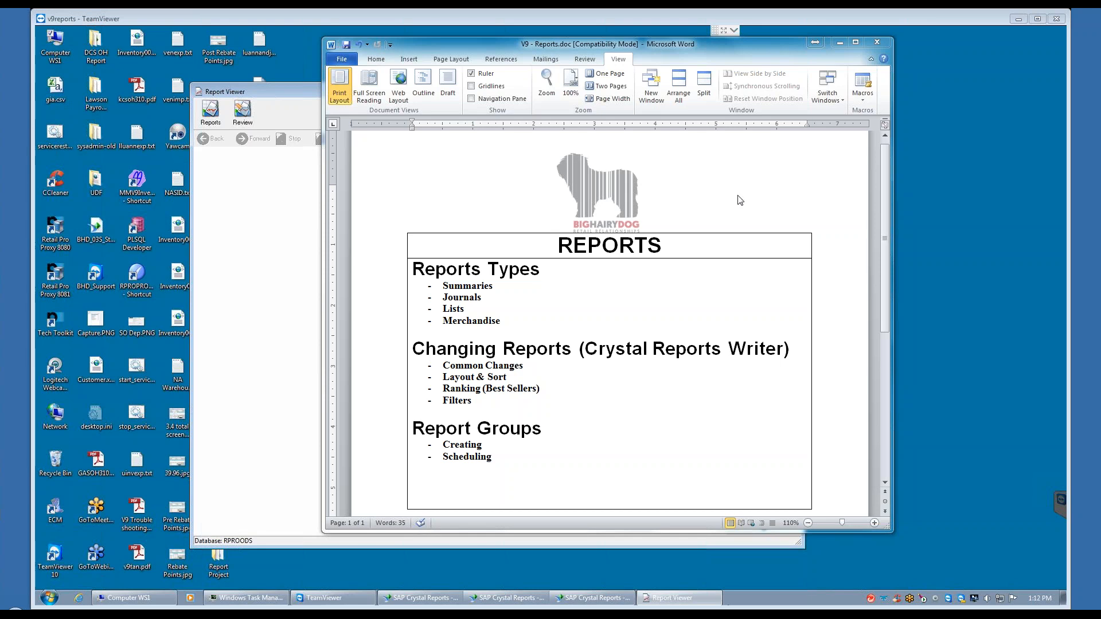
# Step: Minimize the Word document and the Report Viewer, and locate the Retail Pro 9 Launcher and Reports shortcuts on the desktop
pyautogui.click(839, 43)
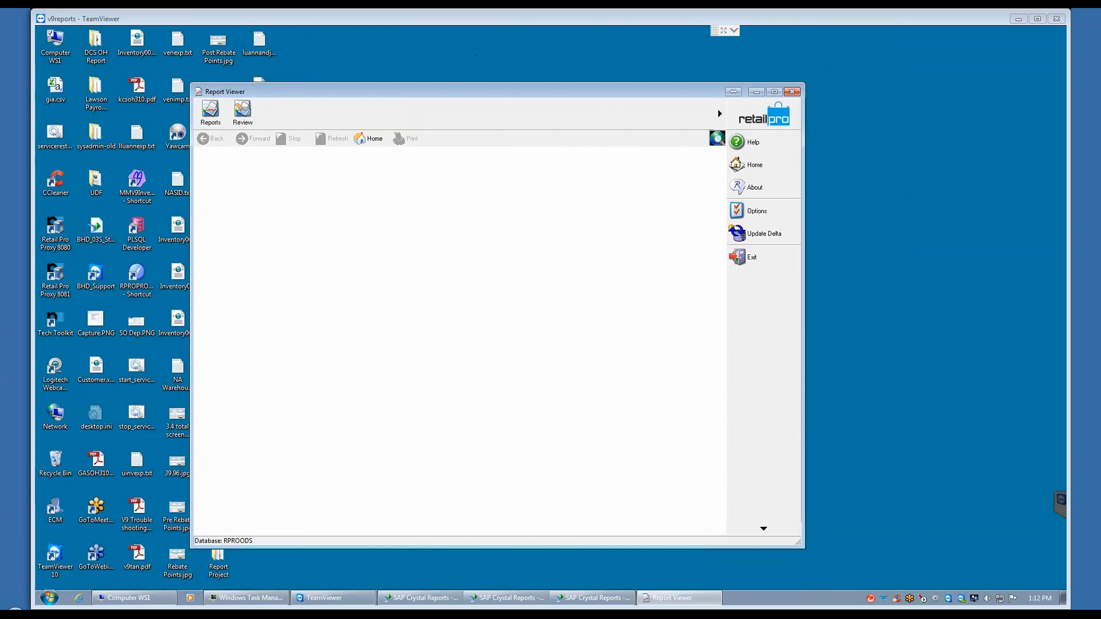
pyautogui.moveTo(507, 94); pyautogui.dragTo(549, 78)
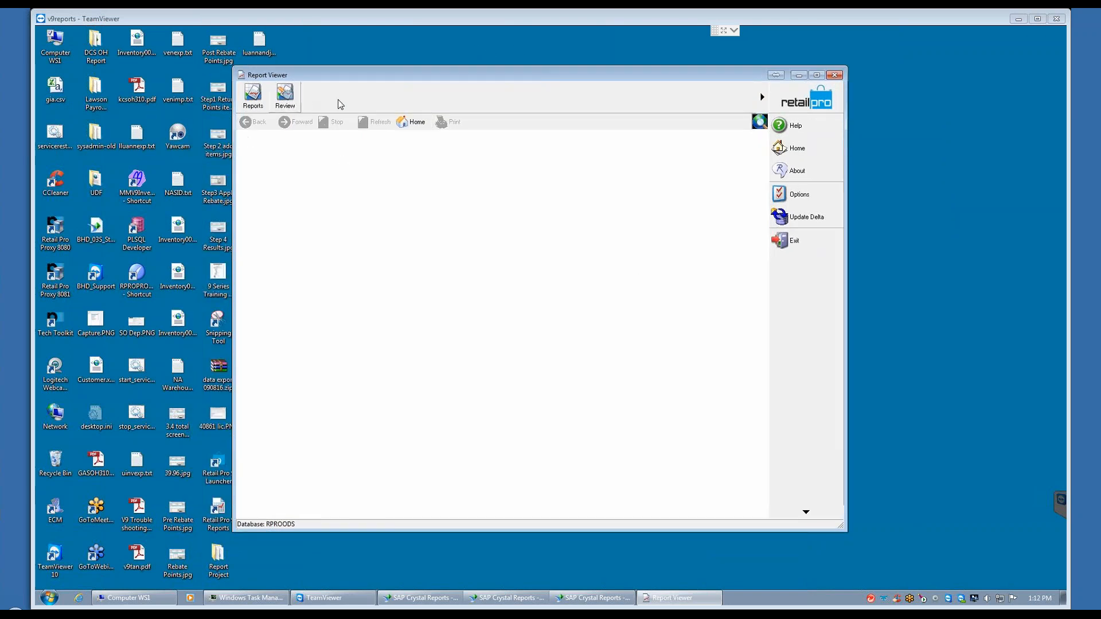
pyautogui.click(799, 75)
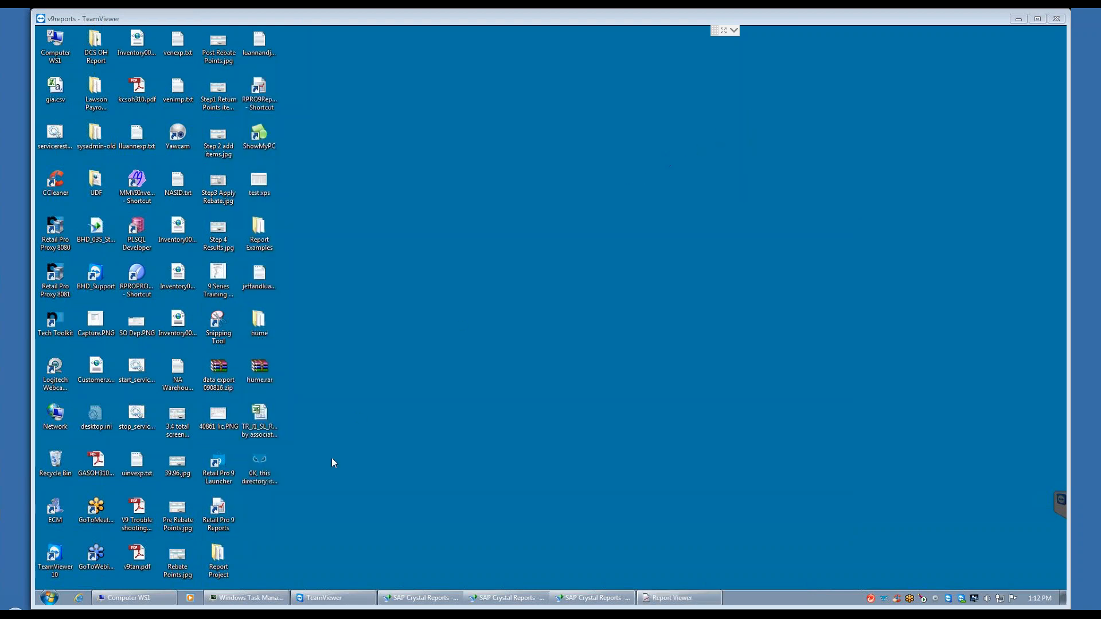
pyautogui.click(218, 518)
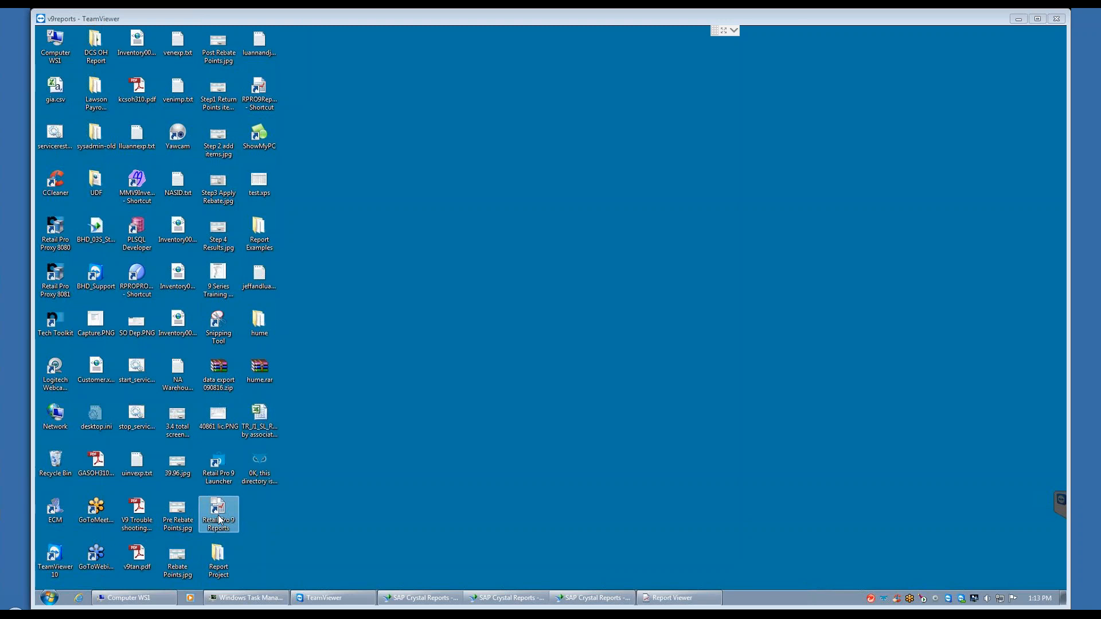
pyautogui.click(223, 485)
pyautogui.click(219, 511)
# Step: Restore the Report Viewer and open the Appearance page of its workstation preferences
pyautogui.click(677, 599)
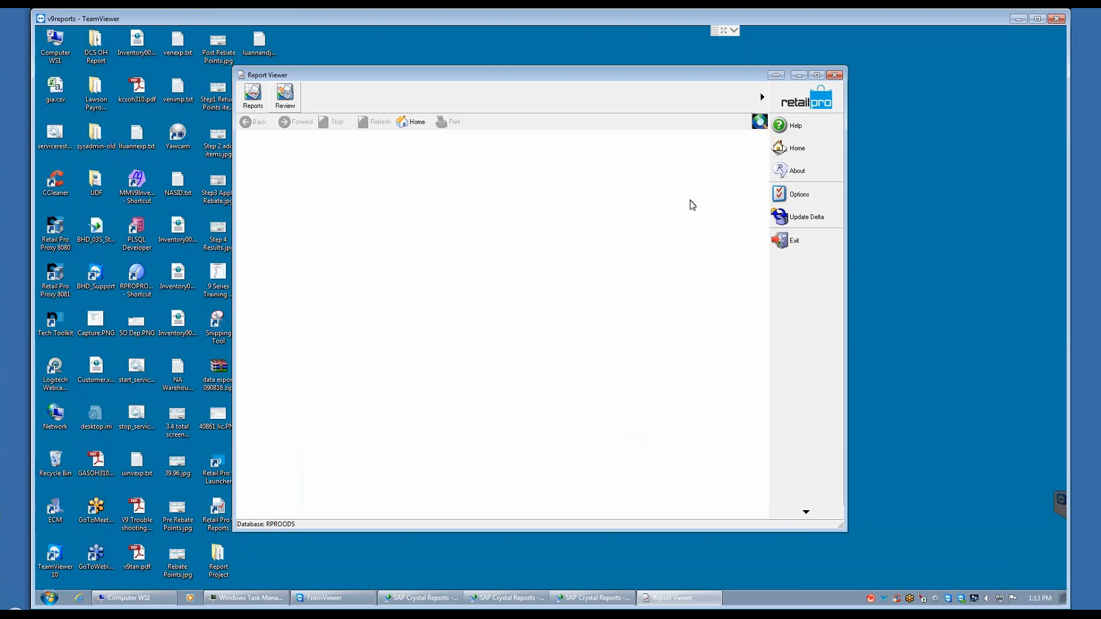
pyautogui.click(798, 196)
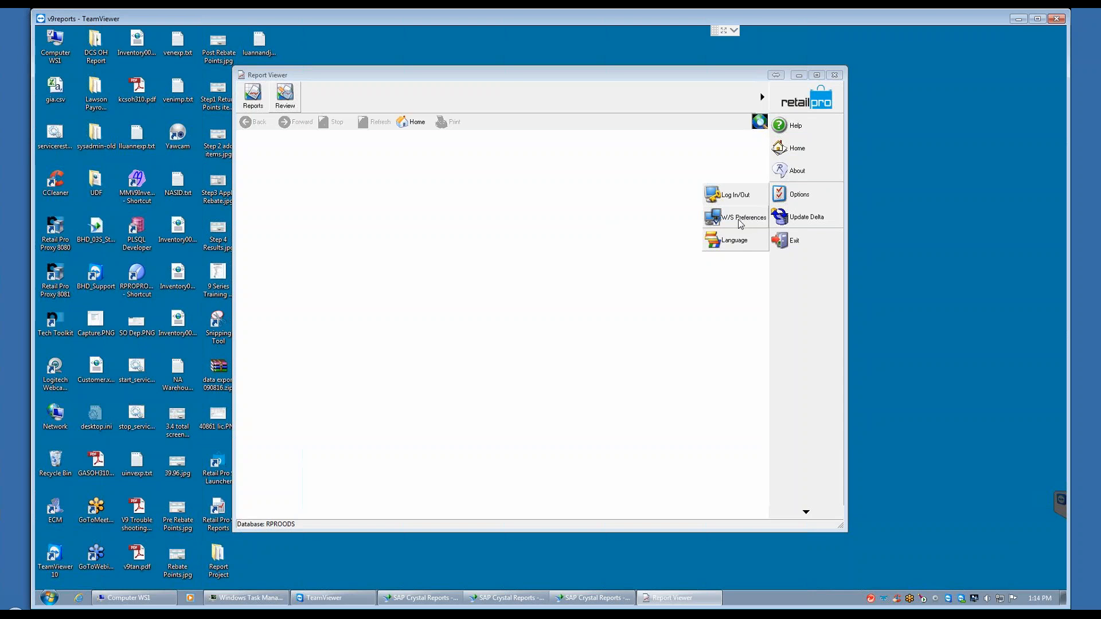
pyautogui.click(742, 221)
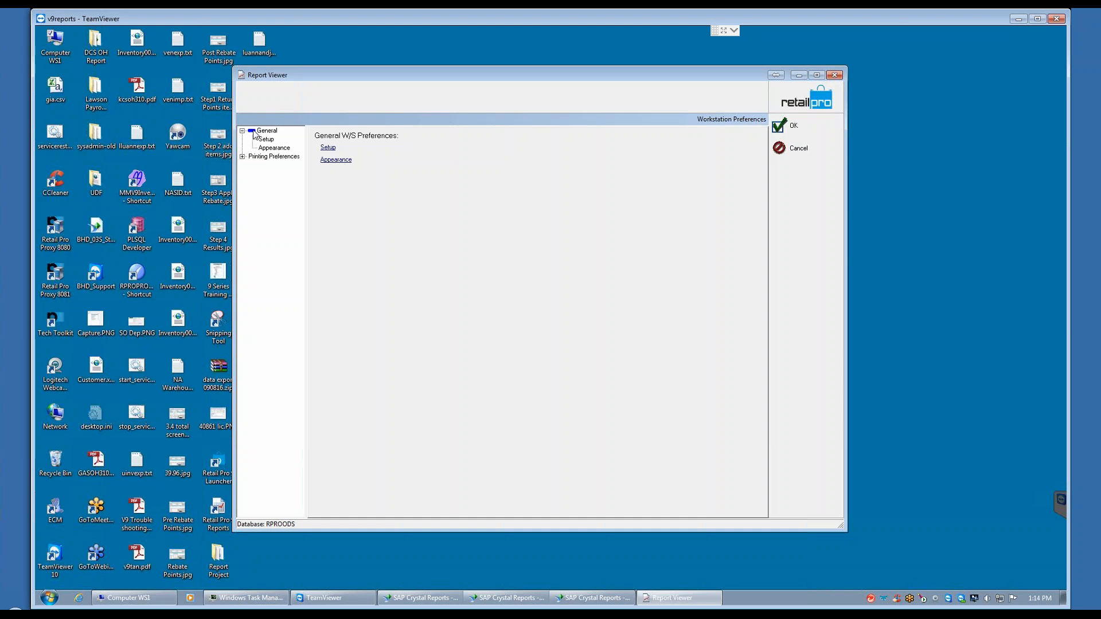
pyautogui.click(338, 160)
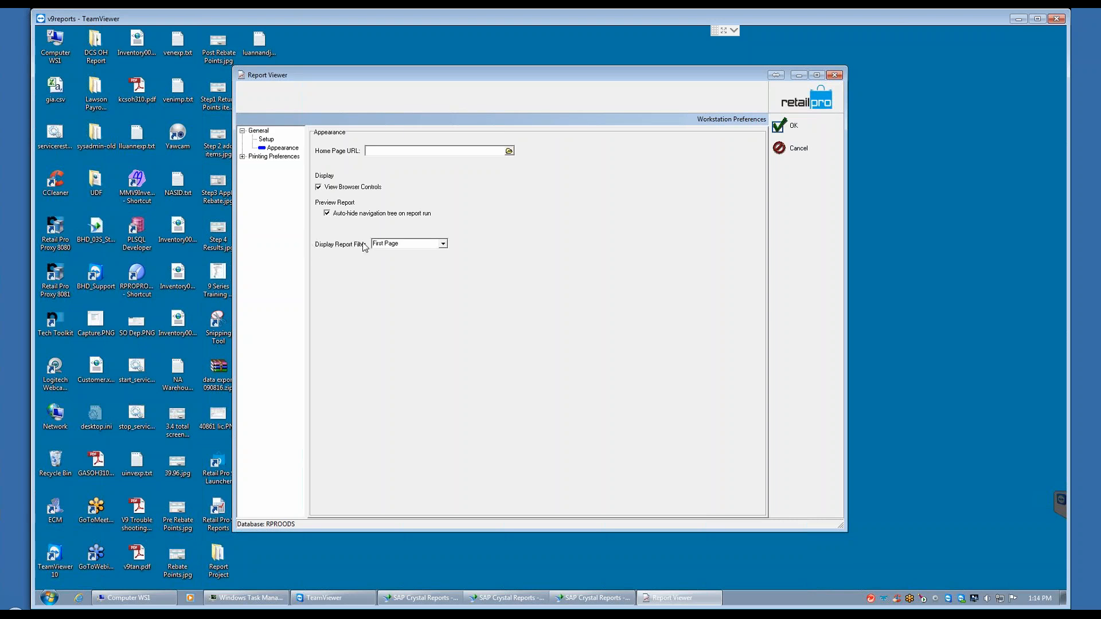
# Step: Set the Display Report Filter preference to None, and return it to First Page
pyautogui.click(443, 243)
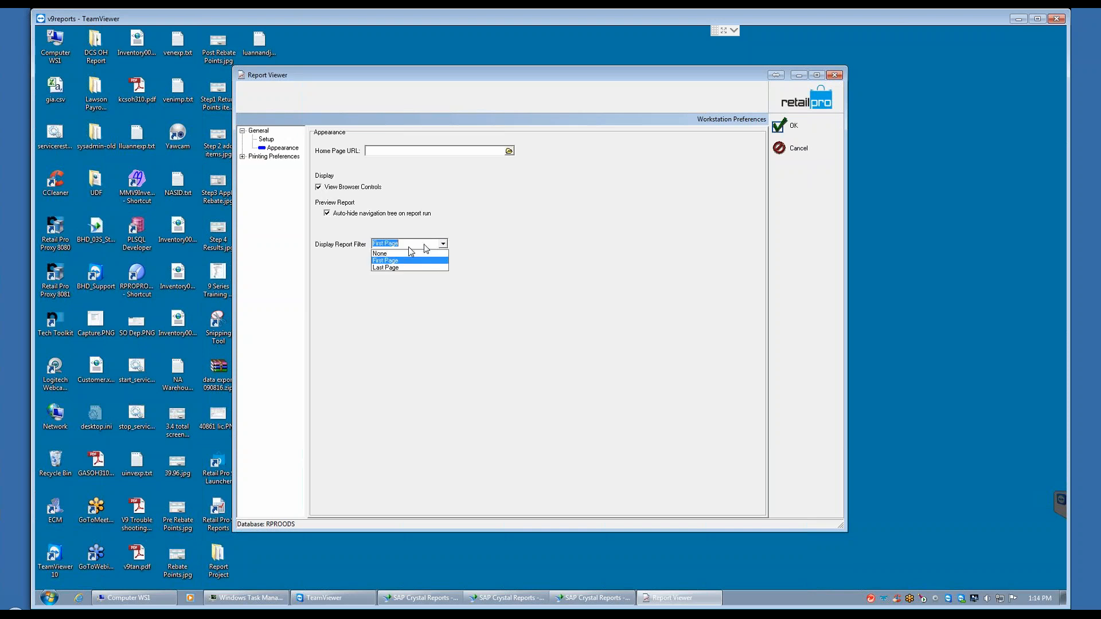
pyautogui.click(378, 254)
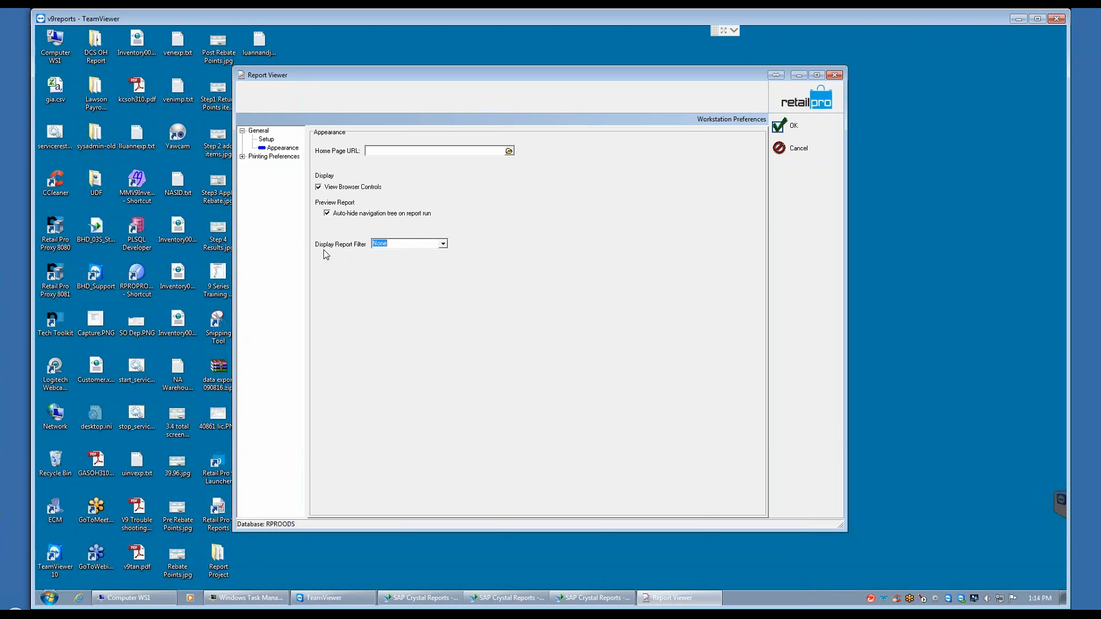
pyautogui.click(443, 245)
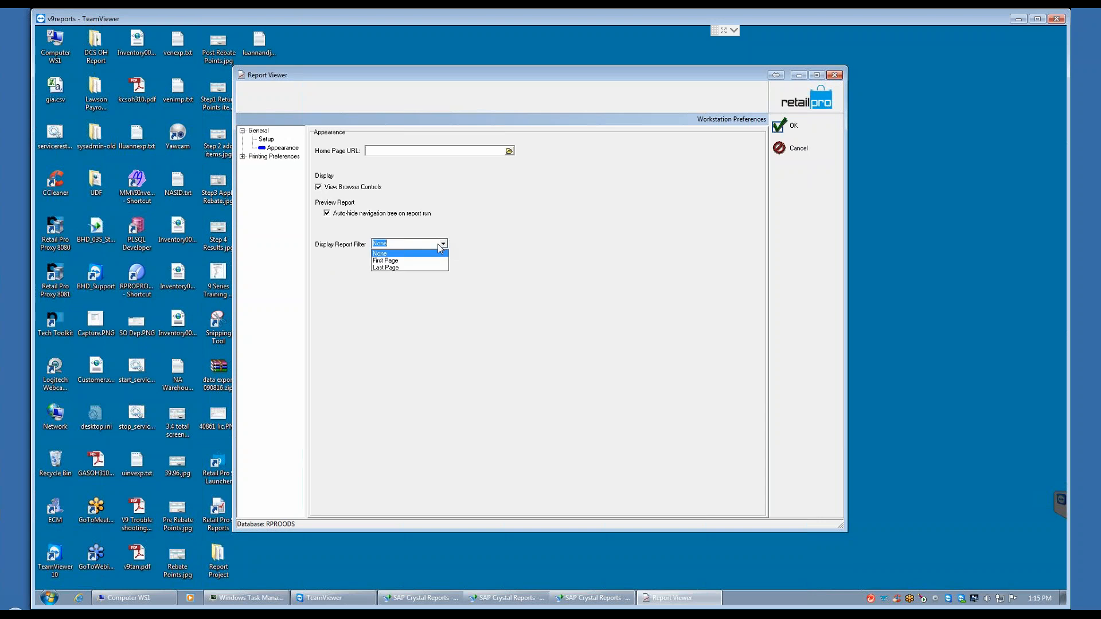
pyautogui.click(398, 260)
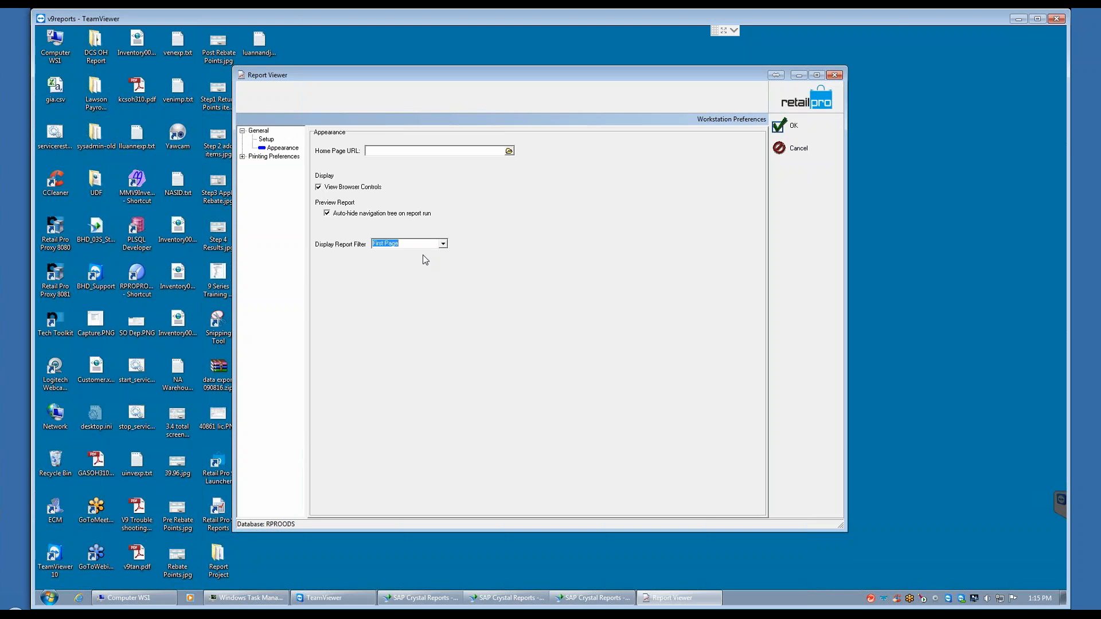
# Step: Review the Setup preferences and the list of available printers in the Printing preferences
pyautogui.click(263, 138)
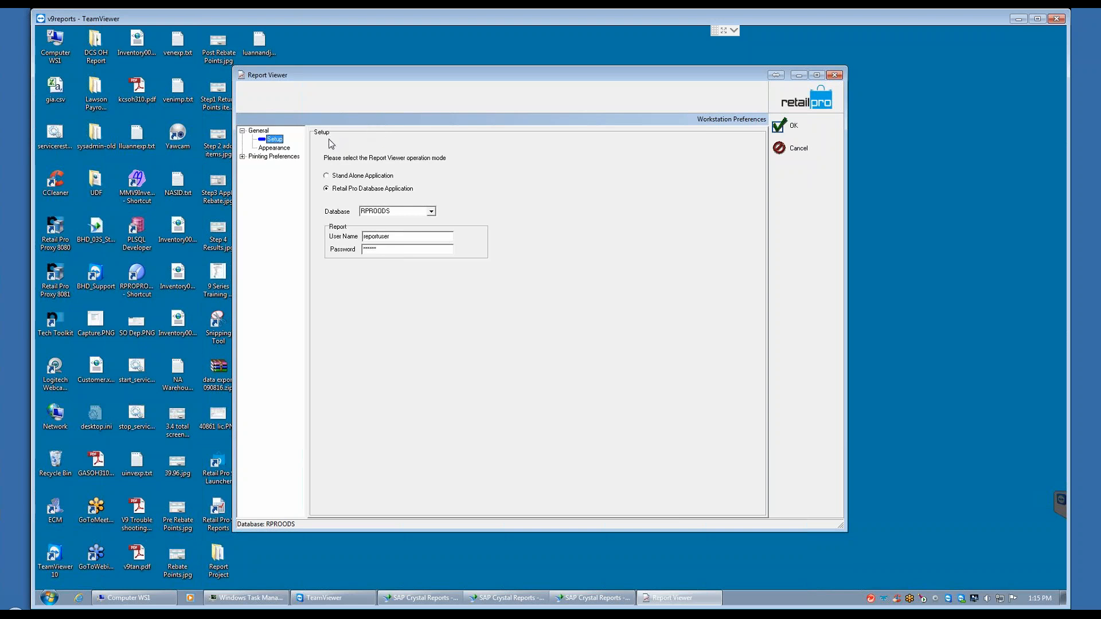
pyautogui.click(242, 156)
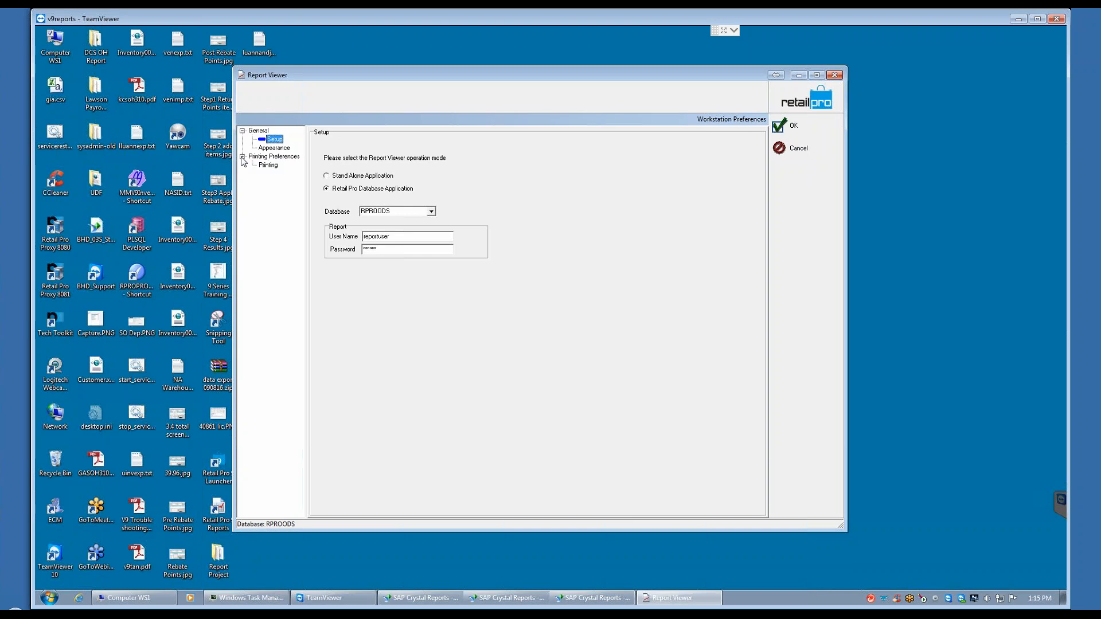
pyautogui.click(274, 166)
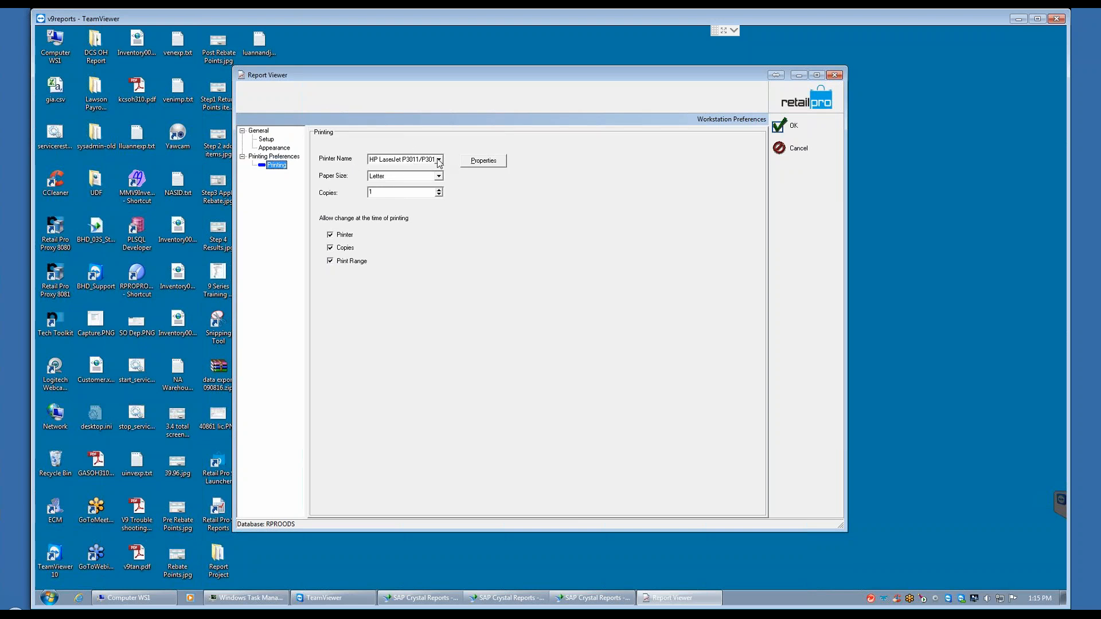
pyautogui.click(428, 162)
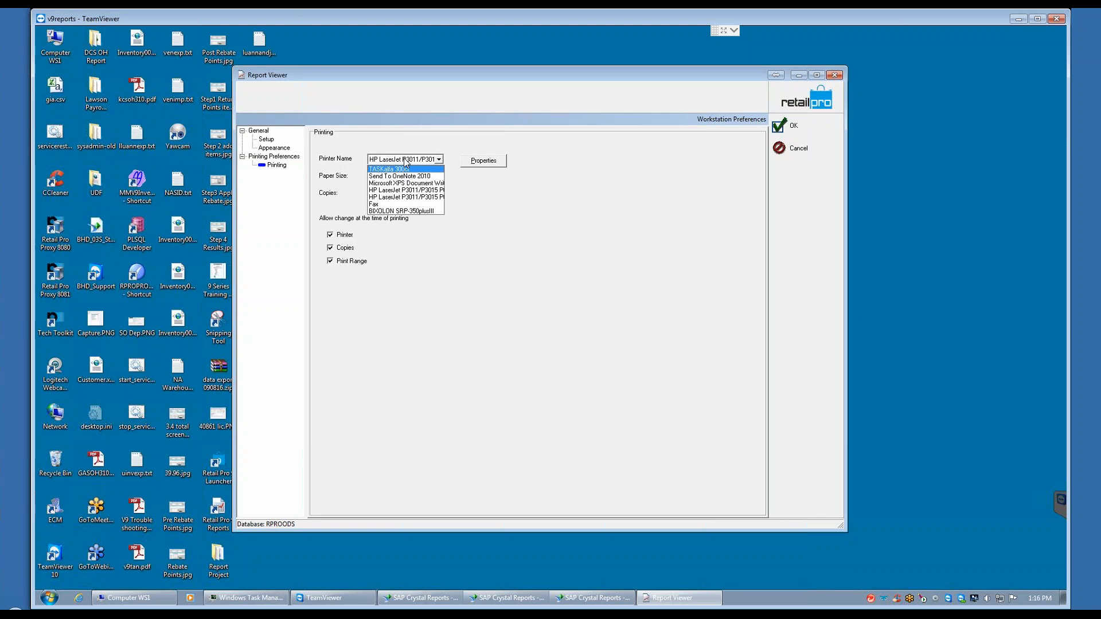
pyautogui.click(456, 74)
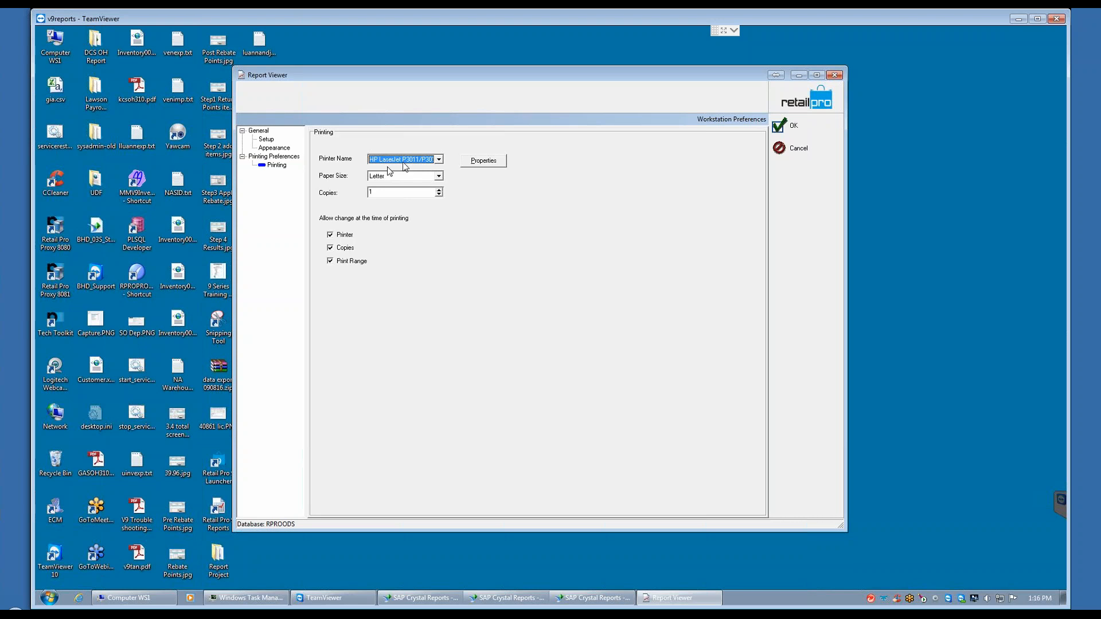
pyautogui.click(439, 160)
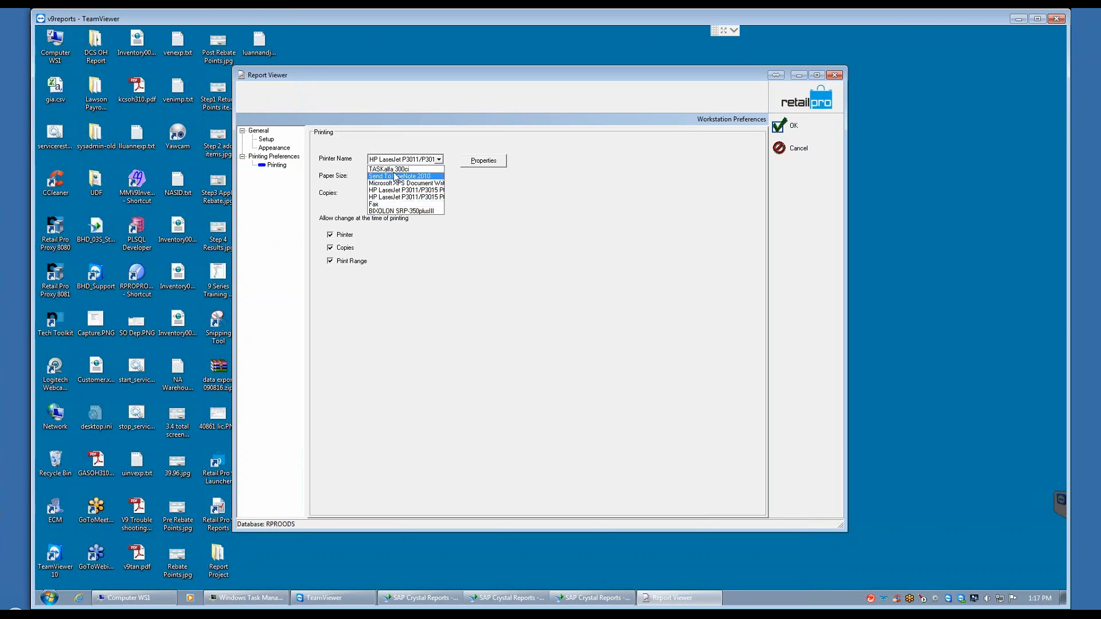
pyautogui.click(412, 160)
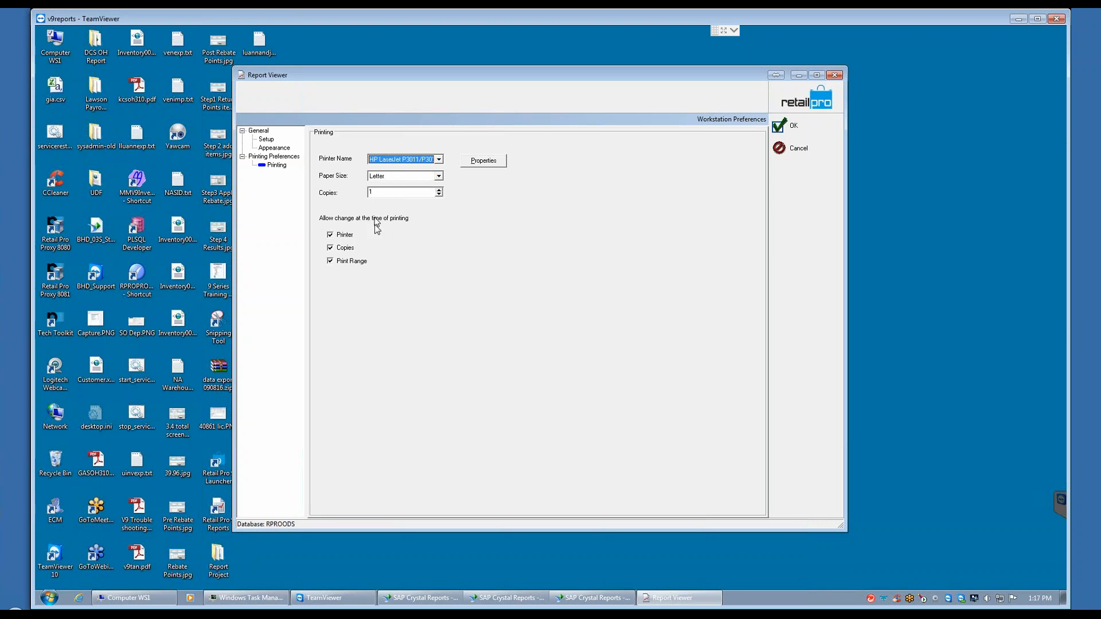
# Step: Disallow and re-allow changing the Print Range at the time of printing, and save the workstation preferences
pyautogui.click(331, 261)
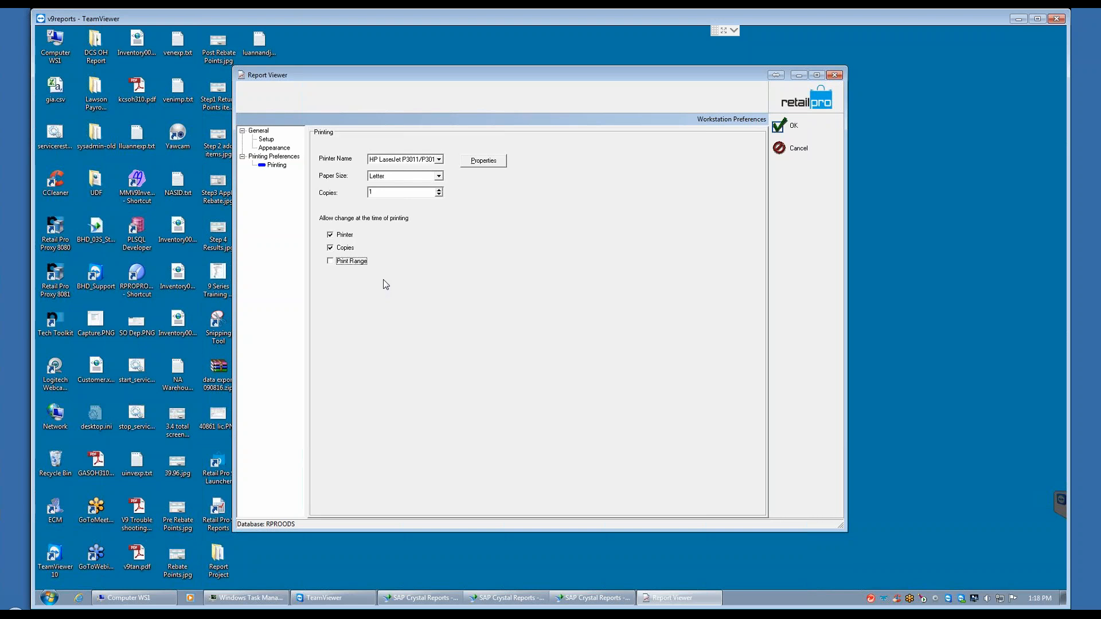
pyautogui.click(330, 261)
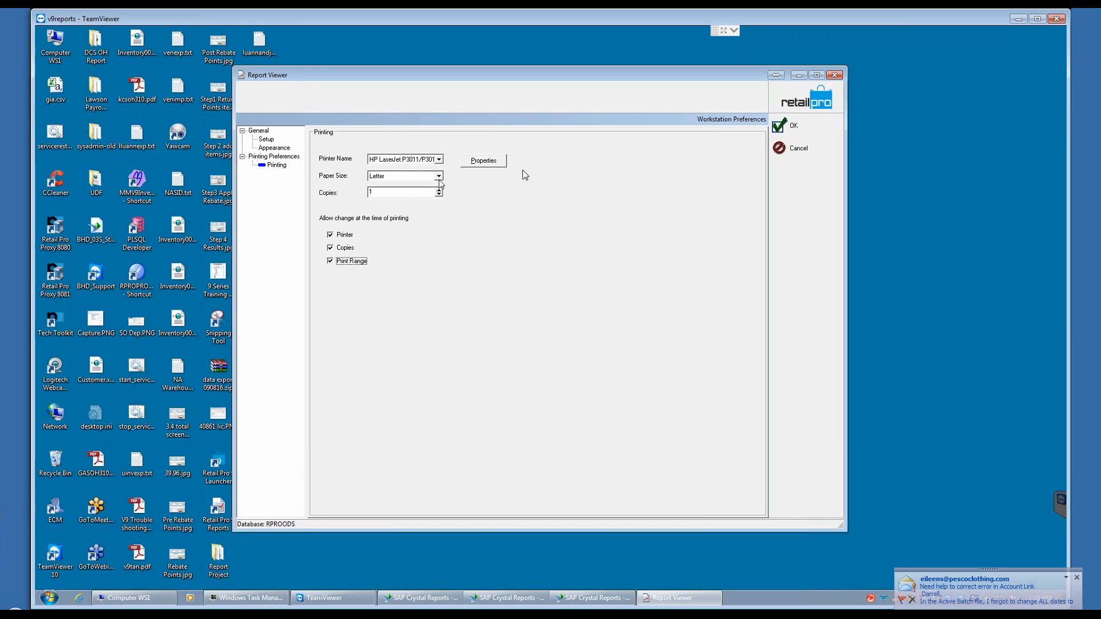
pyautogui.click(779, 127)
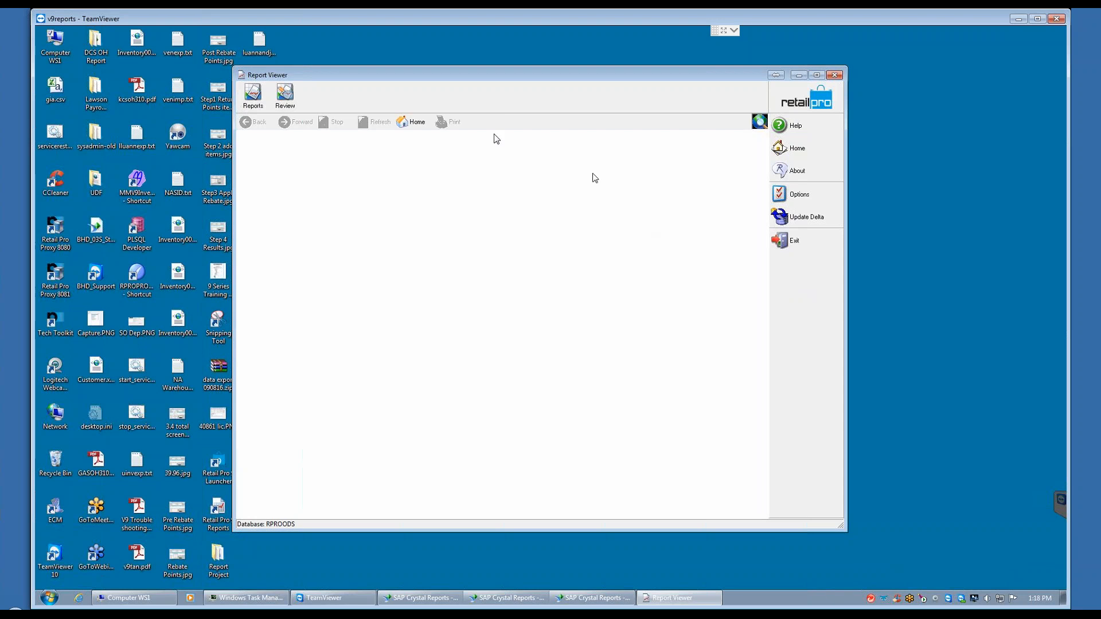
# Step: Open the reports area and examine the side toolbar's commands in the Menu Designer
pyautogui.click(252, 103)
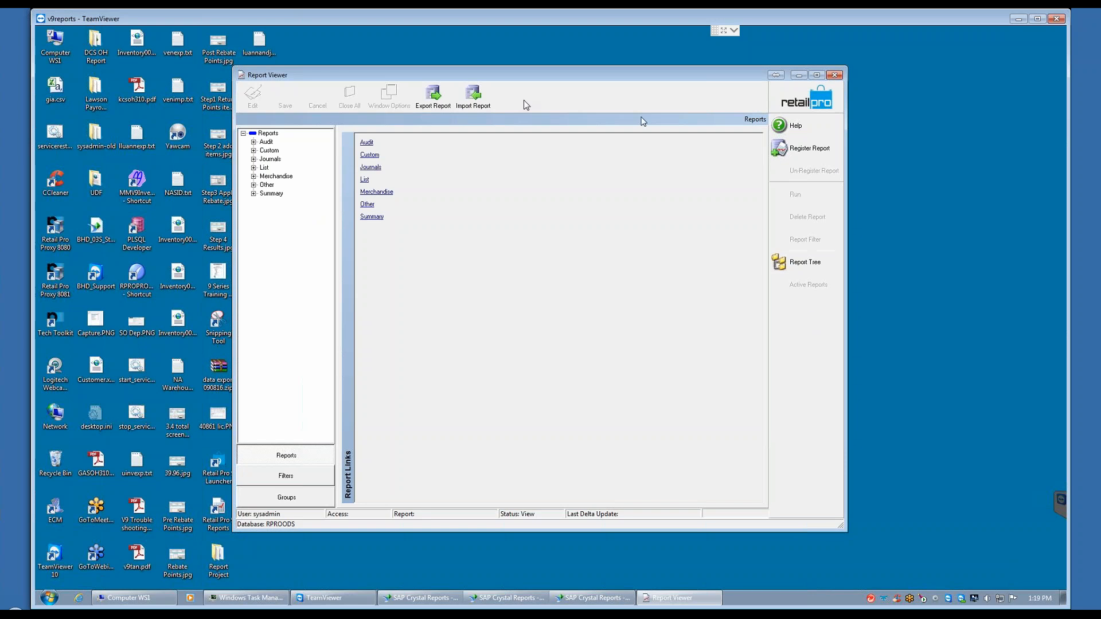
pyautogui.rightClick(800, 325)
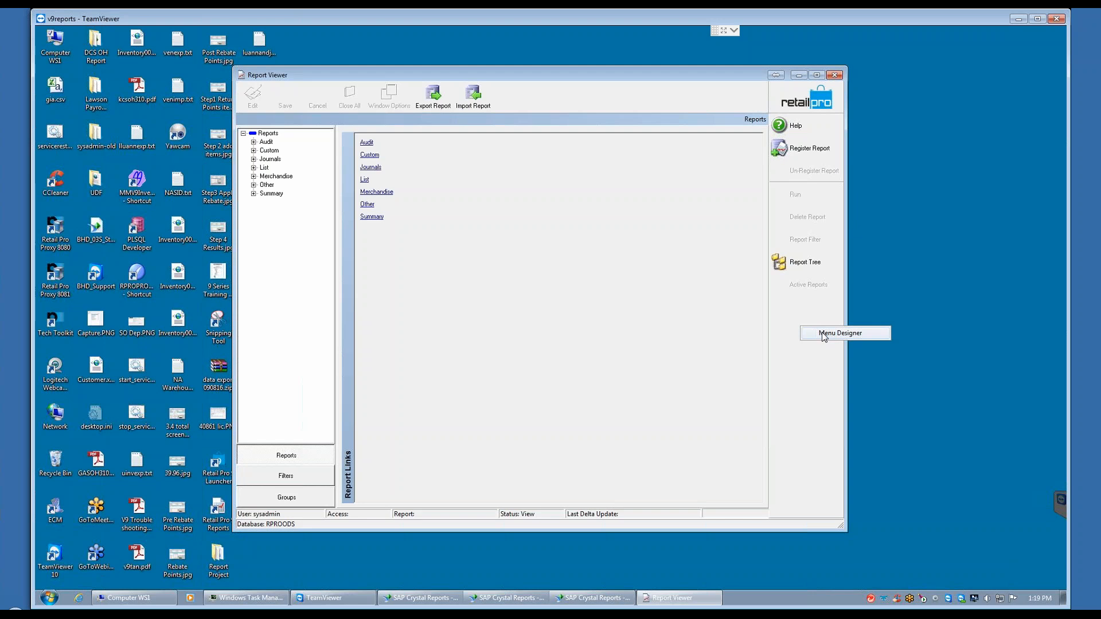
pyautogui.click(823, 333)
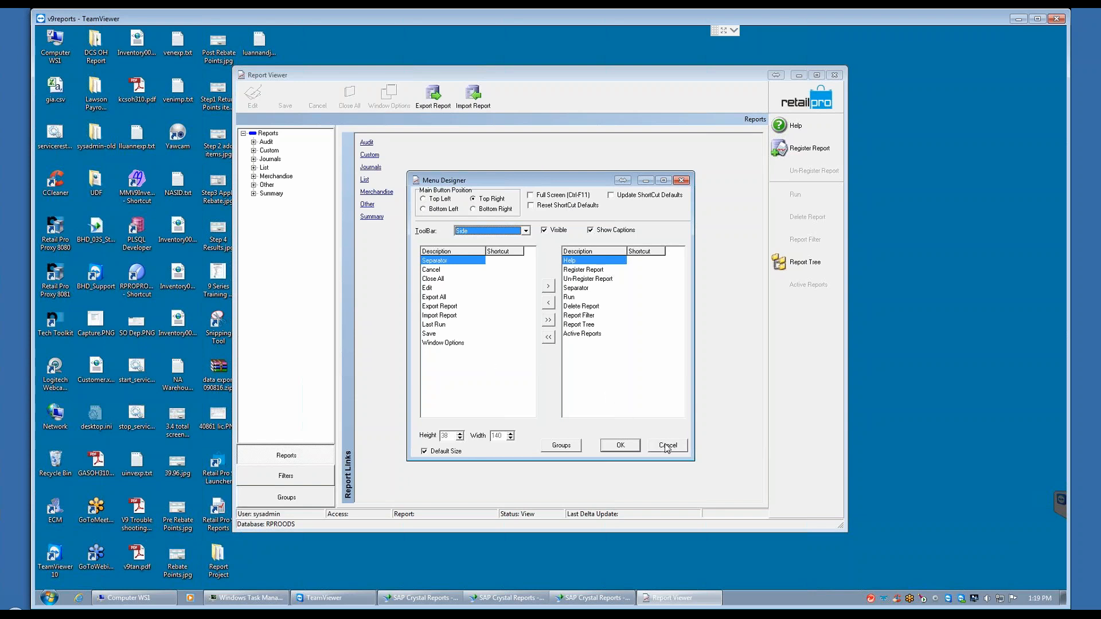
pyautogui.click(621, 445)
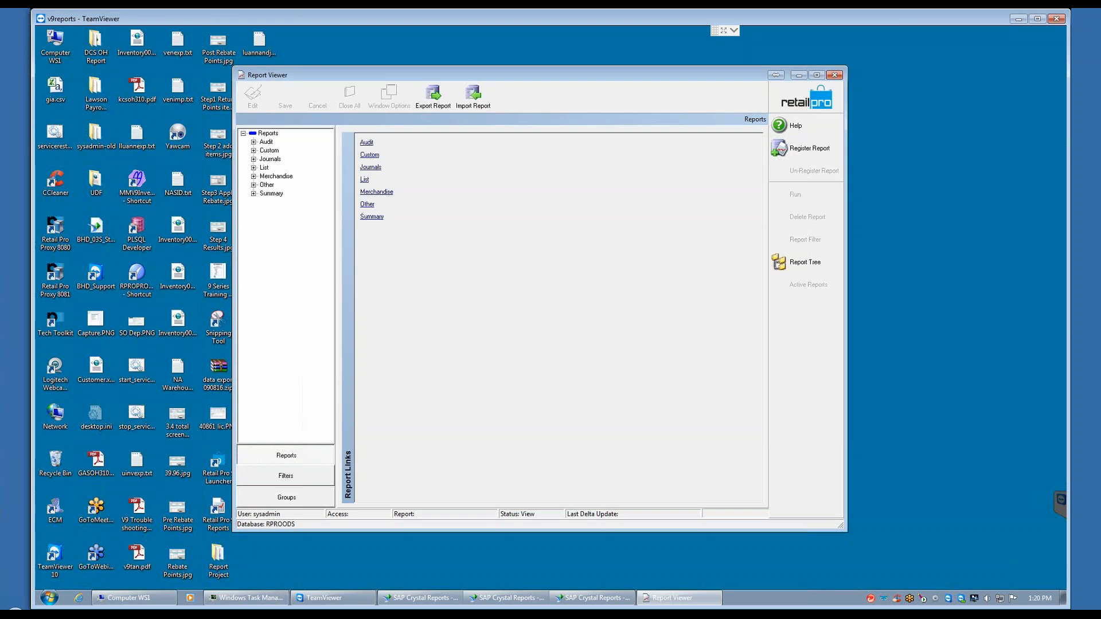
# Step: Browse the reports in the List, Merchandise, Summary and Audit categories one after another, collapsing each again
pyautogui.click(253, 168)
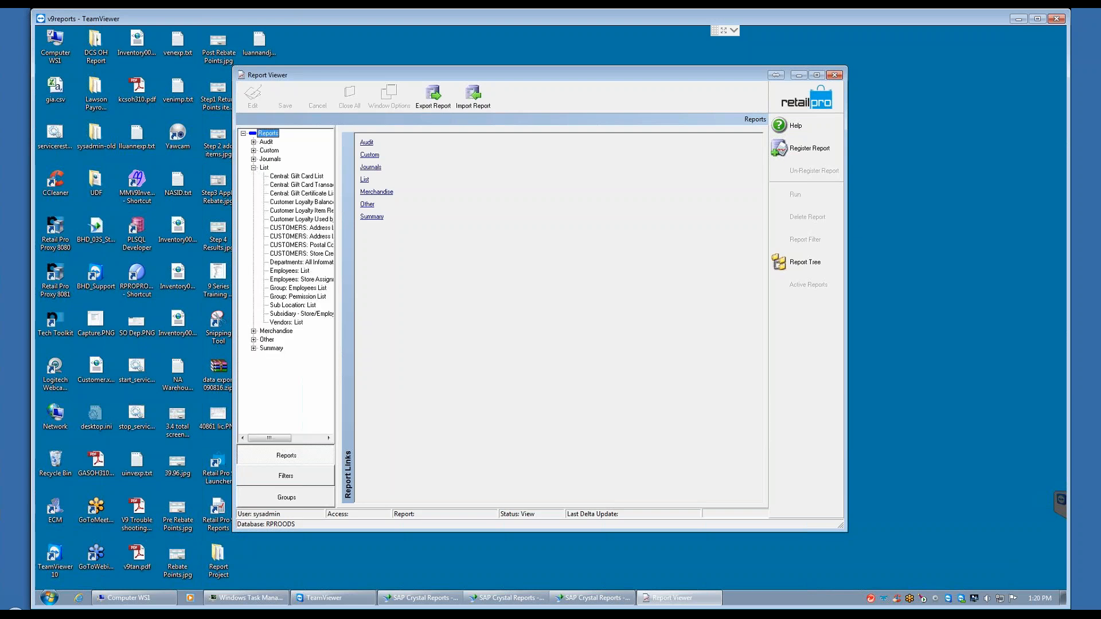
pyautogui.click(254, 167)
pyautogui.click(253, 176)
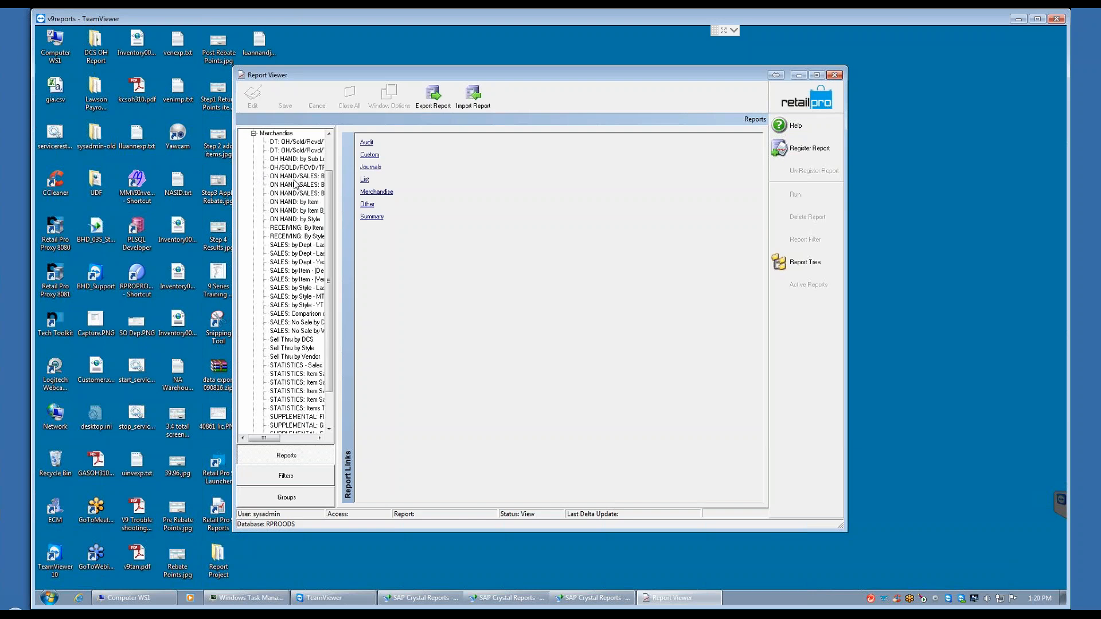
pyautogui.click(253, 133)
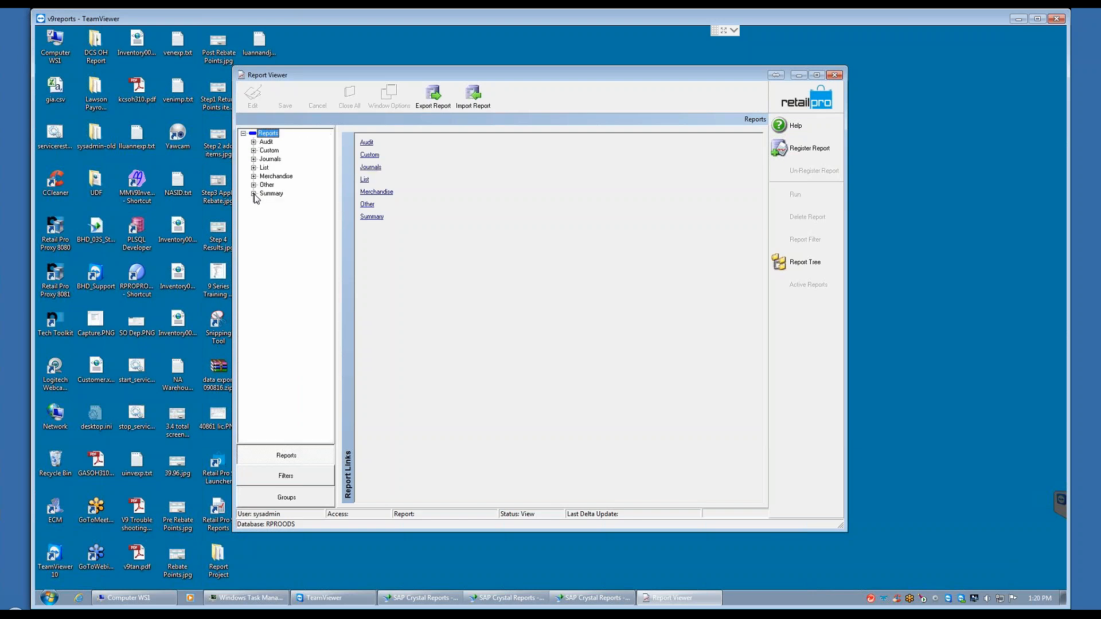
pyautogui.click(253, 194)
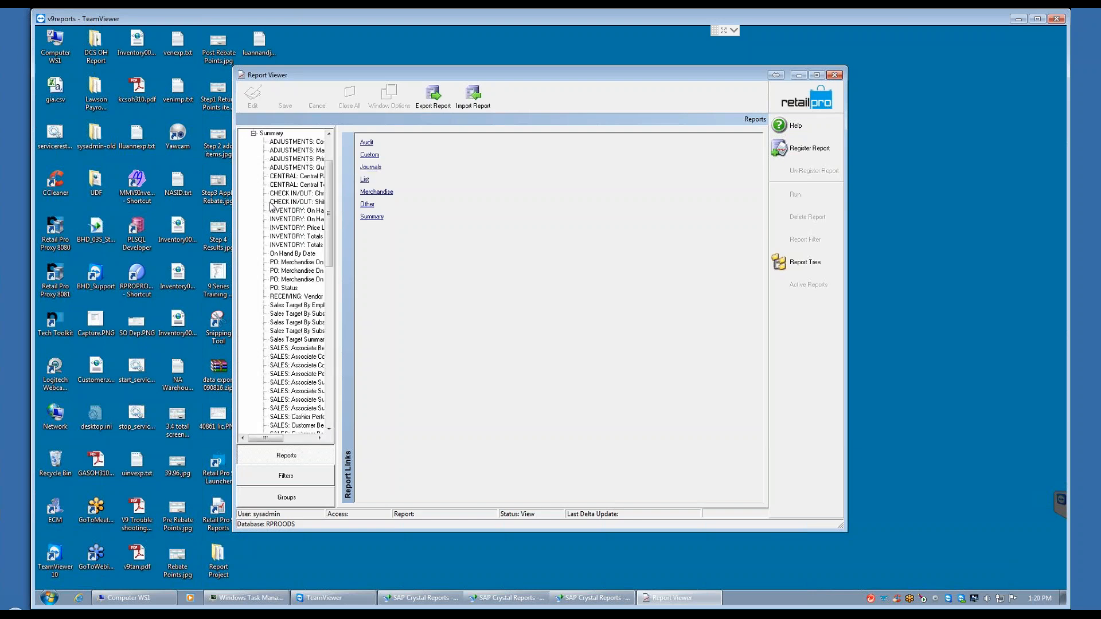
pyautogui.click(253, 135)
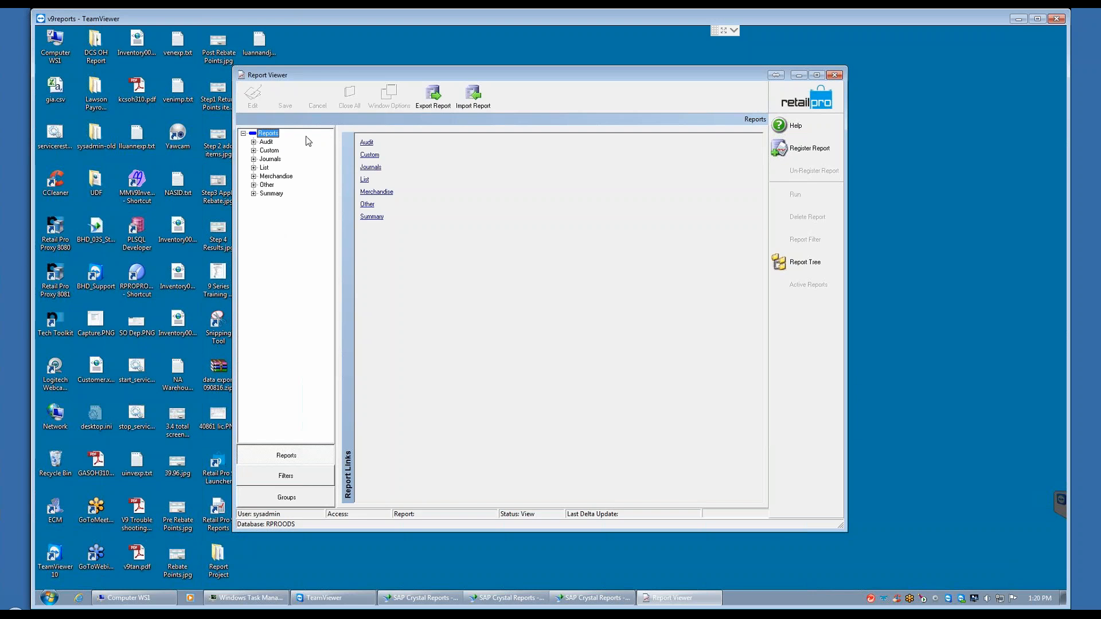
pyautogui.click(253, 142)
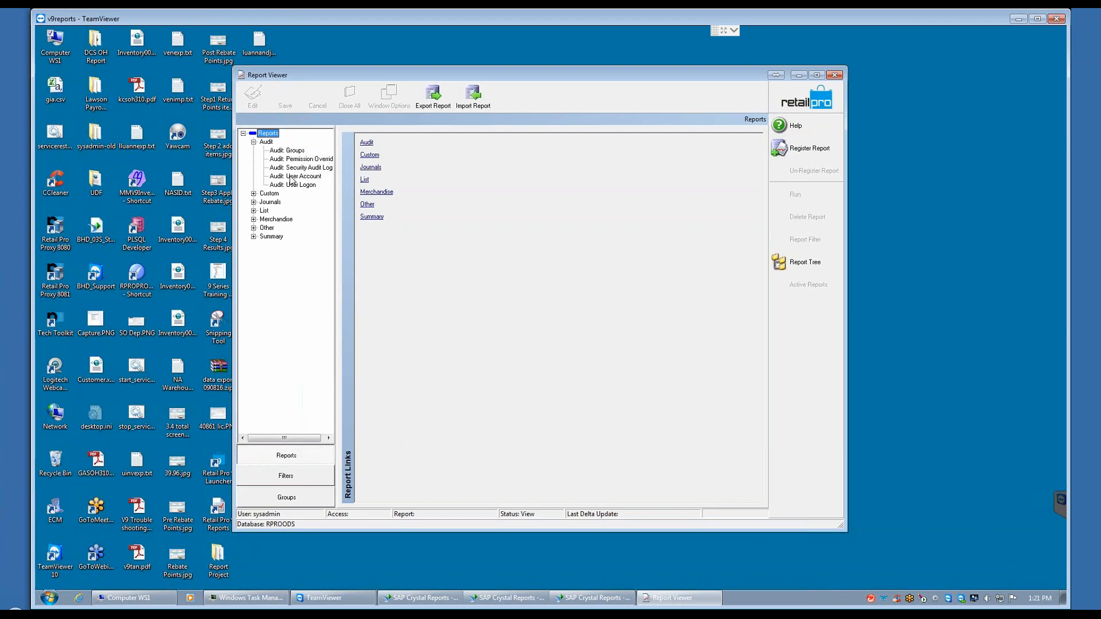
pyautogui.click(253, 143)
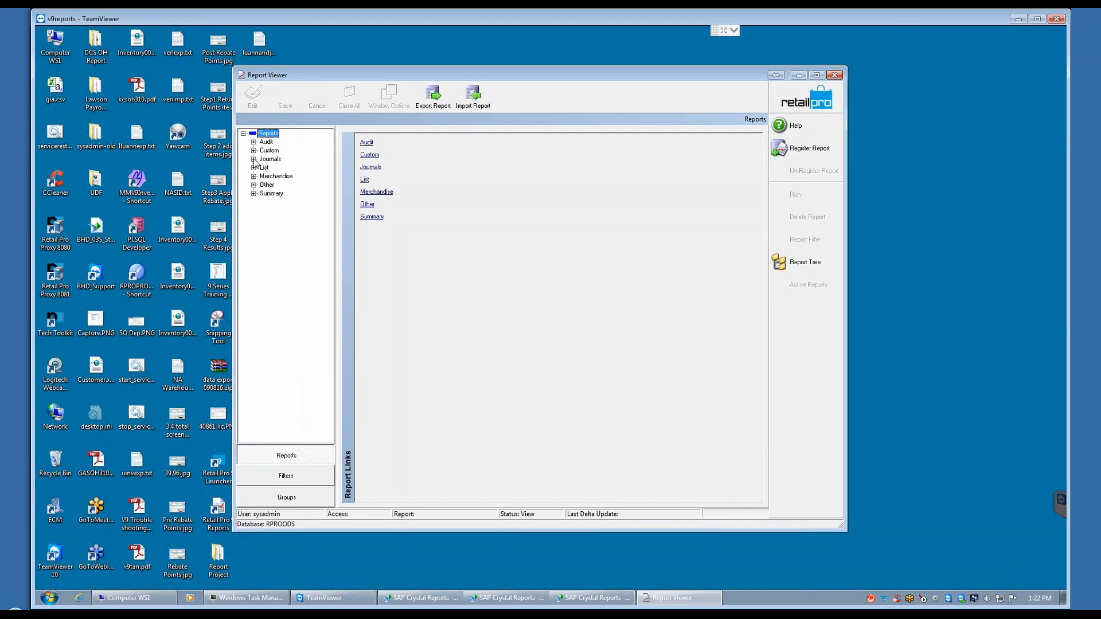
# Step: Expand the Journals category and widen the report tree so the full report names fit
pyautogui.click(253, 159)
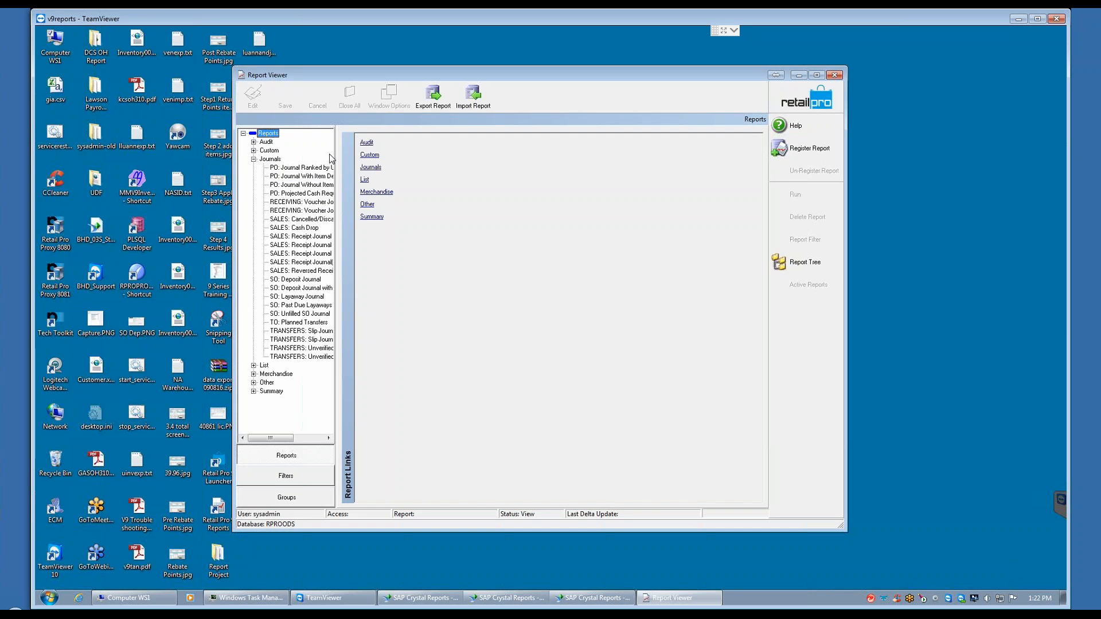
pyautogui.moveTo(335, 158); pyautogui.dragTo(445, 181)
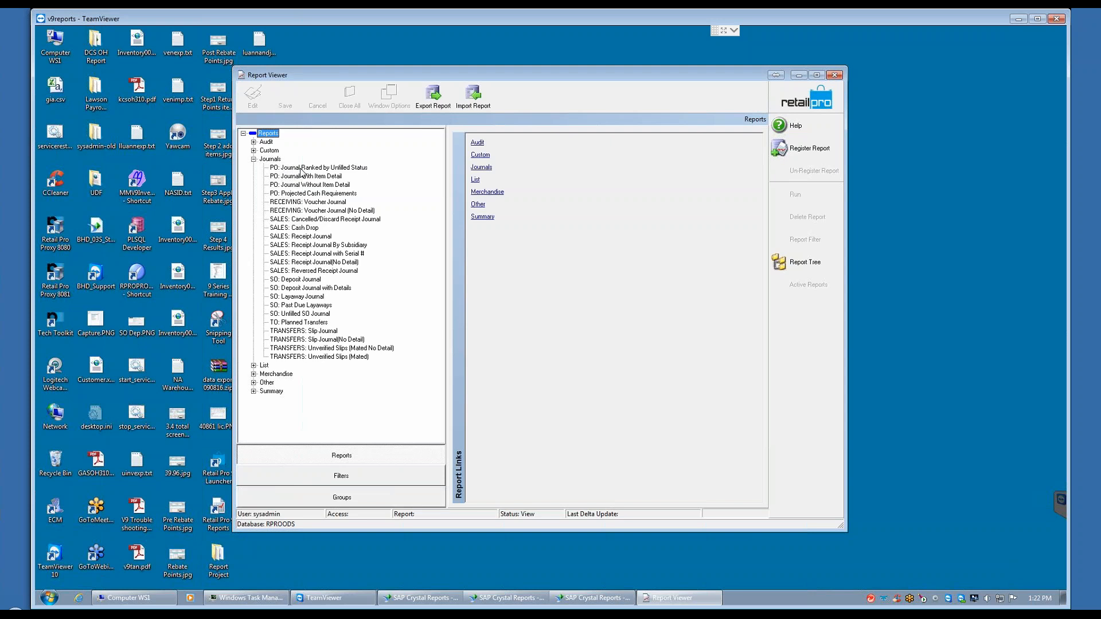
# Step: Examine the parameters of the Voucher Journal, Cash Drop, Deposit Journal with Details and Slip Journal(No Detail) reports, and collapse the Journals category
pyautogui.click(296, 203)
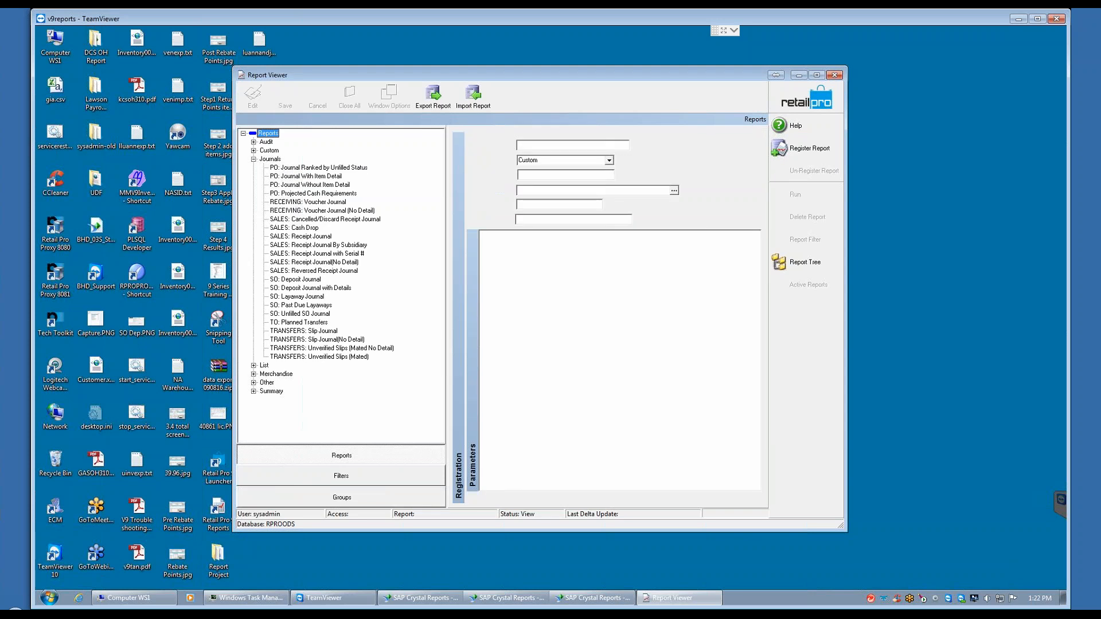
pyautogui.click(313, 228)
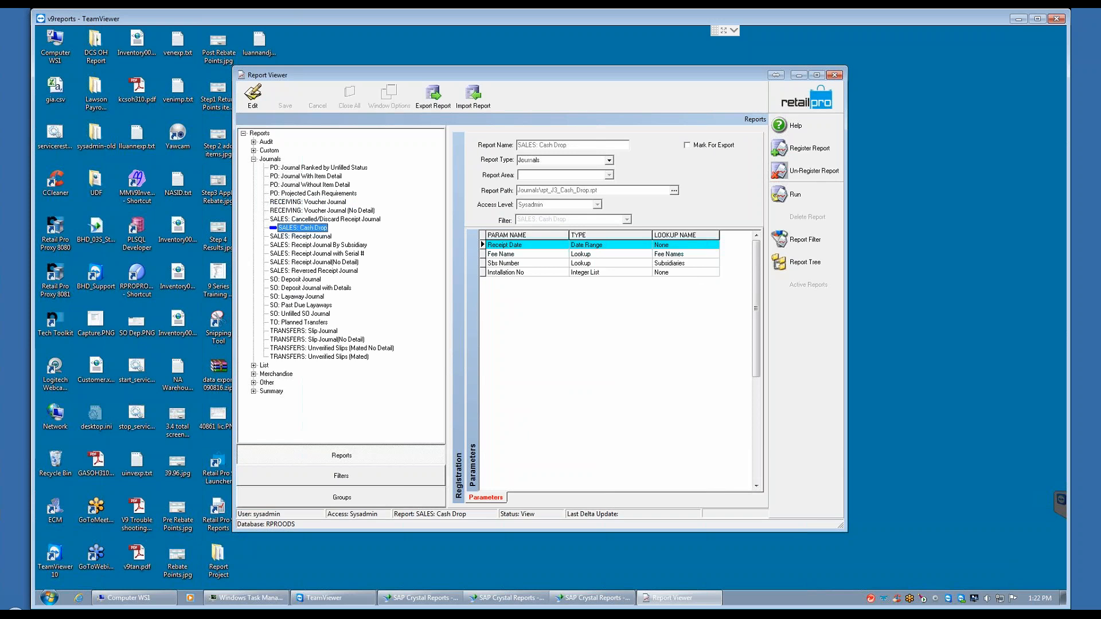
pyautogui.click(305, 289)
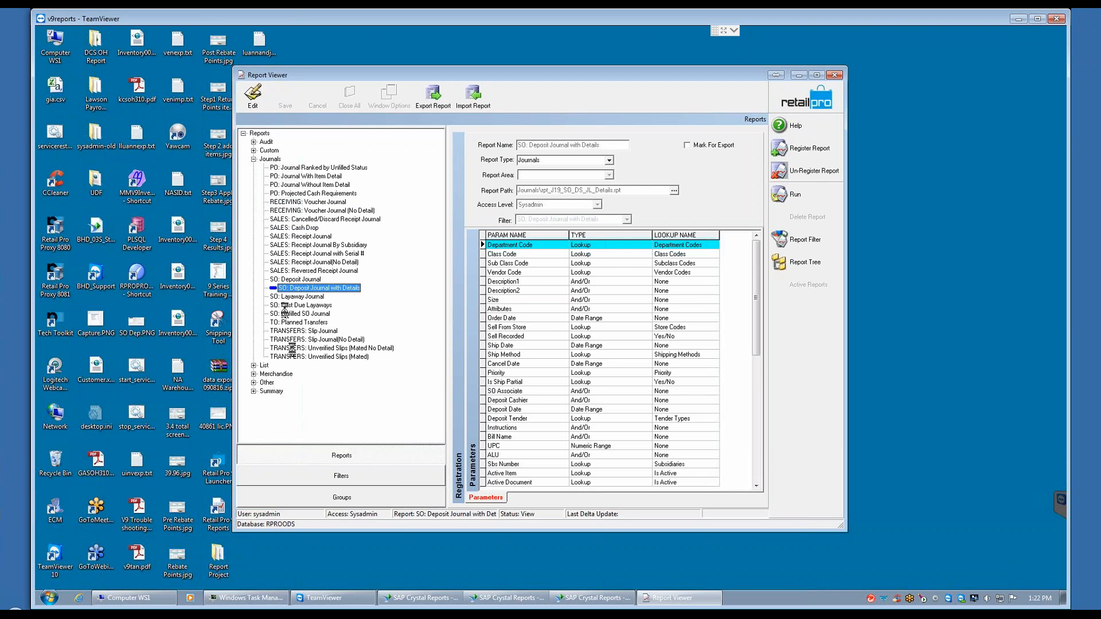
pyautogui.click(321, 339)
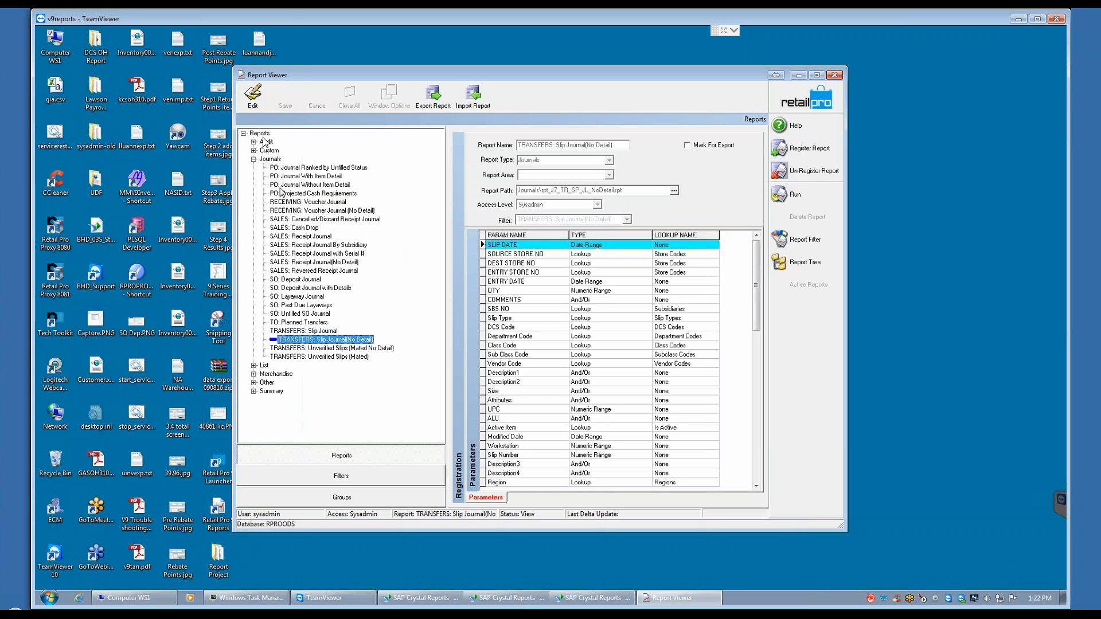
pyautogui.click(254, 159)
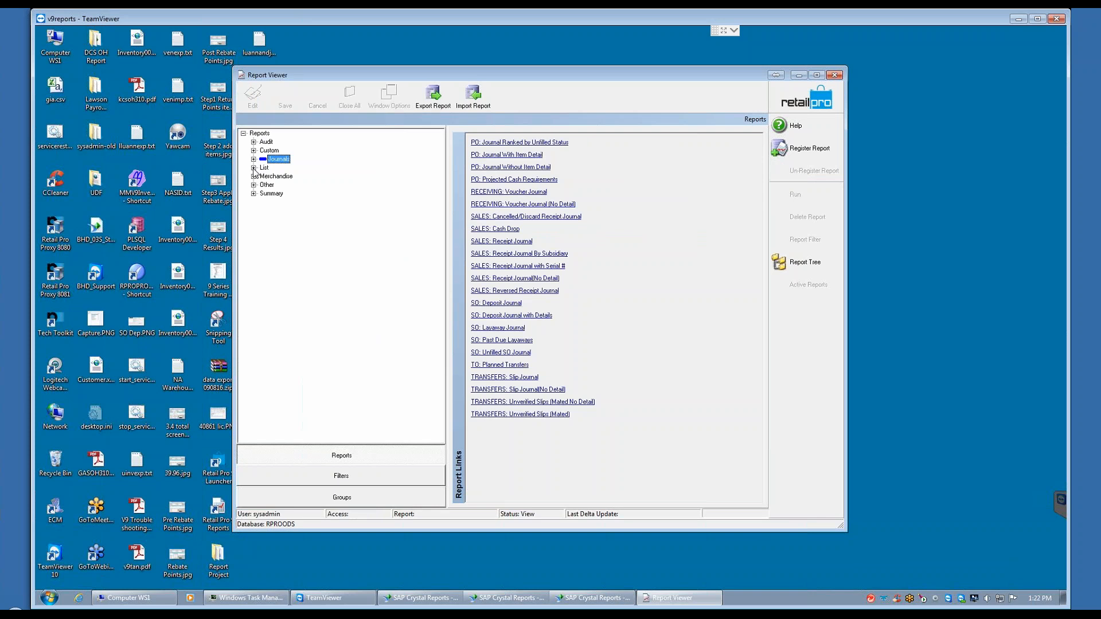
# Step: Run the CUSTOMERS: Address List report from the List category without filter criteria and go to its second page
pyautogui.click(253, 167)
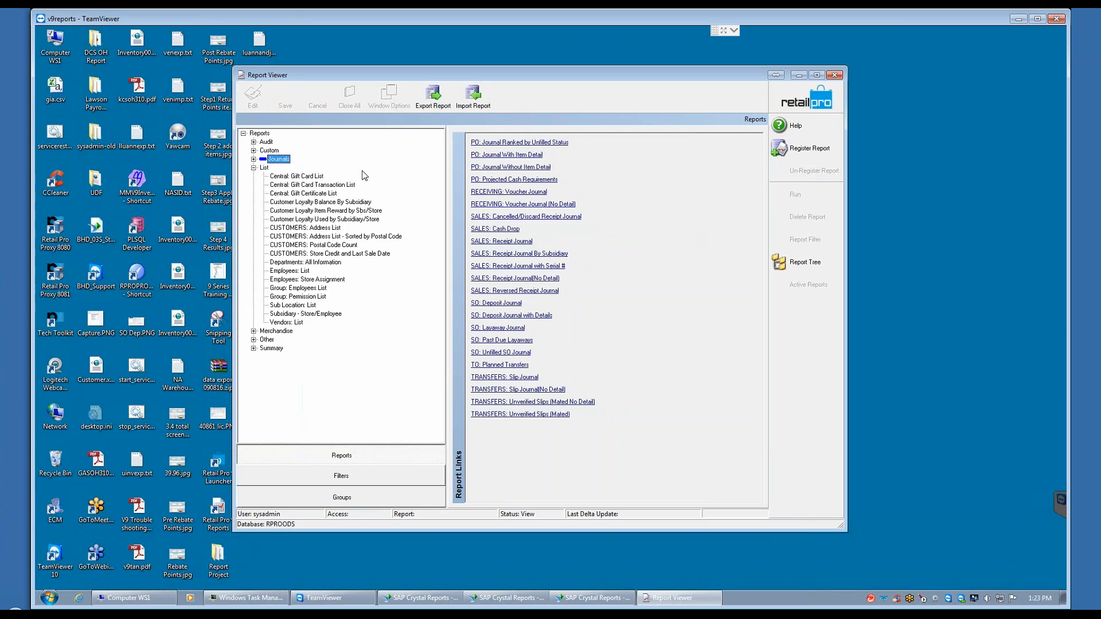
pyautogui.click(284, 232)
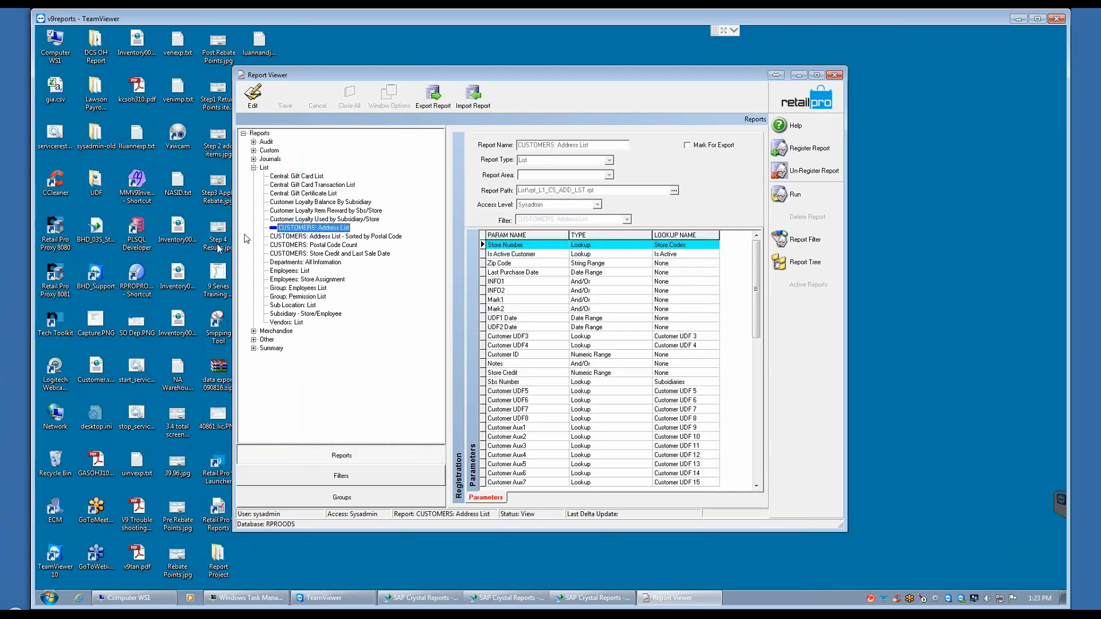
pyautogui.click(787, 197)
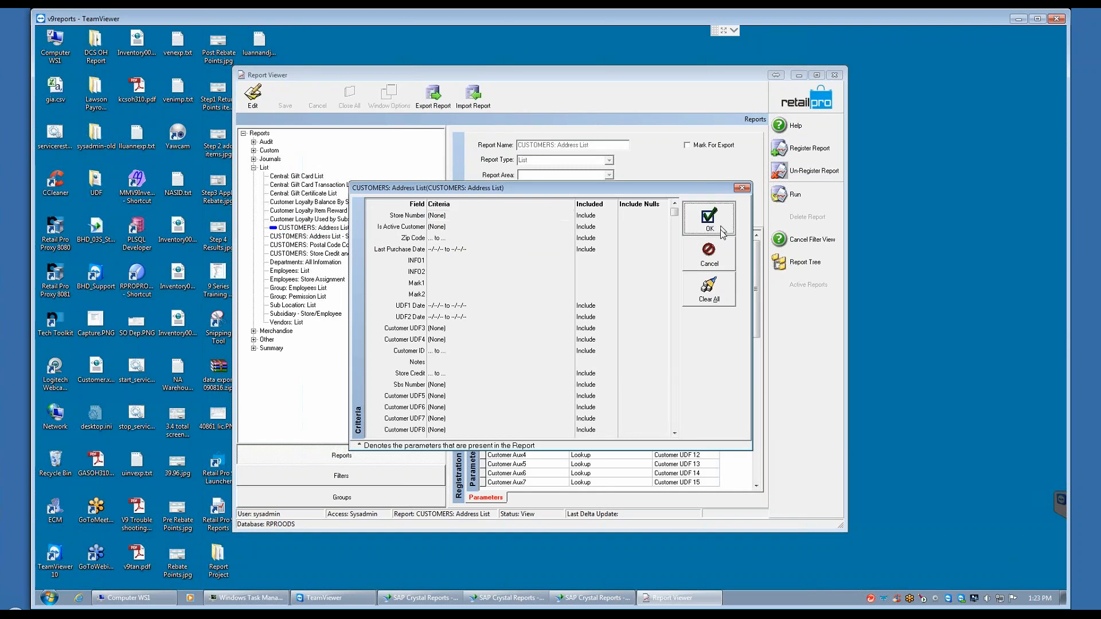
pyautogui.click(709, 218)
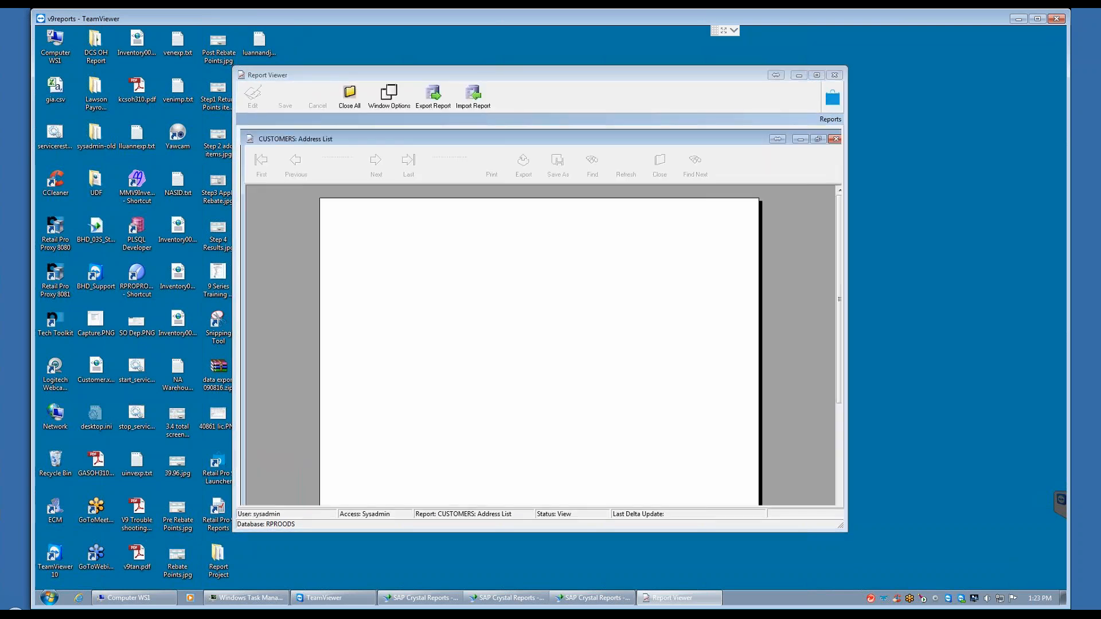
pyautogui.click(376, 162)
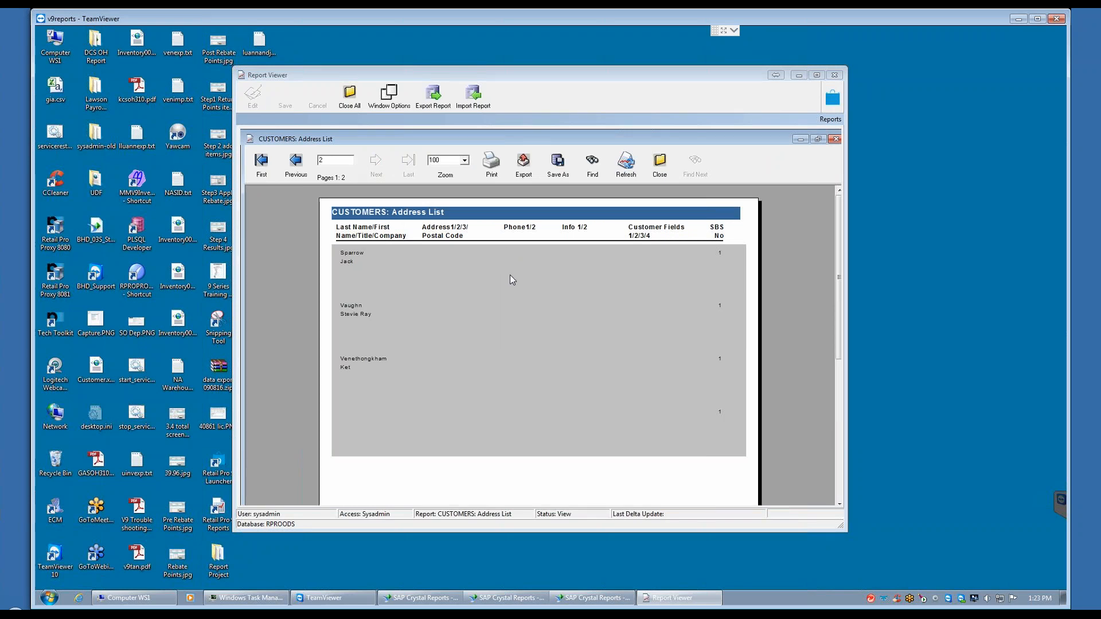
# Step: Examine the report's print options, including the choice between all and selected pages, without printing
pyautogui.click(491, 169)
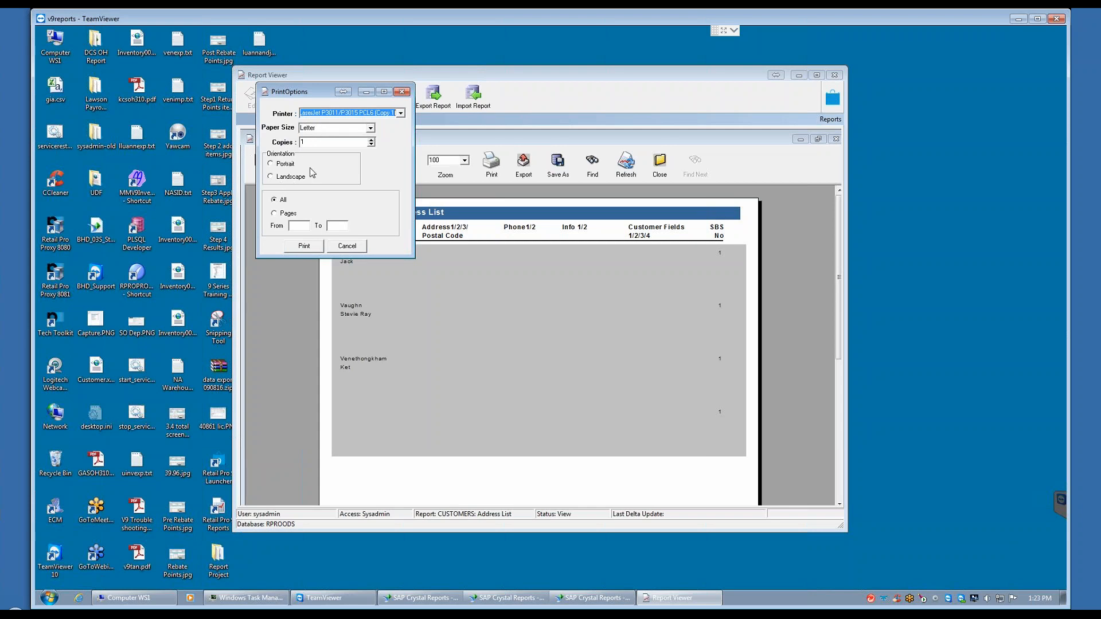
pyautogui.click(275, 213)
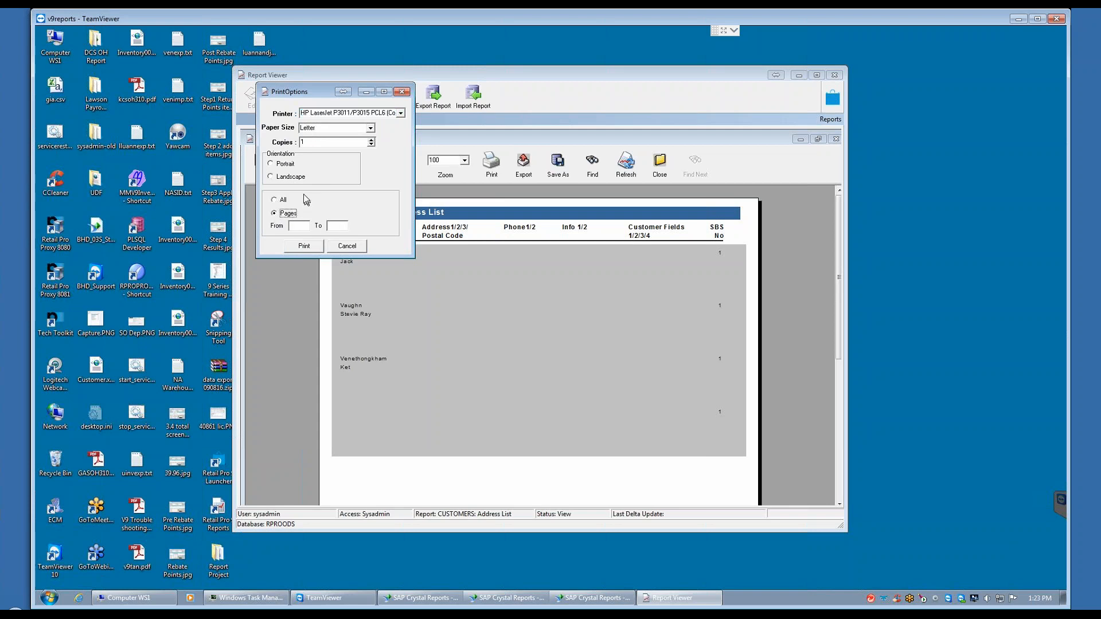
pyautogui.click(346, 246)
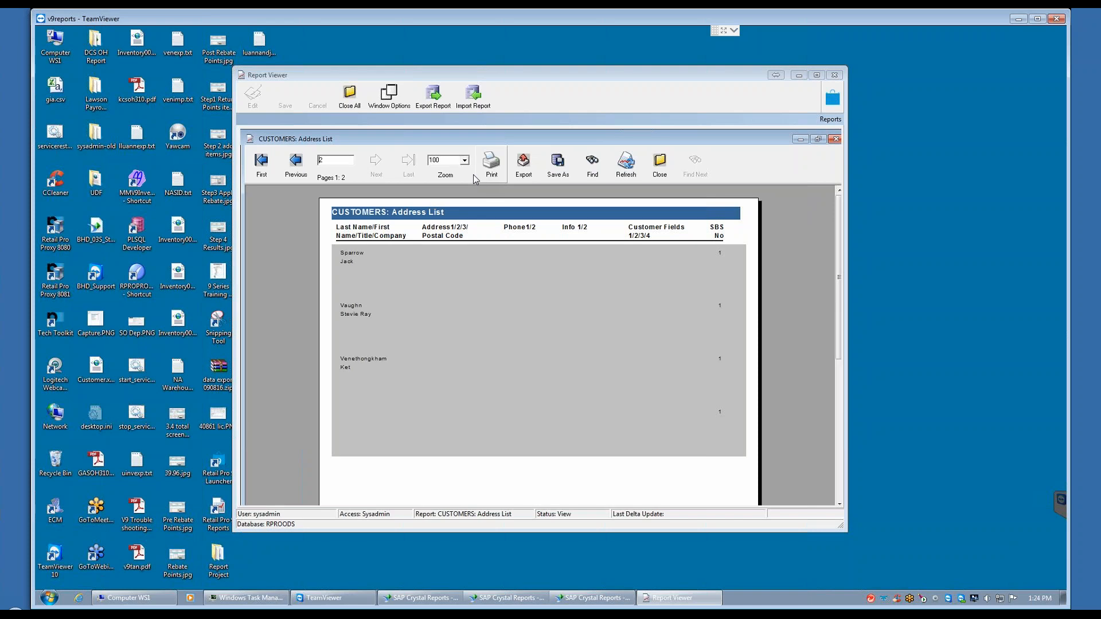
# Step: Examine the file formats available for exporting the report and leave without exporting
pyautogui.click(530, 169)
pyautogui.click(338, 199)
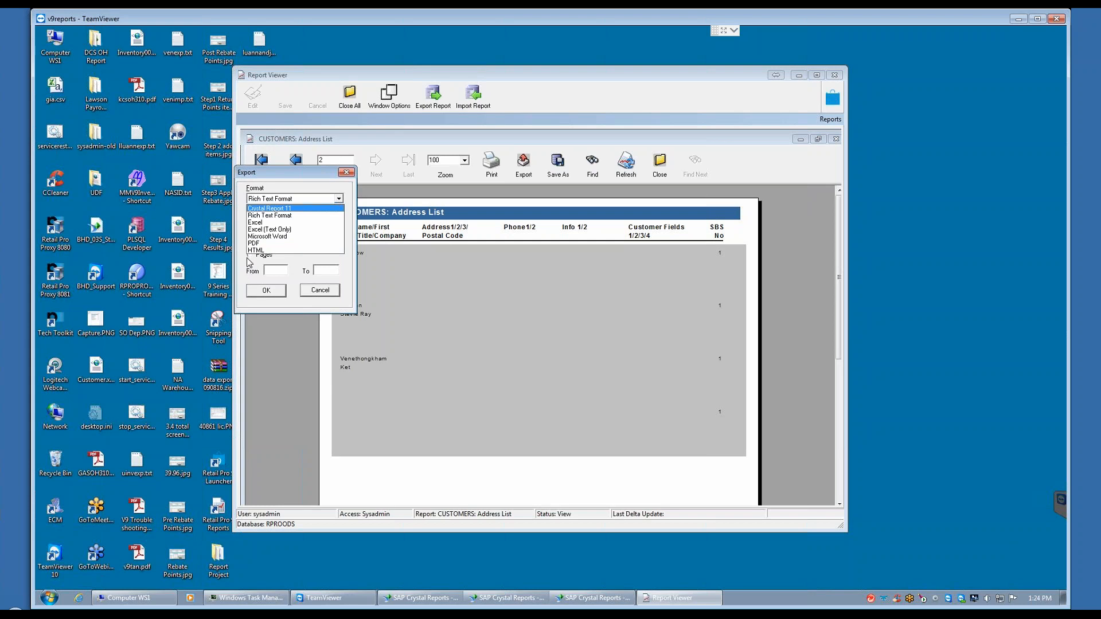
pyautogui.click(319, 294)
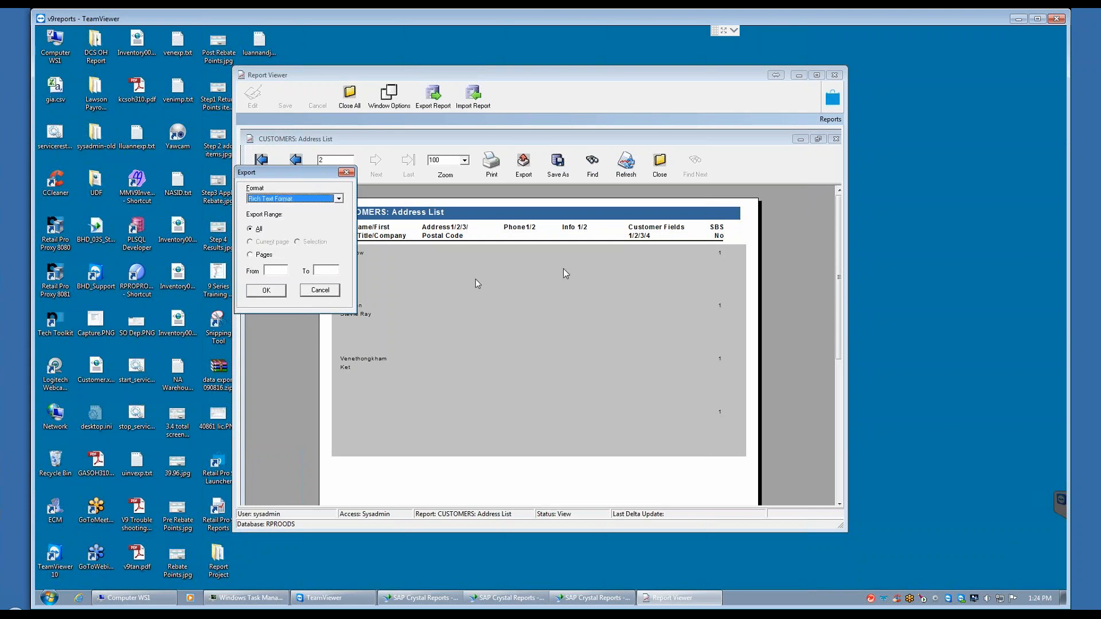
pyautogui.click(319, 290)
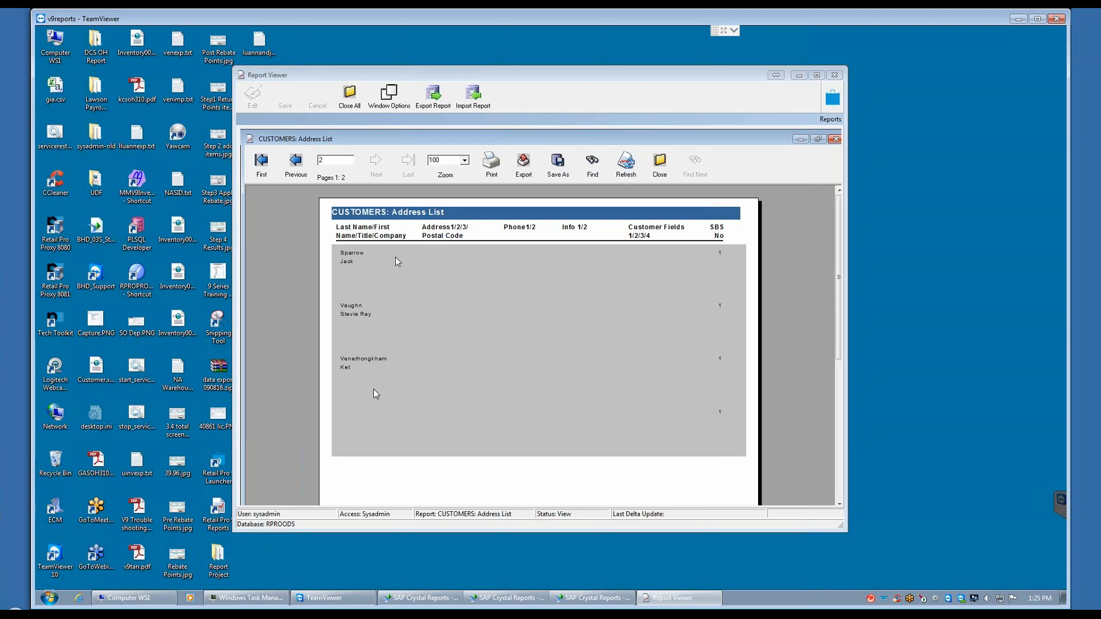
# Step: Refresh the report and look at the options for saving it as a file, without saving
pyautogui.click(626, 167)
pyautogui.click(529, 335)
pyautogui.click(558, 166)
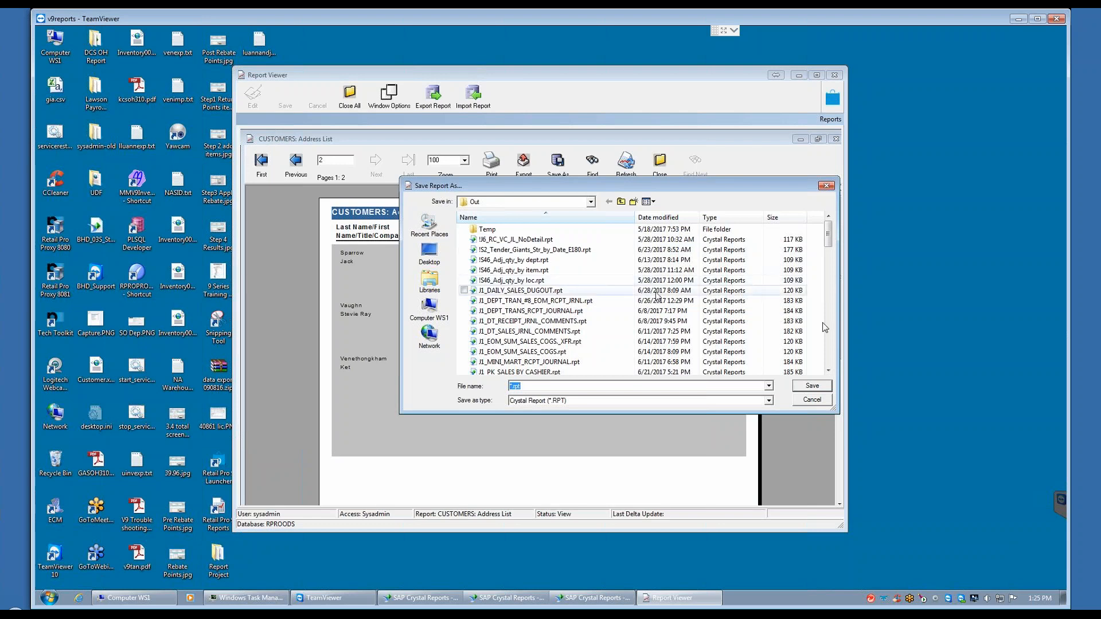
pyautogui.click(812, 400)
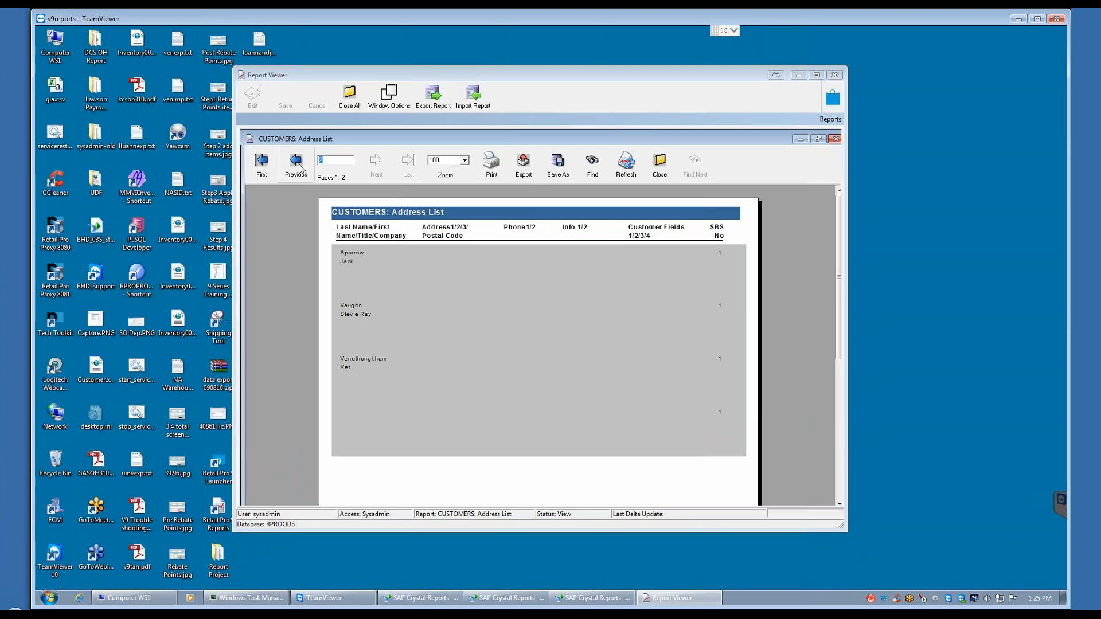
# Step: Page back to the report's first page, return to the second page, and view the available zoom levels
pyautogui.click(262, 164)
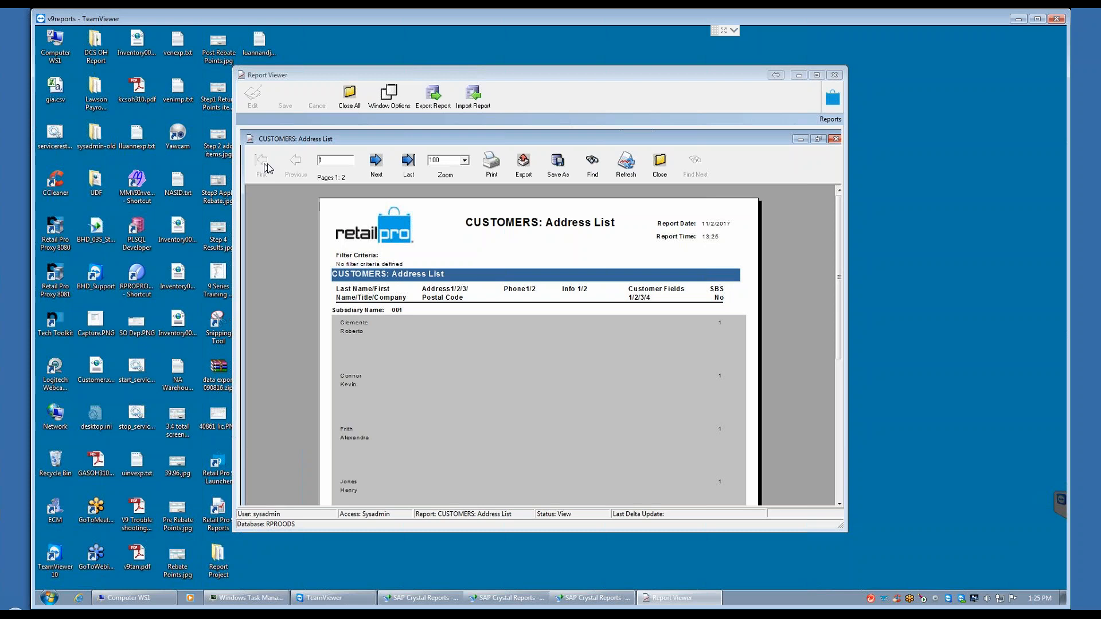
pyautogui.click(376, 163)
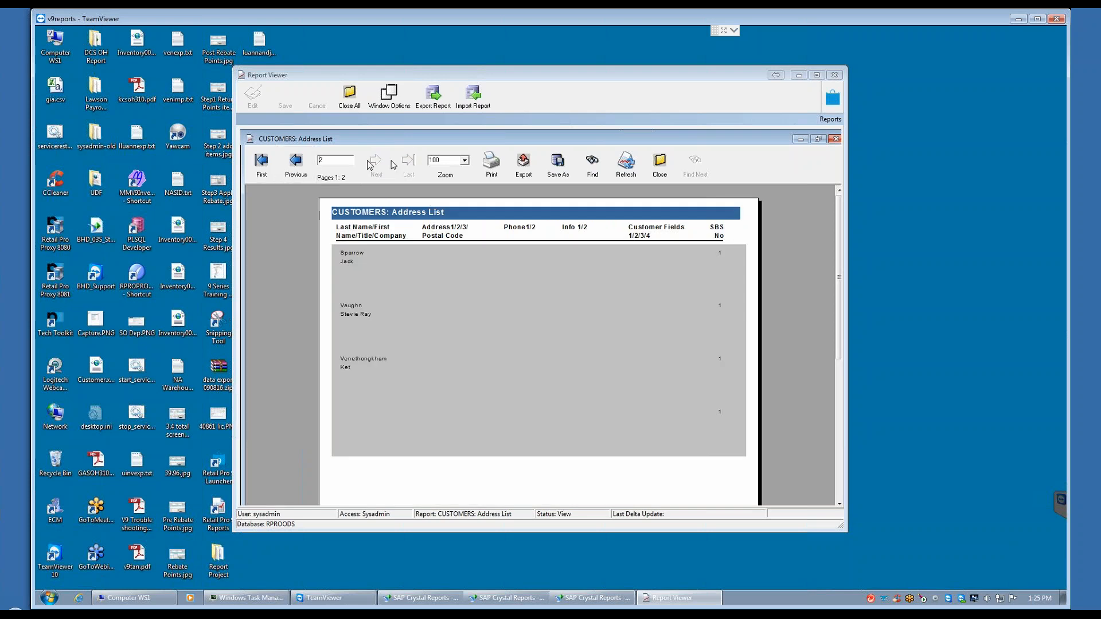
pyautogui.click(464, 161)
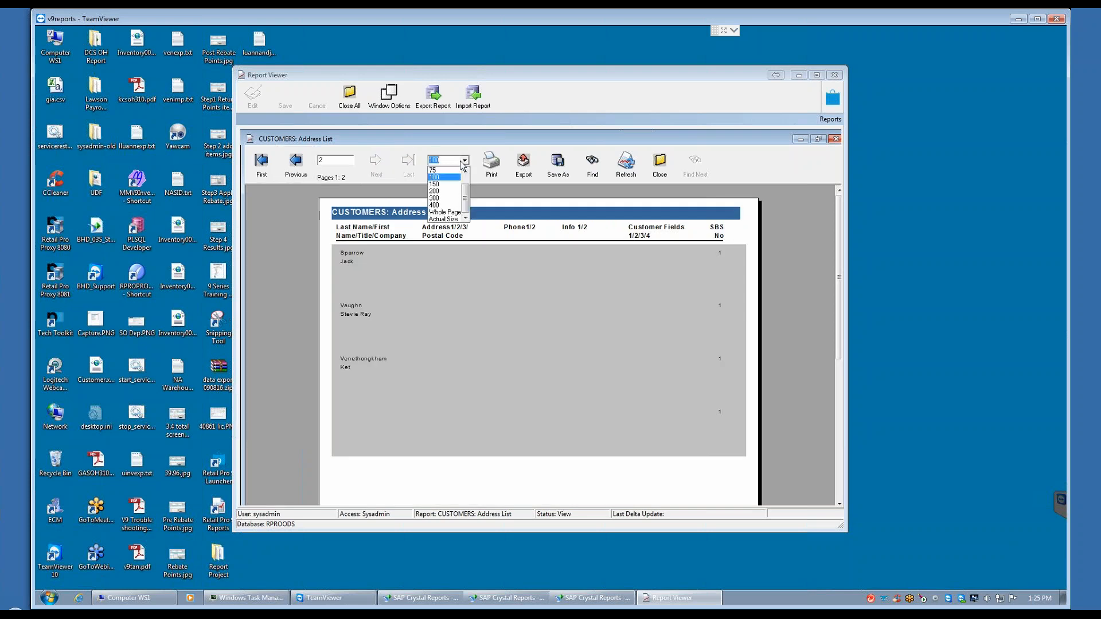
pyautogui.click(503, 283)
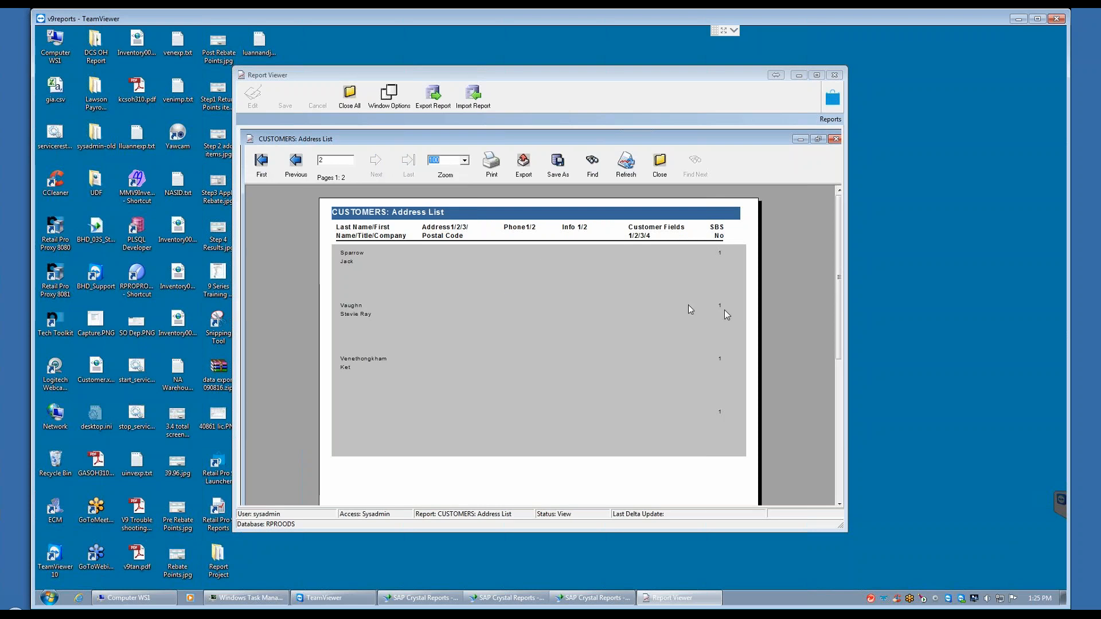
pyautogui.click(788, 295)
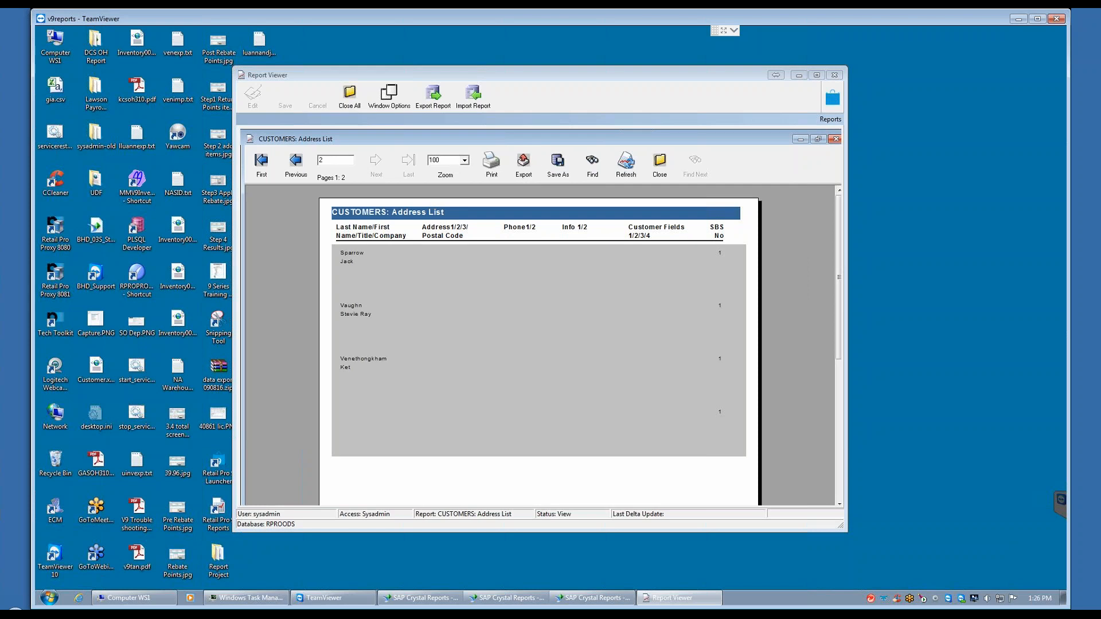
# Step: Zoom the report to 150 and set a custom zoom of 122
pyautogui.click(464, 160)
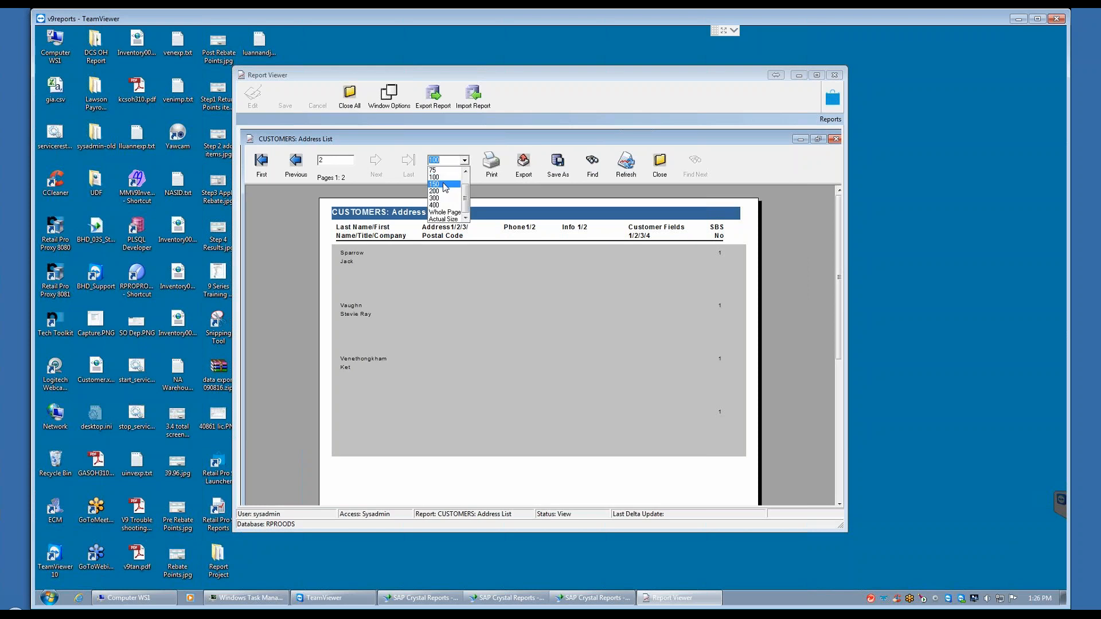
pyautogui.click(446, 189)
pyautogui.write('122')
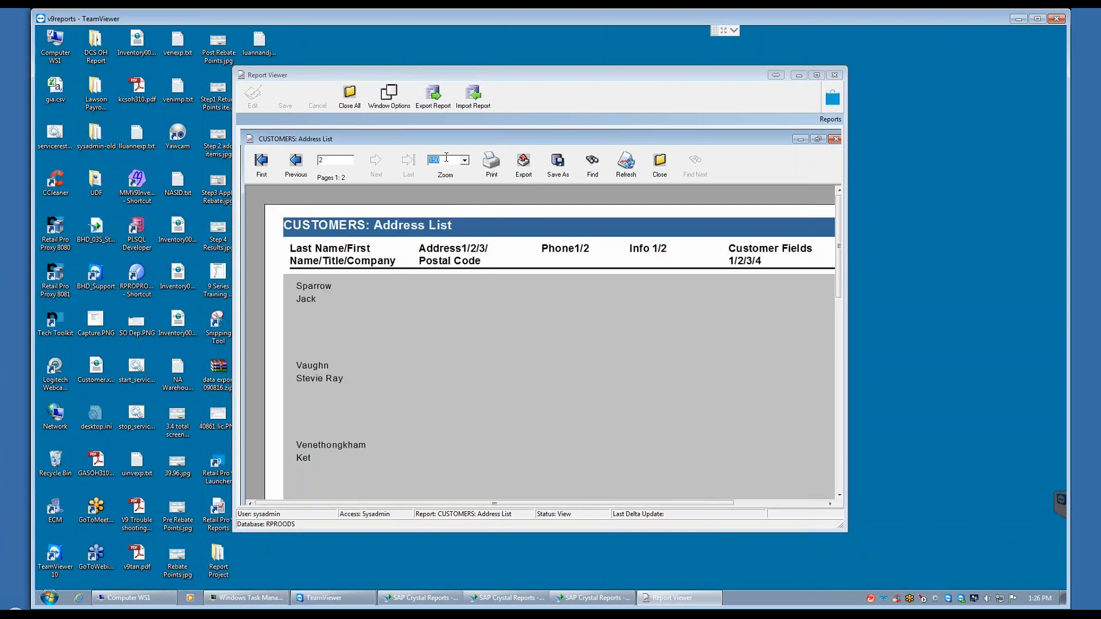
pyautogui.press('Return')
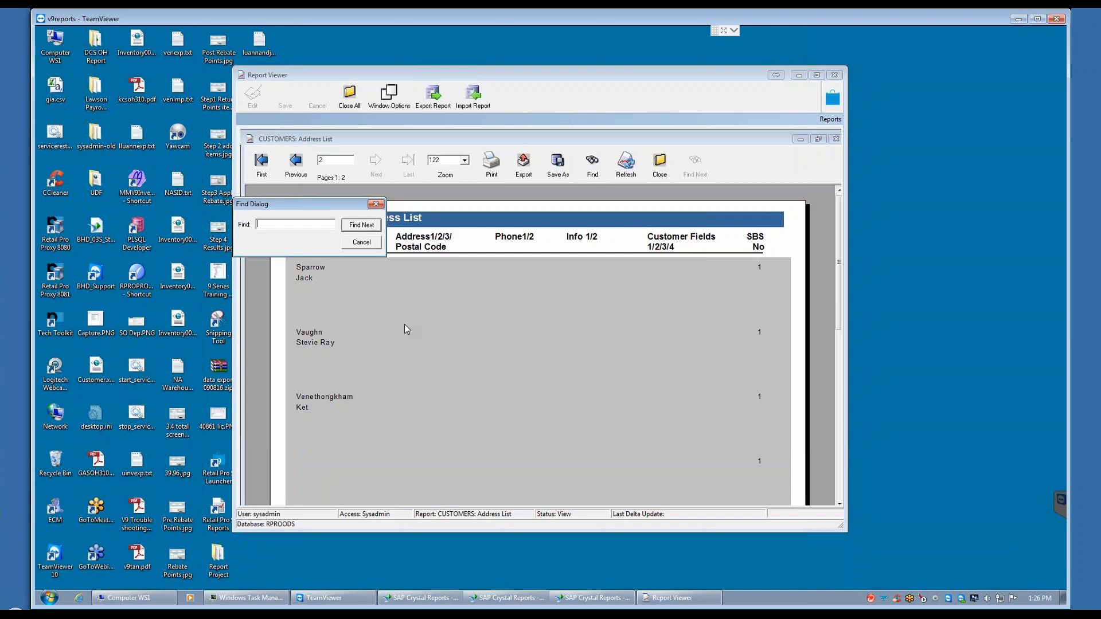
# Step: Dismiss the text search and close the CUSTOMERS: Address List report
pyautogui.click(375, 205)
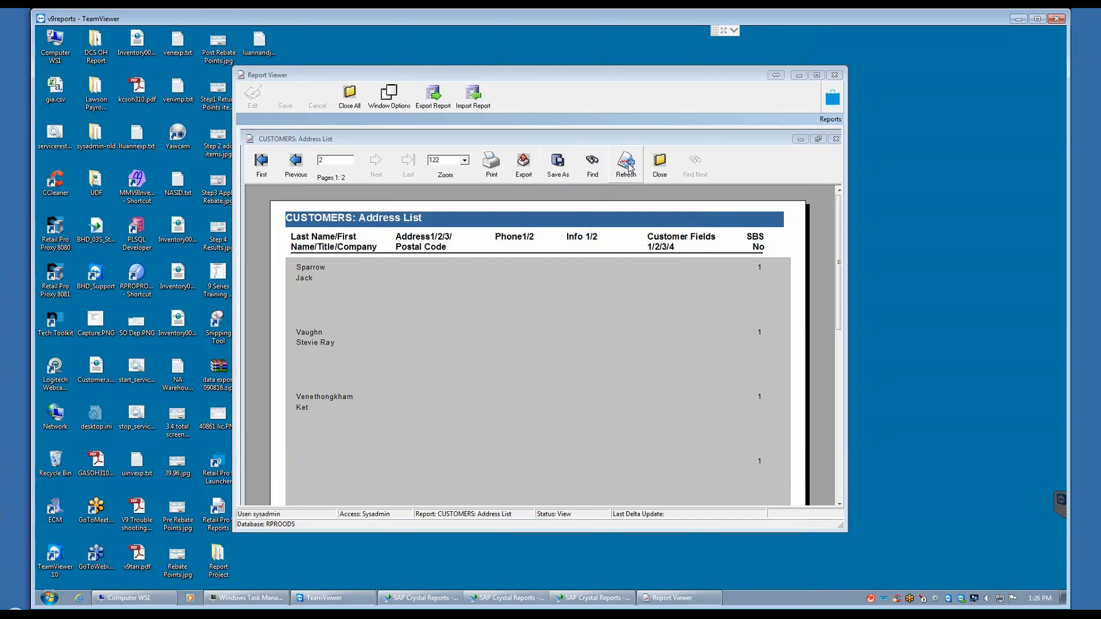
pyautogui.click(659, 167)
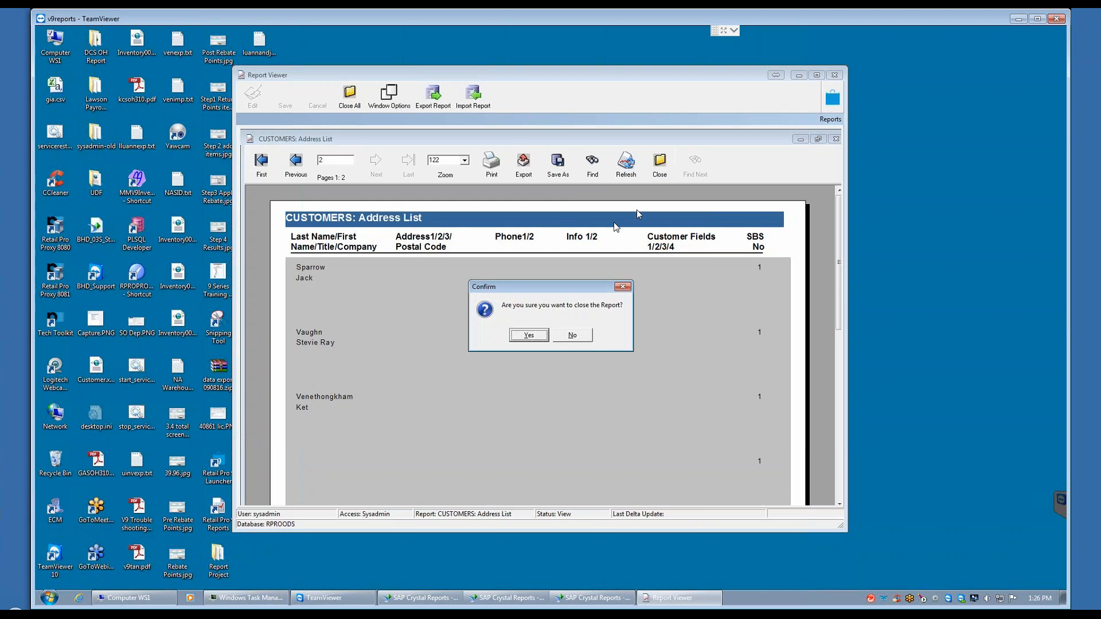
pyautogui.click(529, 336)
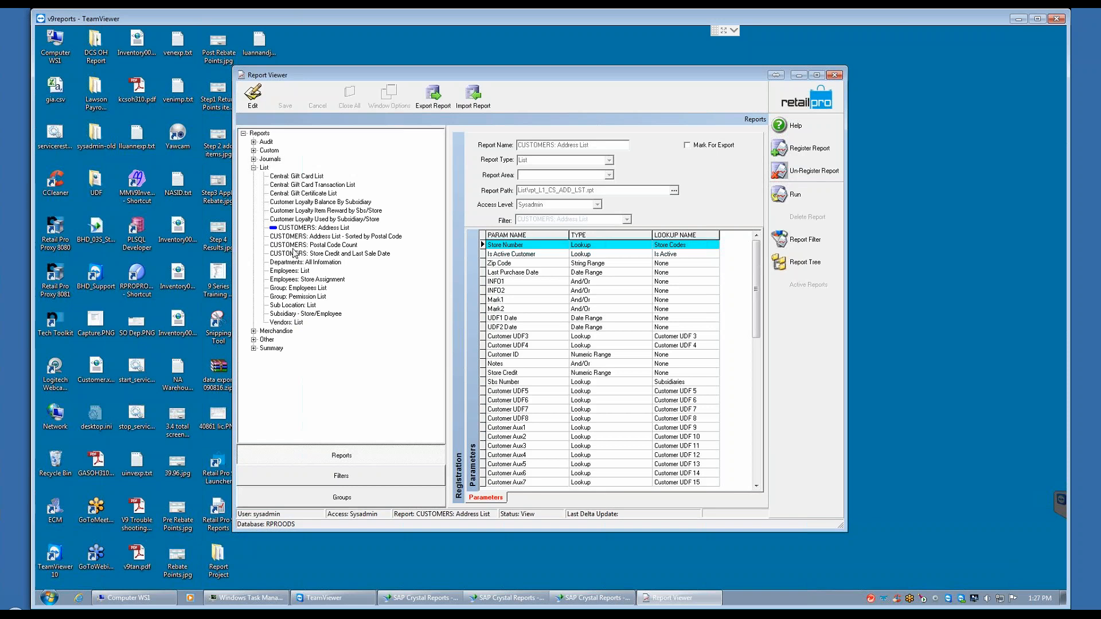
# Step: Try to start Retail Pro from its desktop launcher and dismiss the message
pyautogui.click(215, 475)
pyautogui.doubleClick(215, 476)
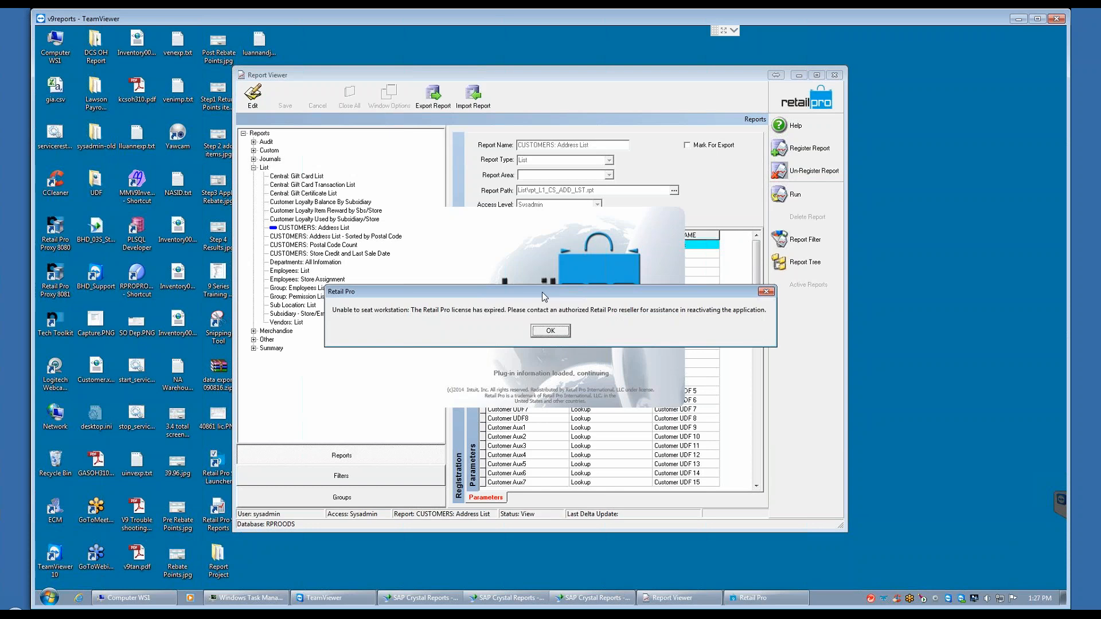
pyautogui.click(552, 331)
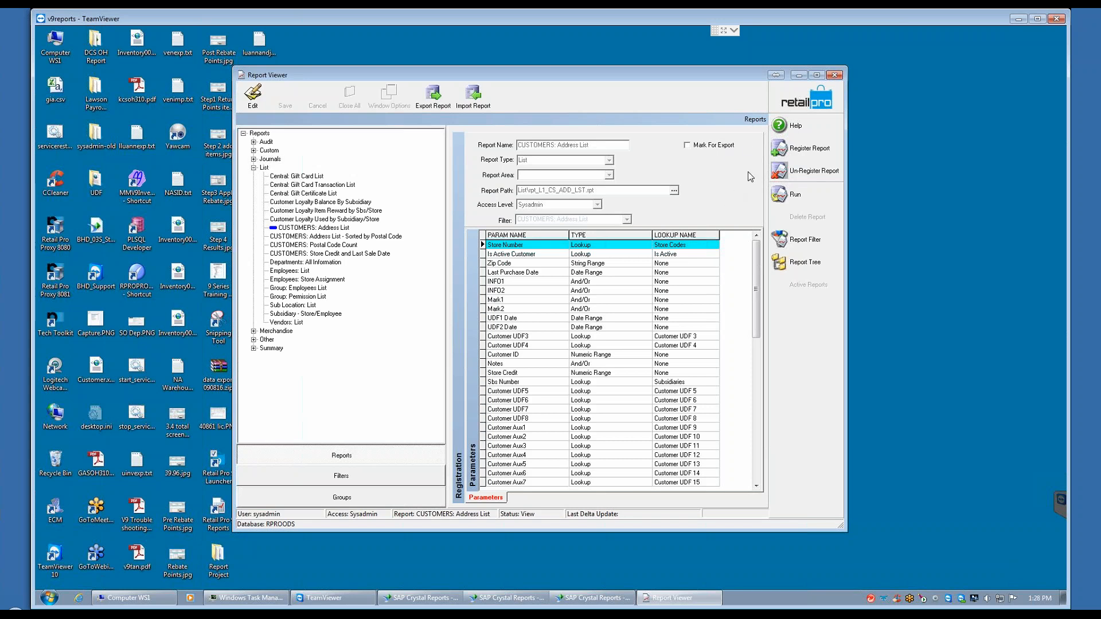
# Step: Run the CUSTOMERS: Address List report without filter criteria and view the file types available when saving it
pyautogui.click(805, 195)
pyautogui.click(716, 225)
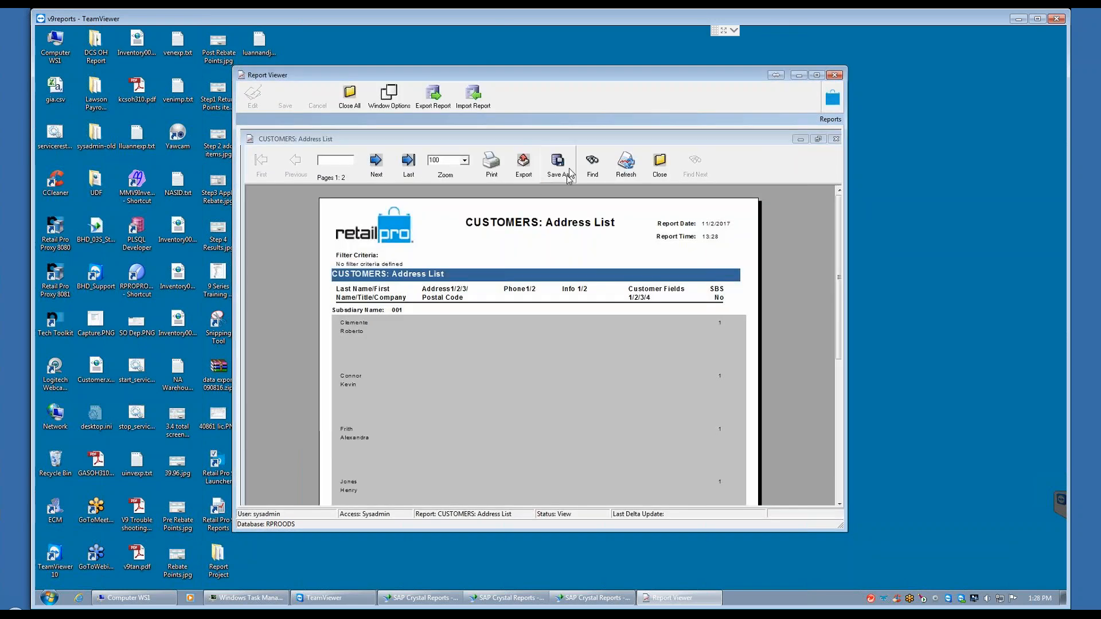
pyautogui.click(557, 163)
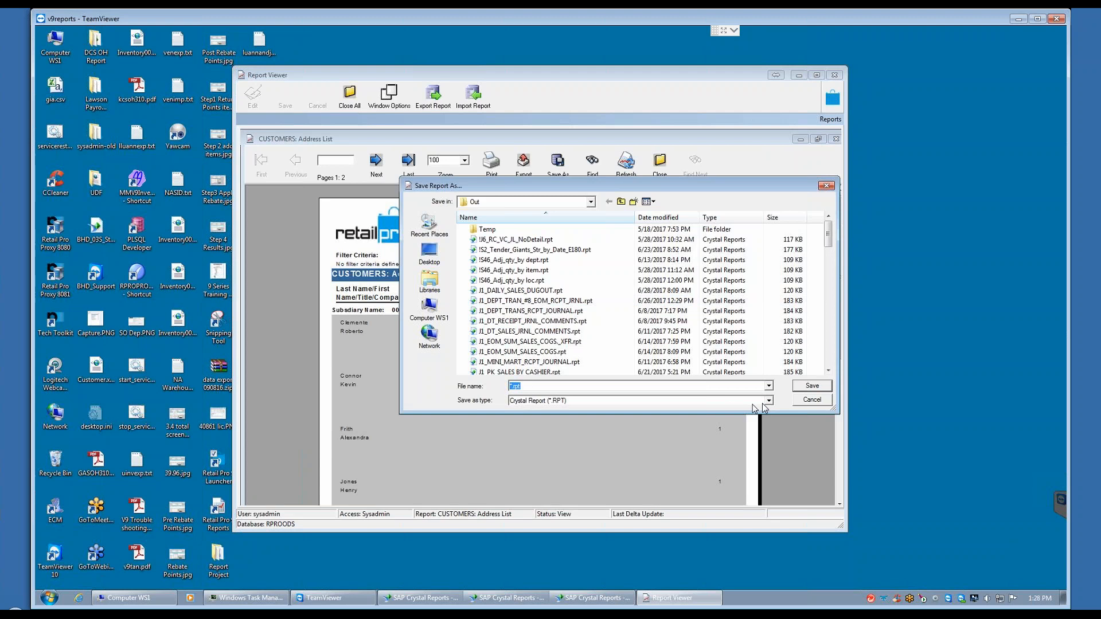
pyautogui.click(769, 401)
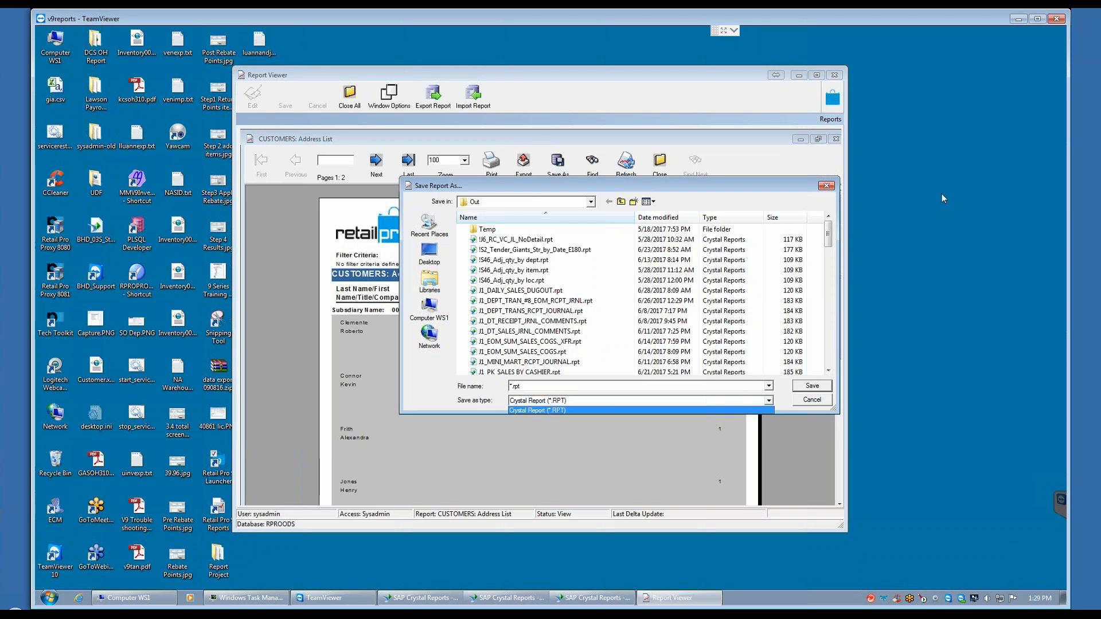
# Step: Cancel saving the report and close the CUSTOMERS: Address List report
pyautogui.click(811, 402)
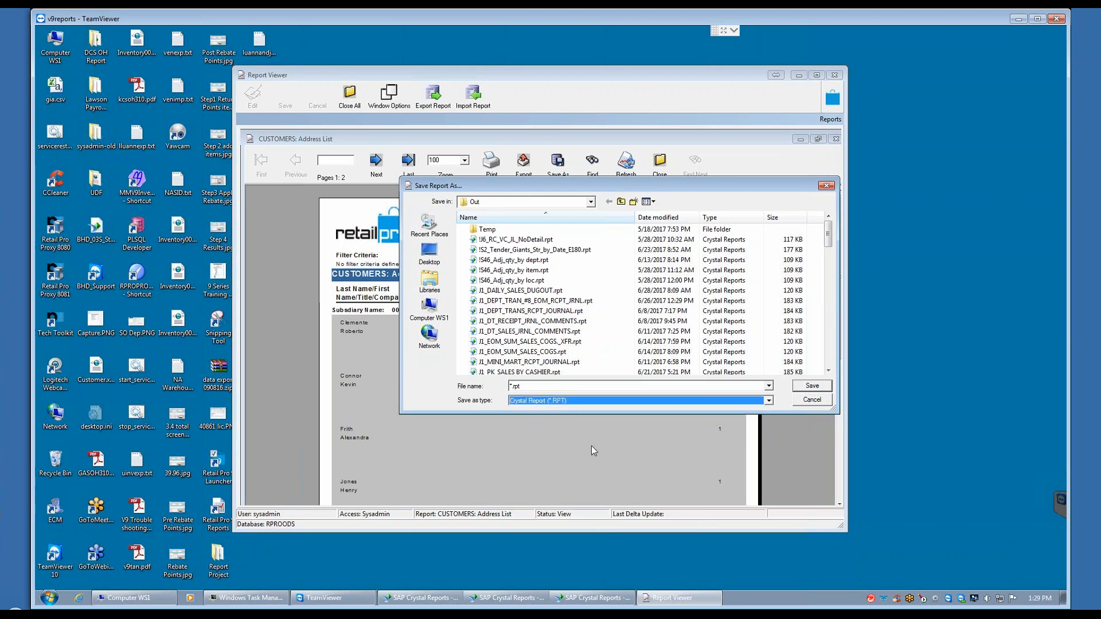
pyautogui.click(811, 401)
pyautogui.click(659, 163)
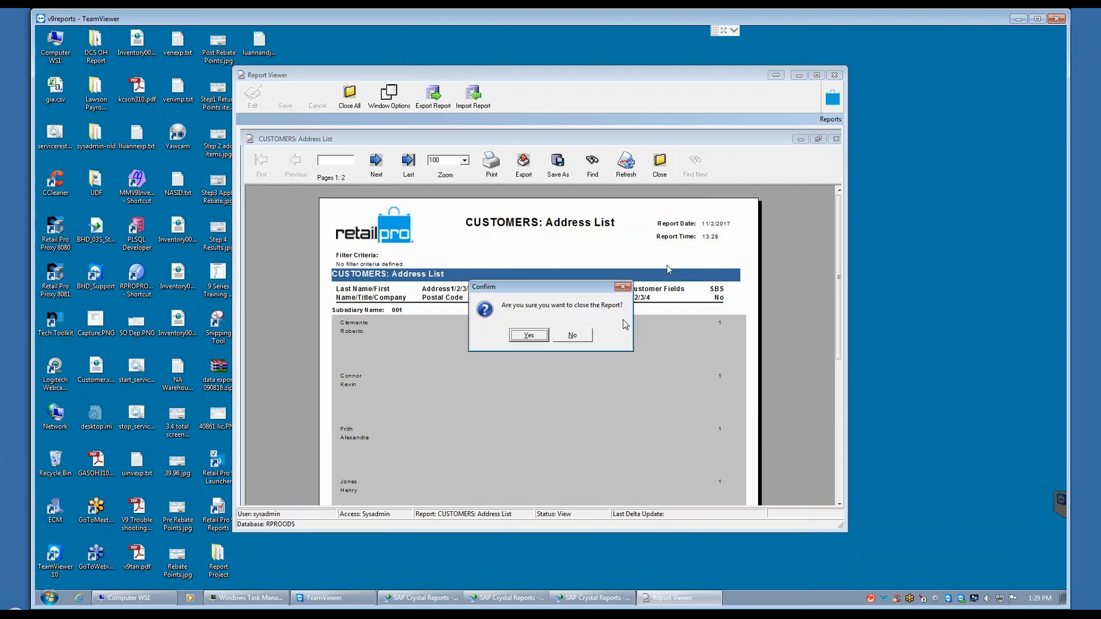
pyautogui.click(529, 334)
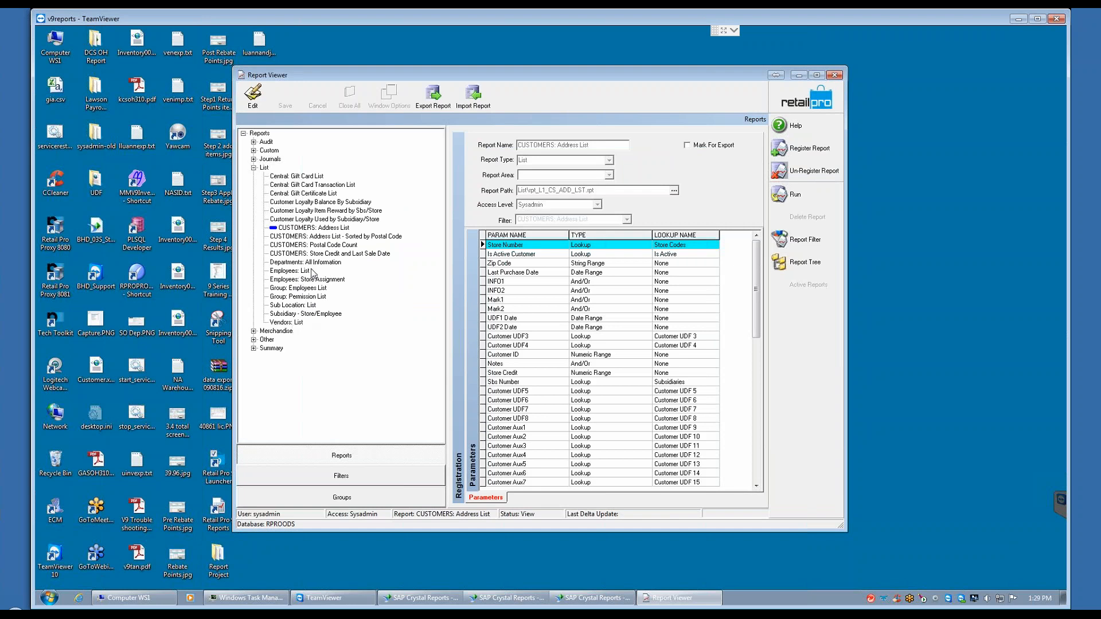
# Step: View the registration details and parameters of the Central: Gift Card List and Central: Gift Card Transaction List reports
pyautogui.click(294, 177)
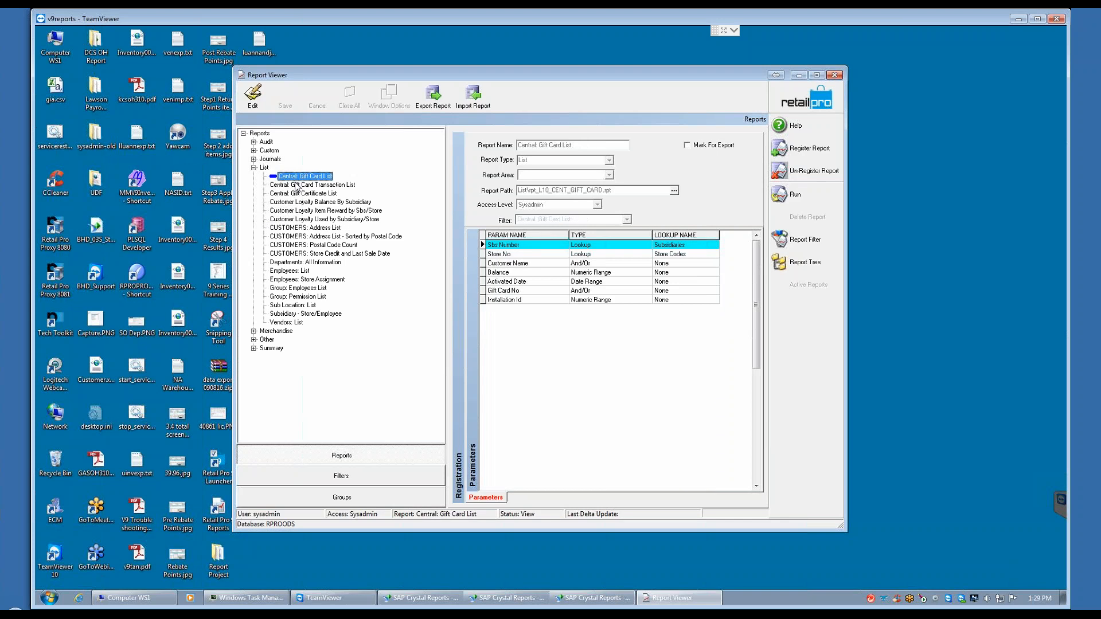
pyautogui.click(309, 185)
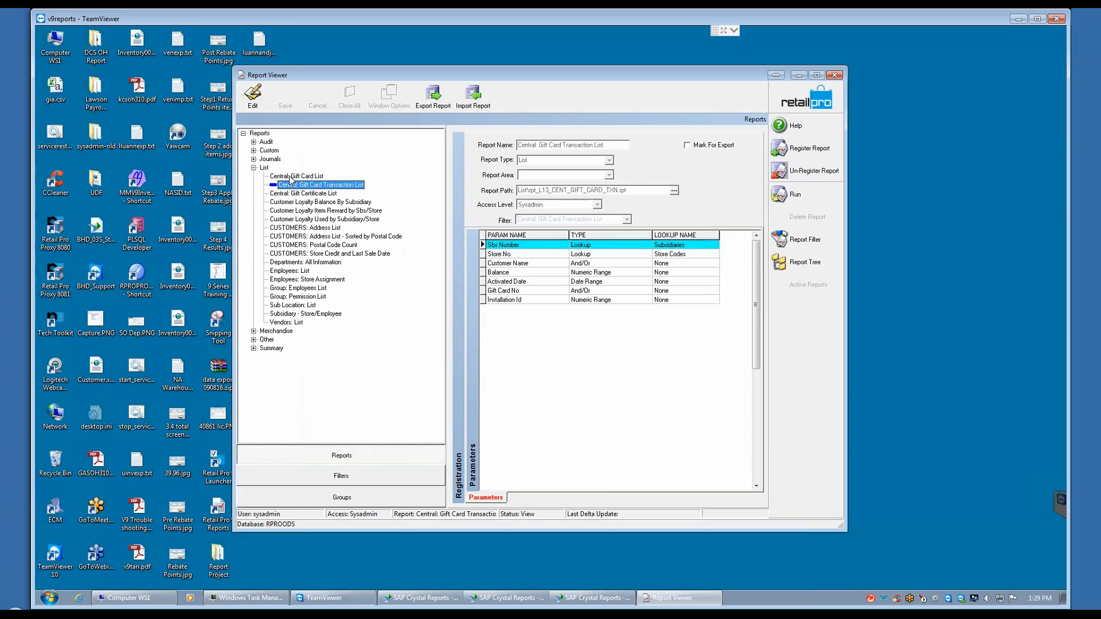
pyautogui.press('Up')
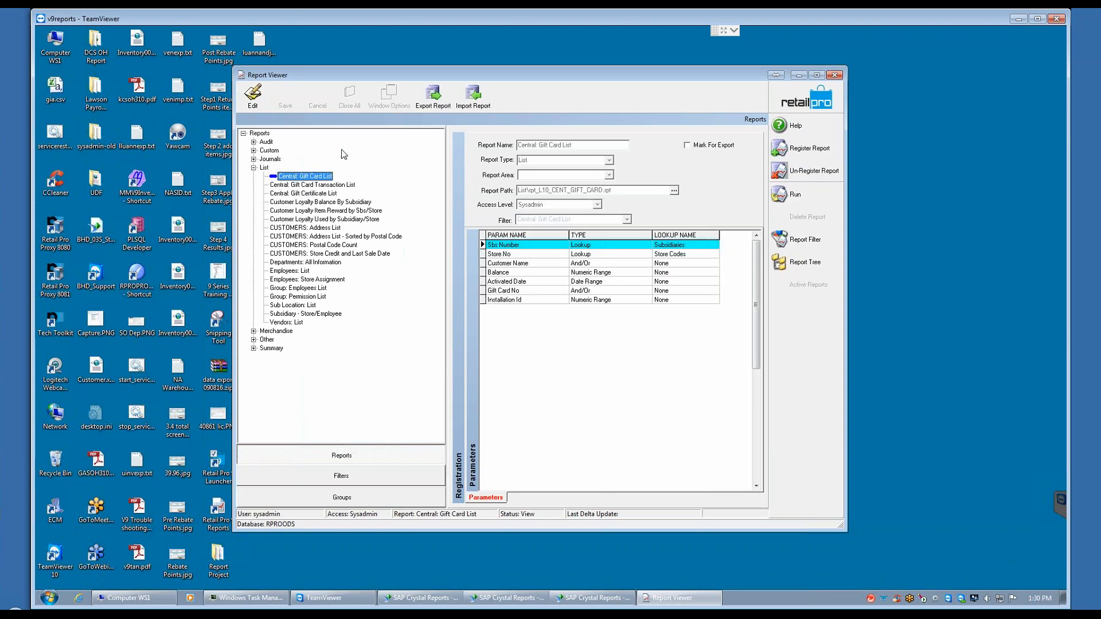
# Step: Collapse the List category and expand the Summary category in the report tree
pyautogui.click(254, 168)
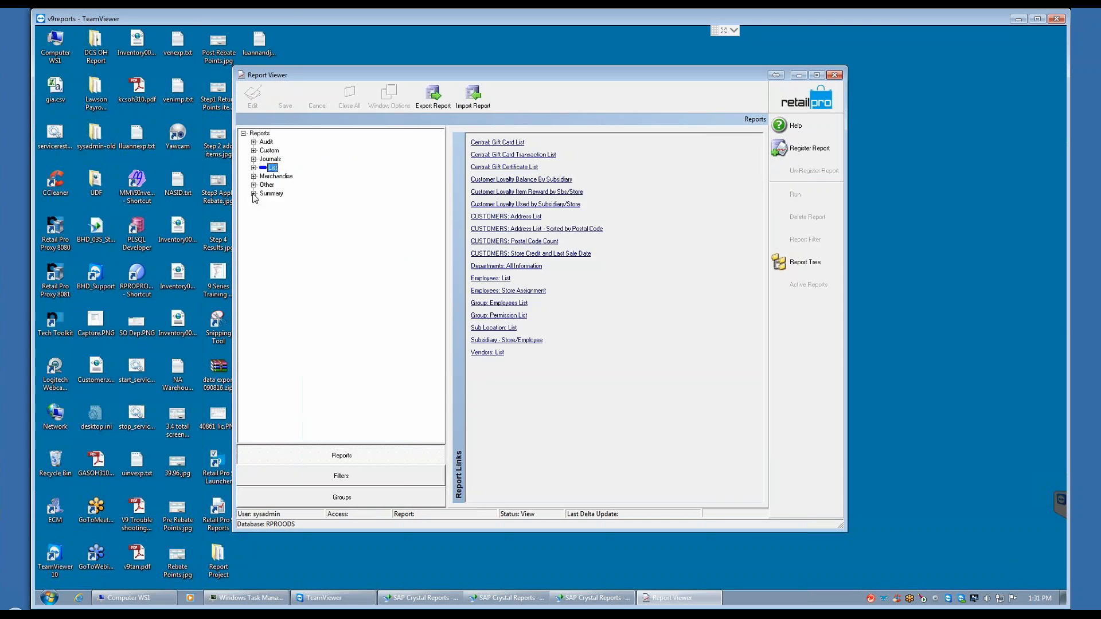
pyautogui.click(253, 194)
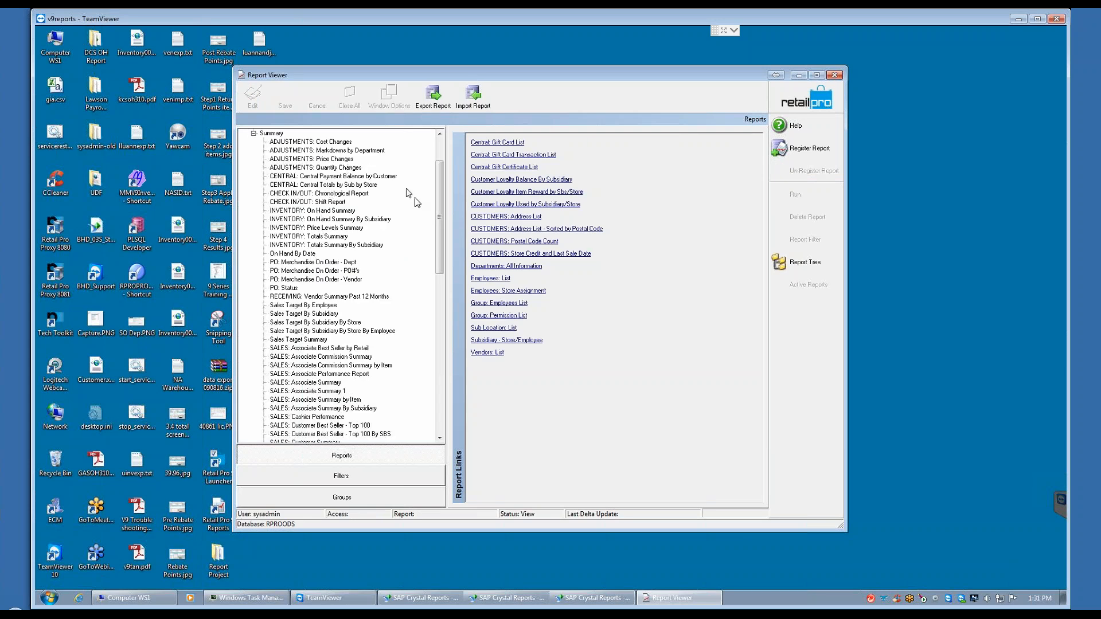
pyautogui.moveTo(440, 202); pyautogui.dragTo(435, 155)
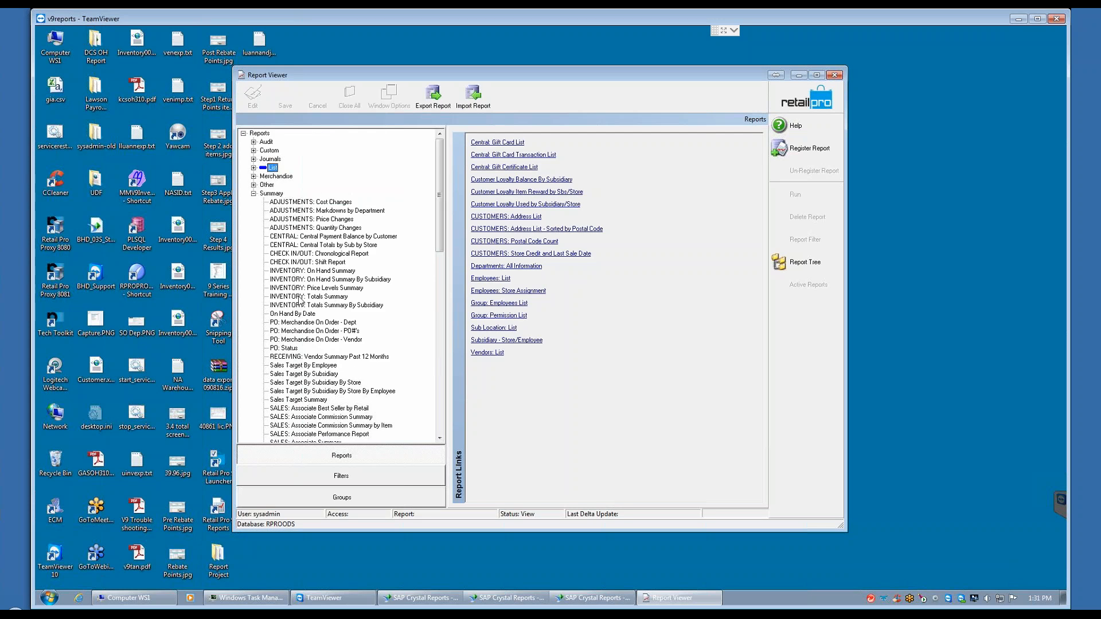
# Step: View the parameters of the INVENTORY: On Hand Summary, SALES: Associate Best Seller by Retail and CHECK IN/OUT: Chronological Report reports
pyautogui.click(292, 279)
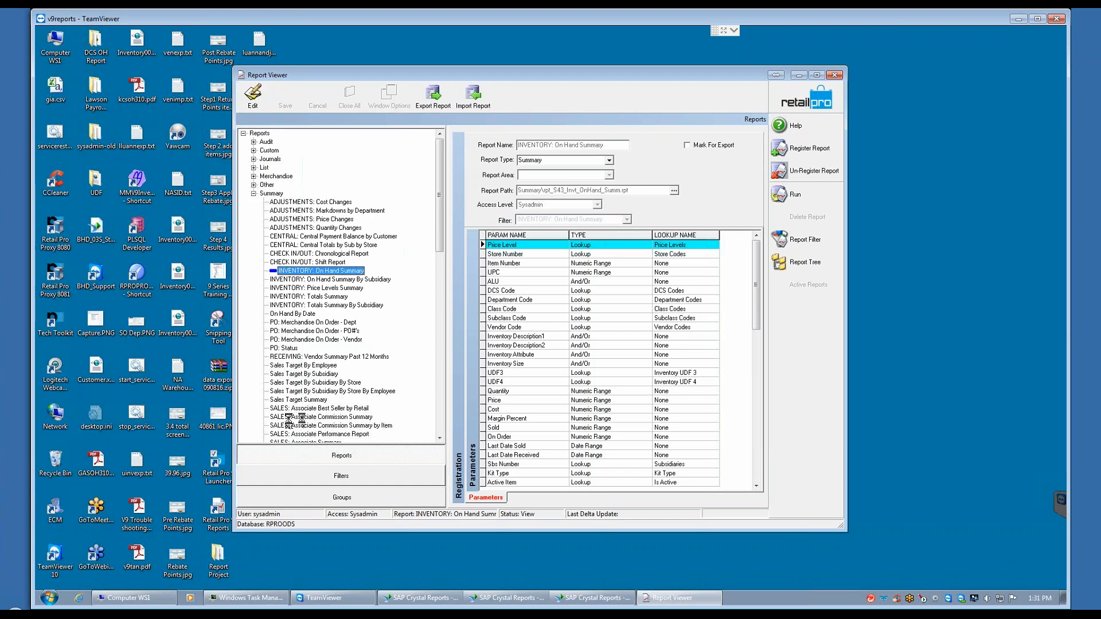
pyautogui.click(301, 408)
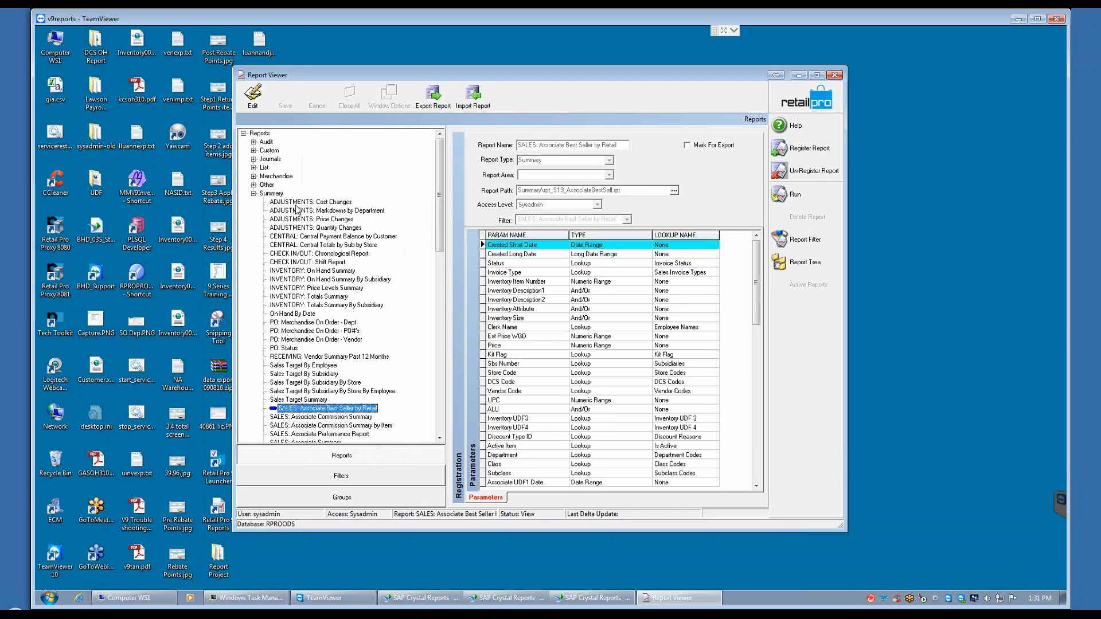
pyautogui.click(296, 255)
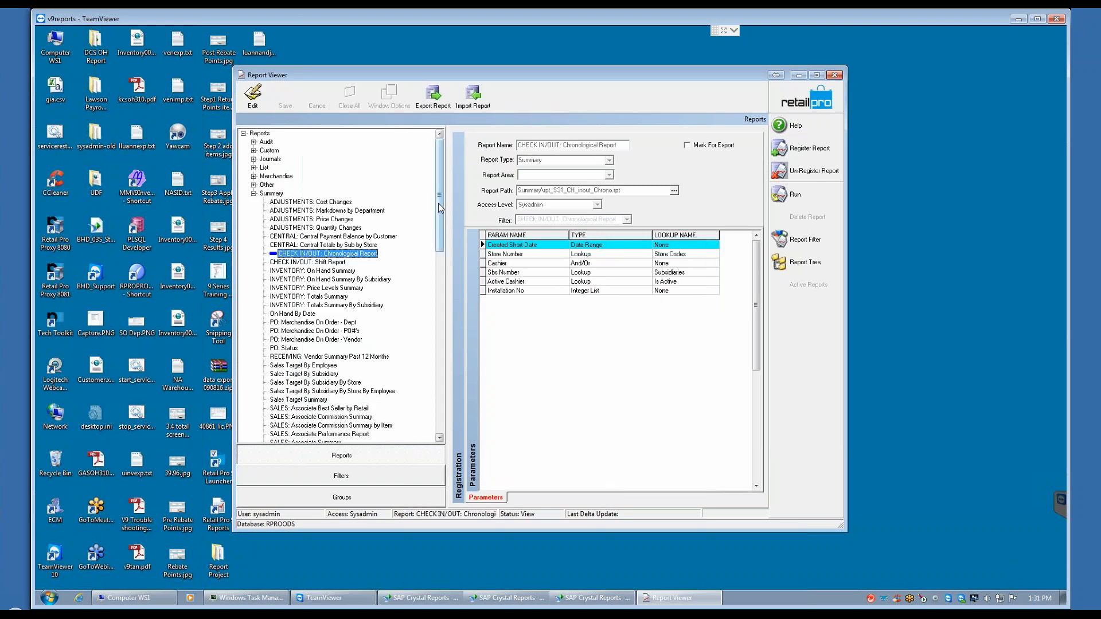
# Step: Find the SALES: Item Summary report in the Summary category and open its filter criteria for running
pyautogui.scroll(-18, 441, 215)
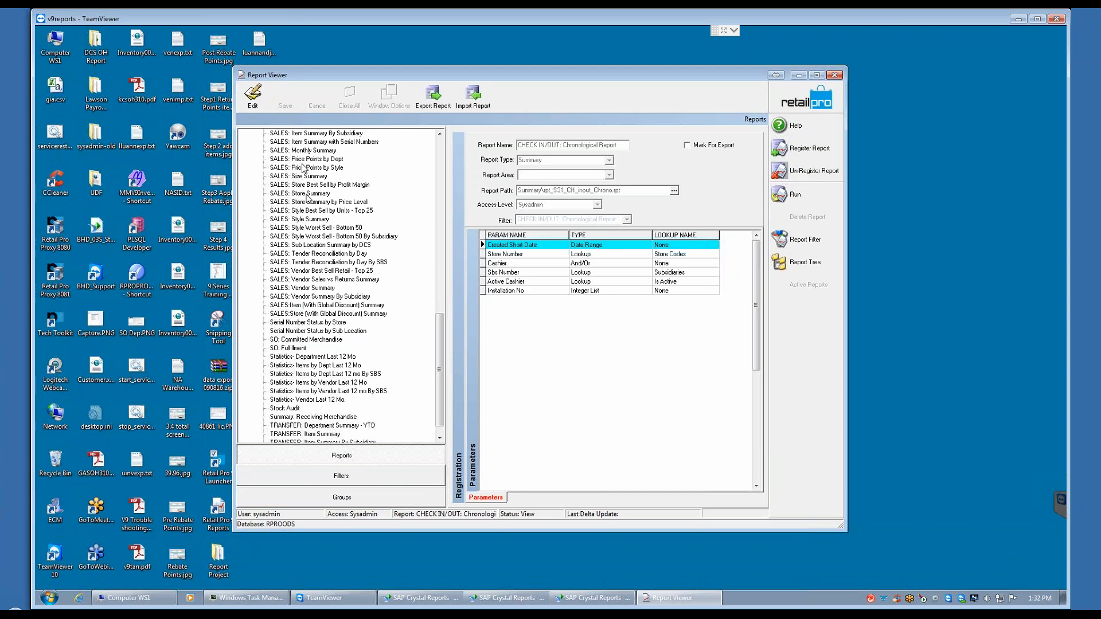
pyautogui.moveTo(440, 332); pyautogui.dragTo(437, 253)
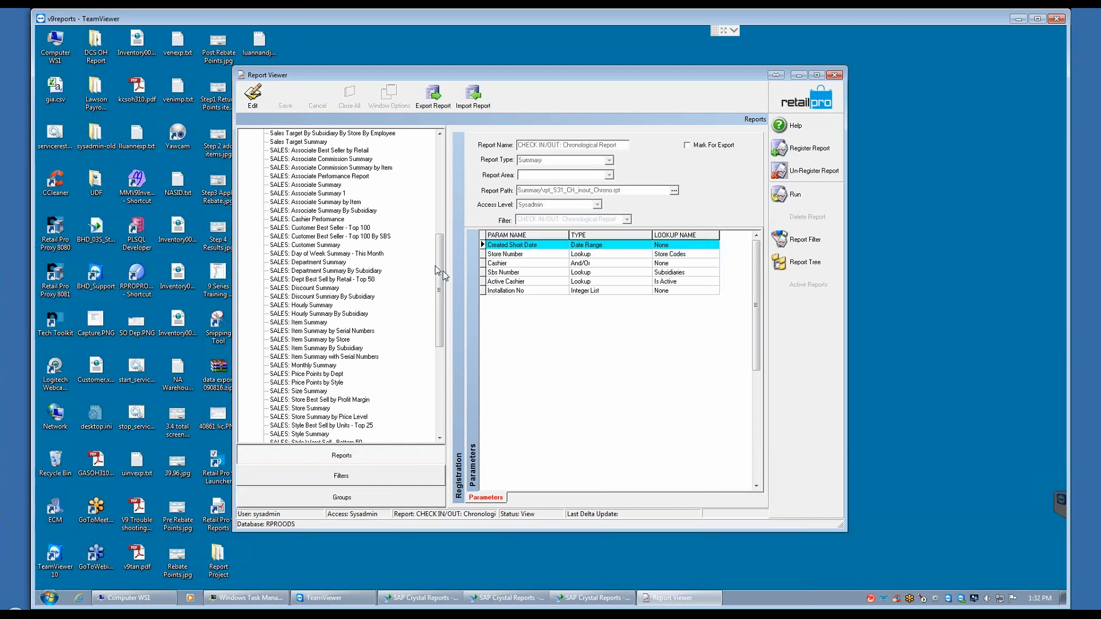
pyautogui.moveTo(441, 268); pyautogui.dragTo(447, 225)
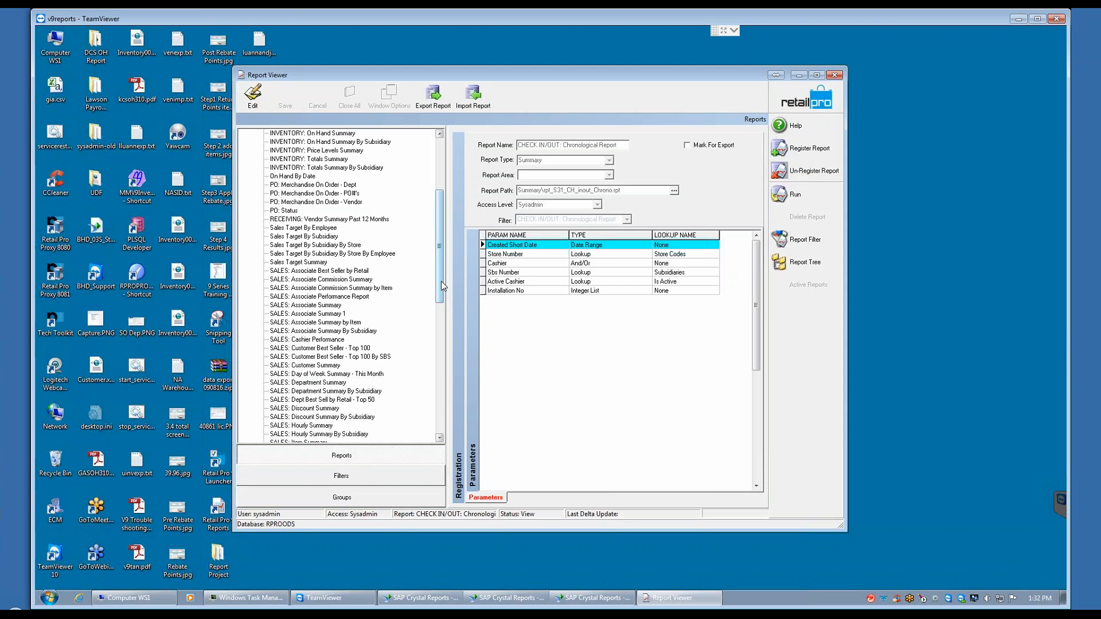
pyautogui.moveTo(439, 279); pyautogui.dragTo(438, 314)
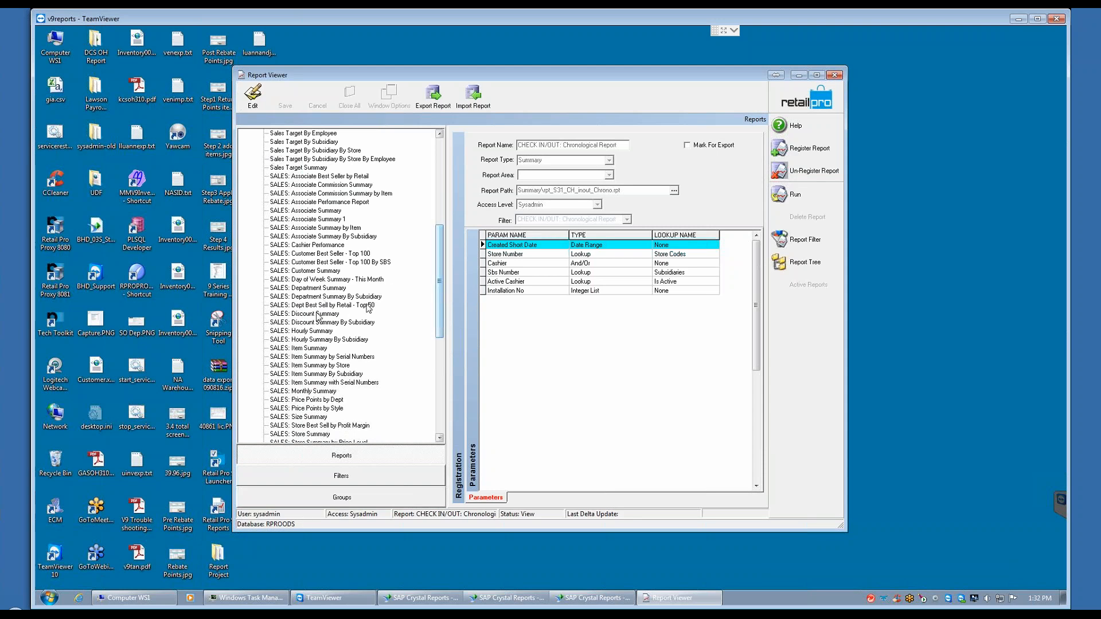
pyautogui.click(309, 350)
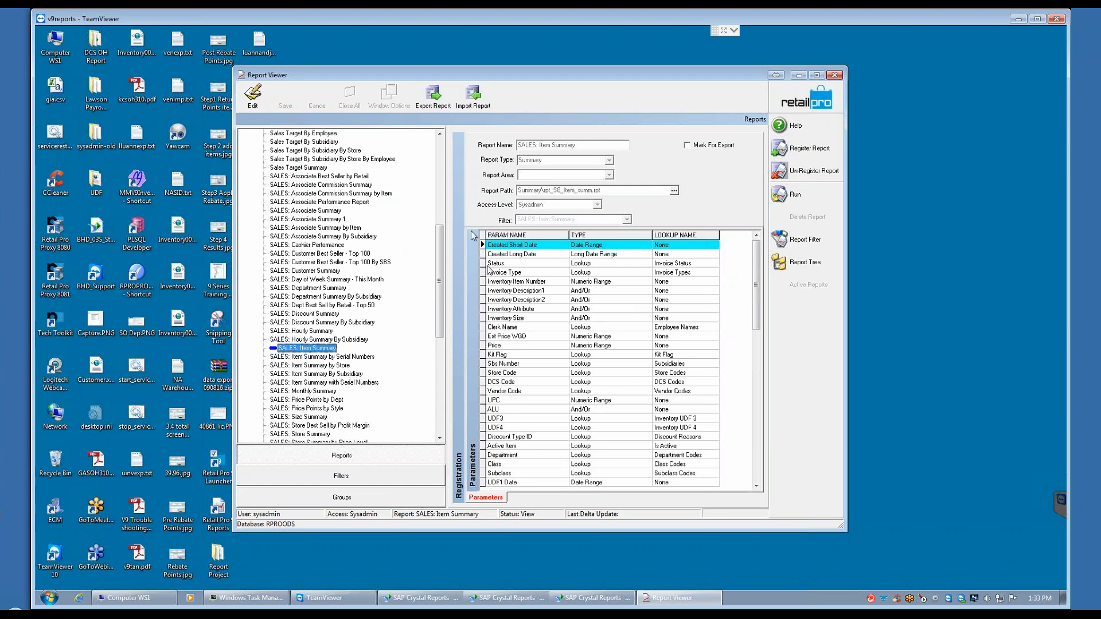
pyautogui.click(796, 194)
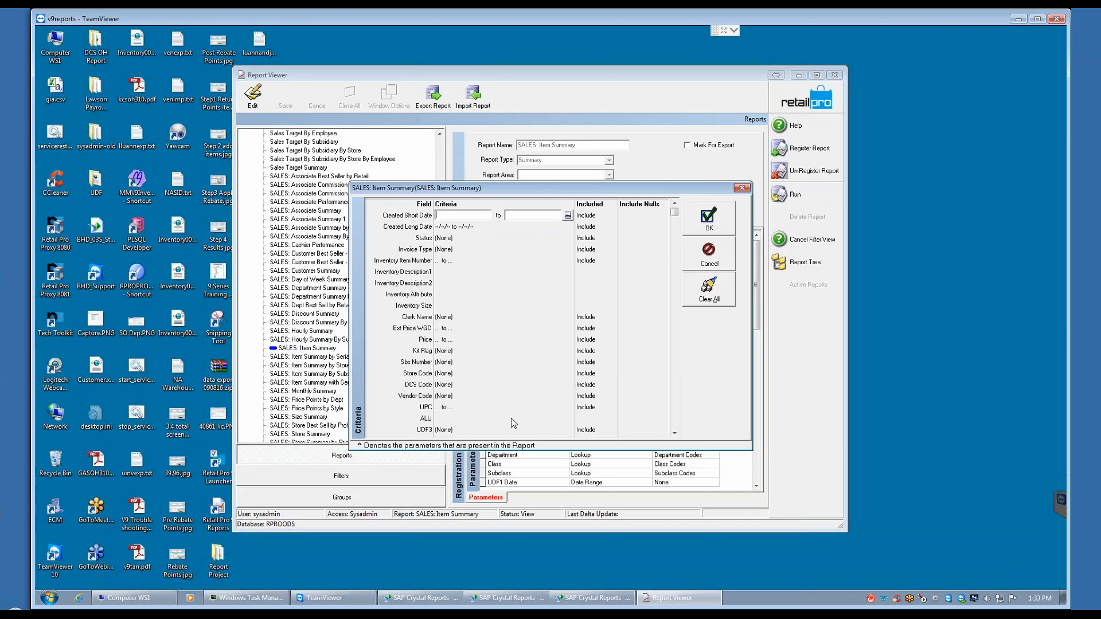
# Step: Review all filter criteria fields offered for the SALES: Item Summary report
pyautogui.click(674, 433)
pyautogui.scroll(-10, 674, 433)
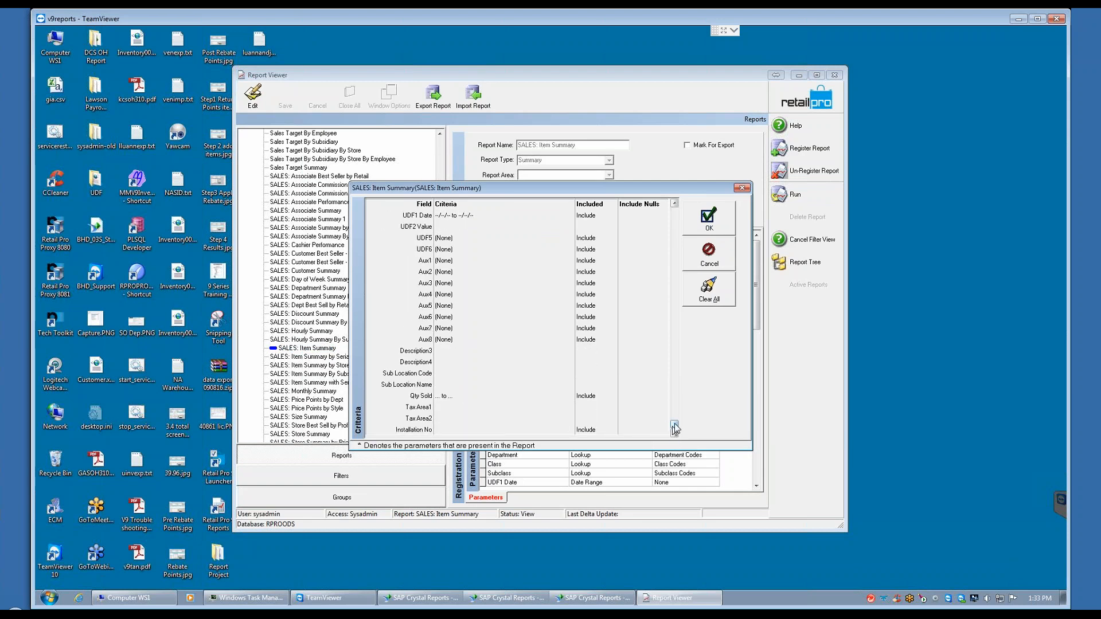
pyautogui.moveTo(676, 420); pyautogui.dragTo(668, 214)
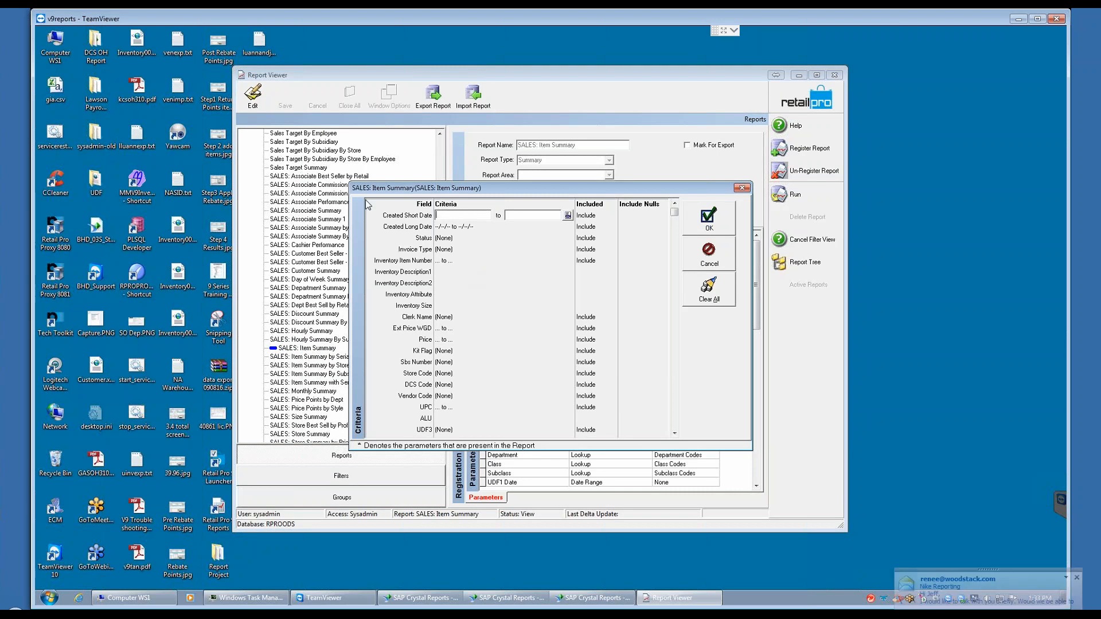
# Step: Set the Created Short Date filter to YTD (from 1st day of year to today) and run the report
pyautogui.click(568, 215)
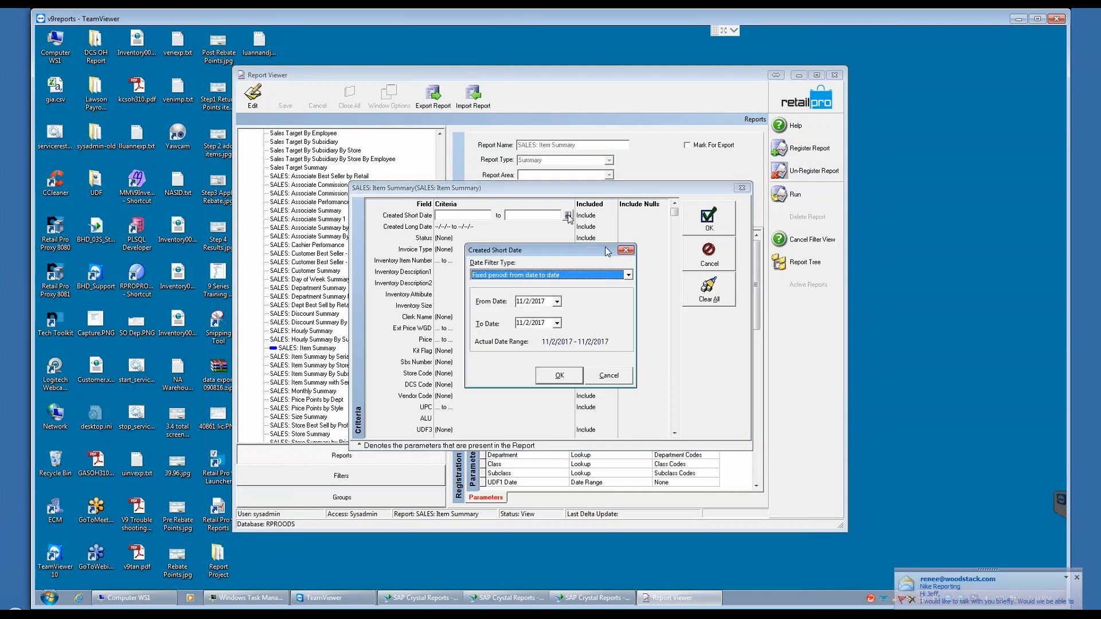
pyautogui.click(628, 276)
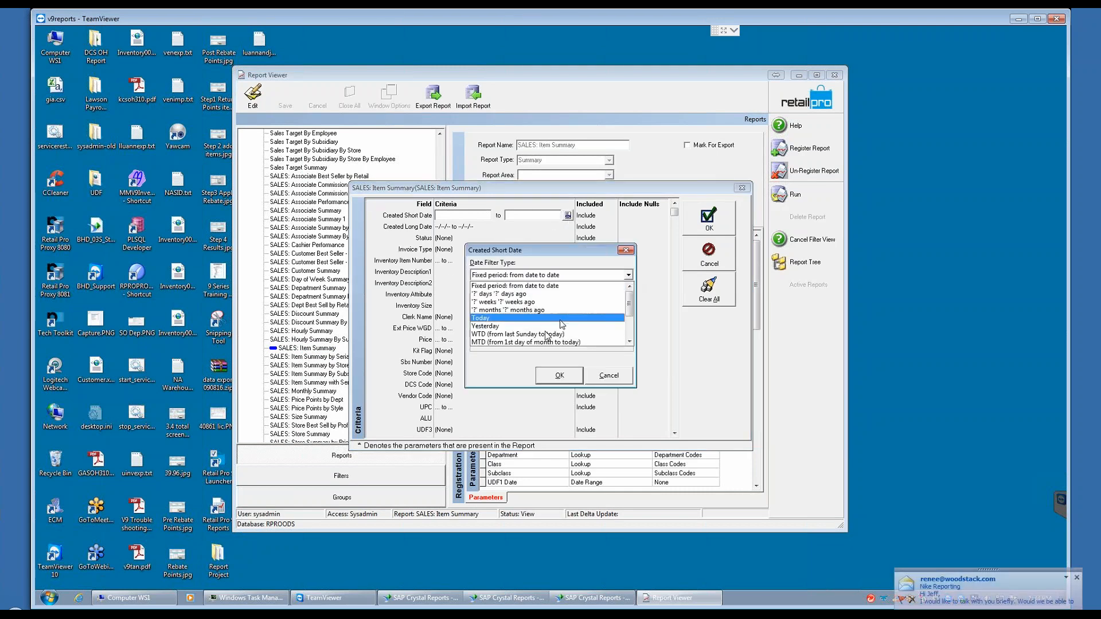
pyautogui.click(629, 343)
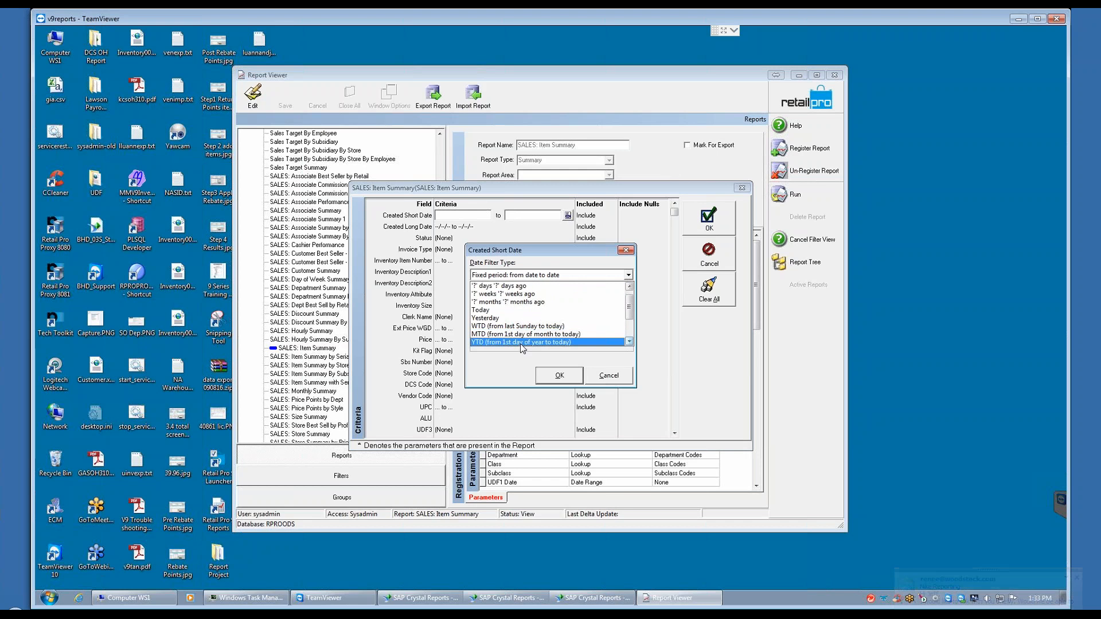
pyautogui.click(522, 344)
pyautogui.click(562, 376)
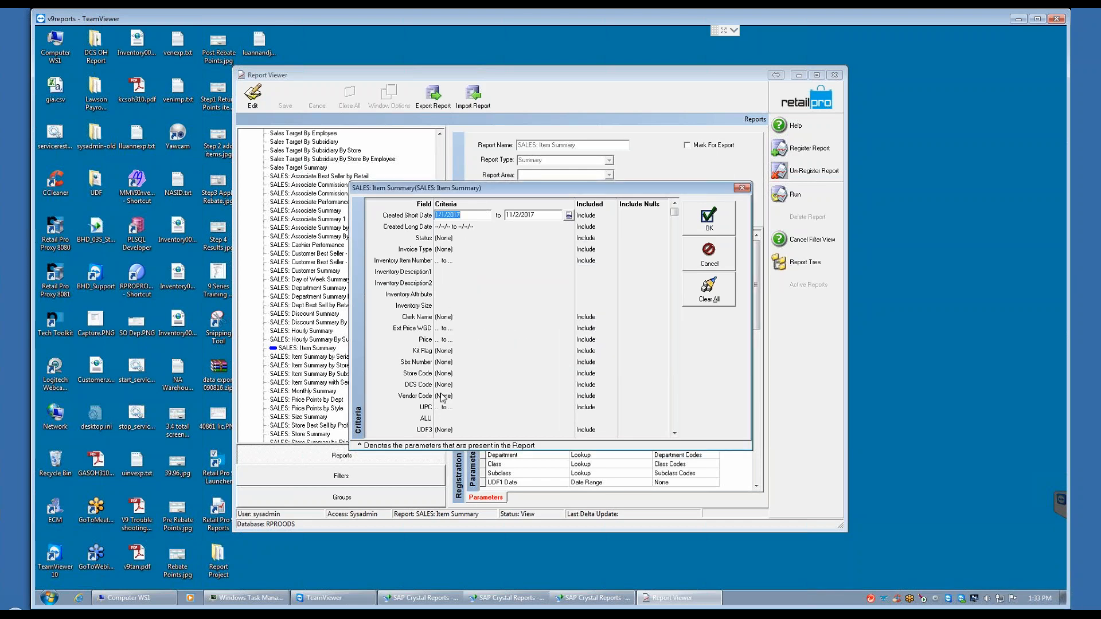
pyautogui.click(718, 229)
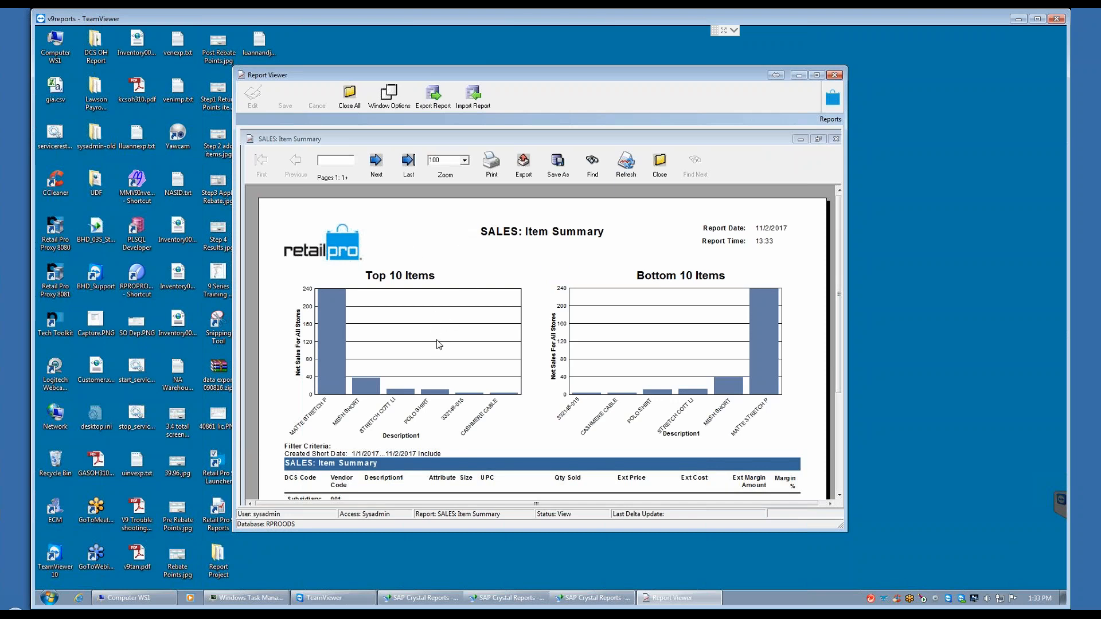
# Step: Examine the Top 10 and Bottom 10 Items charts and the item rows on the report's first page
pyautogui.moveTo(838, 242)
pyautogui.mouseDown()
pyautogui.moveTo(841, 255)
pyautogui.moveTo(837, 232)
pyautogui.mouseUp()
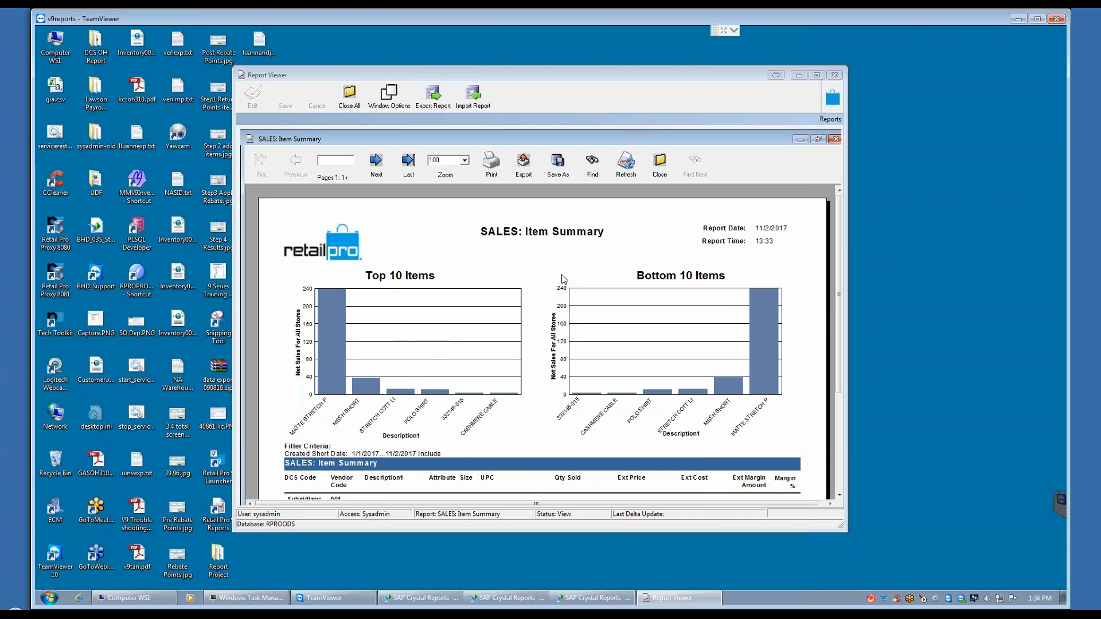
pyautogui.moveTo(839, 249); pyautogui.dragTo(844, 292)
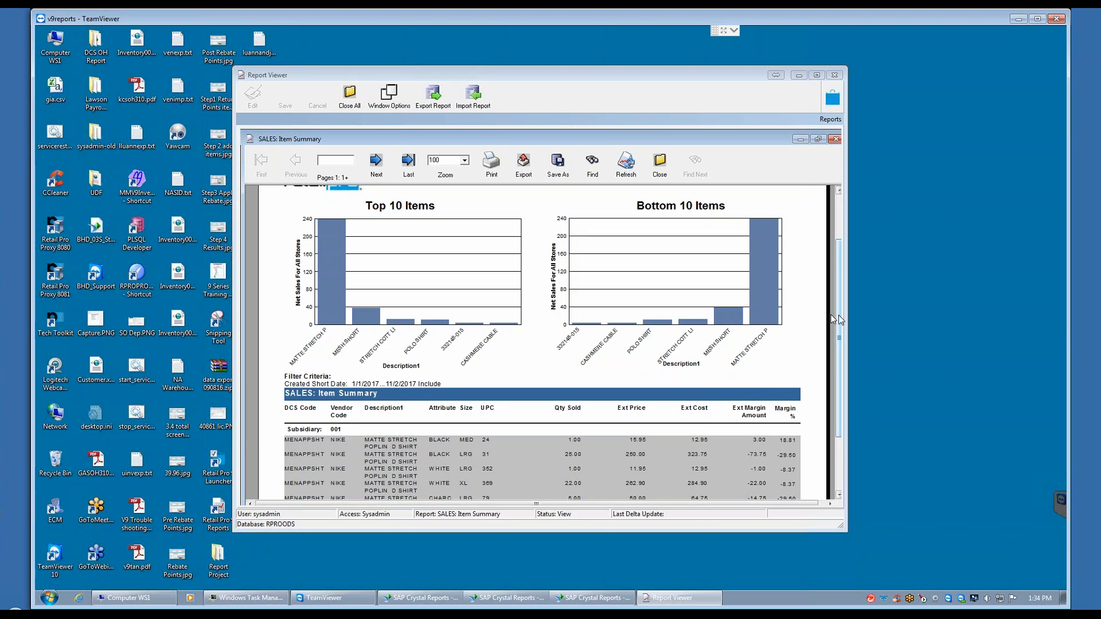
pyautogui.scroll(-3, 838, 320)
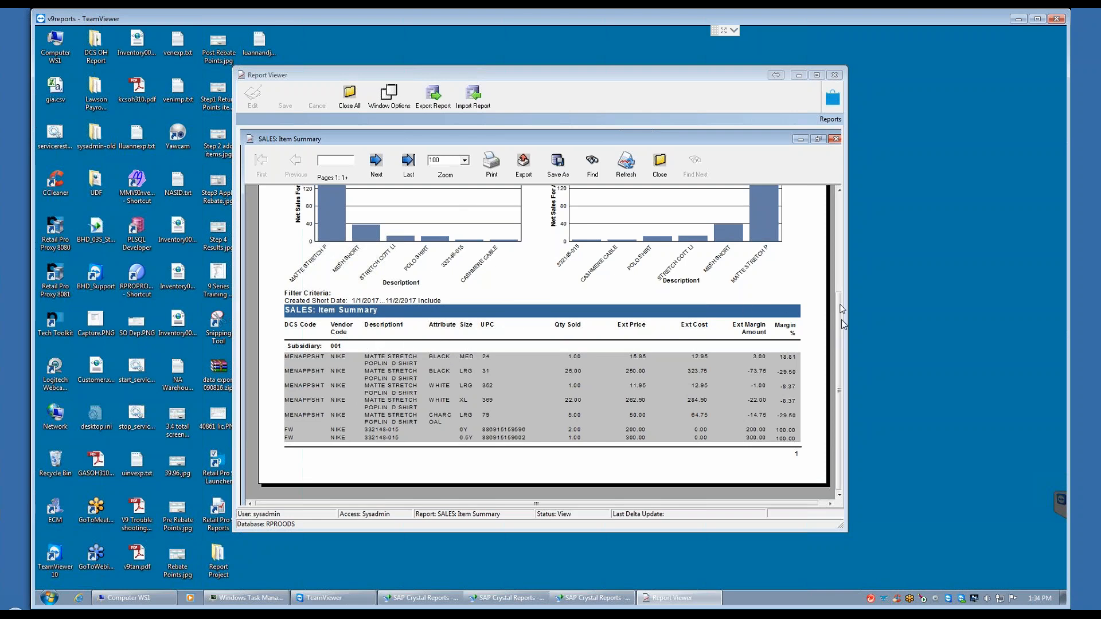
# Step: Page through the SALES: Item Summary report to page 3, review its item rows and totals, and close it
pyautogui.click(375, 162)
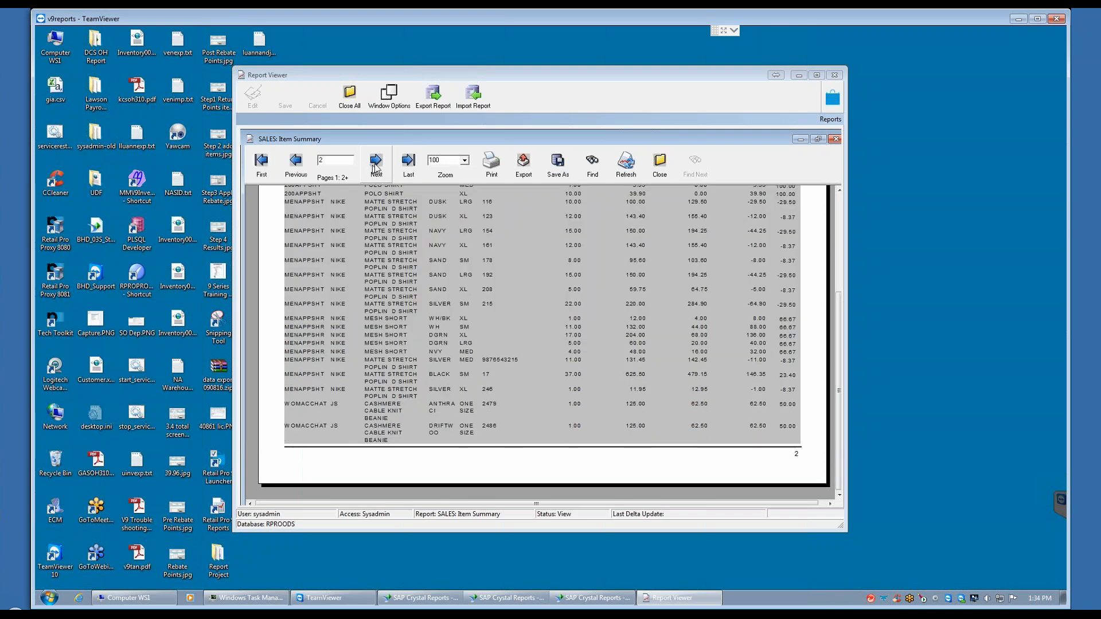
pyautogui.click(376, 162)
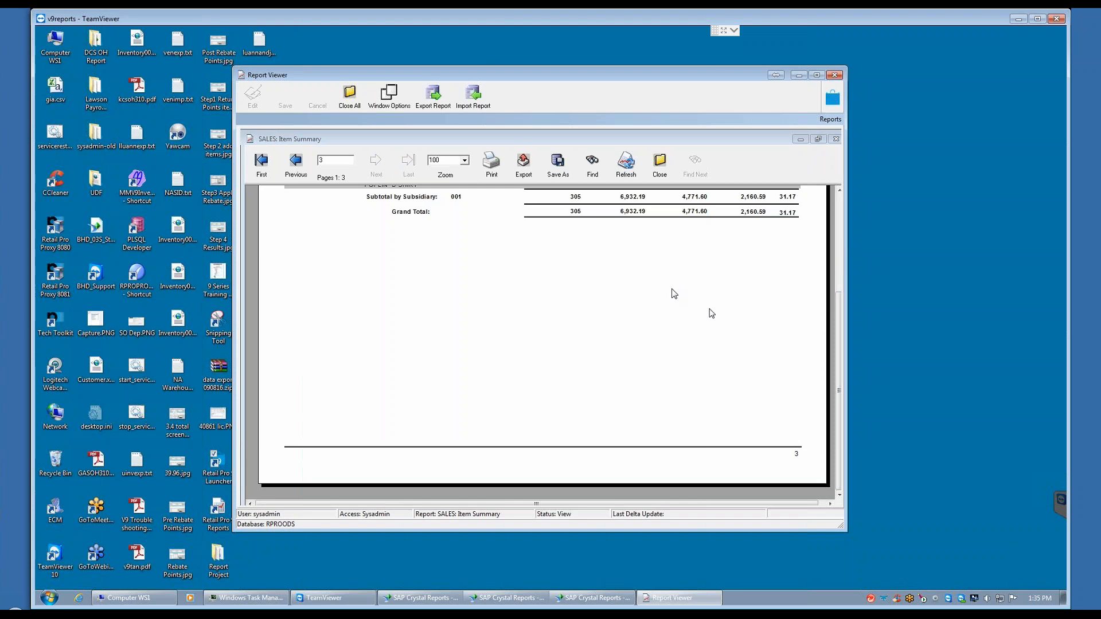
pyautogui.moveTo(839, 306); pyautogui.dragTo(838, 209)
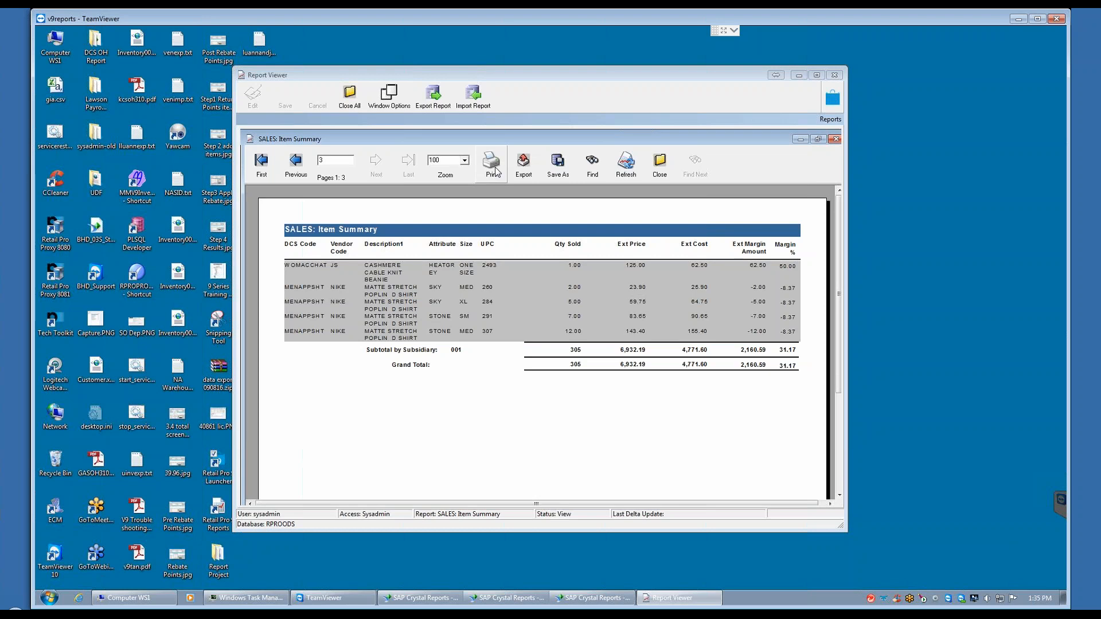
pyautogui.click(659, 166)
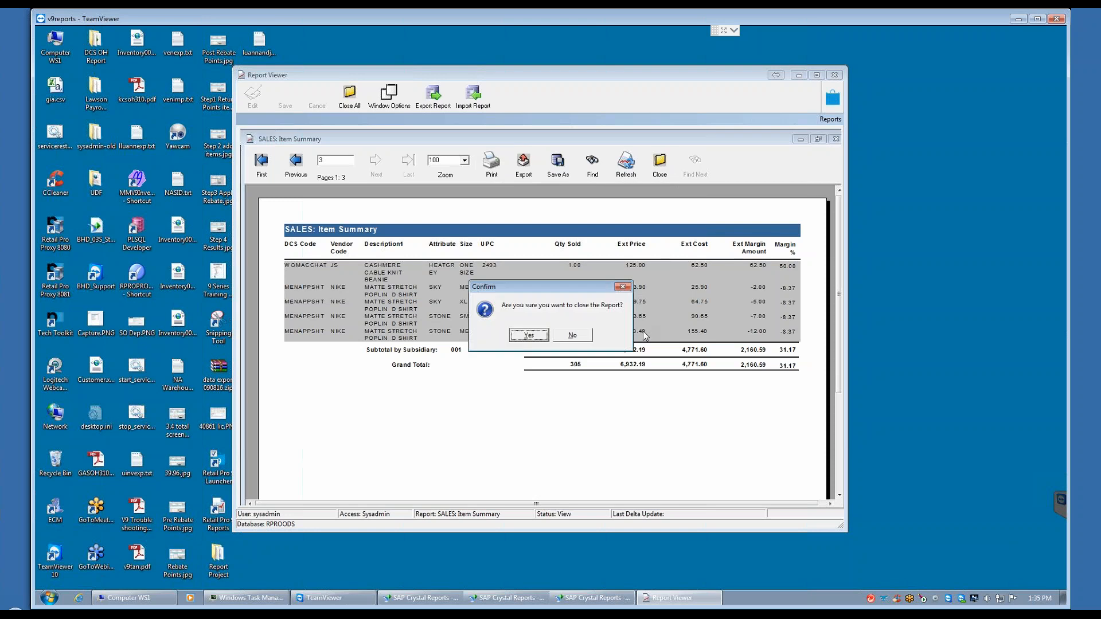
pyautogui.click(528, 335)
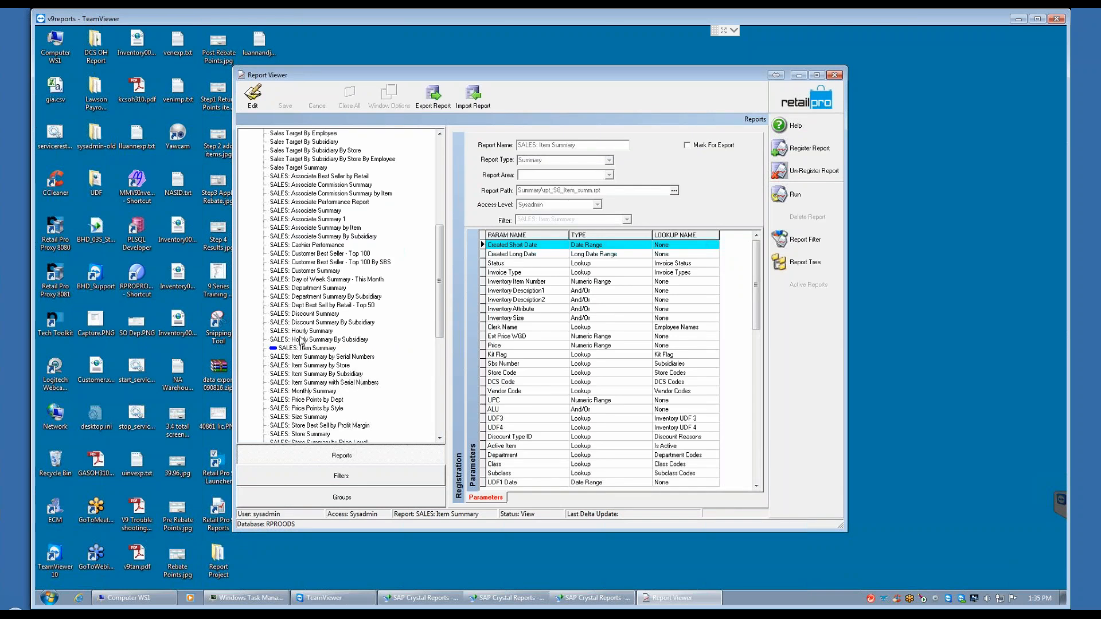
# Step: Rerun SALES: Item Summary with the Created Short Date range 1/1/2017 to 11/2/2017, and close the resulting report
pyautogui.click(797, 196)
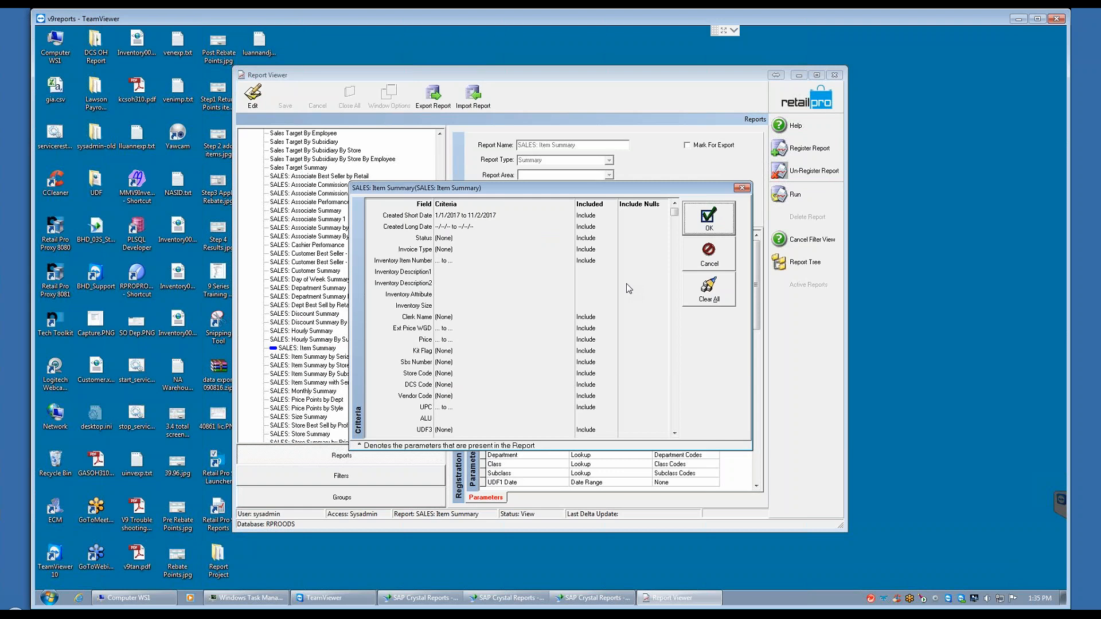
pyautogui.click(496, 216)
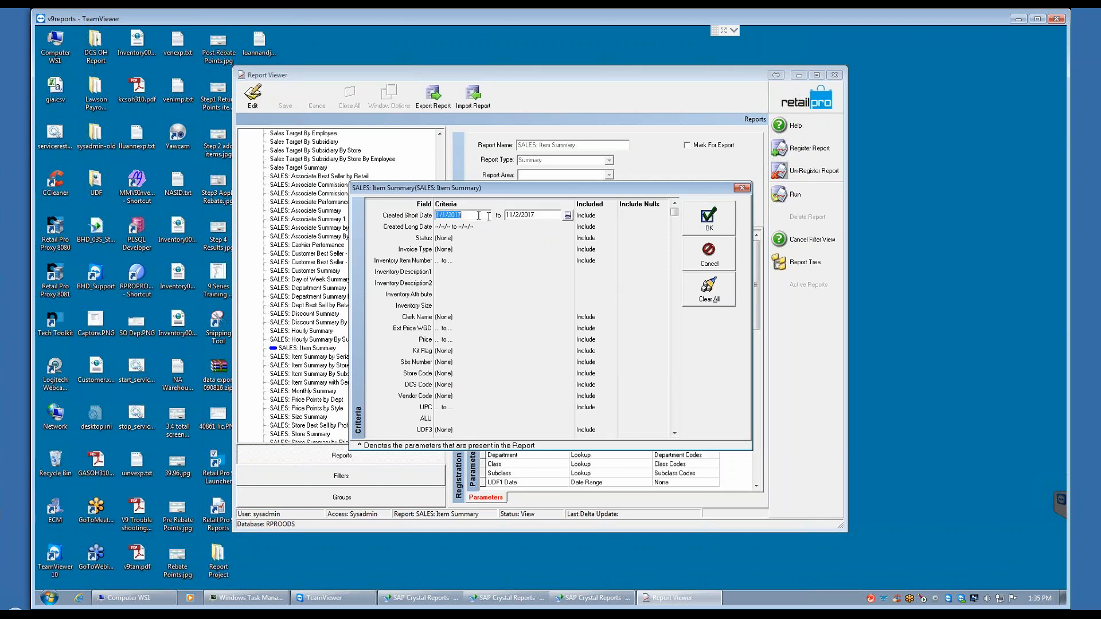
pyautogui.click(713, 223)
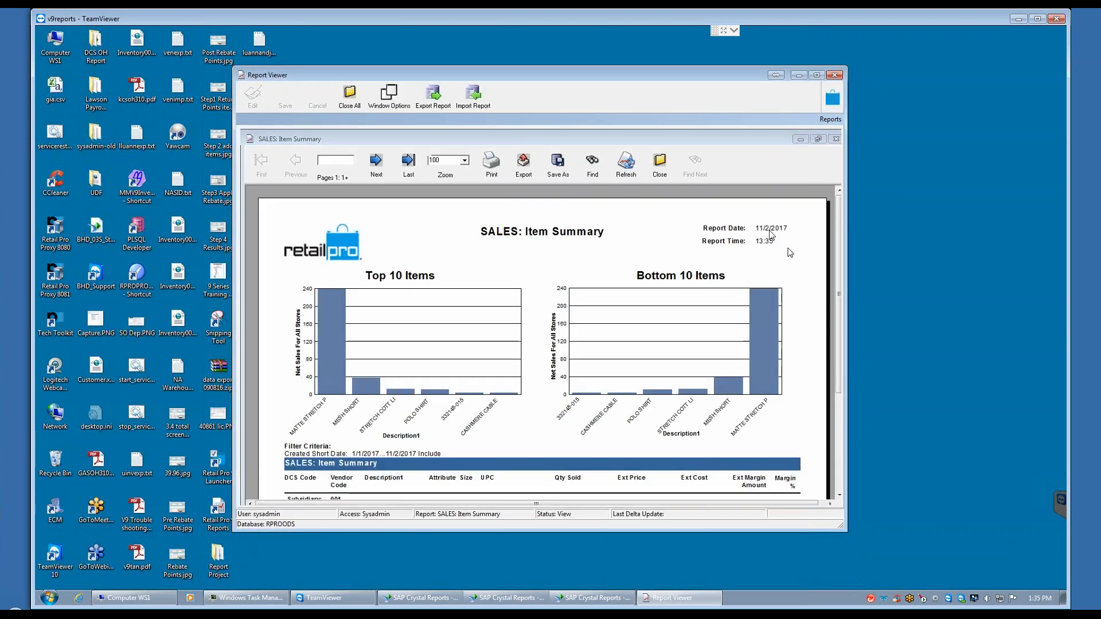
pyautogui.click(659, 165)
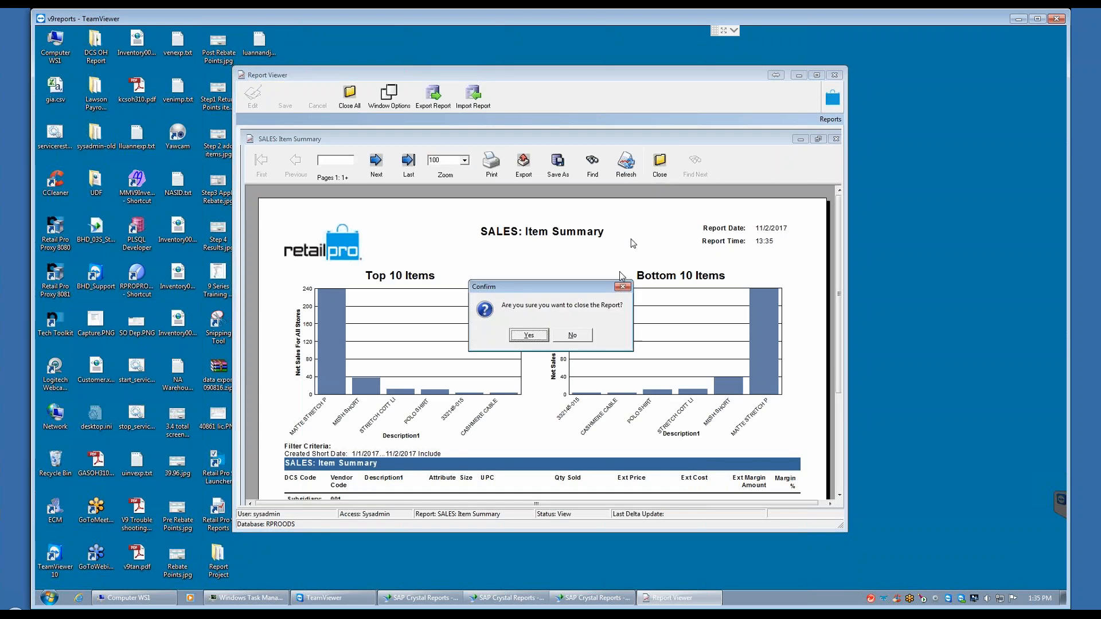
pyautogui.click(529, 337)
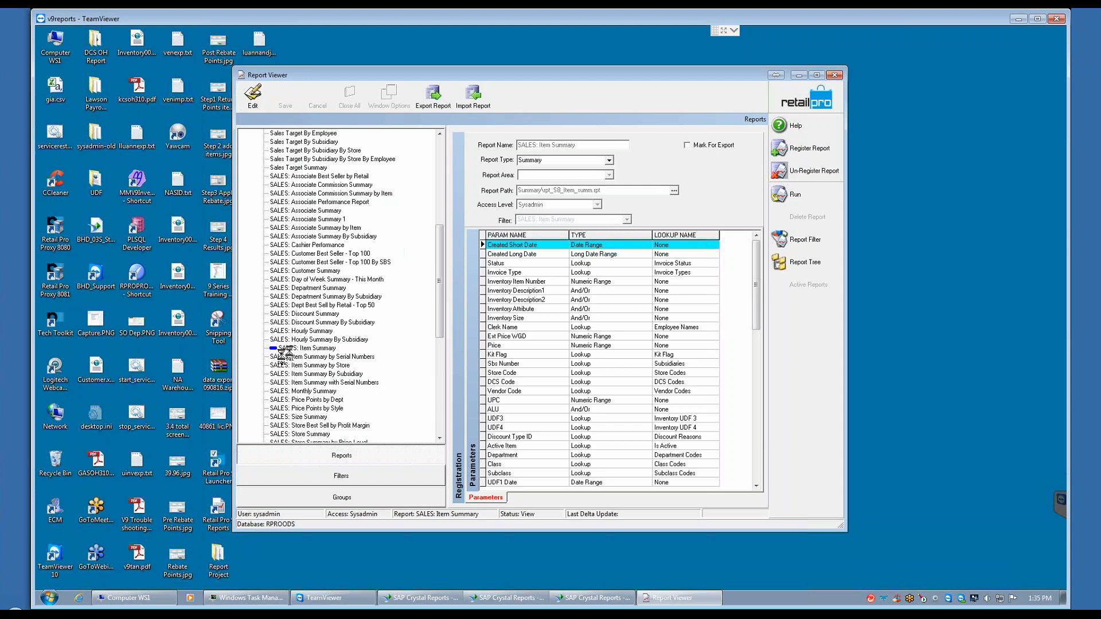
# Step: Switch to SALES: Hourly Summary By Subsidiary and back to SALES: Item Summary, check its report filter criteria, and cancel
pyautogui.click(294, 340)
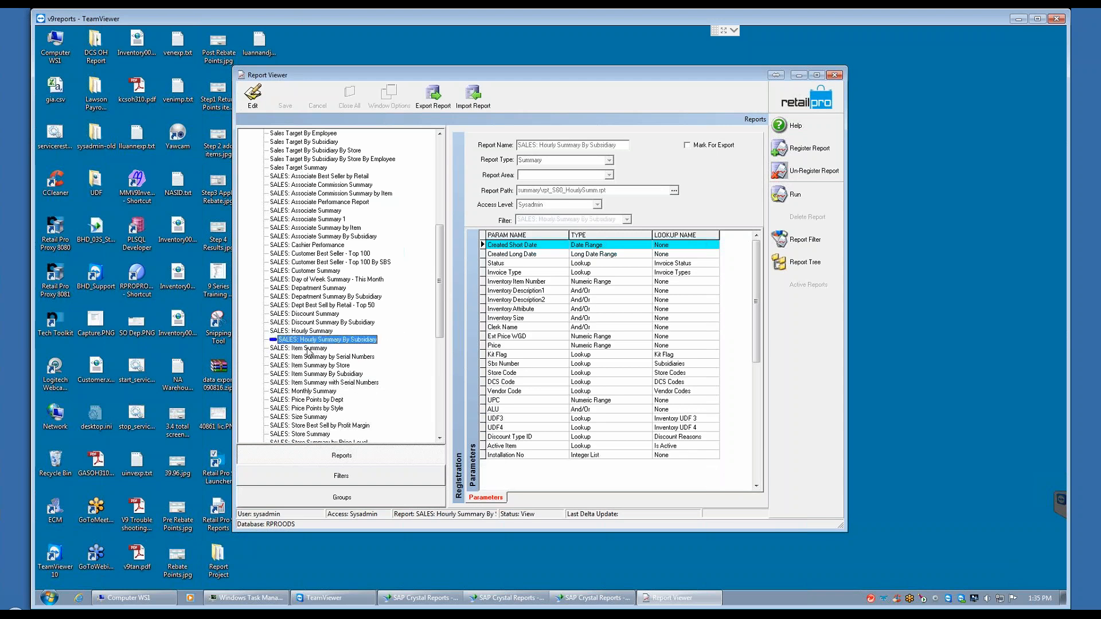
pyautogui.click(341, 348)
pyautogui.click(805, 239)
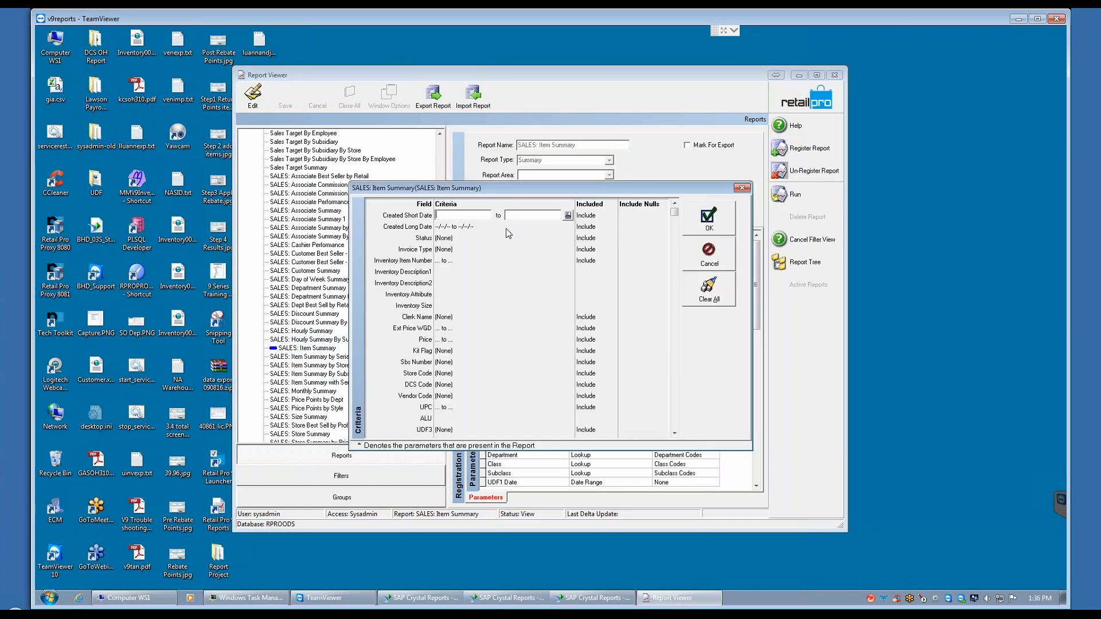
pyautogui.click(709, 253)
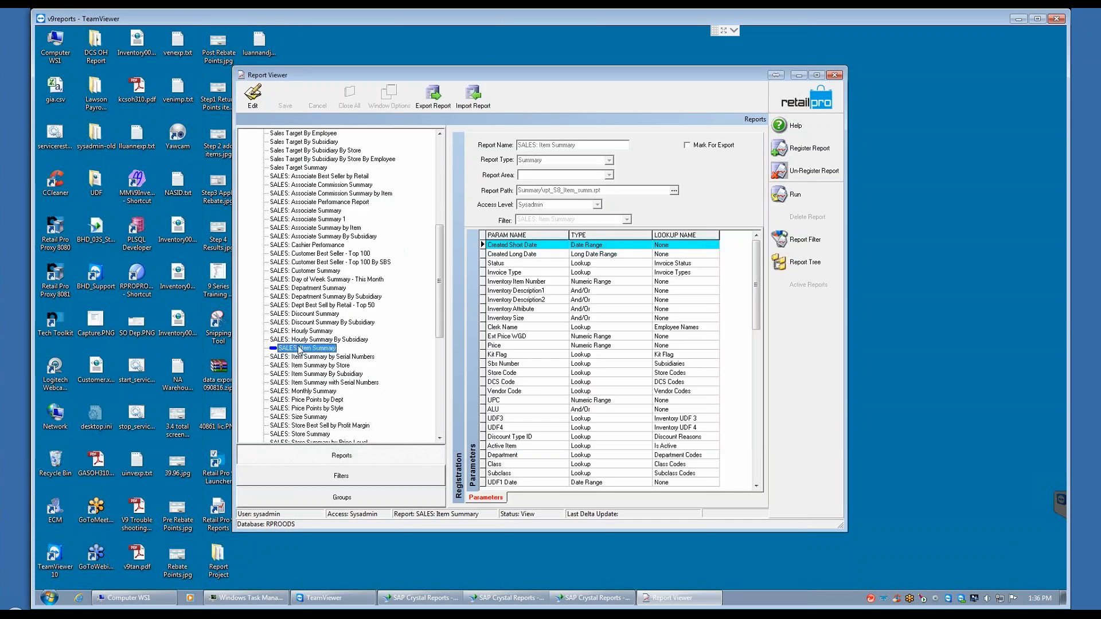
# Step: Add the Last Run command to the Side toolbar with the Menu Designer
pyautogui.rightClick(791, 321)
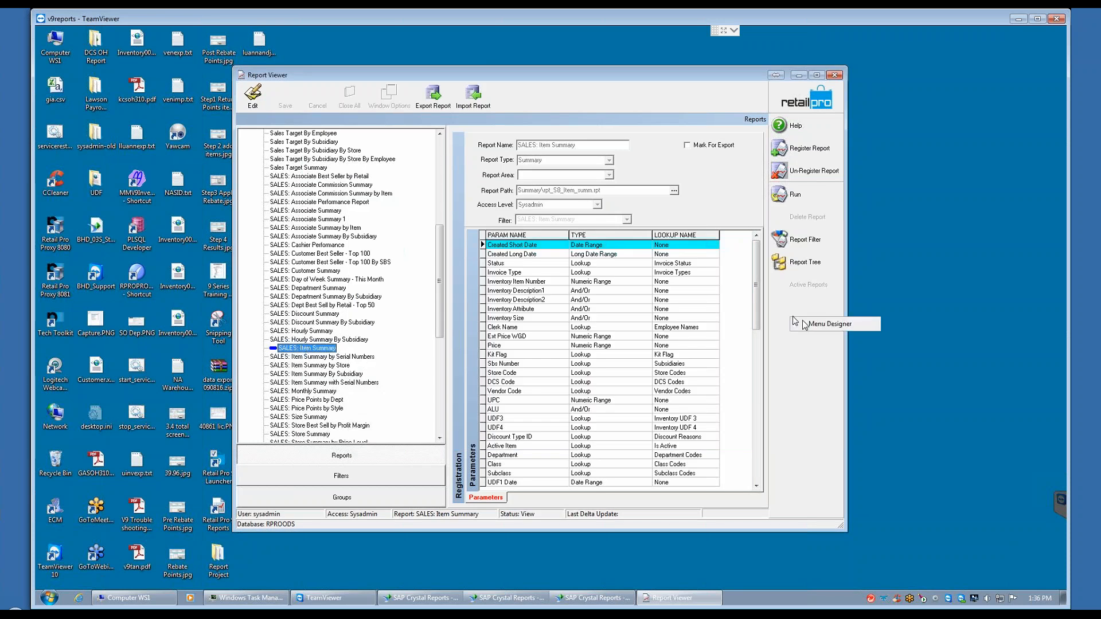
pyautogui.click(803, 321)
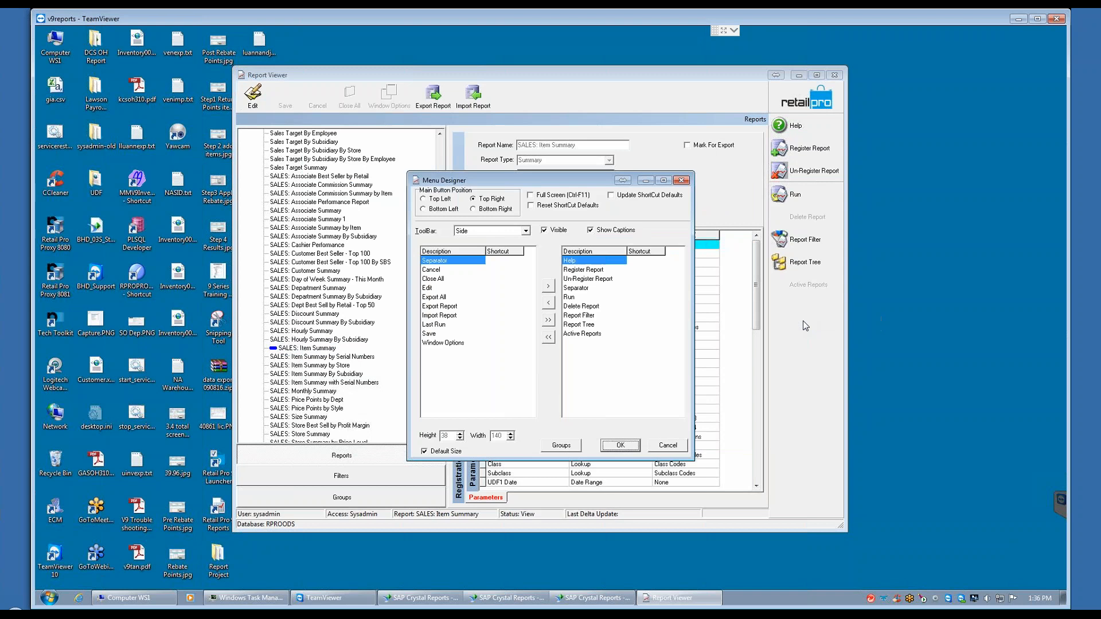
pyautogui.doubleClick(433, 324)
pyautogui.click(620, 445)
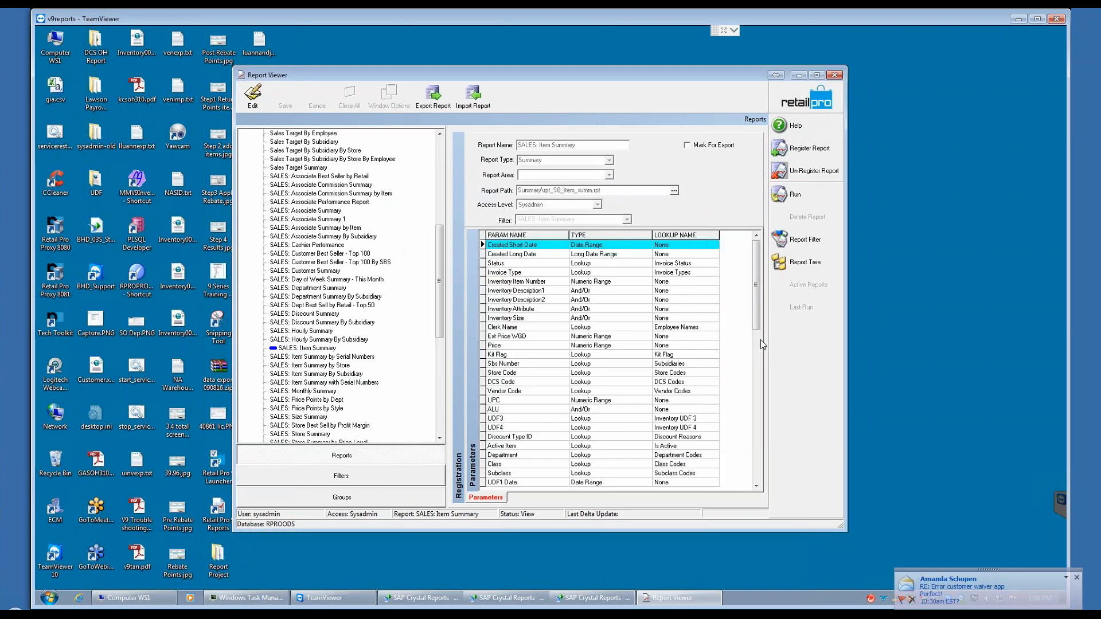
# Step: Reselect the SALES: Item Summary report by switching to SALES: Item Summary by Serial Numbers and back
pyautogui.click(312, 348)
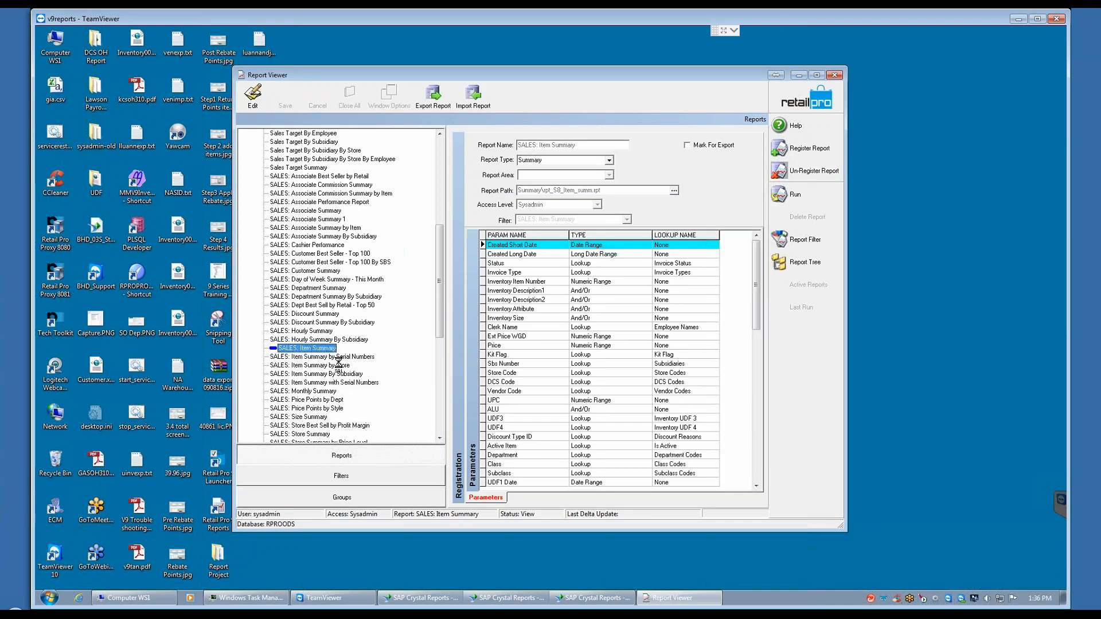
pyautogui.click(339, 357)
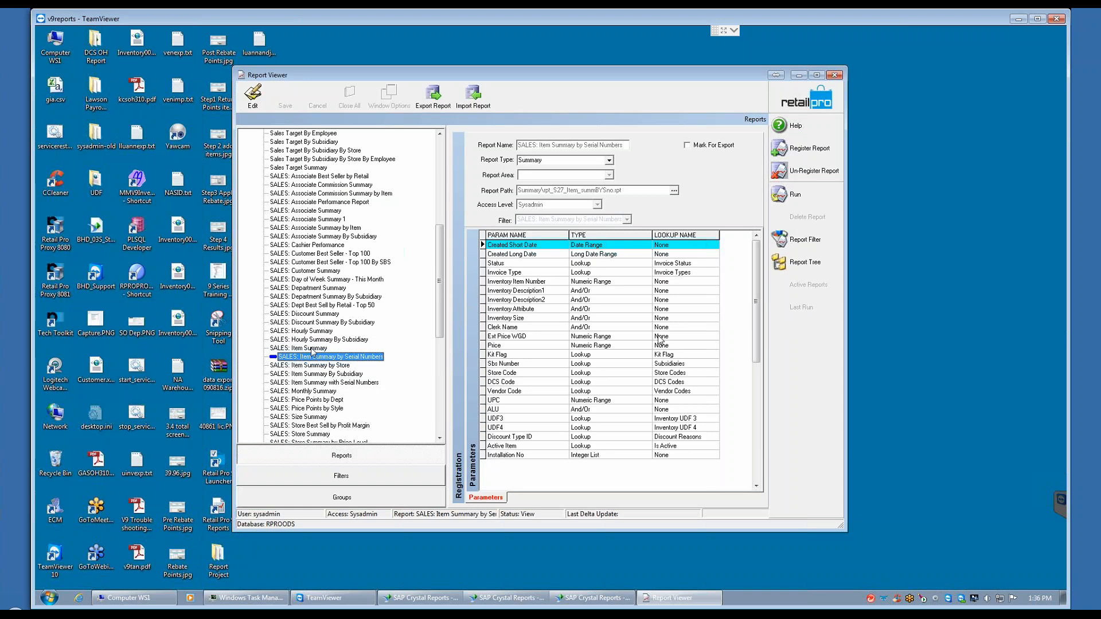
pyautogui.press('Up')
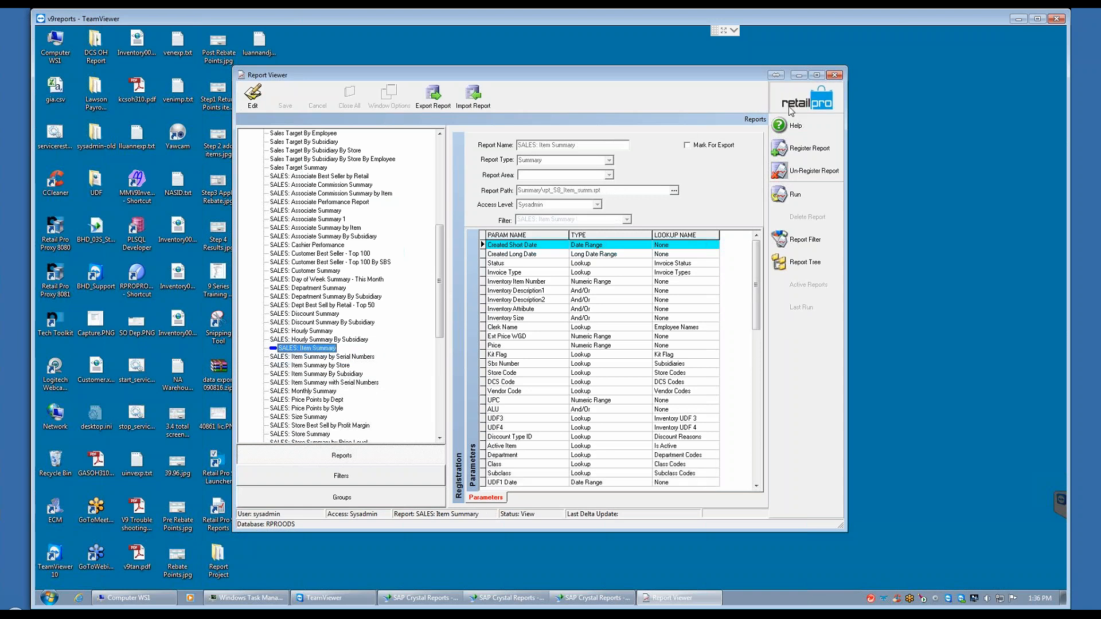
# Step: Return to the Report Viewer home screen, view the About information, and close it
pyautogui.click(791, 107)
pyautogui.click(797, 170)
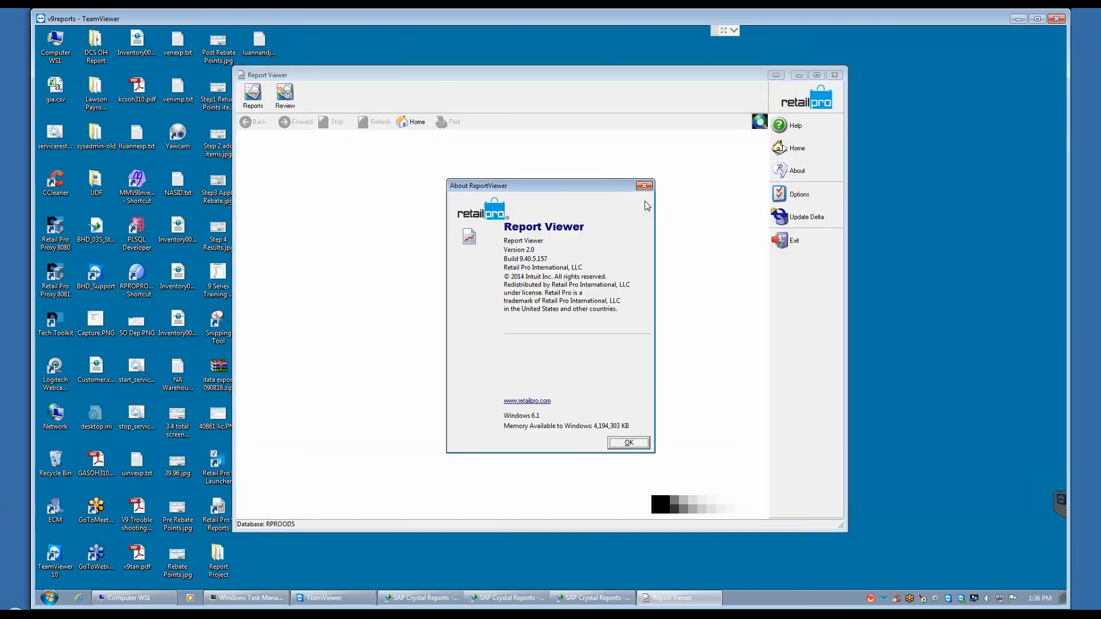
pyautogui.click(629, 443)
# Step: Reopen the reports area, select SALES: Item Summary in the Summary category, view its run criteria, and cancel
pyautogui.click(247, 100)
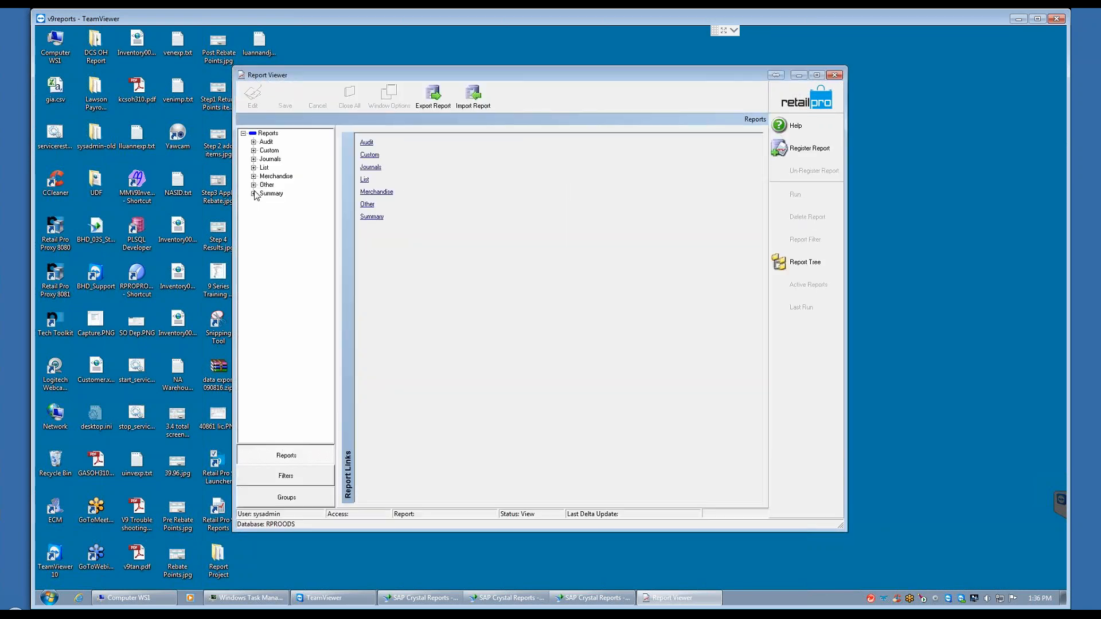
pyautogui.click(254, 195)
pyautogui.scroll(-8, 318, 310)
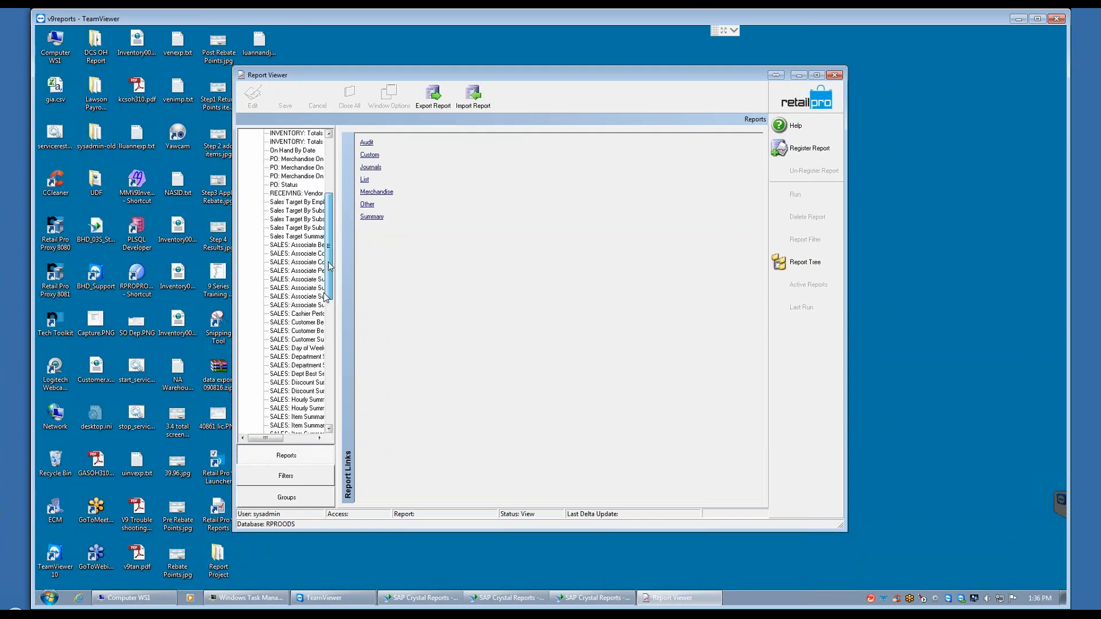
pyautogui.scroll(-3, 320, 333)
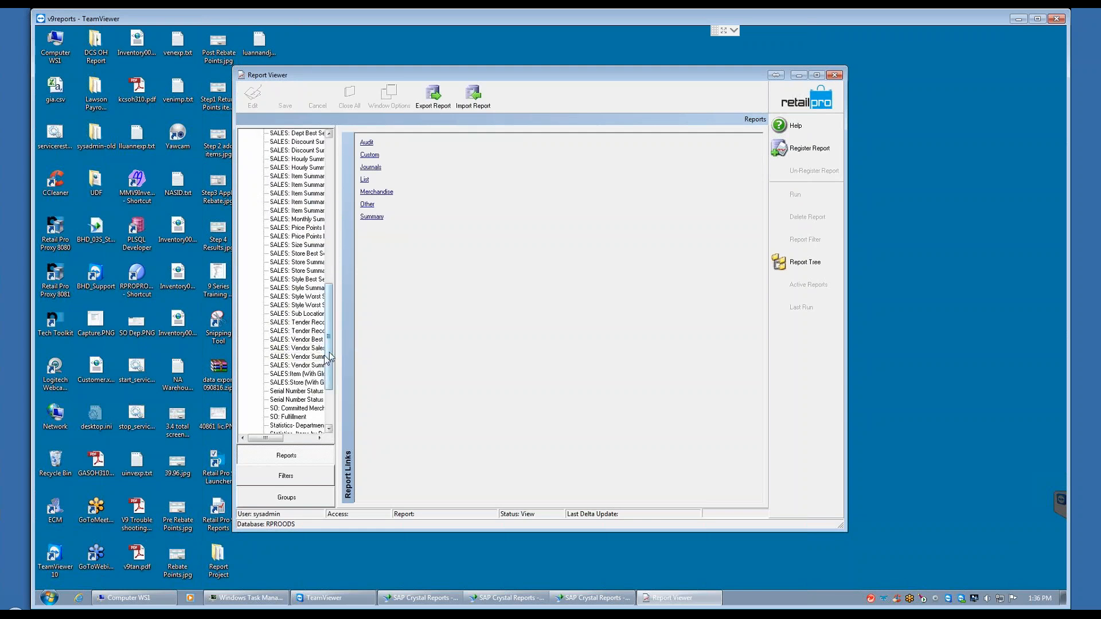
pyautogui.moveTo(328, 365); pyautogui.dragTo(331, 343)
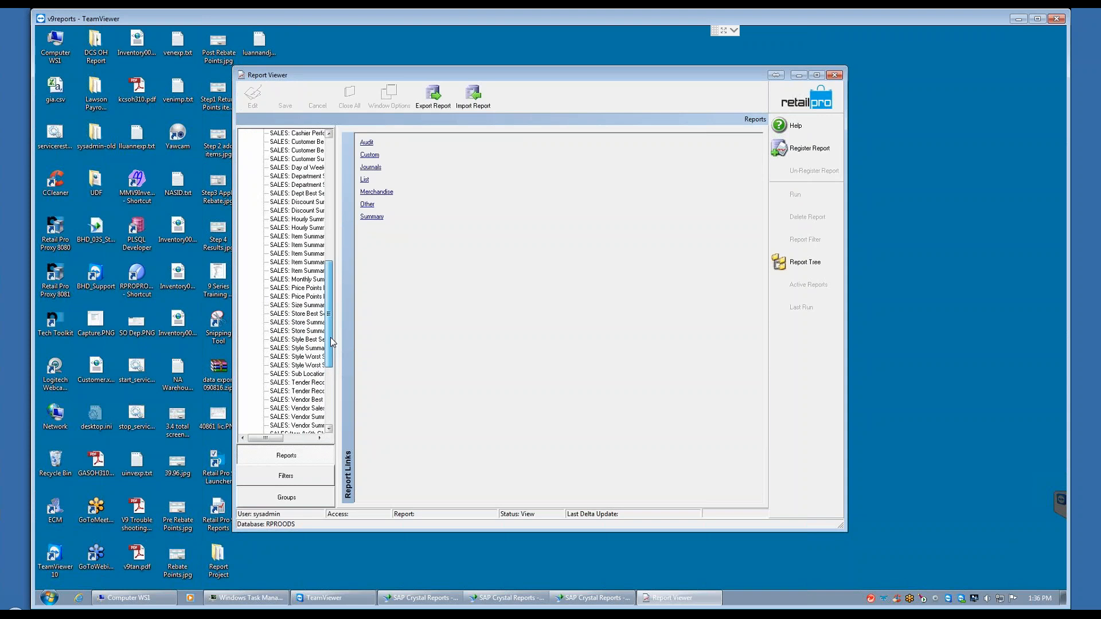
pyautogui.click(299, 237)
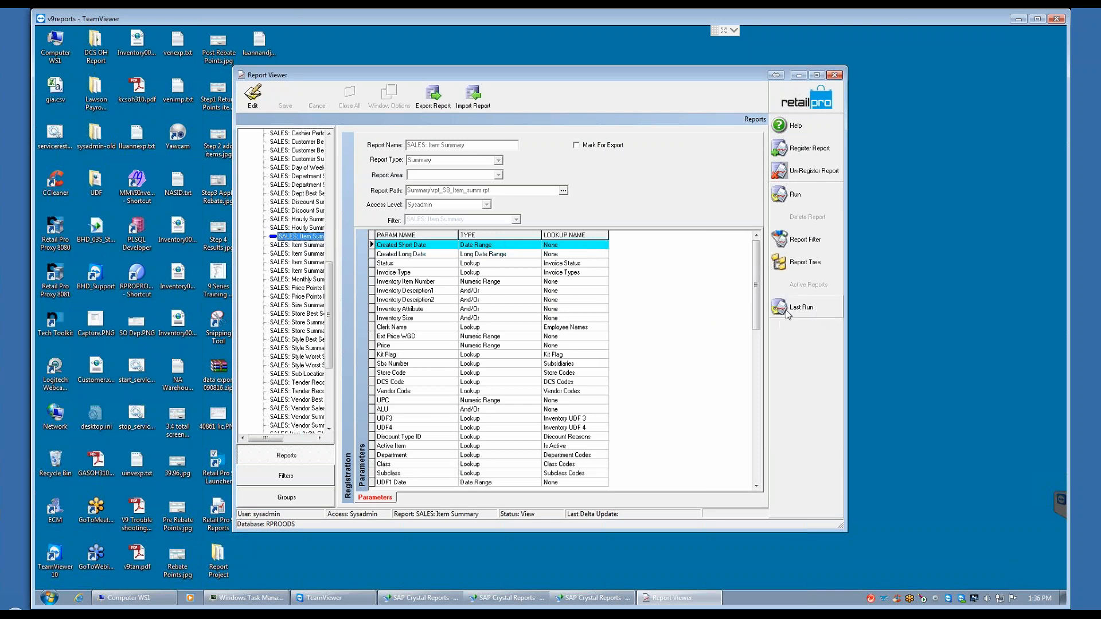
pyautogui.click(797, 195)
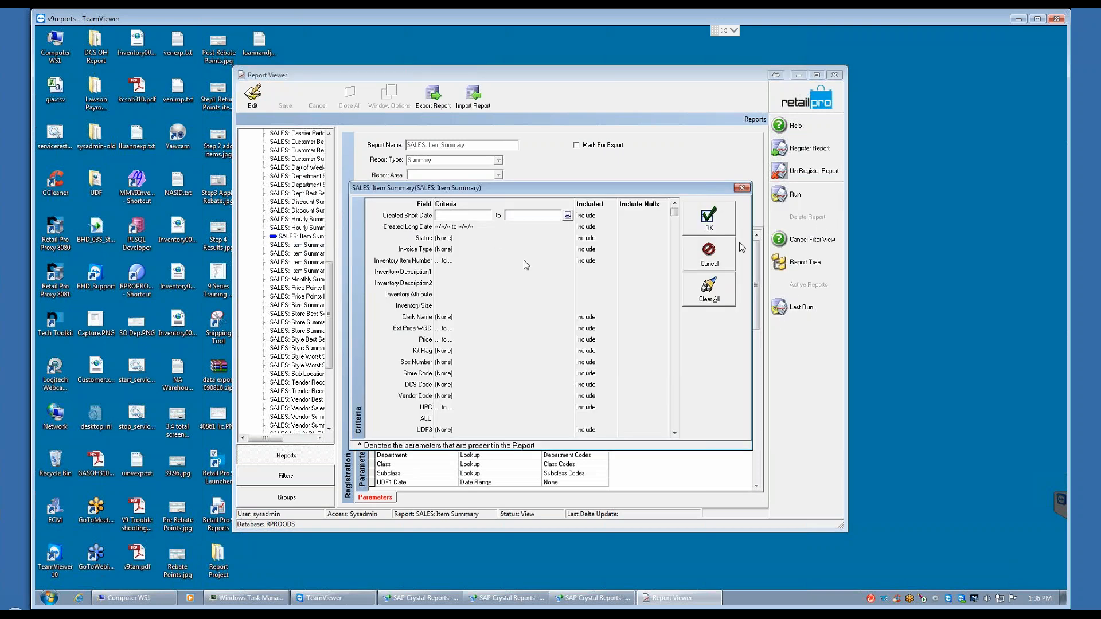
pyautogui.click(710, 256)
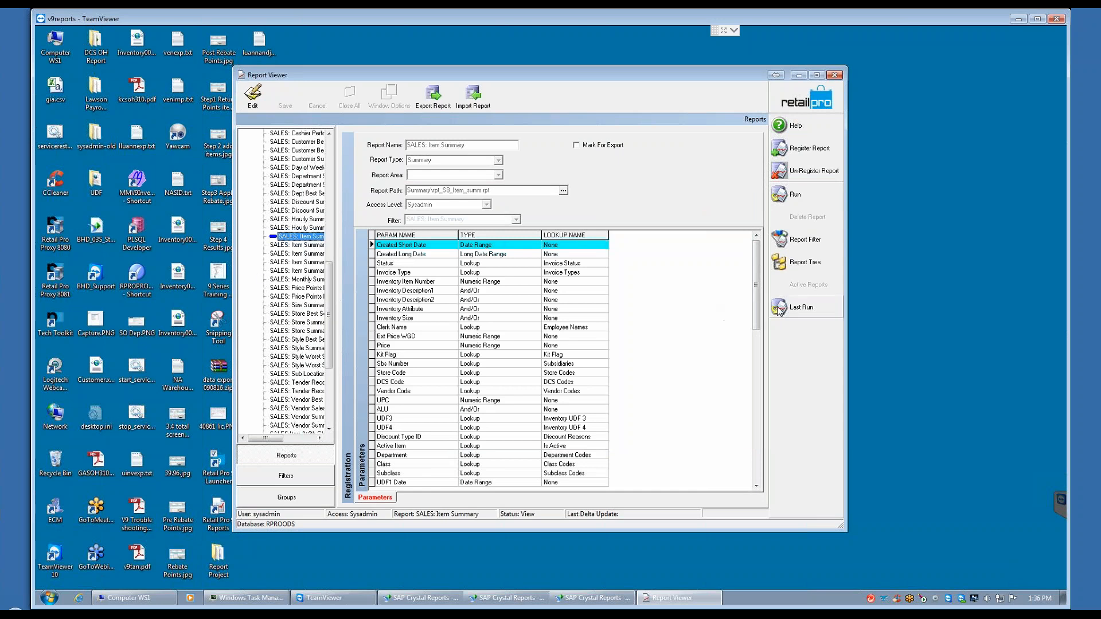
# Step: Generate the SALES: Item Summary report with the Last Run command and close the result
pyautogui.click(806, 309)
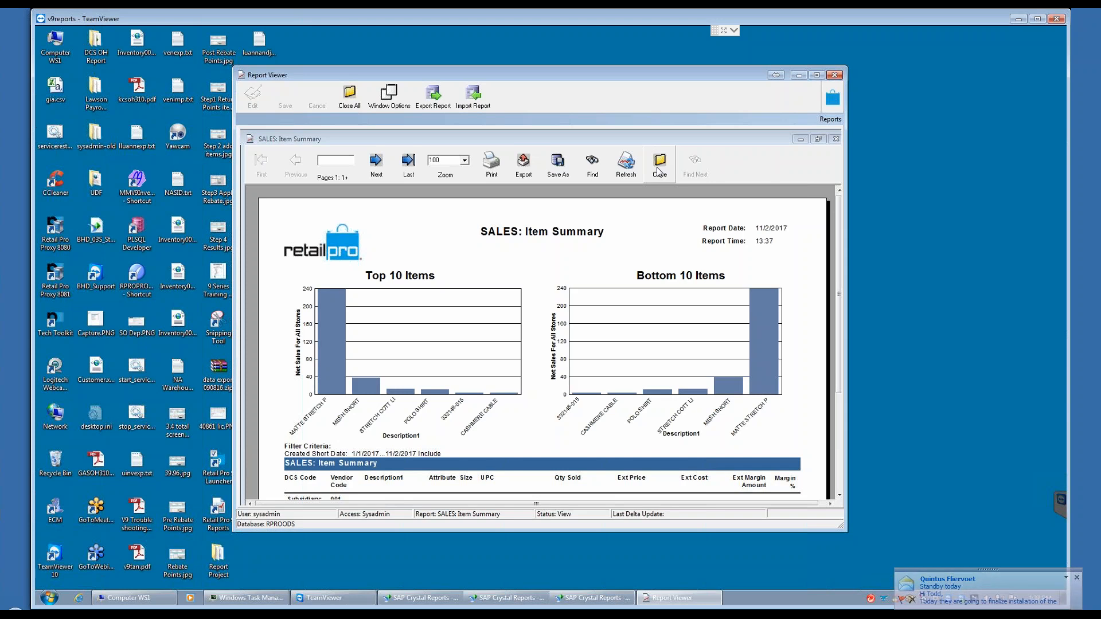
pyautogui.click(659, 175)
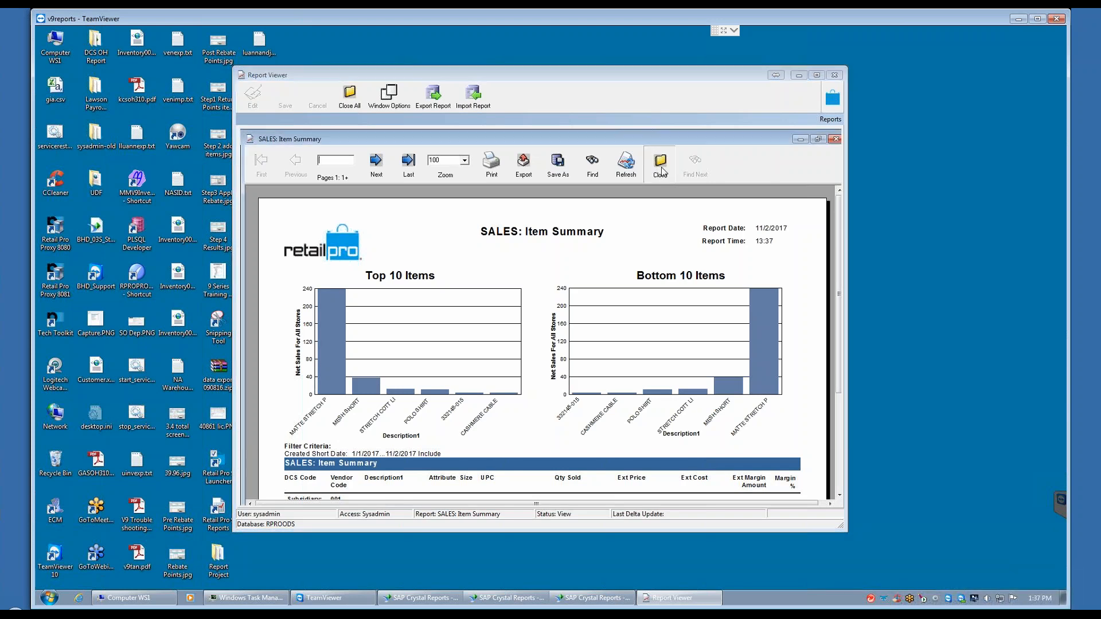
pyautogui.click(528, 338)
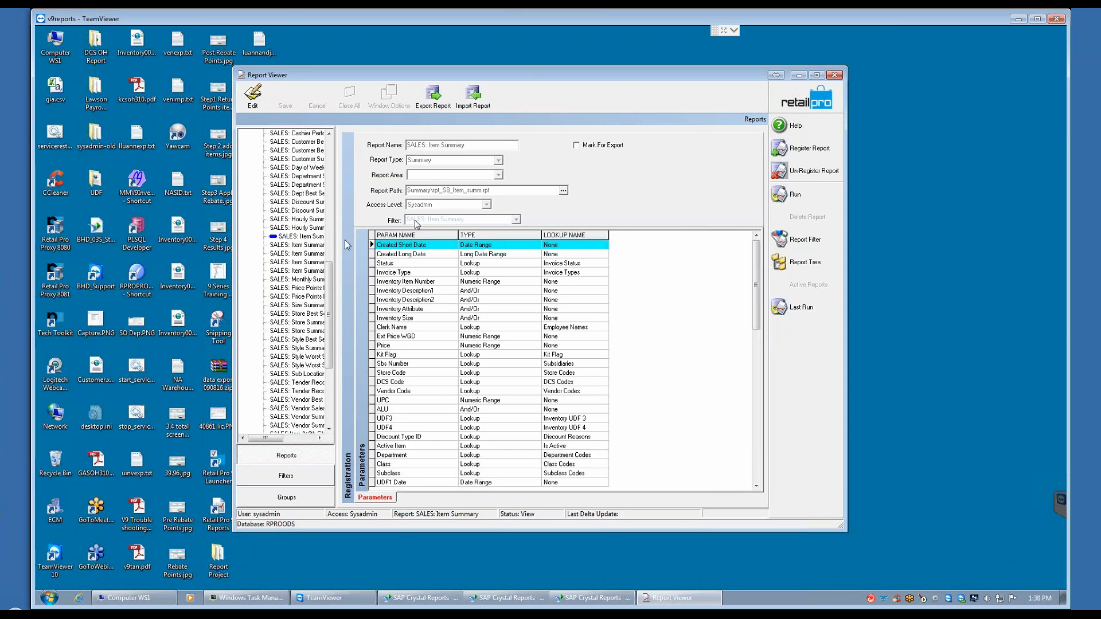
# Step: Check the Created Short Date criteria in the SALES: Item Summary report filter and cancel
pyautogui.click(299, 236)
pyautogui.click(805, 240)
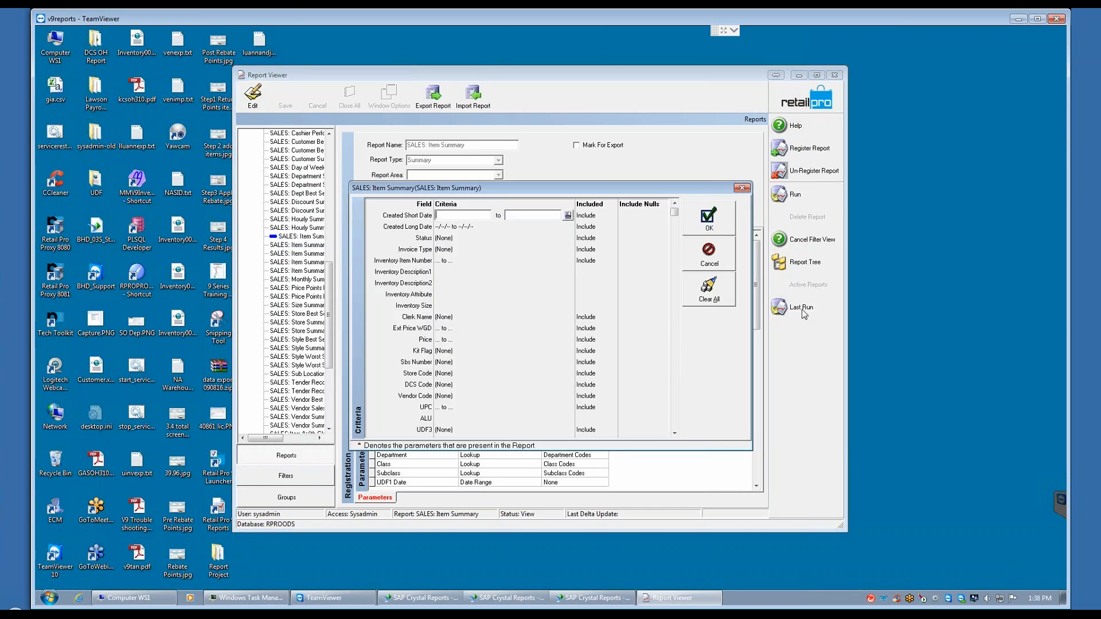
pyautogui.click(708, 255)
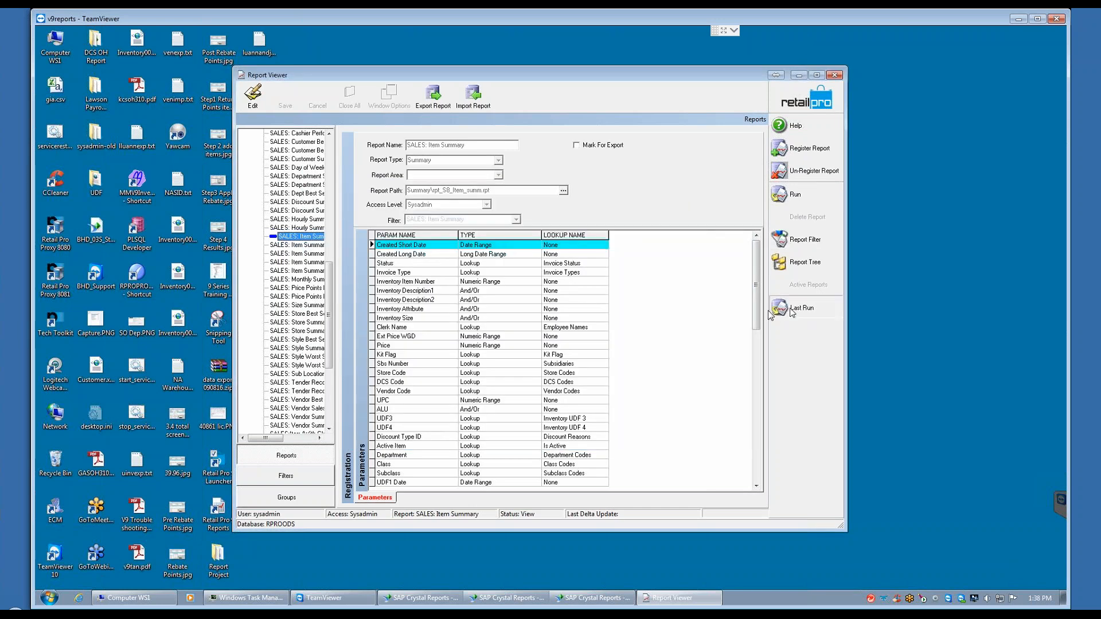
# Step: Run SALES: Item Summary again with Last Run, review the first page's filter criteria and item rows, and close it
pyautogui.click(789, 307)
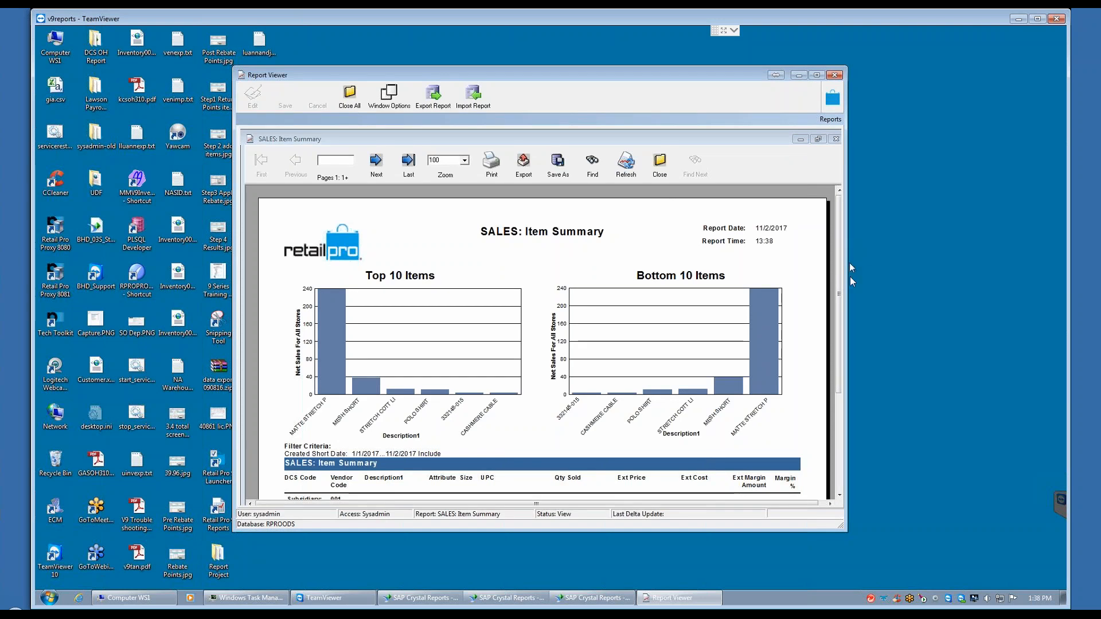
pyautogui.moveTo(839, 287); pyautogui.dragTo(842, 395)
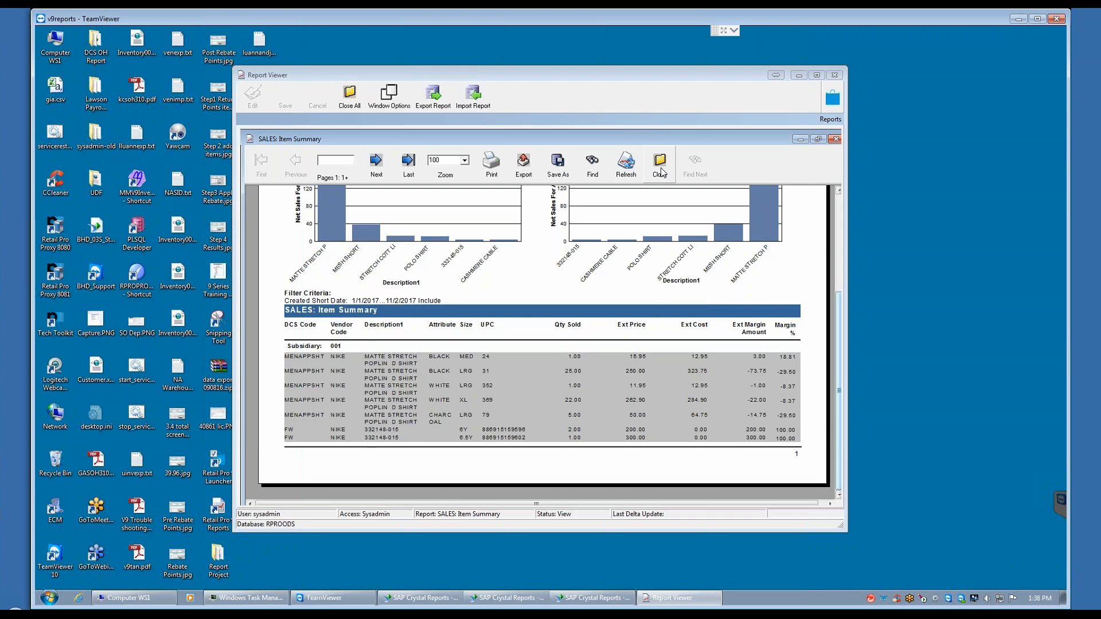
pyautogui.click(659, 172)
pyautogui.click(529, 335)
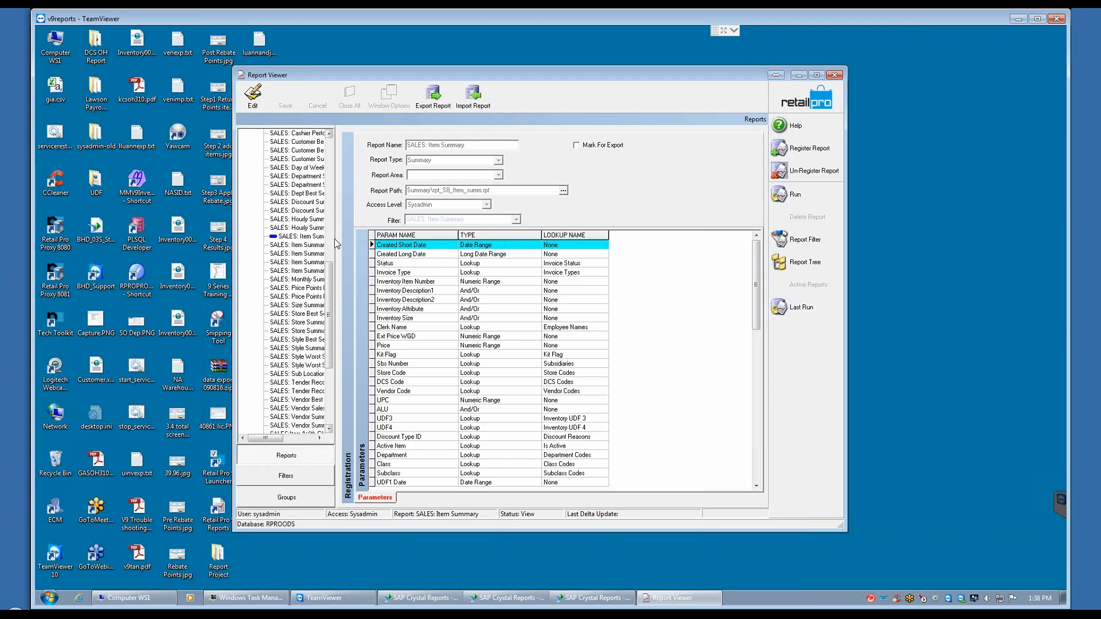
# Step: Widen the report tree, switch to the filters area, widen its tree, and display the SALES: Item Summary filter's criteria
pyautogui.moveTo(339, 239); pyautogui.dragTo(441, 247)
pyautogui.moveTo(433, 298); pyautogui.dragTo(431, 252)
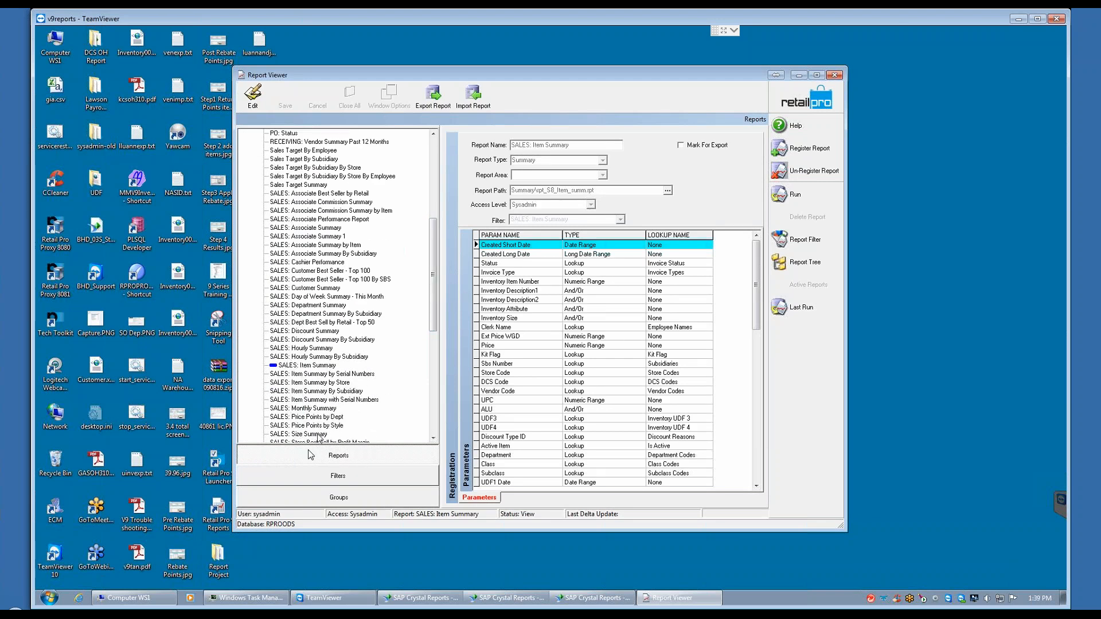
pyautogui.click(338, 479)
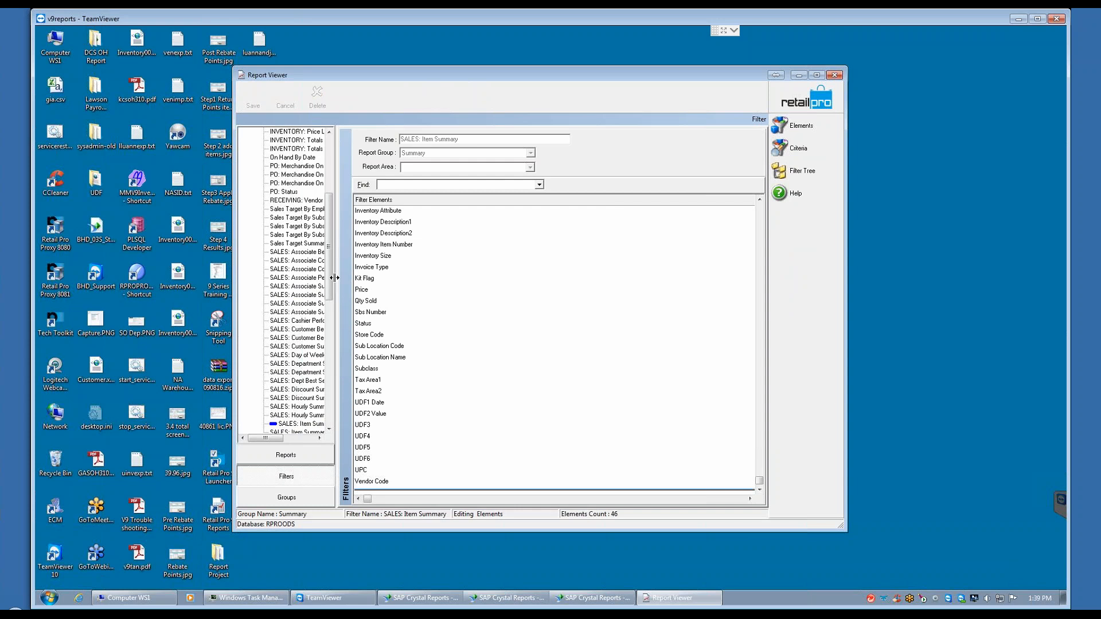
pyautogui.moveTo(334, 278); pyautogui.dragTo(403, 193)
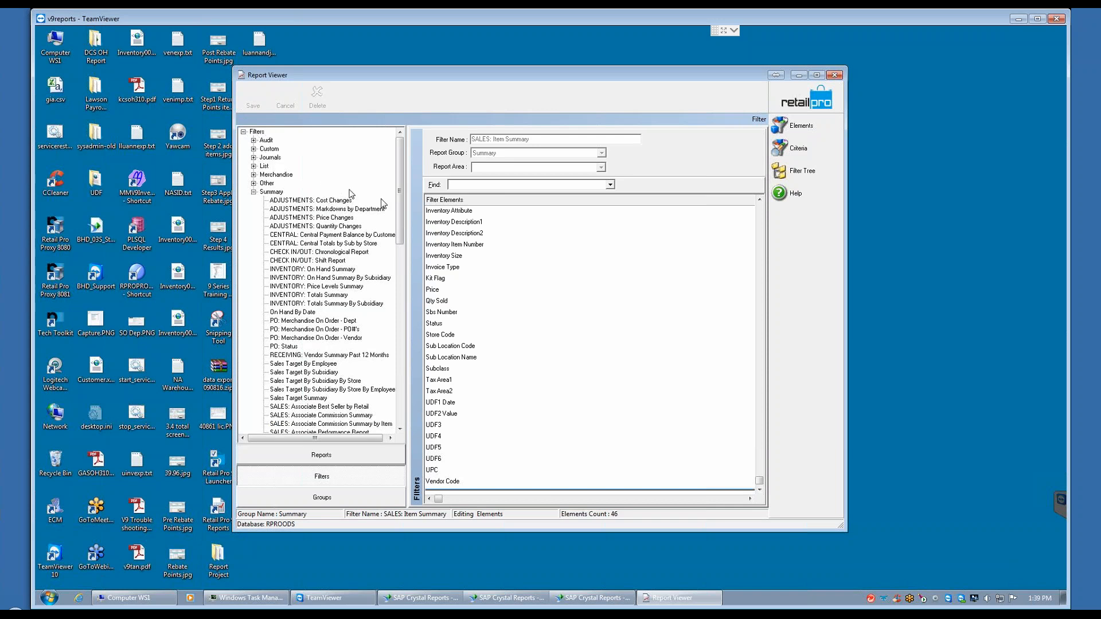
pyautogui.moveTo(402, 217); pyautogui.dragTo(404, 337)
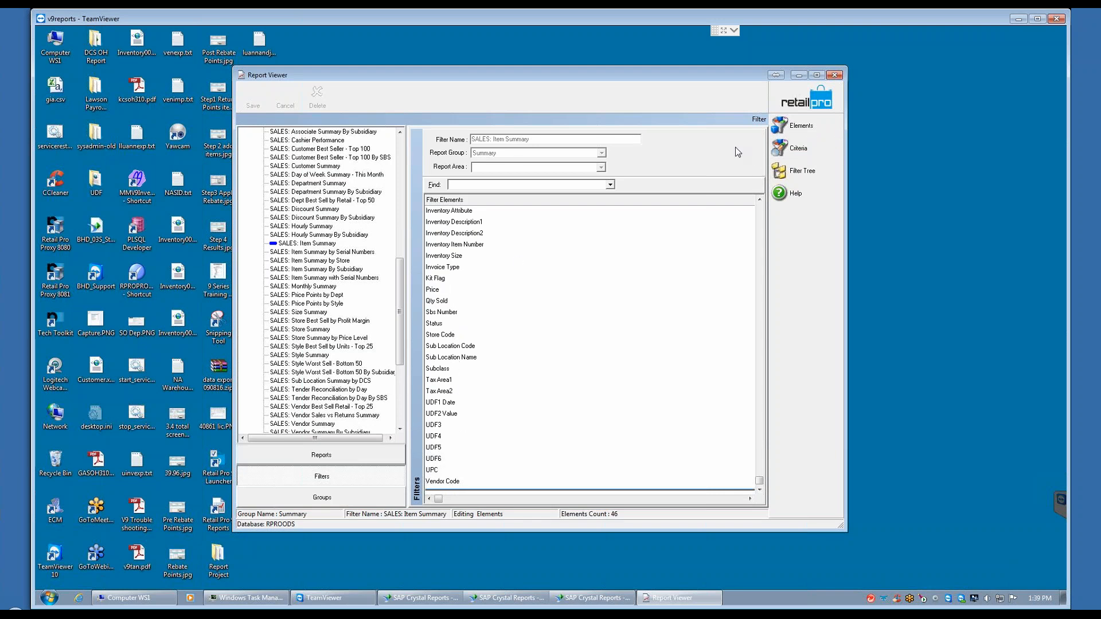
pyautogui.click(811, 146)
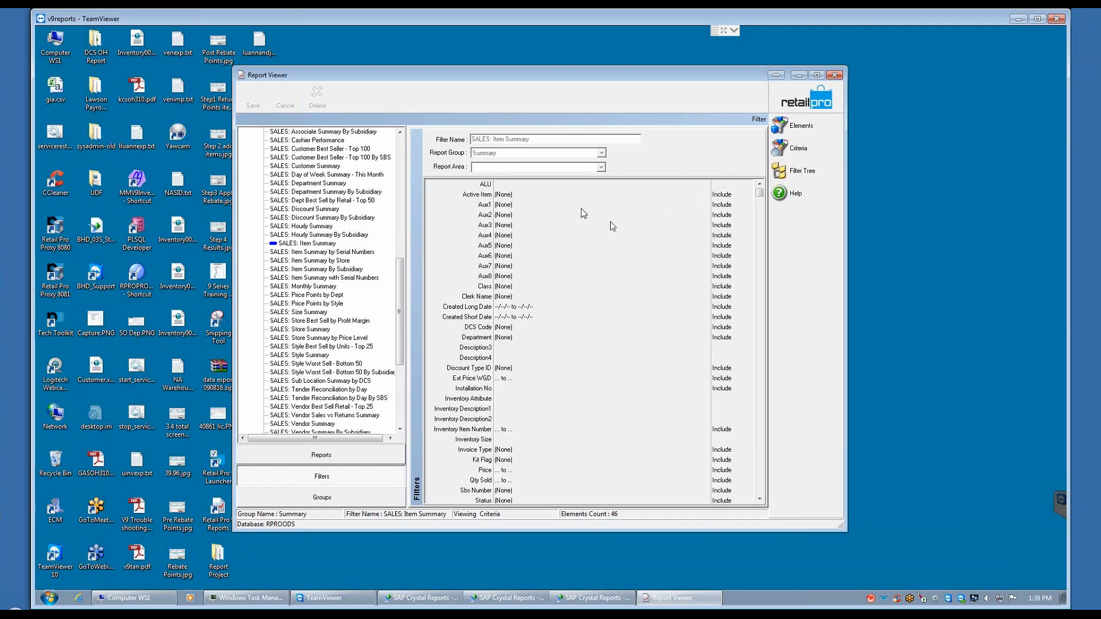
# Step: Set the filter's Created Short Date criterion to the date filter type MTD (from 1st day of month to today)
pyautogui.click(543, 309)
pyautogui.click(553, 320)
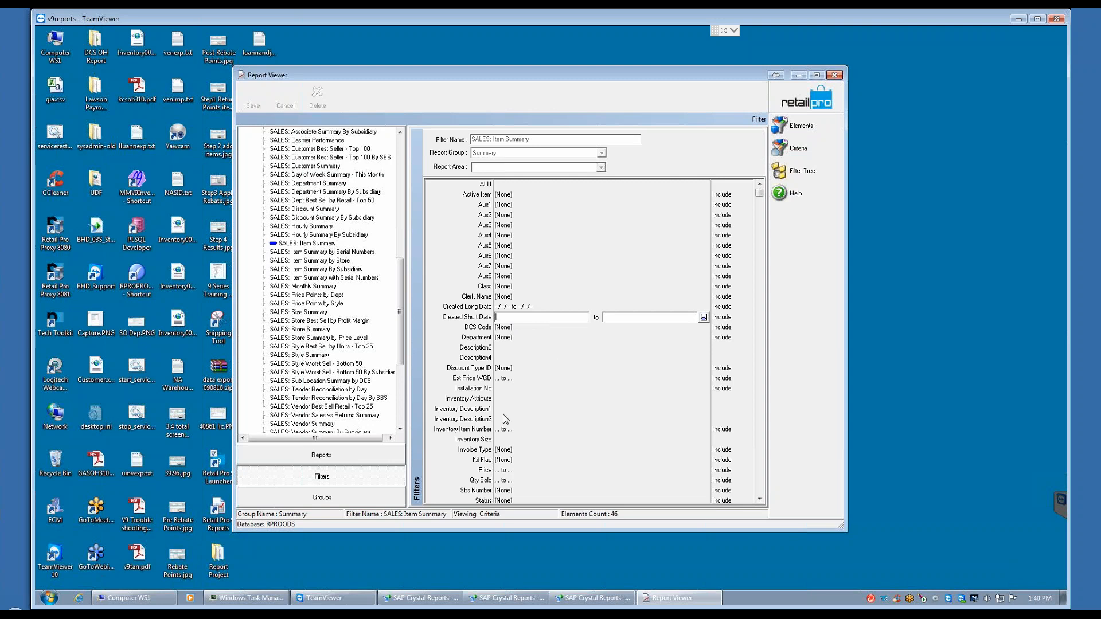
pyautogui.click(703, 317)
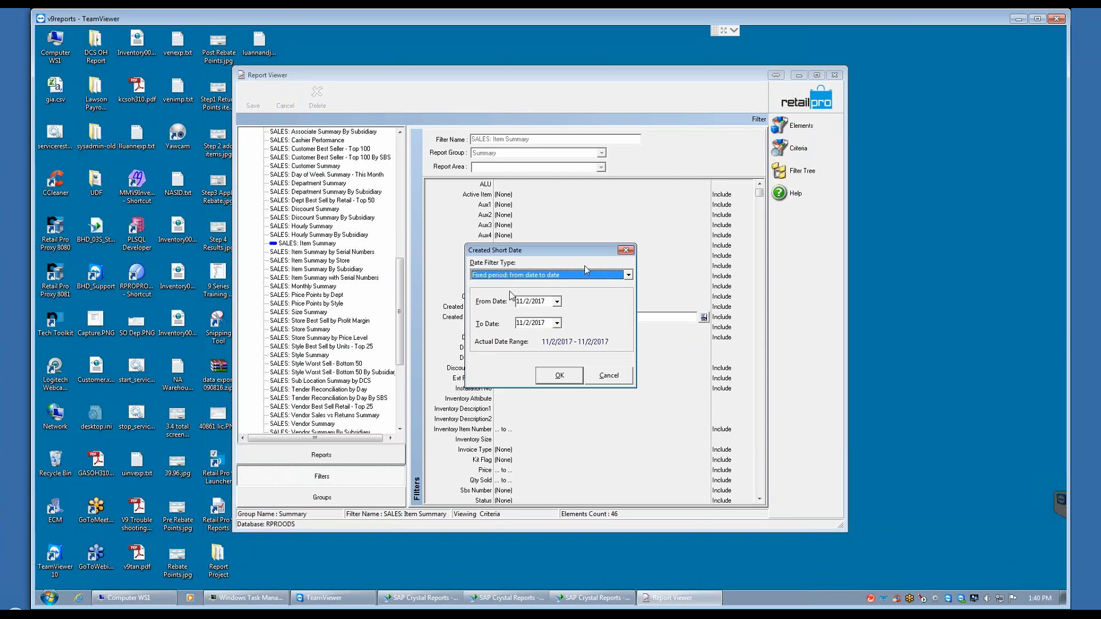
pyautogui.click(629, 274)
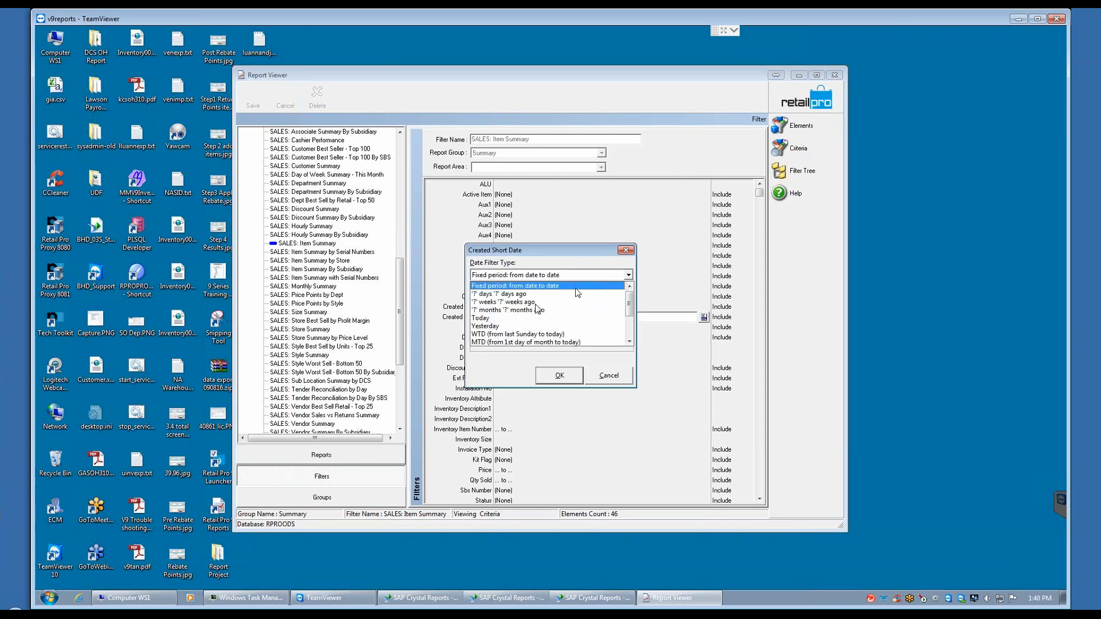
pyautogui.click(515, 342)
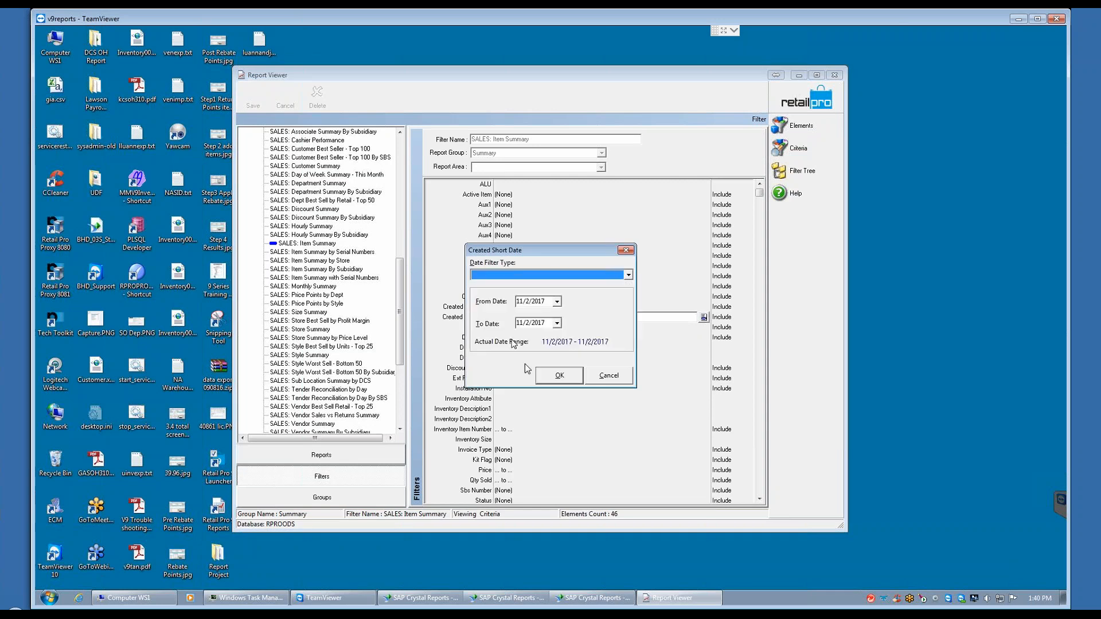
pyautogui.click(553, 382)
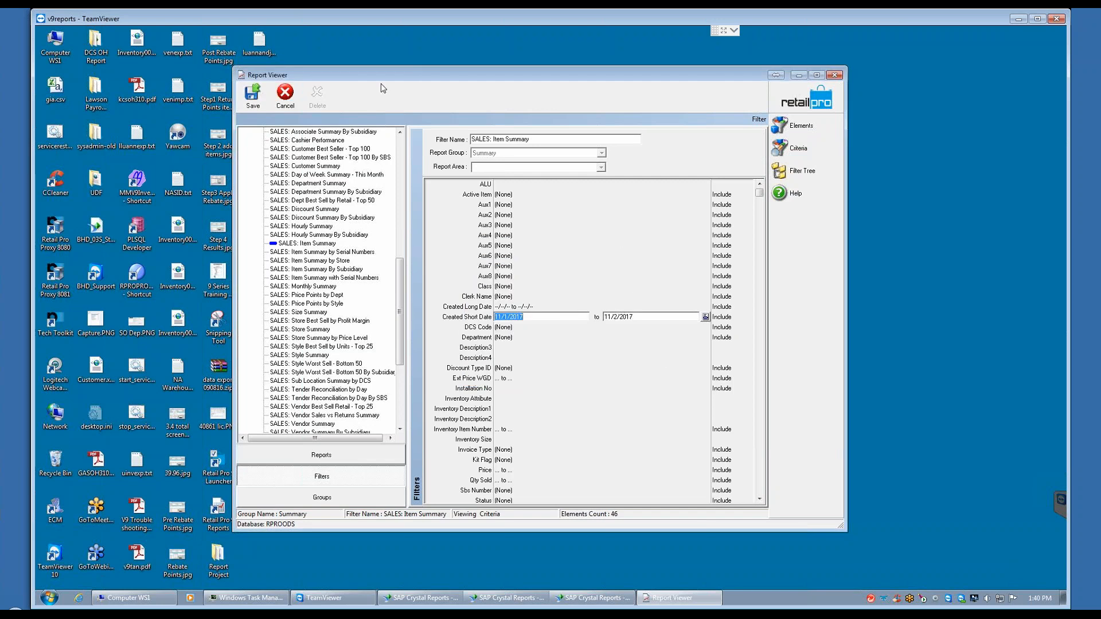
# Step: Save the changes to the SALES: Item Summary filter and look through its full criteria list
pyautogui.click(252, 94)
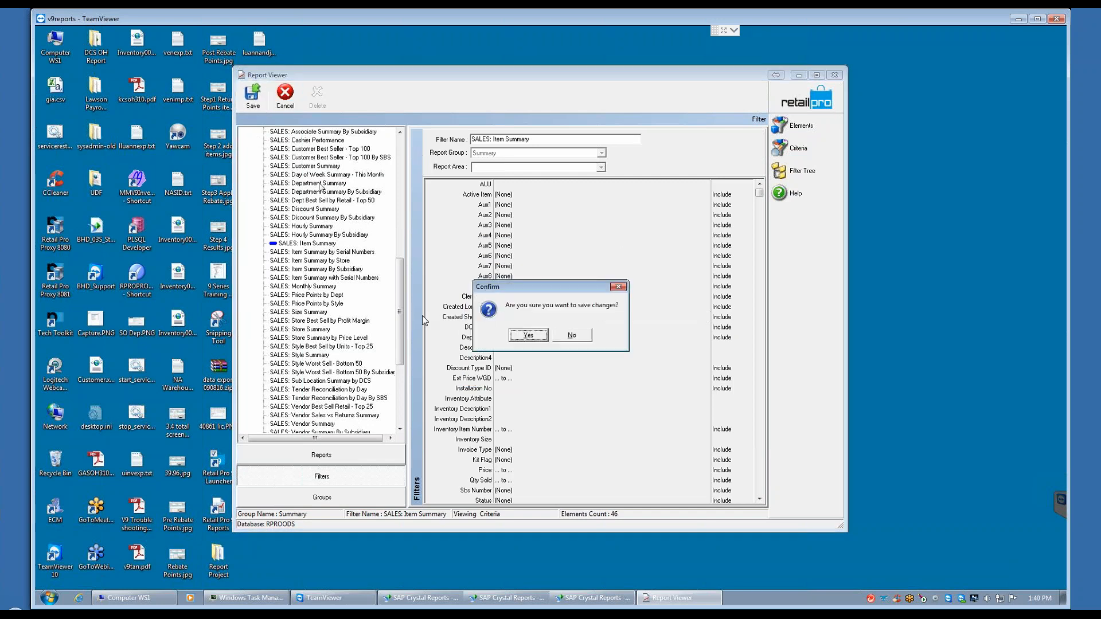
pyautogui.click(528, 337)
pyautogui.click(557, 335)
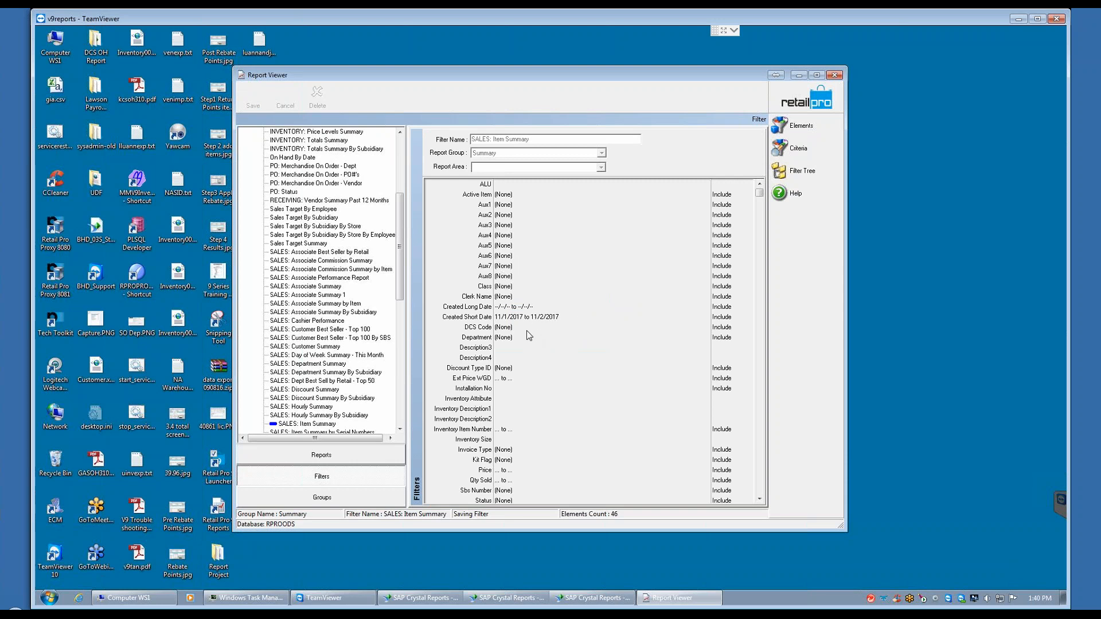
pyautogui.click(759, 499)
pyautogui.click(759, 501)
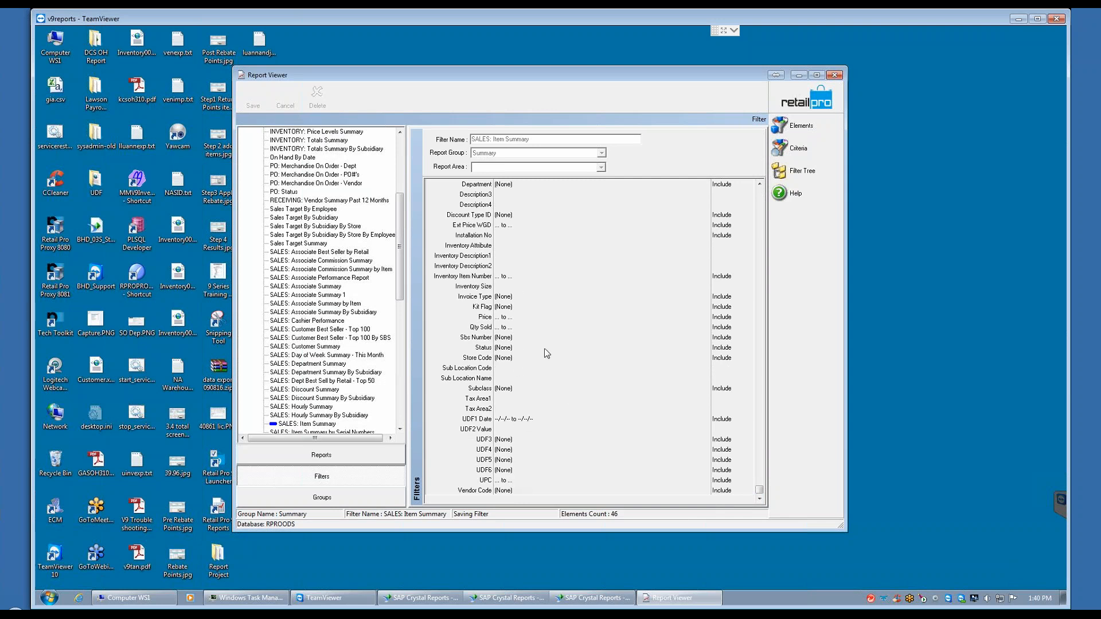
pyautogui.moveTo(759, 490); pyautogui.dragTo(762, 182)
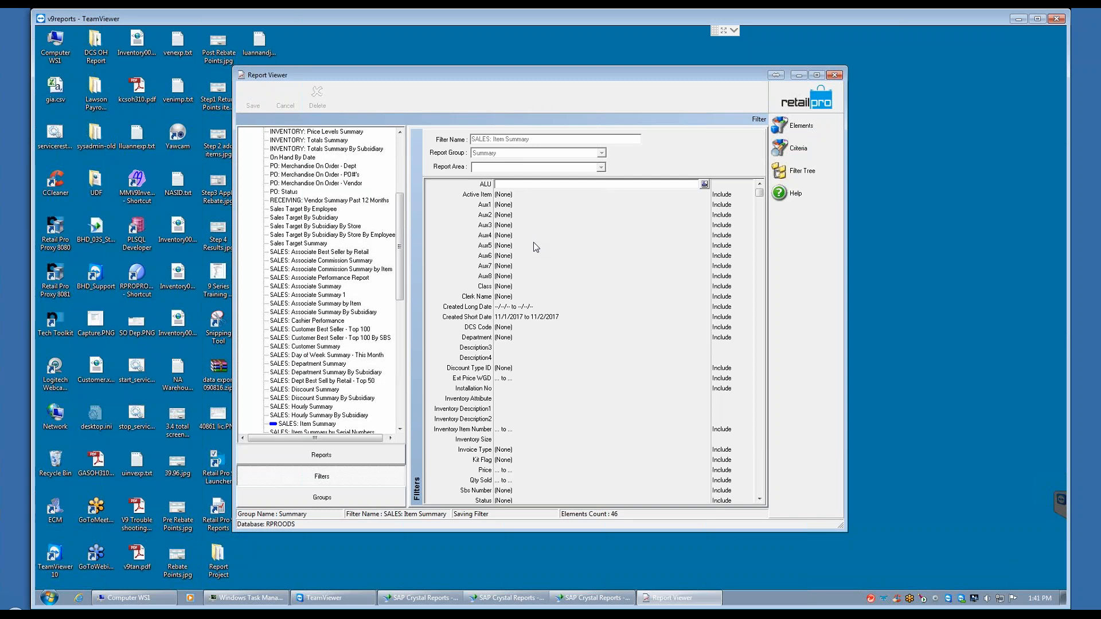
# Step: Leave the filters area, return to the reports area, expand the Summary group, and select the SALES: Item Summary report
pyautogui.click(538, 316)
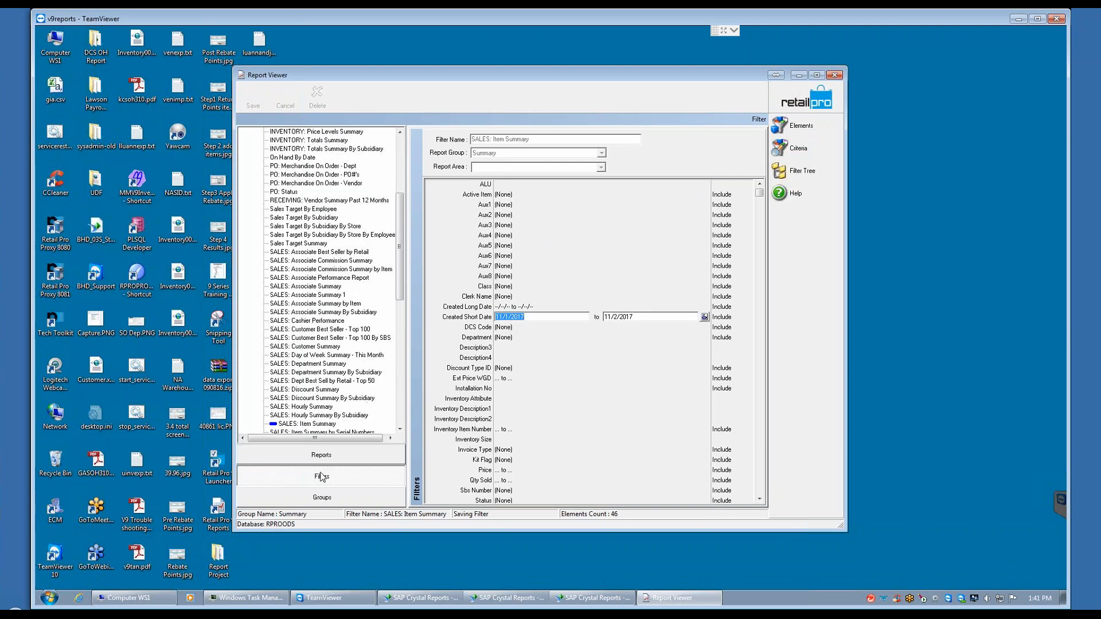
pyautogui.click(801, 111)
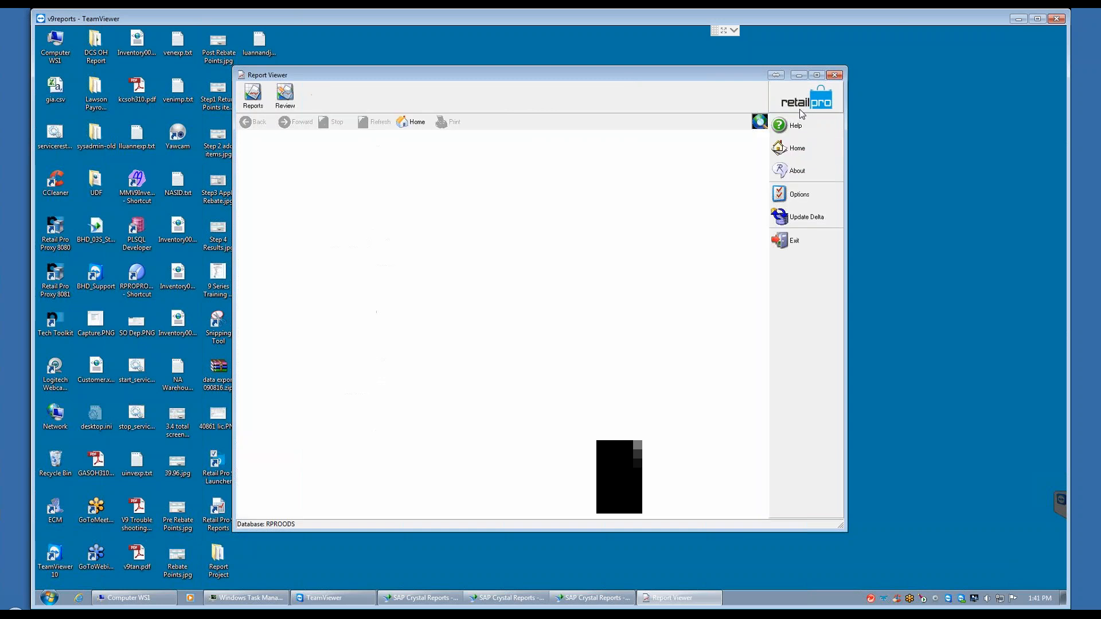
pyautogui.click(252, 104)
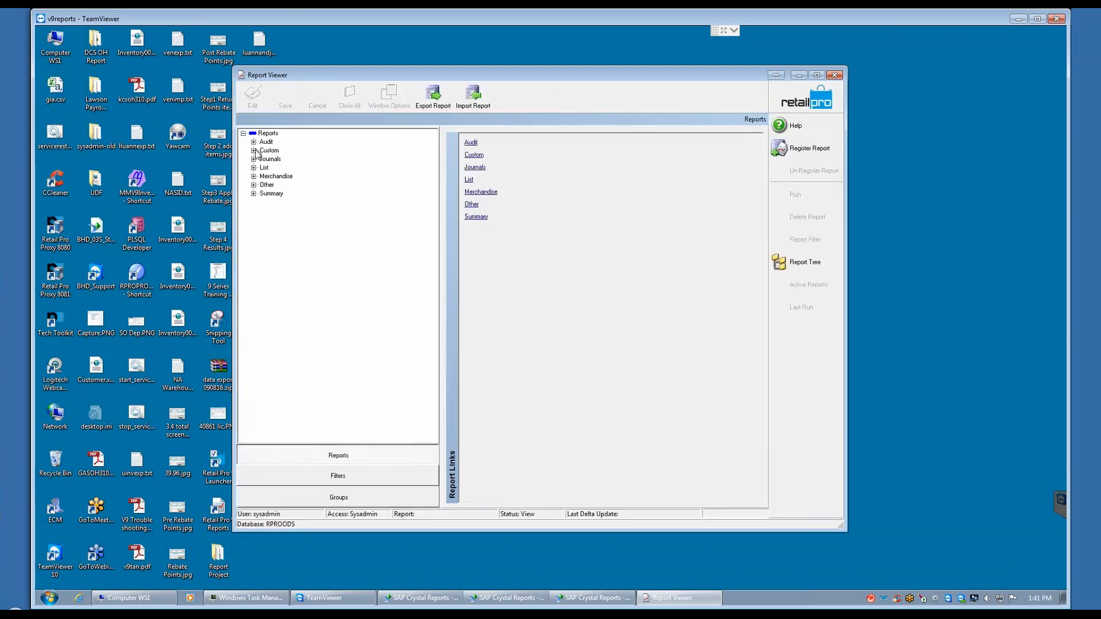
pyautogui.click(253, 194)
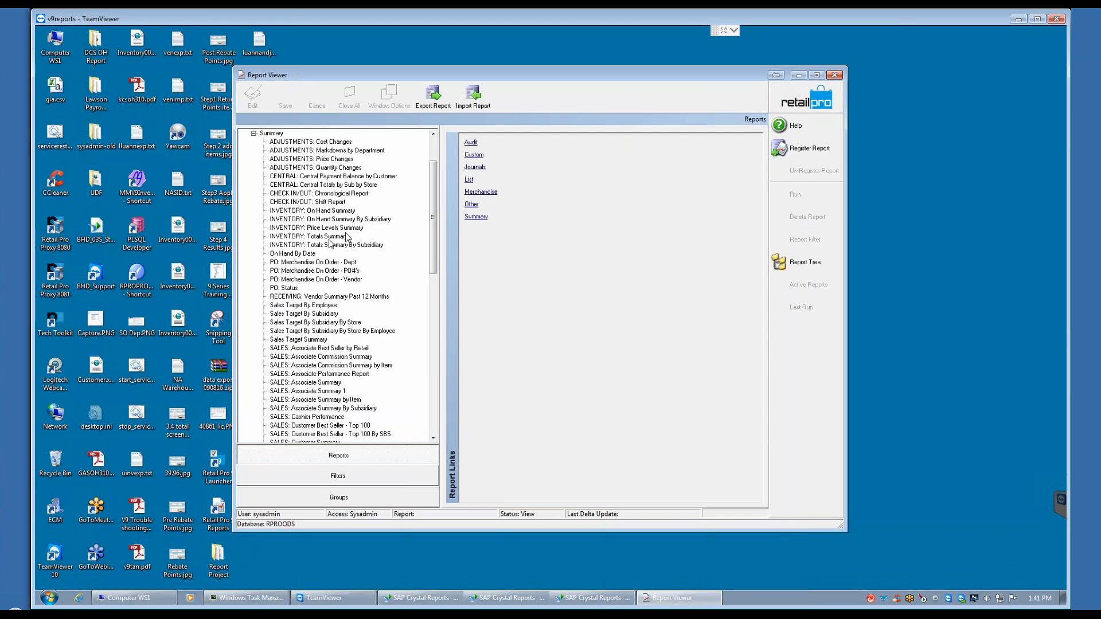
pyautogui.scroll(-3, 434, 314)
pyautogui.scroll(-5, 434, 314)
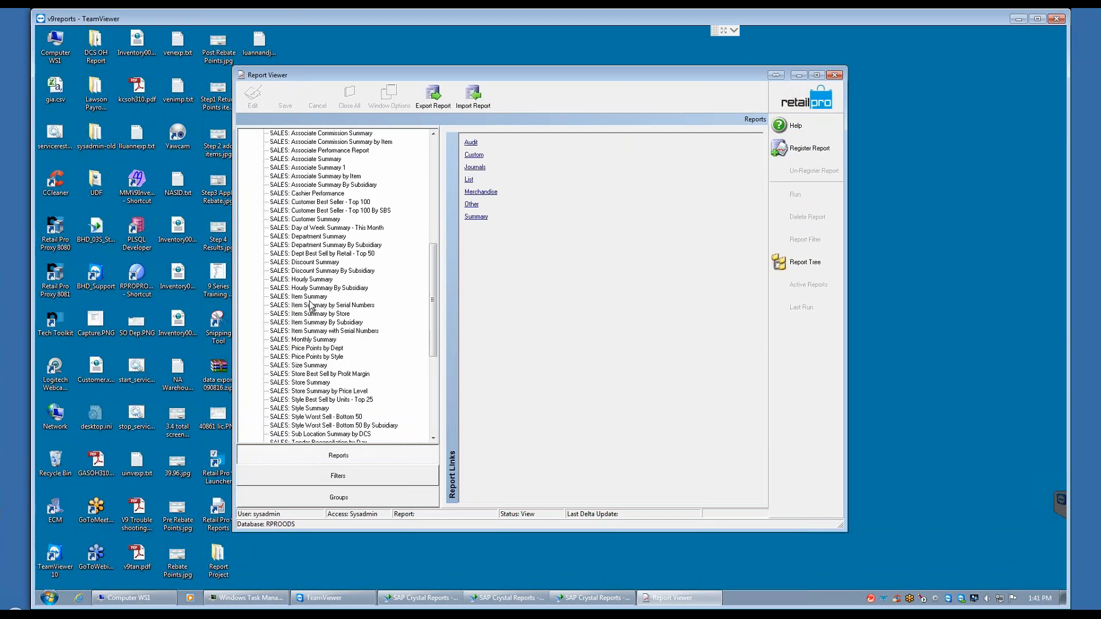
pyautogui.click(290, 322)
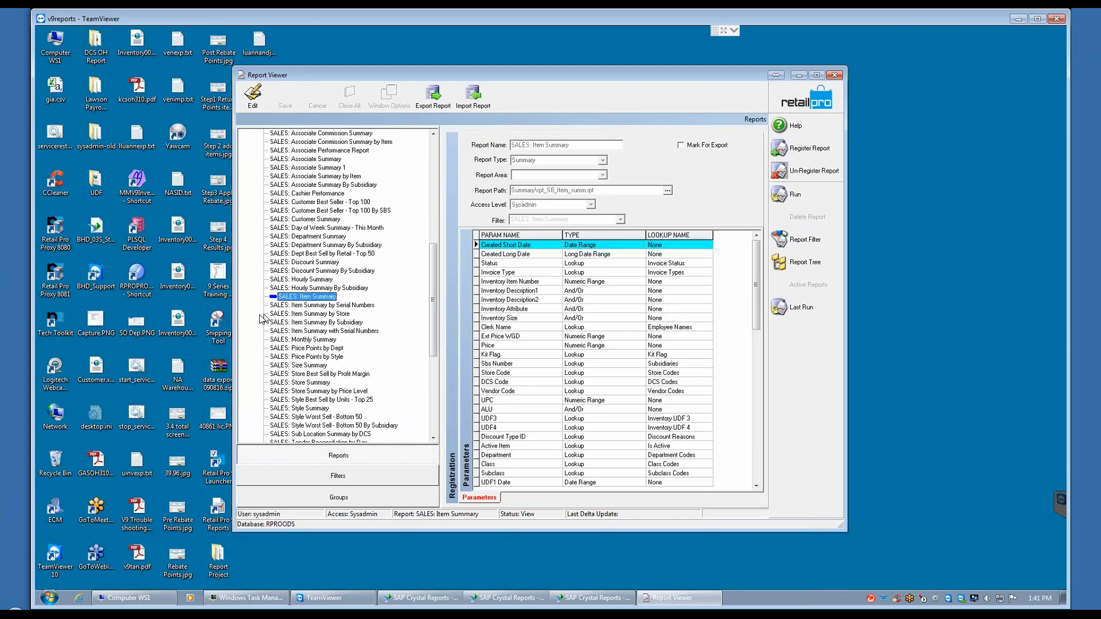
# Step: Run SALES: Item Summary with its saved default criteria, dismiss the resulting message, and close the report
pyautogui.click(787, 193)
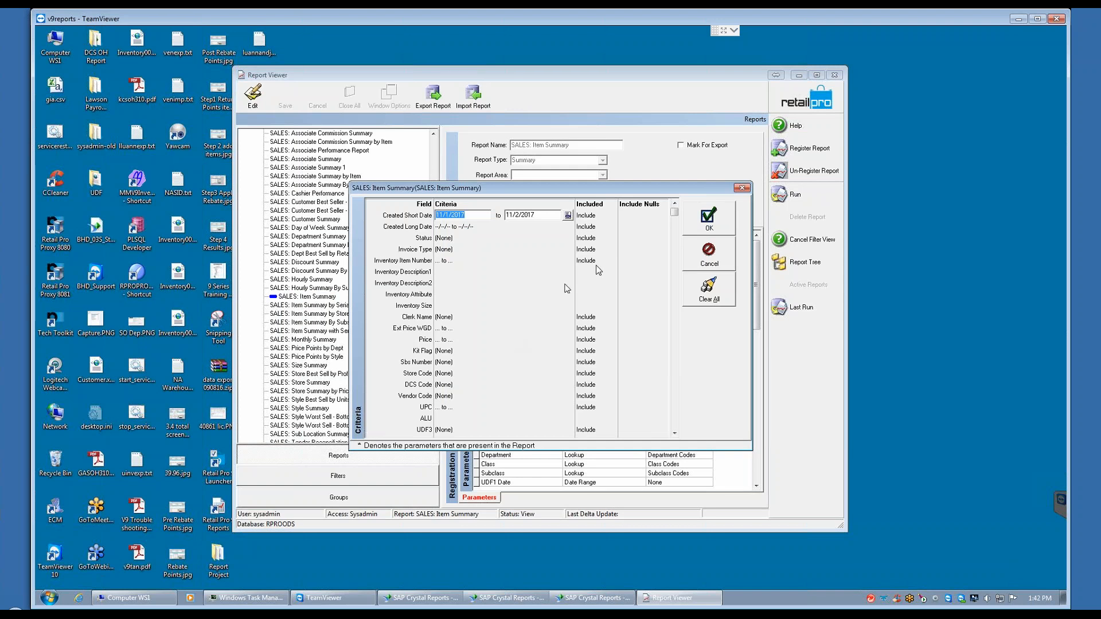
pyautogui.click(709, 219)
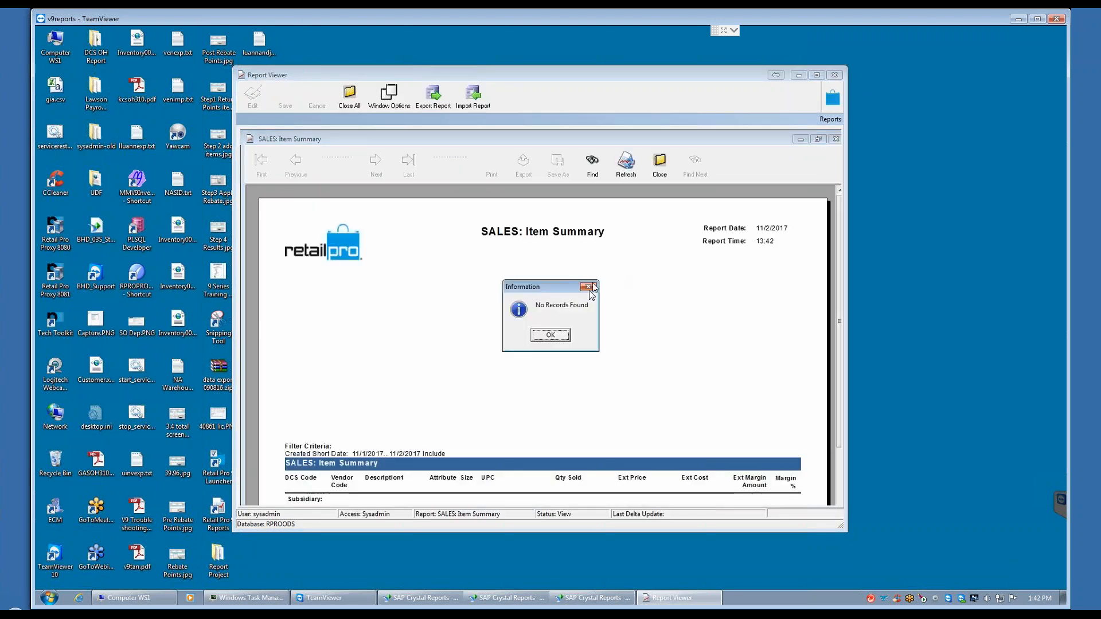
pyautogui.click(550, 336)
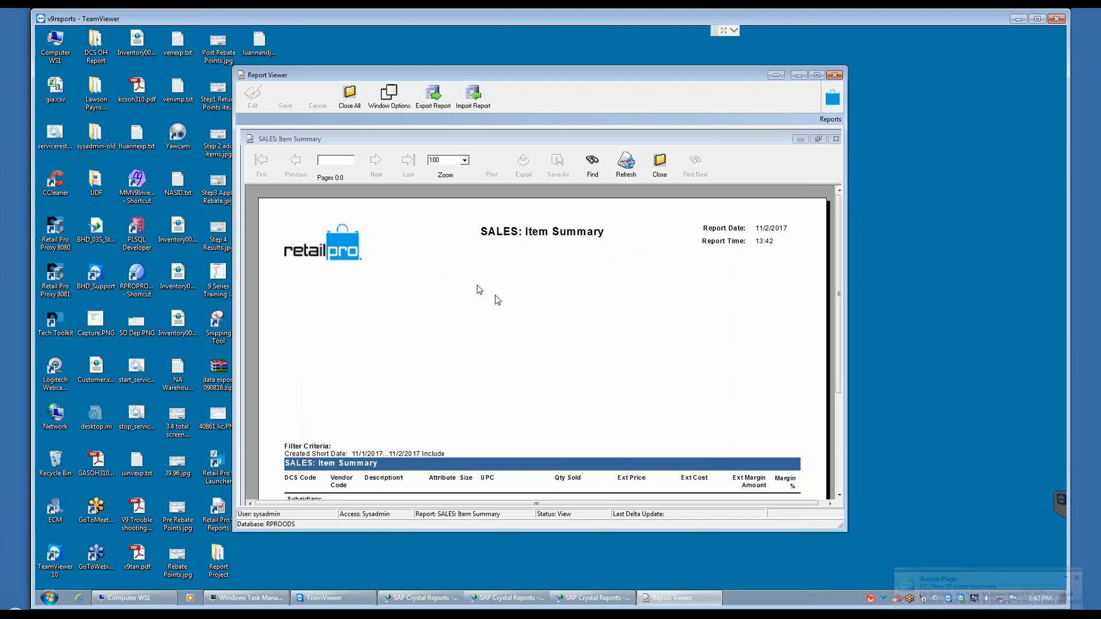
pyautogui.click(659, 172)
pyautogui.click(539, 338)
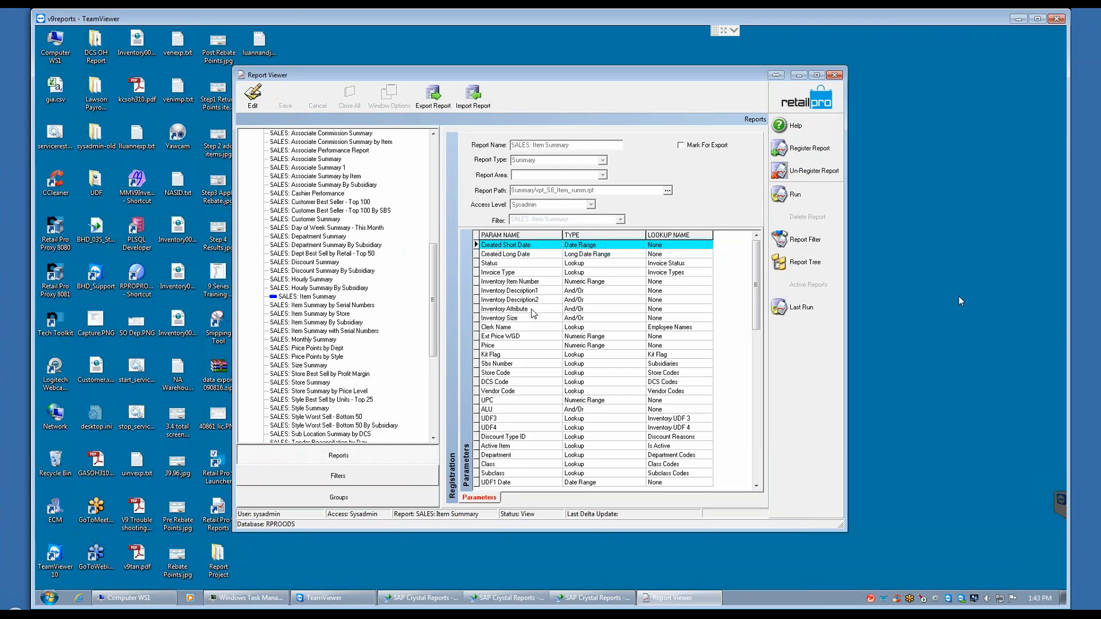
# Step: Look through the reports in the Other group, collapse it, and return to SALES: Item Summary in the Summary group
pyautogui.click(307, 297)
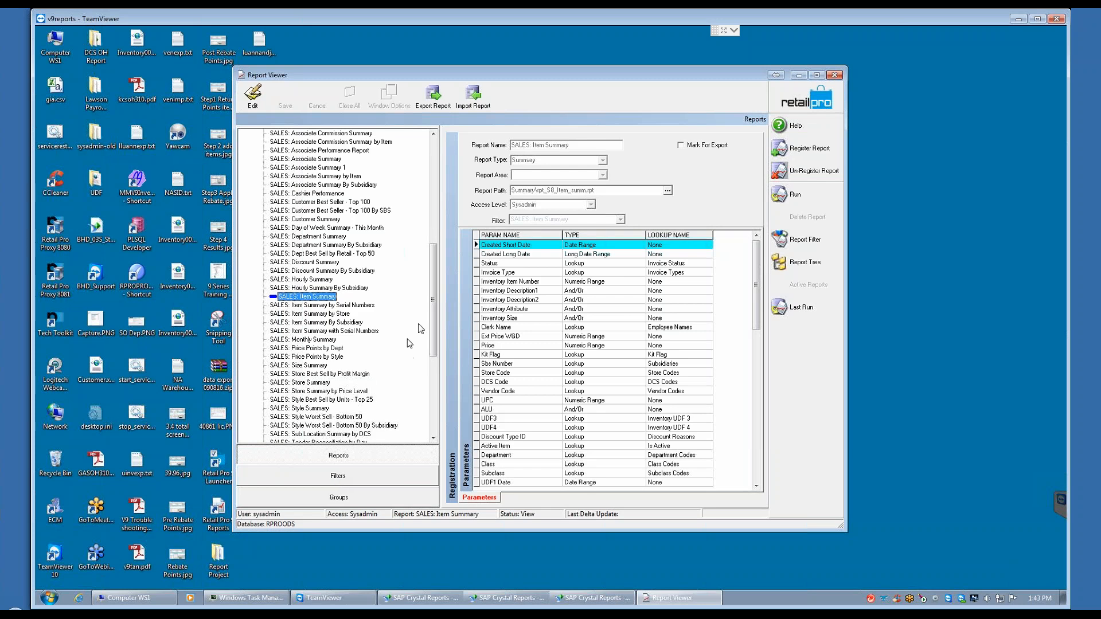
pyautogui.moveTo(434, 323); pyautogui.dragTo(435, 208)
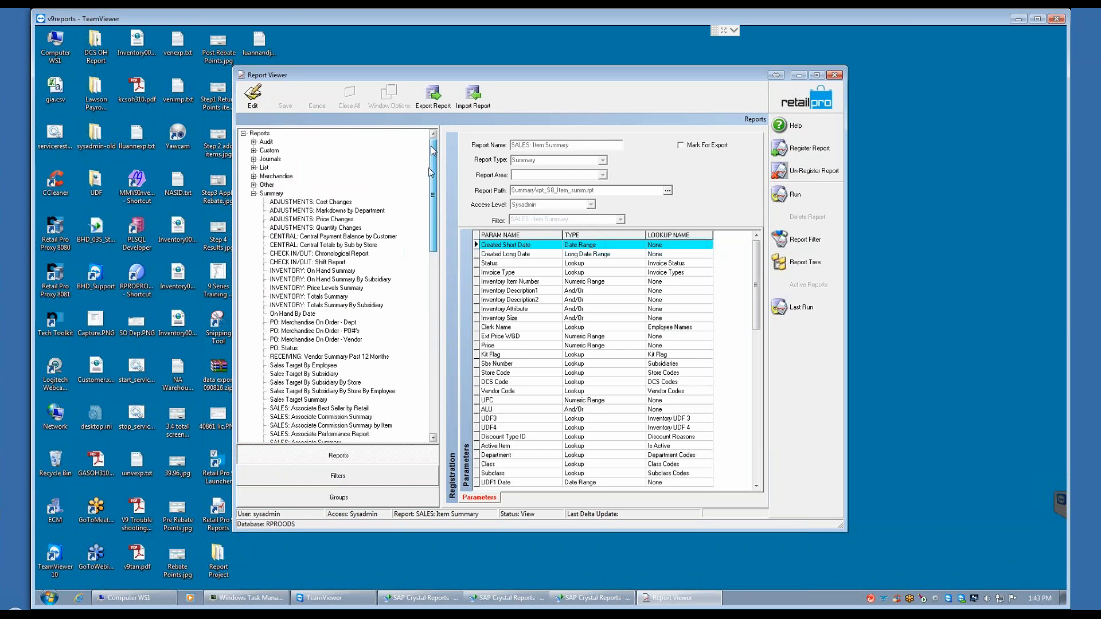
pyautogui.click(253, 184)
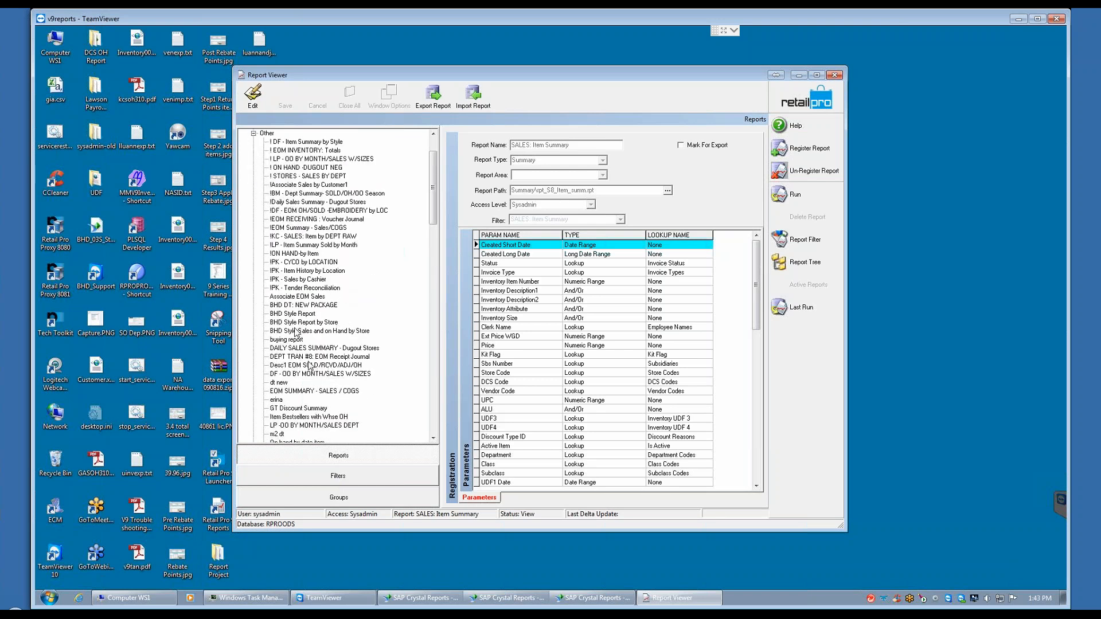
pyautogui.moveTo(435, 201)
pyautogui.mouseDown()
pyautogui.moveTo(435, 251)
pyautogui.moveTo(434, 184)
pyautogui.mouseUp()
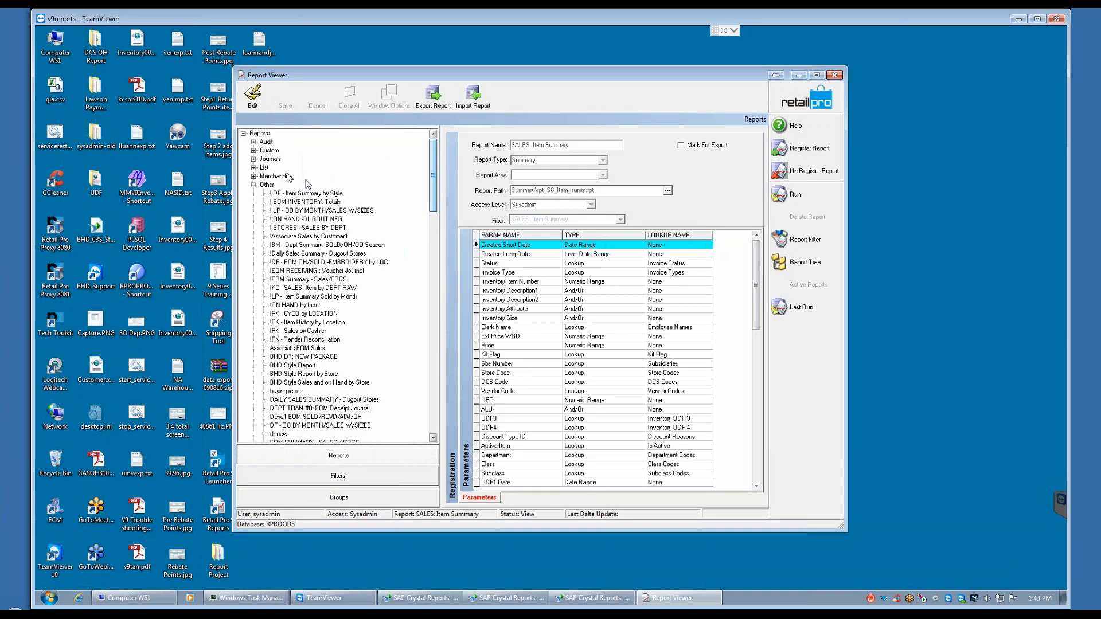
pyautogui.click(253, 184)
pyautogui.click(253, 193)
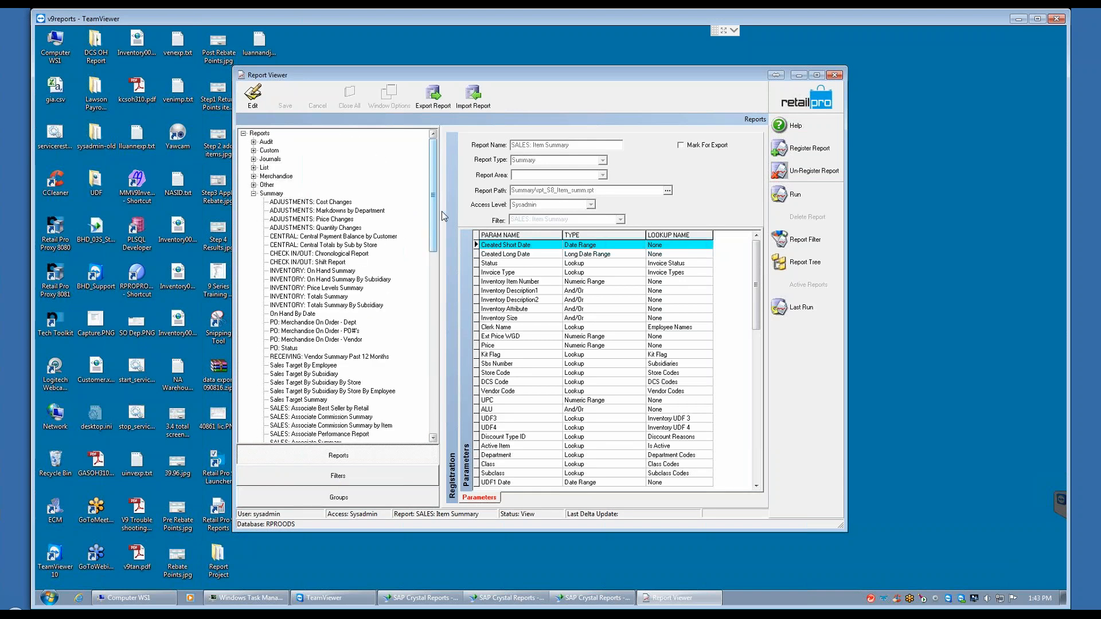
pyautogui.moveTo(432, 211); pyautogui.dragTo(434, 310)
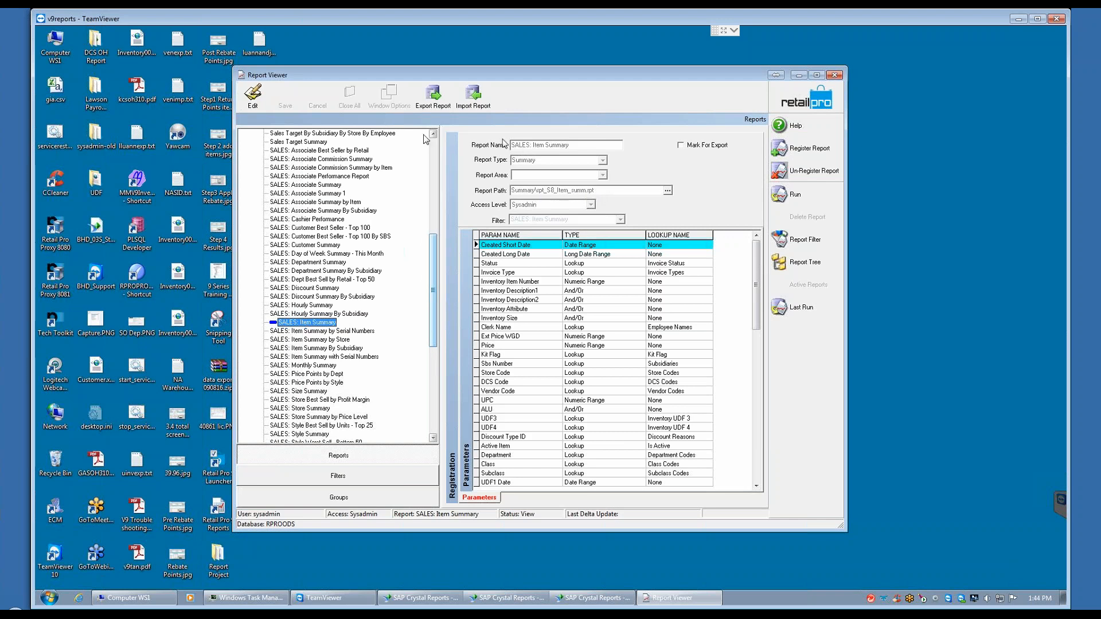
pyautogui.click(253, 95)
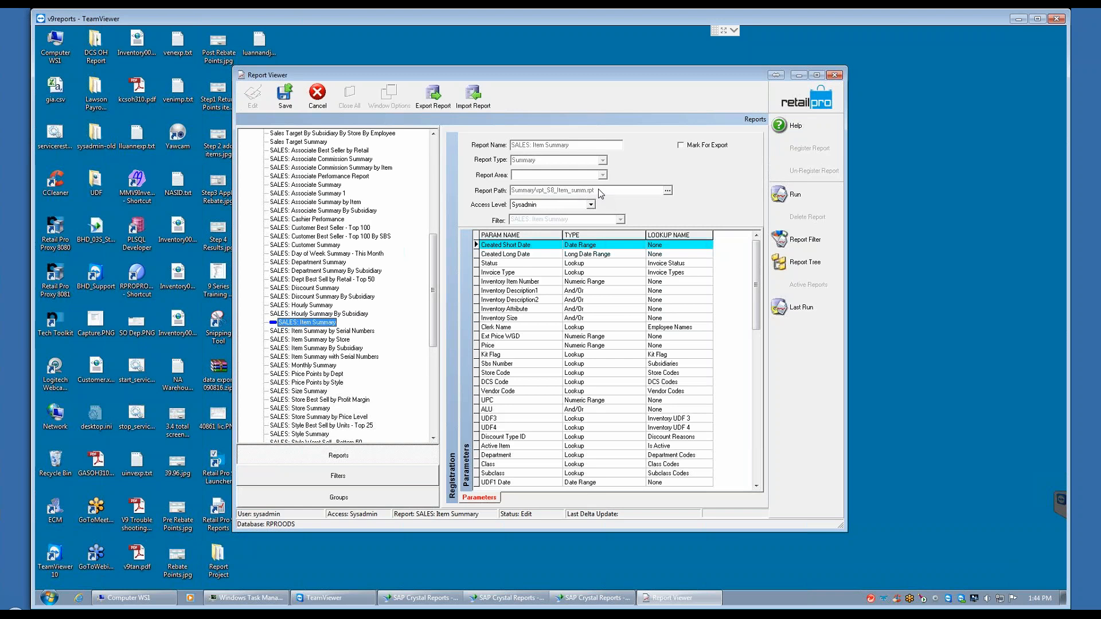
pyautogui.click(316, 100)
pyautogui.click(533, 335)
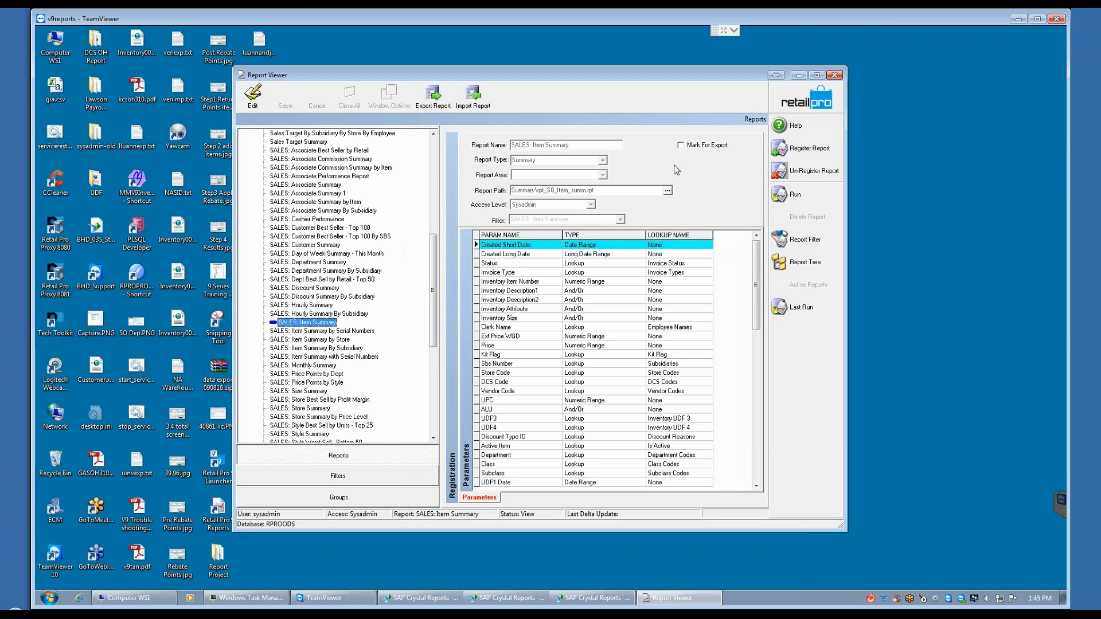
# Step: Start registering a new report named MTD Sales Item Summary with the report type Summary
pyautogui.click(814, 150)
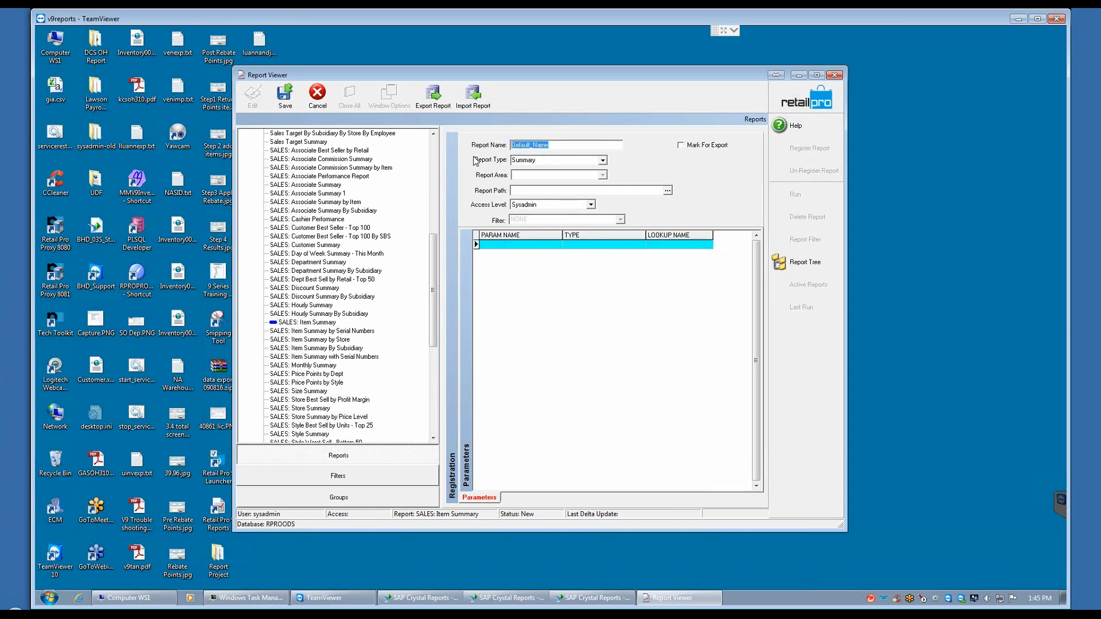
pyautogui.write('MTD')
pyautogui.write(' Slae')
pyautogui.press('BackSpace')
pyautogui.press('BackSpace')
pyautogui.write('ales Item Summary')
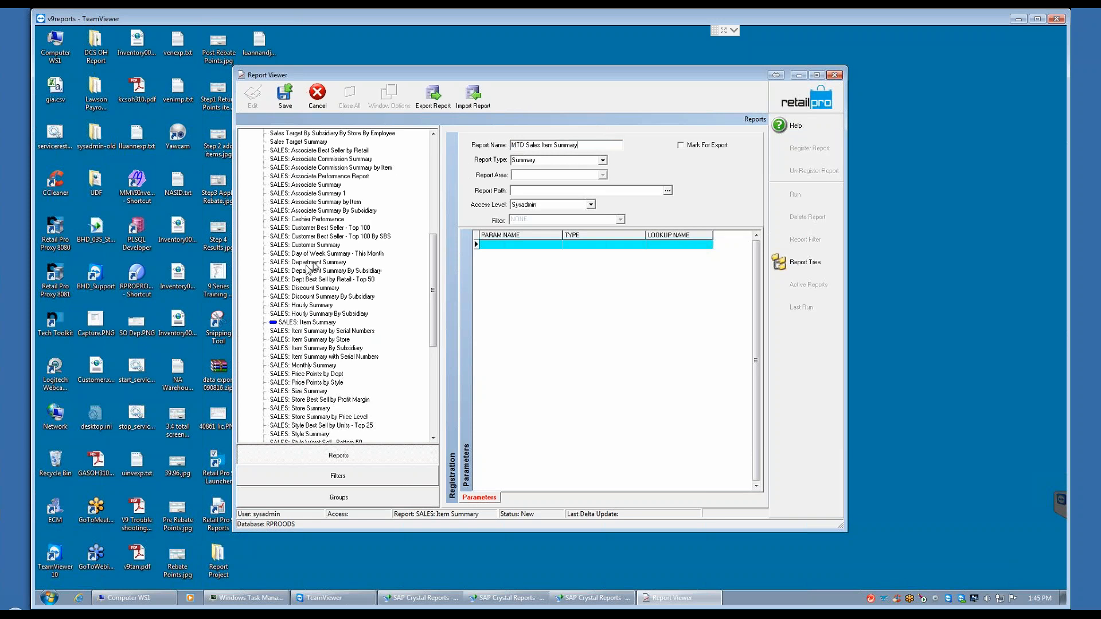
pyautogui.click(602, 160)
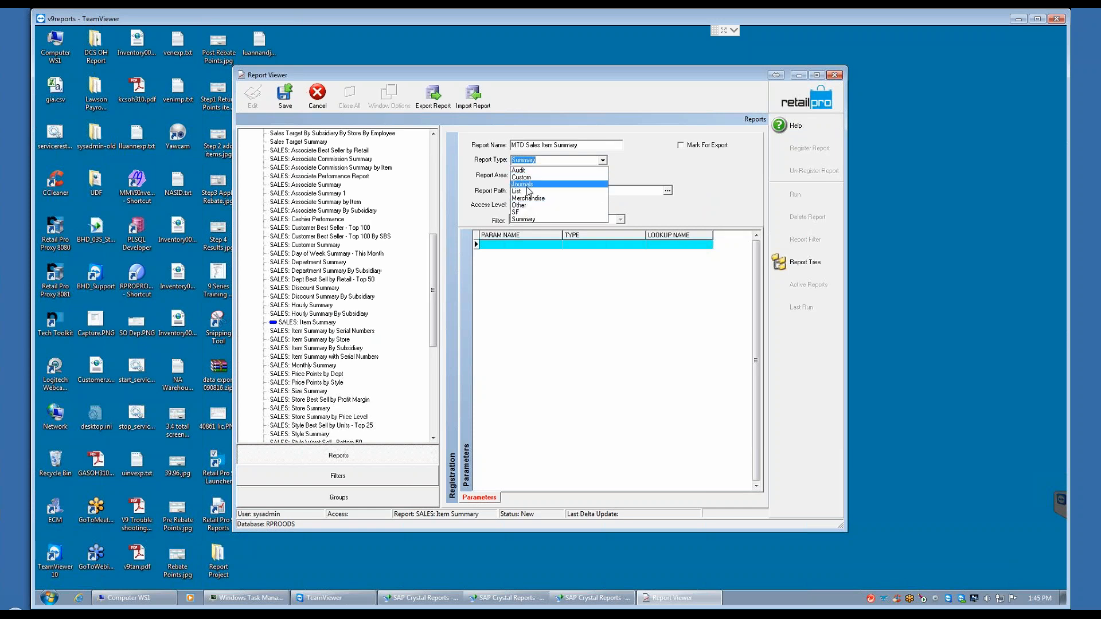
pyautogui.click(522, 219)
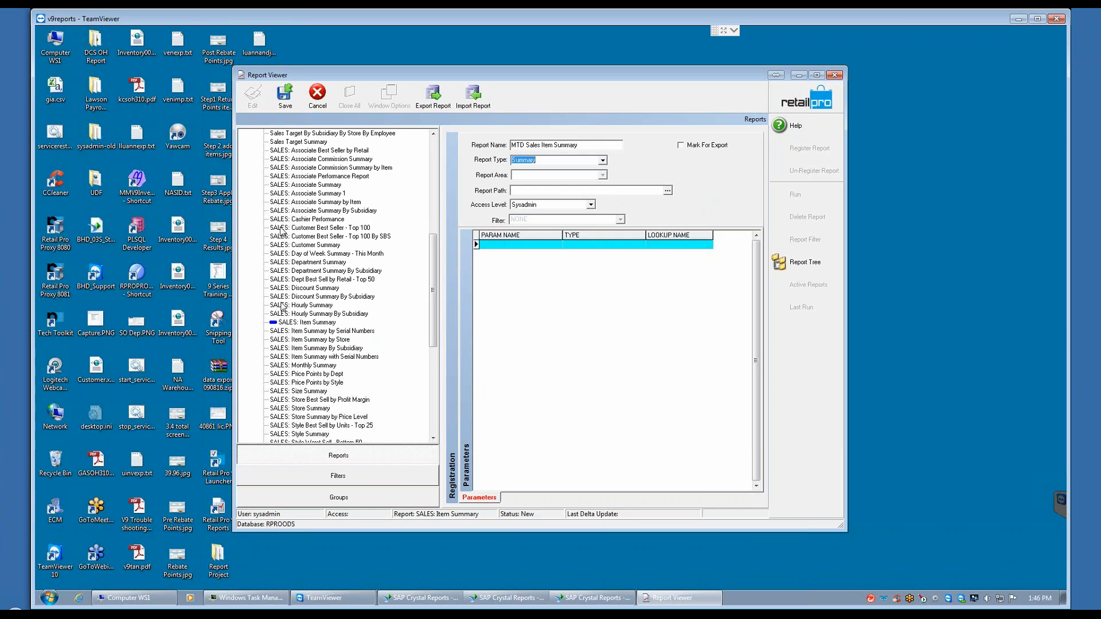
# Step: Prefix the new report's name with an exclamation mark and compare it with the report names in the Custom group
pyautogui.click(512, 145)
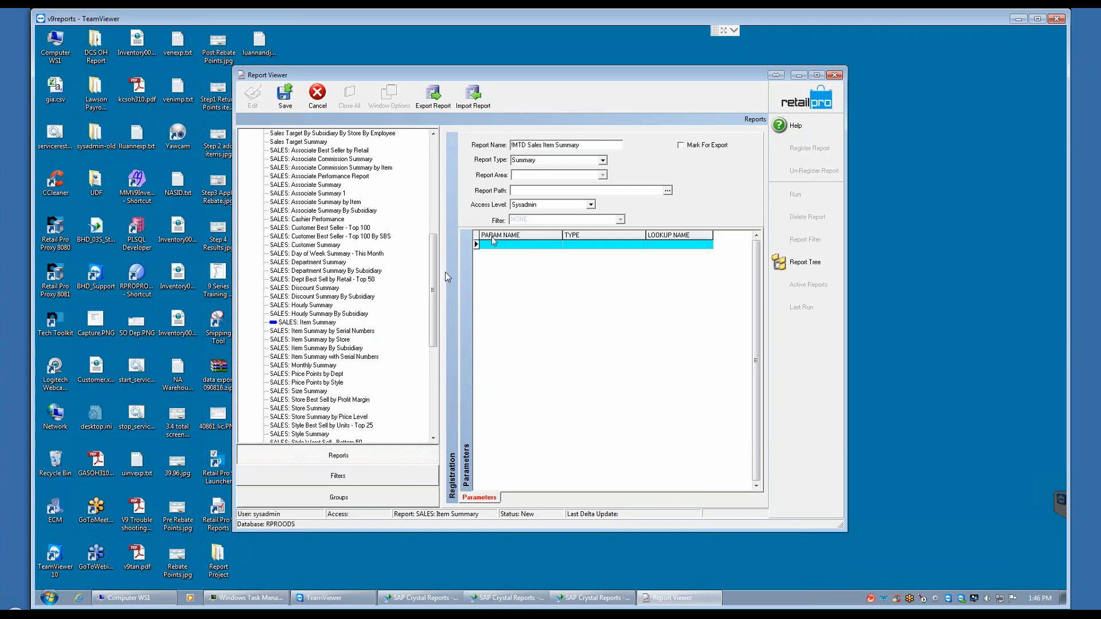
pyautogui.moveTo(434, 261); pyautogui.dragTo(436, 165)
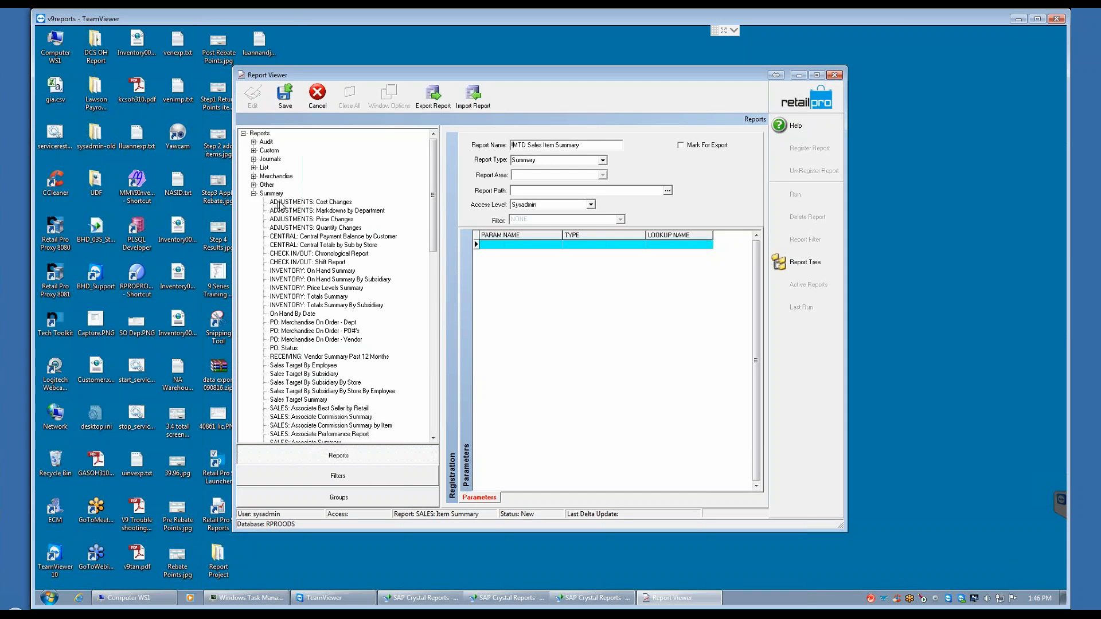
pyautogui.click(253, 151)
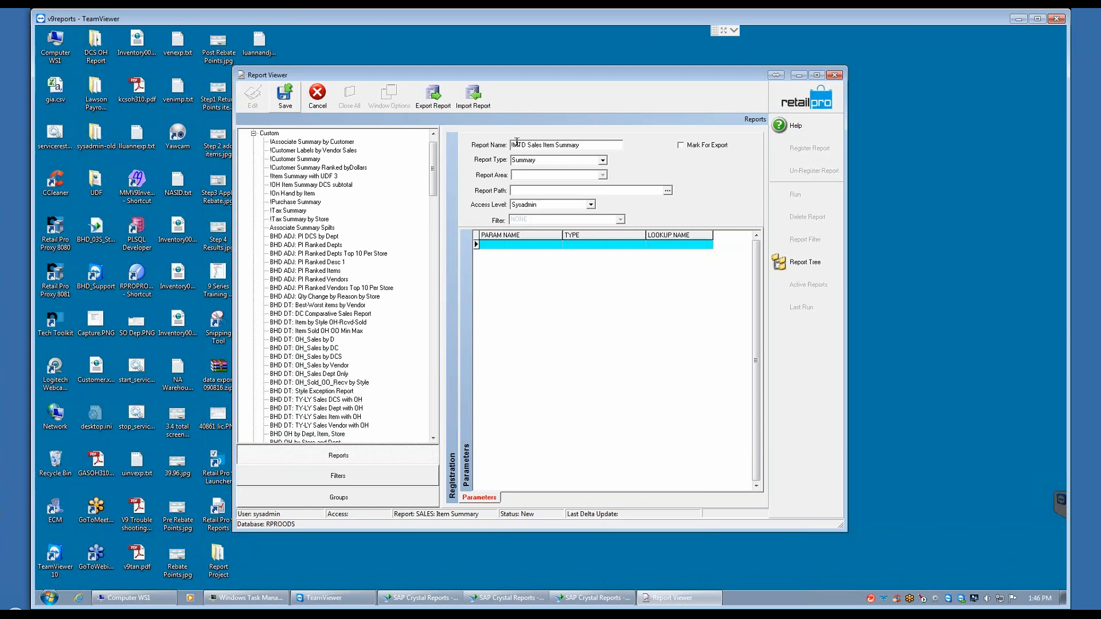
pyautogui.doubleClick(542, 160)
# Step: Set the new report's path to the rpt_S8_Item_summ.rpt Crystal Reports file in the Reports\Summary folder
pyautogui.click(512, 191)
pyautogui.click(667, 191)
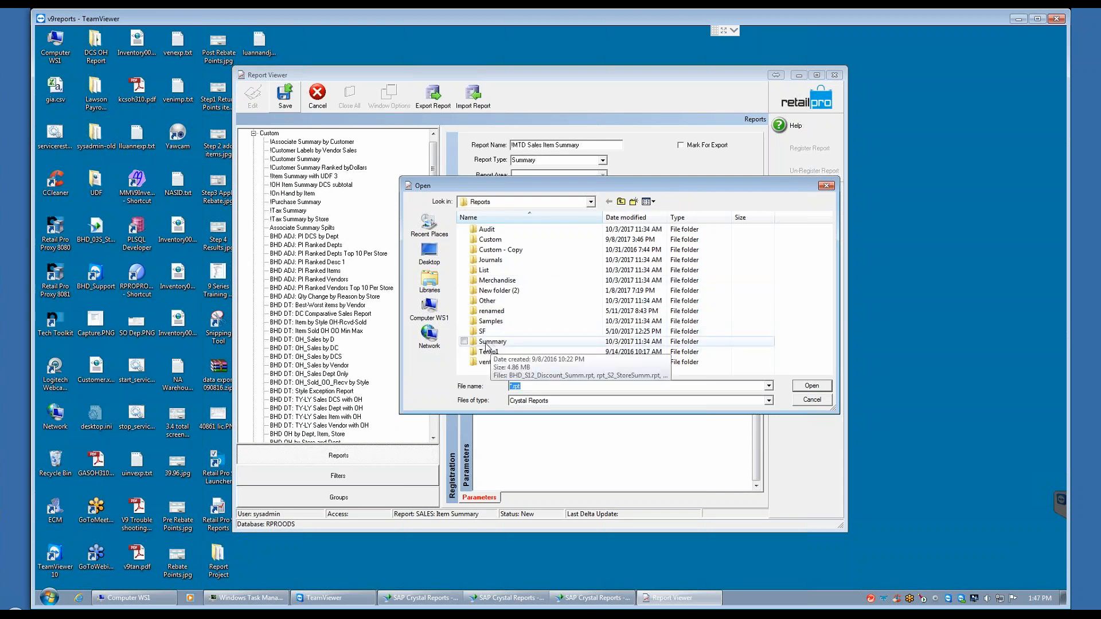
pyautogui.click(498, 344)
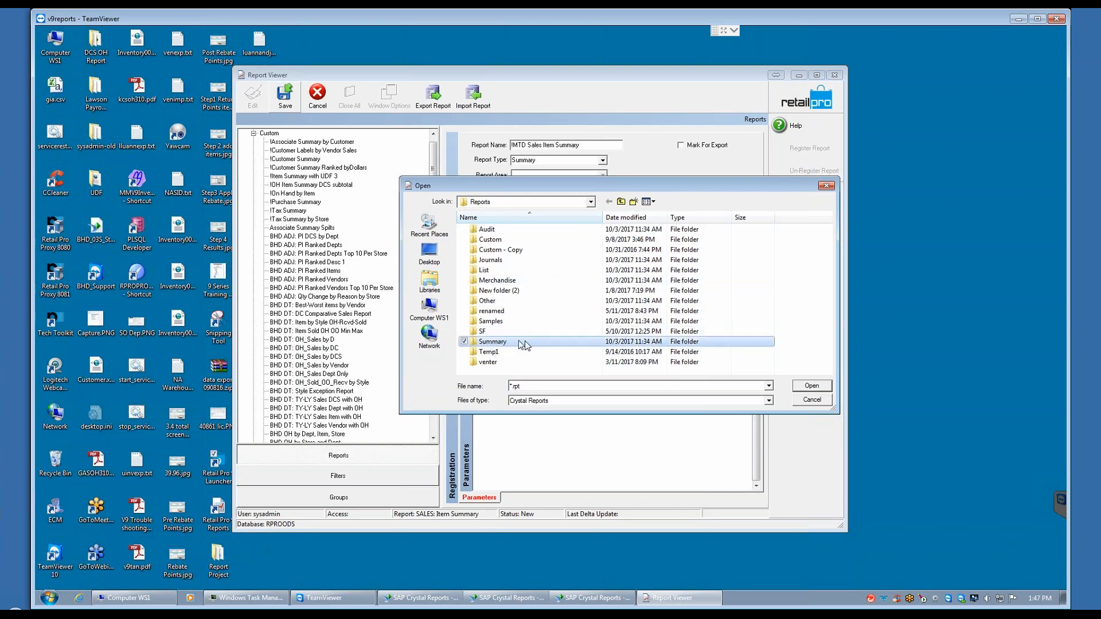
pyautogui.doubleClick(499, 343)
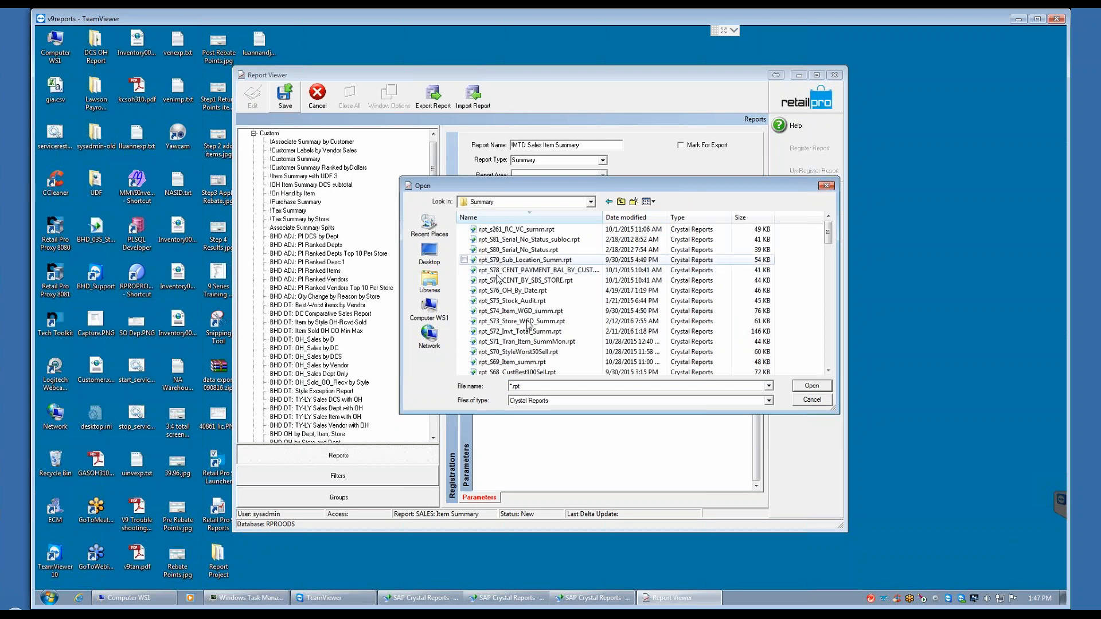
pyautogui.click(828, 371)
pyautogui.click(827, 370)
pyautogui.click(828, 370)
pyautogui.click(828, 370)
pyautogui.click(828, 371)
pyautogui.click(828, 370)
pyautogui.click(828, 370)
pyautogui.click(828, 370)
pyautogui.click(828, 370)
pyautogui.click(828, 370)
pyautogui.click(828, 370)
pyautogui.click(828, 371)
pyautogui.click(828, 370)
pyautogui.click(827, 370)
pyautogui.click(827, 370)
pyautogui.click(828, 370)
pyautogui.click(828, 370)
pyautogui.click(828, 371)
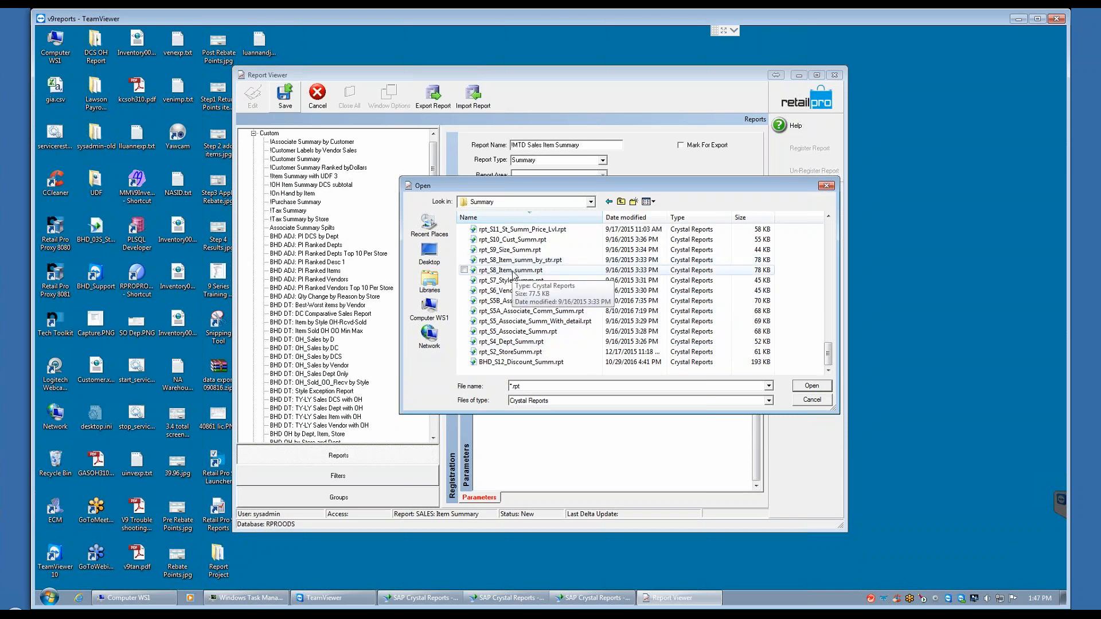
pyautogui.click(512, 274)
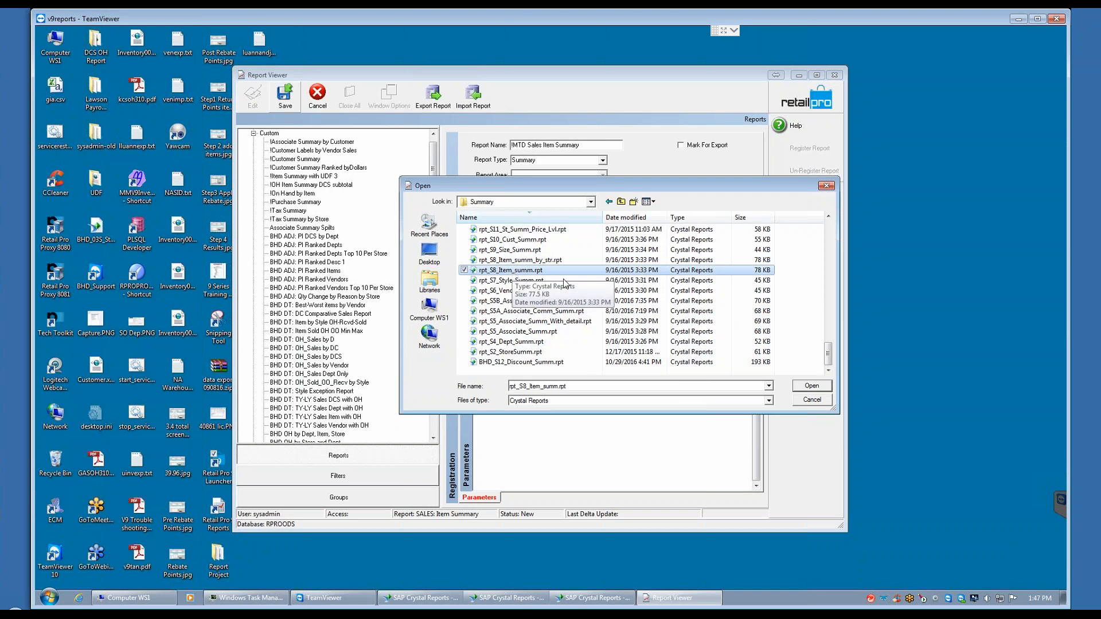
pyautogui.click(812, 386)
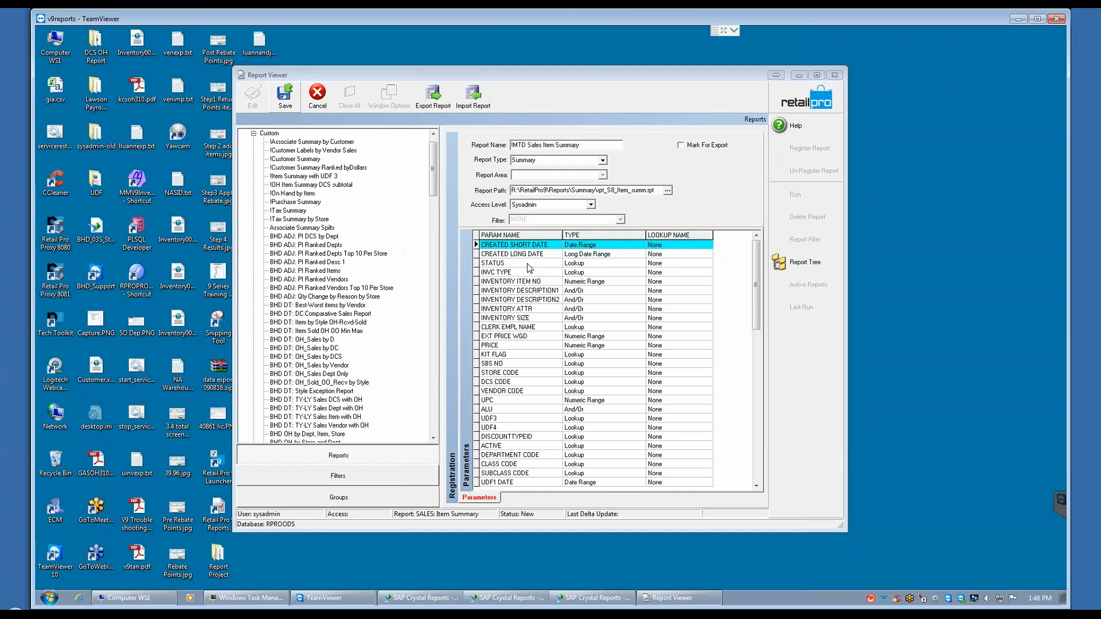
# Step: Examine the types assigned to the new report's parameters, from CREATED SHORT DATE through INVENTORY SIZE
pyautogui.click(588, 266)
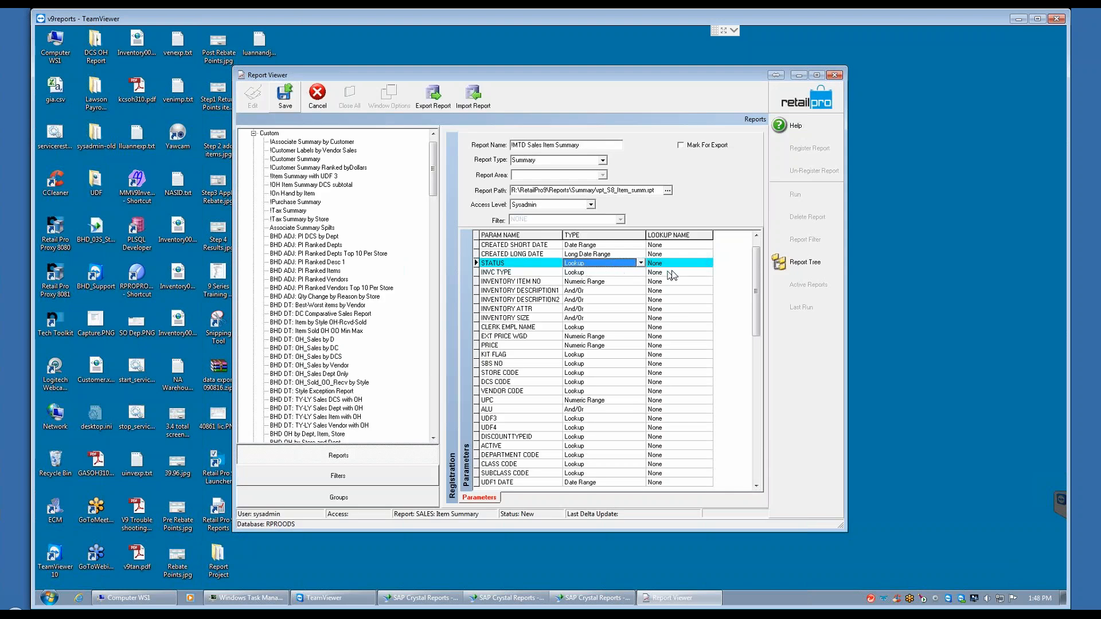
pyautogui.click(584, 246)
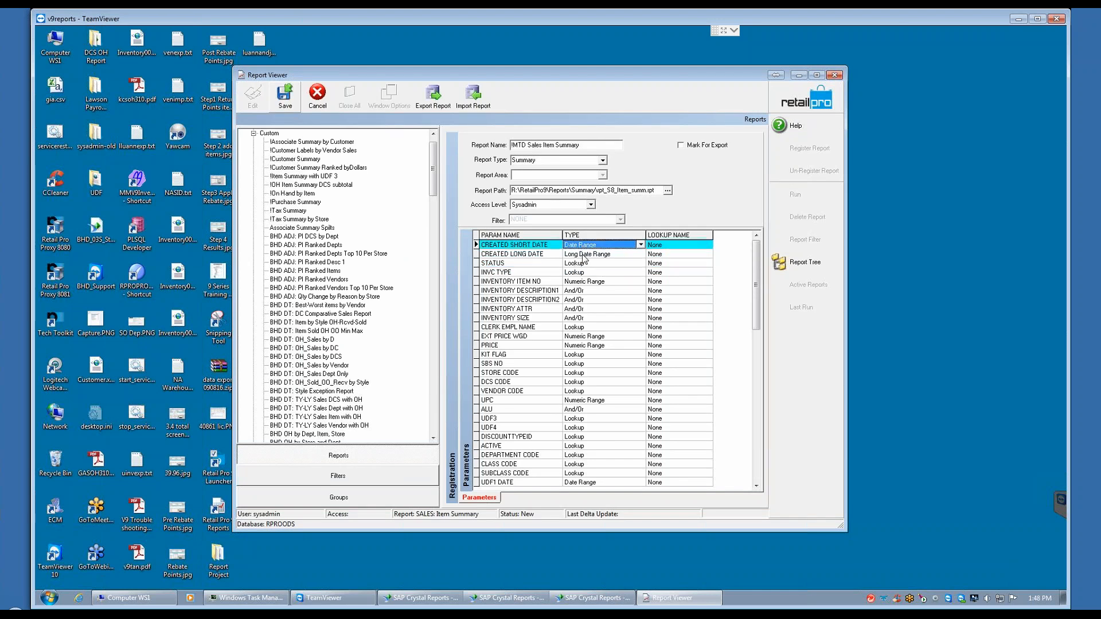
pyautogui.click(586, 255)
pyautogui.click(586, 283)
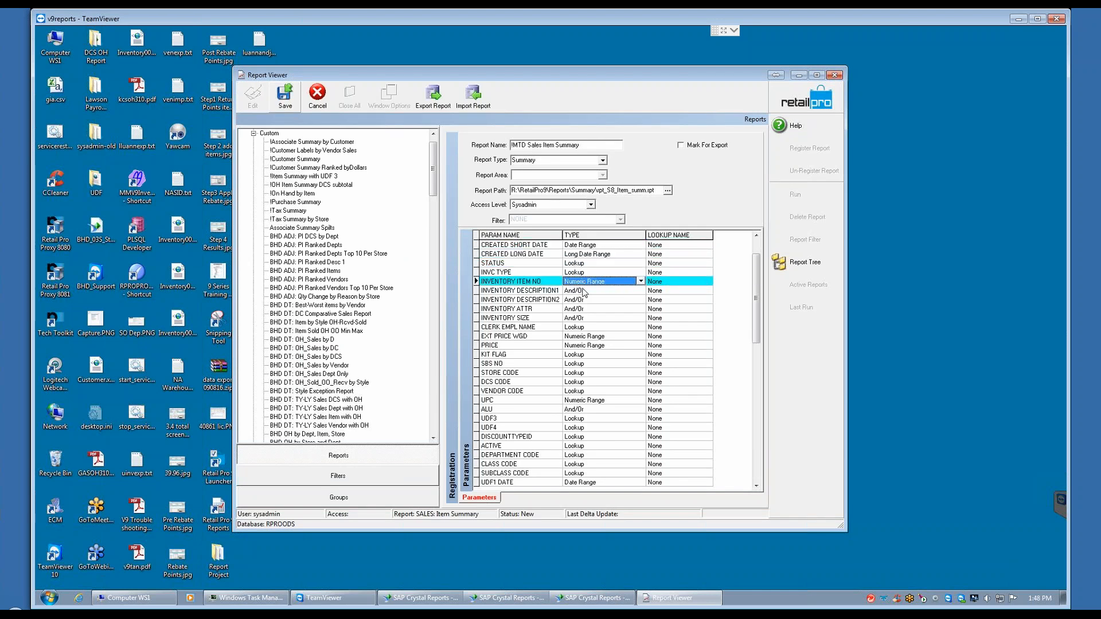
pyautogui.click(589, 292)
pyautogui.click(588, 300)
pyautogui.click(591, 309)
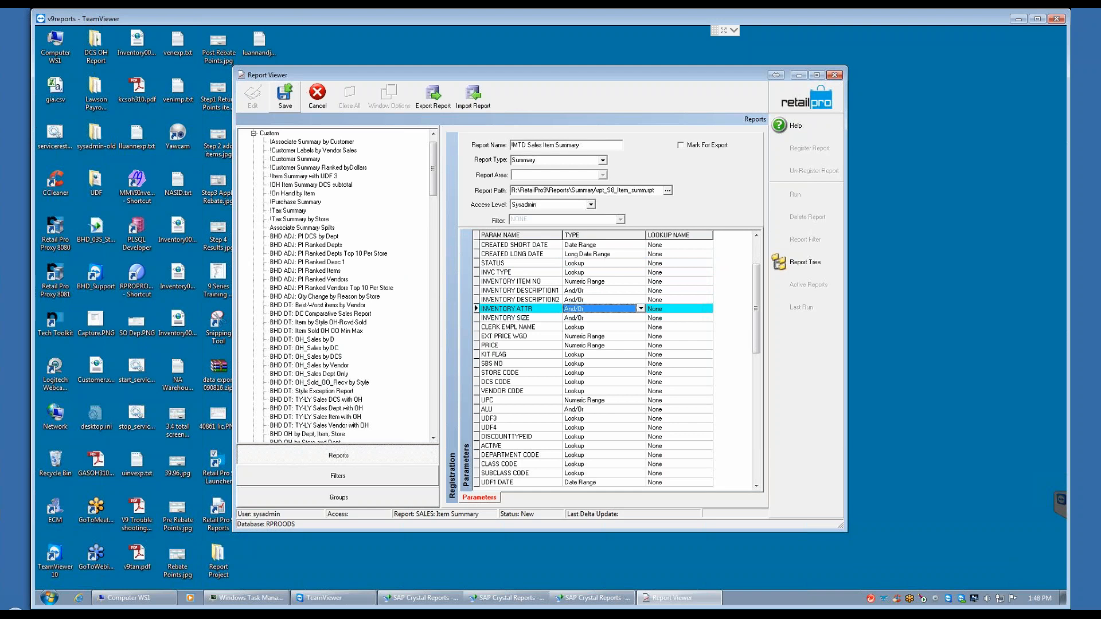
pyautogui.click(595, 318)
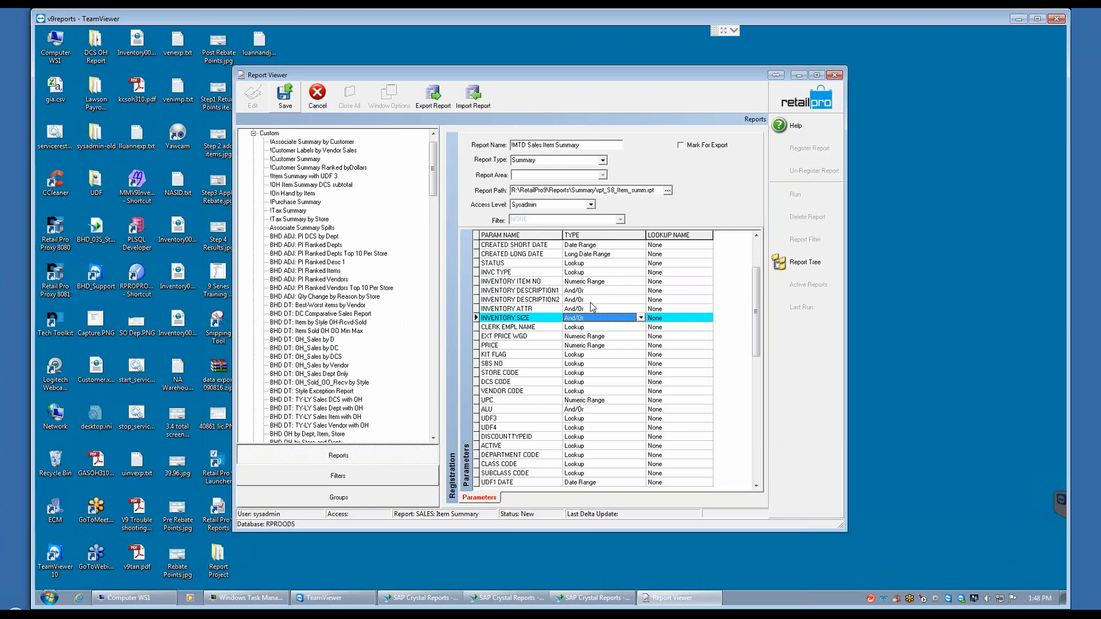
# Step: Assign the Invoice Status lookup to the STATUS parameter of the new report
pyautogui.click(515, 263)
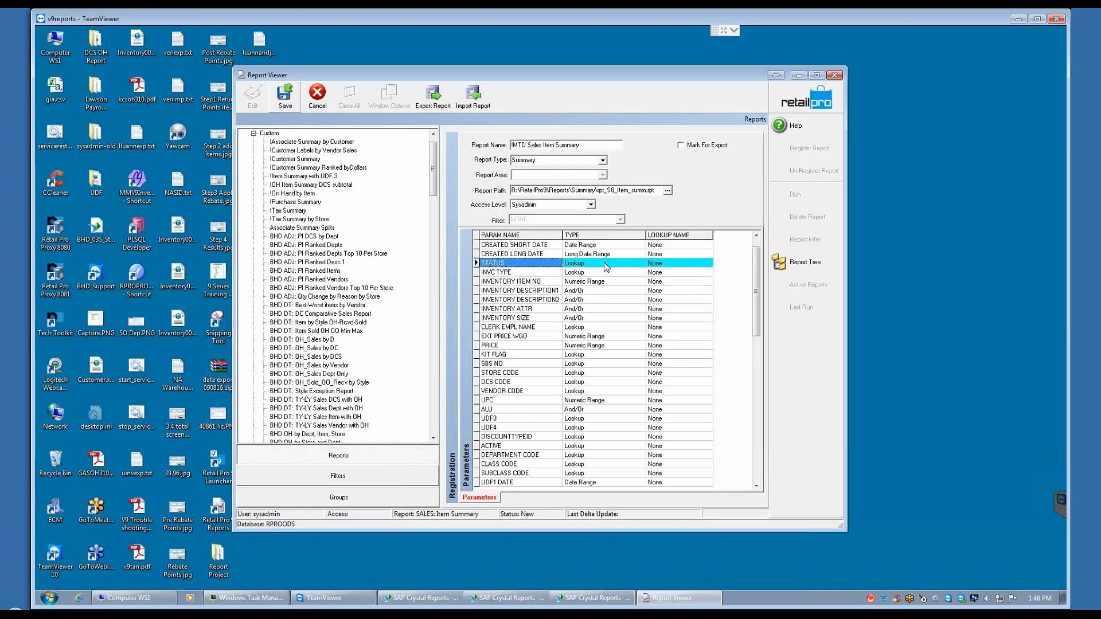
pyautogui.click(676, 265)
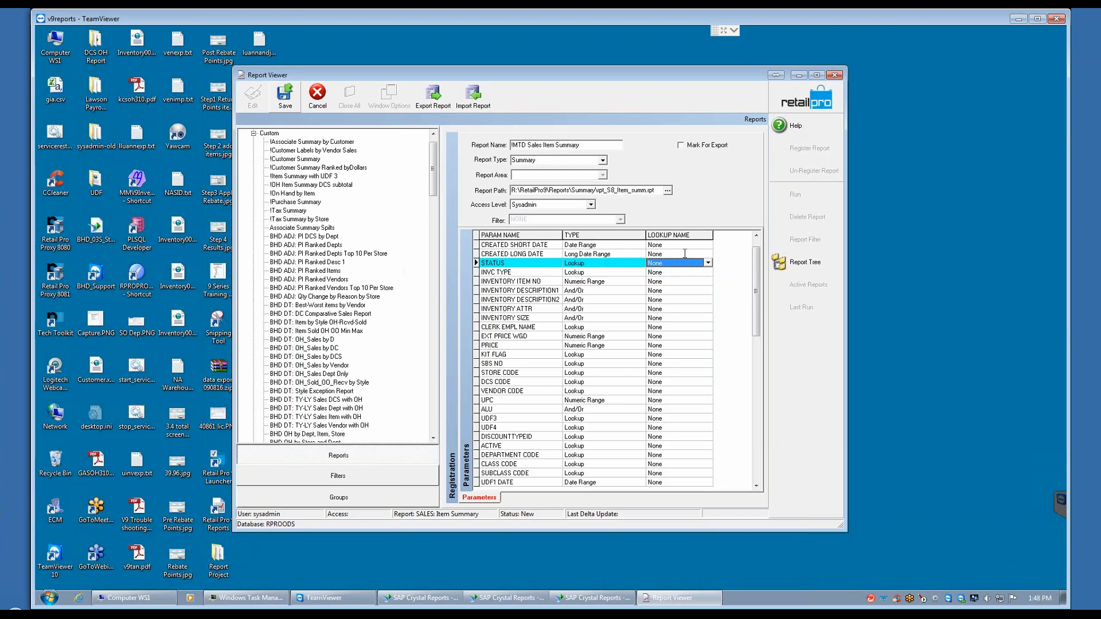
pyautogui.write('nvoi')
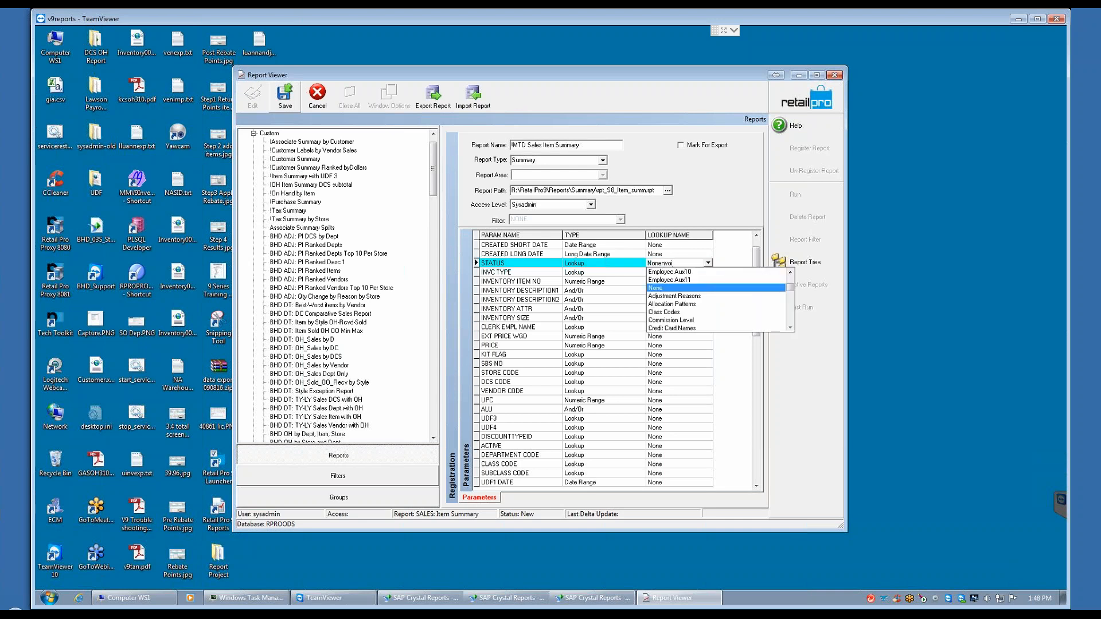
pyautogui.press('BackSpace')
pyautogui.press('BackSpace')
pyautogui.press('BackSpace')
pyautogui.press('BackSpace')
pyautogui.press('BackSpace')
pyautogui.press('BackSpace')
pyautogui.press('BackSpace')
pyautogui.press('BackSpace')
pyautogui.write('invo')
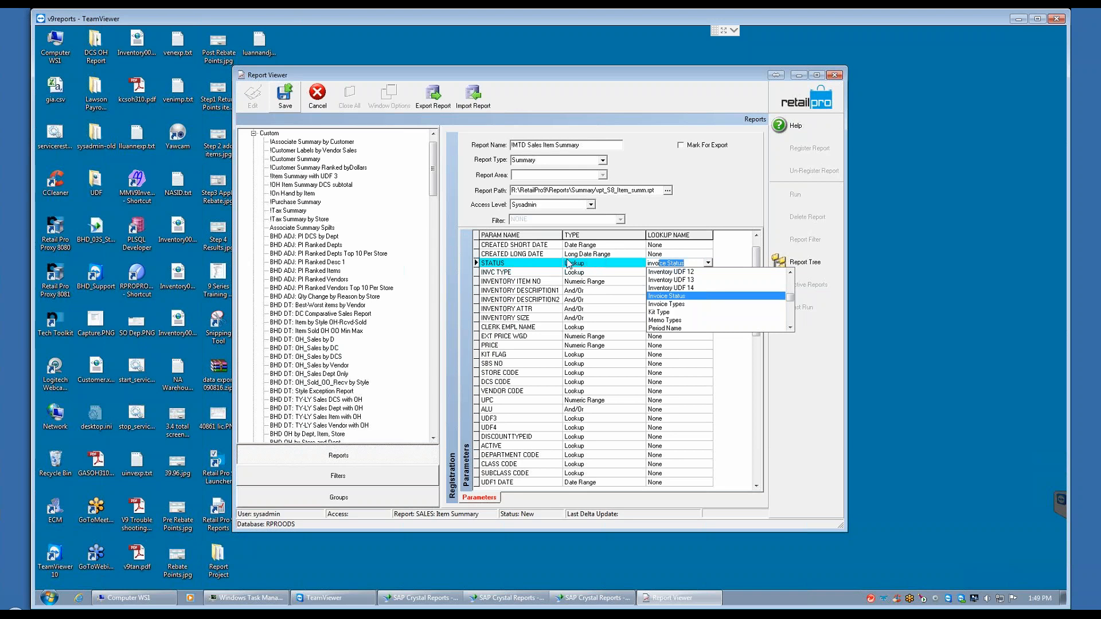
pyautogui.click(678, 296)
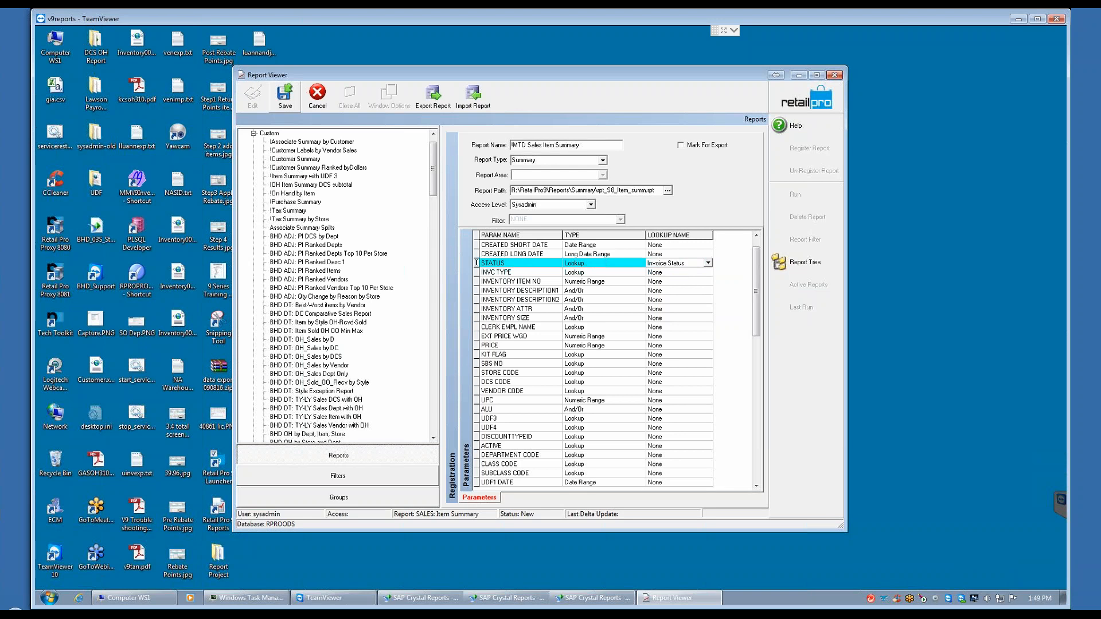
# Step: Assign the Invoice Types lookup to the INVC TYPE parameter
pyautogui.click(669, 272)
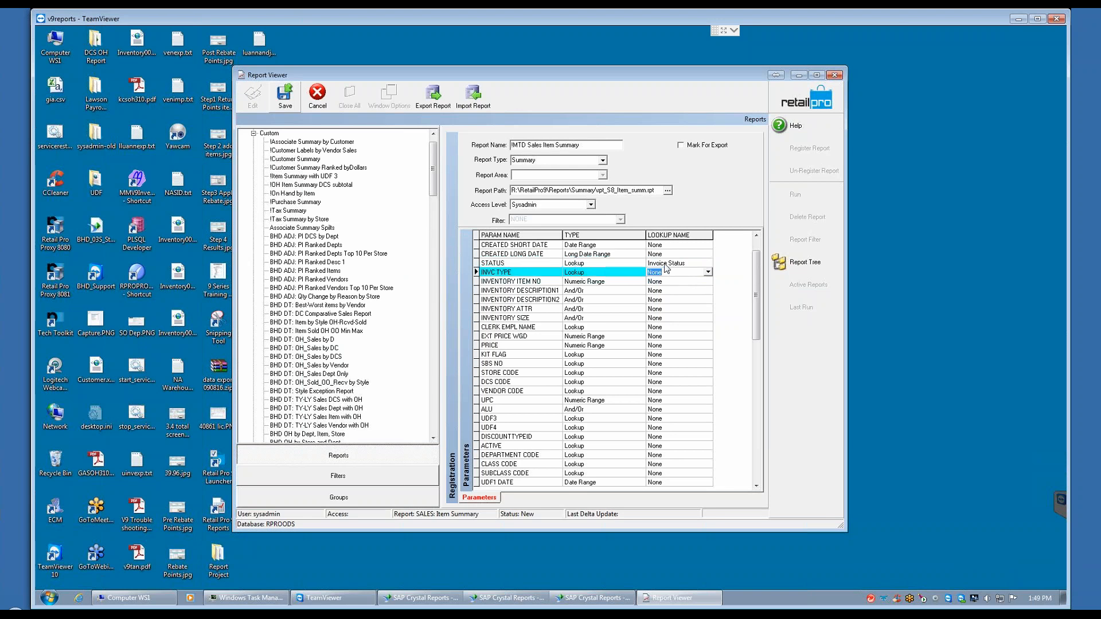
pyautogui.write('inoiv')
pyautogui.press('BackSpace')
pyautogui.press('BackSpace')
pyautogui.press('BackSpace')
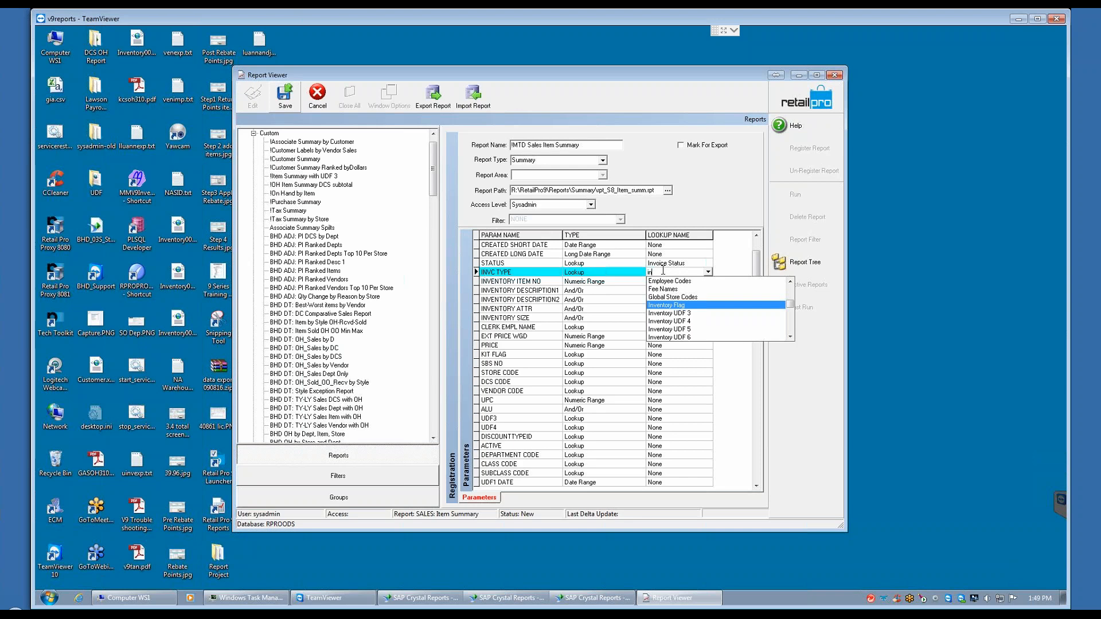
pyautogui.write('voice Status')
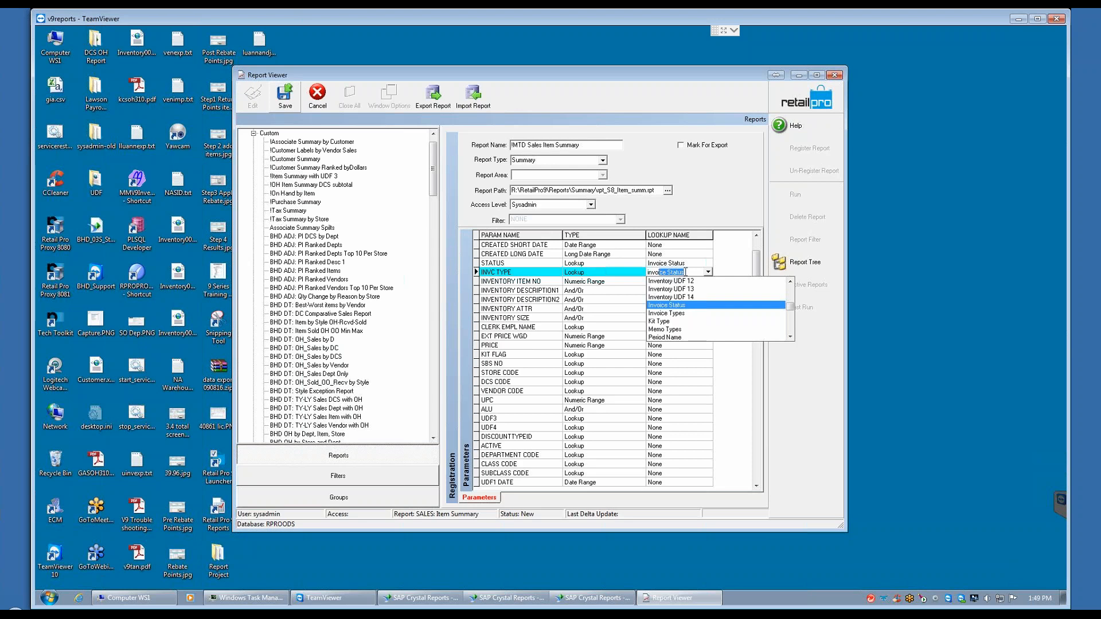
pyautogui.click(673, 314)
# Step: Assign the Employee Names lookup to the CLERK EMPL NAME parameter
pyautogui.click(668, 330)
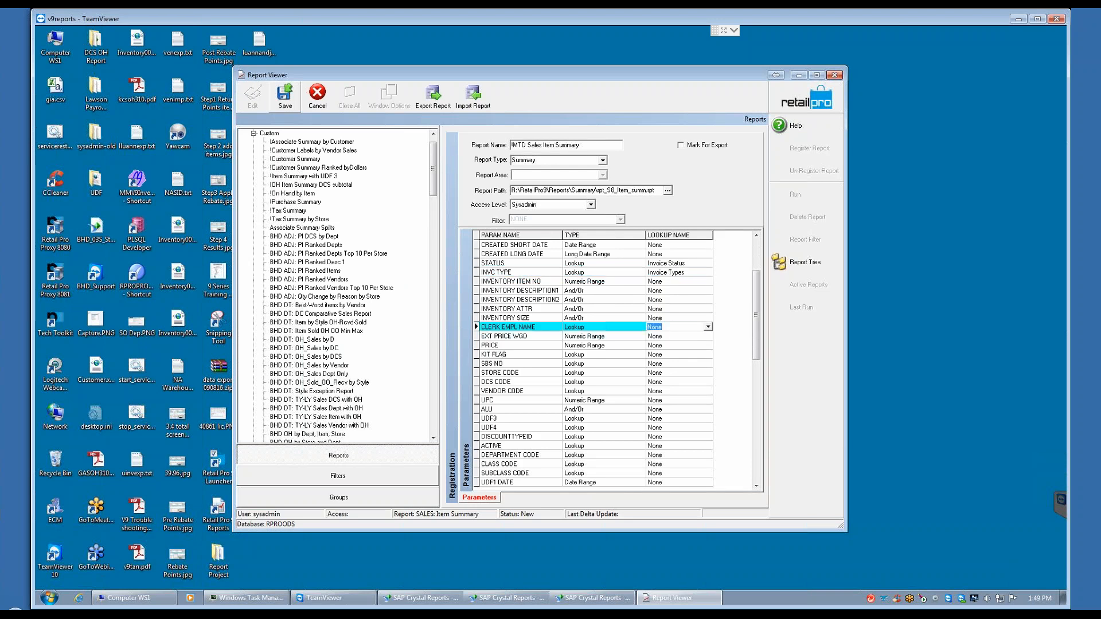
pyautogui.write('emp')
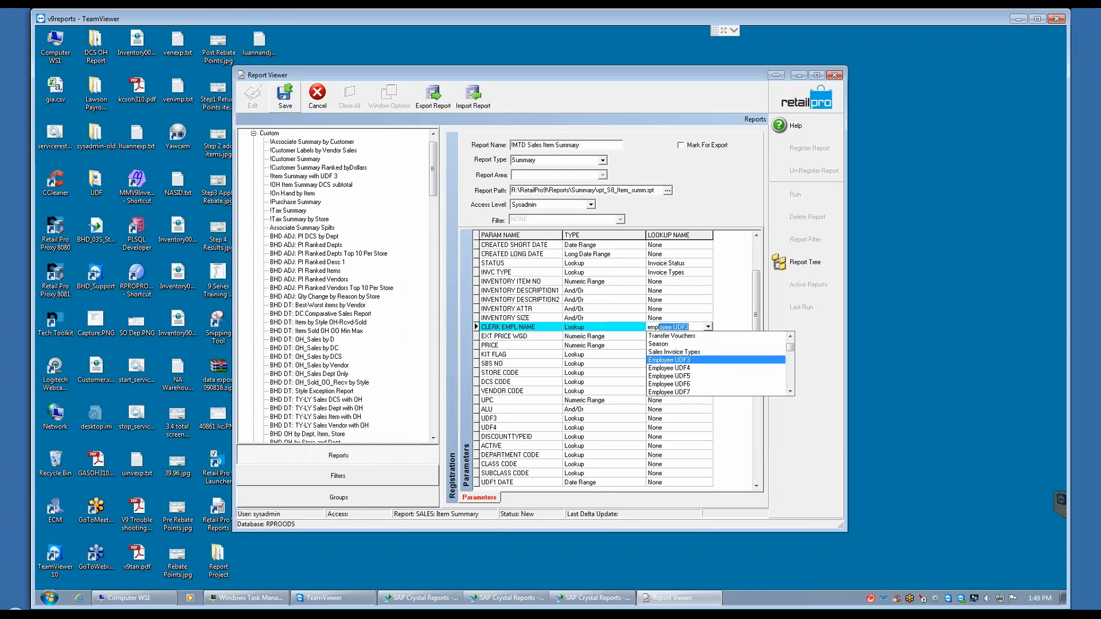
pyautogui.write('loyee')
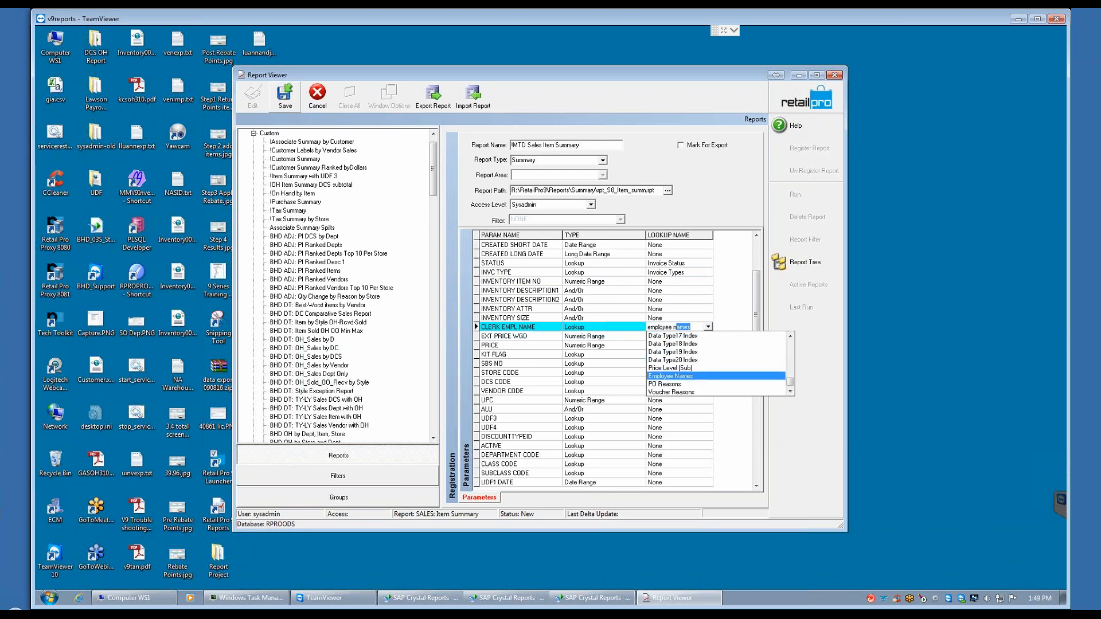
pyautogui.click(652, 363)
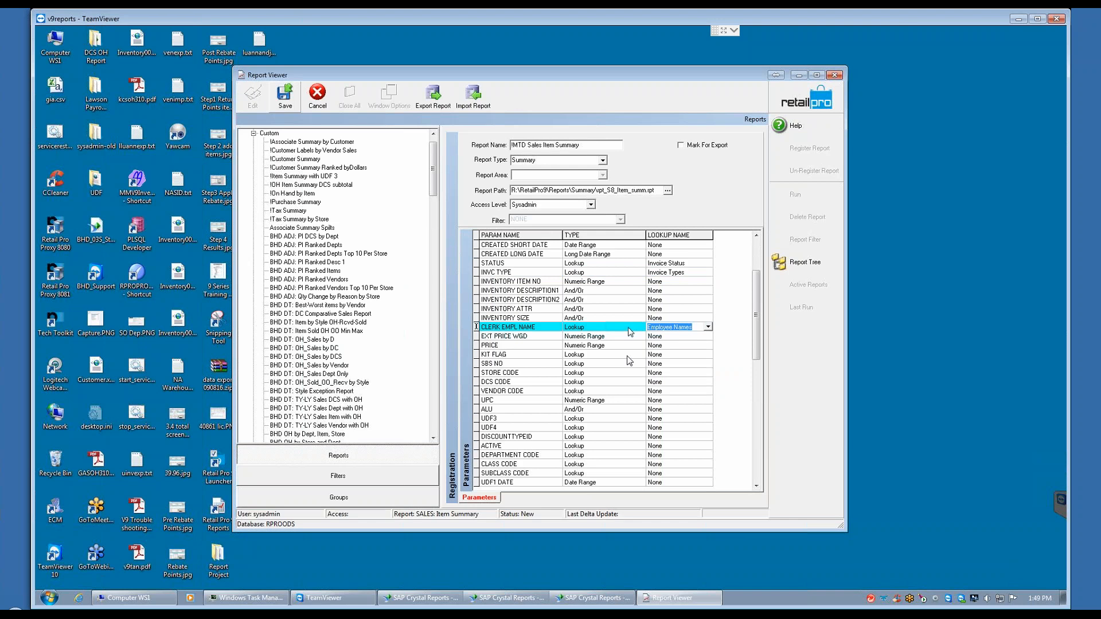
pyautogui.click(669, 327)
# Step: Set the lookup name of KIT FLAG to Kit Type and that of SBS NO to Subsidiaries
pyautogui.click(659, 354)
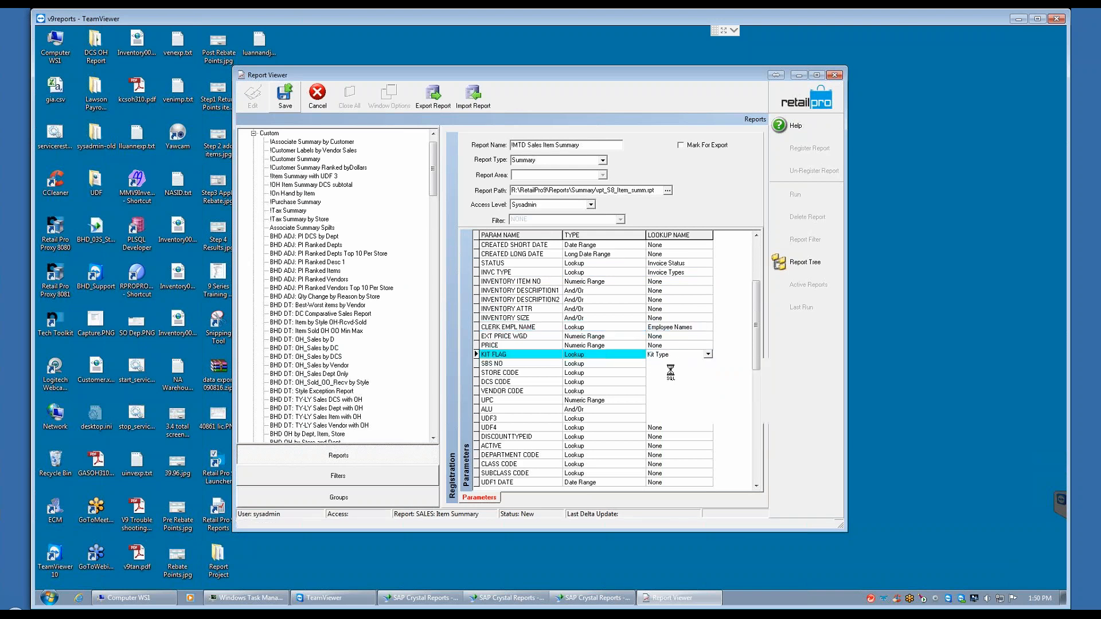
pyautogui.click(635, 362)
pyautogui.click(708, 364)
pyautogui.click(665, 396)
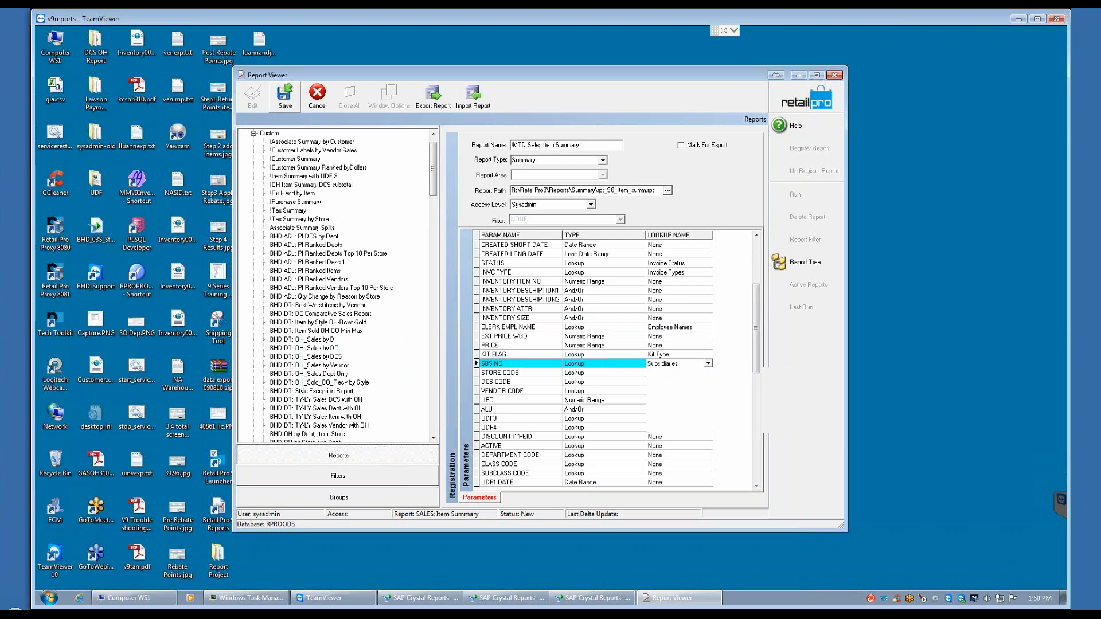
# Step: Set the lookup name of STORE CODE to Store Codes and that of DCS CODE to DCS Codes
pyautogui.click(658, 373)
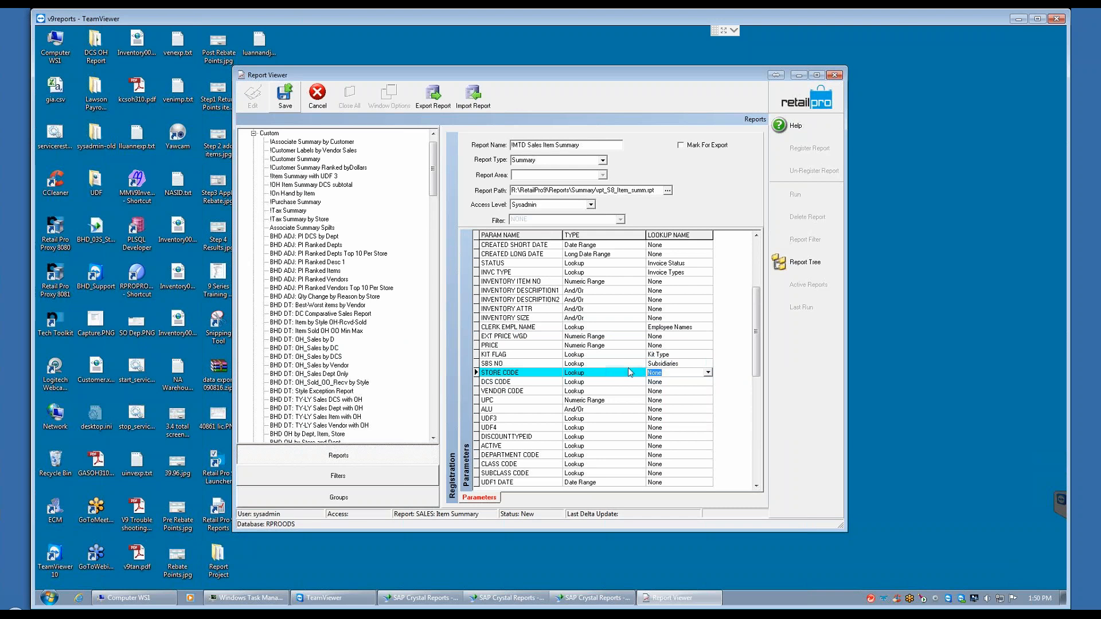
pyautogui.write('store Codes')
pyautogui.press('Return')
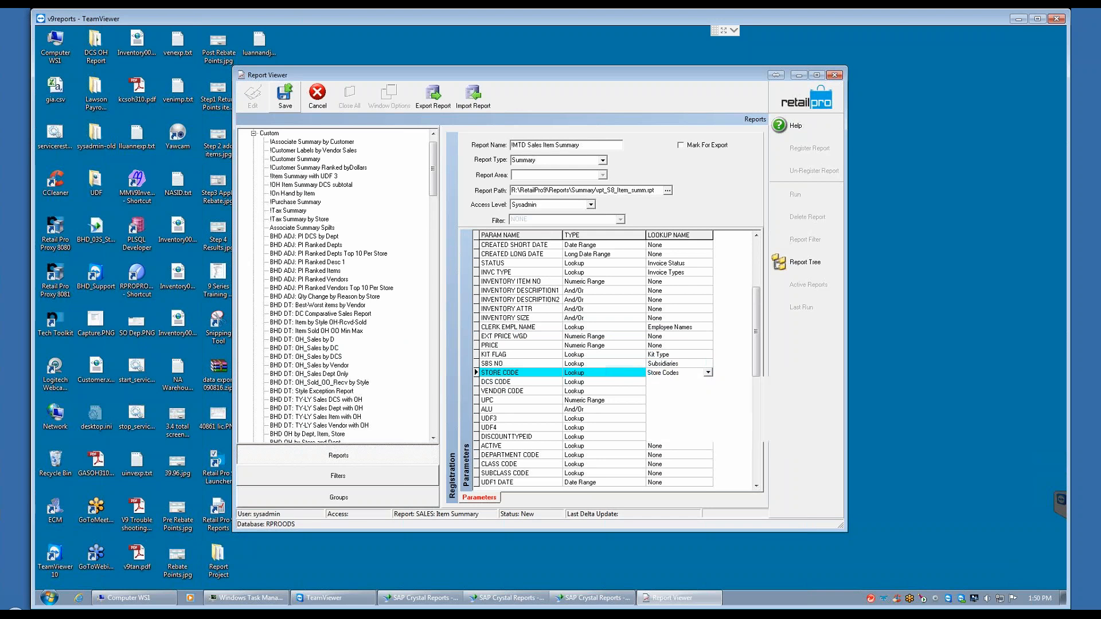
pyautogui.click(648, 381)
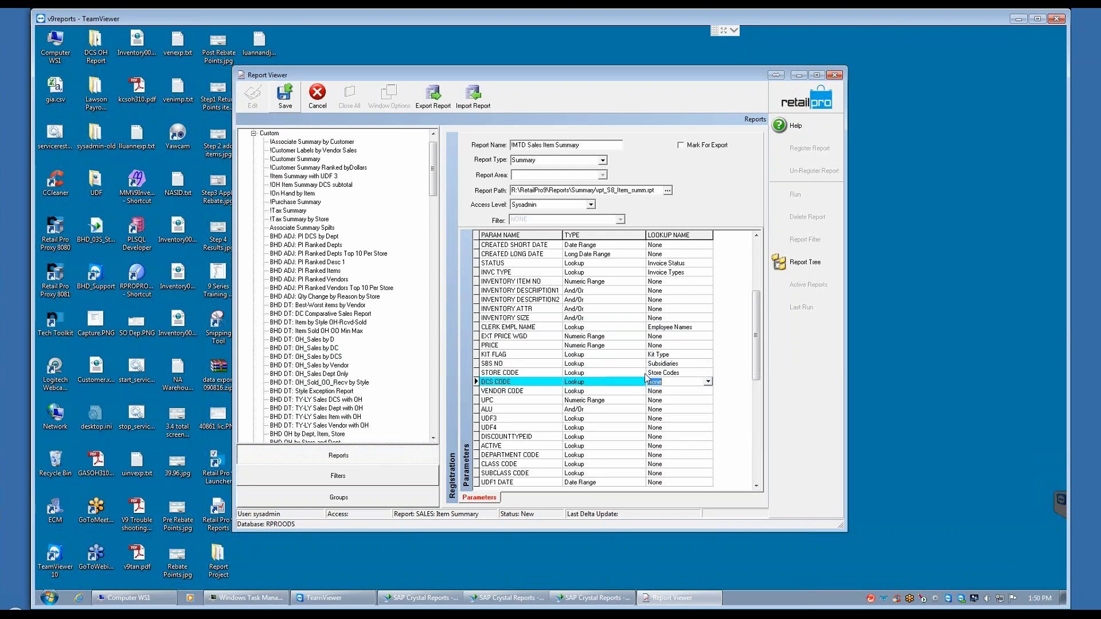
pyautogui.write('dcs')
pyautogui.press('Return')
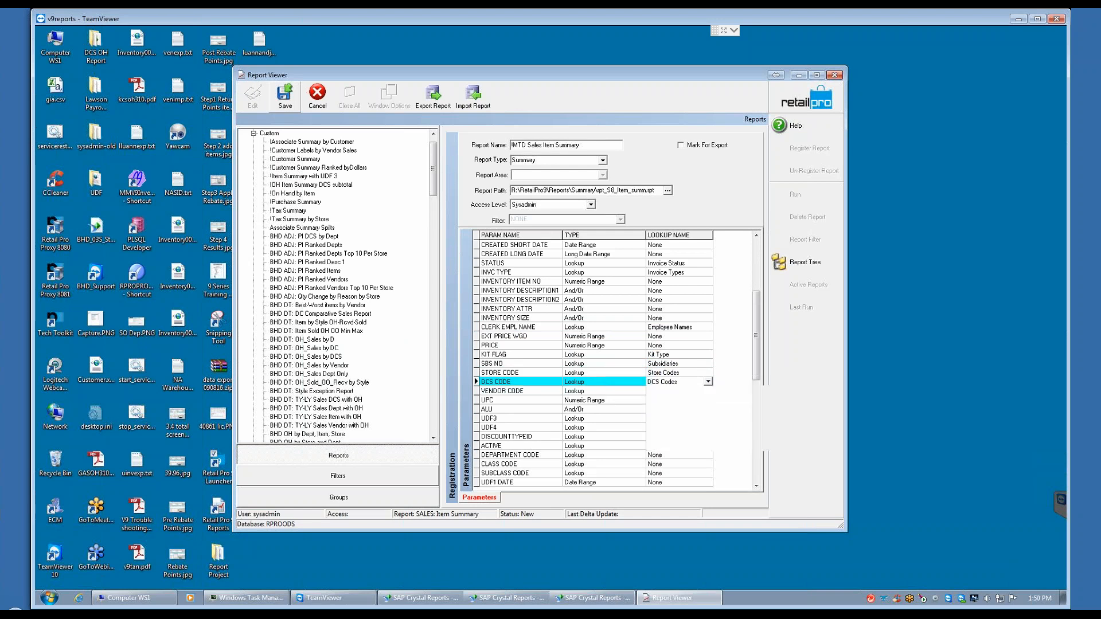
# Step: Assign the Vendor Codes lookup to the VENDOR CODE parameter
pyautogui.click(665, 390)
pyautogui.write('vendor')
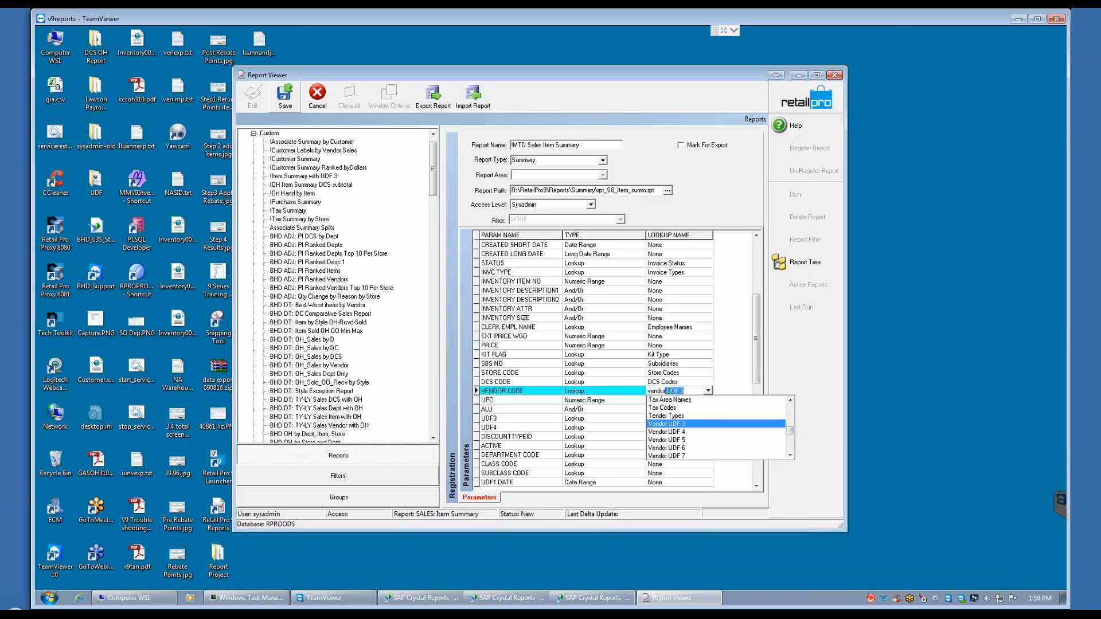
pyautogui.write(' c')
pyautogui.press('Return')
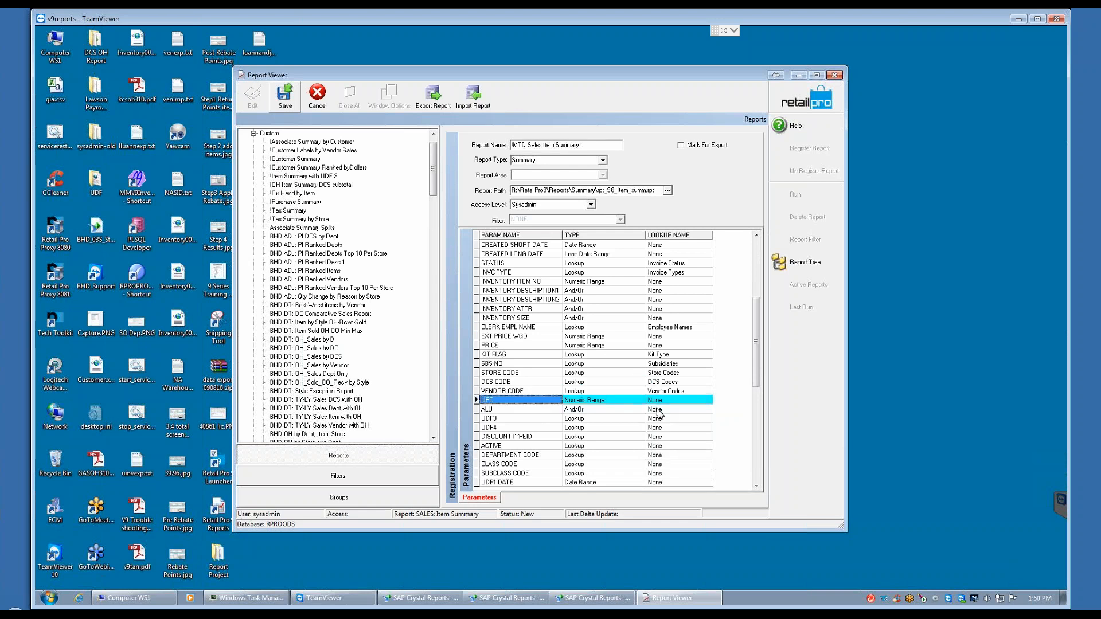
# Step: Set the lookup names of the UDF3 and UDF4 parameters to Inventory UDF 3 and Inventory UDF 4
pyautogui.moveTo(757, 365); pyautogui.dragTo(756, 473)
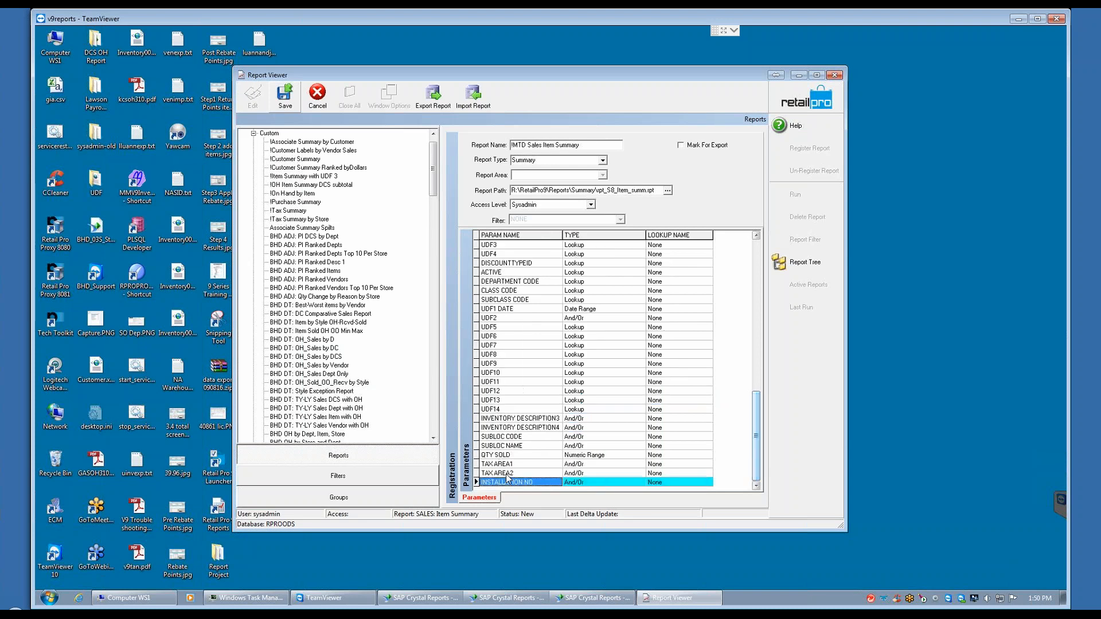
pyautogui.click(669, 246)
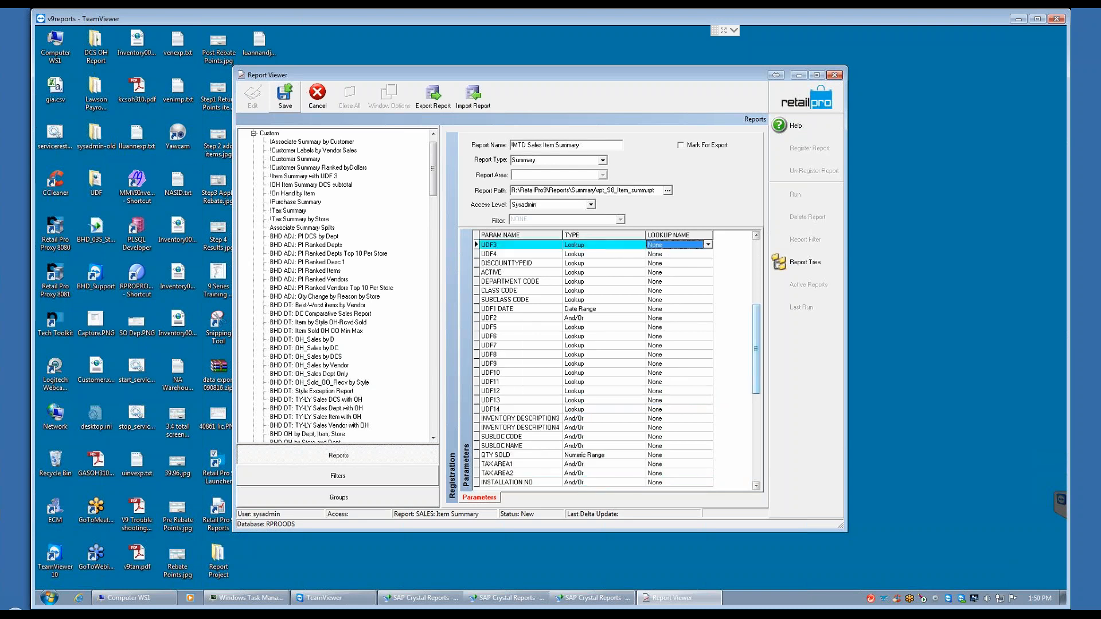
pyautogui.write('in')
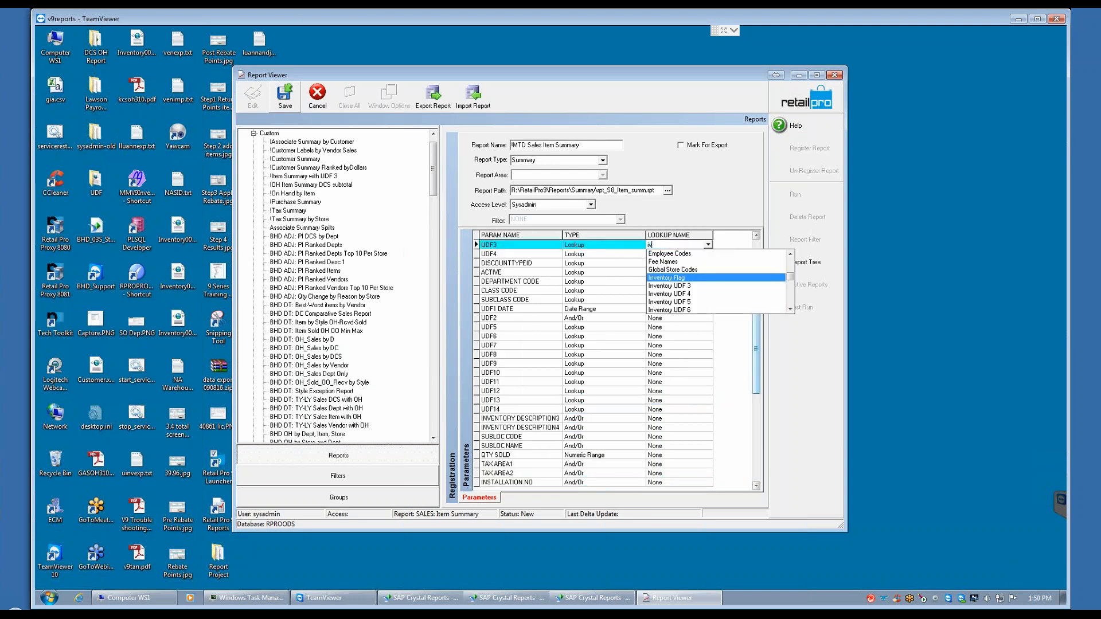
pyautogui.click(660, 285)
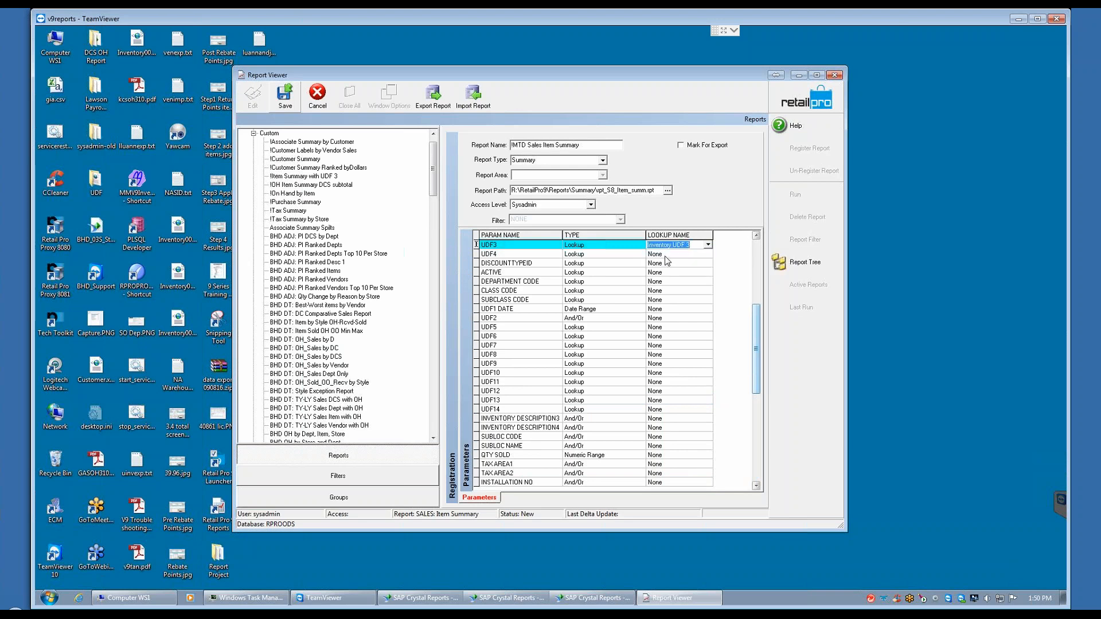
pyautogui.click(665, 254)
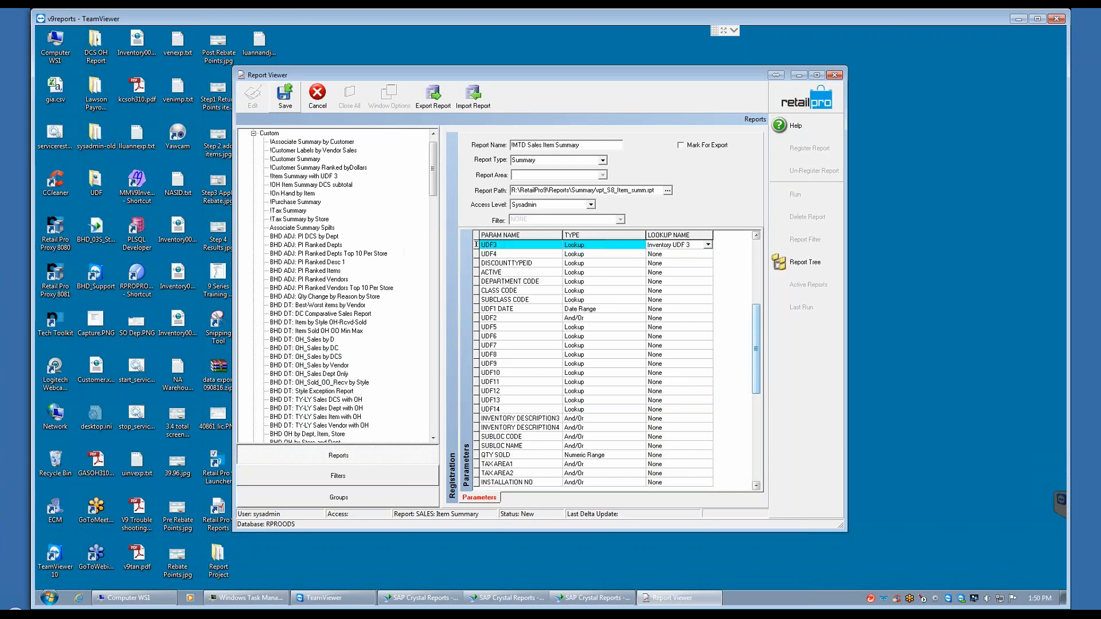
pyautogui.click(665, 254)
pyautogui.write('x')
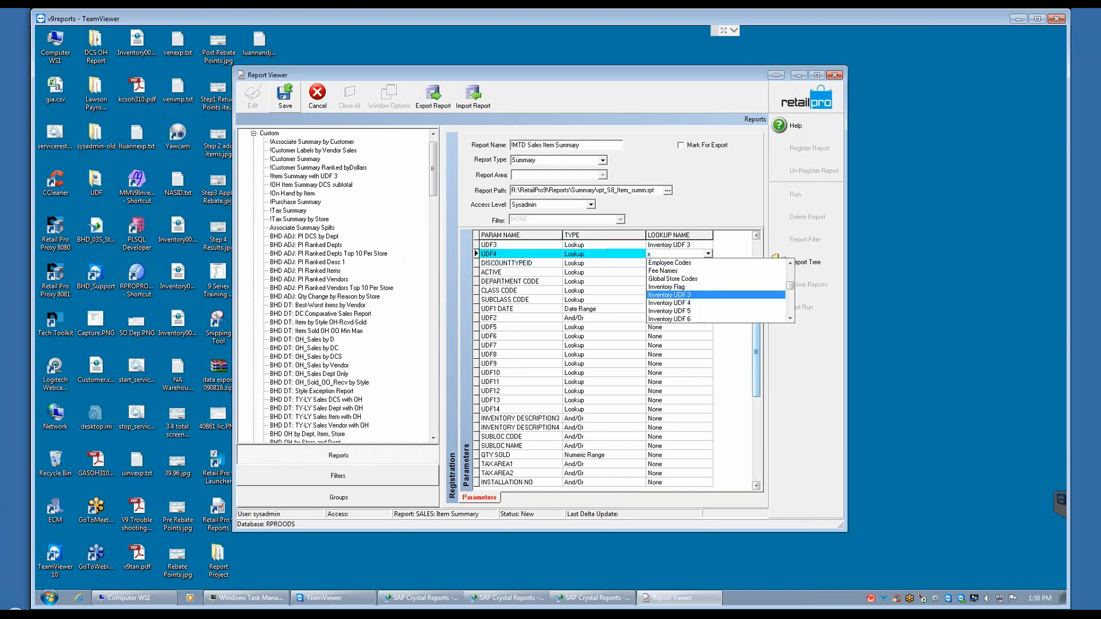
pyautogui.press('Down')
pyautogui.press('Return')
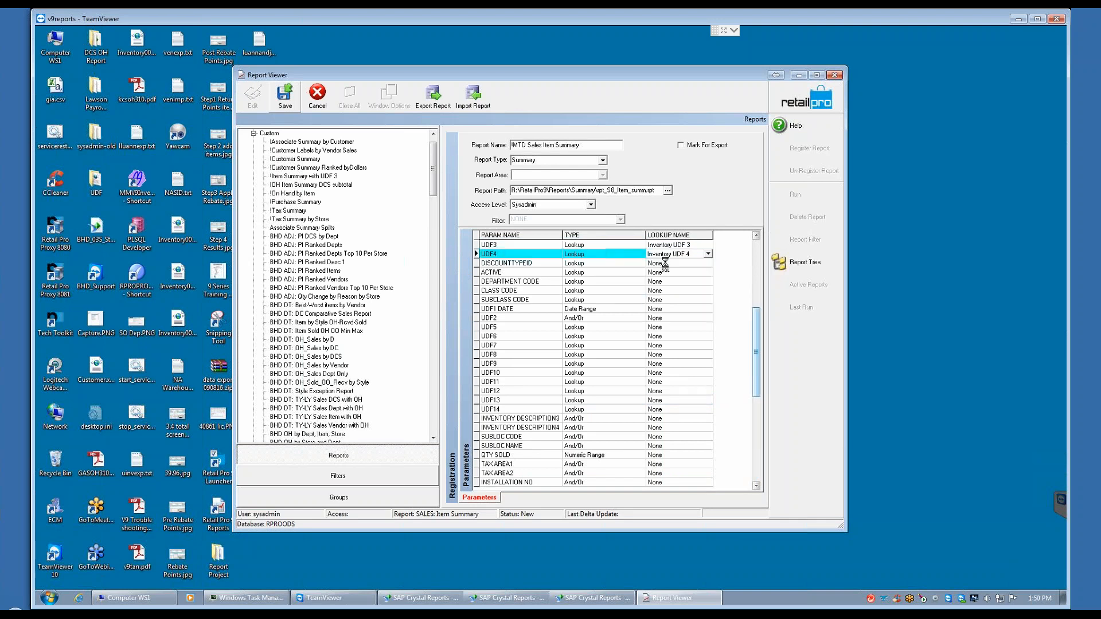
# Step: Assign the Inventory UDF 5 lookup to the UDF5 parameter
pyautogui.click(668, 327)
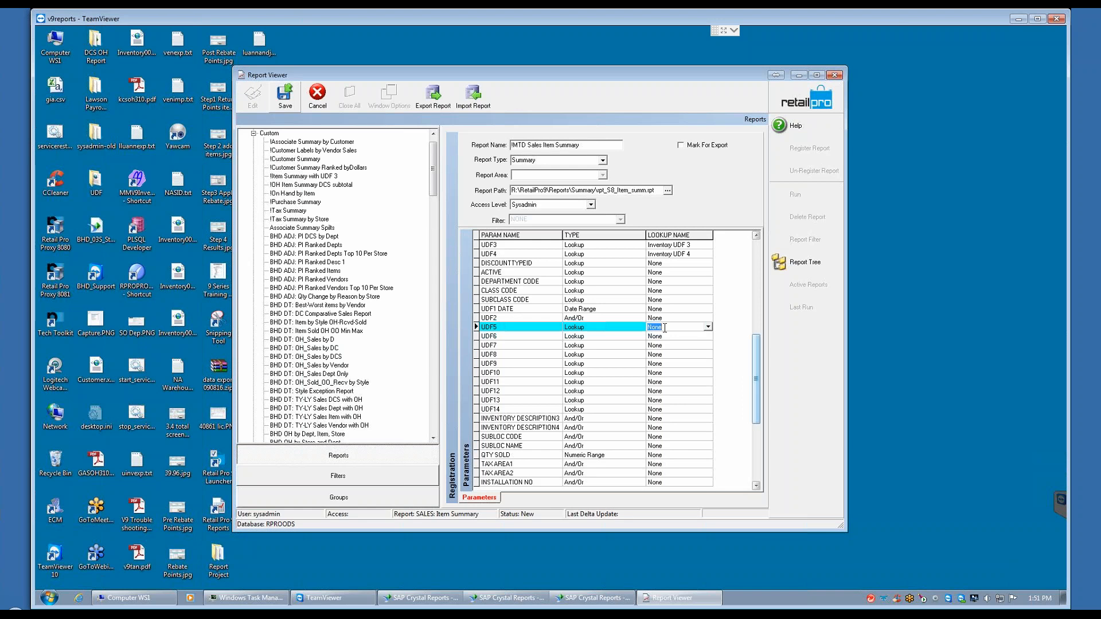
pyautogui.write('x')
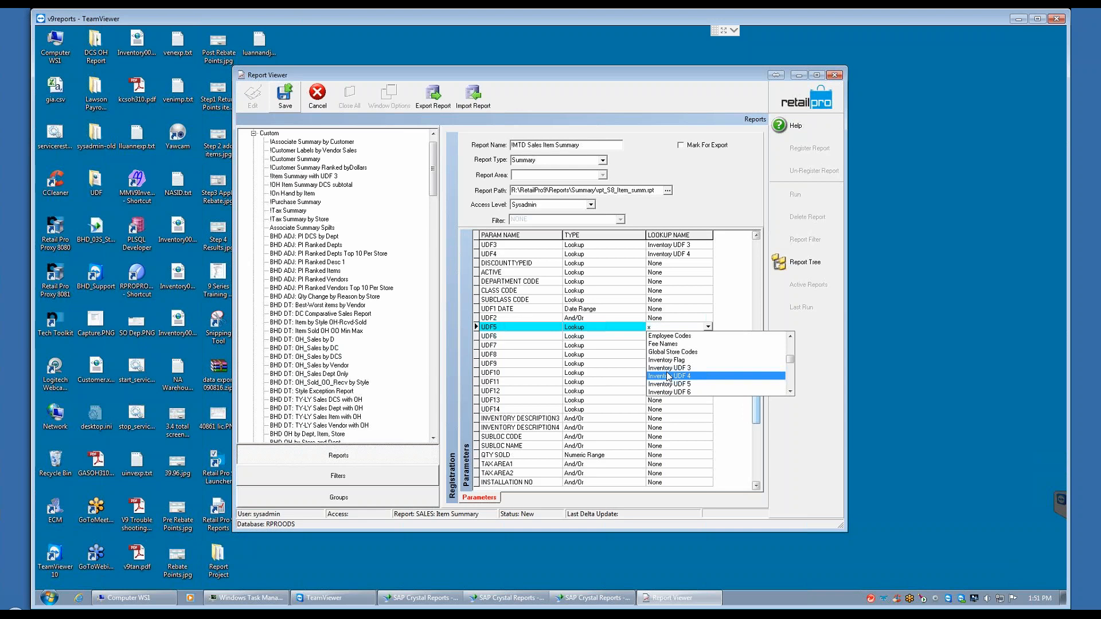
pyautogui.press('Down')
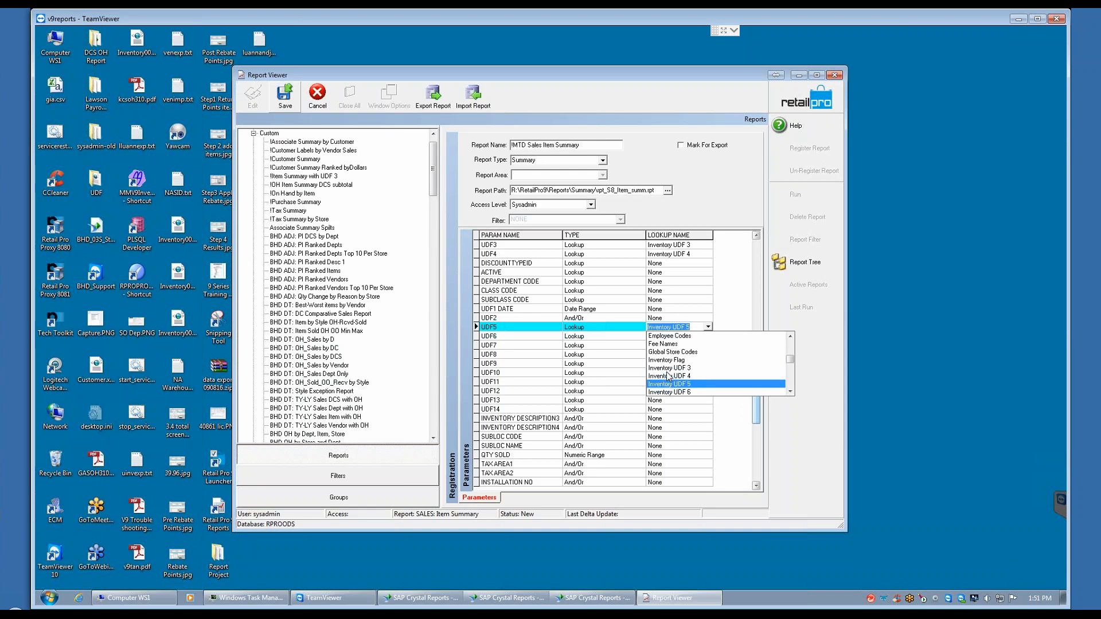
pyautogui.press('Return')
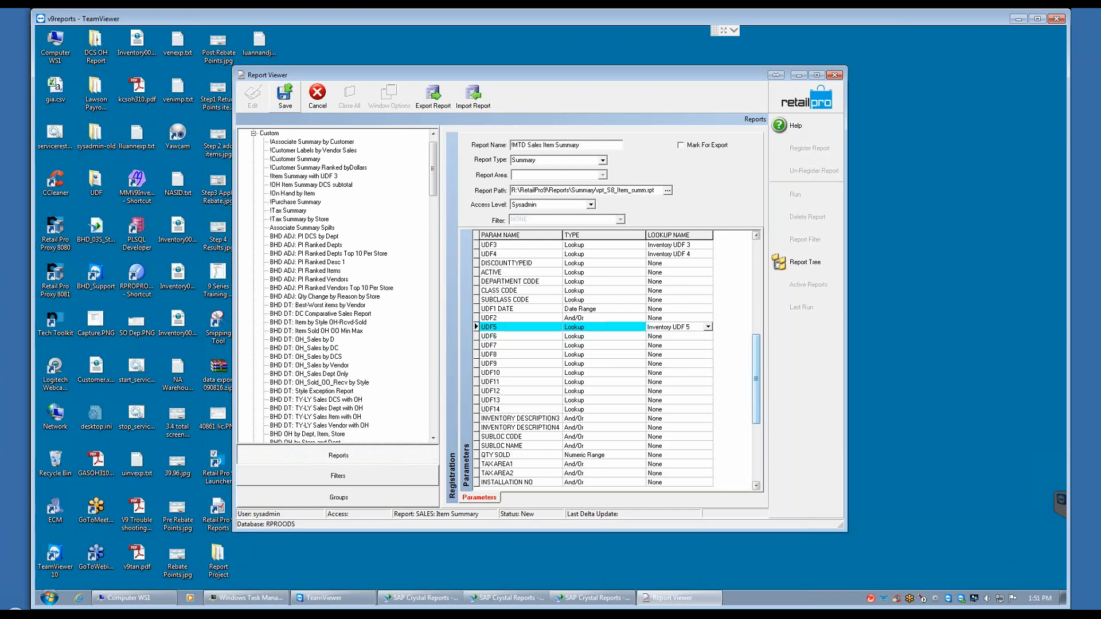
# Step: Assign the Inventory UDF 6 lookup to the UDF6 parameter
pyautogui.press('Tab')
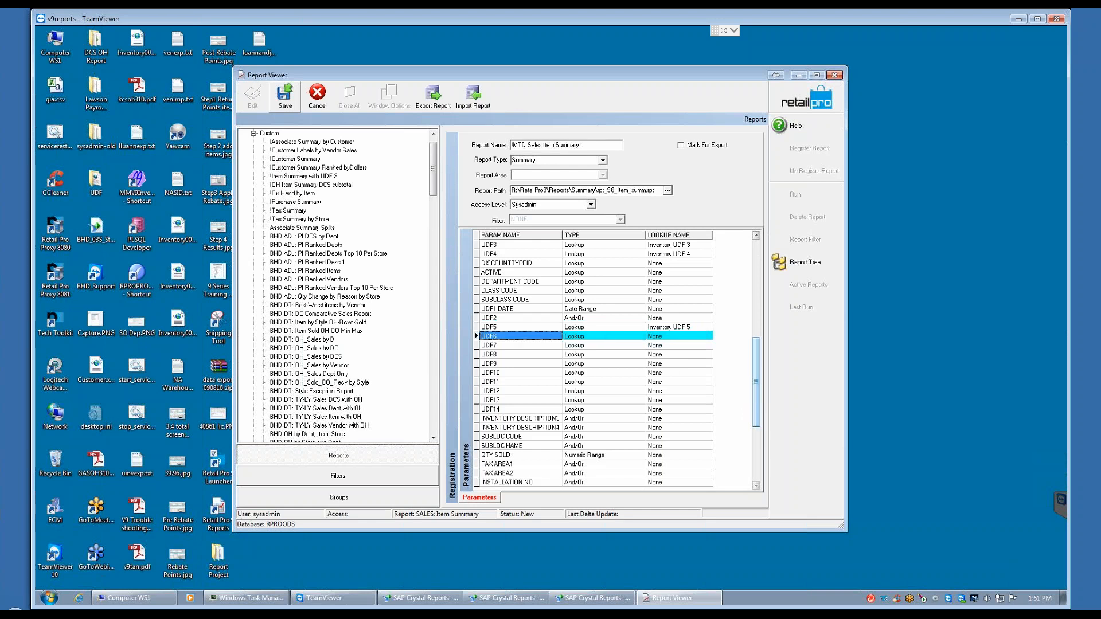
pyautogui.press('Tab')
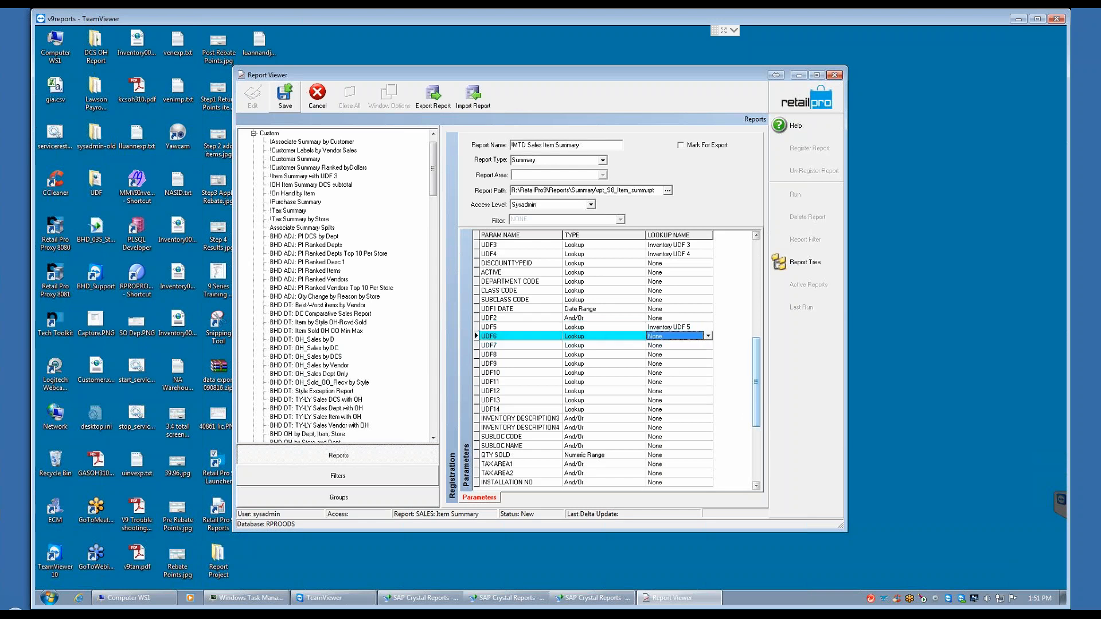
pyautogui.click(670, 337)
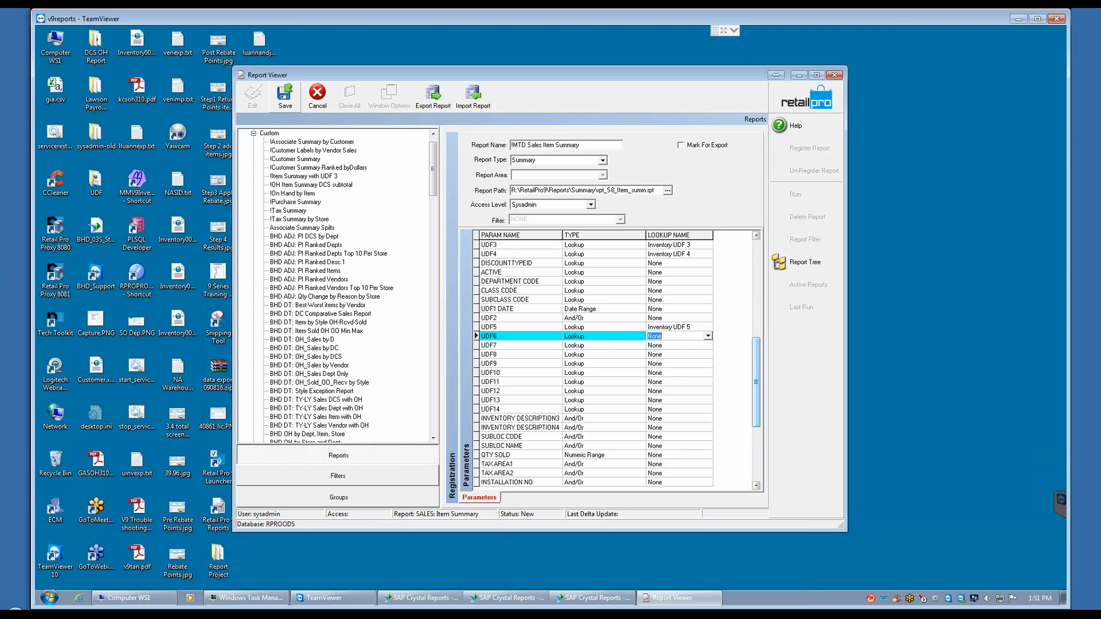
pyautogui.write('i')
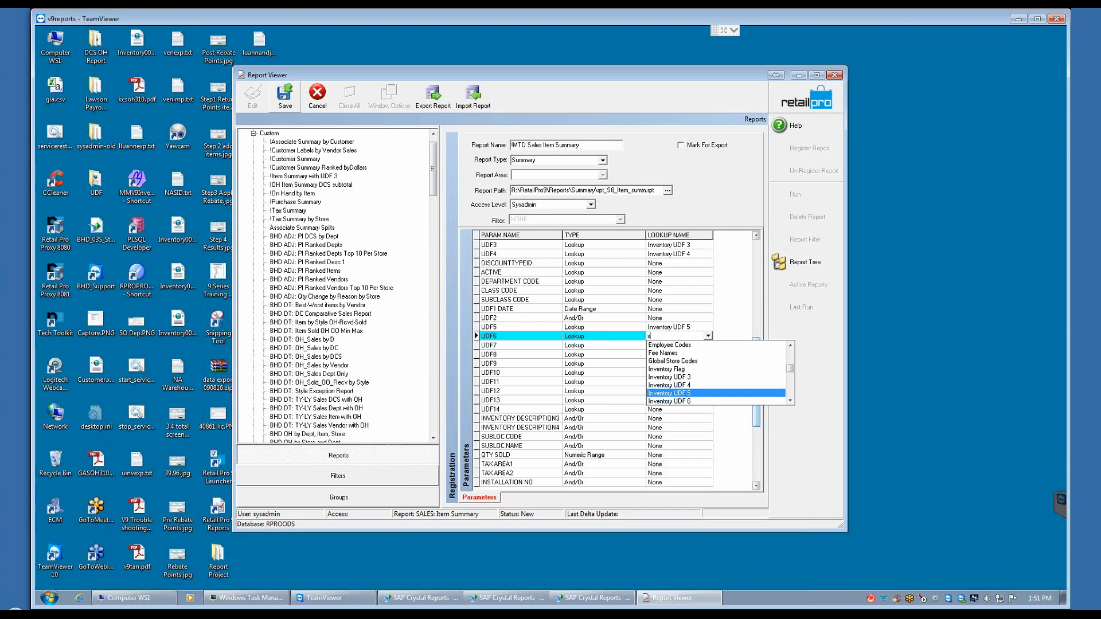
pyautogui.press('Down')
pyautogui.press('Return')
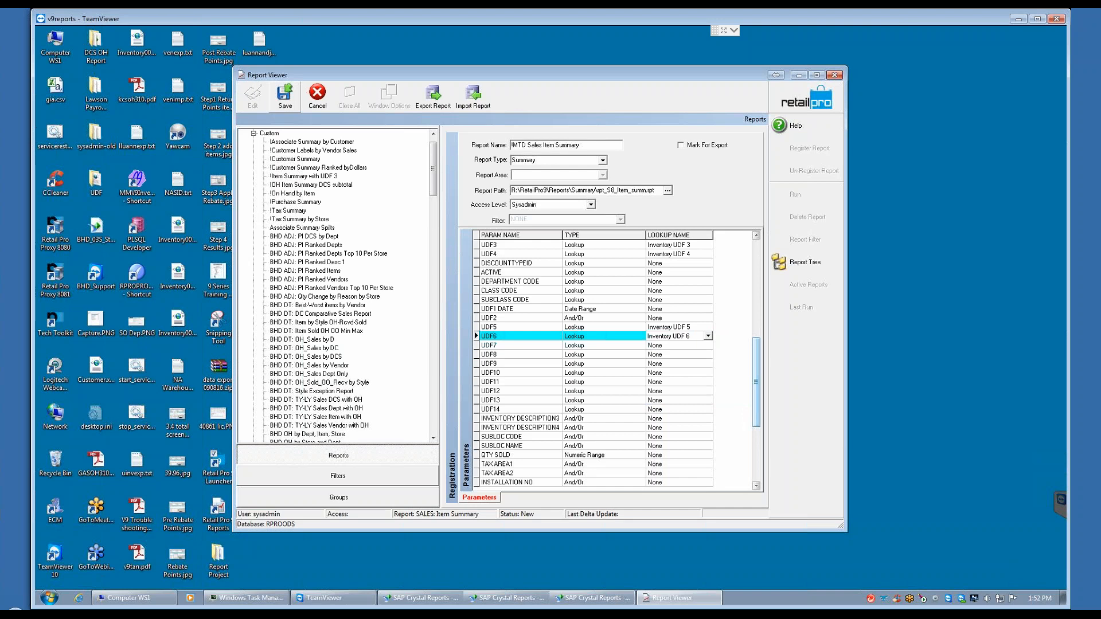
# Step: Assign the Inventory UDF 7 lookup to the UDF7 parameter
pyautogui.press('Tab')
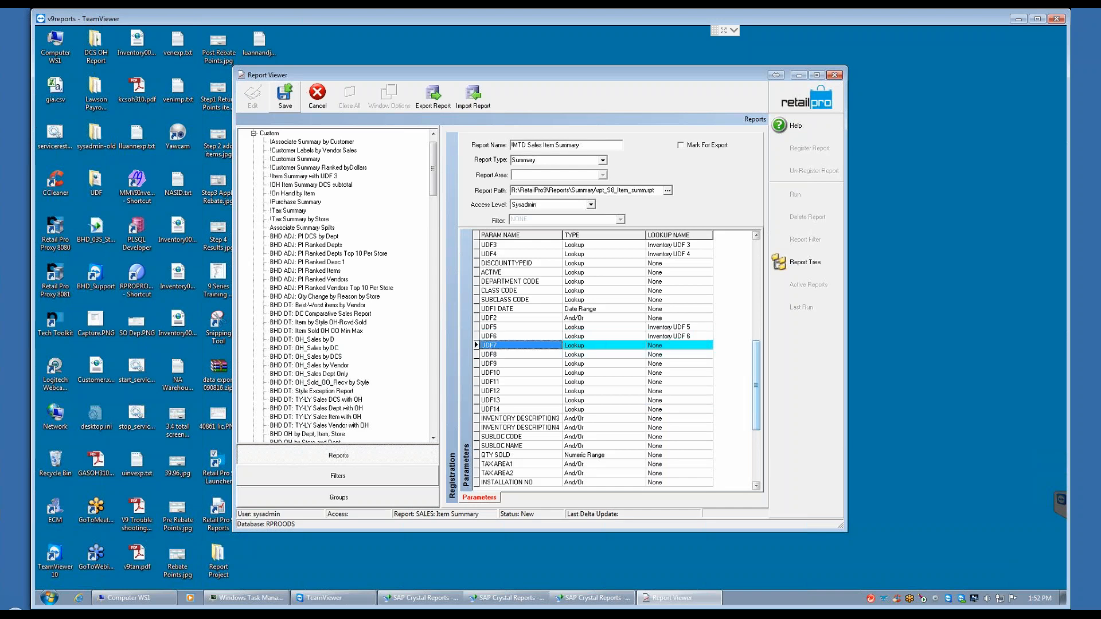
pyautogui.press('Tab')
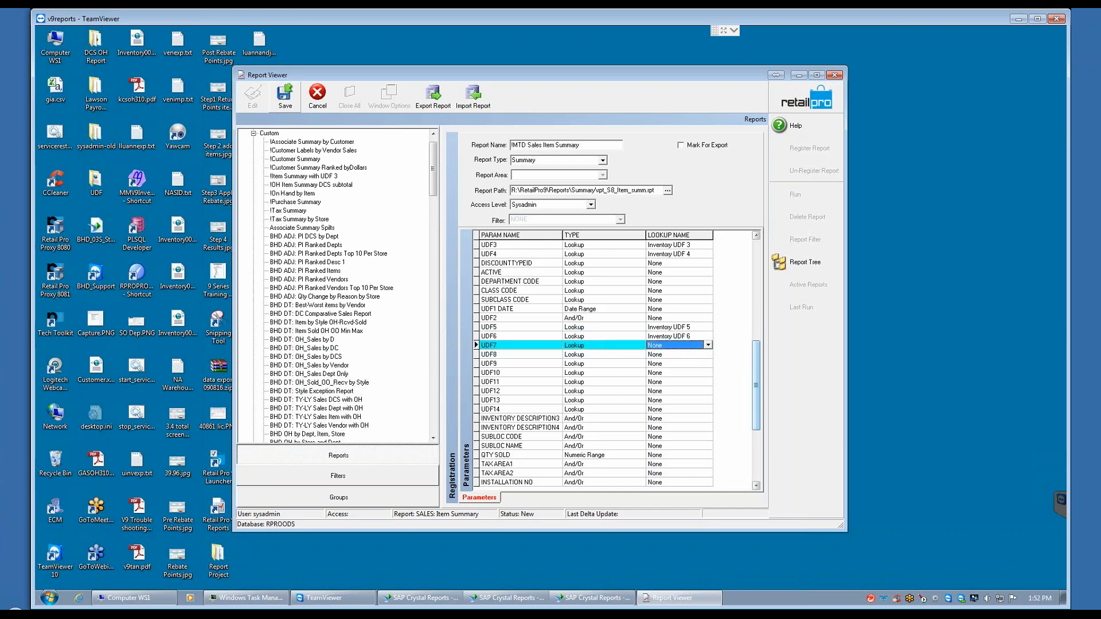
pyautogui.click(667, 344)
pyautogui.click(708, 345)
pyautogui.click(673, 382)
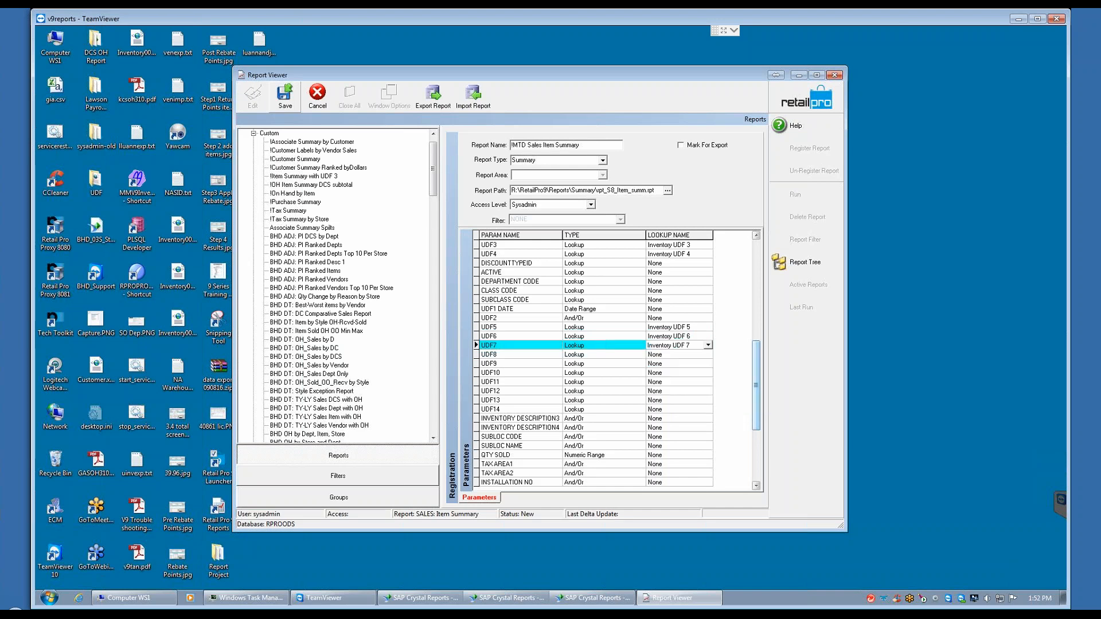
# Step: Set the lookup names of the UDF8 and UDF9 parameters to Inventory UDF 8 and Inventory UDF 9
pyautogui.click(659, 354)
pyautogui.click(659, 355)
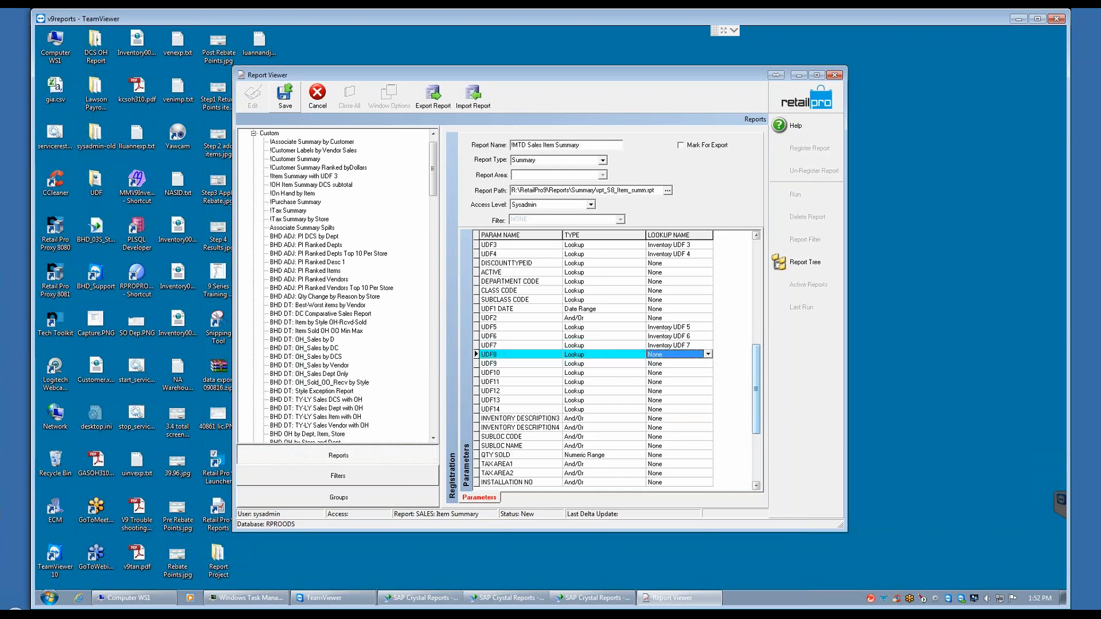
pyautogui.write('x')
pyautogui.press('Down')
pyautogui.press('Return')
pyautogui.click(664, 365)
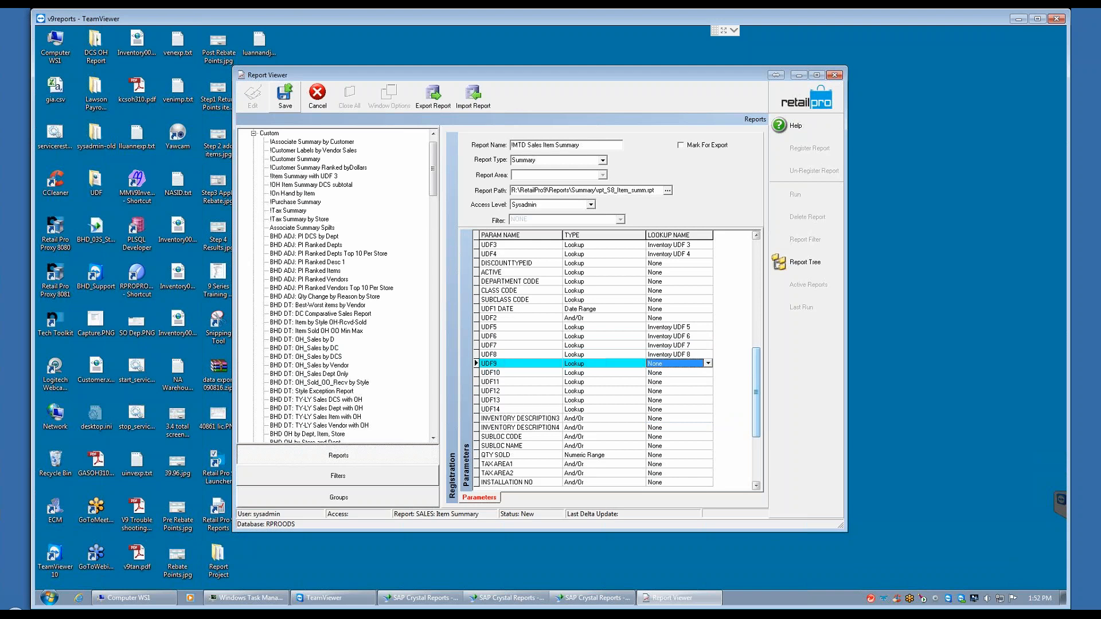
pyautogui.write('x')
pyautogui.press('Down')
pyautogui.press('Return')
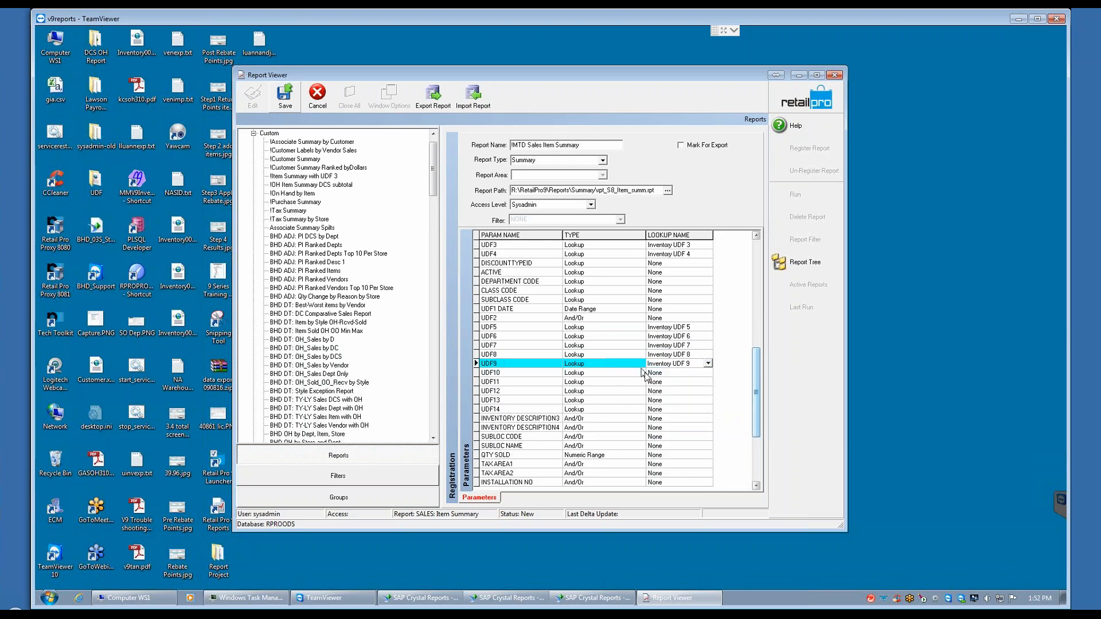
# Step: Set the lookup names of the UDF10 and UDF11 parameters to Inventory UDF 10 and Inventory UDF 11
pyautogui.click(664, 372)
pyautogui.click(708, 373)
pyautogui.click(670, 400)
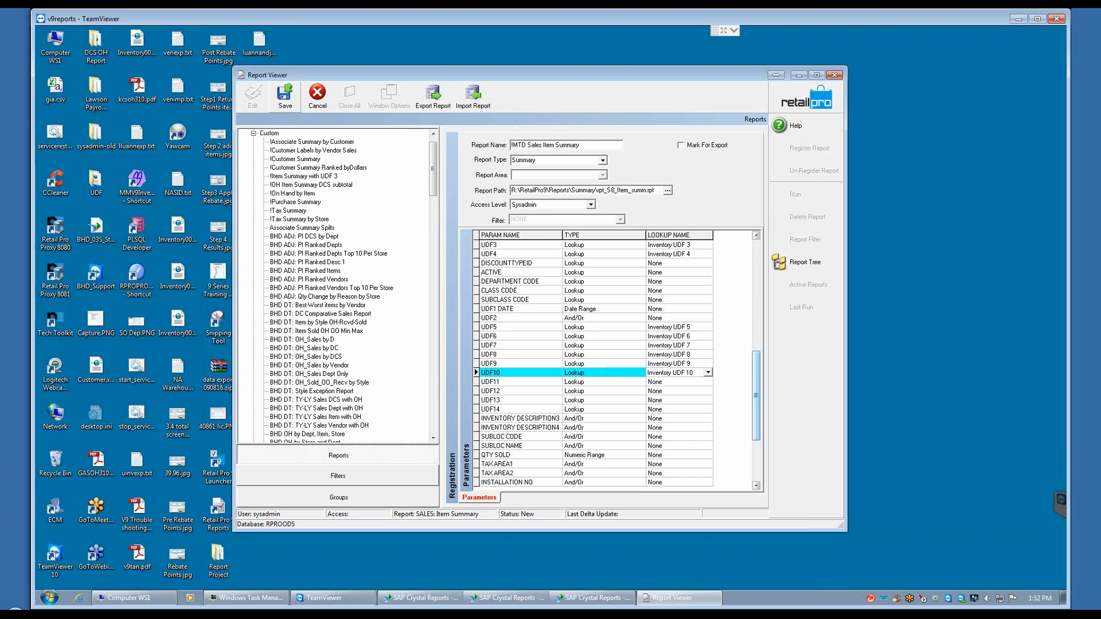
pyautogui.click(658, 381)
pyautogui.click(708, 382)
pyautogui.click(680, 416)
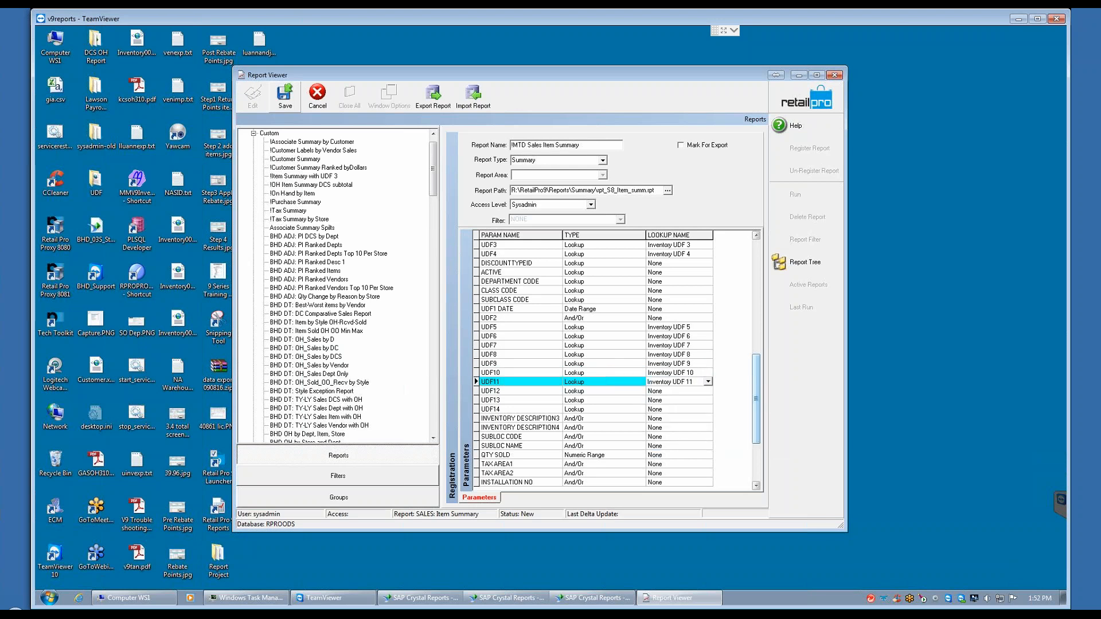
# Step: Set the lookup names of the UDF12 and UDF13 parameters to Inventory UDF 12 and Inventory UDF 13
pyautogui.click(660, 392)
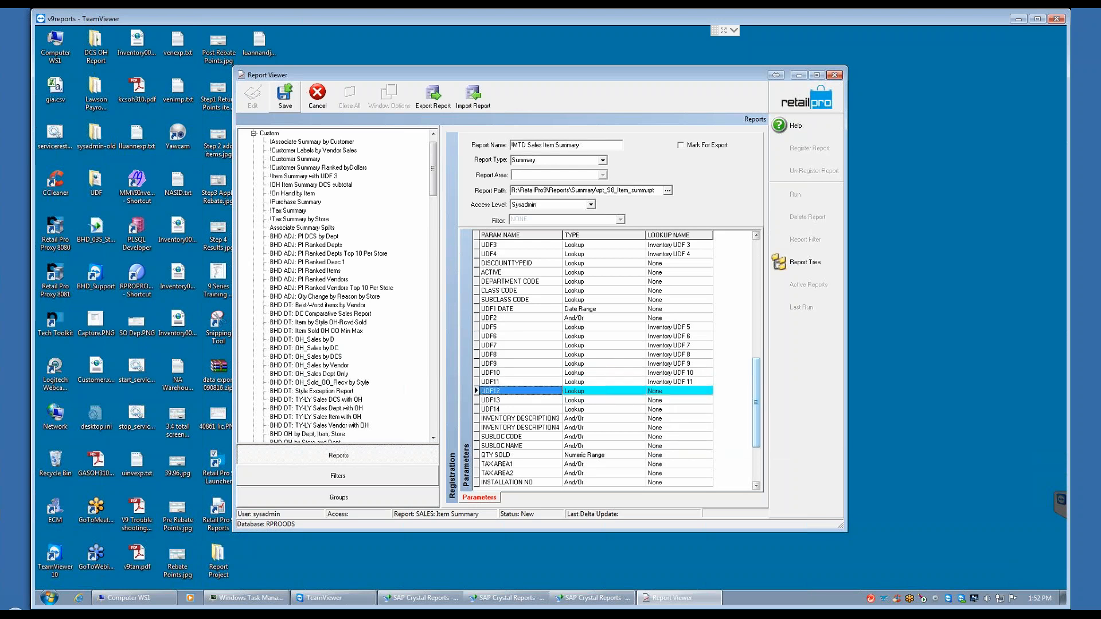
pyautogui.click(708, 390)
pyautogui.click(677, 453)
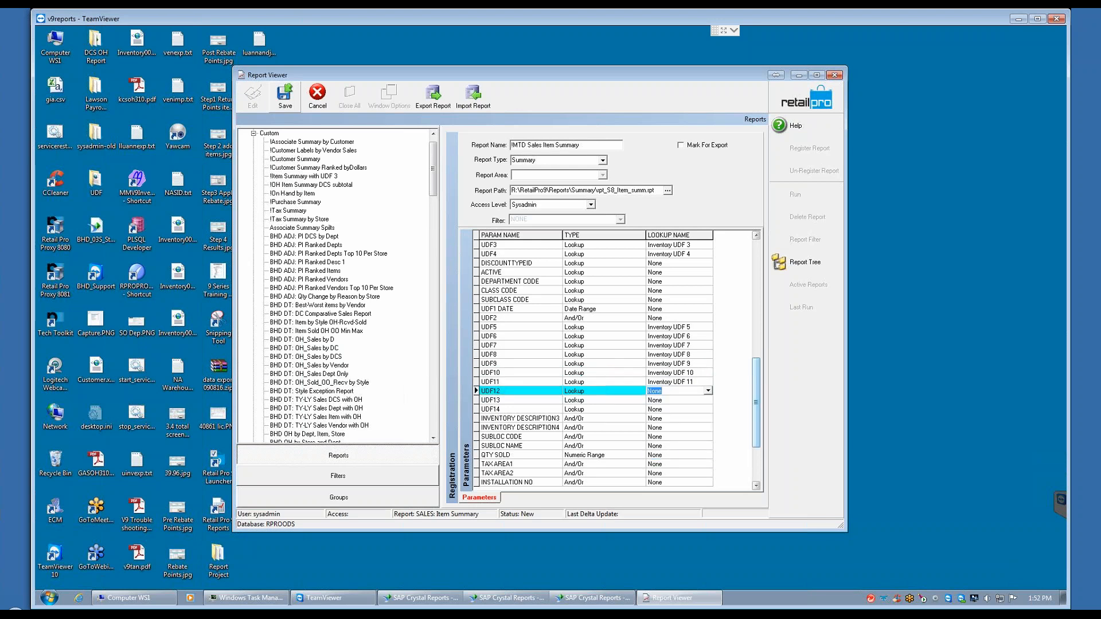
pyautogui.click(658, 400)
pyautogui.click(708, 400)
pyautogui.click(676, 465)
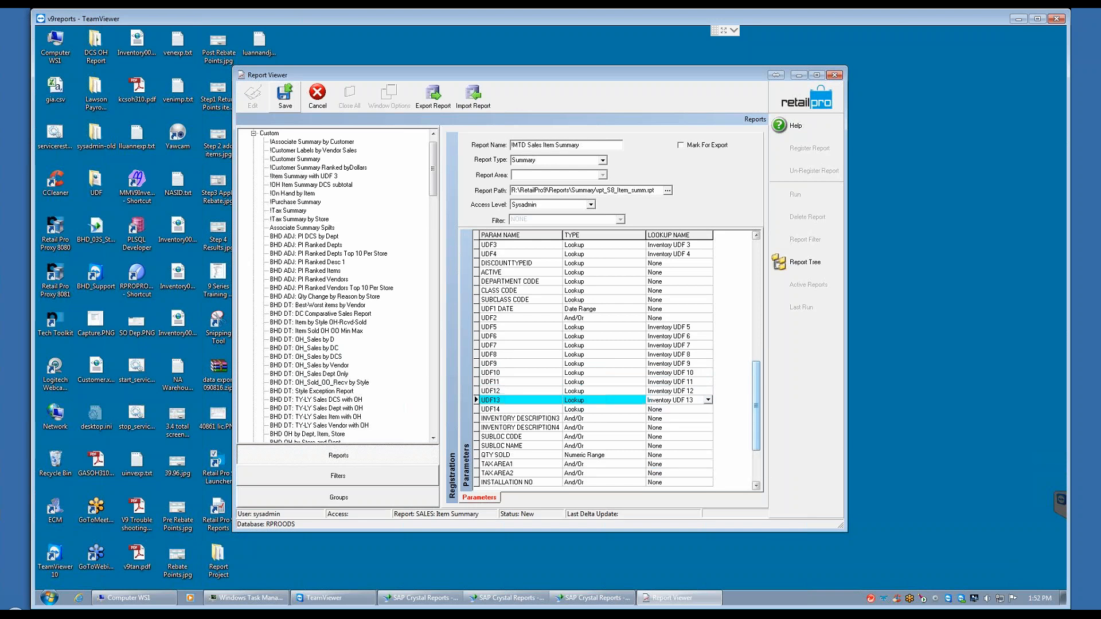
# Step: Assign the Inventory UDF 14 lookup to the UDF14 parameter
pyautogui.click(661, 409)
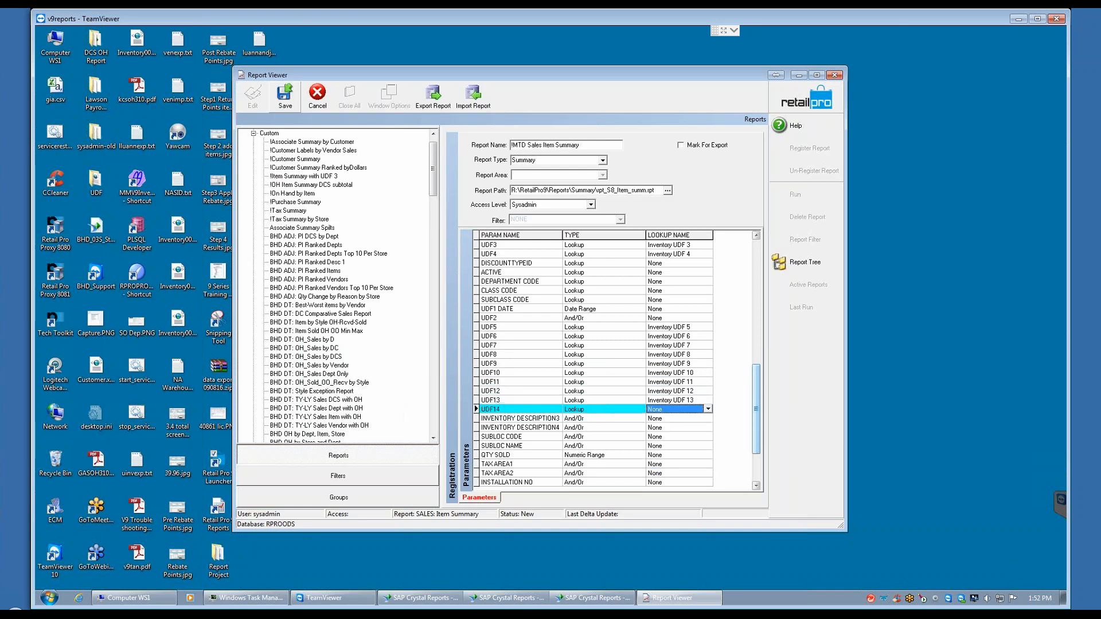
pyautogui.click(708, 409)
pyautogui.click(677, 475)
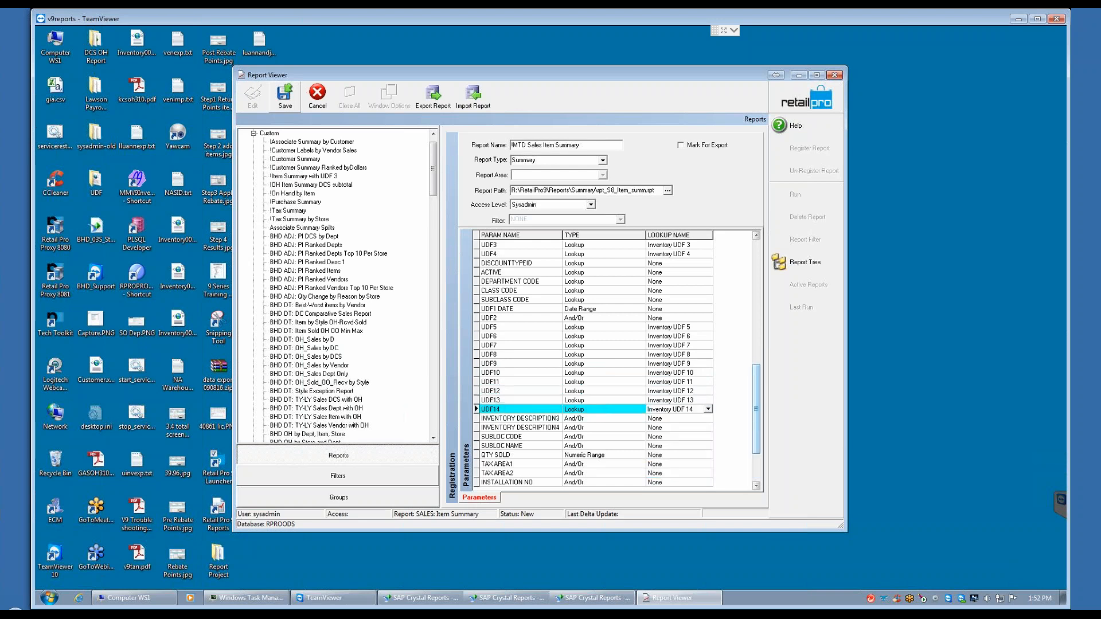
pyautogui.click(658, 419)
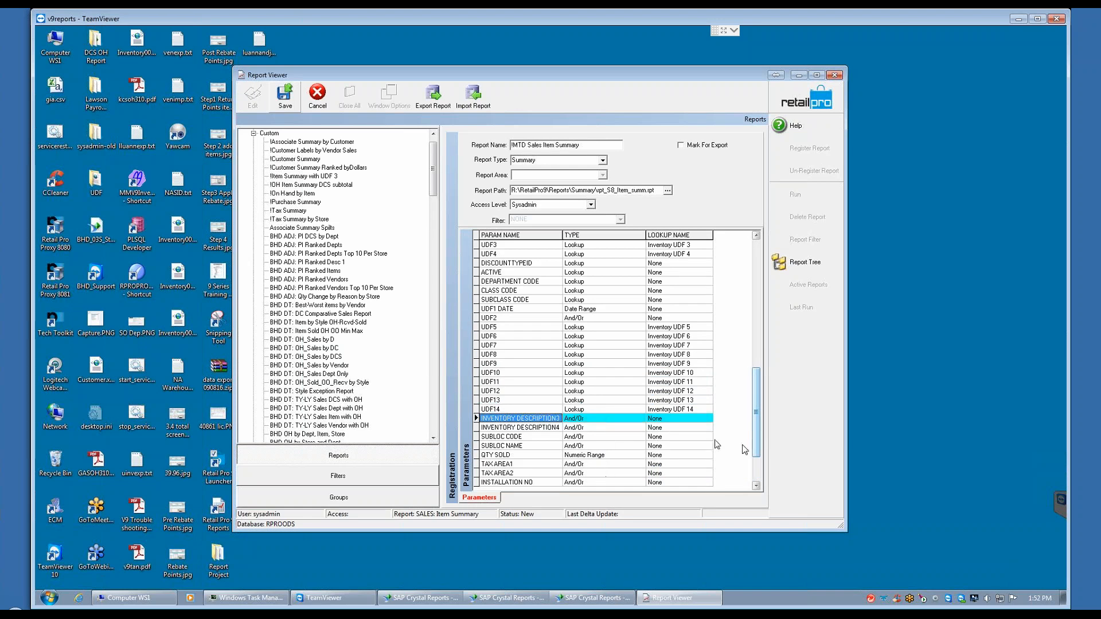
# Step: Check the remaining parameters and try to save the report registration
pyautogui.moveTo(758, 445); pyautogui.dragTo(760, 484)
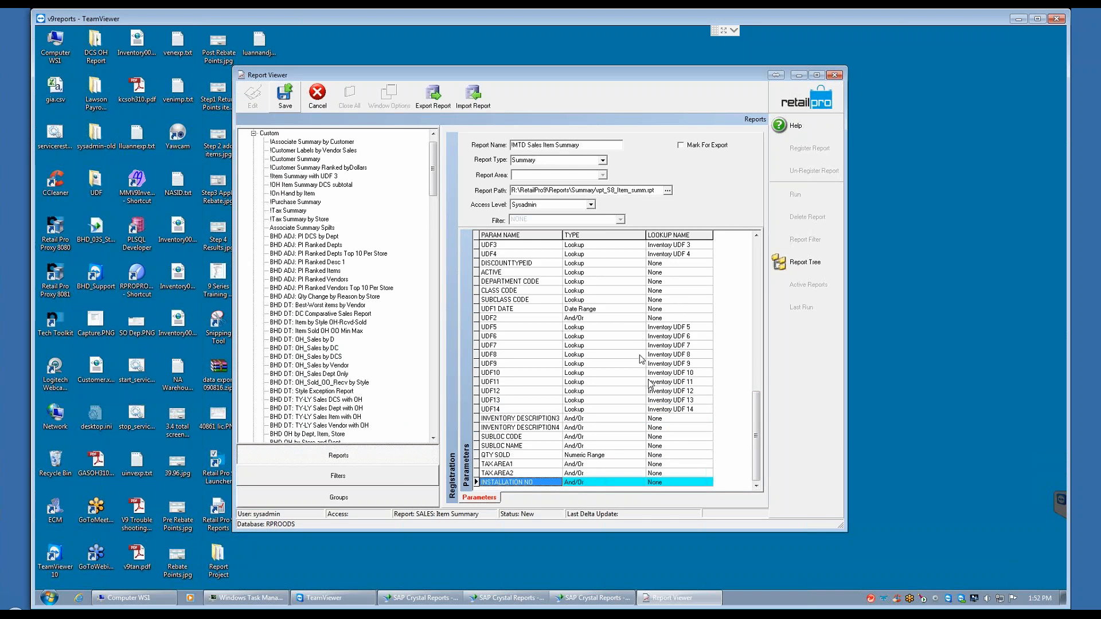
pyautogui.click(679, 254)
pyautogui.click(697, 254)
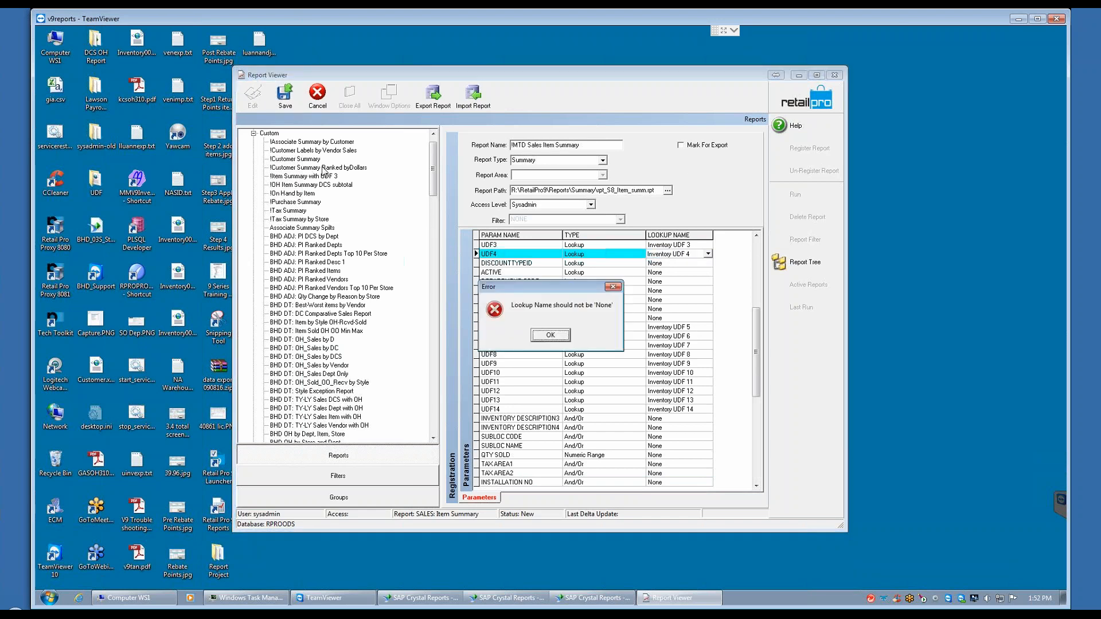
pyautogui.click(547, 335)
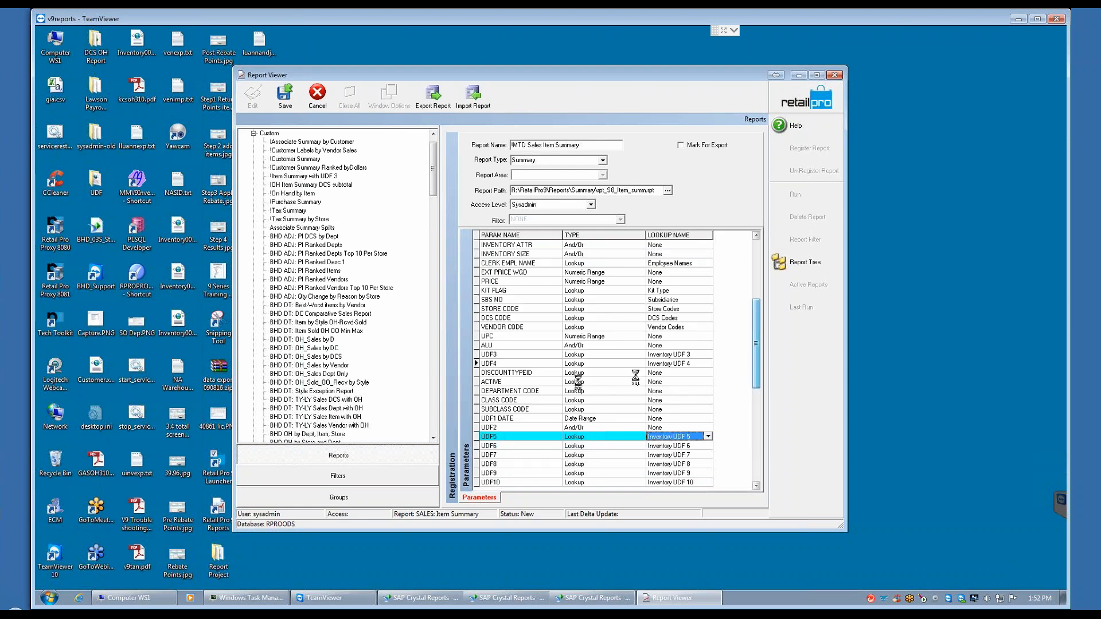
# Step: Assign the Discount Reasons lookup to the DISCOUNTTYPEID parameter
pyautogui.click(667, 373)
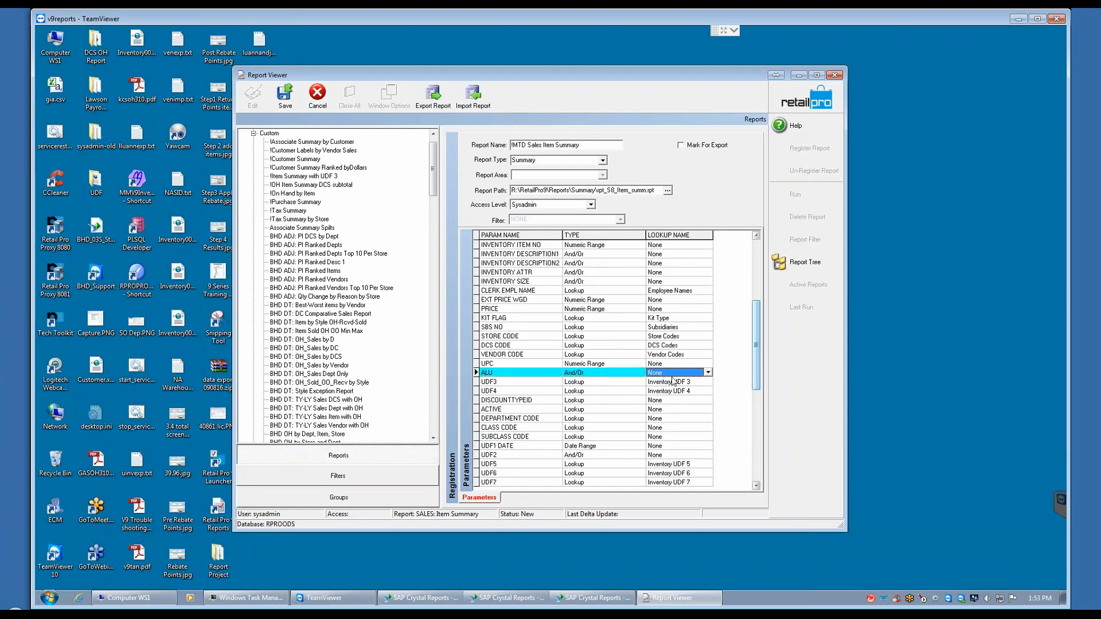
pyautogui.click(669, 399)
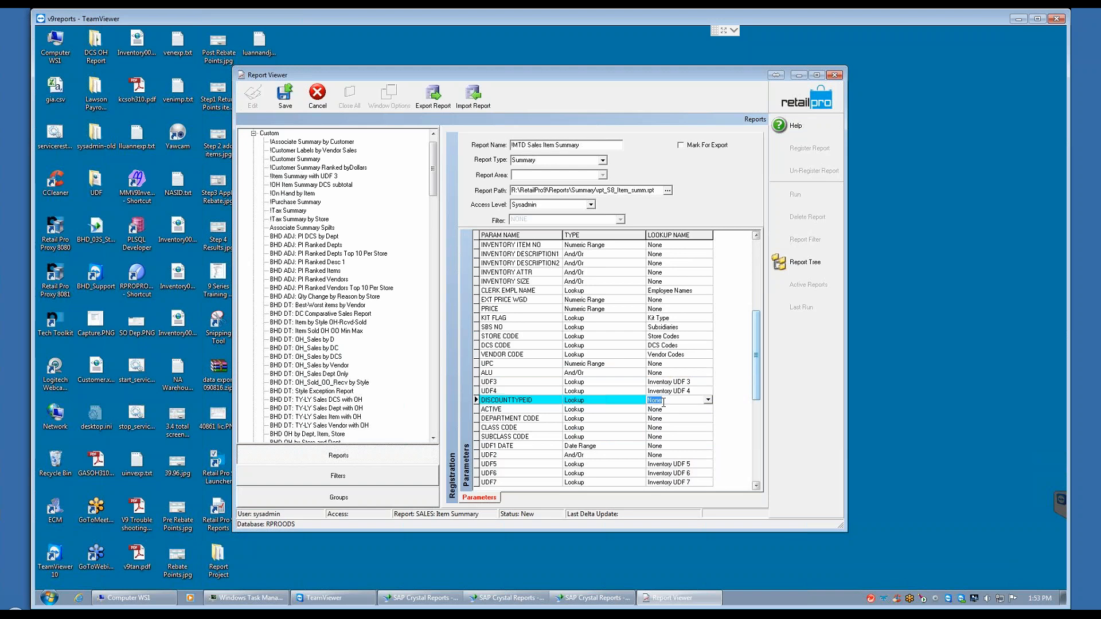
pyautogui.write('discount Reasons')
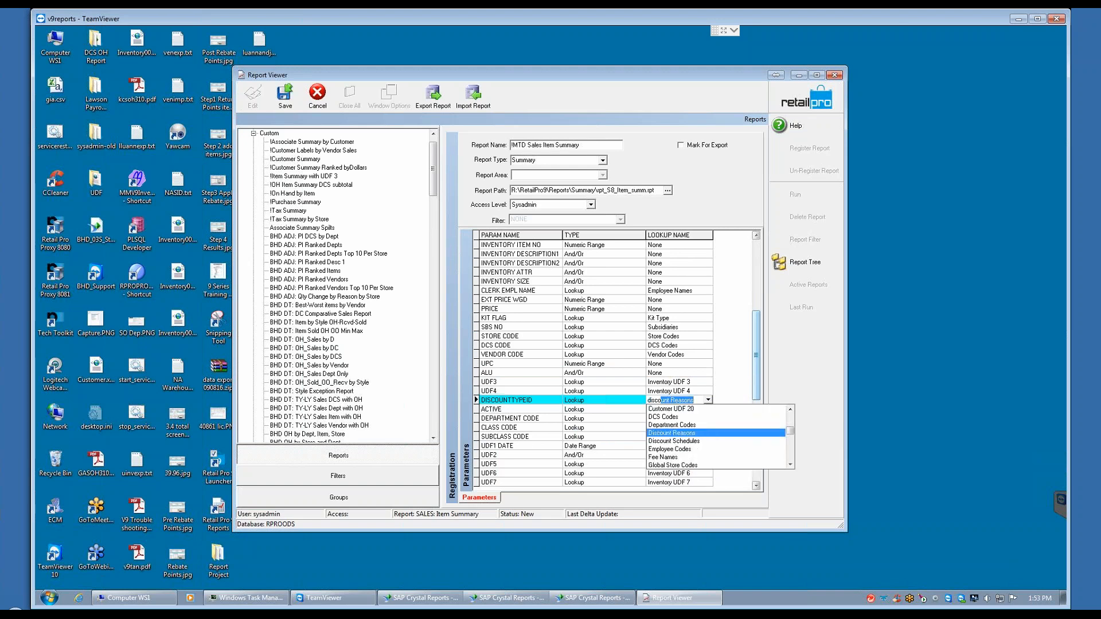
pyautogui.press('Return')
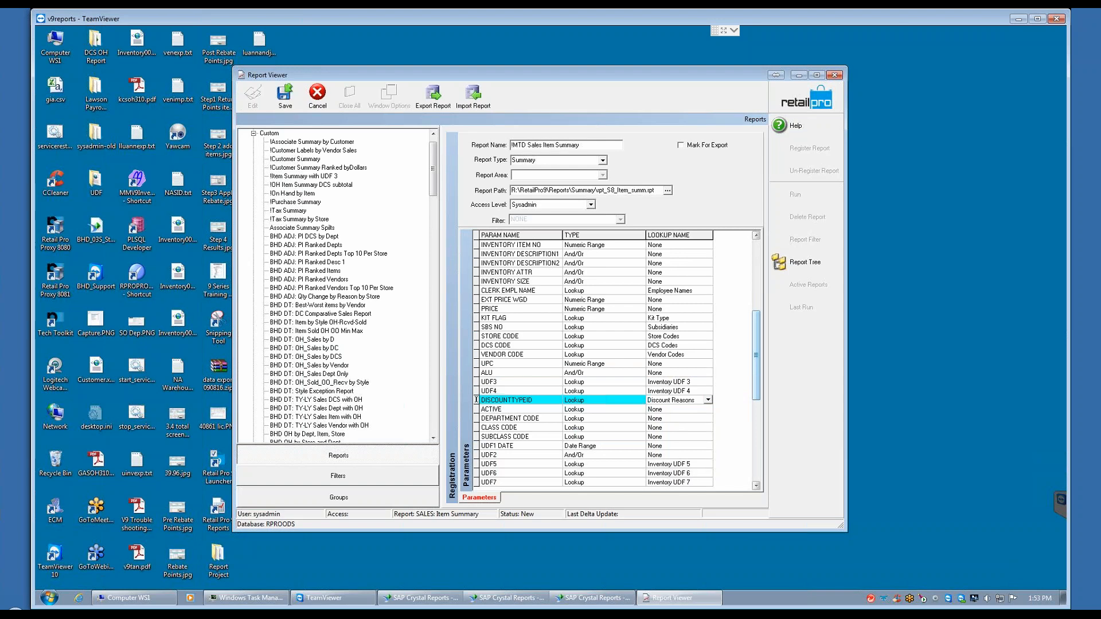
# Step: Set the lookup names of the ACTIVE and DEPARTMENT CODE parameters to Is Active and Department Codes
pyautogui.click(665, 410)
pyautogui.write('Is Active')
pyautogui.press('Return')
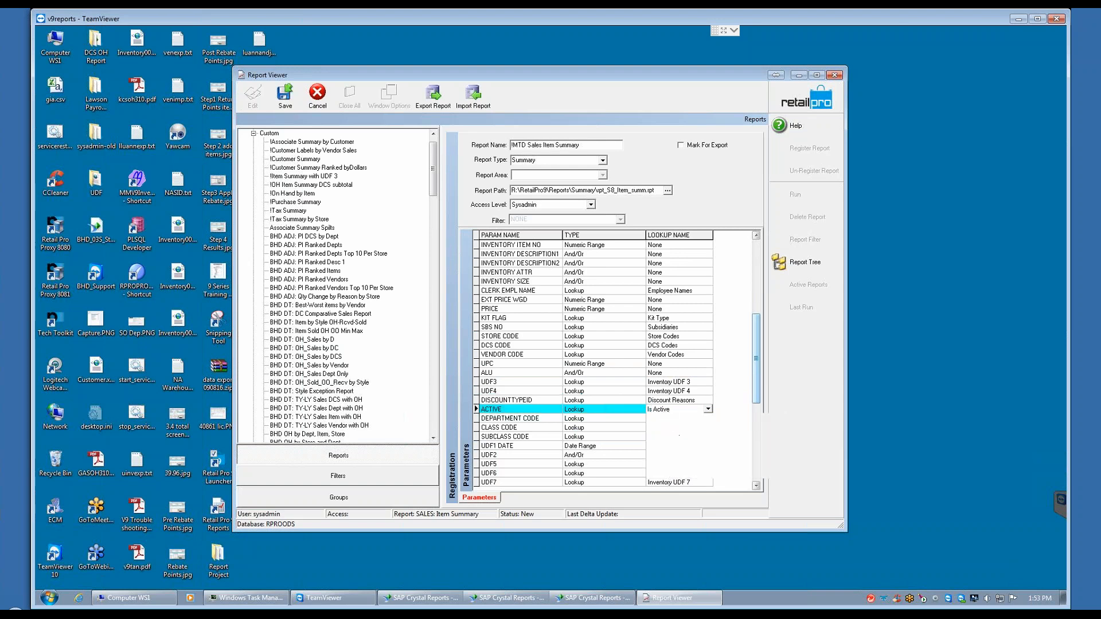
pyautogui.click(667, 418)
pyautogui.write('dep')
pyautogui.press('Return')
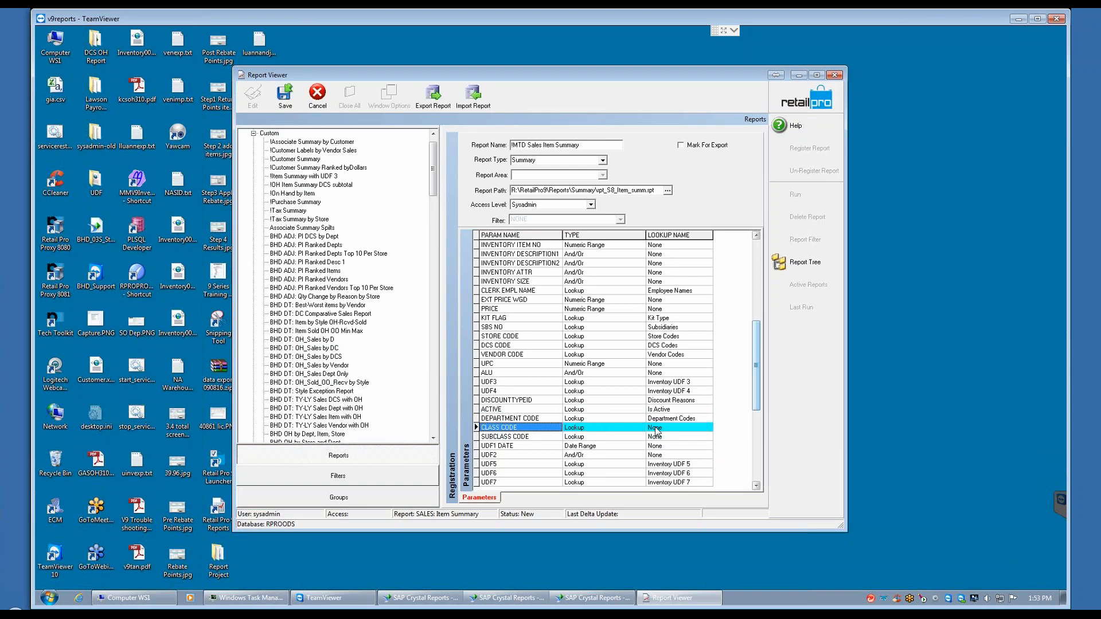
# Step: Assign the Class Codes lookup to the CLASS CODE parameter
pyautogui.click(655, 427)
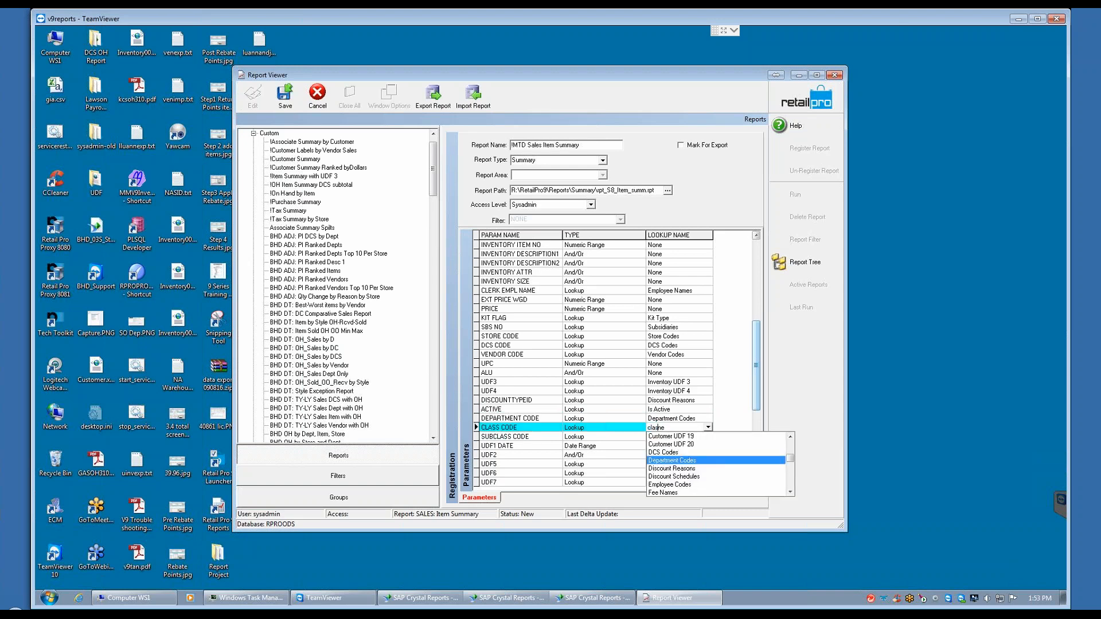
pyautogui.press('Escape')
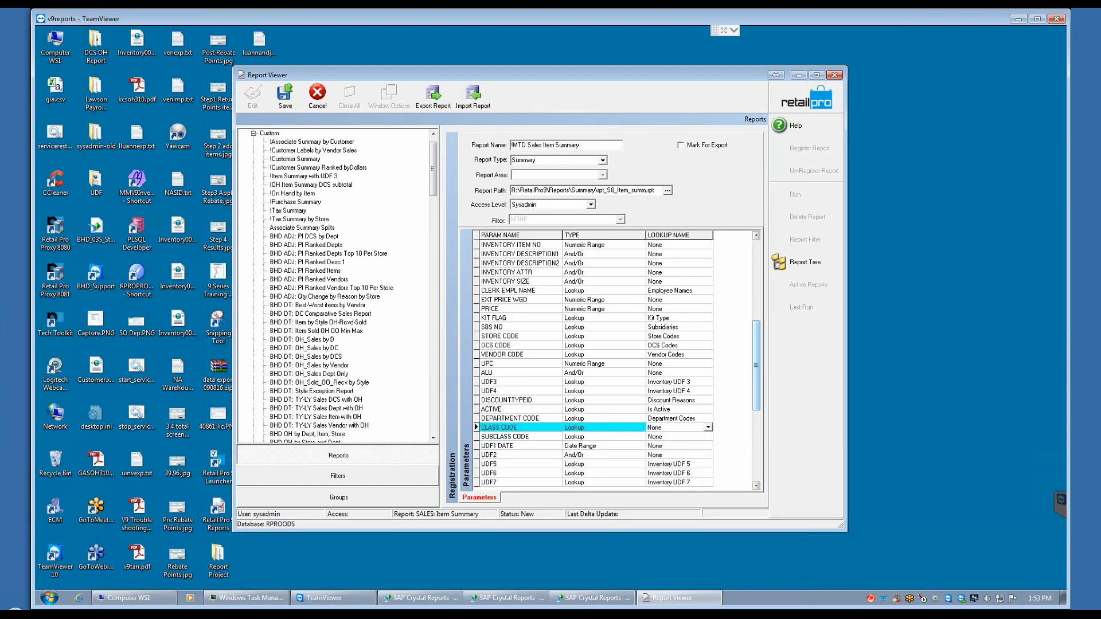
pyautogui.press('Down')
pyautogui.click(688, 426)
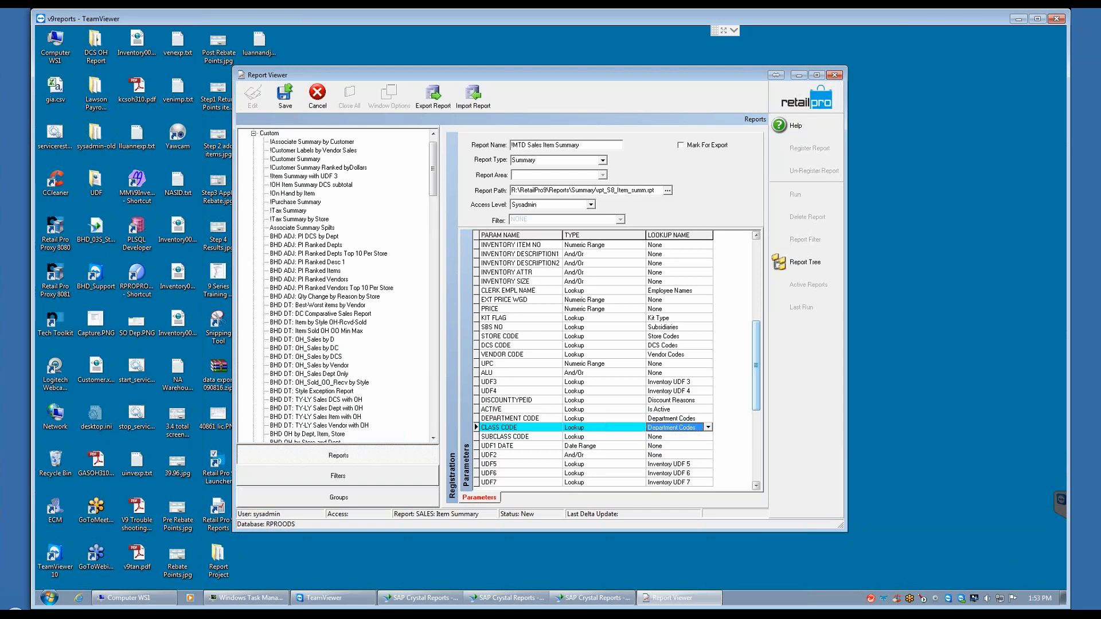
pyautogui.write('c')
pyautogui.press('Return')
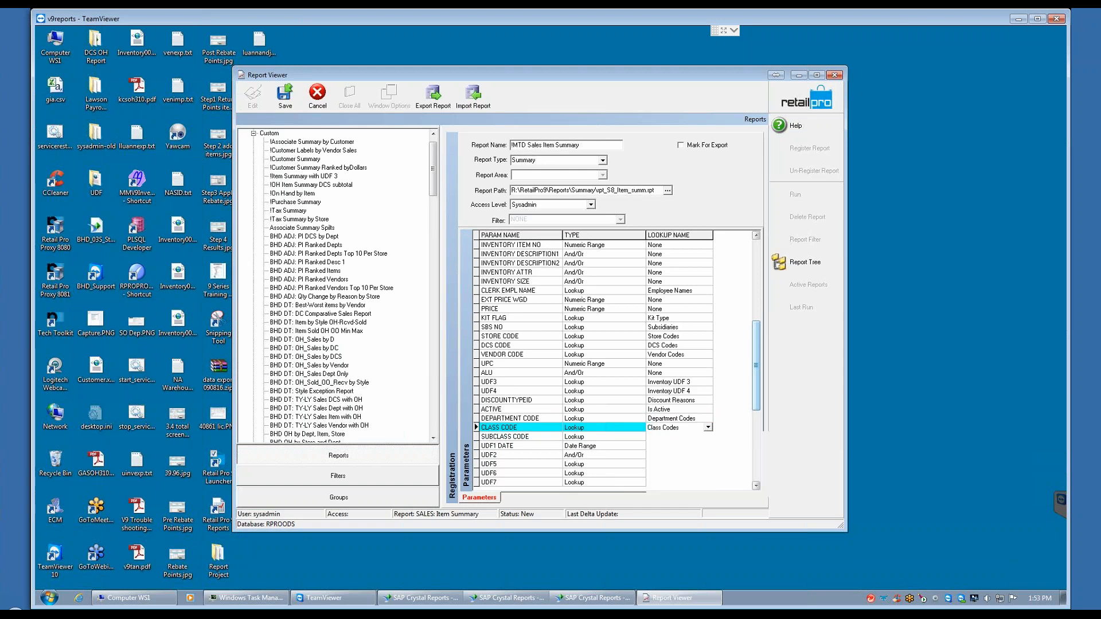
# Step: Set the lookup name of the SUBCLASS CODE parameter to Subsidiaries
pyautogui.click(667, 437)
pyautogui.click(667, 437)
pyautogui.write('subs')
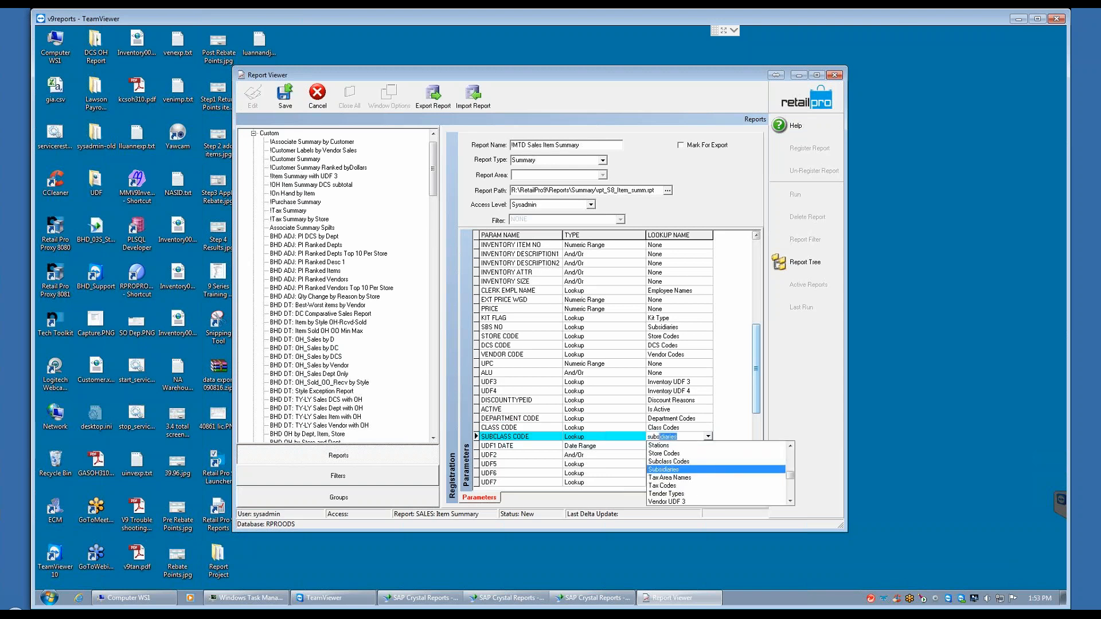
pyautogui.press('Escape')
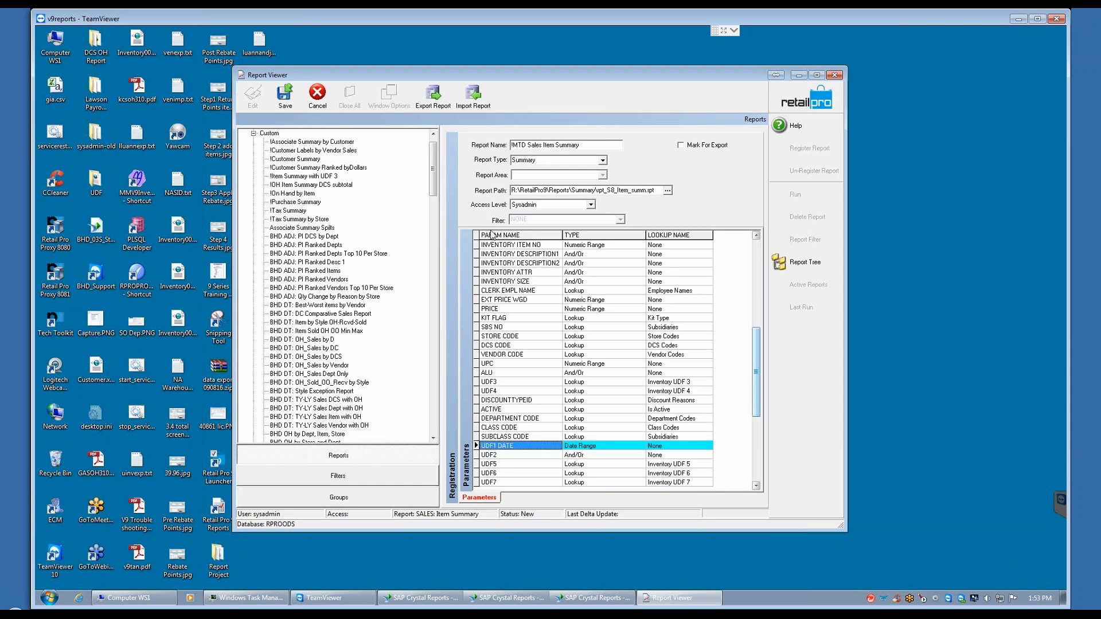
# Step: Rename the UDF3 parameter as SEASON
pyautogui.click(506, 383)
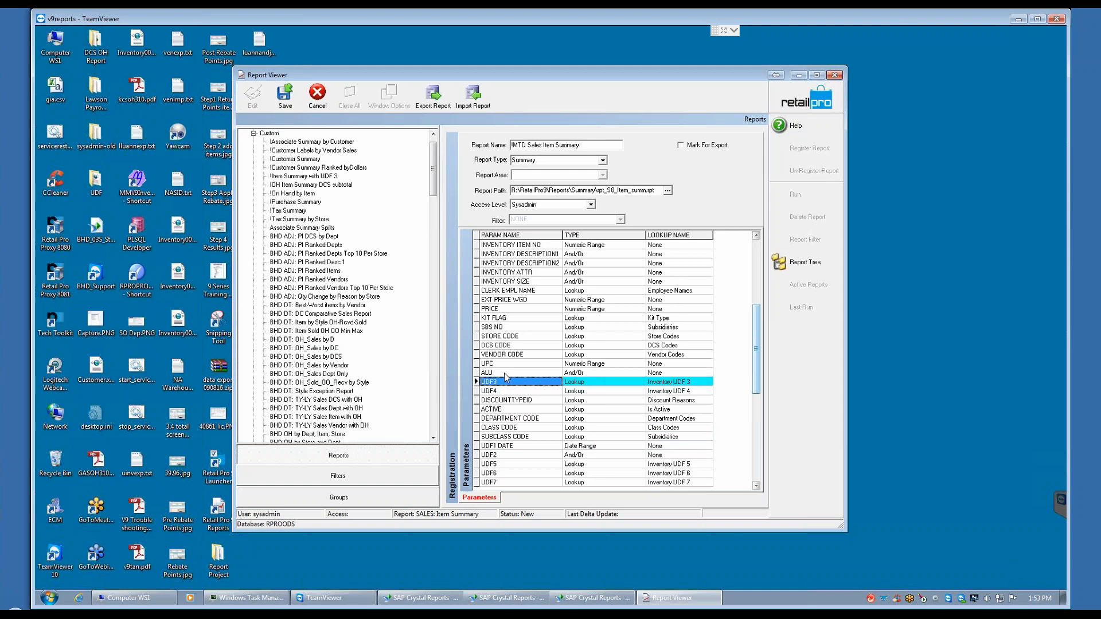
pyautogui.write('seson')
pyautogui.write('SESON')
pyautogui.press('Down')
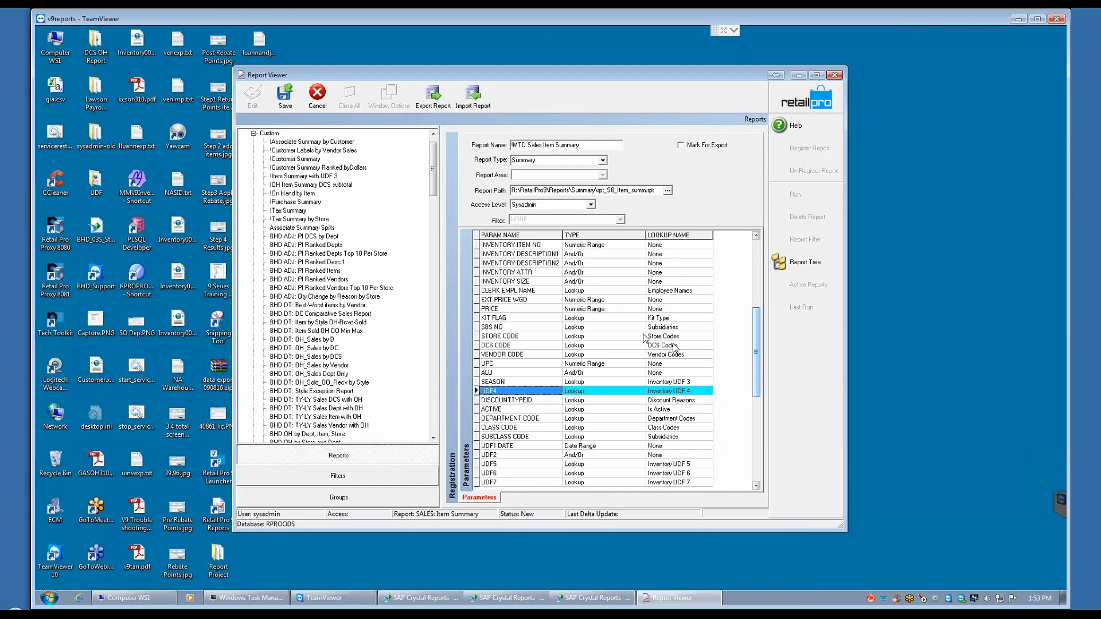
# Step: Try to rename the CREATED SHORT DATE parameter of the new report as SALES DATE RANGE
pyautogui.moveTo(758, 333); pyautogui.dragTo(758, 266)
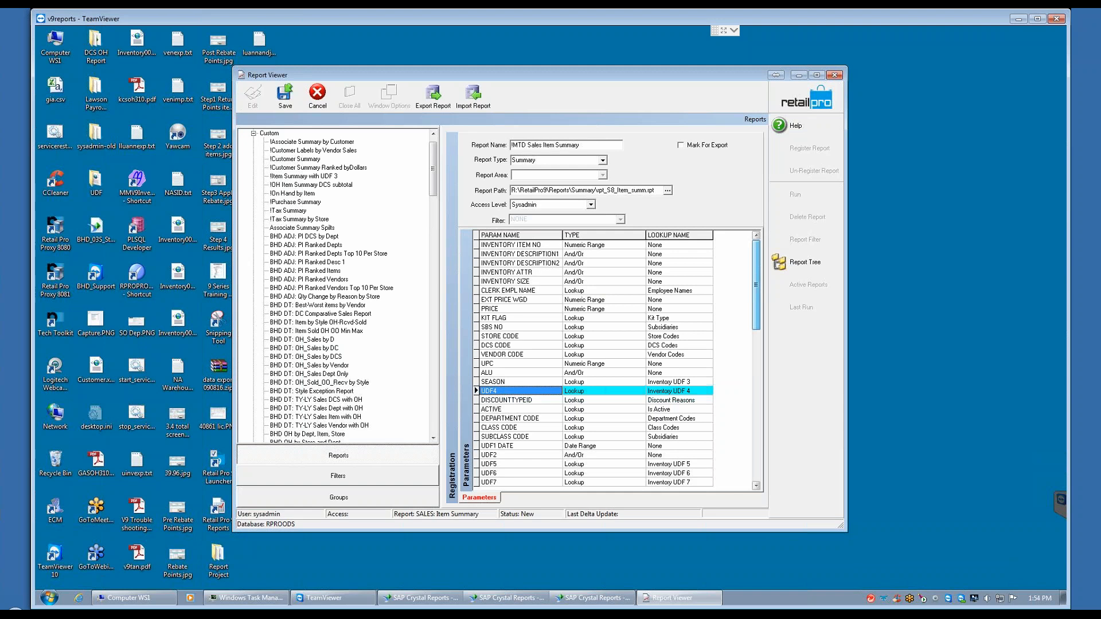
pyautogui.click(504, 245)
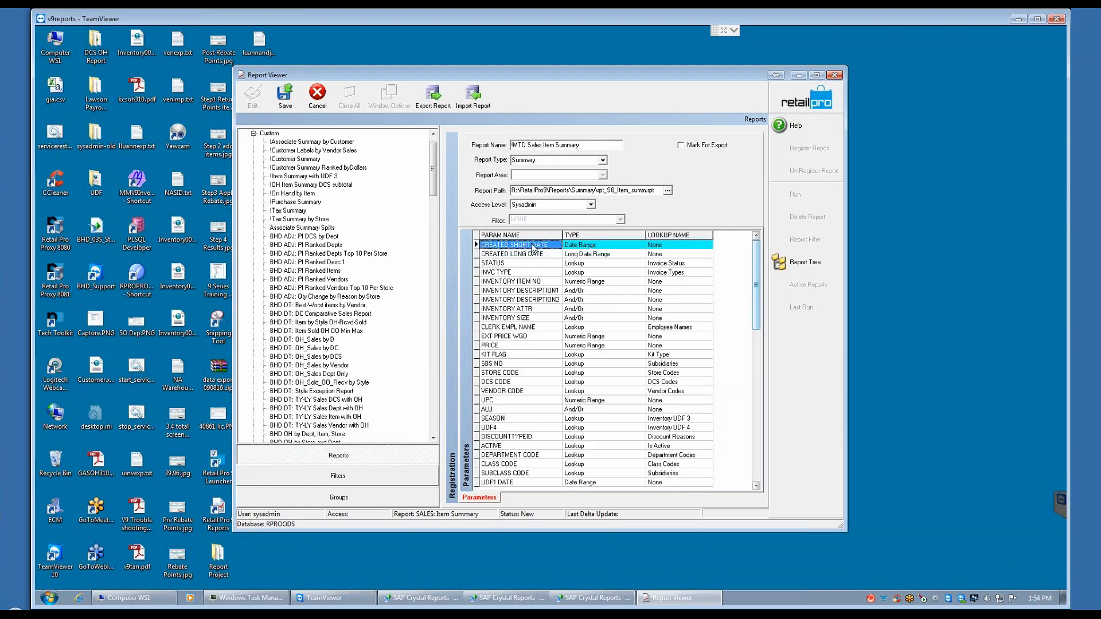
pyautogui.click(495, 245)
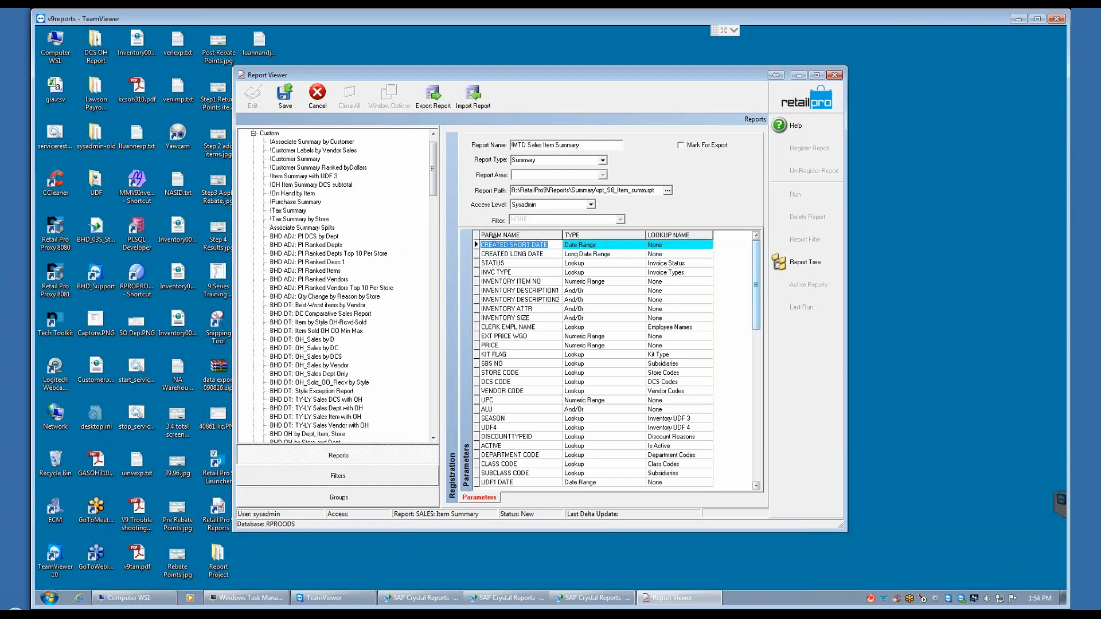
pyautogui.write('SALES')
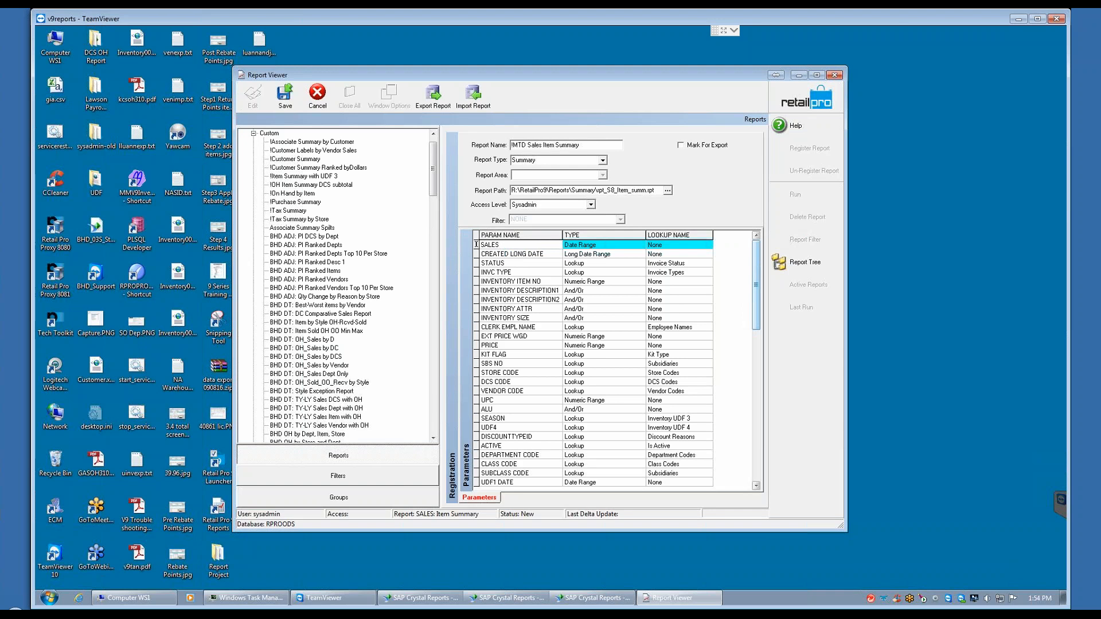
pyautogui.write(' DATE RANGE')
# Step: Save the registration of the !MTD Sales Item Summary report and decline registering another report
pyautogui.click(289, 102)
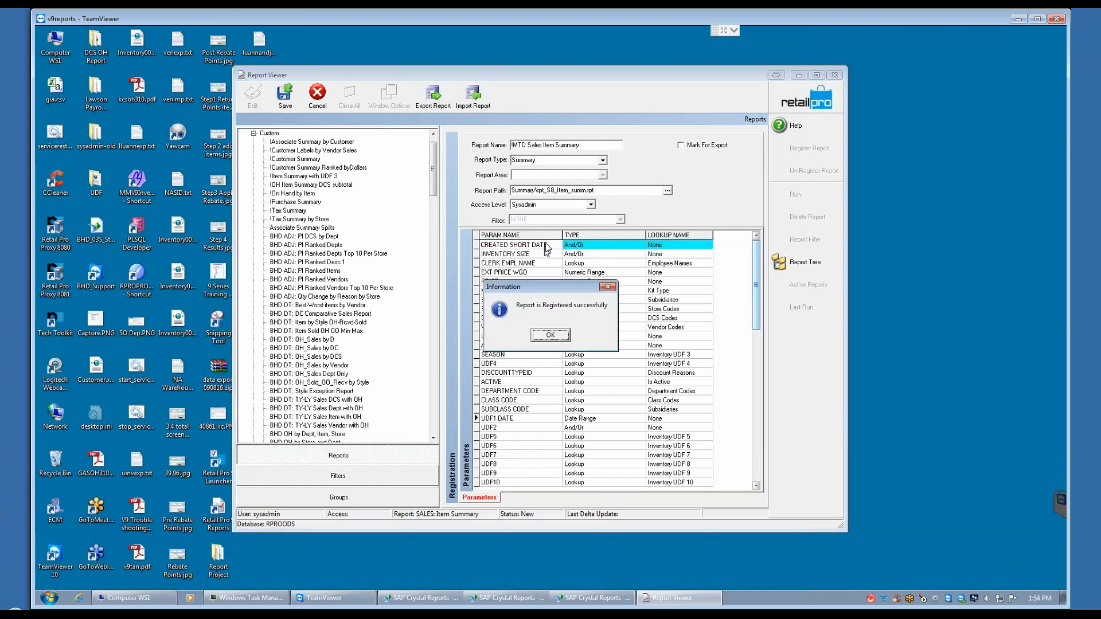
pyautogui.click(551, 335)
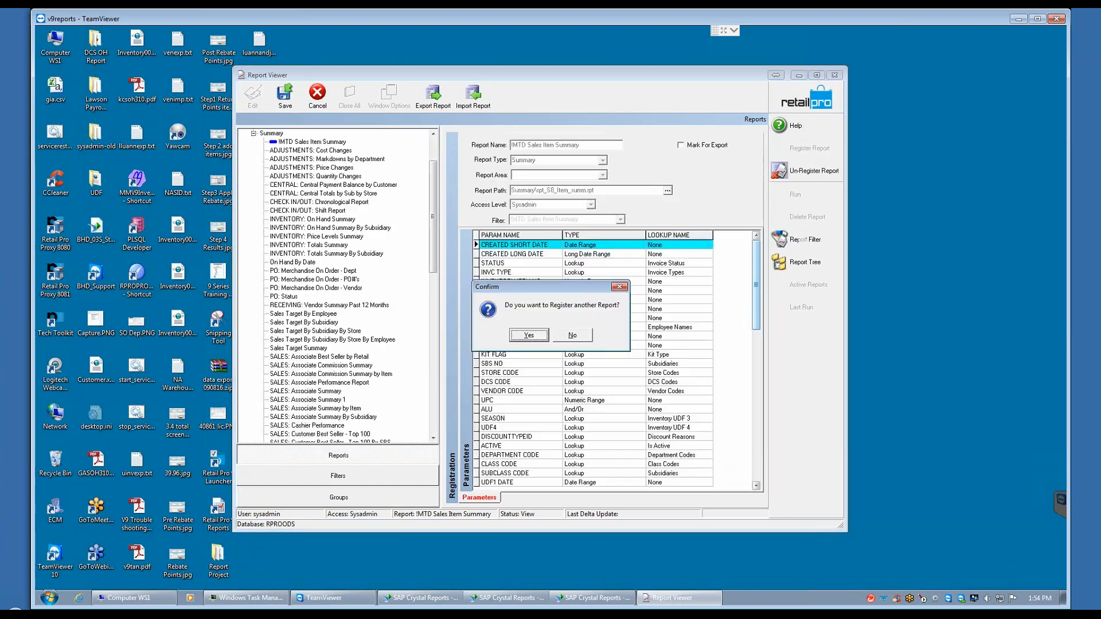
pyautogui.click(573, 336)
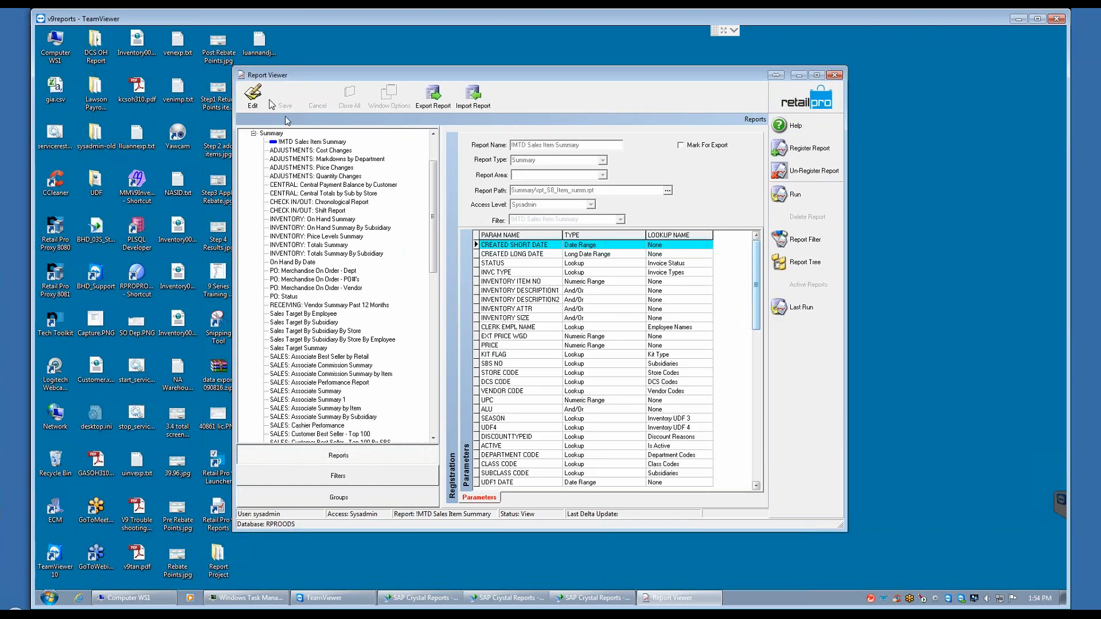
# Step: Edit the registered !MTD Sales Item Summary report, rename its CREATED SHORT DATE parameter as SALES DATE RANGE, and save the changes
pyautogui.click(252, 95)
pyautogui.click(514, 244)
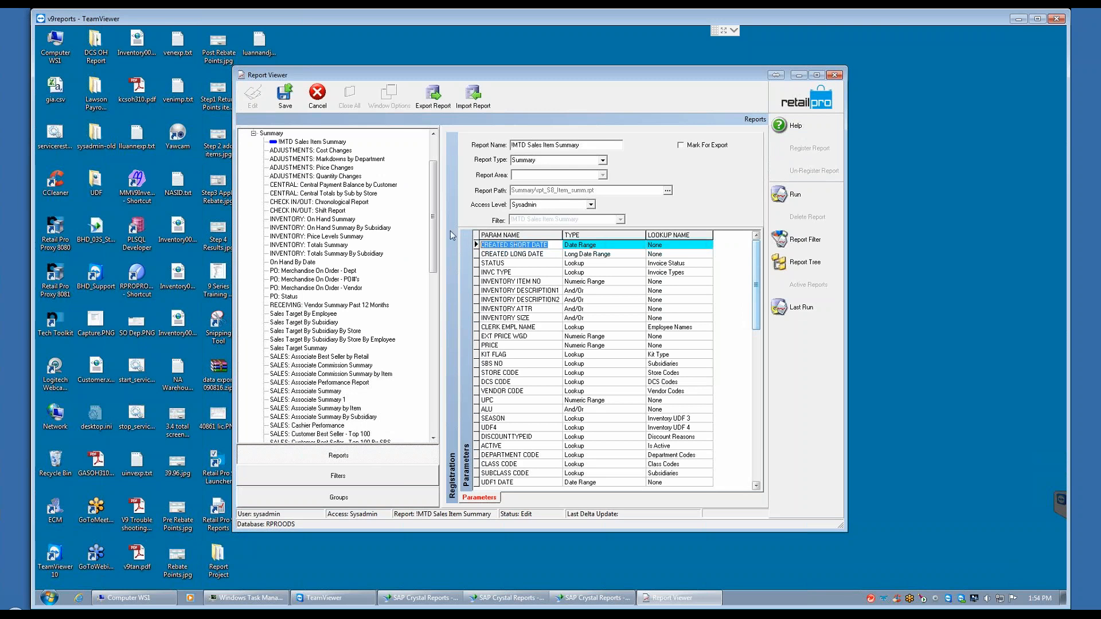
pyautogui.write('SALES')
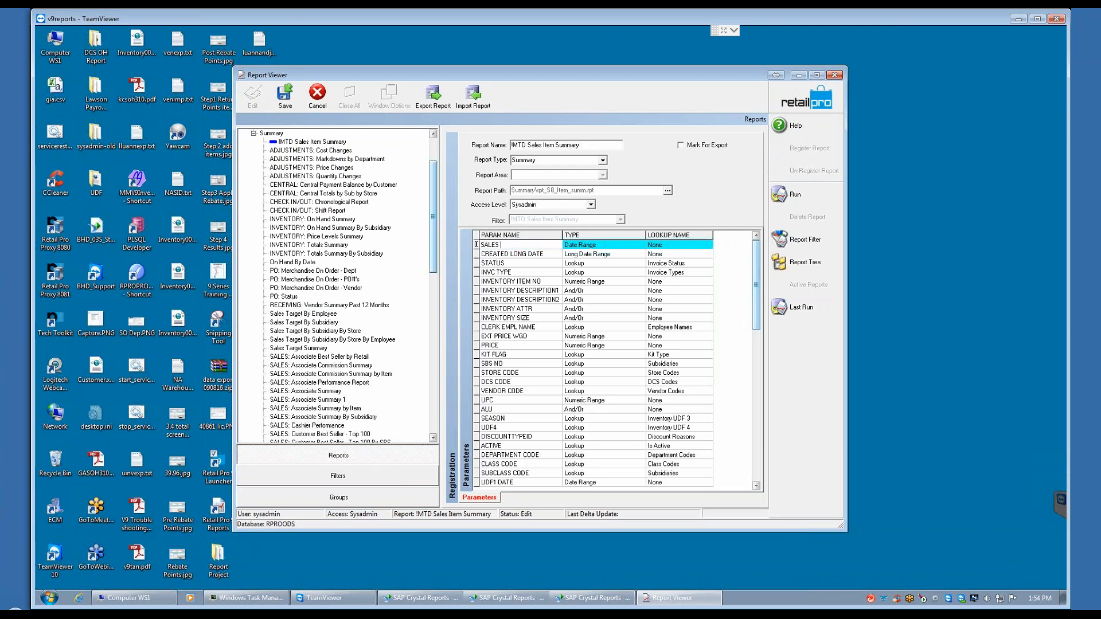
pyautogui.write(' DATE RANGE')
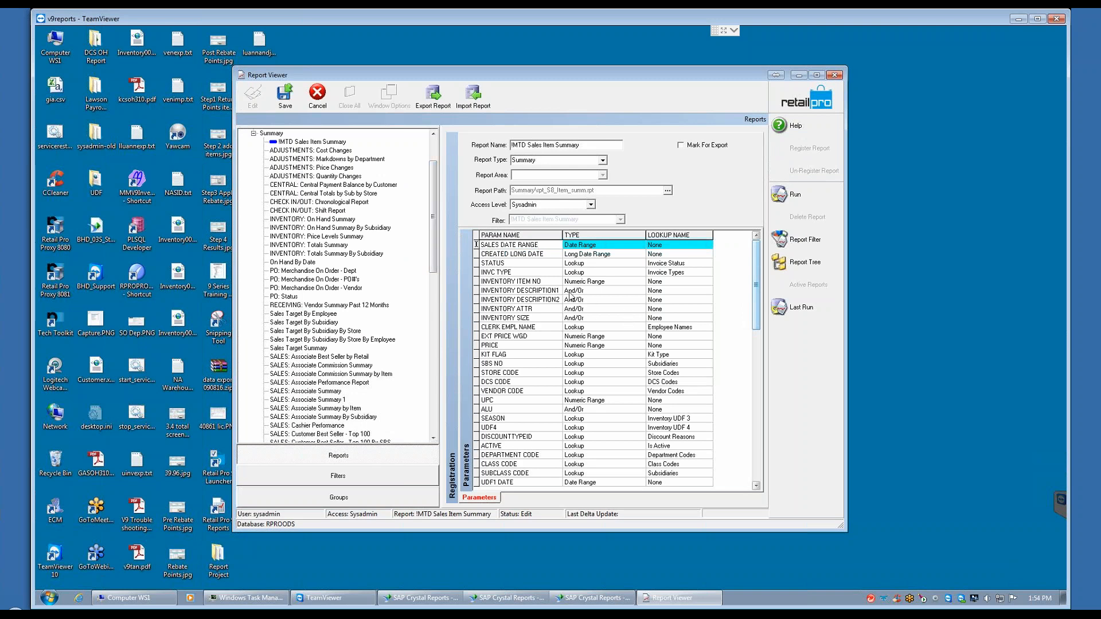
pyautogui.click(555, 254)
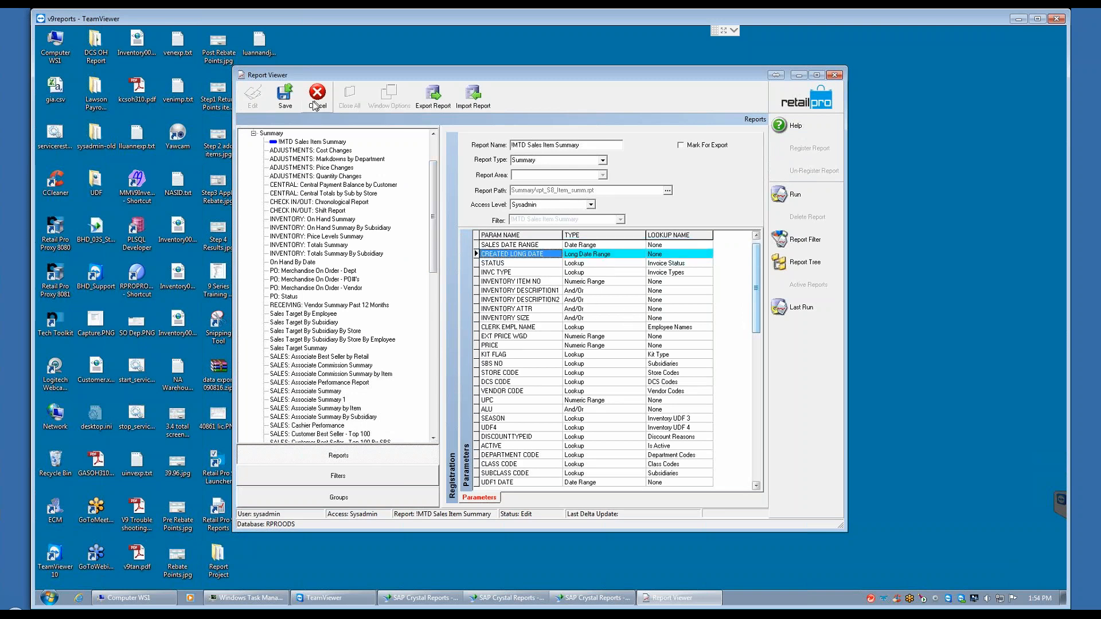
pyautogui.click(285, 95)
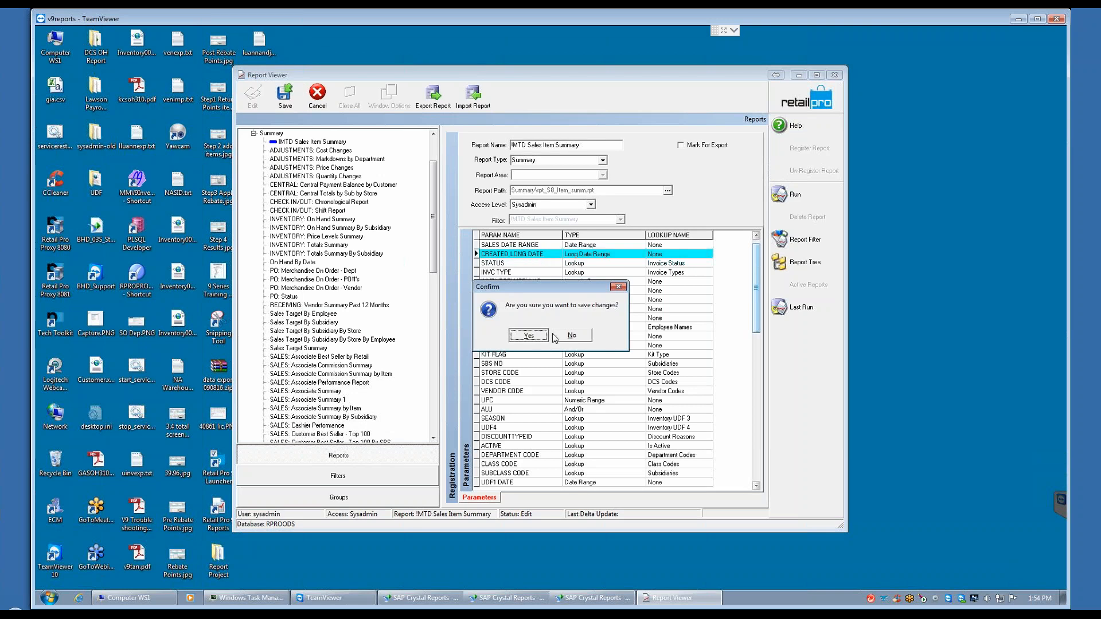
pyautogui.click(528, 334)
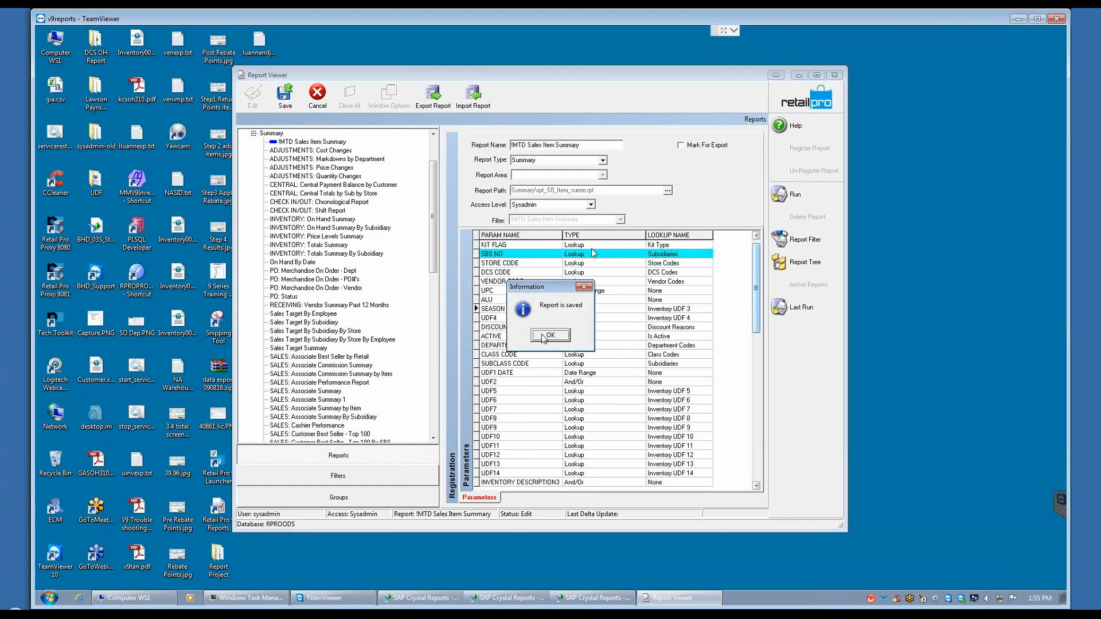
pyautogui.click(548, 336)
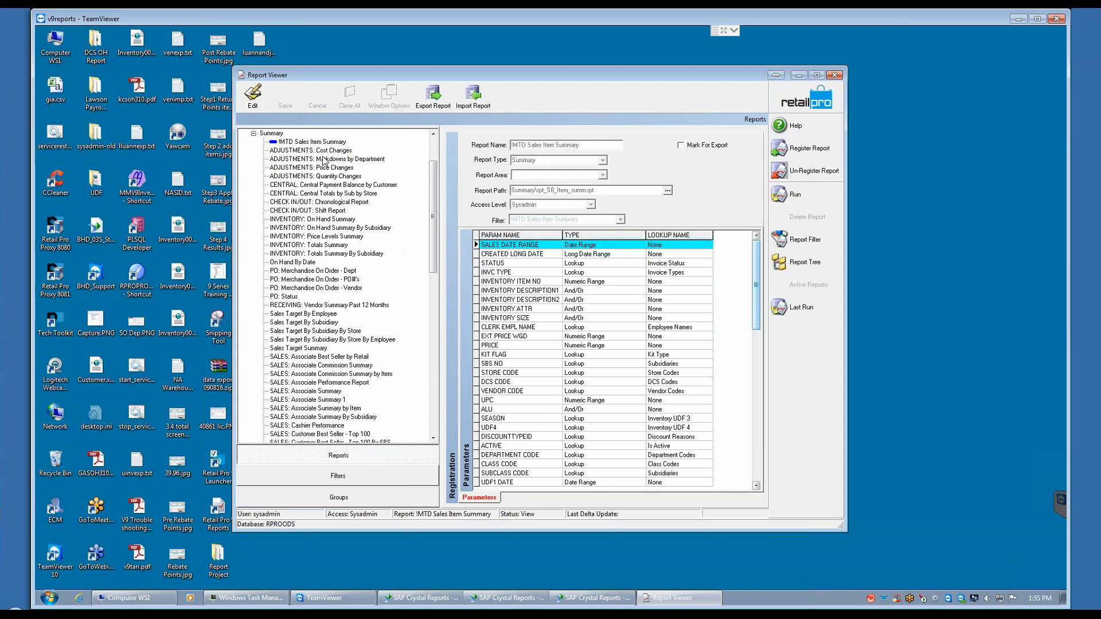
# Step: Set the SALES DATE RANGE criterion of the !MTD Sales Item Summary filter to MTD (from 1st day of month to today)
pyautogui.click(341, 474)
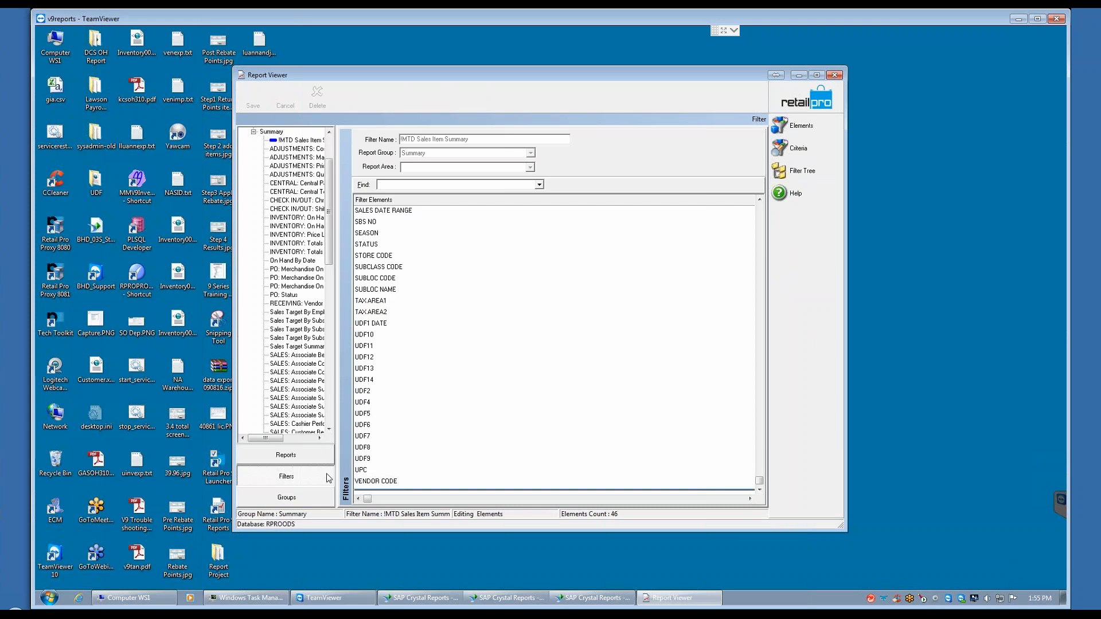
pyautogui.click(805, 150)
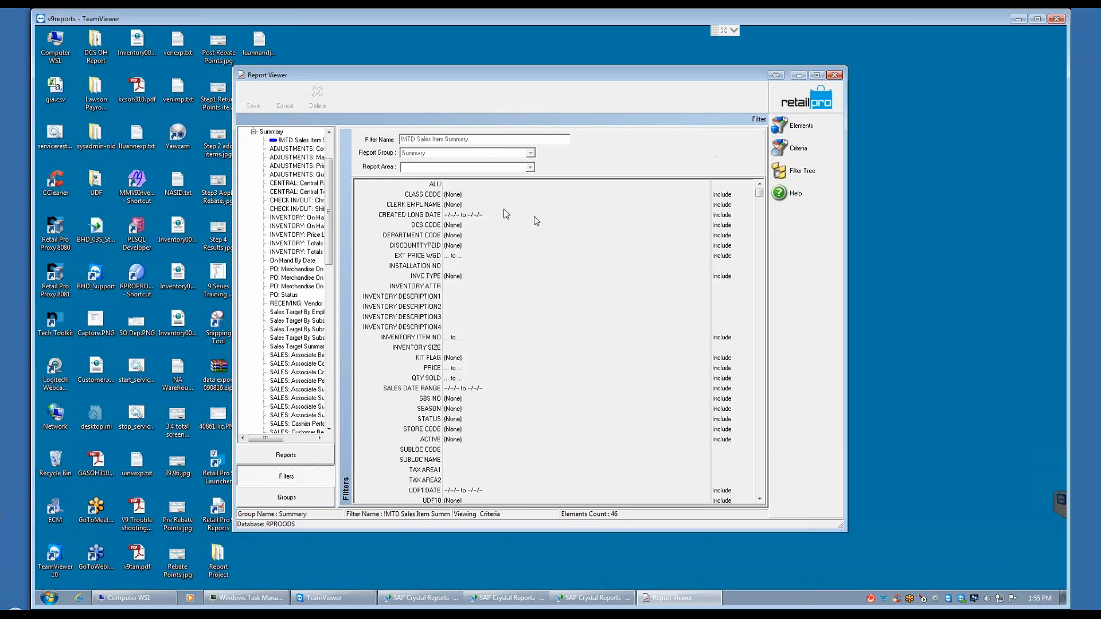
pyautogui.click(449, 390)
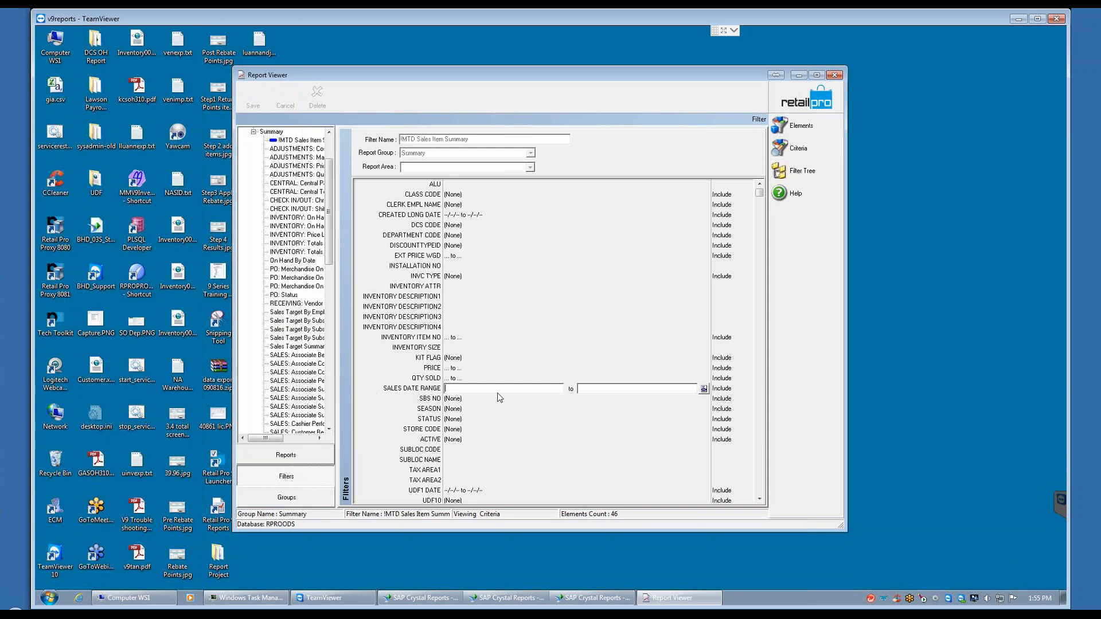
pyautogui.click(704, 390)
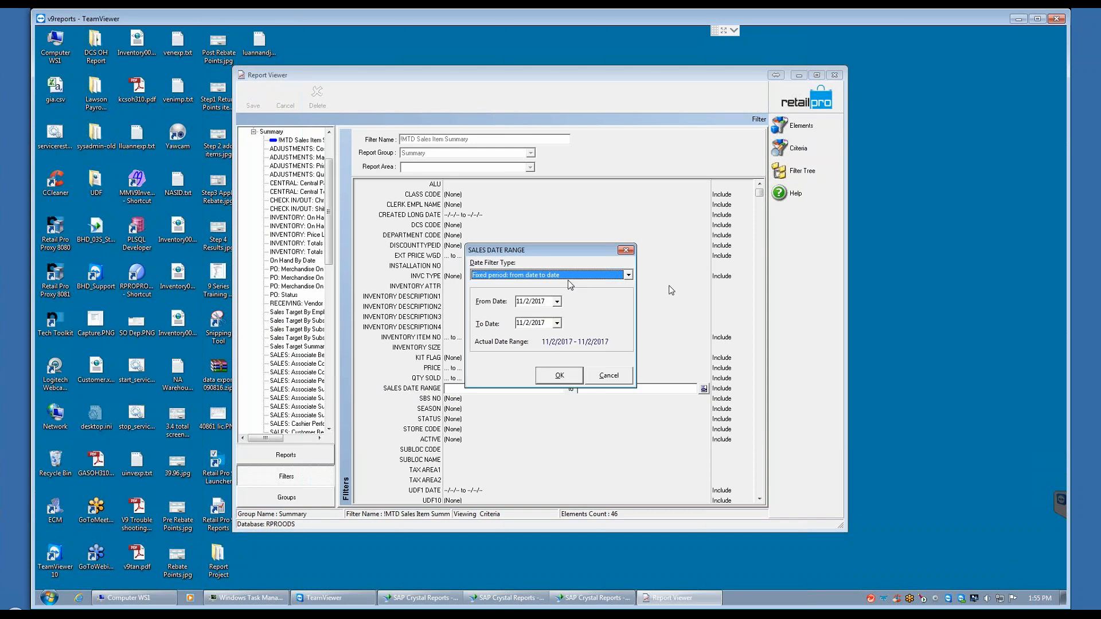
pyautogui.click(629, 276)
pyautogui.click(520, 341)
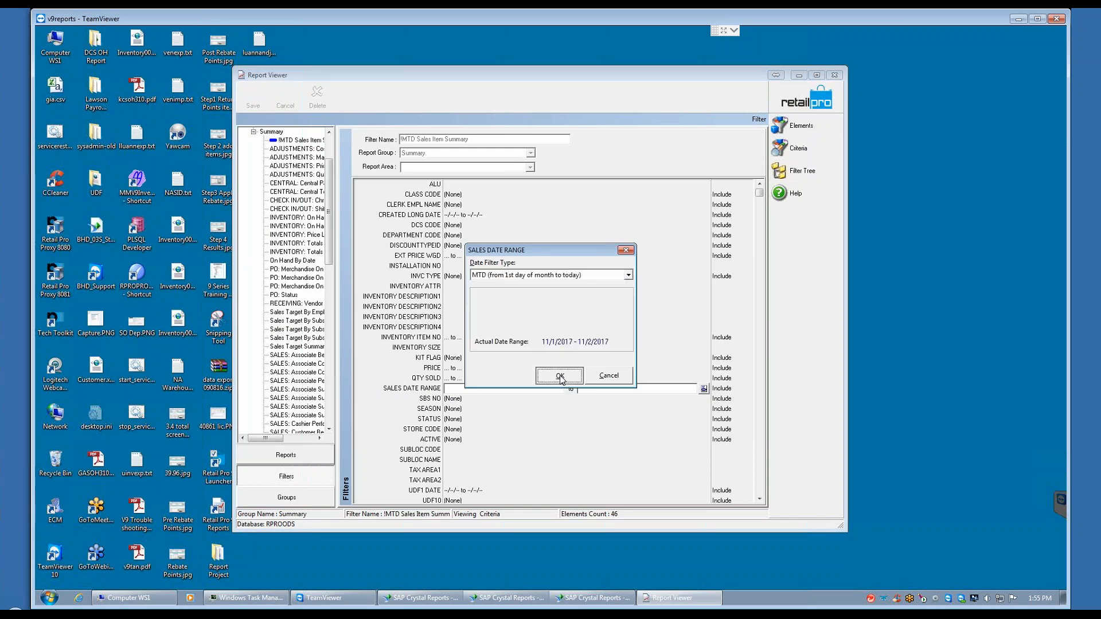
pyautogui.click(560, 377)
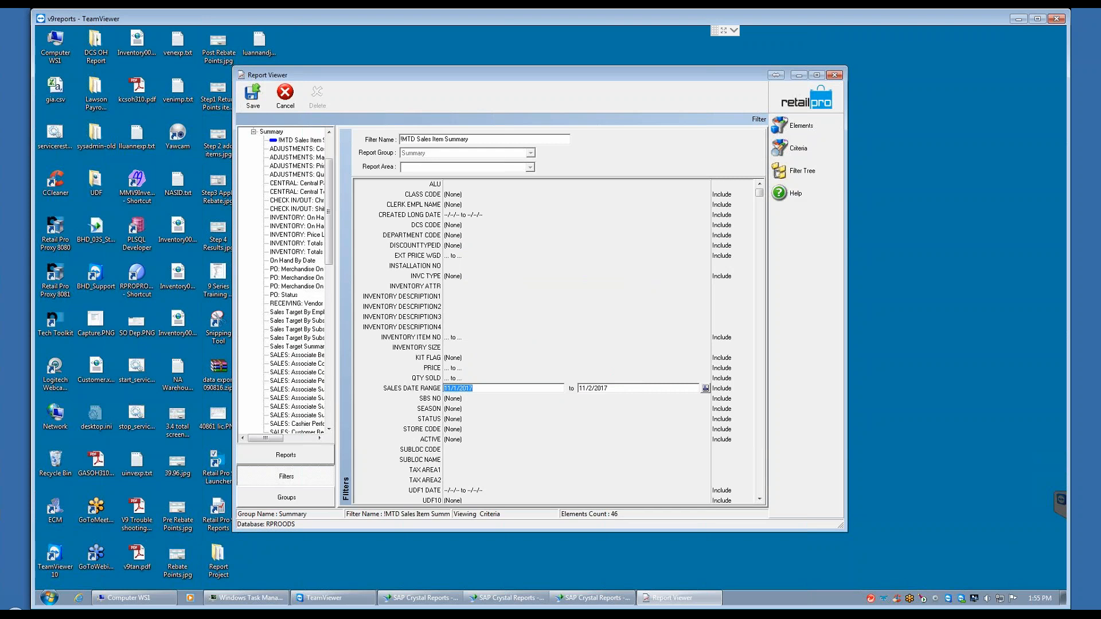
# Step: Save the changes to the !MTD Sales Item Summary filter under its existing name
pyautogui.moveTo(473, 140); pyautogui.dragTo(390, 137)
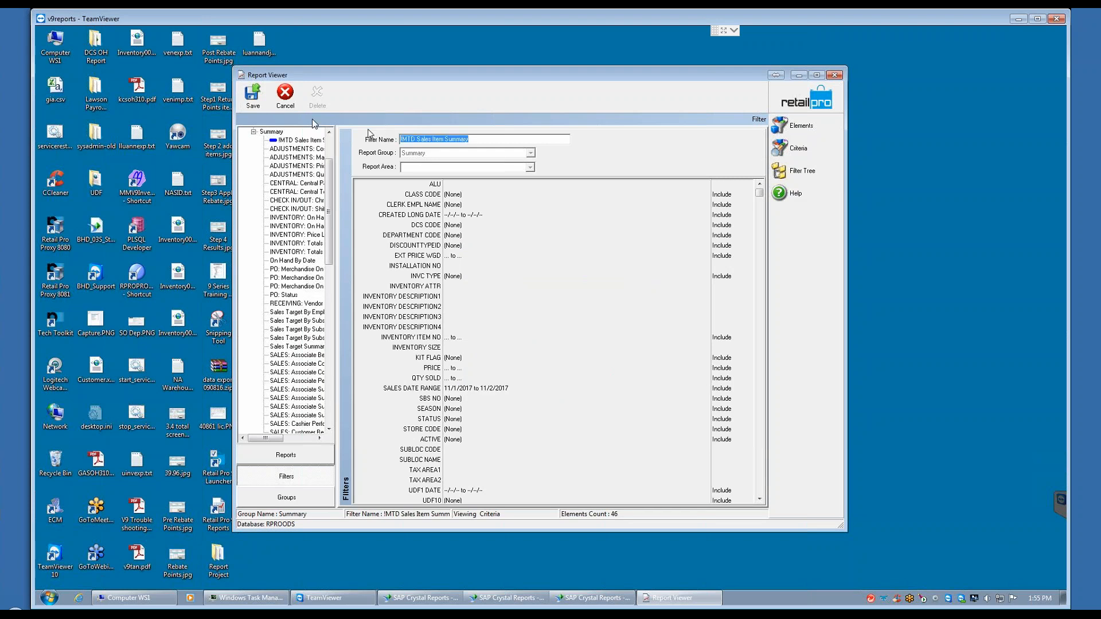
pyautogui.click(251, 99)
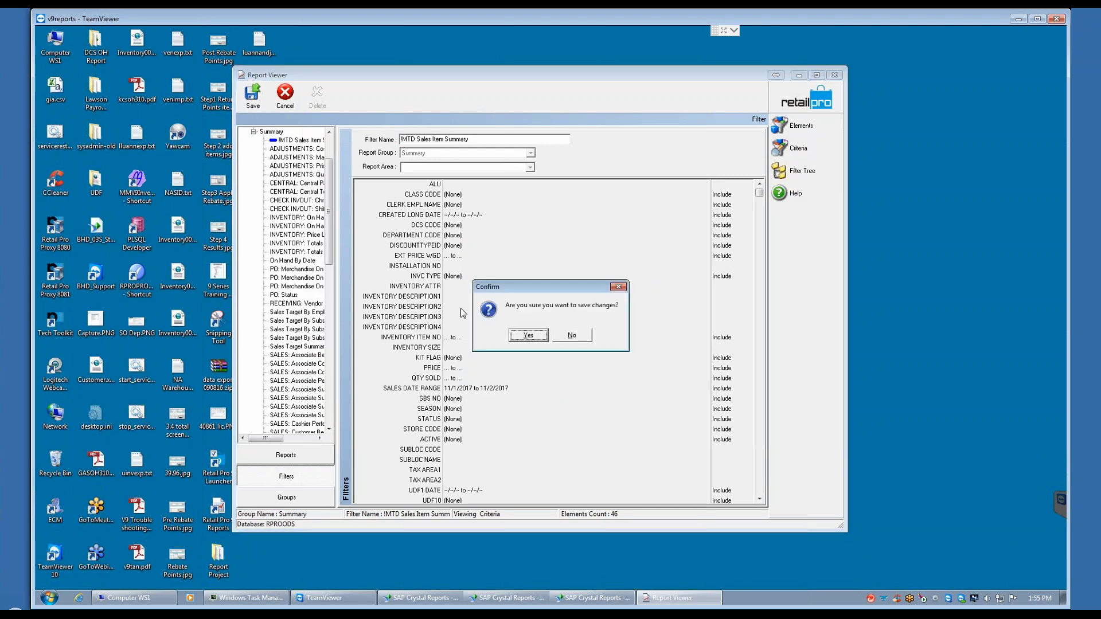
pyautogui.click(528, 337)
pyautogui.click(550, 335)
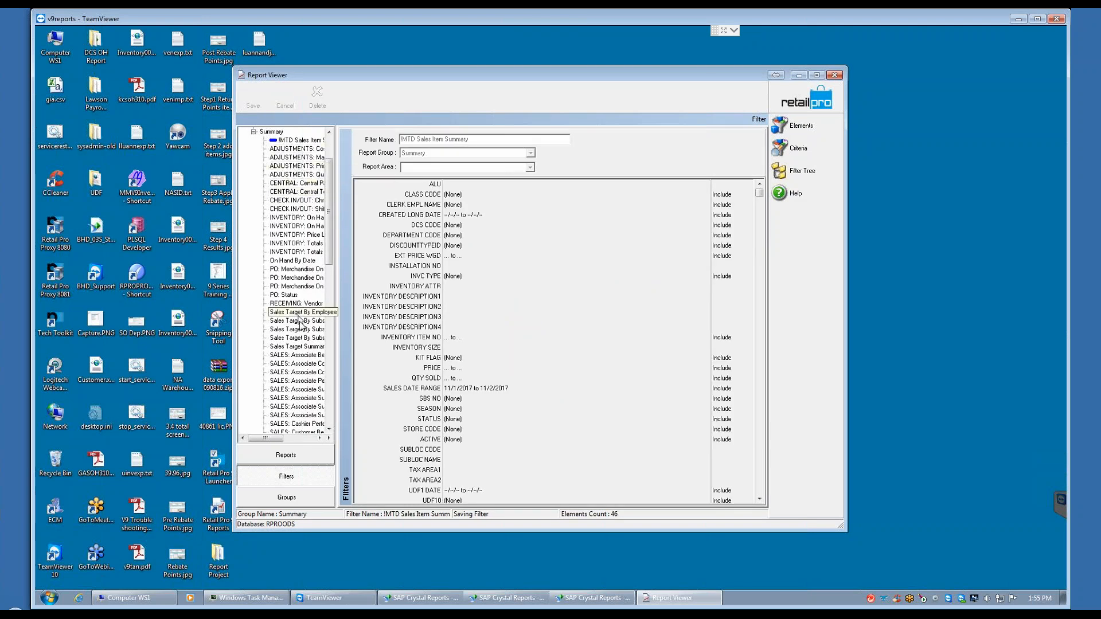
# Step: Set the Created Short Date criterion of the original SALES: Item Summary filter to Undefined
pyautogui.moveTo(329, 246); pyautogui.dragTo(327, 329)
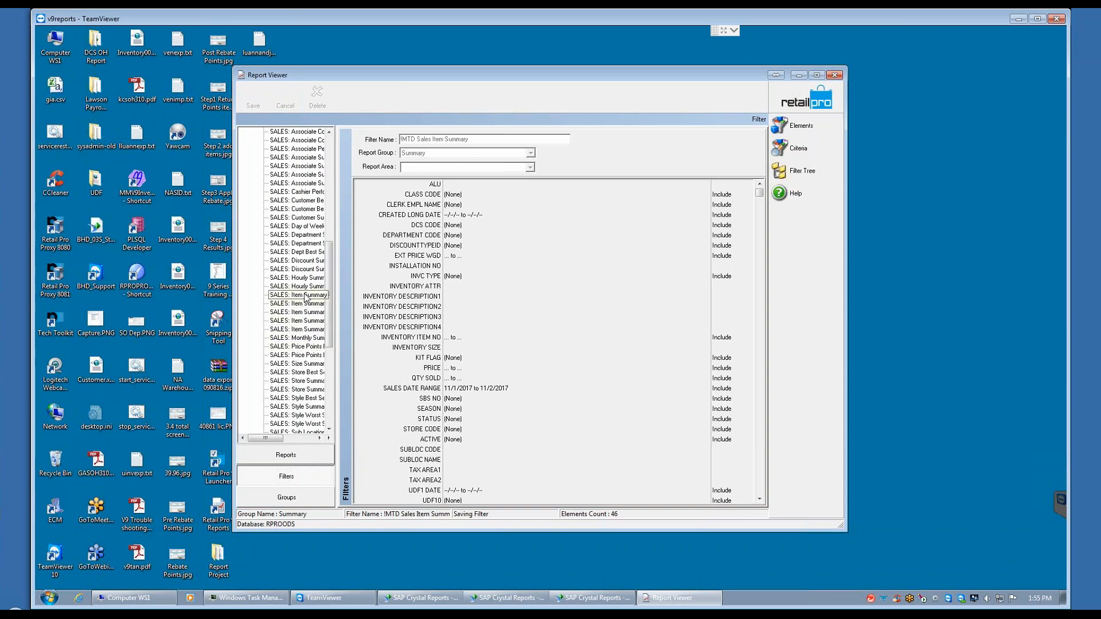
pyautogui.click(306, 295)
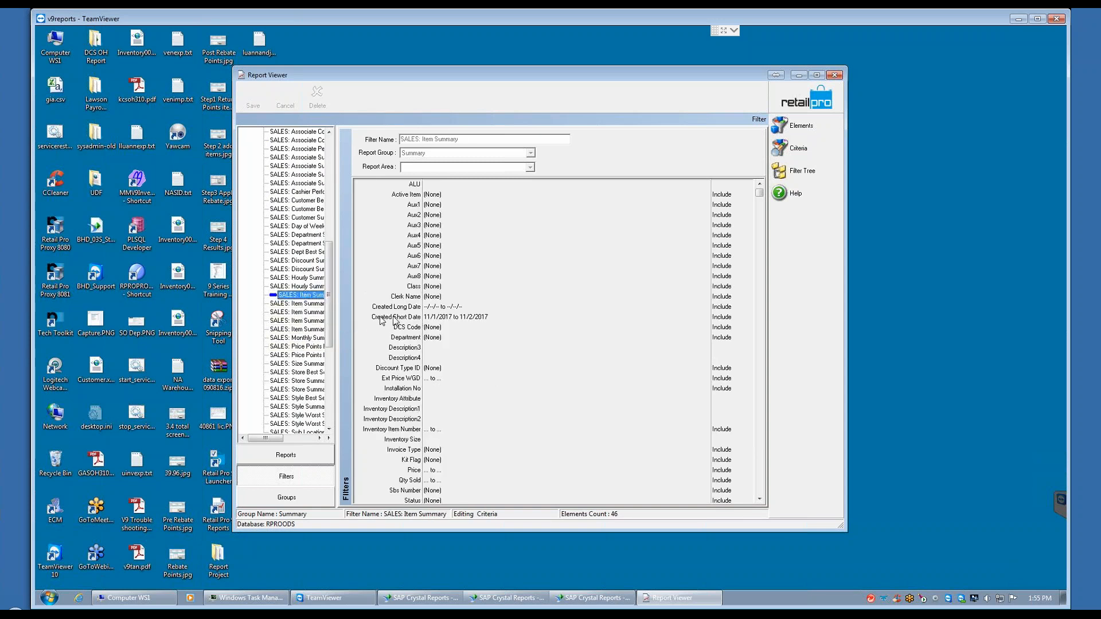
pyautogui.click(490, 316)
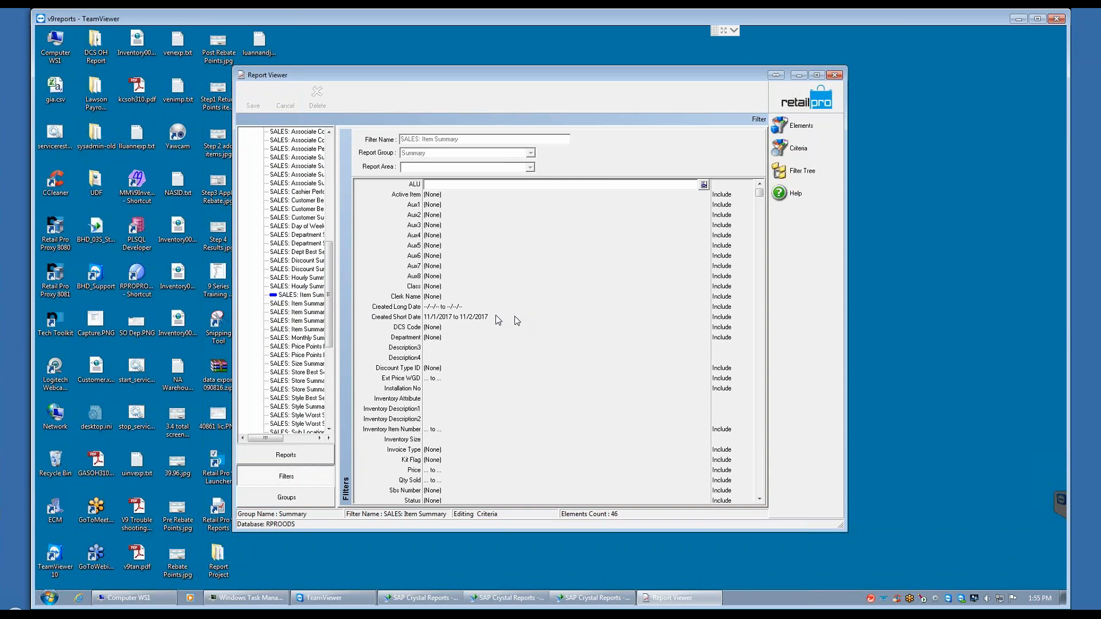
pyautogui.click(493, 316)
pyautogui.click(704, 317)
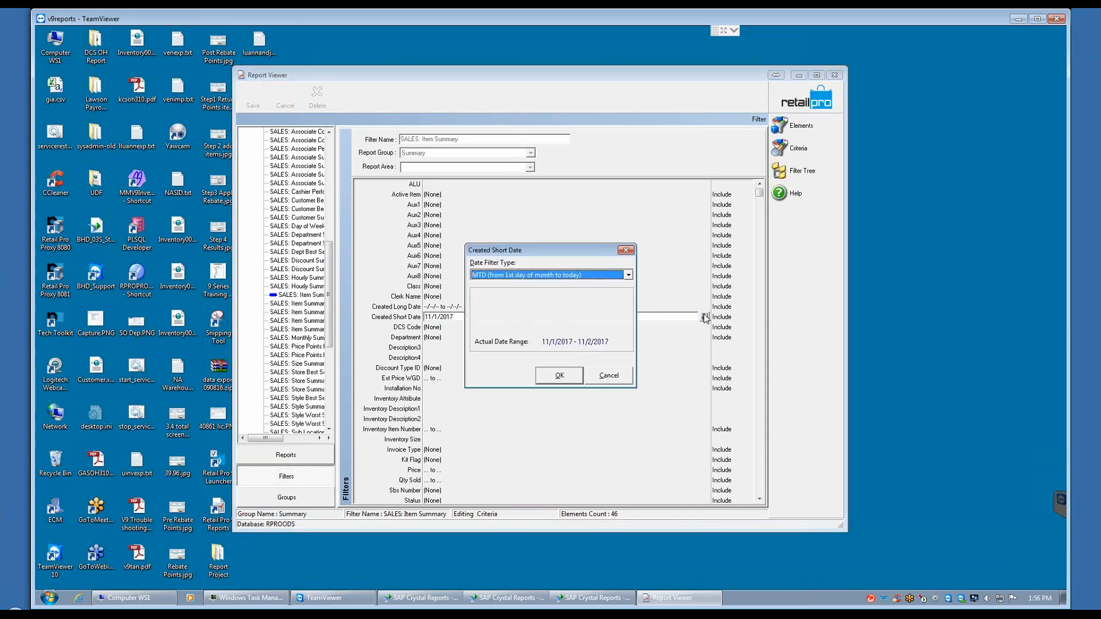
pyautogui.click(628, 276)
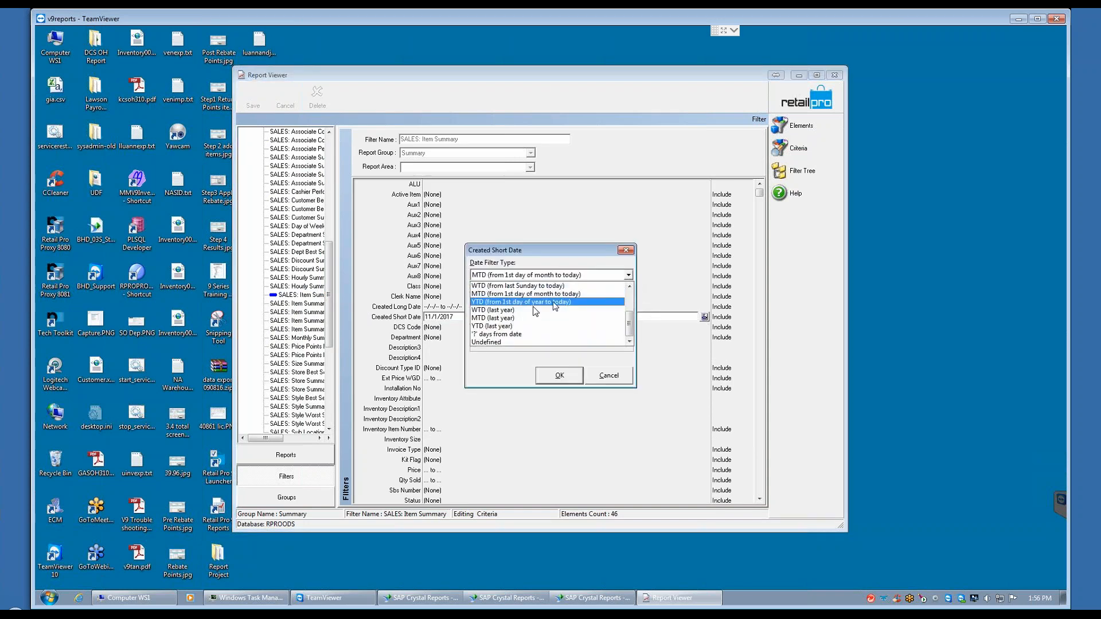
pyautogui.click(499, 342)
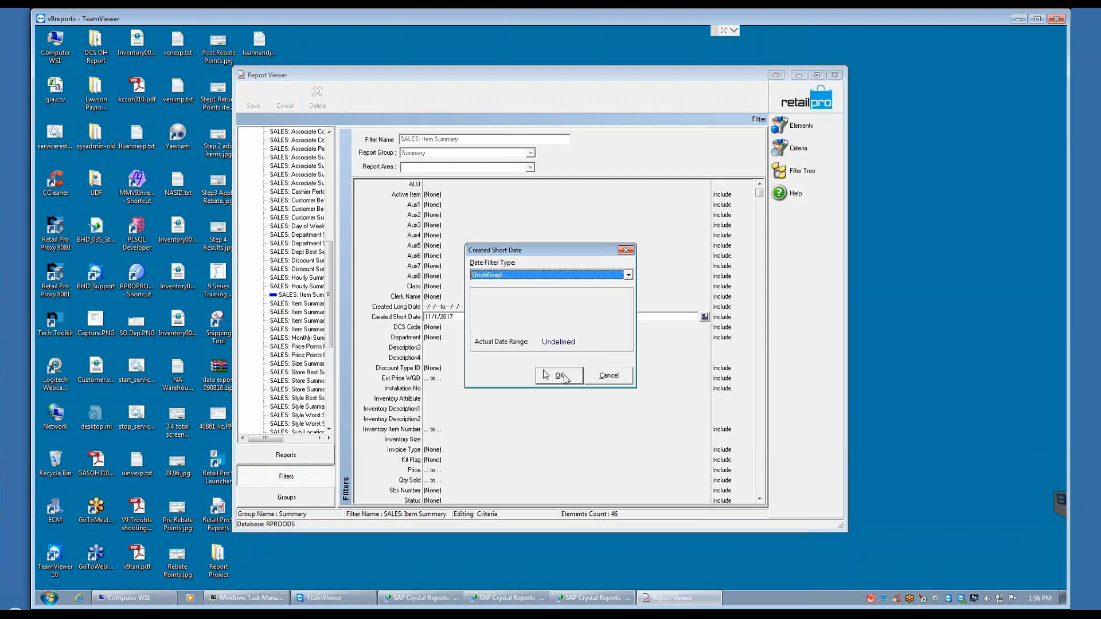
pyautogui.click(559, 375)
# Step: Save the changes to the SALES: Item Summary filter
pyautogui.click(253, 97)
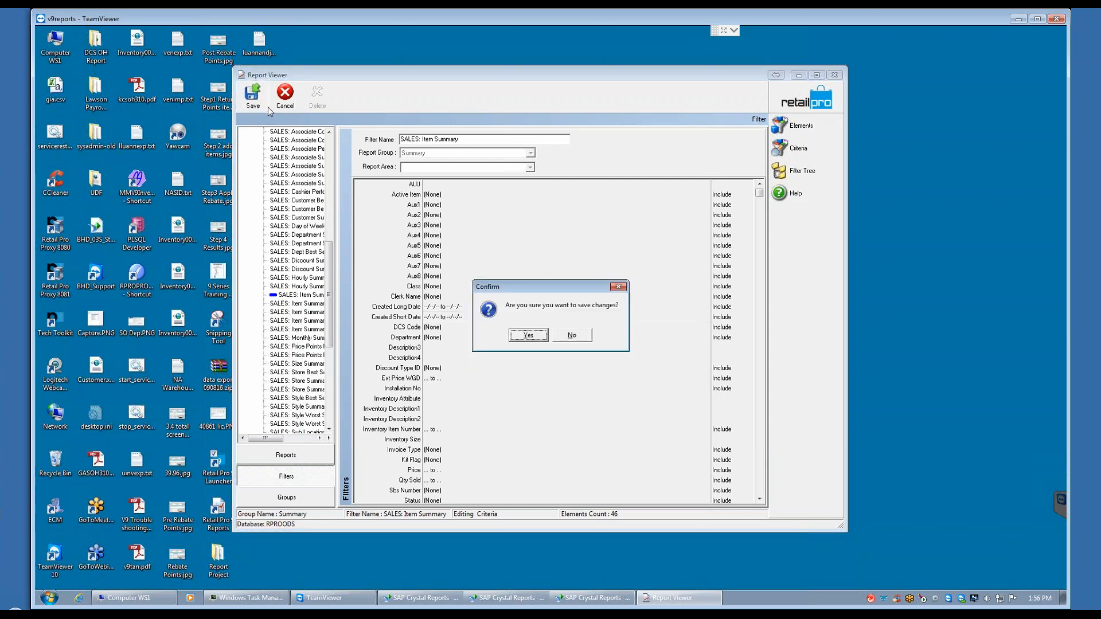
pyautogui.click(536, 335)
pyautogui.click(551, 336)
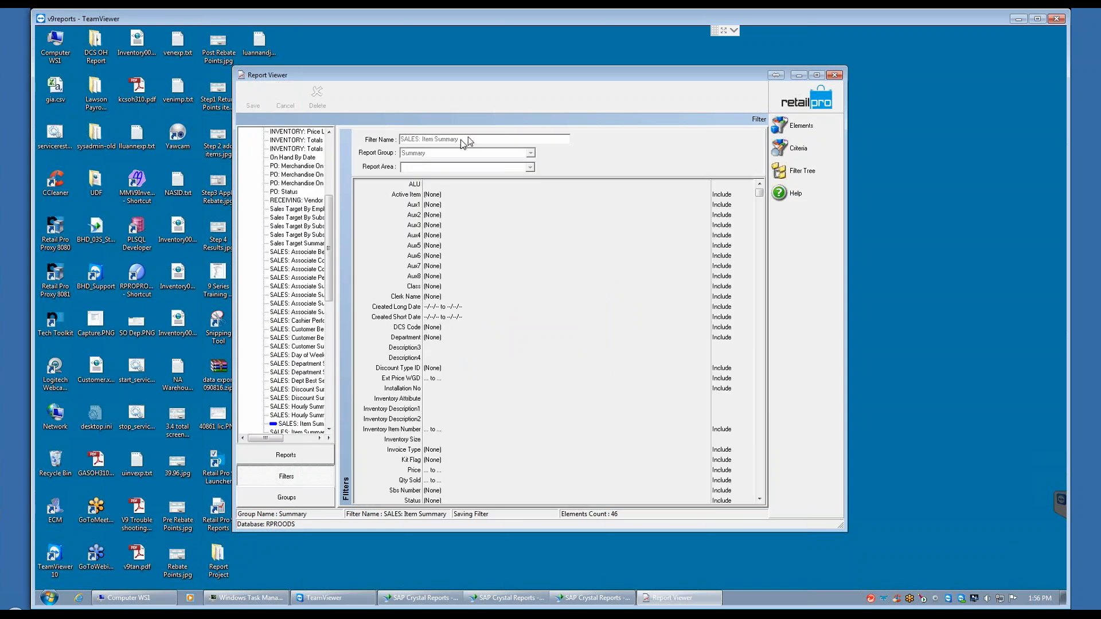
# Step: Review the criteria of the !MTD Sales Item Summary filter, and return to the Summary group of the reports to view the matching report
pyautogui.moveTo(332, 272); pyautogui.dragTo(339, 148)
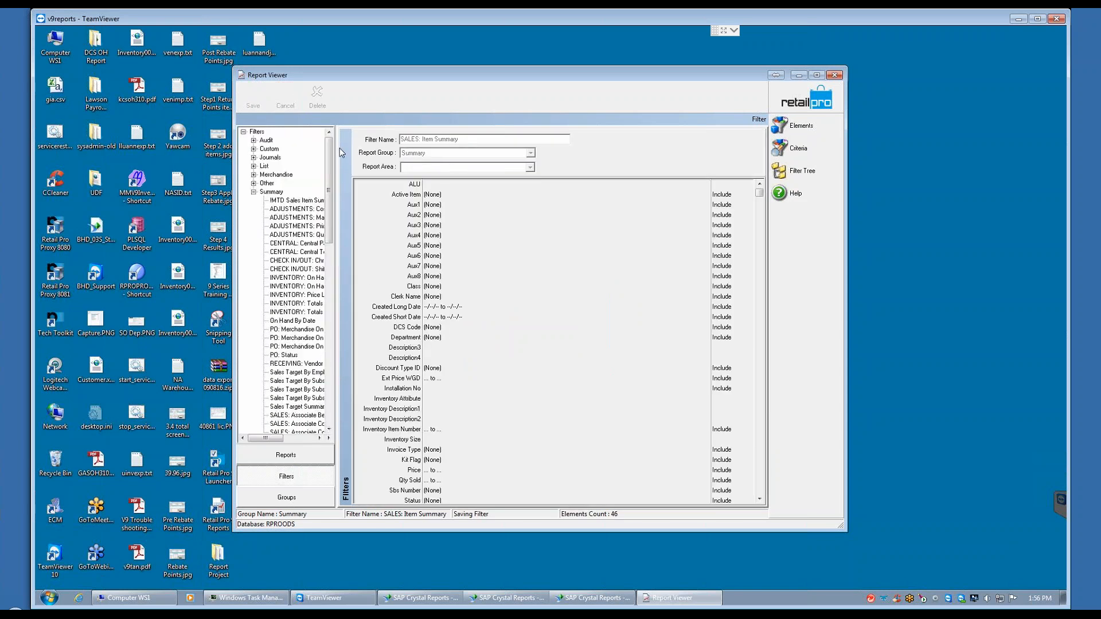
pyautogui.click(290, 200)
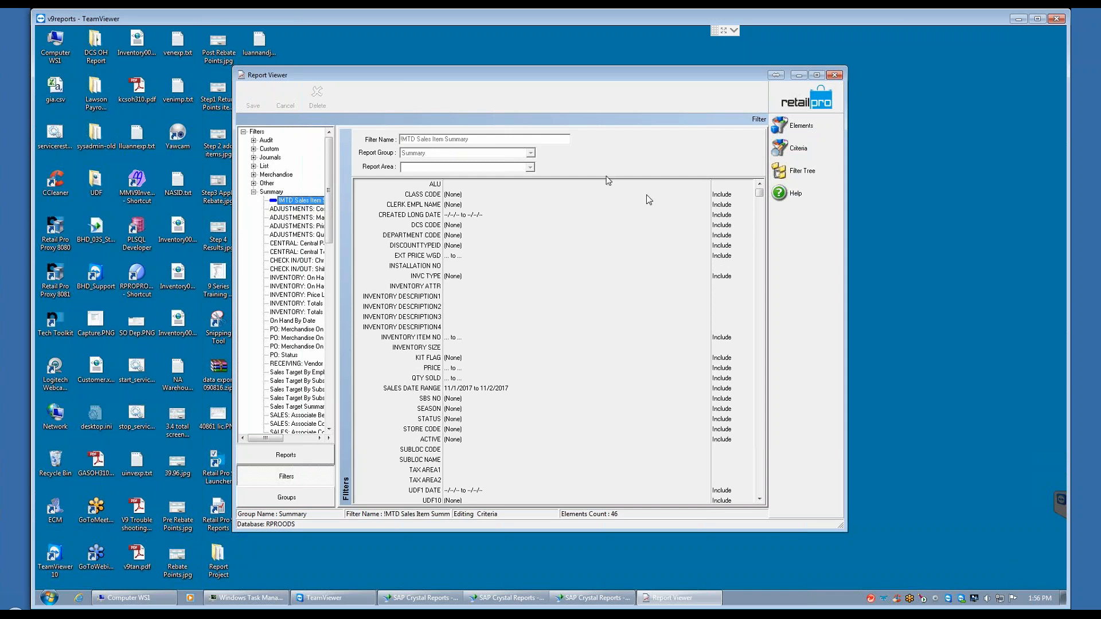
pyautogui.click(287, 454)
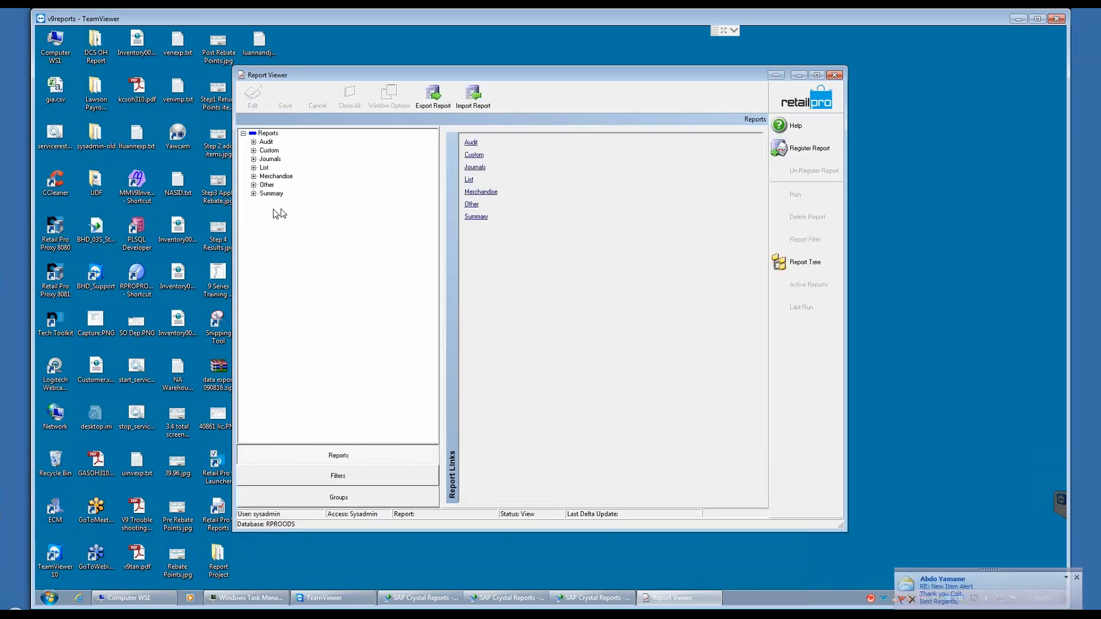
pyautogui.click(253, 194)
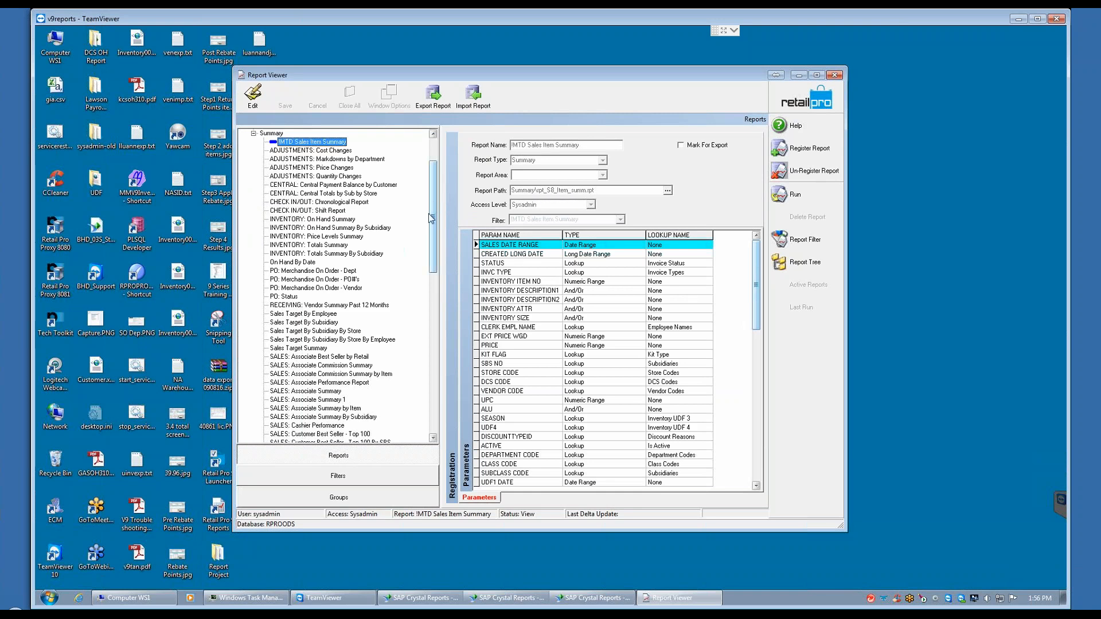
# Step: Open the run criteria of the original SALES: Item Summary report to check its date fields, and cancel the run
pyautogui.scroll(-5, 408, 273)
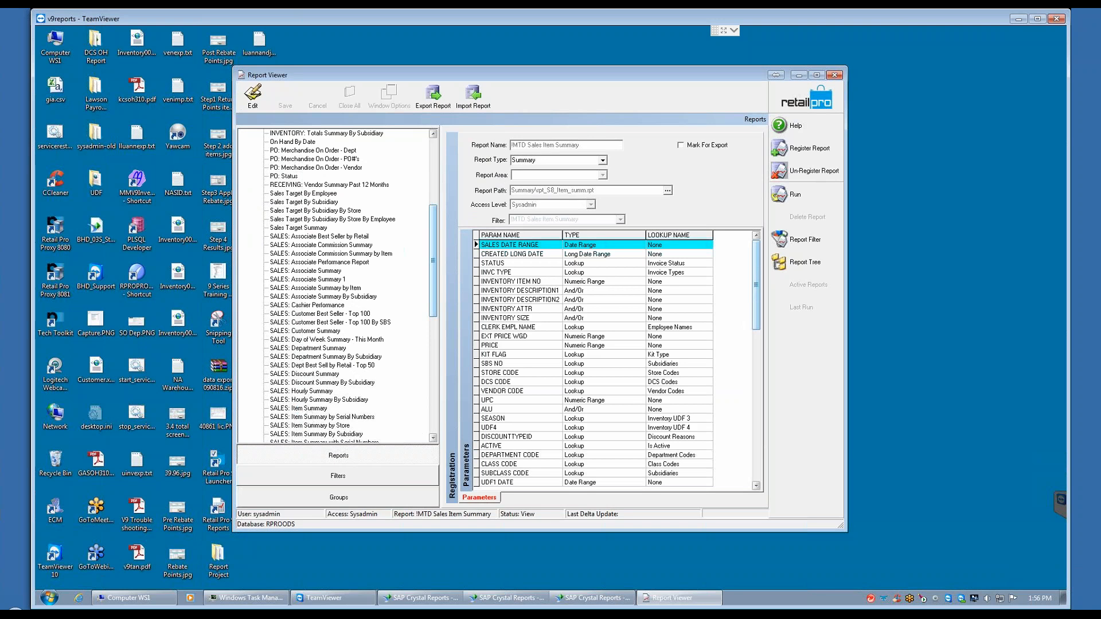
pyautogui.click(305, 409)
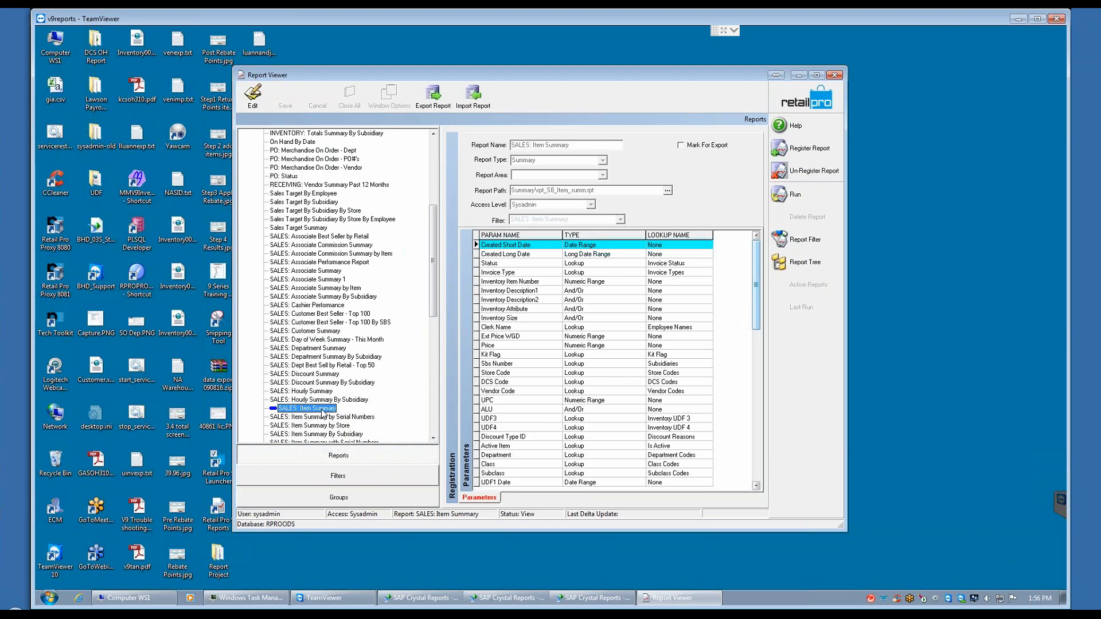
pyautogui.click(795, 195)
pyautogui.click(709, 252)
# Step: Check the SALES DATE RANGE in the run criteria of the !MTD Sales Item Summary report, and cancel the run
pyautogui.moveTo(432, 233); pyautogui.dragTo(437, 164)
pyautogui.click(314, 203)
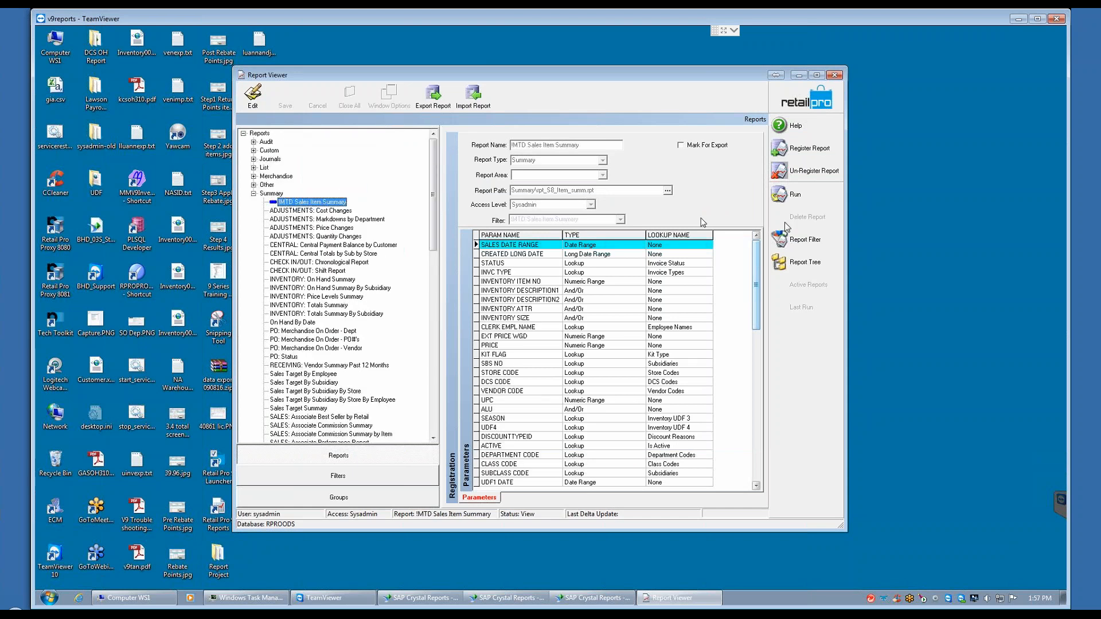
pyautogui.click(828, 194)
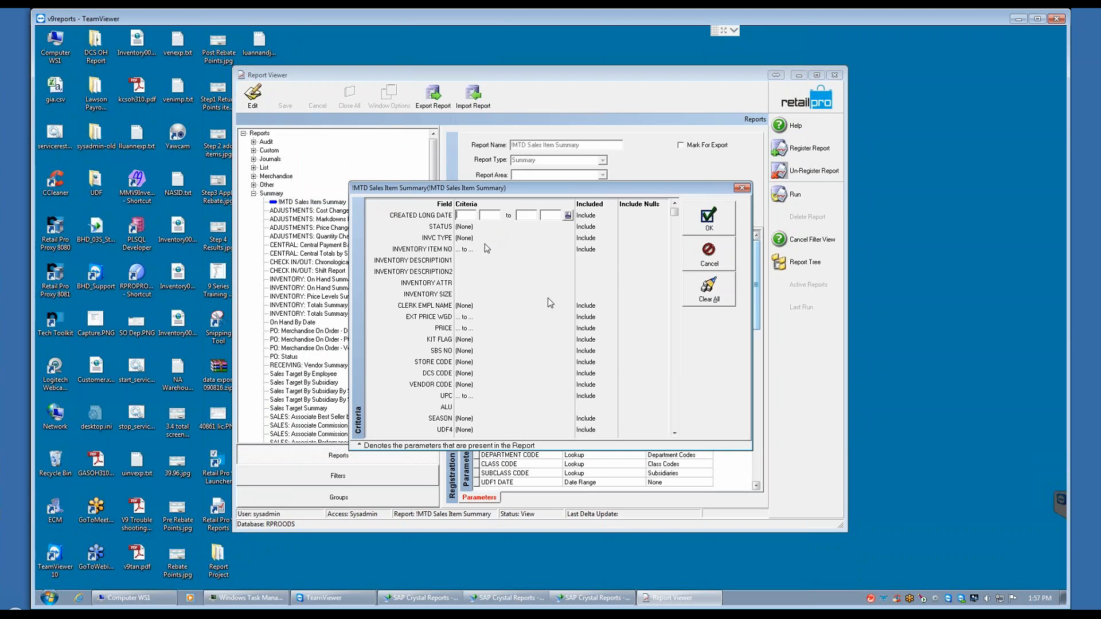
pyautogui.click(674, 434)
pyautogui.click(674, 433)
pyautogui.click(674, 434)
pyautogui.click(674, 434)
pyautogui.click(674, 433)
pyautogui.click(675, 433)
pyautogui.click(674, 433)
pyautogui.click(674, 433)
pyautogui.click(675, 433)
pyautogui.click(528, 386)
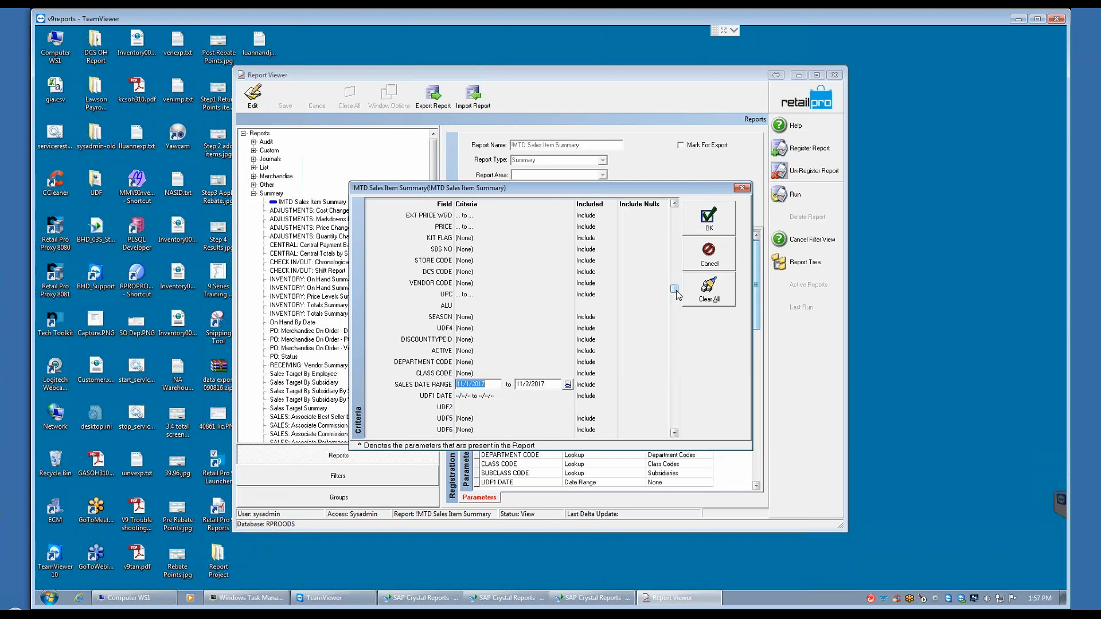
pyautogui.click(709, 257)
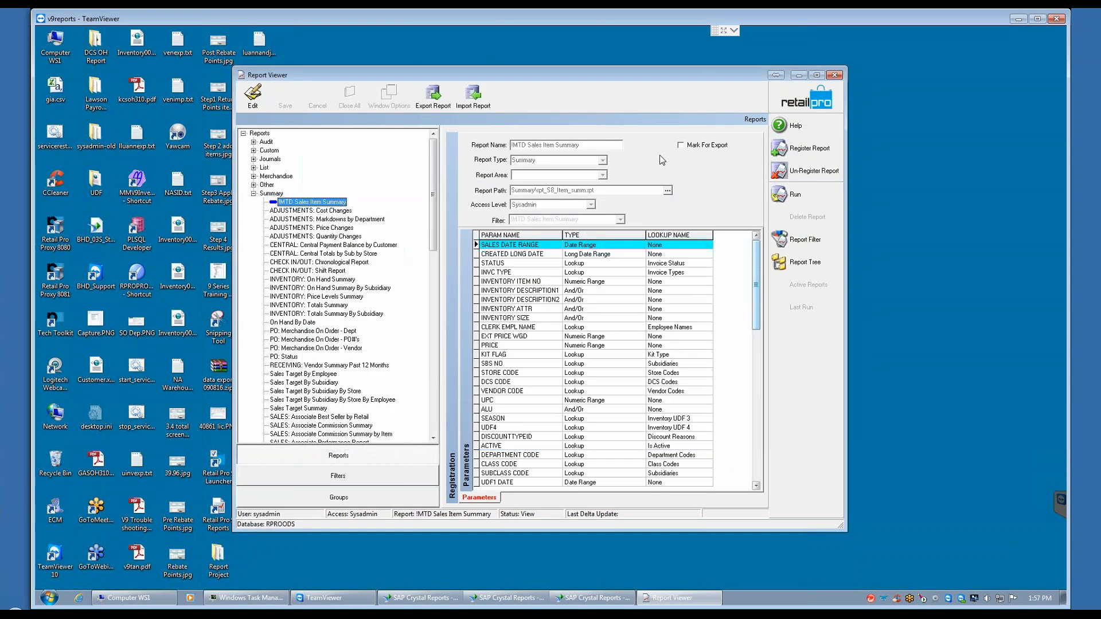
# Step: Start registering a new report to browse the Crystal Reports files in the Summary folder, and discard the registration
pyautogui.click(802, 150)
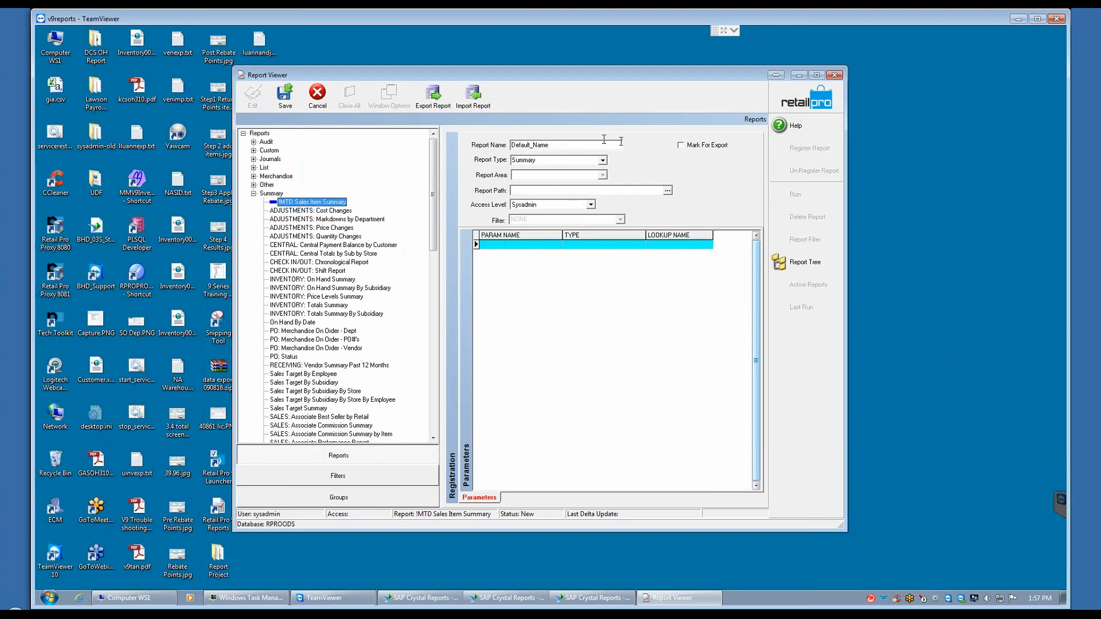
pyautogui.moveTo(553, 145); pyautogui.dragTo(484, 149)
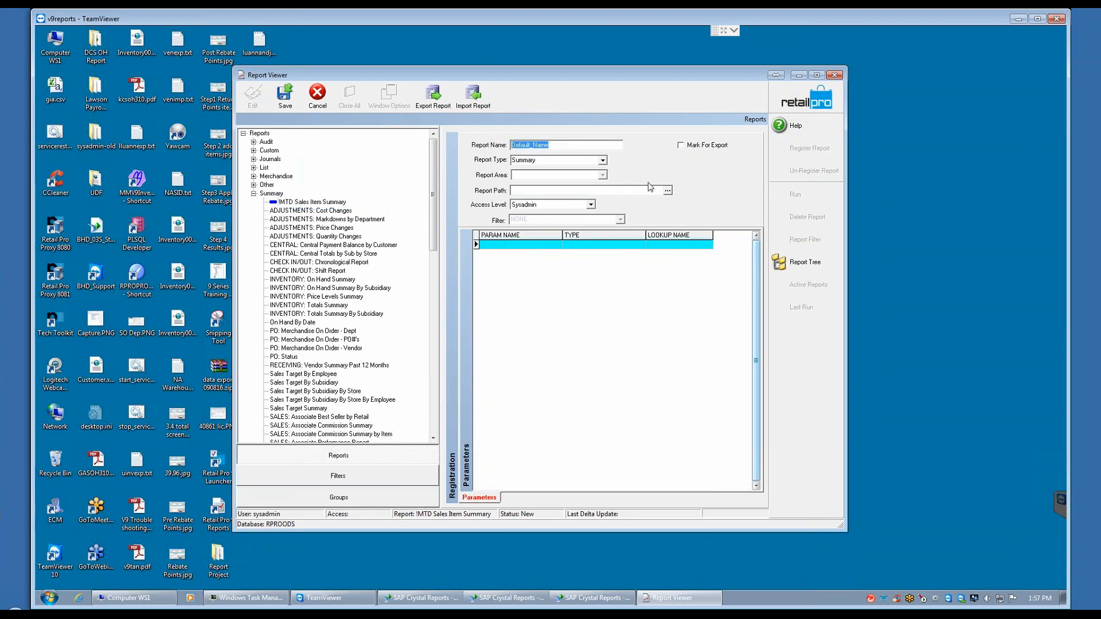
pyautogui.click(668, 193)
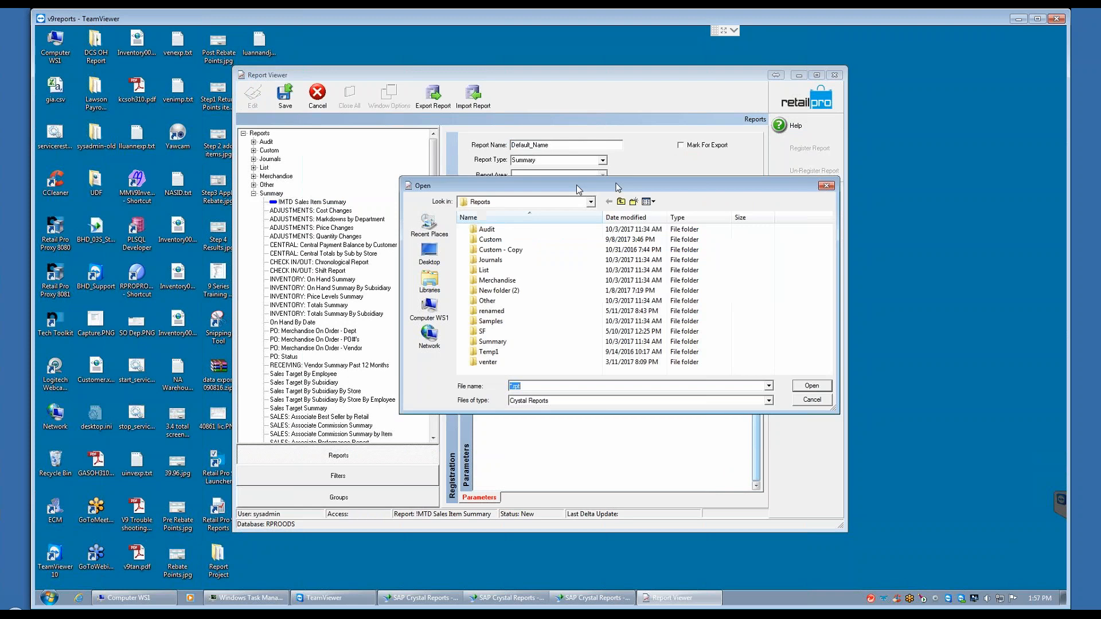
pyautogui.click(492, 343)
pyautogui.doubleClick(492, 343)
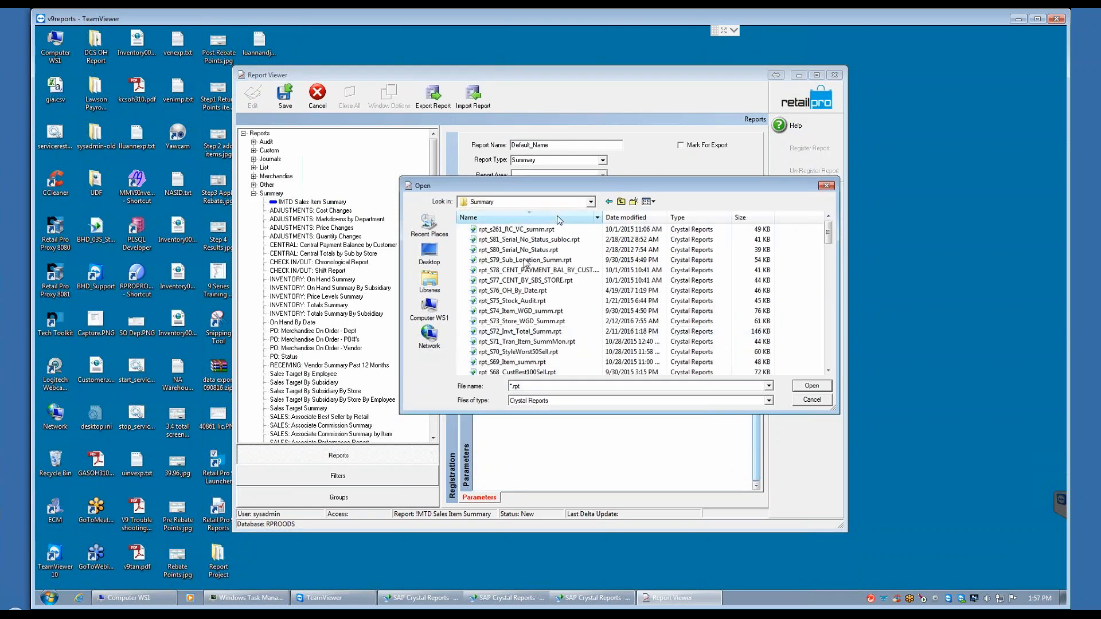
pyautogui.click(828, 370)
pyautogui.moveTo(827, 370); pyautogui.dragTo(828, 371)
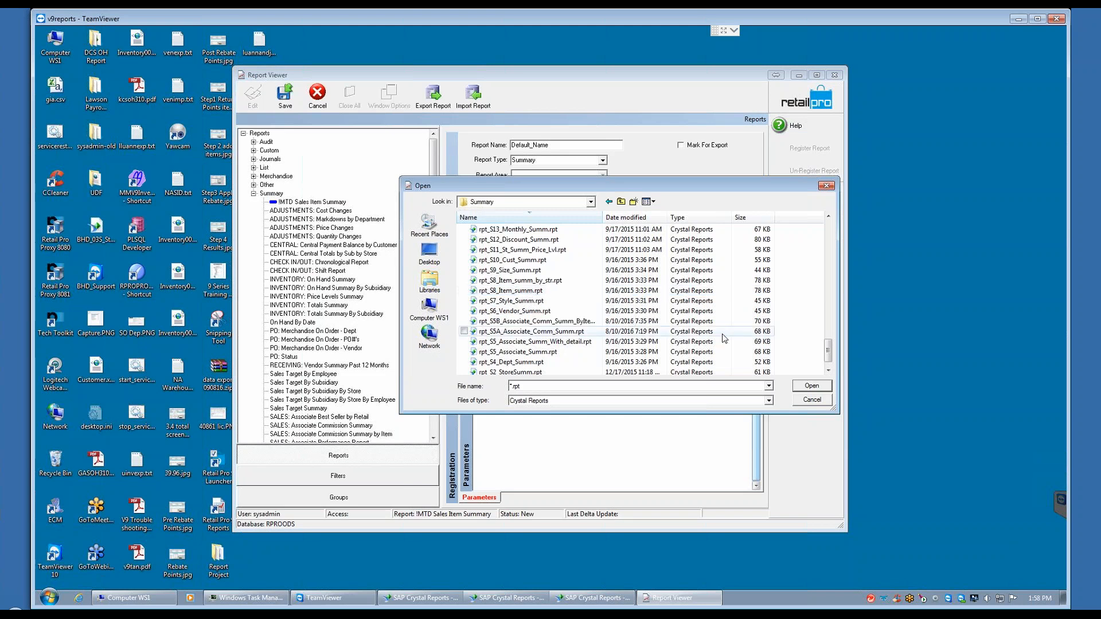
pyautogui.click(814, 400)
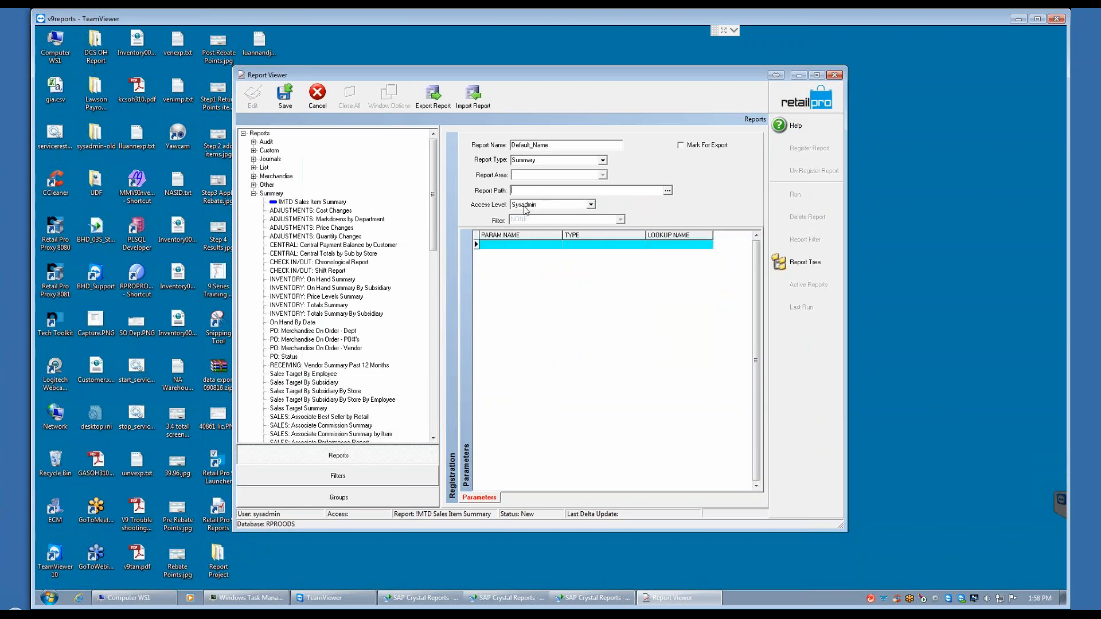
pyautogui.click(317, 95)
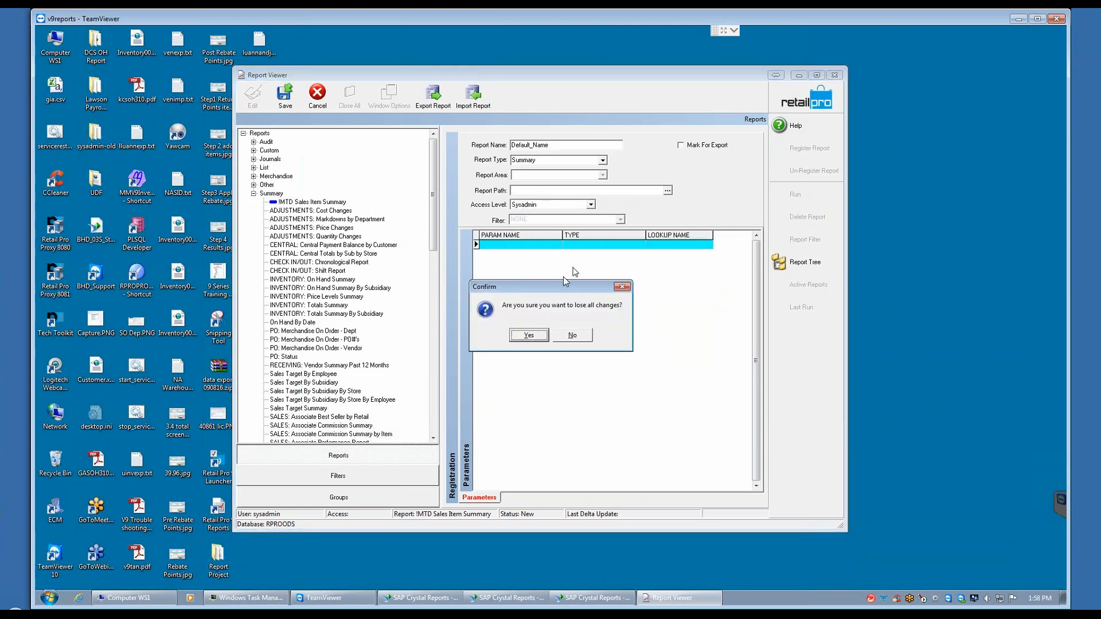
pyautogui.click(529, 335)
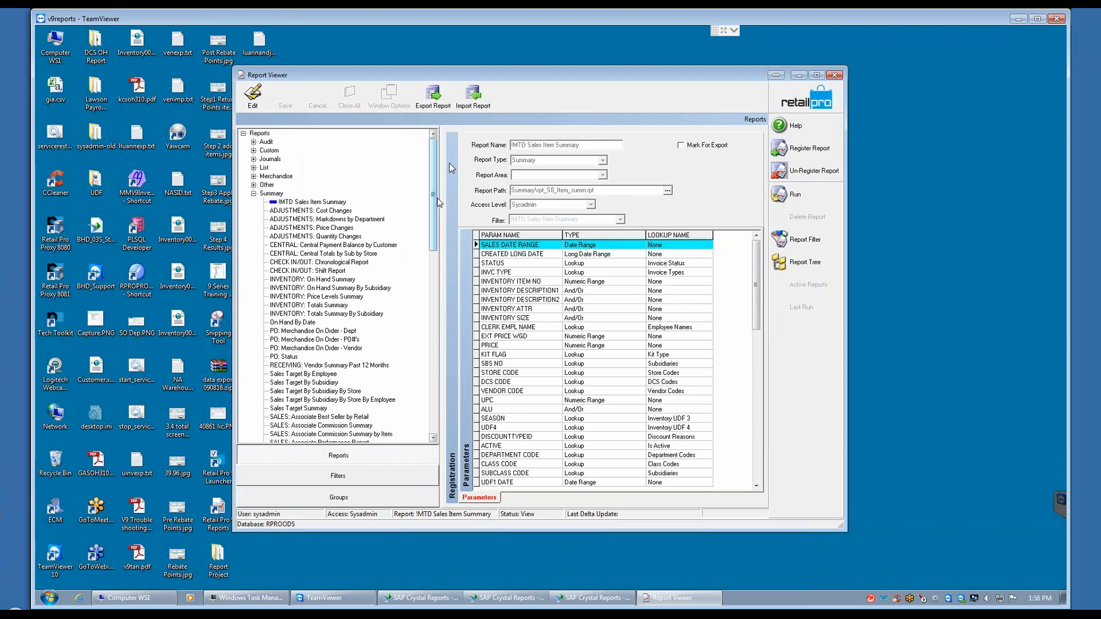
# Step: Examine the report paths and parameters of several SALES reports in the Summary group, including Store Summary, Style Summary and Item Summary by Store
pyautogui.moveTo(434, 217); pyautogui.dragTo(434, 172)
pyautogui.moveTo(435, 183); pyautogui.dragTo(431, 292)
pyautogui.scroll(-4, 304, 335)
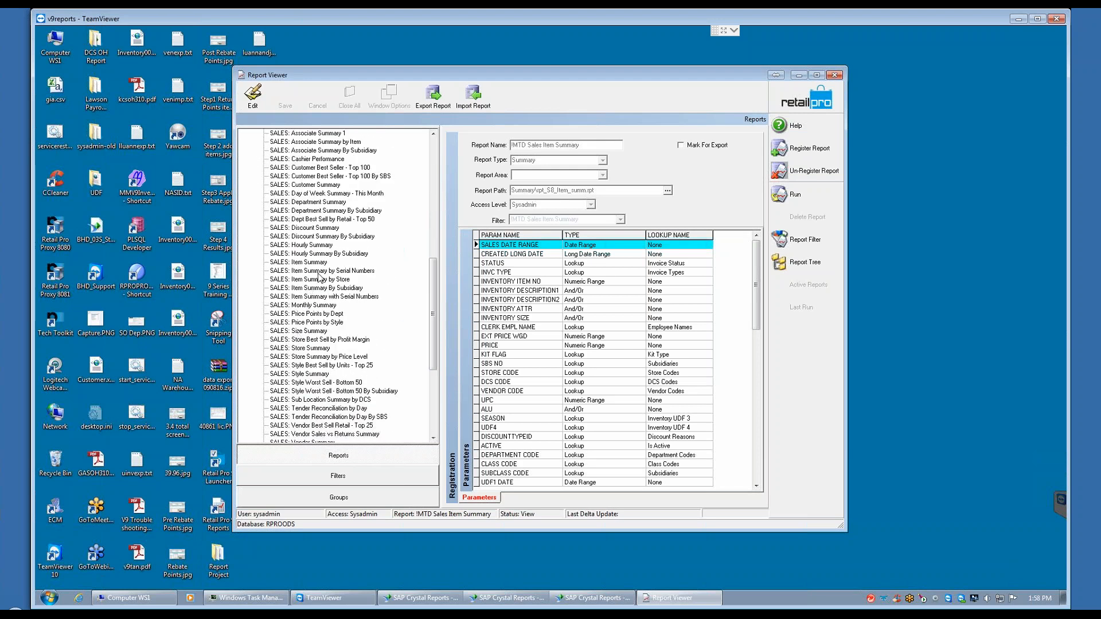
pyautogui.click(300, 264)
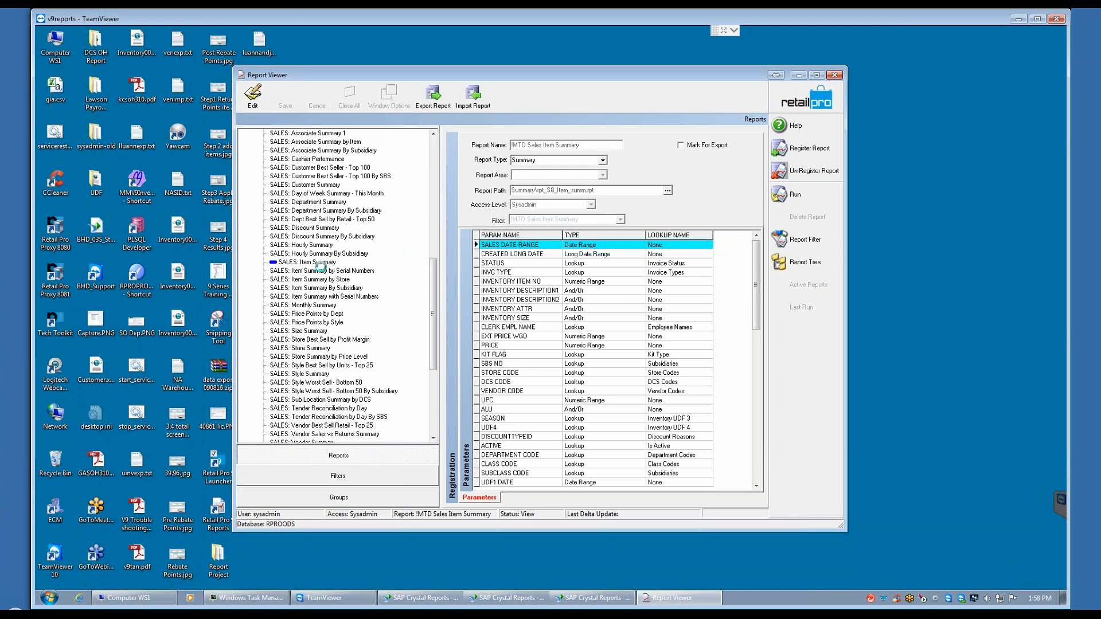
pyautogui.click(320, 270)
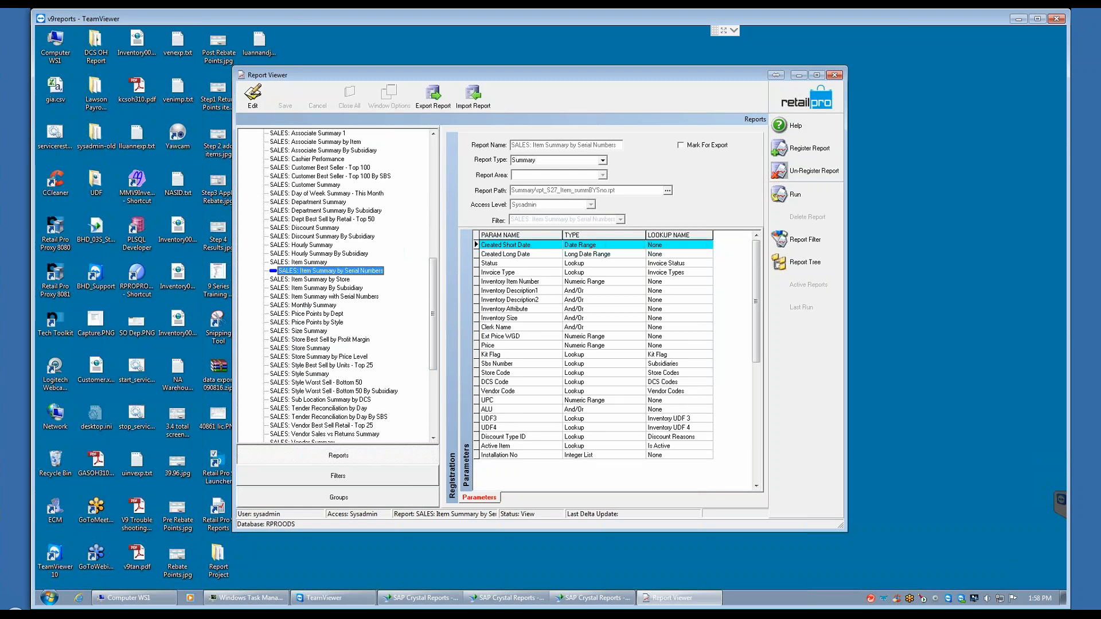
pyautogui.click(308, 348)
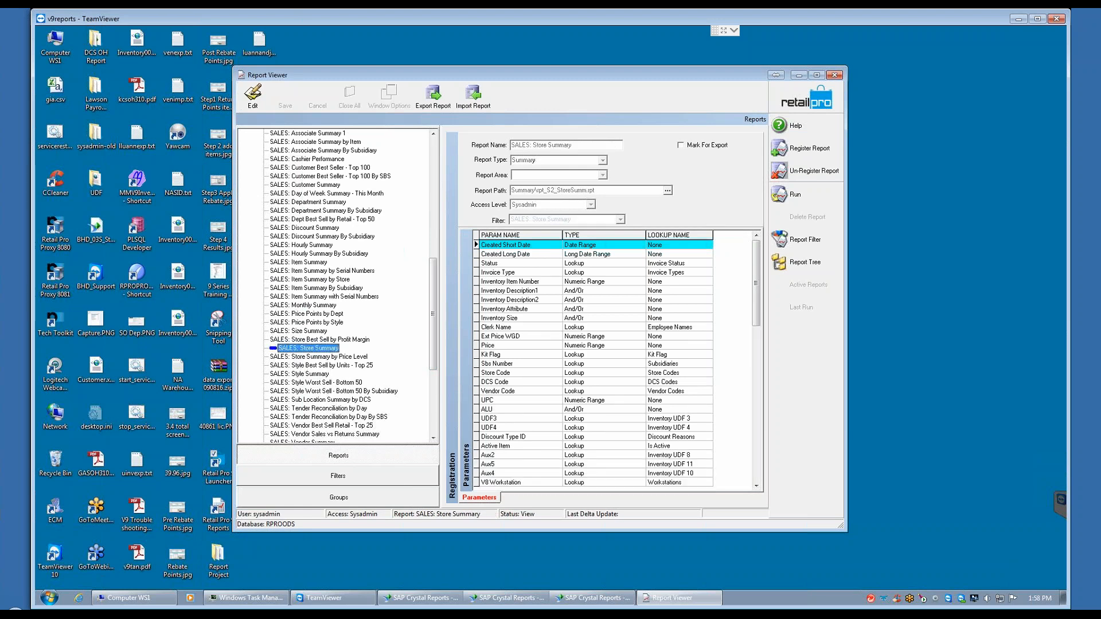
pyautogui.click(313, 374)
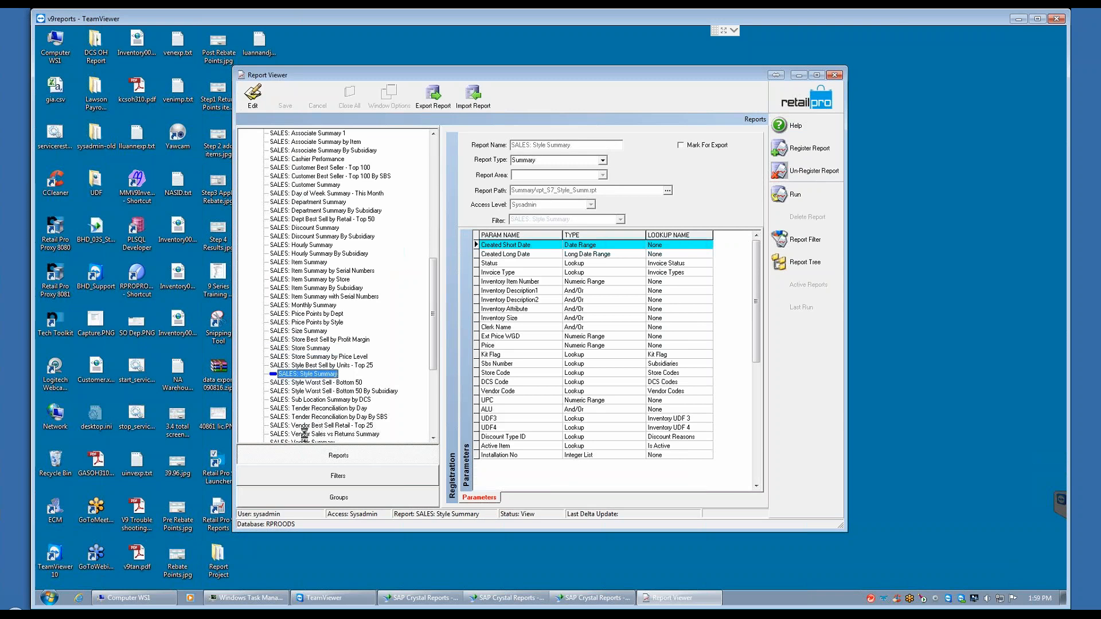
pyautogui.click(313, 425)
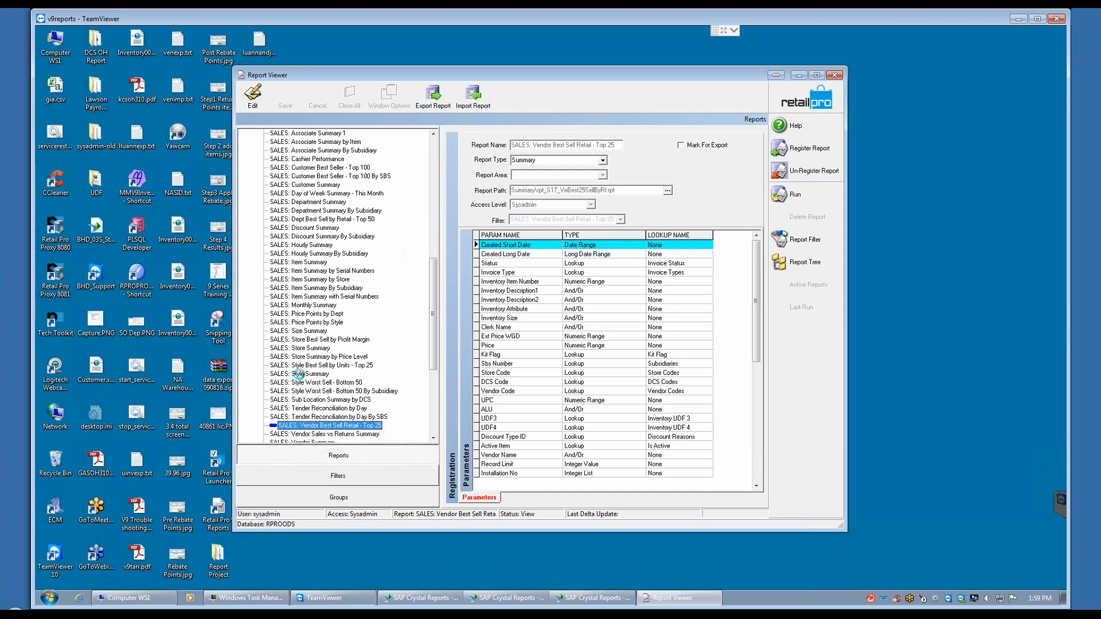
pyautogui.click(307, 279)
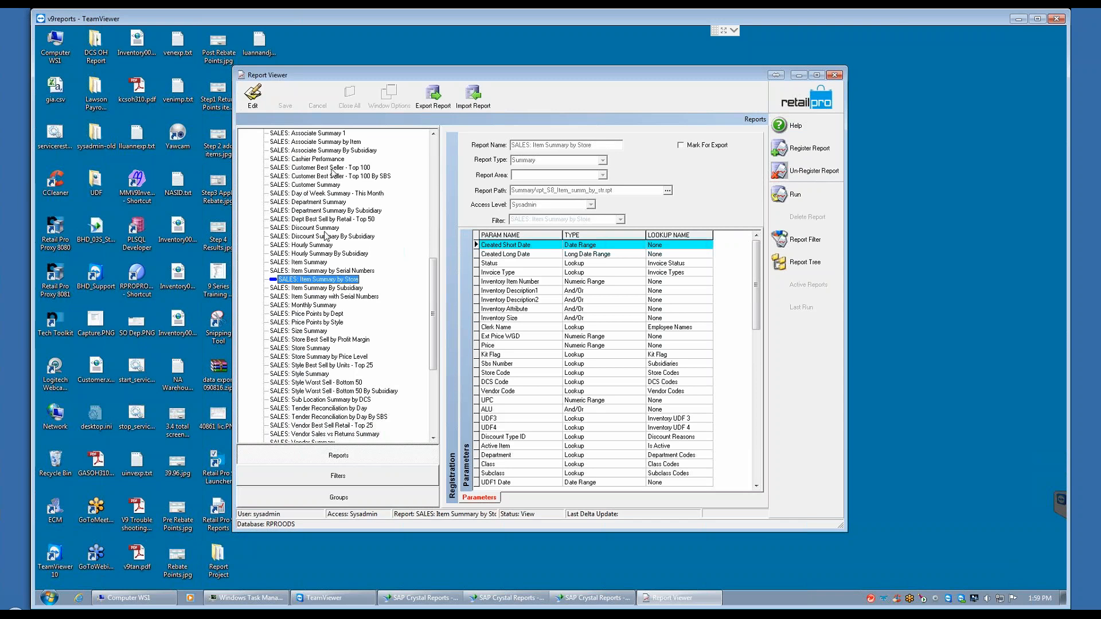
# Step: View the reports in the Custom group, and collapse the Custom and Summary groups
pyautogui.moveTo(433, 292); pyautogui.dragTo(438, 162)
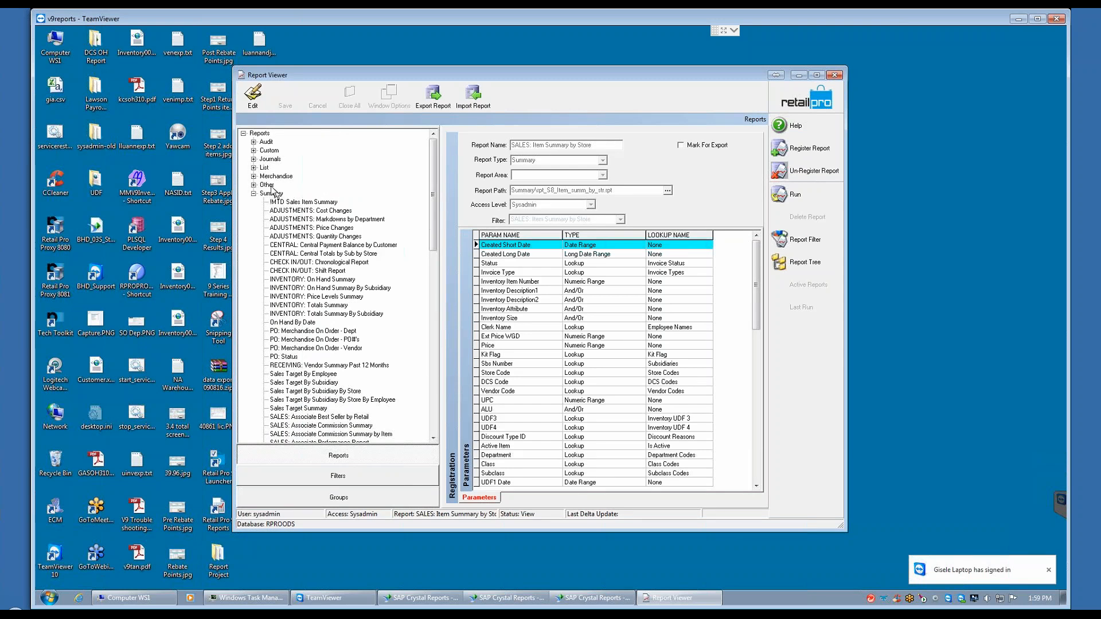
pyautogui.click(253, 151)
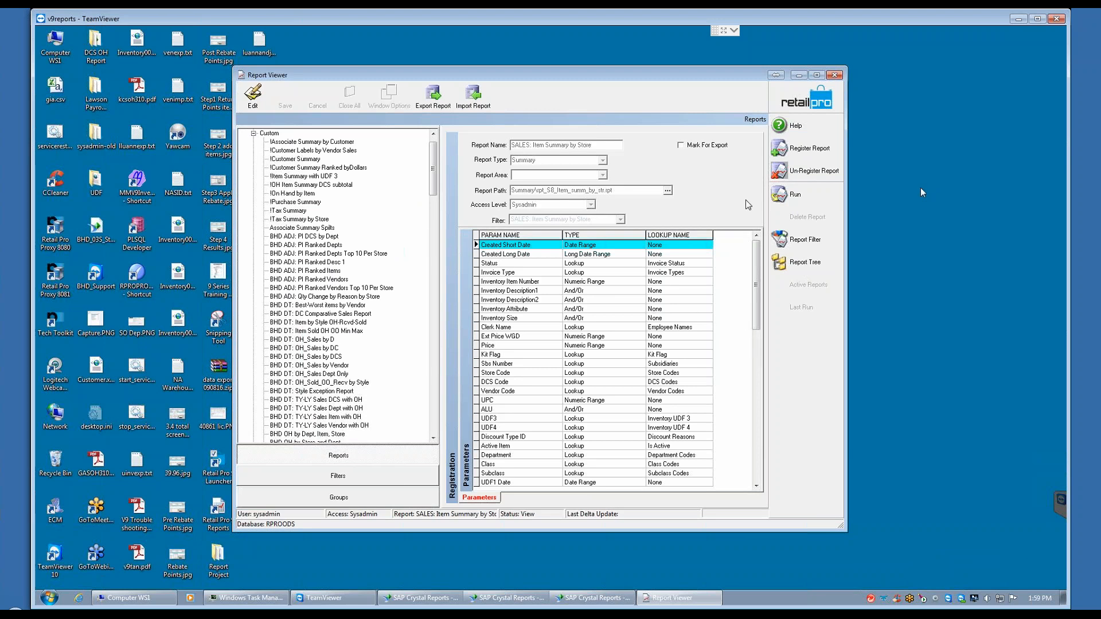
pyautogui.click(253, 133)
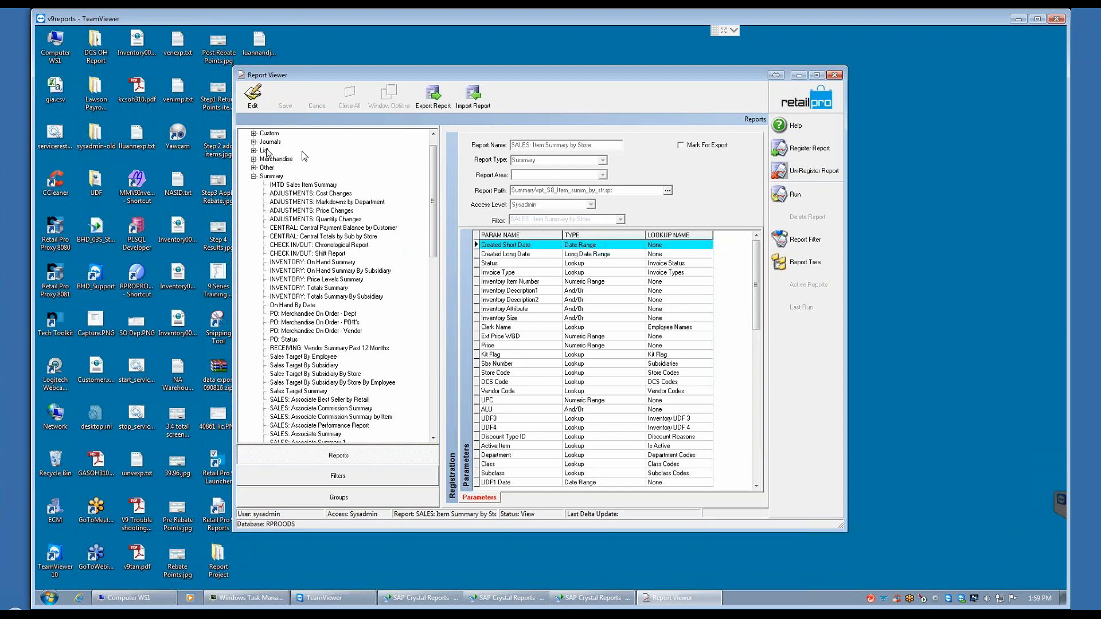
pyautogui.click(253, 176)
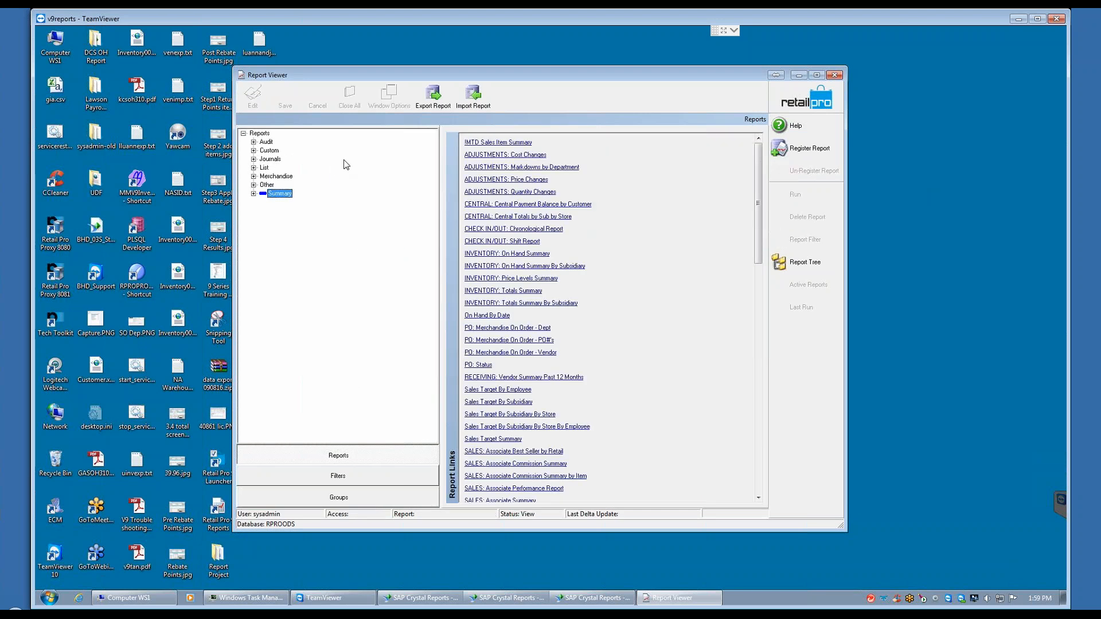
# Step: Examine the parameters of several Merchandise reports, including DT: OH/Sold/Rcvd/Tran/Adj By Store and the SALES comparisons with last year
pyautogui.click(253, 176)
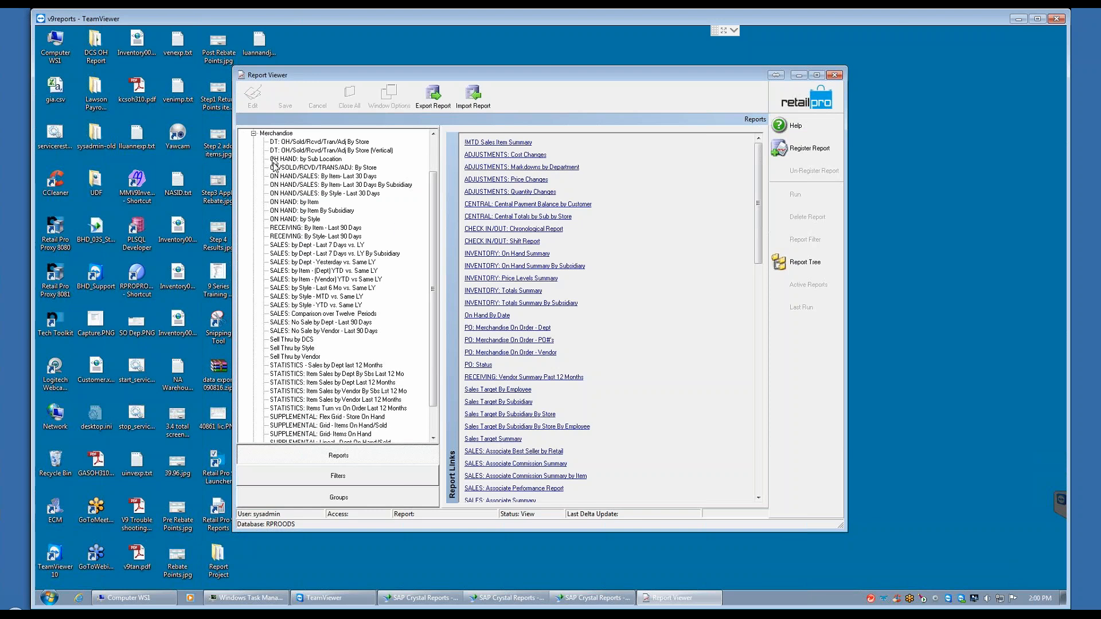
pyautogui.click(301, 185)
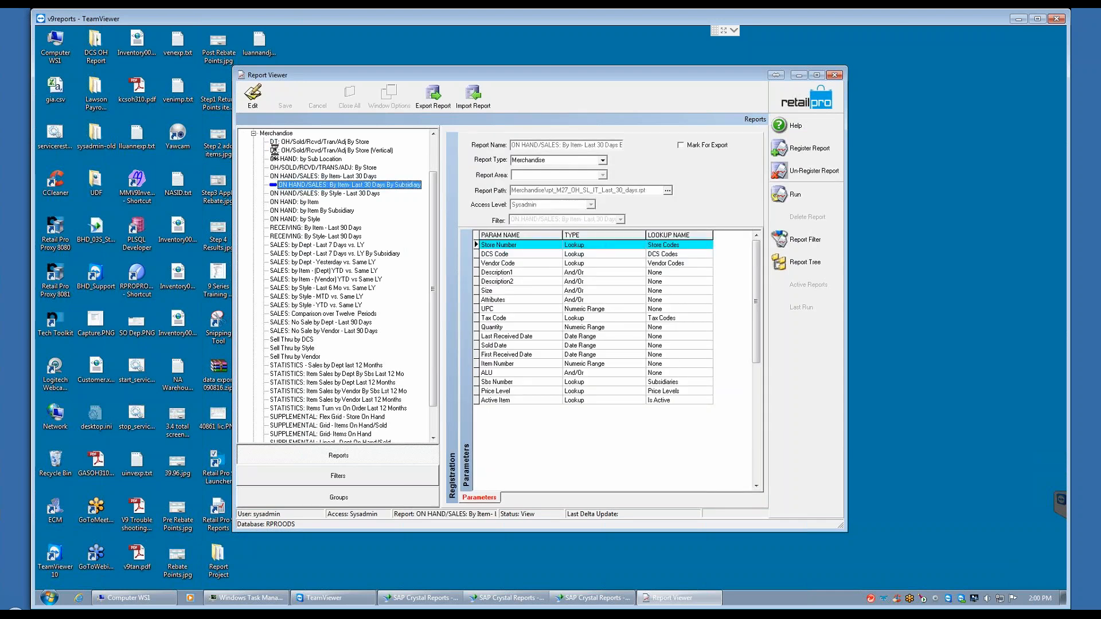
pyautogui.click(277, 142)
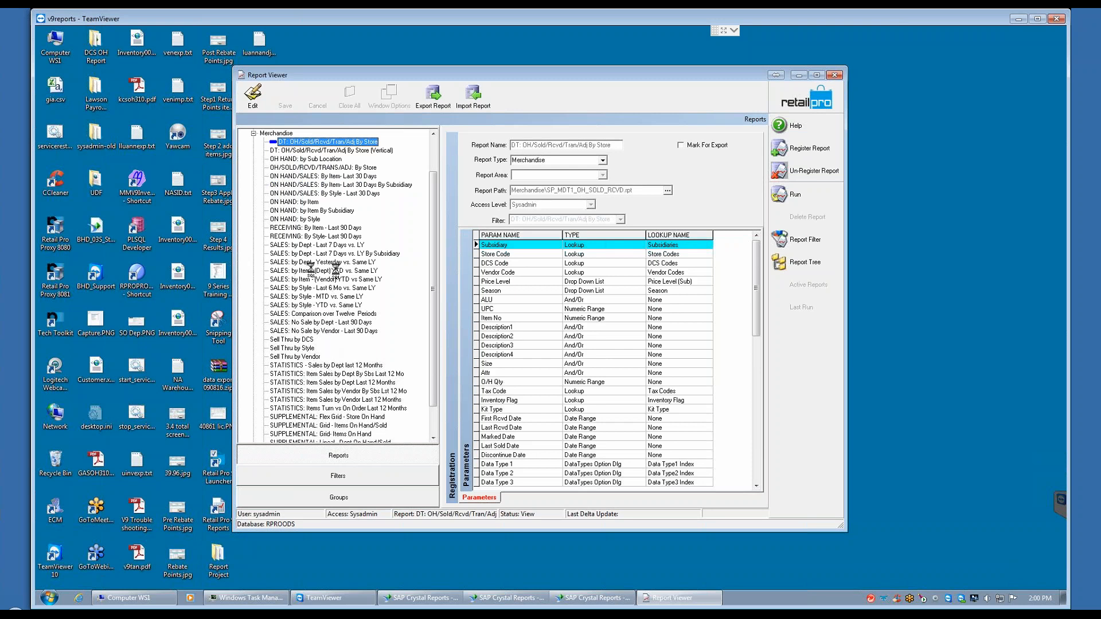
pyautogui.click(321, 262)
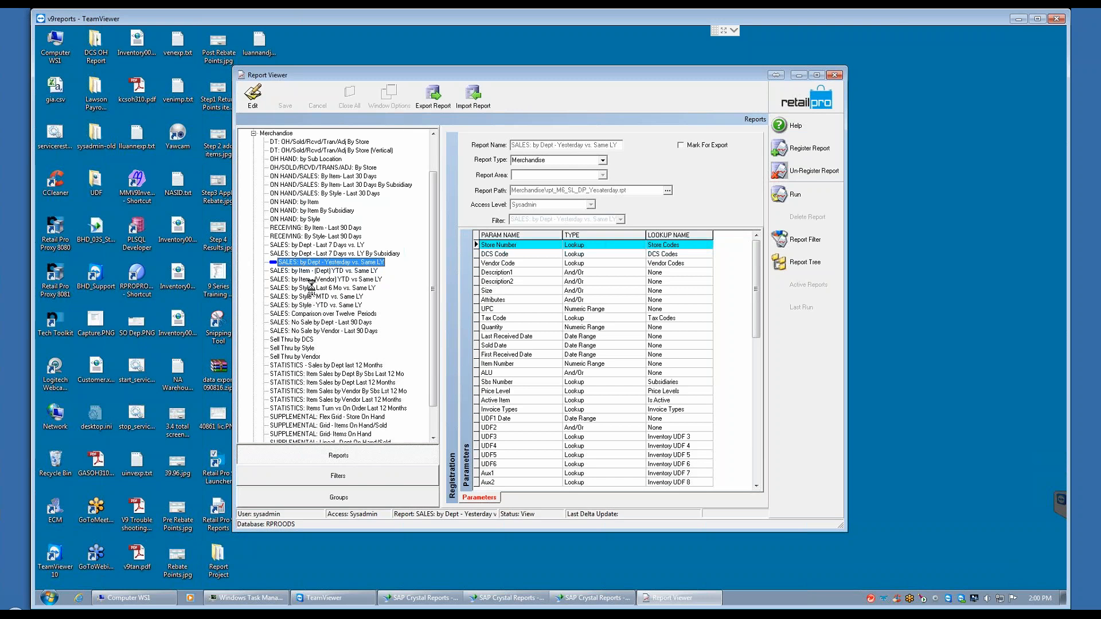
pyautogui.click(311, 281)
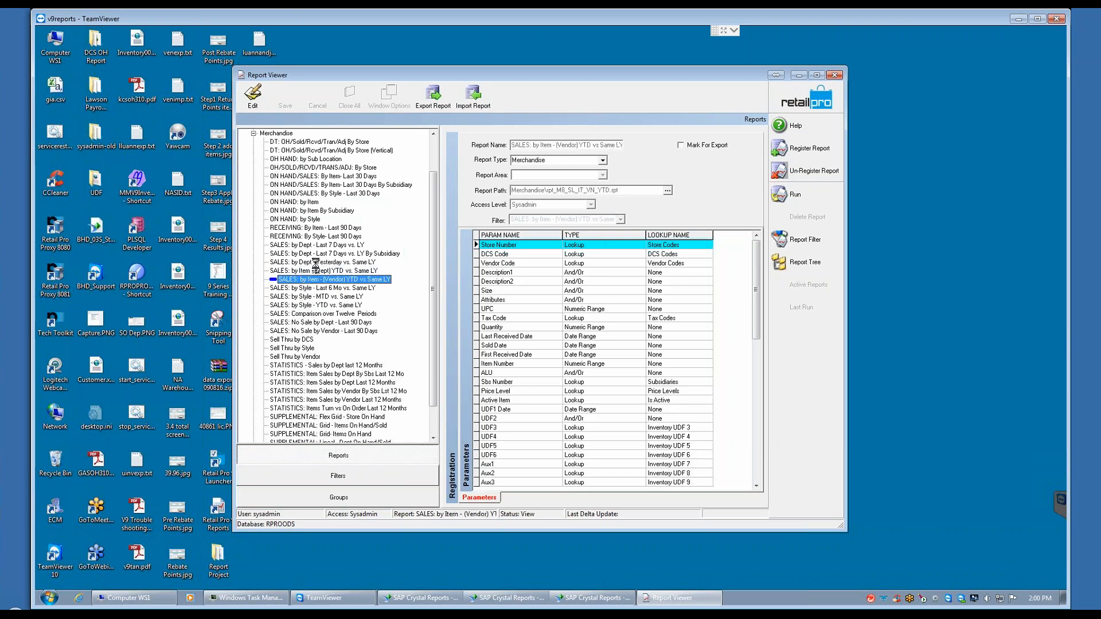
pyautogui.click(310, 288)
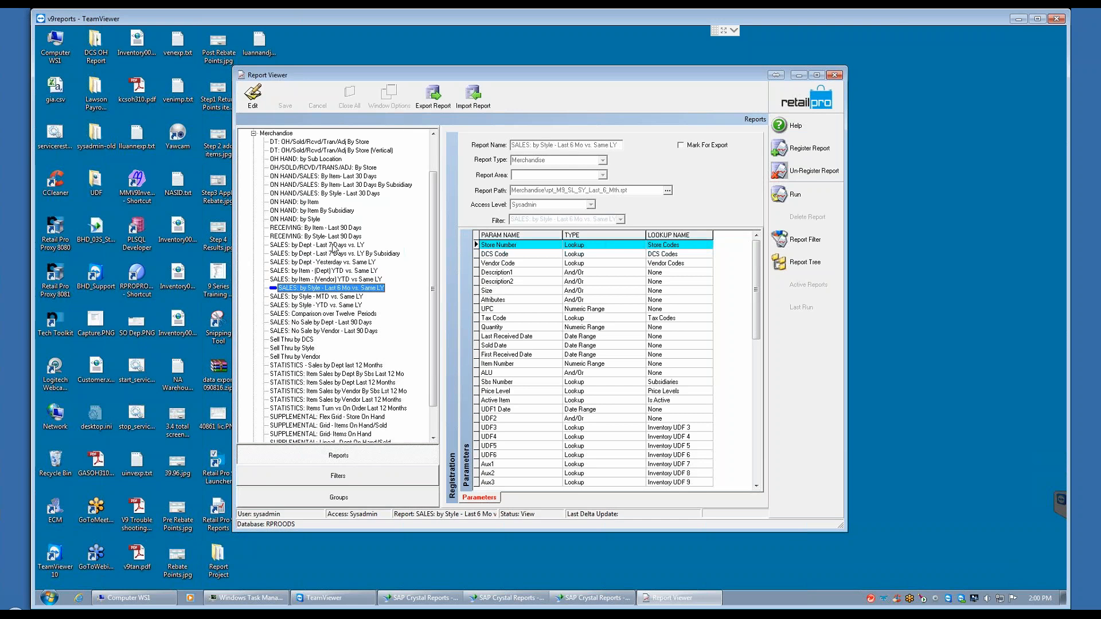
# Step: Start running the Merchandise report SALES: by Dept - Last 7 Days vs. LY with its Last 7 Days This Year filter set to YTD (from 1st day of year to today)
pyautogui.click(303, 246)
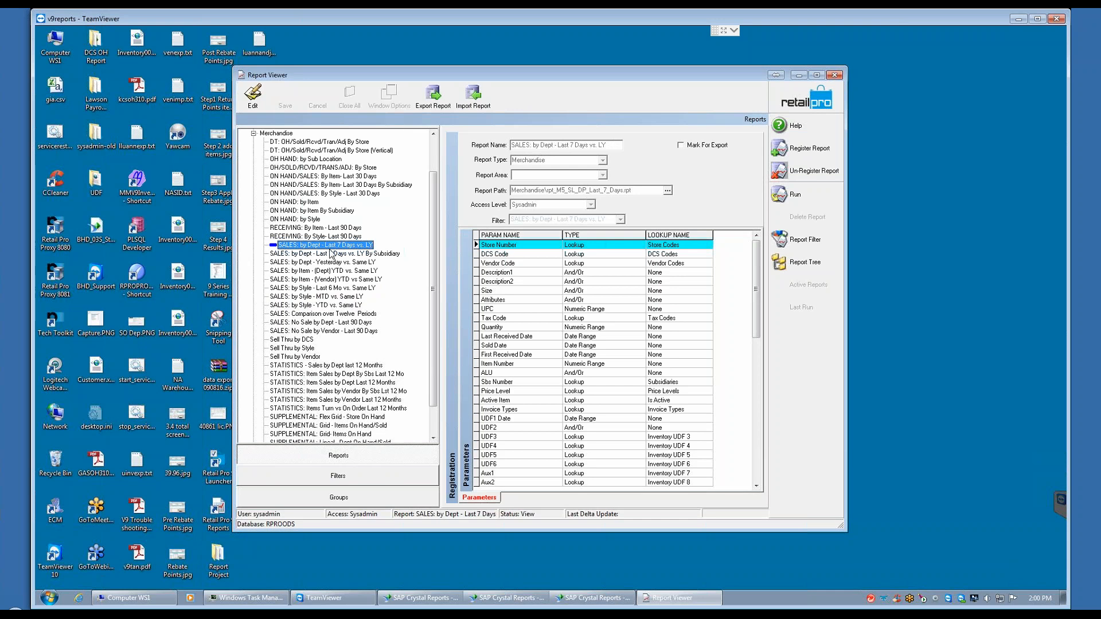
pyautogui.click(802, 194)
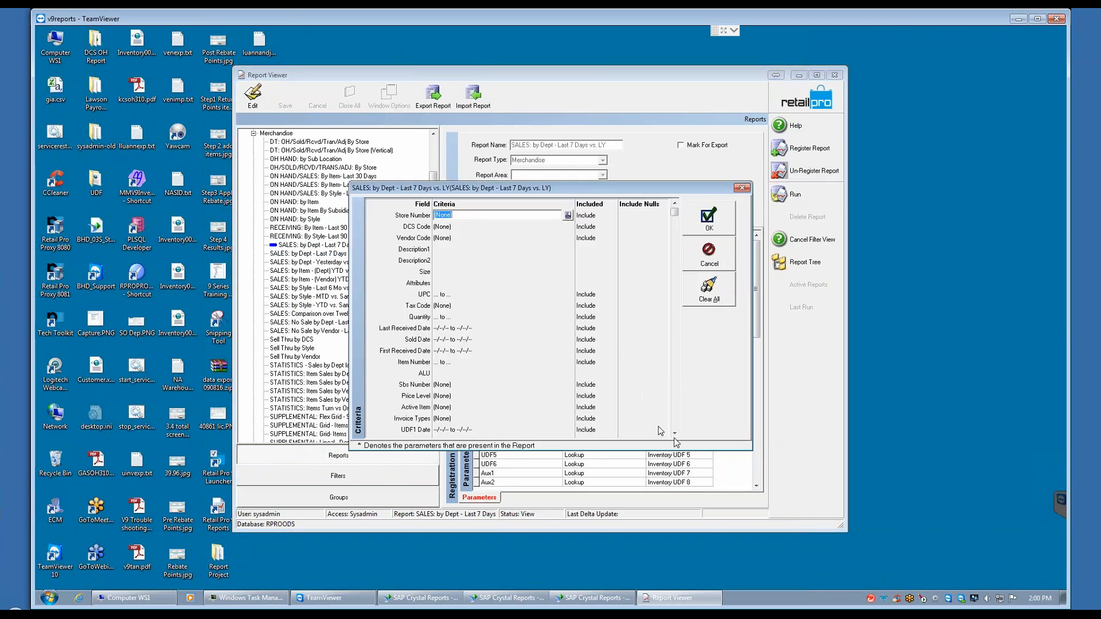
pyautogui.click(675, 433)
pyautogui.click(674, 434)
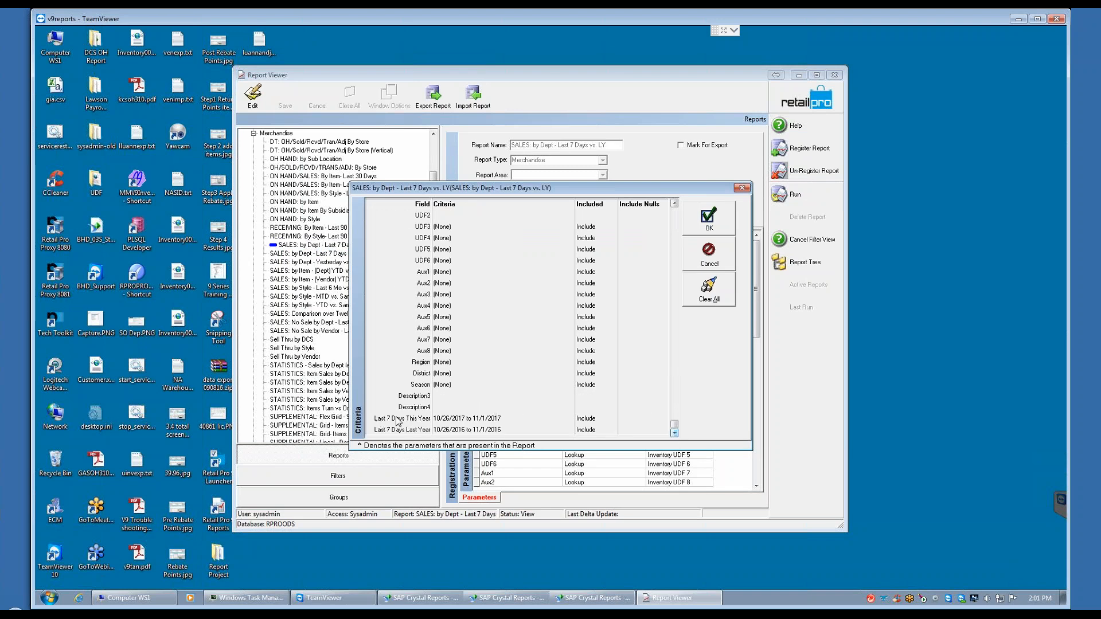
pyautogui.click(499, 419)
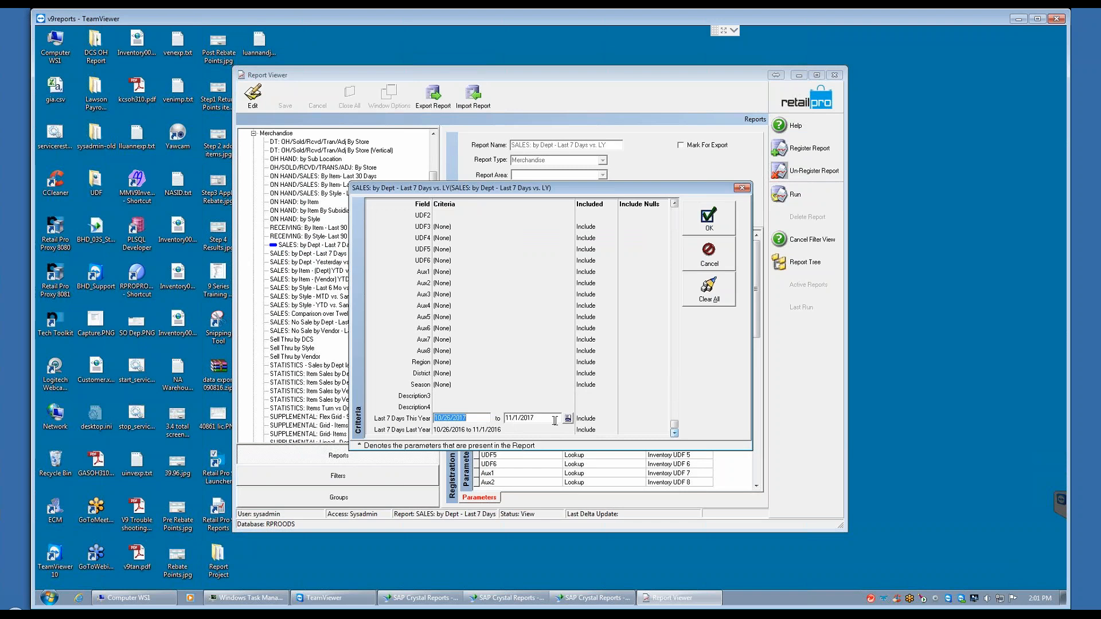
pyautogui.click(567, 418)
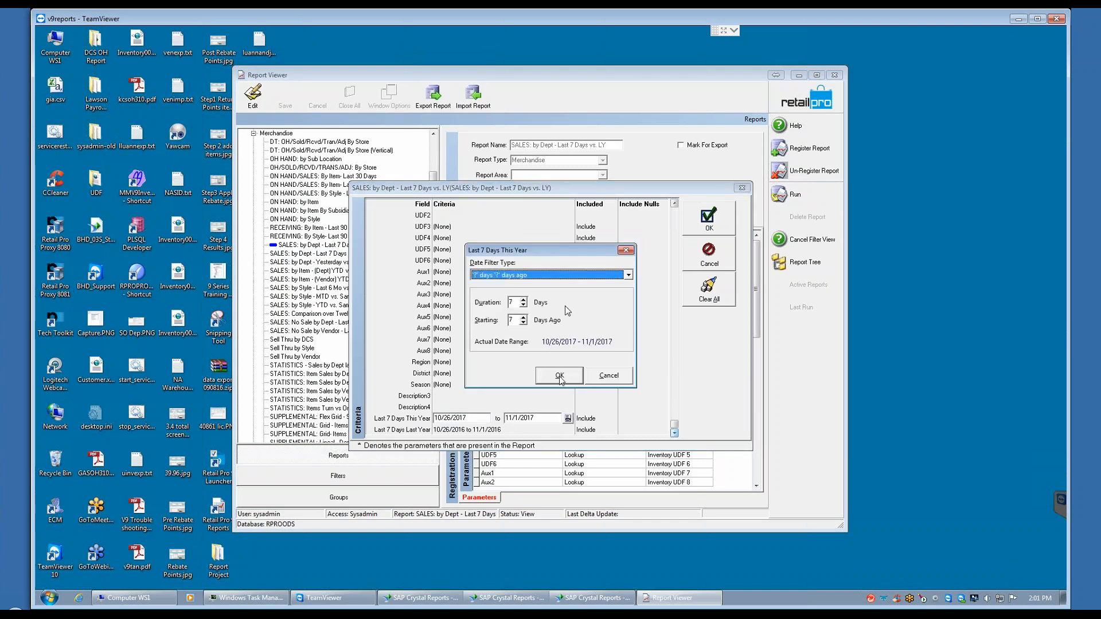
pyautogui.click(628, 275)
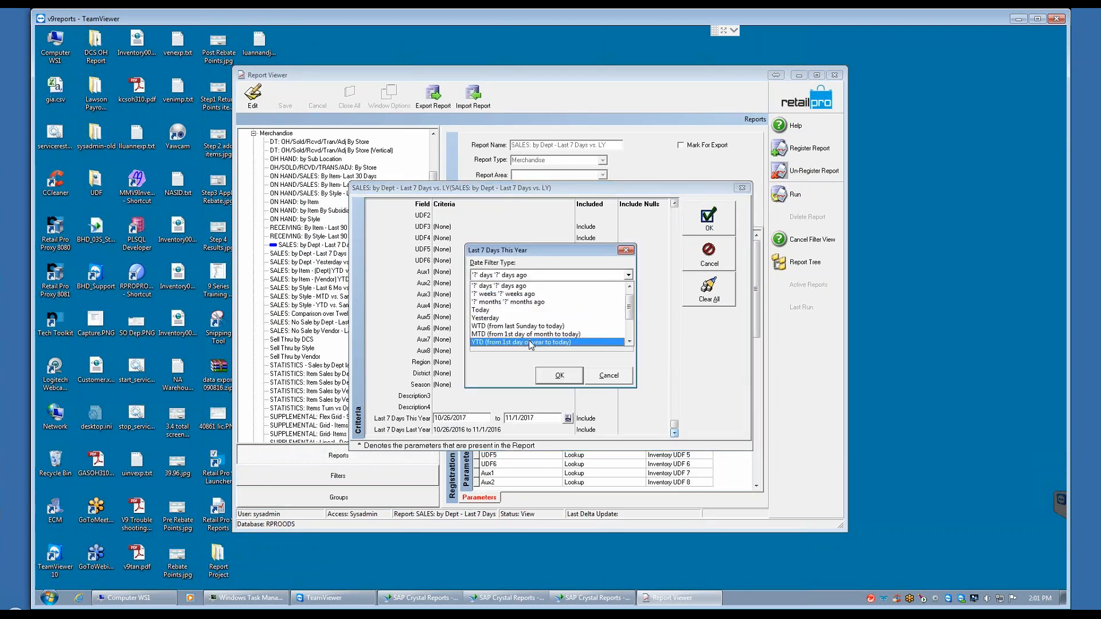
pyautogui.click(551, 342)
pyautogui.click(559, 375)
# Step: Set the Last 7 Days Last Year filter to YTD (last year) and generate the report
pyautogui.click(568, 431)
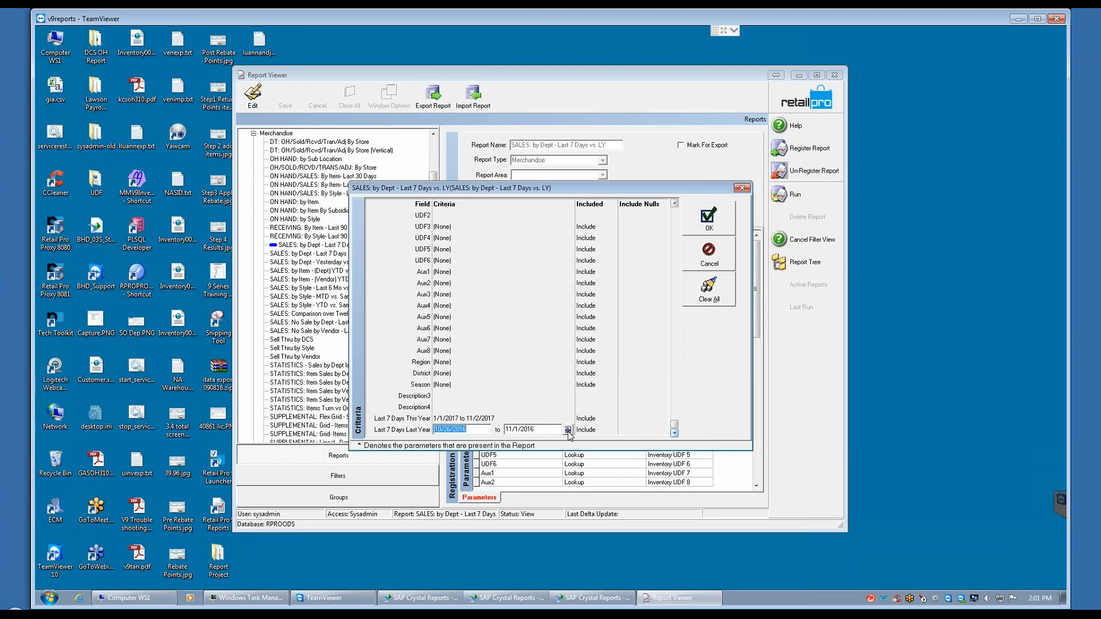
pyautogui.click(568, 430)
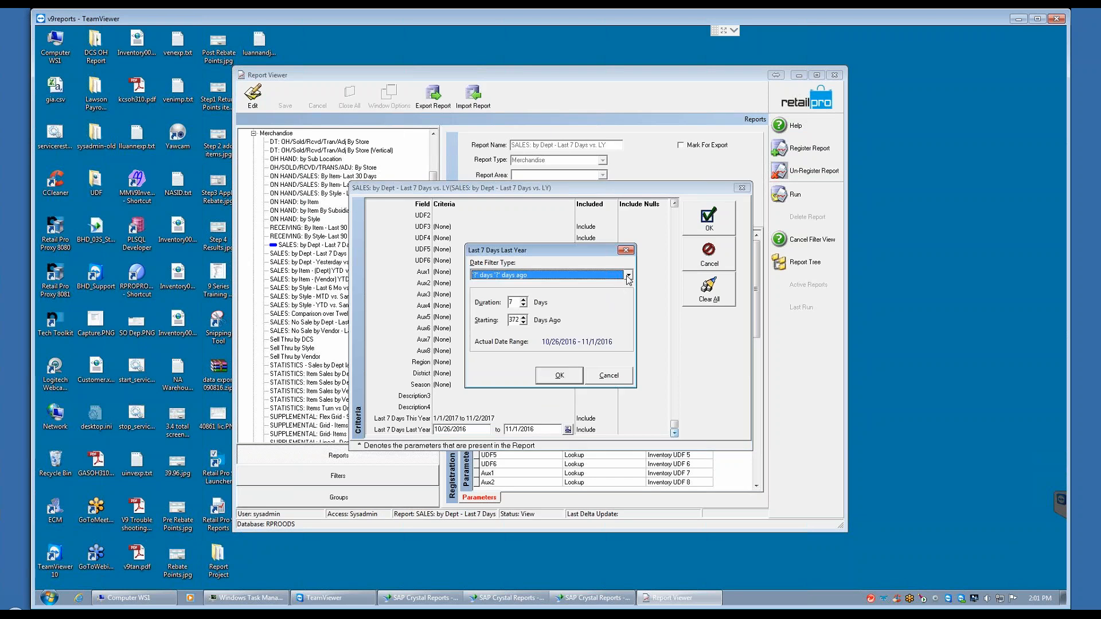
pyautogui.click(628, 276)
pyautogui.click(629, 342)
pyautogui.click(629, 342)
pyautogui.click(629, 342)
pyautogui.click(629, 342)
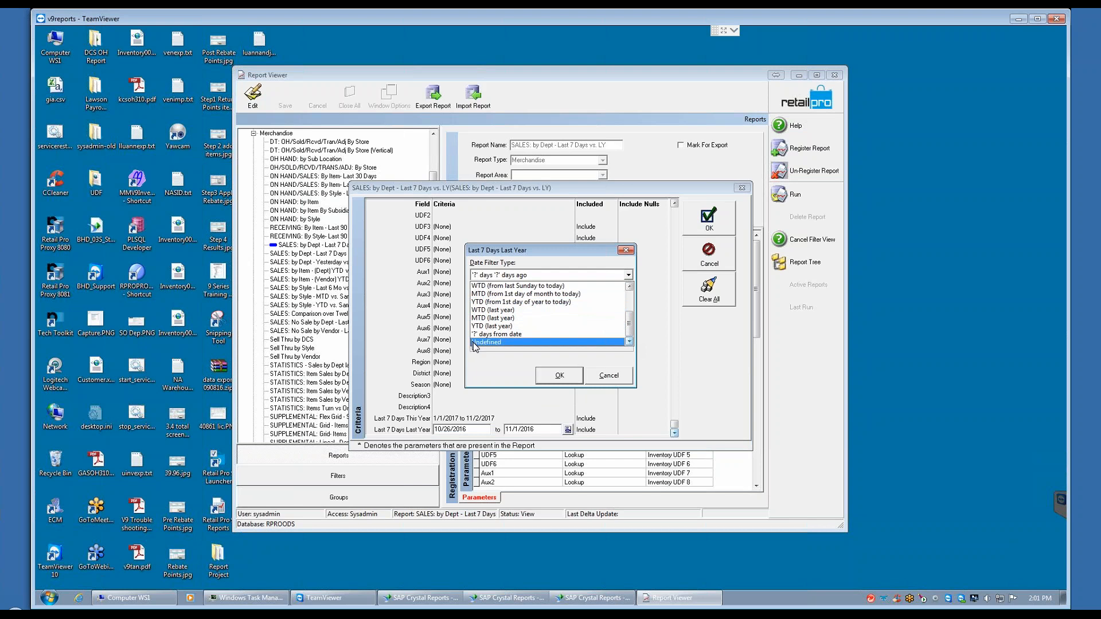
pyautogui.click(505, 325)
pyautogui.click(560, 376)
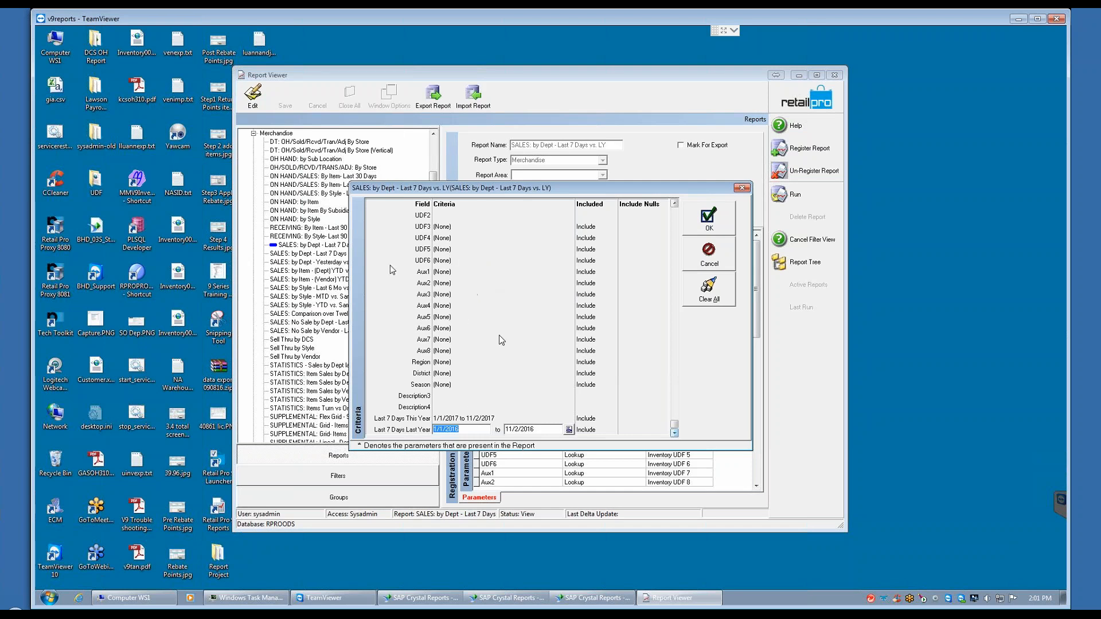
pyautogui.click(711, 219)
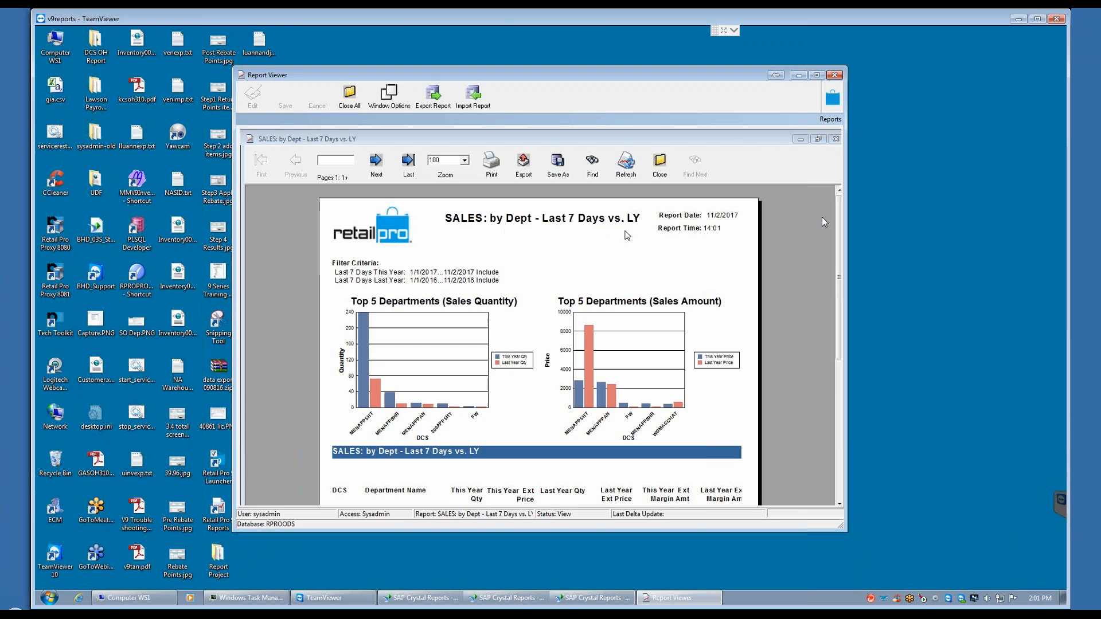
# Step: Review the top-department charts and the department sales table in the generated report, and close the report
pyautogui.moveTo(841, 232); pyautogui.dragTo(838, 274)
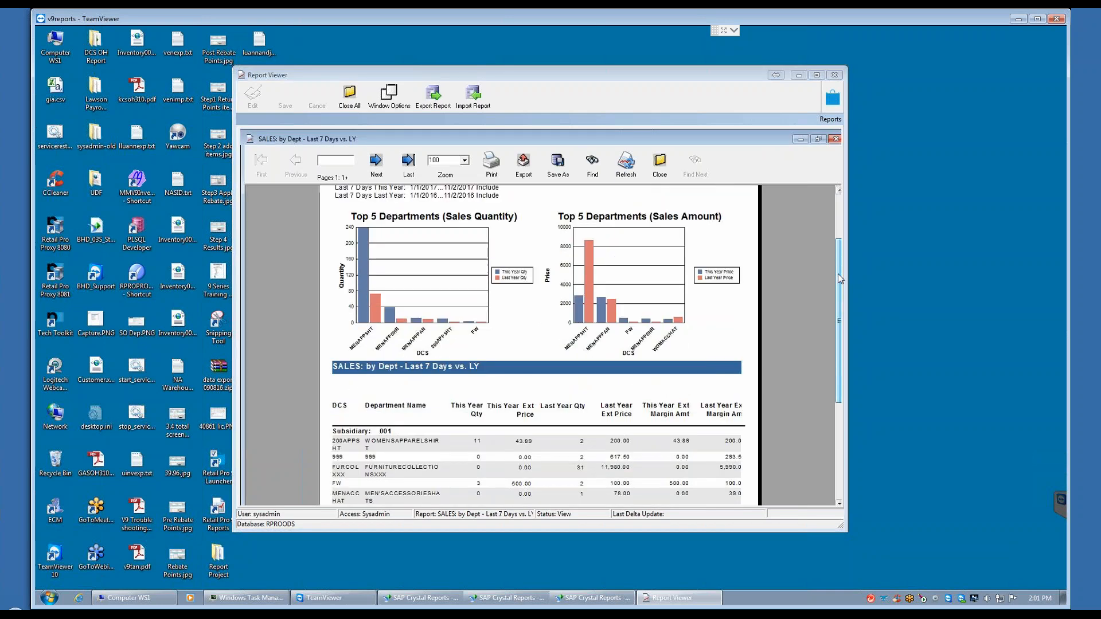
pyautogui.moveTo(837, 274); pyautogui.dragTo(801, 315)
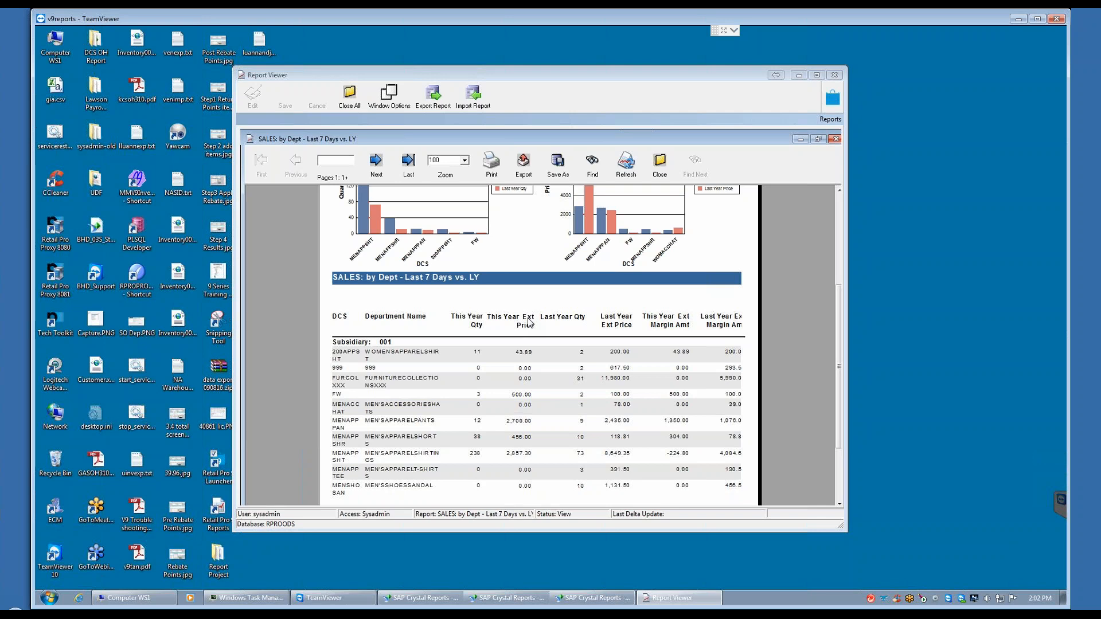
pyautogui.click(661, 170)
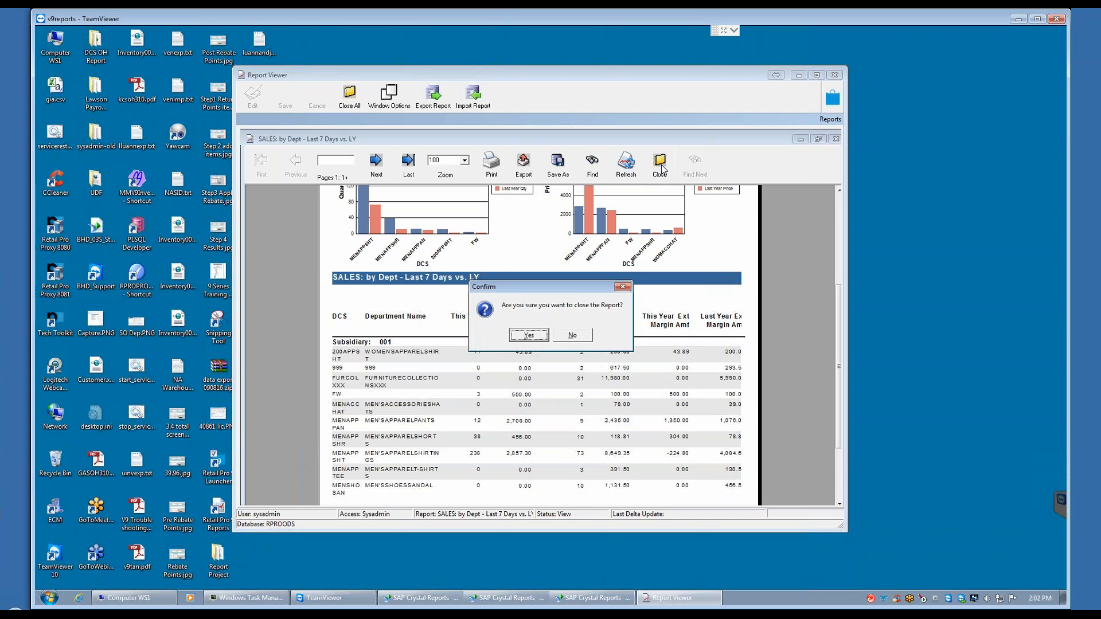
pyautogui.click(528, 336)
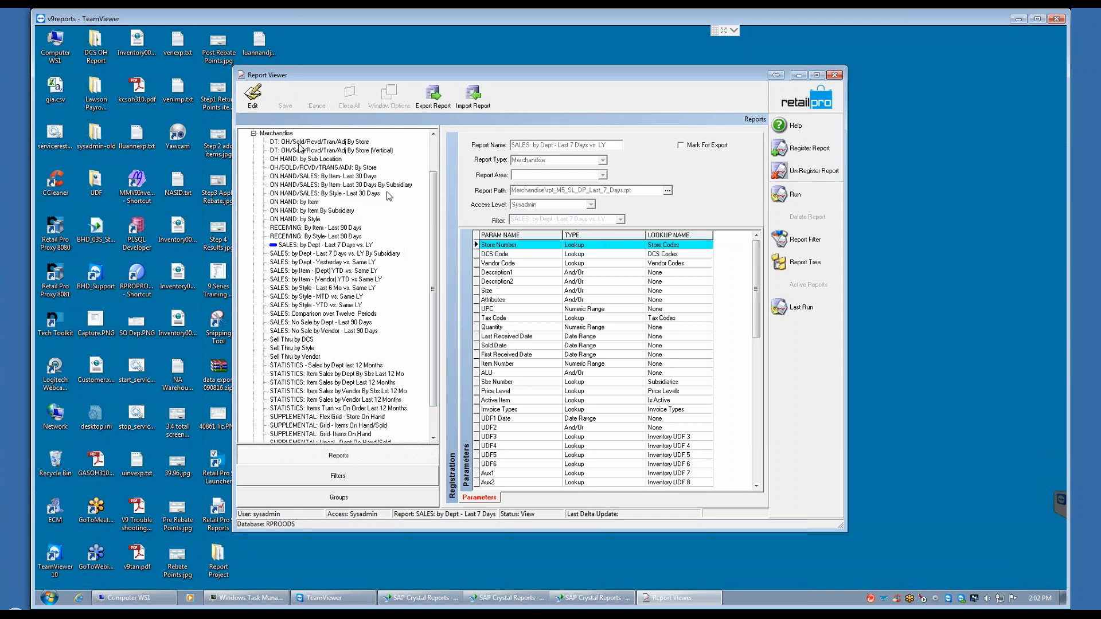
# Step: Collapse the Merchandise group, examine the run criteria of !MTD Sales Item Summary in the Summary group, and cancel the run
pyautogui.click(254, 134)
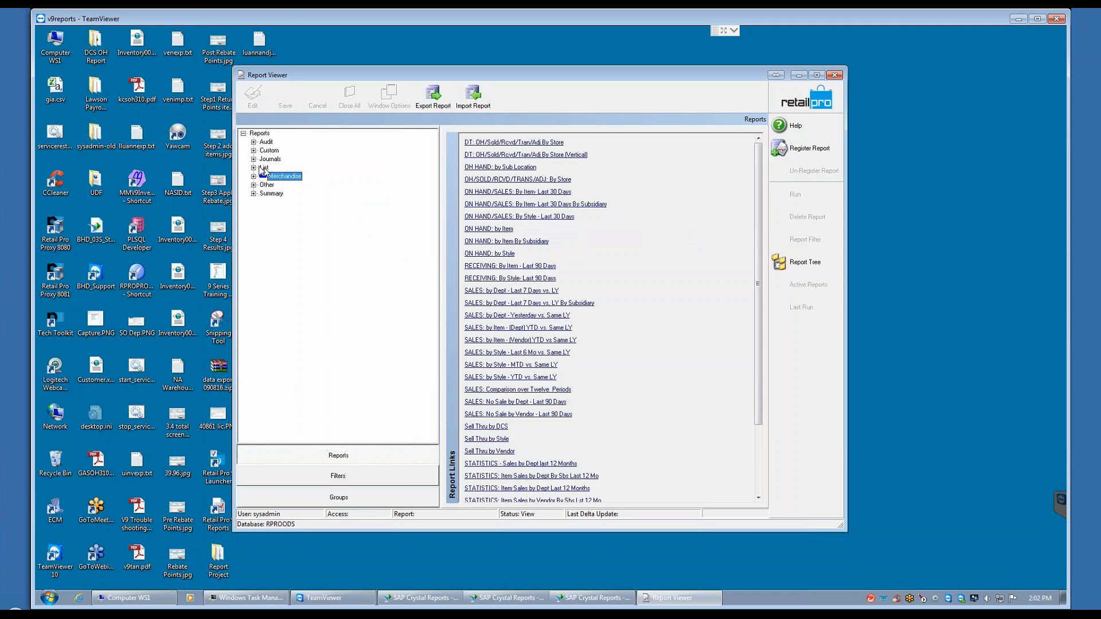
pyautogui.click(253, 192)
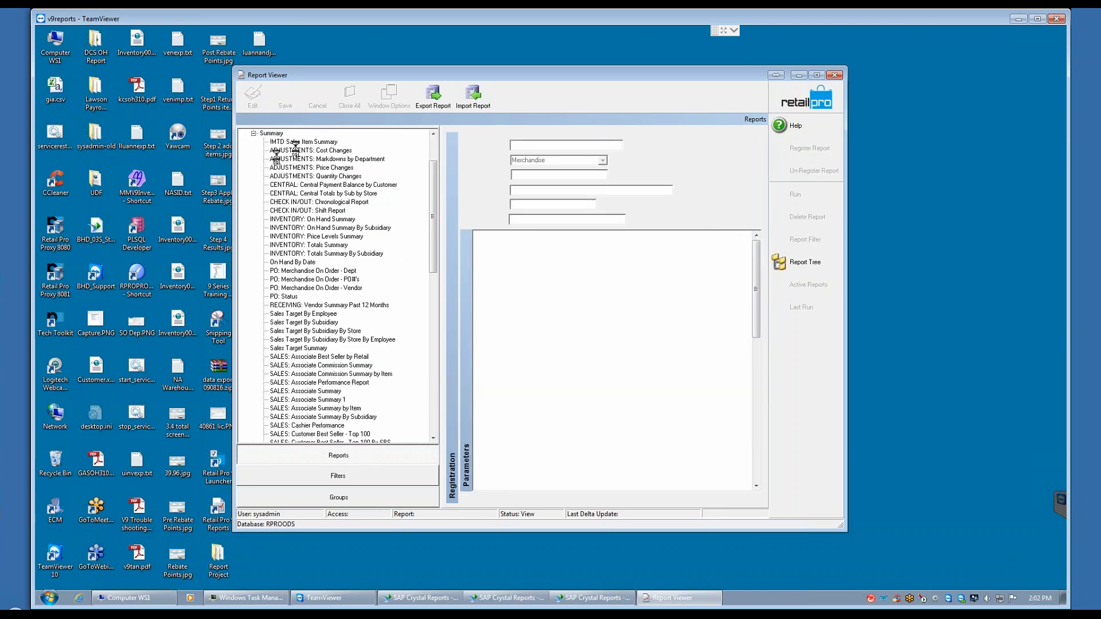
pyautogui.click(269, 142)
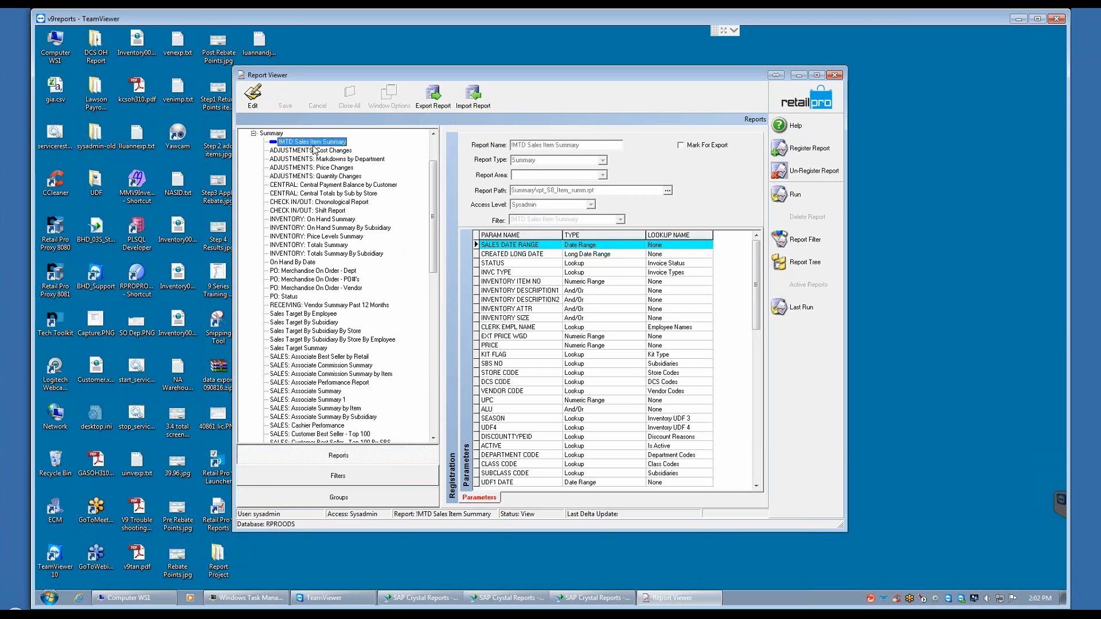
pyautogui.click(789, 194)
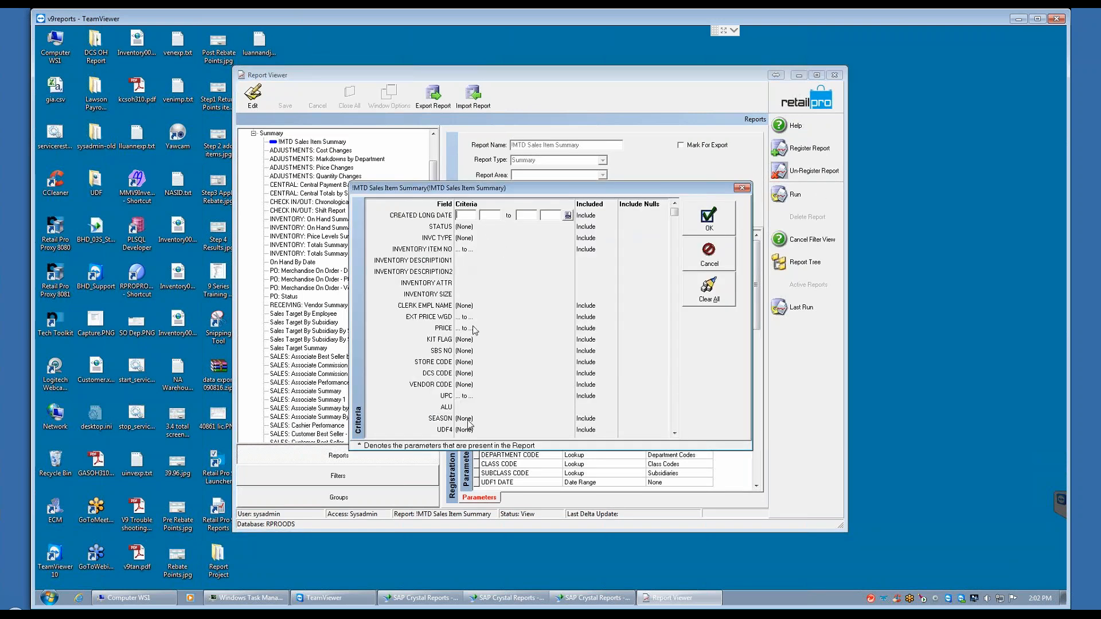
pyautogui.click(674, 434)
pyautogui.click(674, 433)
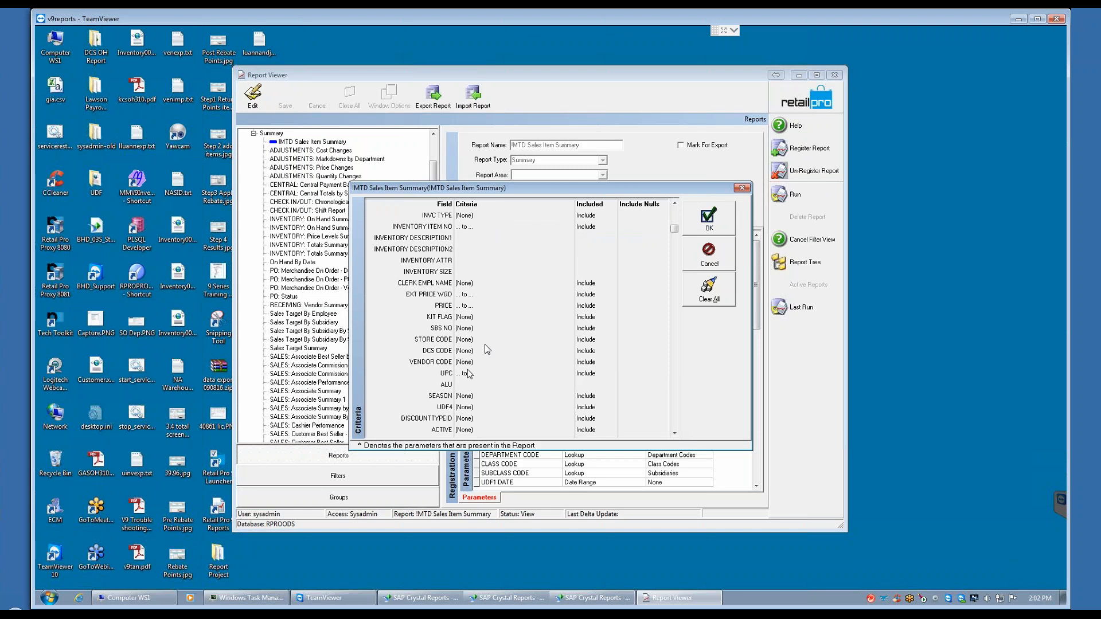
pyautogui.click(710, 253)
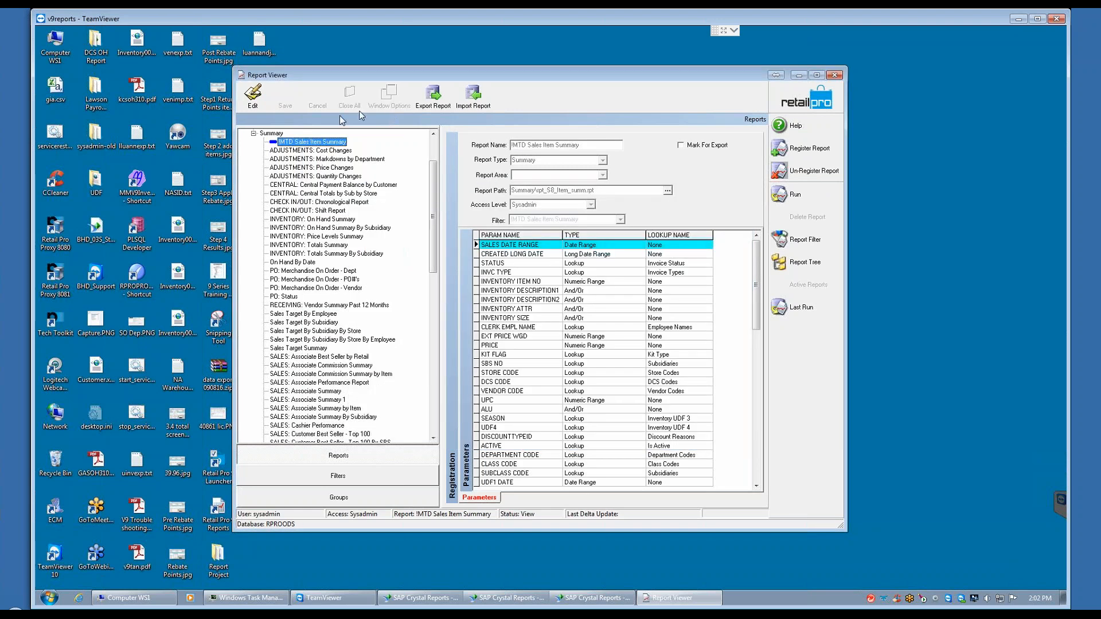
# Step: Export the !MTD Sales Item Summary report with its default filter values
pyautogui.click(433, 102)
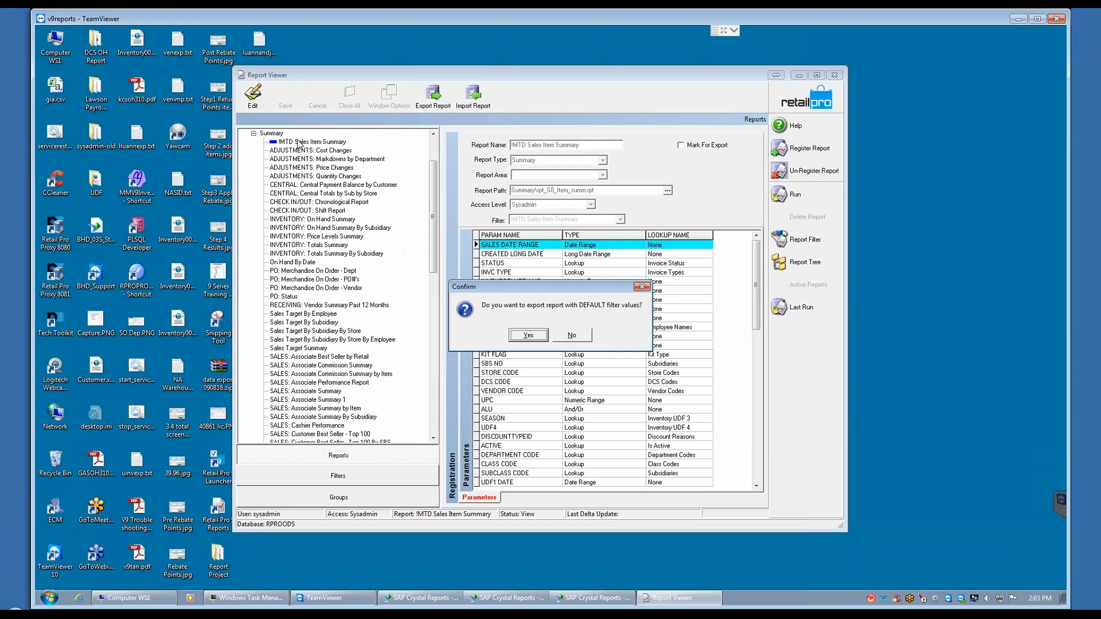
pyautogui.click(528, 336)
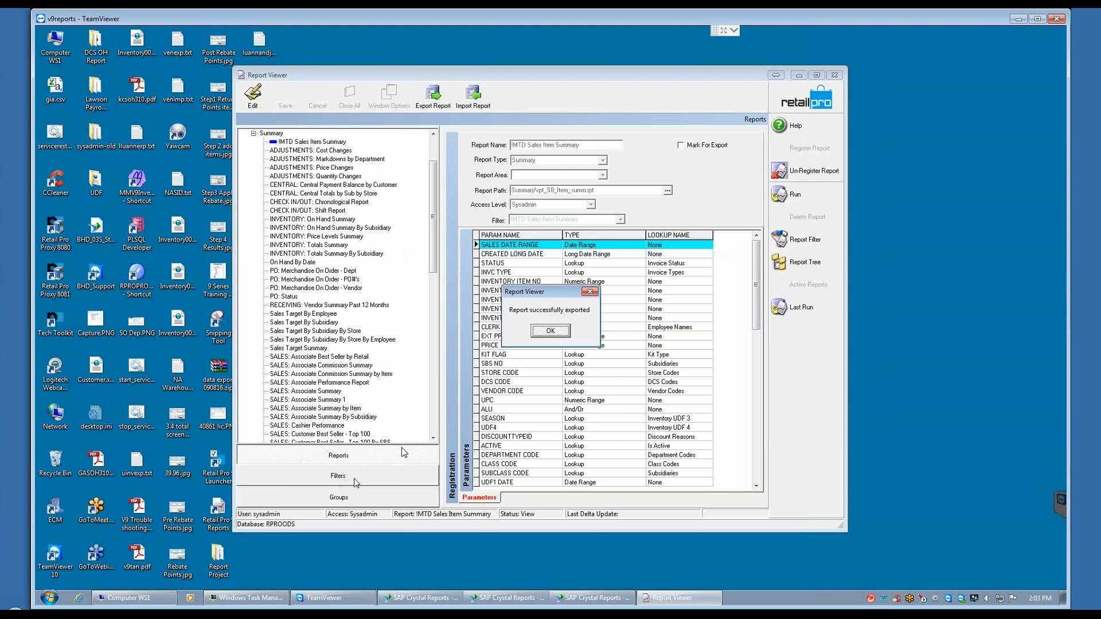
pyautogui.click(550, 331)
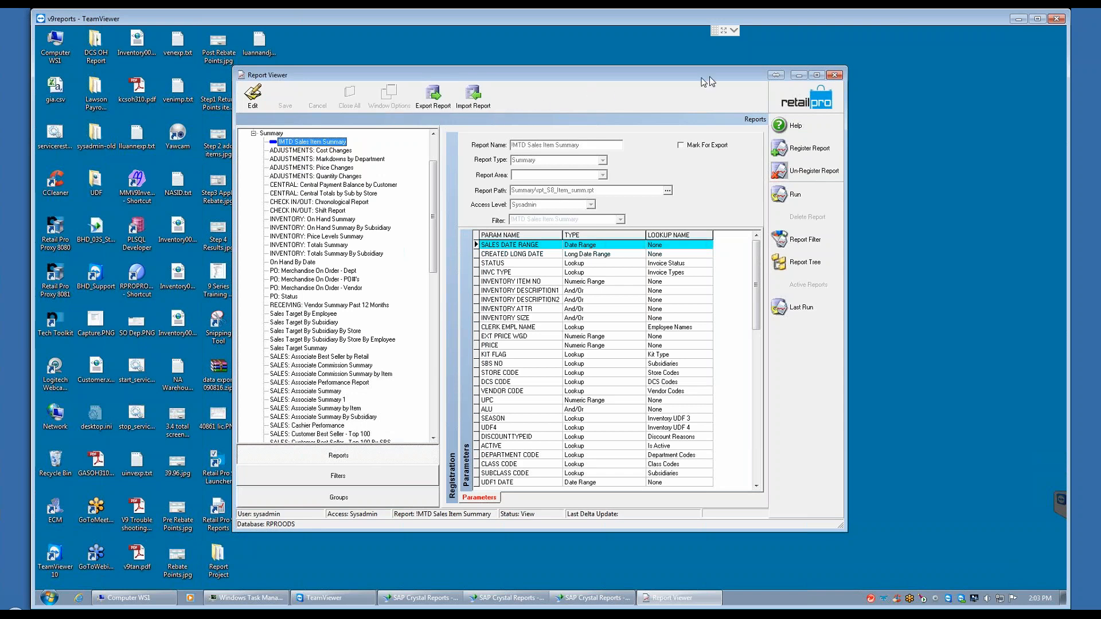
# Step: Minimize Report Viewer, open the stations in Enterprise Communication Manager (ECM), and show the Documents profile checklist of station import1 in form view
pyautogui.click(799, 75)
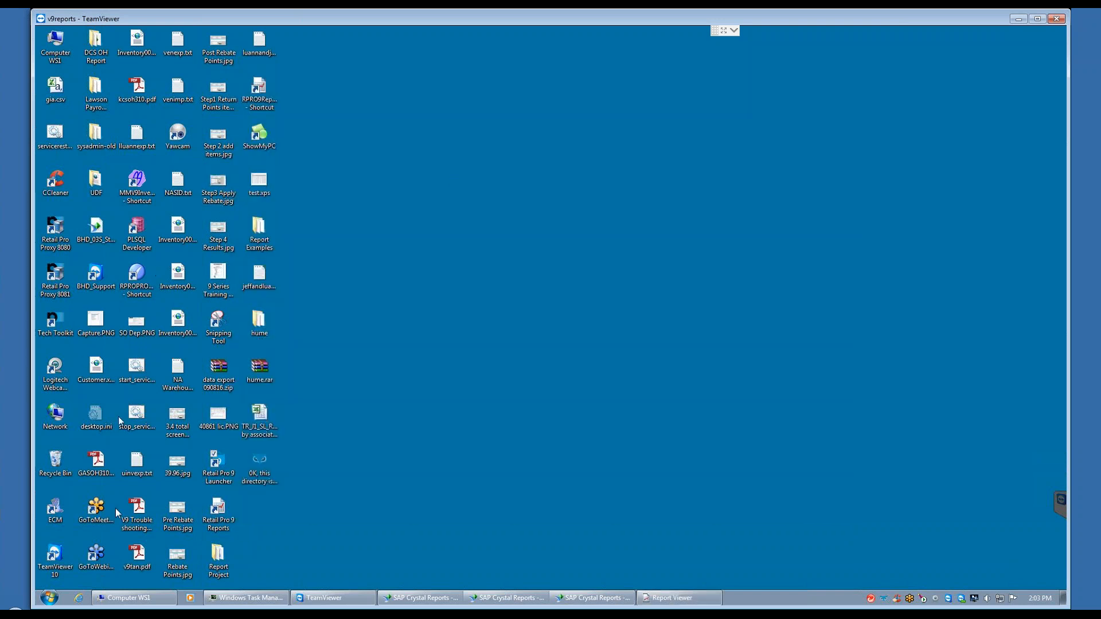
pyautogui.doubleClick(55, 507)
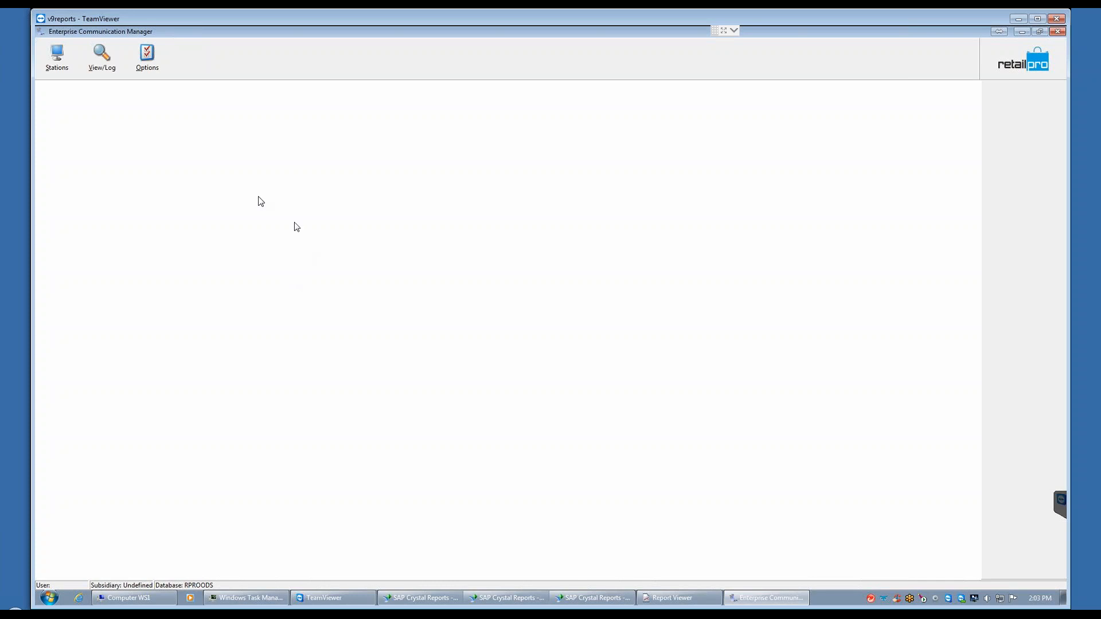
pyautogui.click(57, 57)
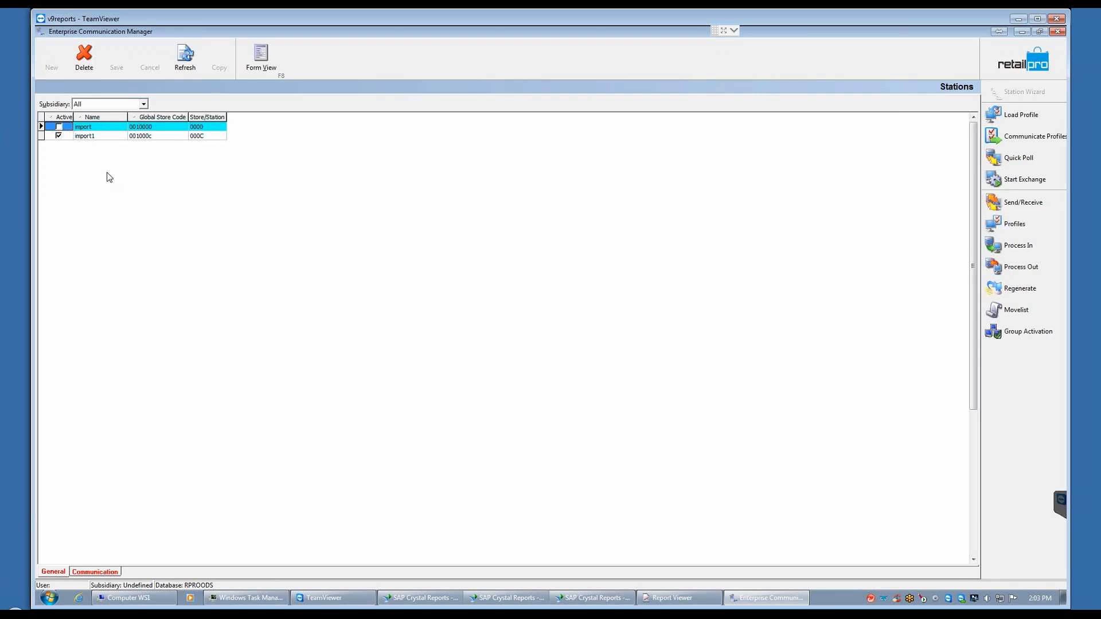
pyautogui.click(92, 137)
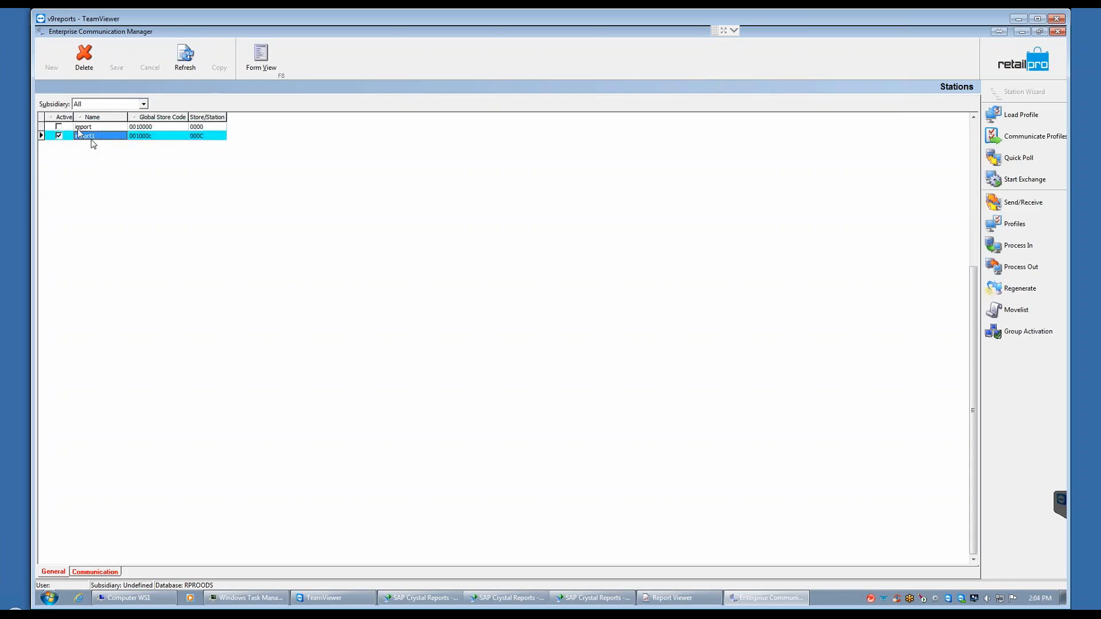
pyautogui.click(261, 57)
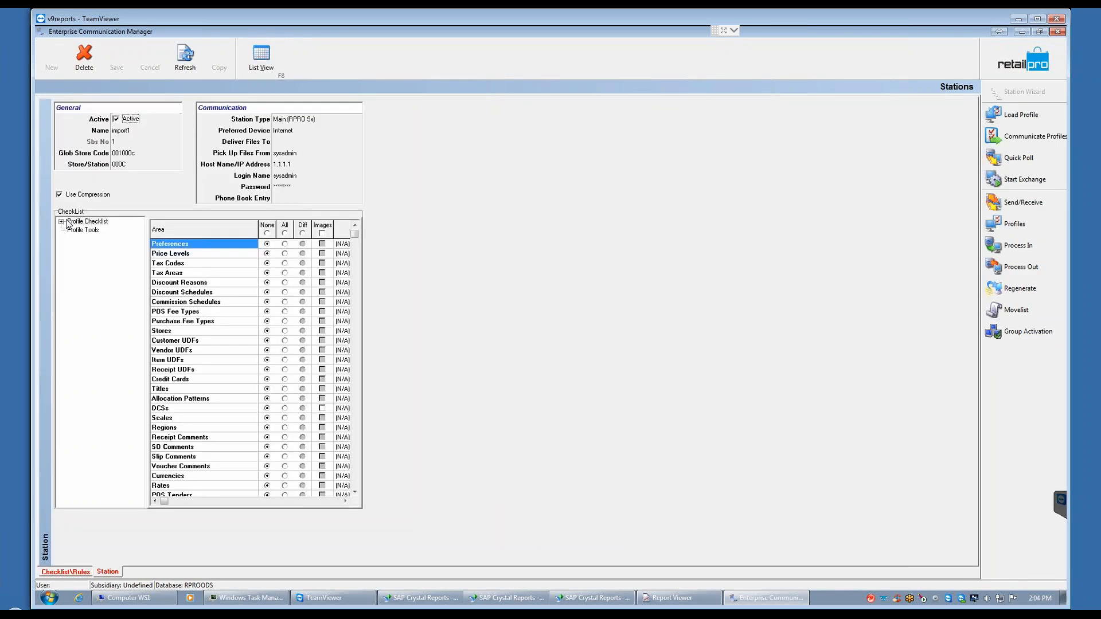
pyautogui.click(61, 222)
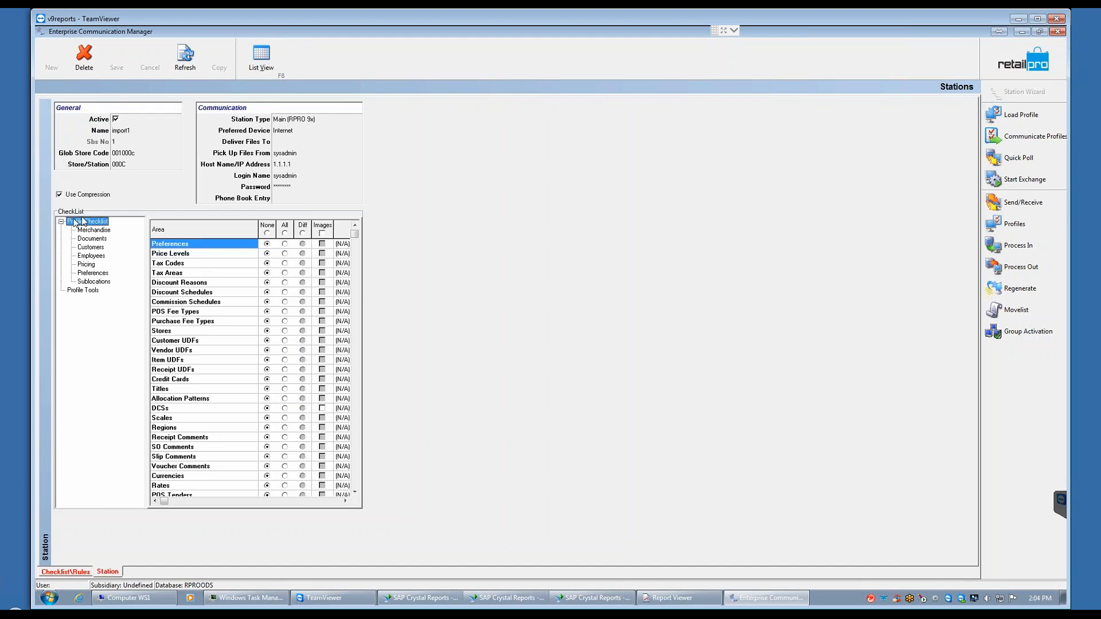
pyautogui.click(91, 239)
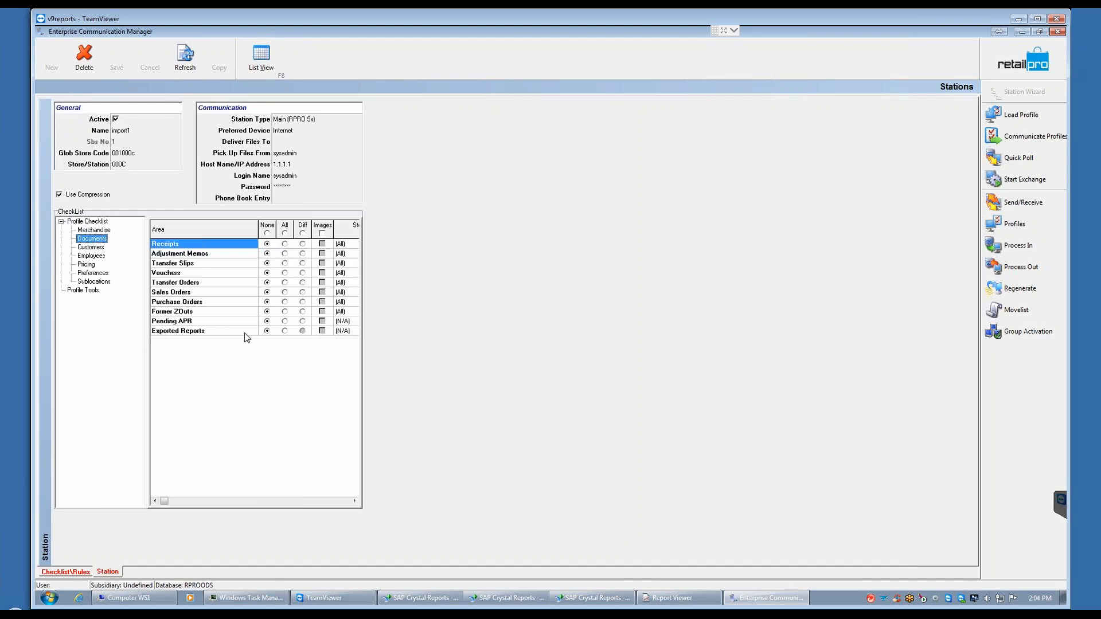
# Step: Set Exported Reports to All in the Documents checklist of station import1, and discard the change
pyautogui.click(285, 331)
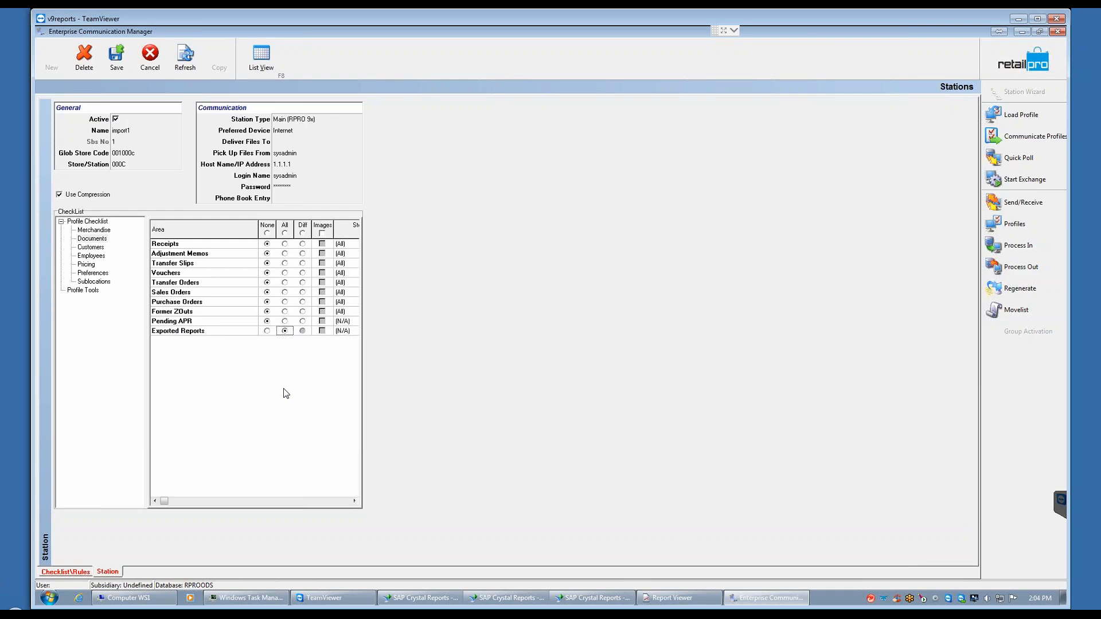
pyautogui.click(149, 61)
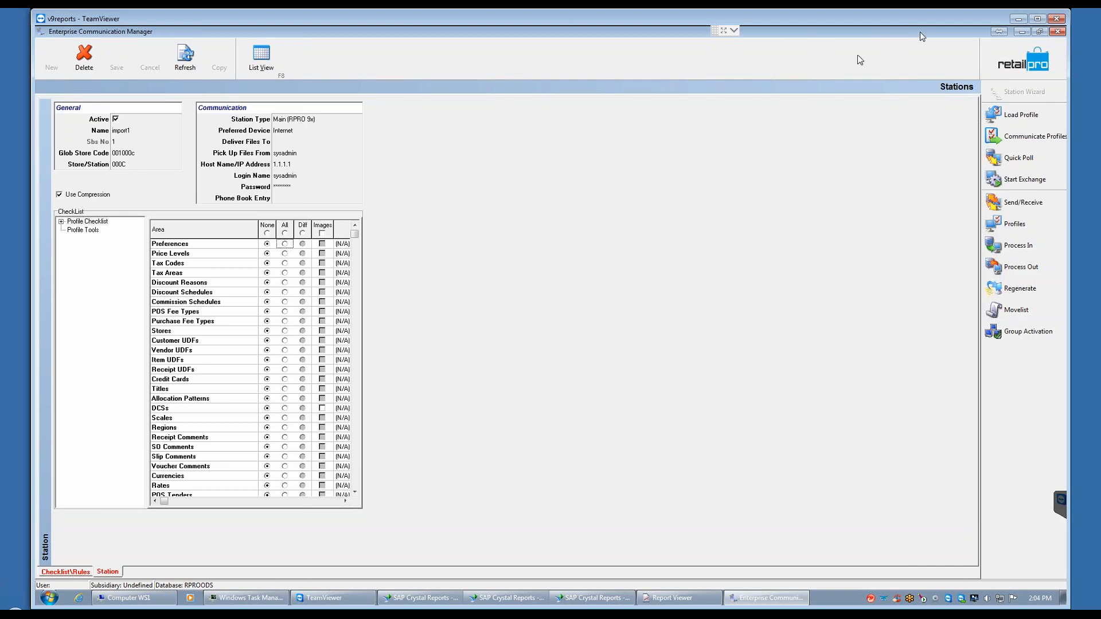
# Step: Leave the stations view and exit Enterprise Communication Manager, confirming the exit
pyautogui.click(1023, 57)
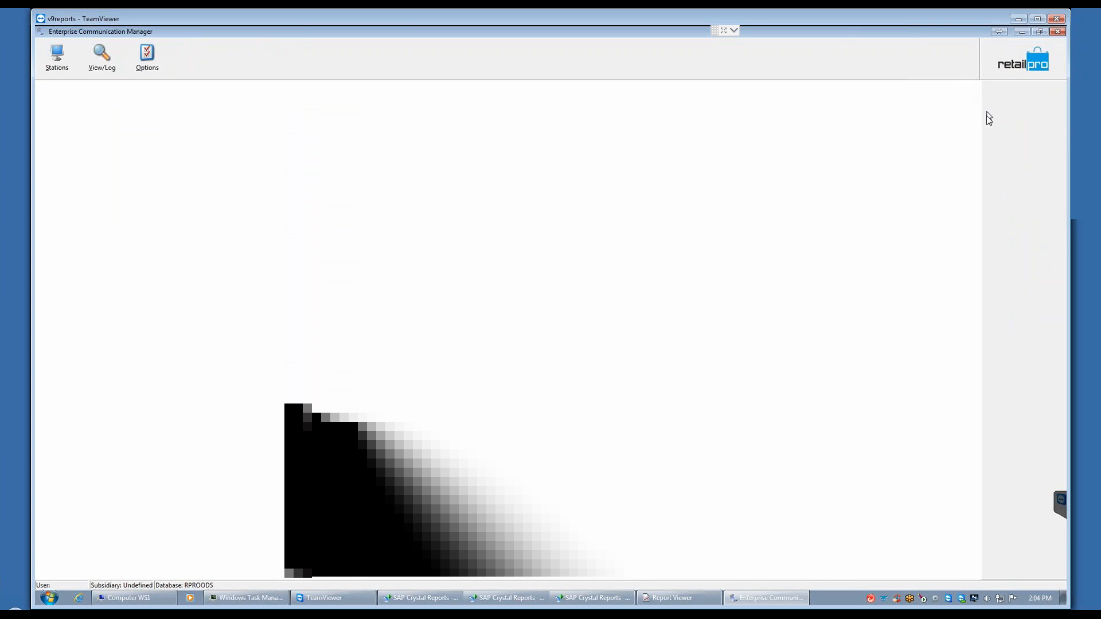
pyautogui.click(1016, 64)
pyautogui.click(991, 115)
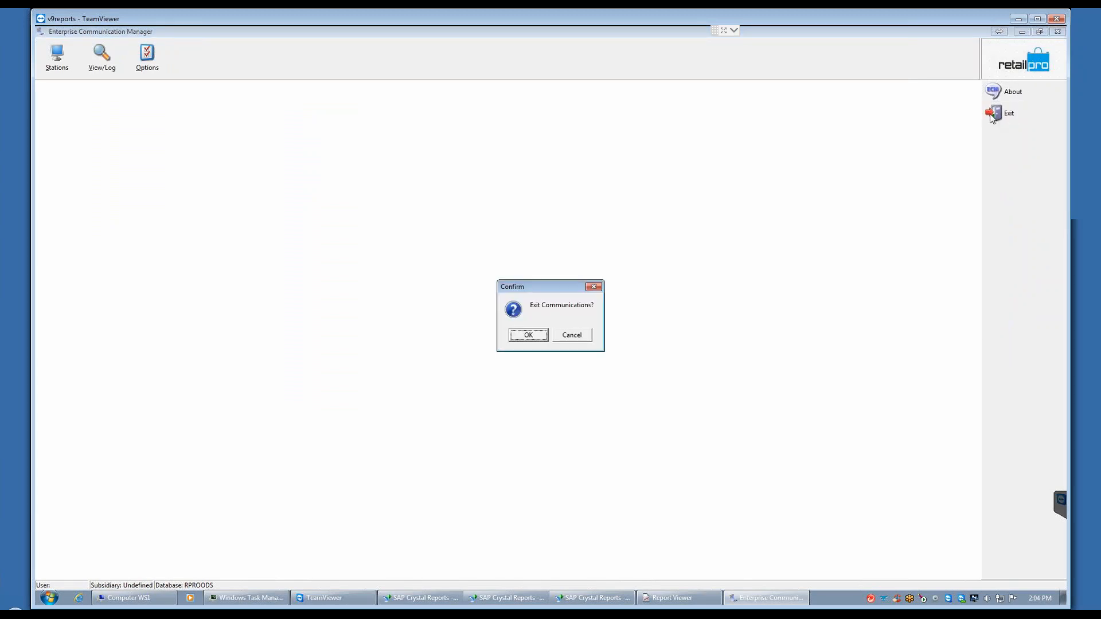
pyautogui.click(528, 336)
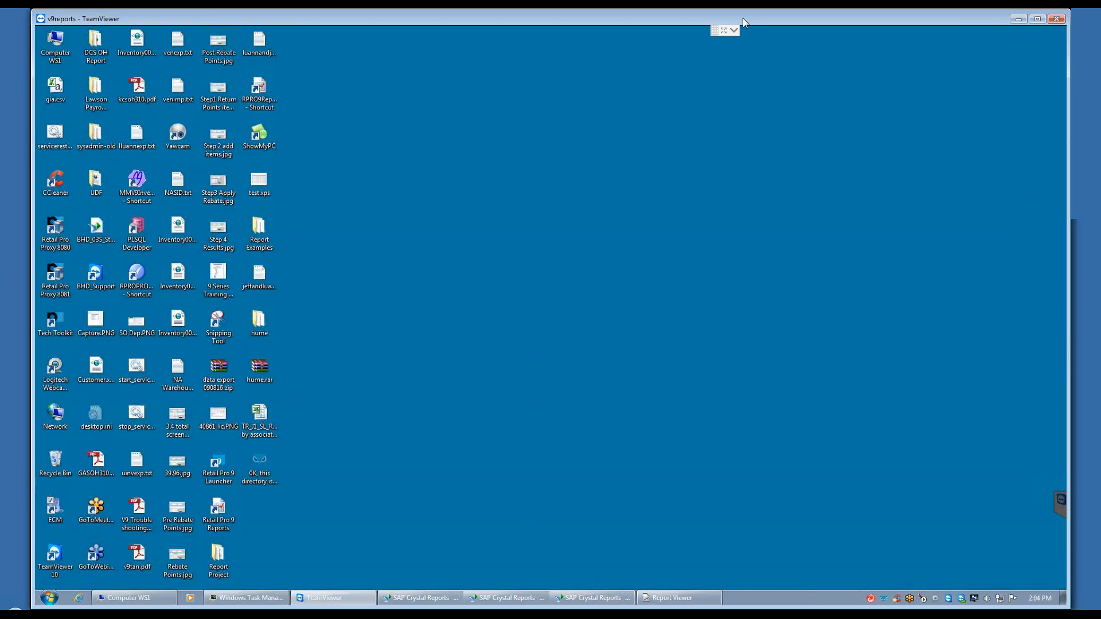
pyautogui.click(734, 32)
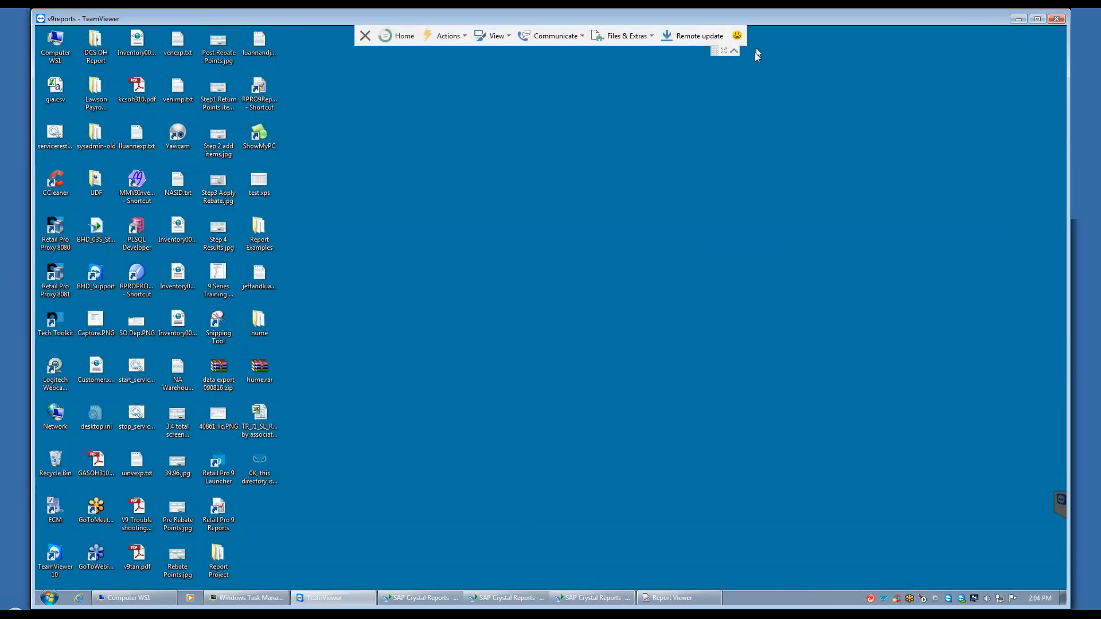
pyautogui.click(733, 49)
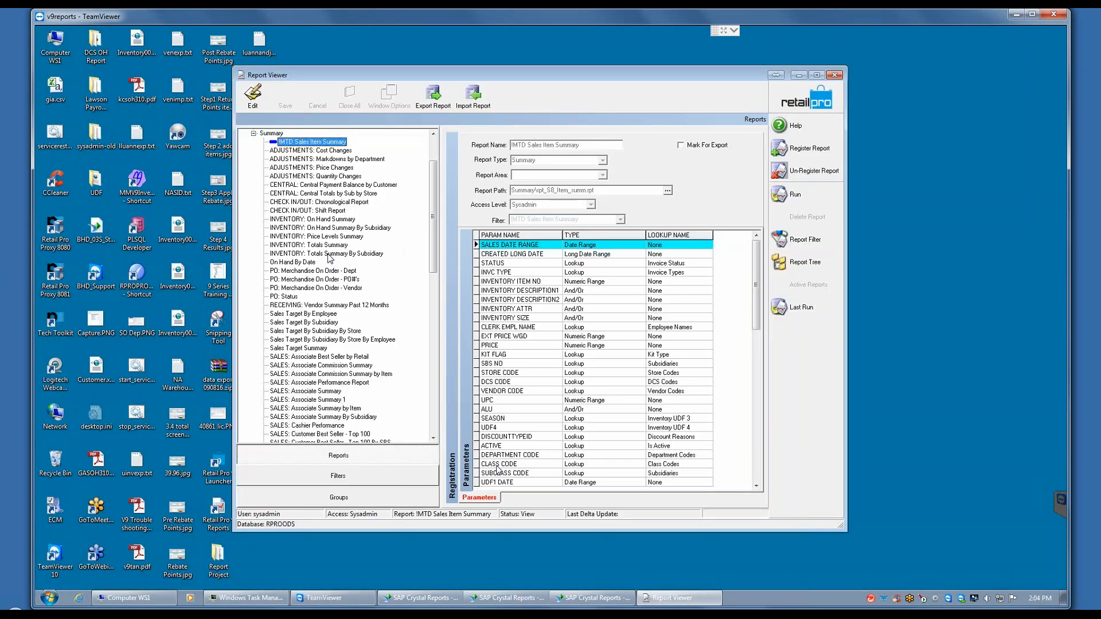
# Step: Switch to Report Viewer, edit the !MTD Sales Item Summary report, and set its access level to 2
pyautogui.click(673, 595)
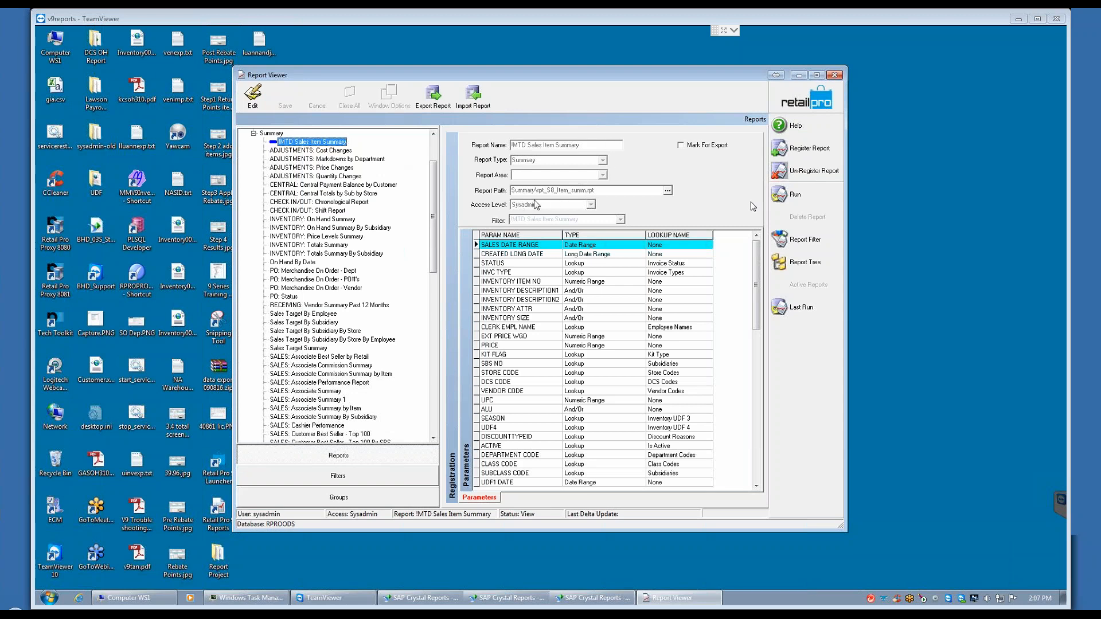
pyautogui.click(253, 98)
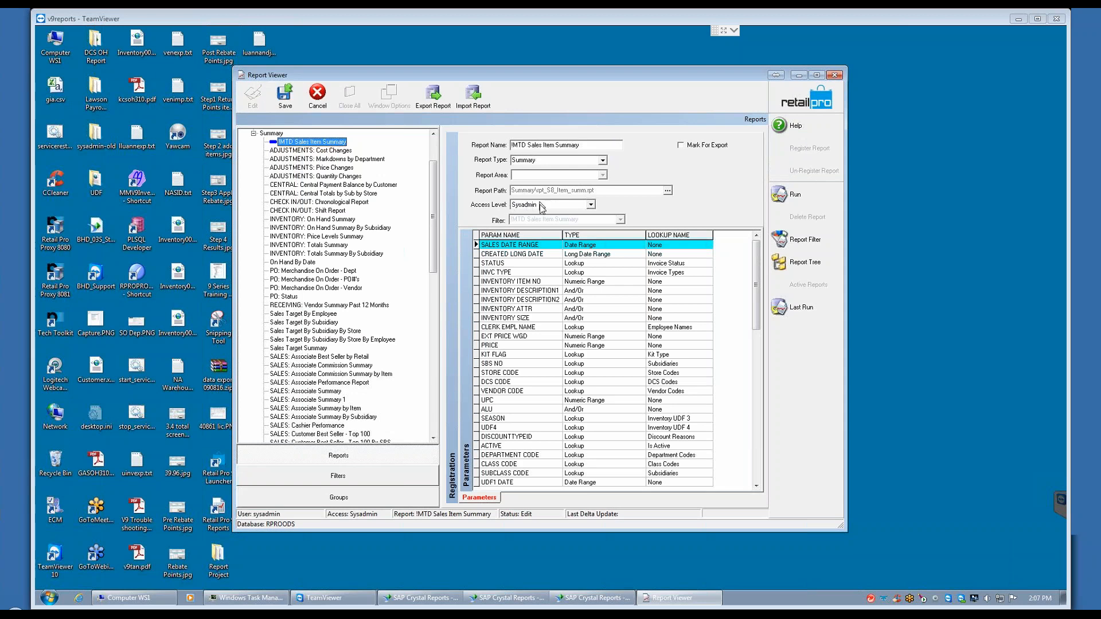
pyautogui.click(591, 204)
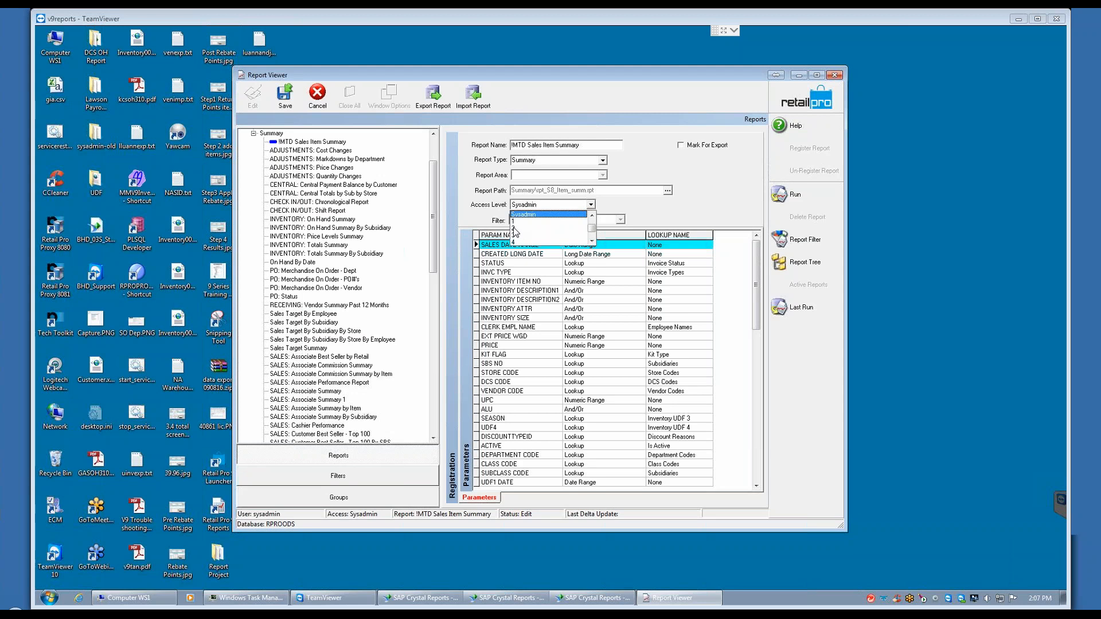
pyautogui.click(514, 228)
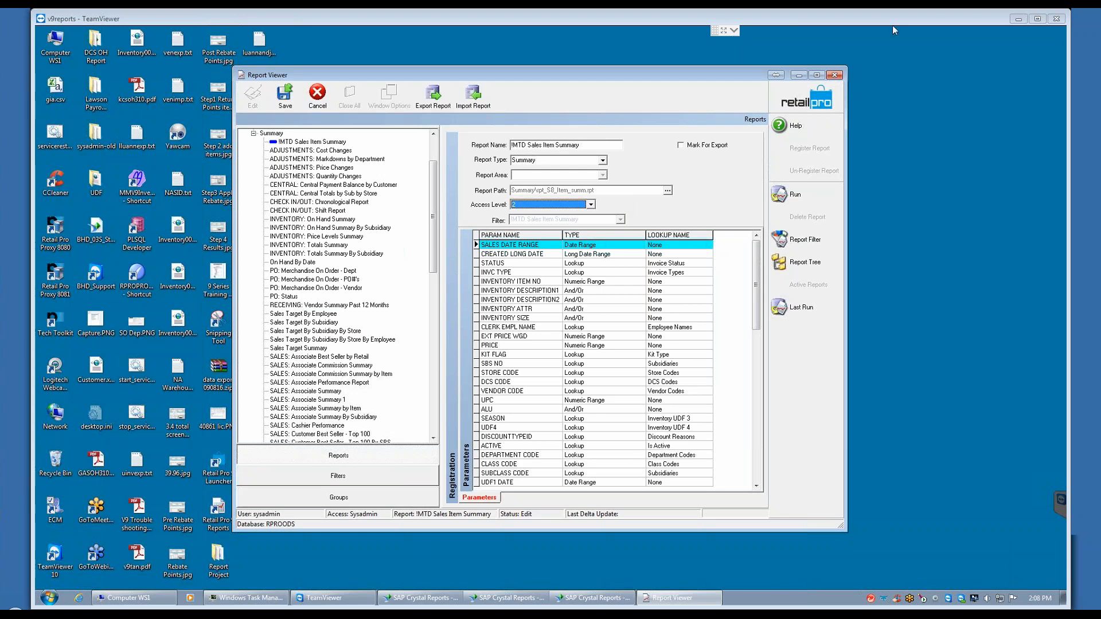
# Step: Minimize the TeamViewer remote session and start Retail Pro 9 Launcher from the Retail Pro program folder on the local computer
pyautogui.moveTo(892, 25); pyautogui.dragTo(760, 51)
pyautogui.click(886, 45)
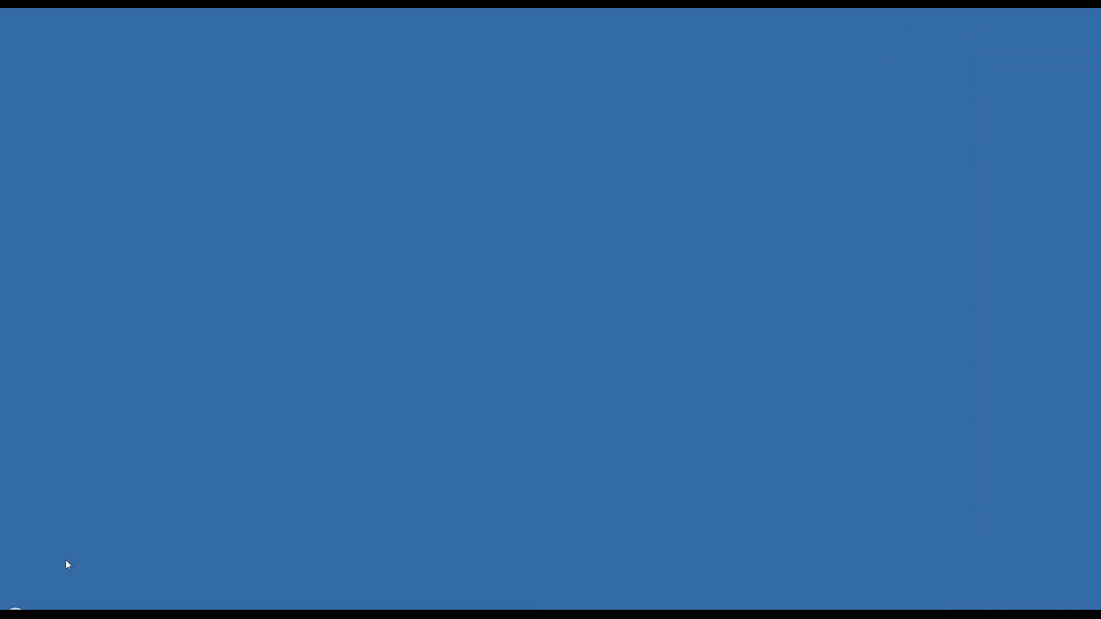
pyautogui.click(14, 612)
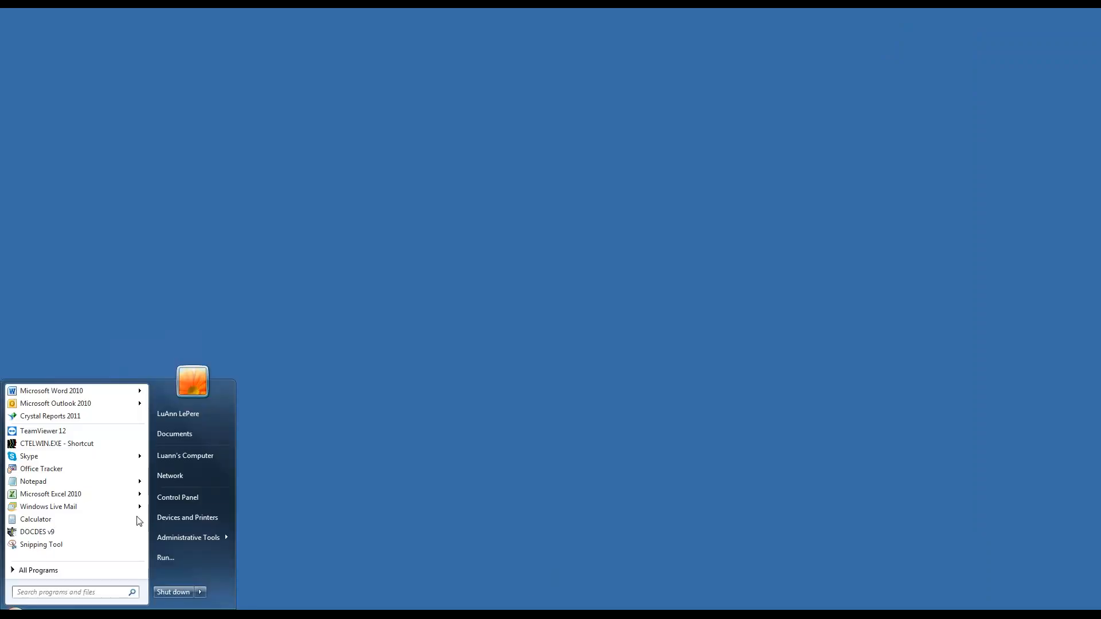
pyautogui.click(36, 569)
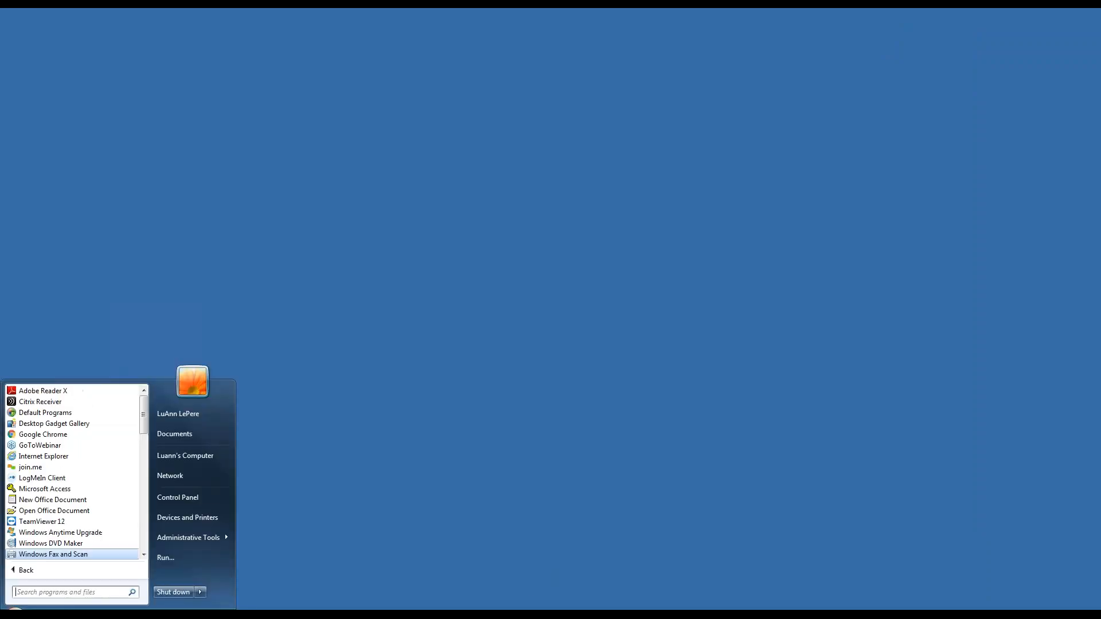
pyautogui.moveTo(144, 418); pyautogui.dragTo(142, 538)
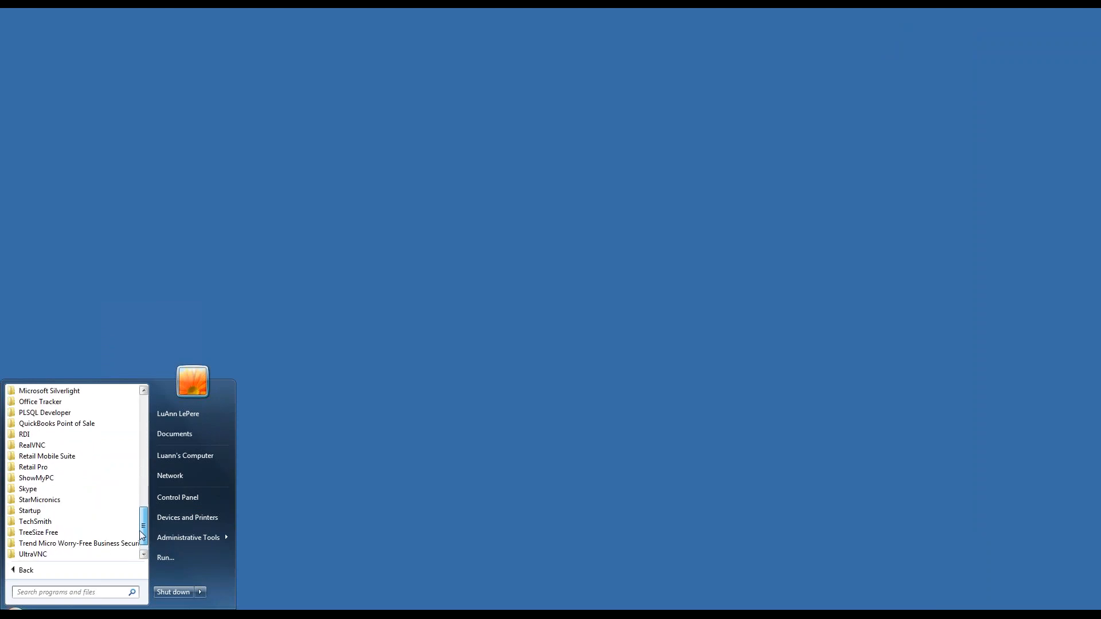
pyautogui.click(34, 467)
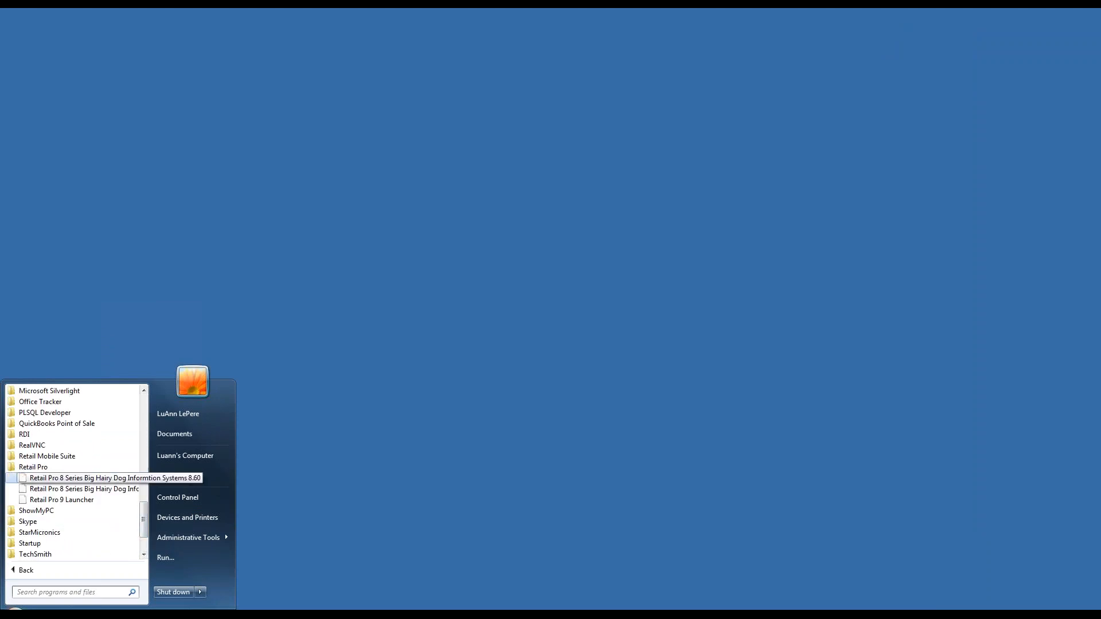
pyautogui.click(67, 500)
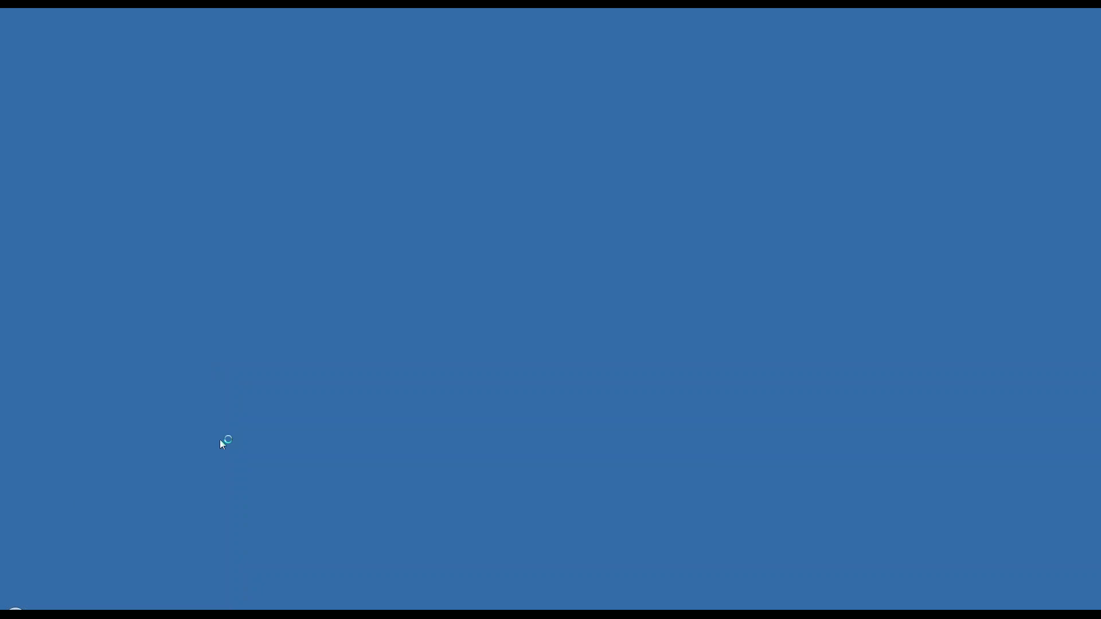
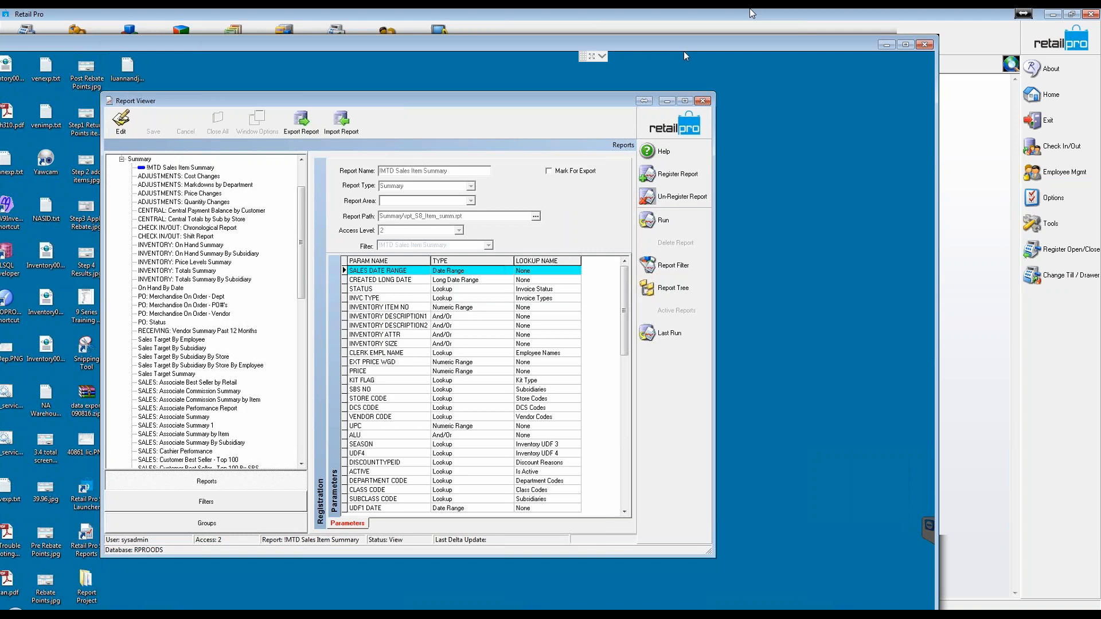
# Step: Minimize the remote session, restore and enlarge the local Retail Pro window, and open the employee security groups
pyautogui.click(885, 41)
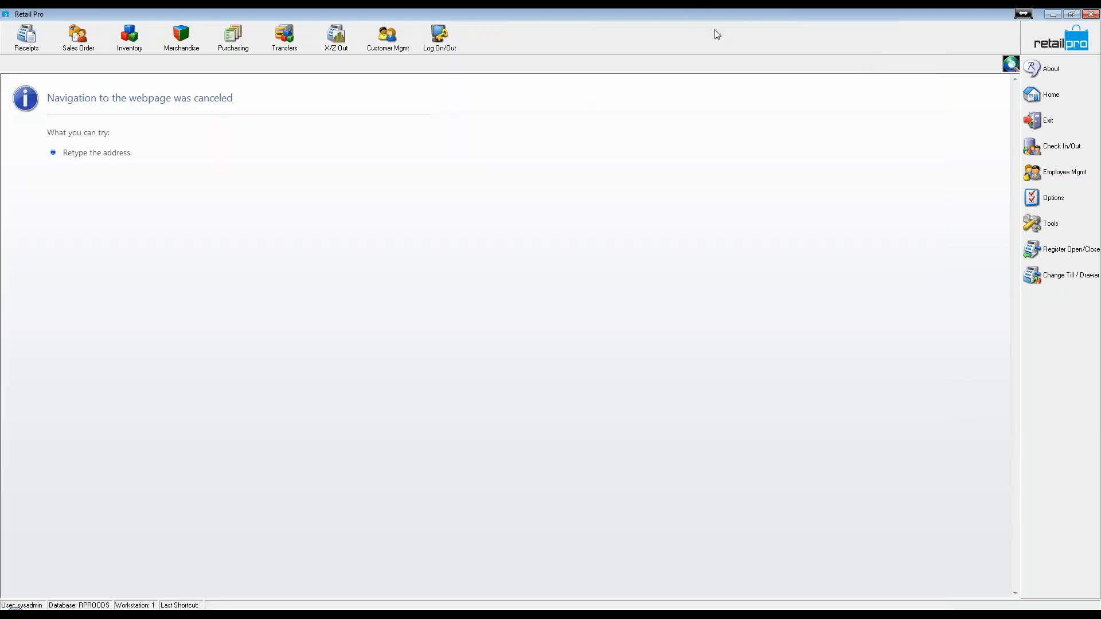
pyautogui.doubleClick(764, 19)
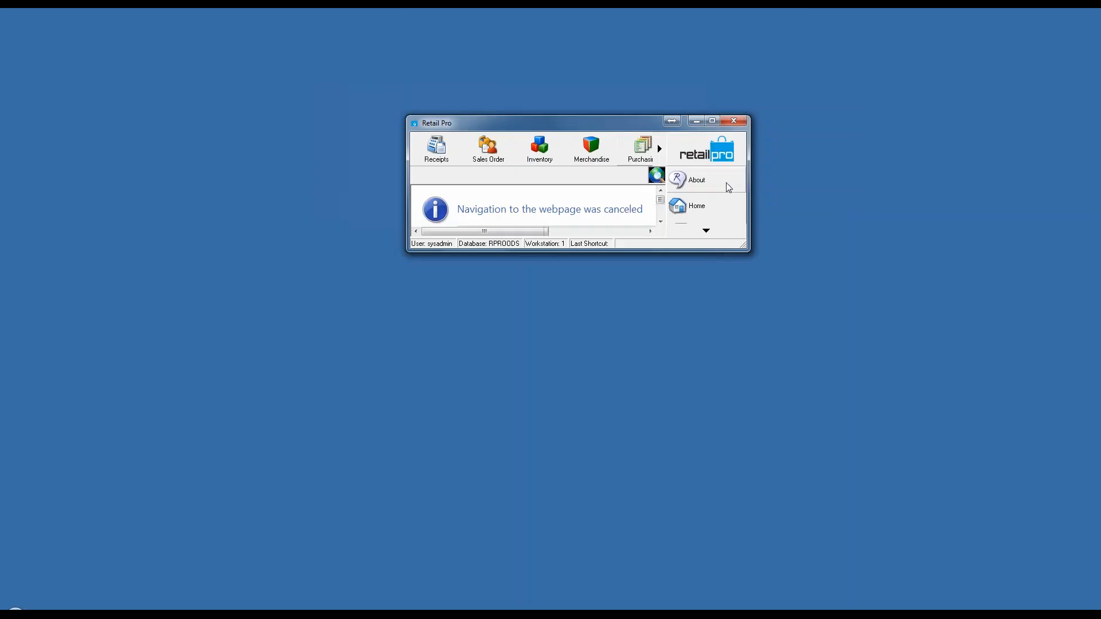
pyautogui.moveTo(607, 252); pyautogui.dragTo(562, 543)
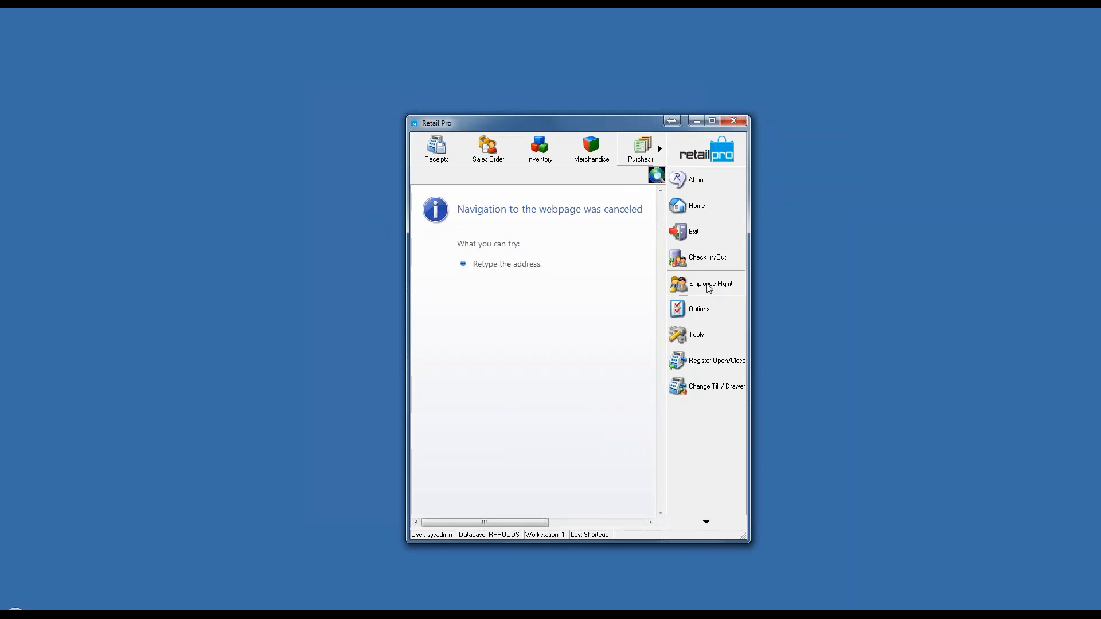
pyautogui.click(688, 284)
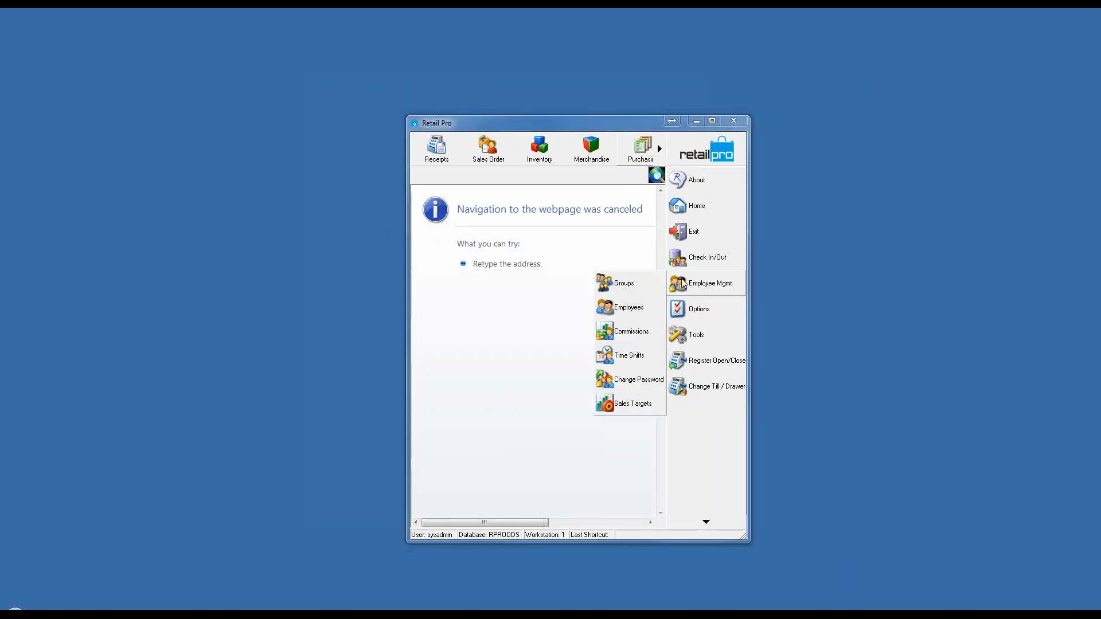
pyautogui.click(625, 286)
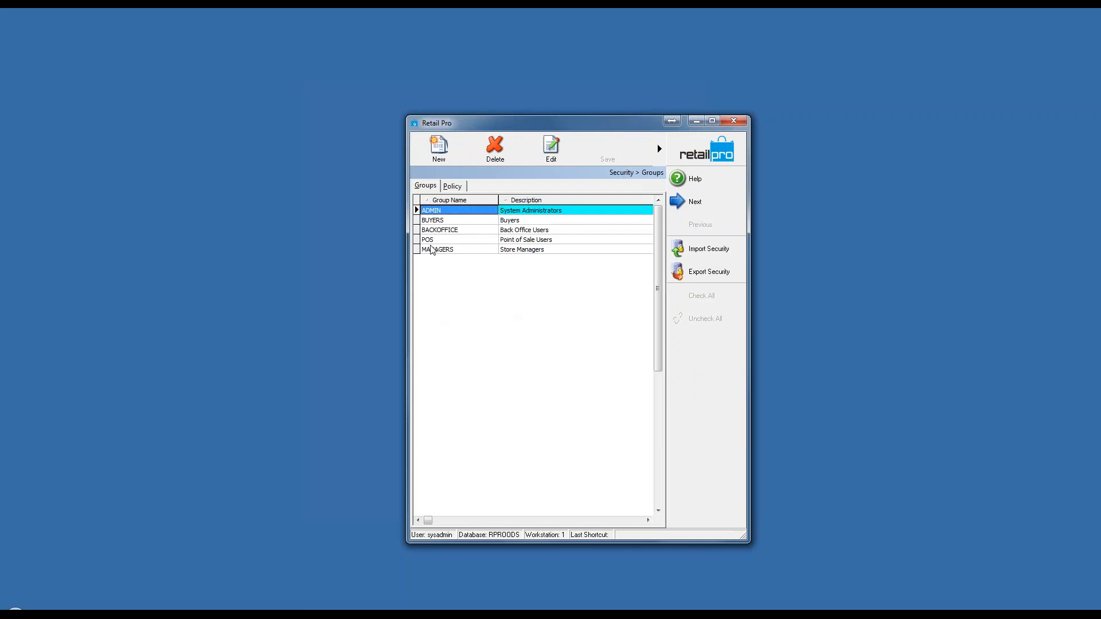
# Step: Open the MANAGERS group for editing in form view, widening the window to reach the needed controls
pyautogui.click(469, 251)
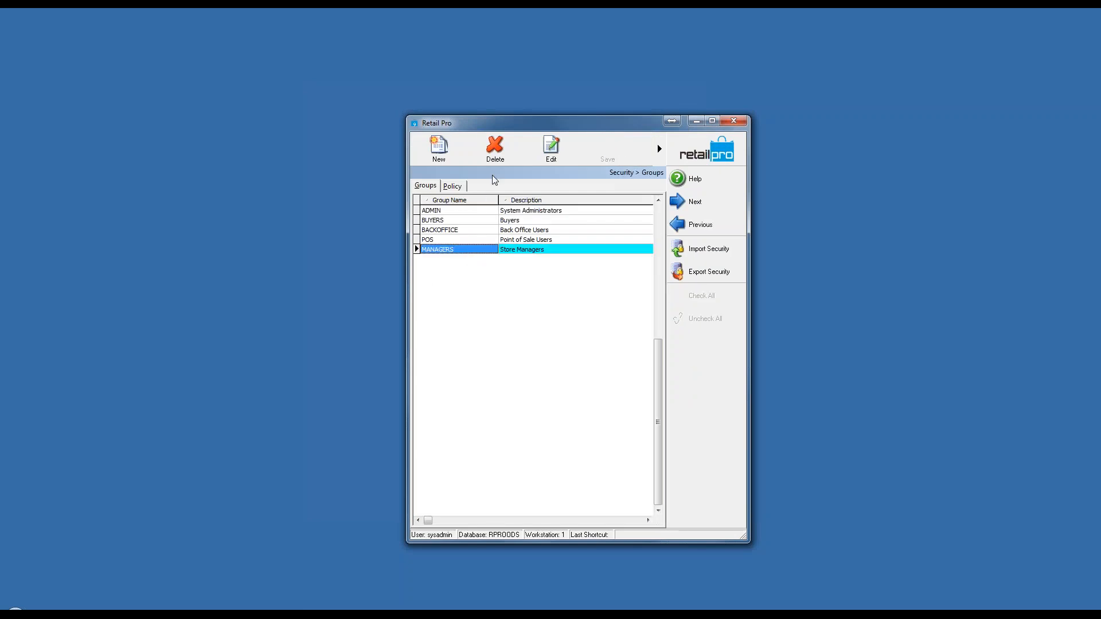
pyautogui.click(550, 153)
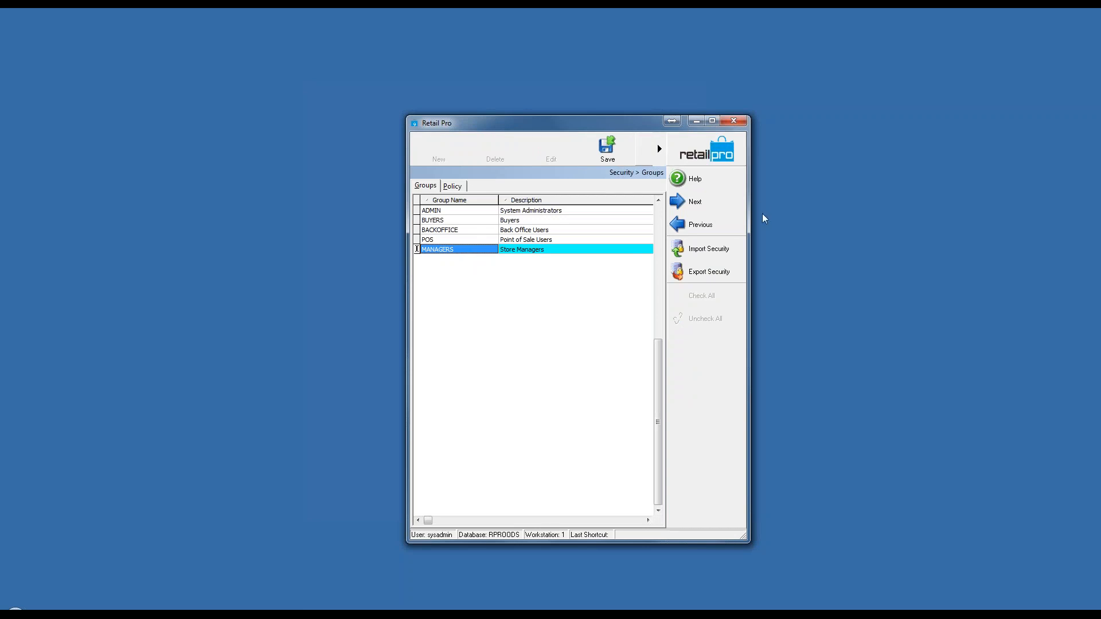
pyautogui.moveTo(749, 222); pyautogui.dragTo(848, 222)
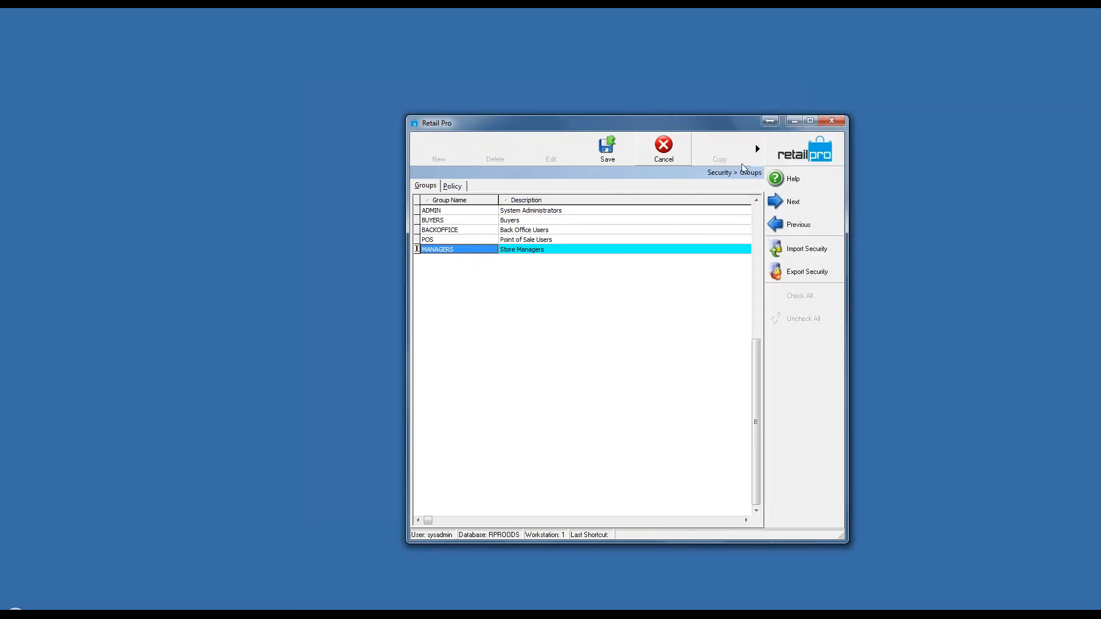
pyautogui.moveTo(847, 279); pyautogui.dragTo(908, 283)
pyautogui.click(775, 149)
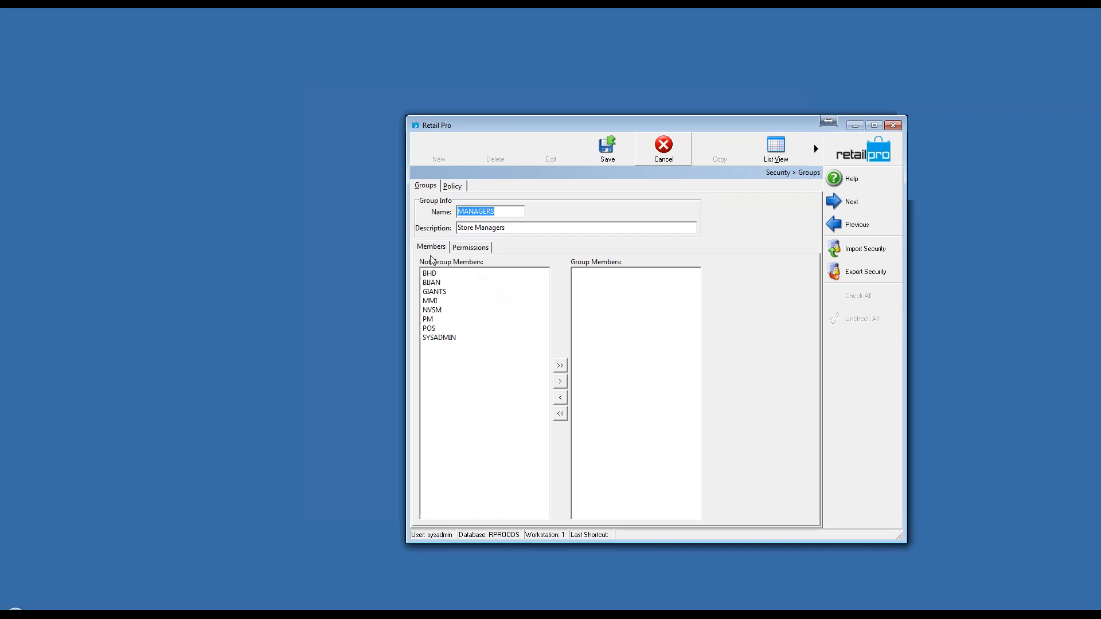
# Step: Show the MANAGERS group's System permissions for Reports, with the Override and Log Event columns in view
pyautogui.click(471, 250)
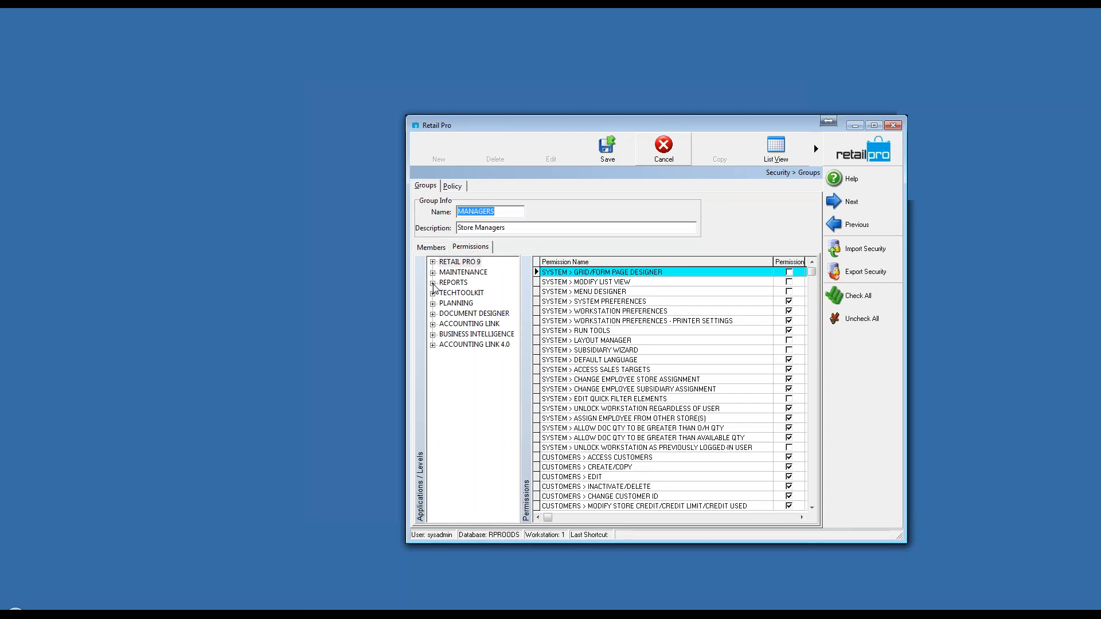
pyautogui.click(433, 283)
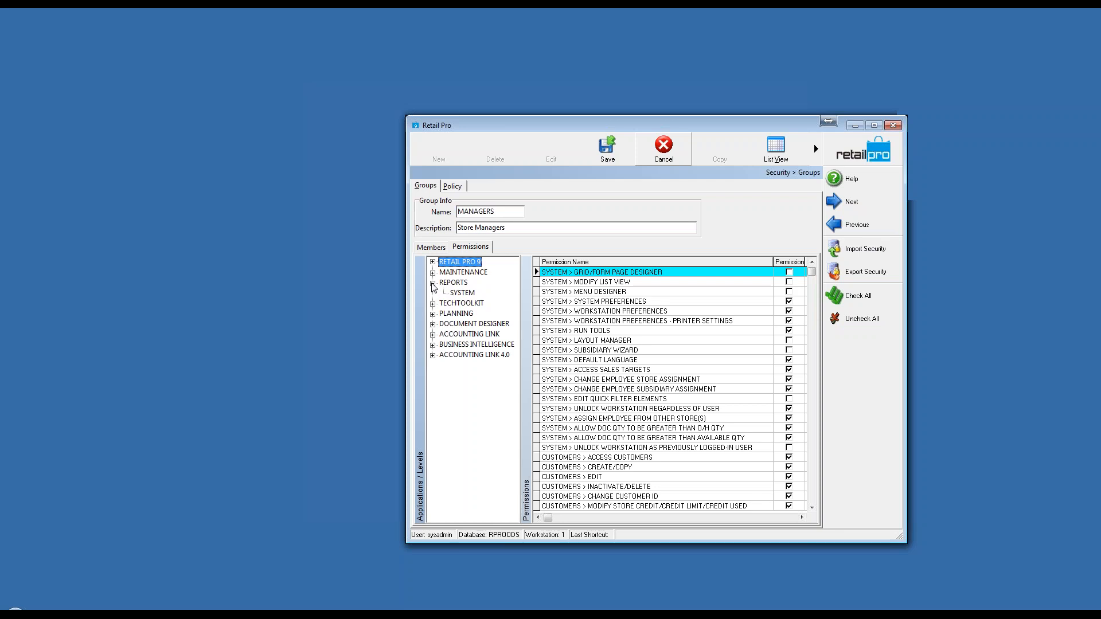
pyautogui.click(461, 295)
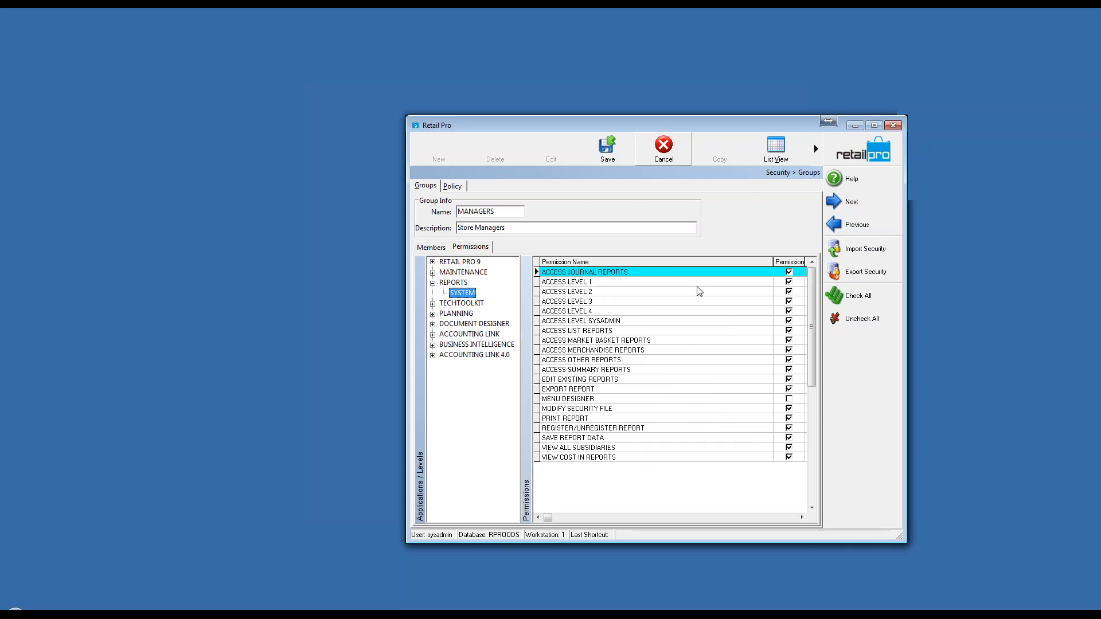
pyautogui.moveTo(406, 373); pyautogui.dragTo(175, 372)
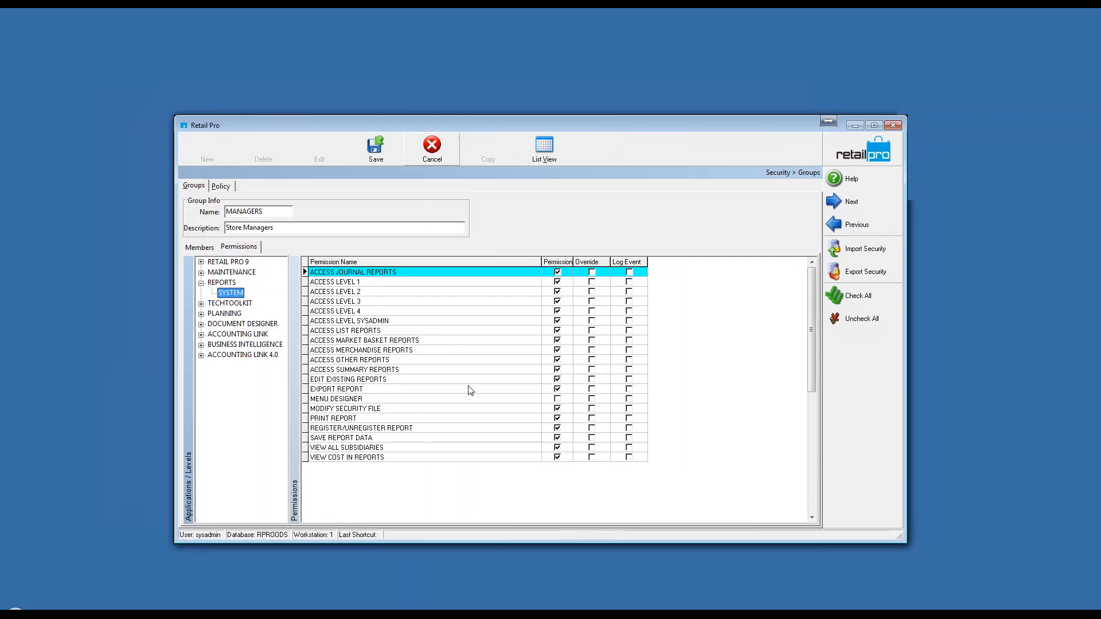
# Step: Remove the ACCESS LEVEL SYSADMIN and ACCESS MERCHANDISE REPORTS permissions from the MANAGERS group
pyautogui.click(368, 293)
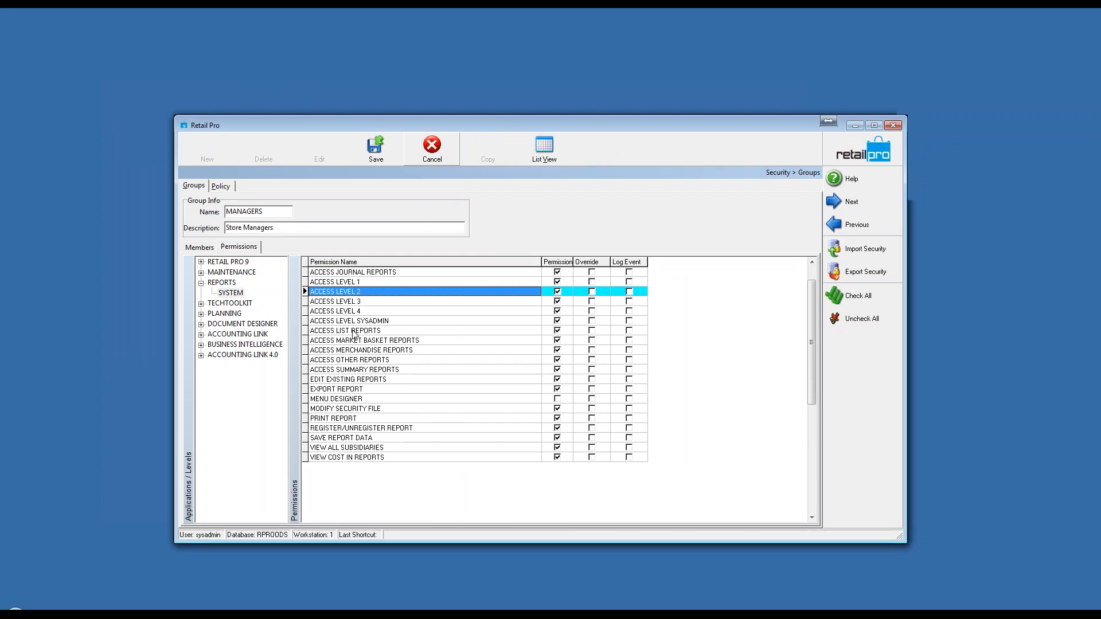
pyautogui.click(558, 321)
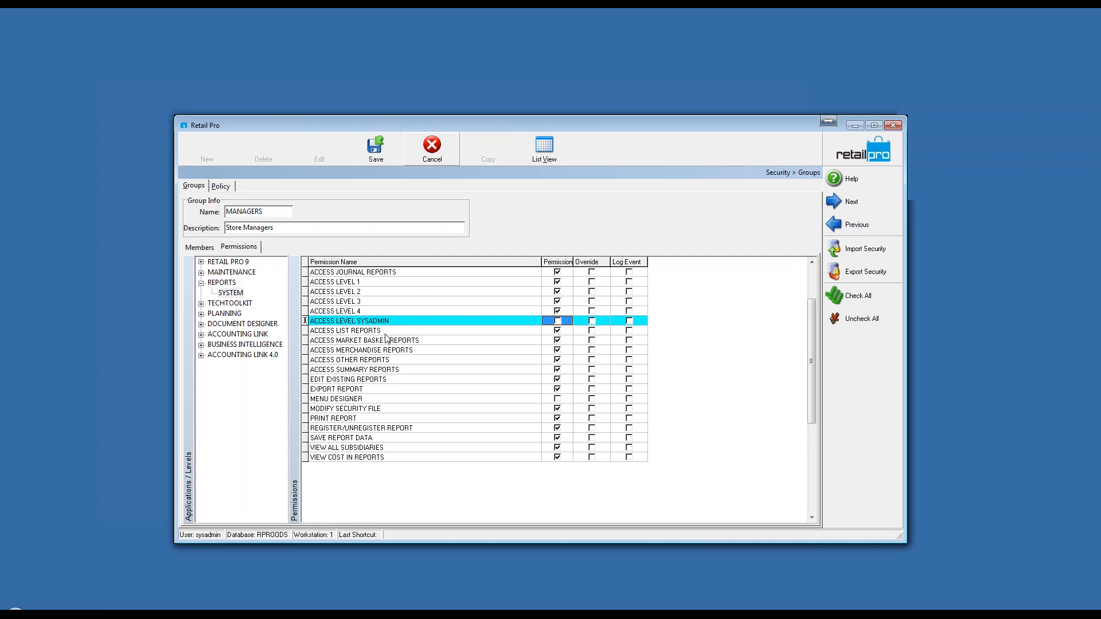
pyautogui.click(434, 343)
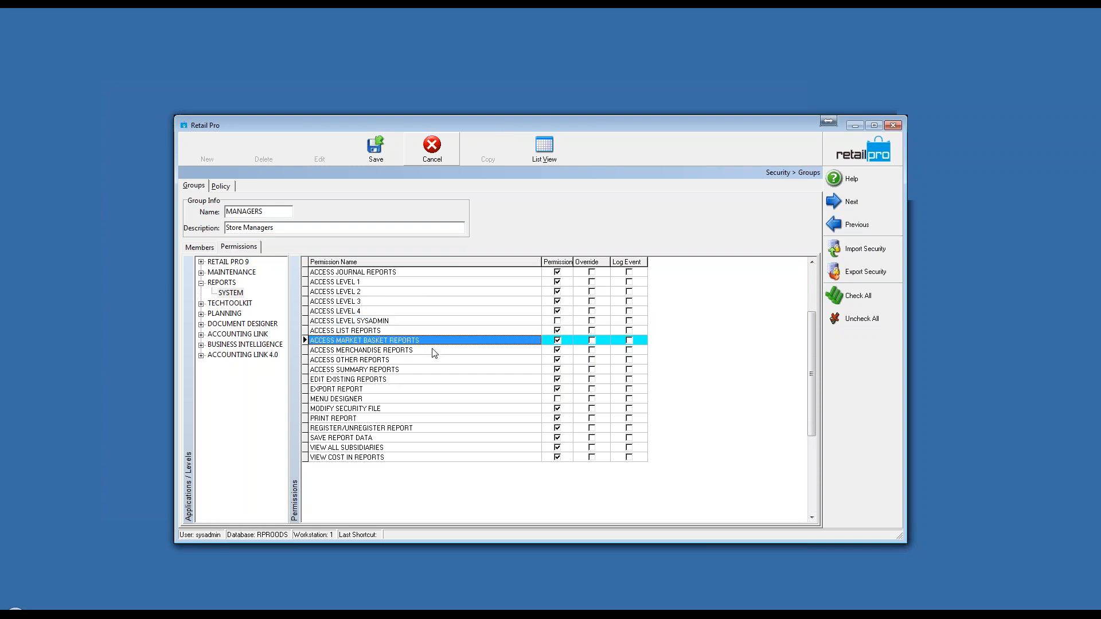
pyautogui.click(434, 352)
pyautogui.click(415, 360)
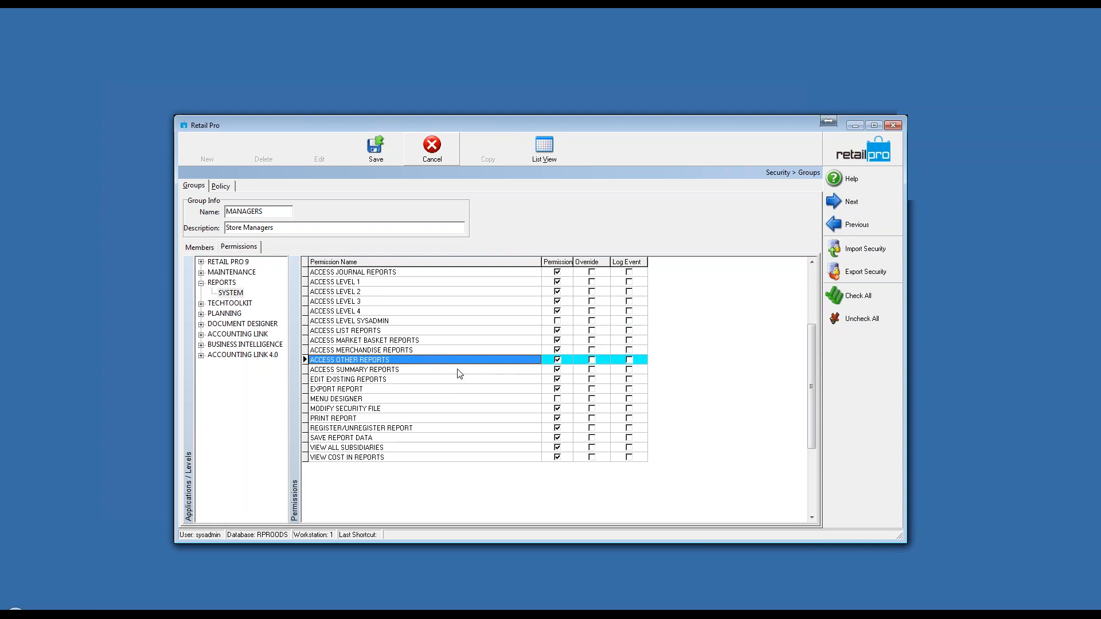
pyautogui.click(410, 372)
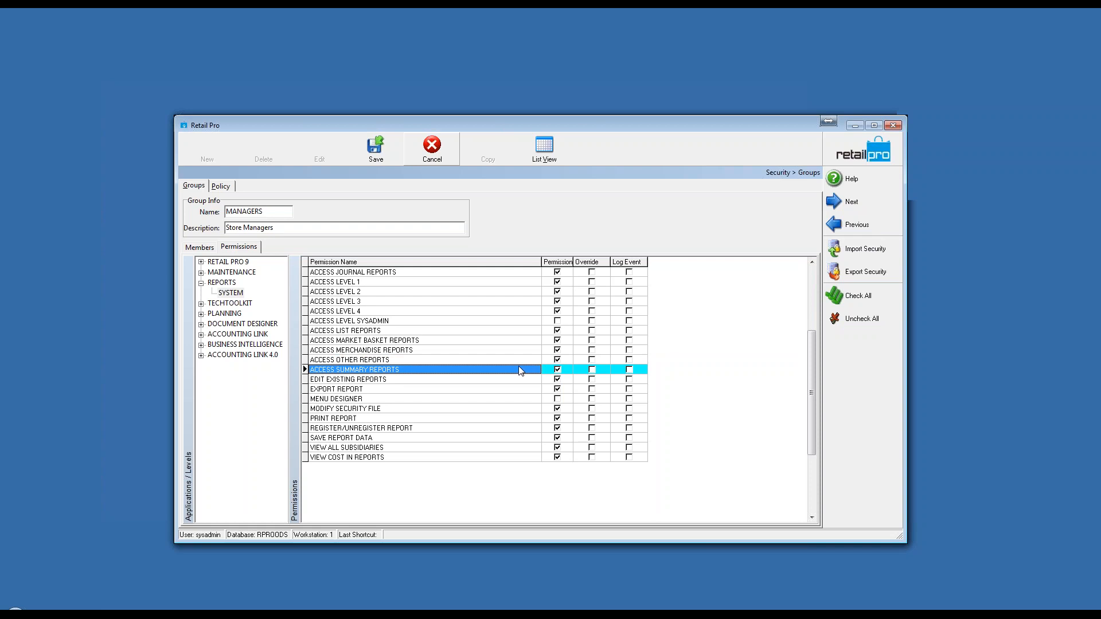
pyautogui.click(558, 351)
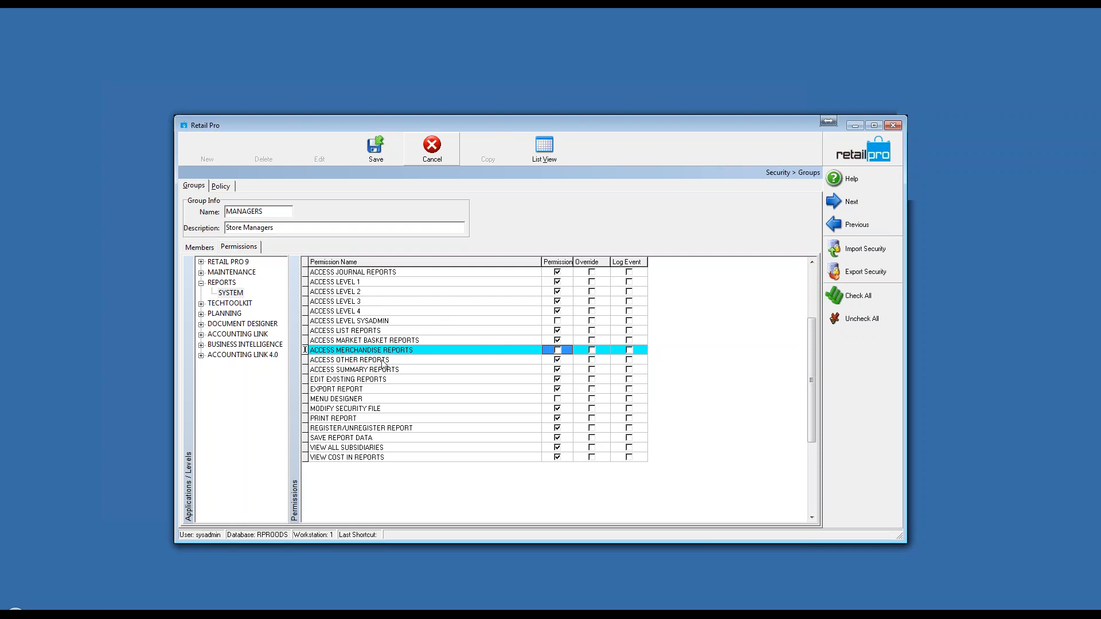
# Step: Review the report-type access permissions and remove VIEW COST IN REPORTS from the MANAGERS group
pyautogui.click(482, 361)
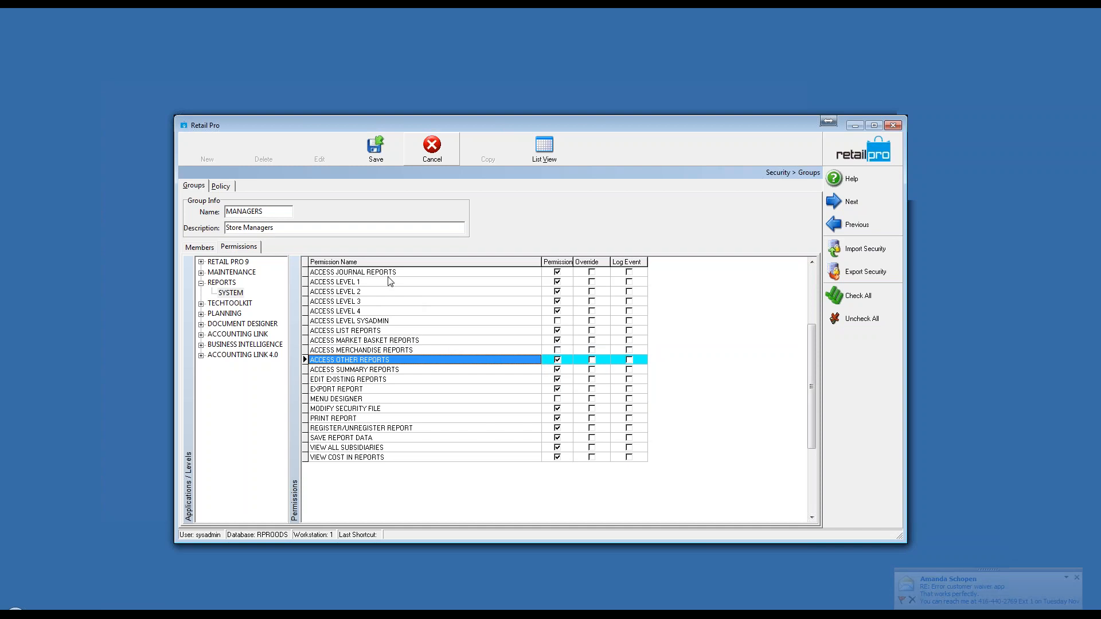
pyautogui.click(404, 273)
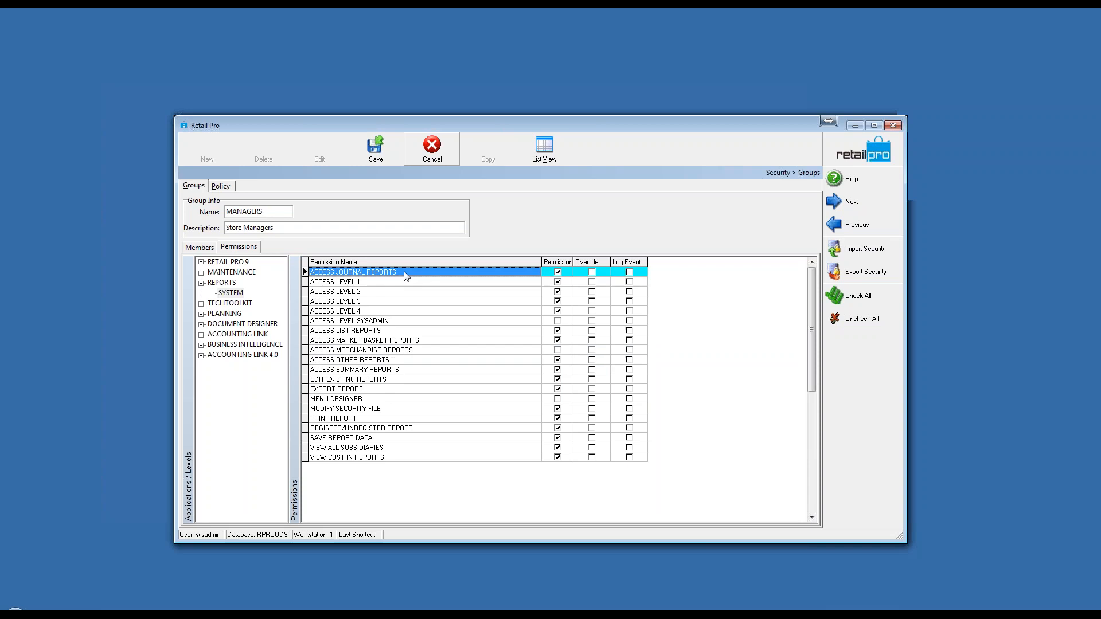
pyautogui.click(411, 331)
pyautogui.click(429, 340)
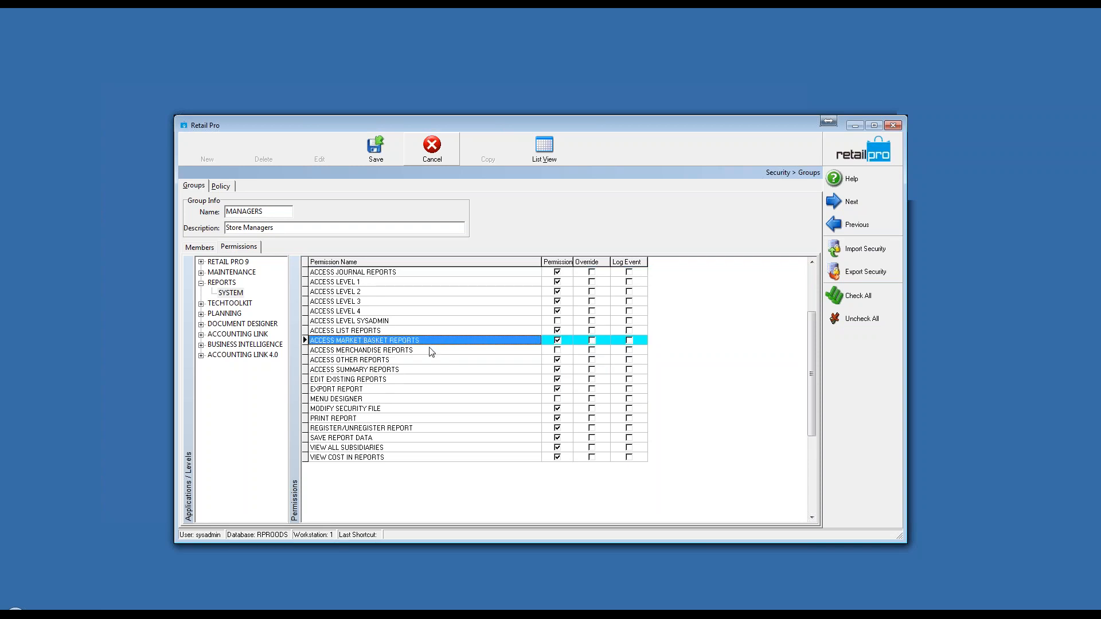
pyautogui.click(431, 350)
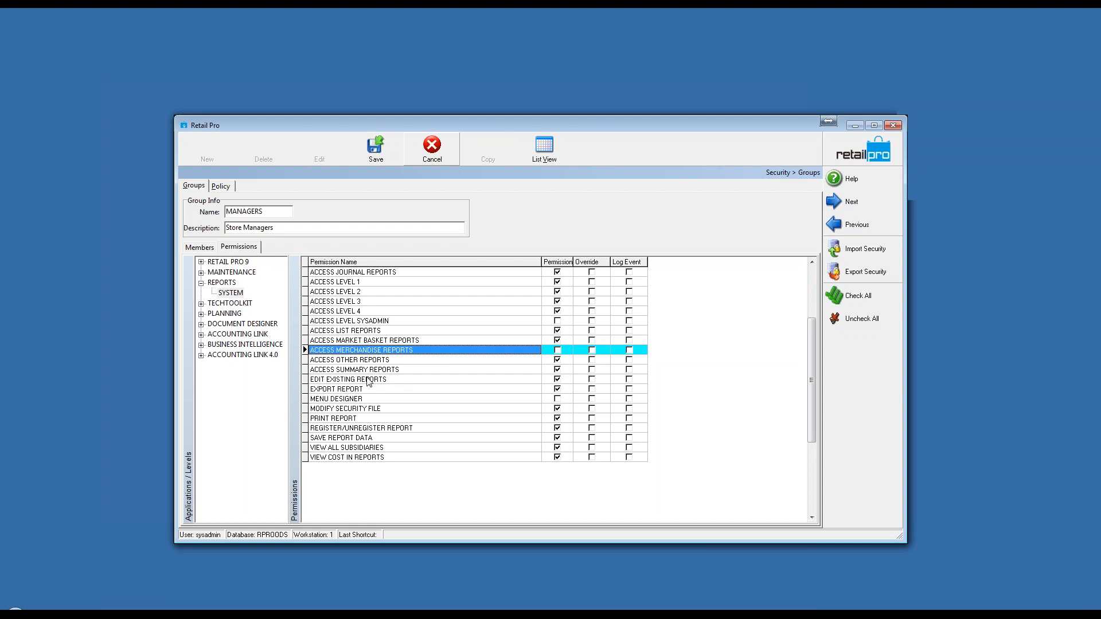
pyautogui.click(404, 453)
pyautogui.click(407, 447)
pyautogui.click(410, 438)
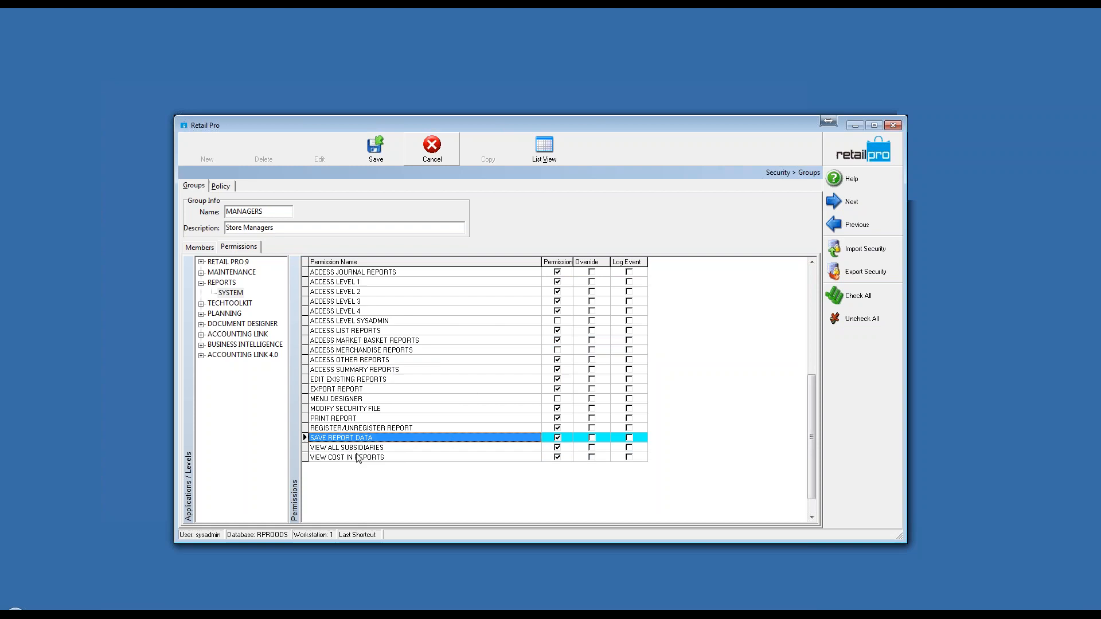
pyautogui.click(397, 458)
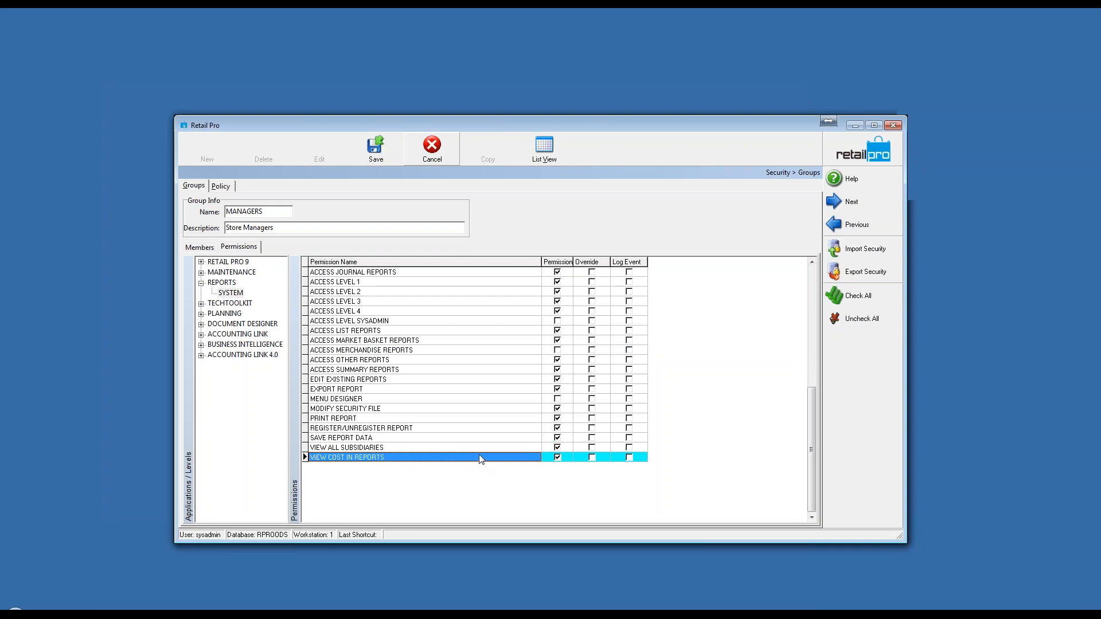
pyautogui.click(557, 457)
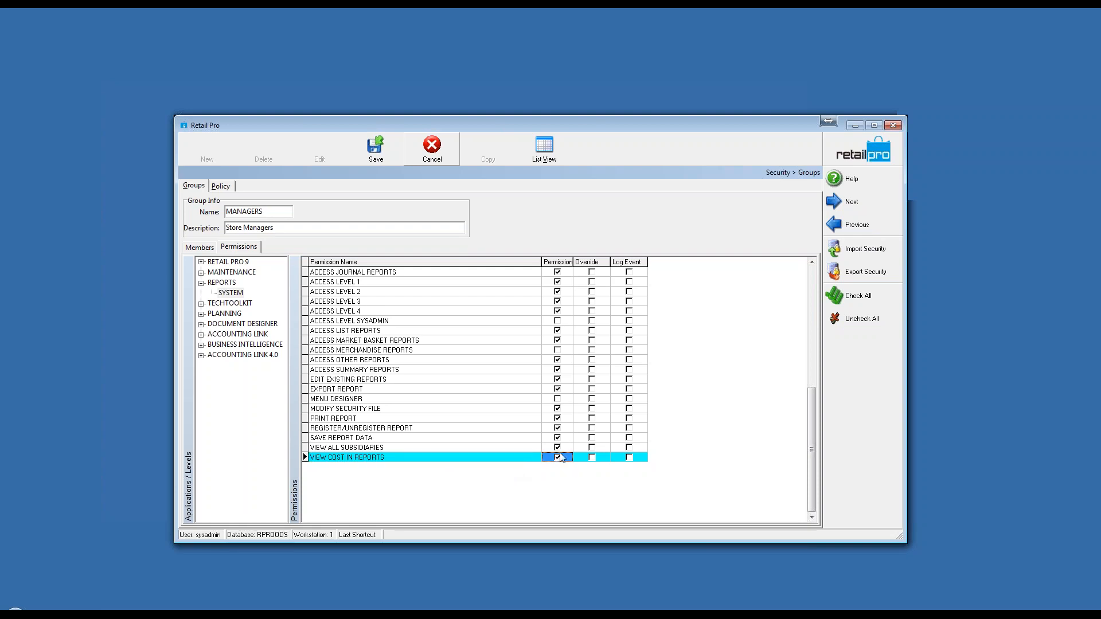
pyautogui.click(557, 458)
# Step: Review the register and print report permissions, discard the MANAGERS group changes, and minimize Retail Pro to return to Report Viewer
pyautogui.click(438, 430)
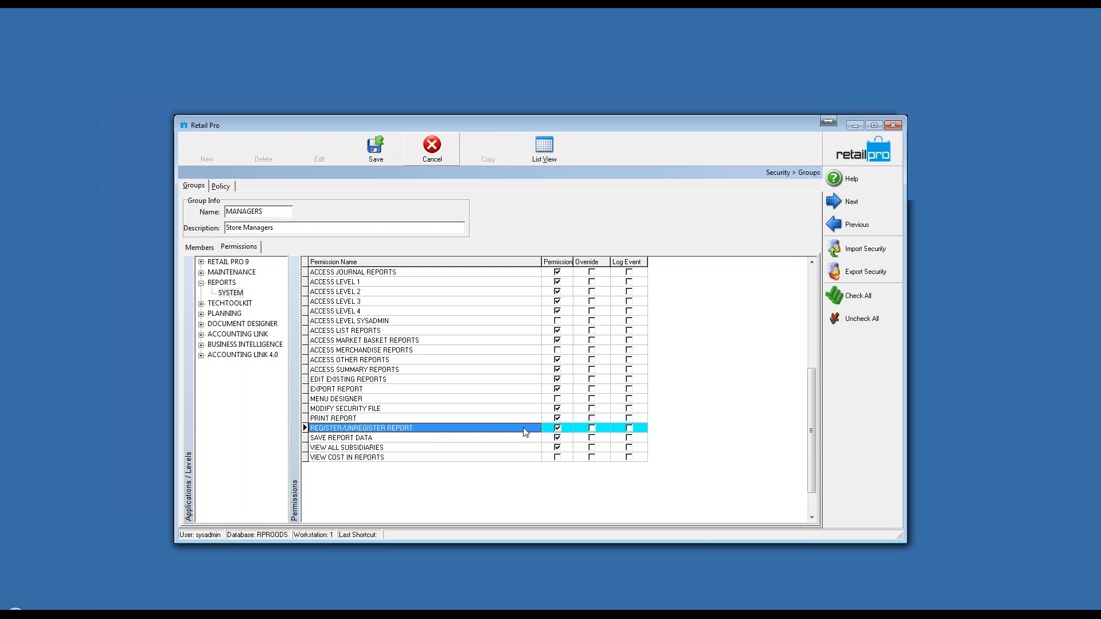
pyautogui.click(404, 418)
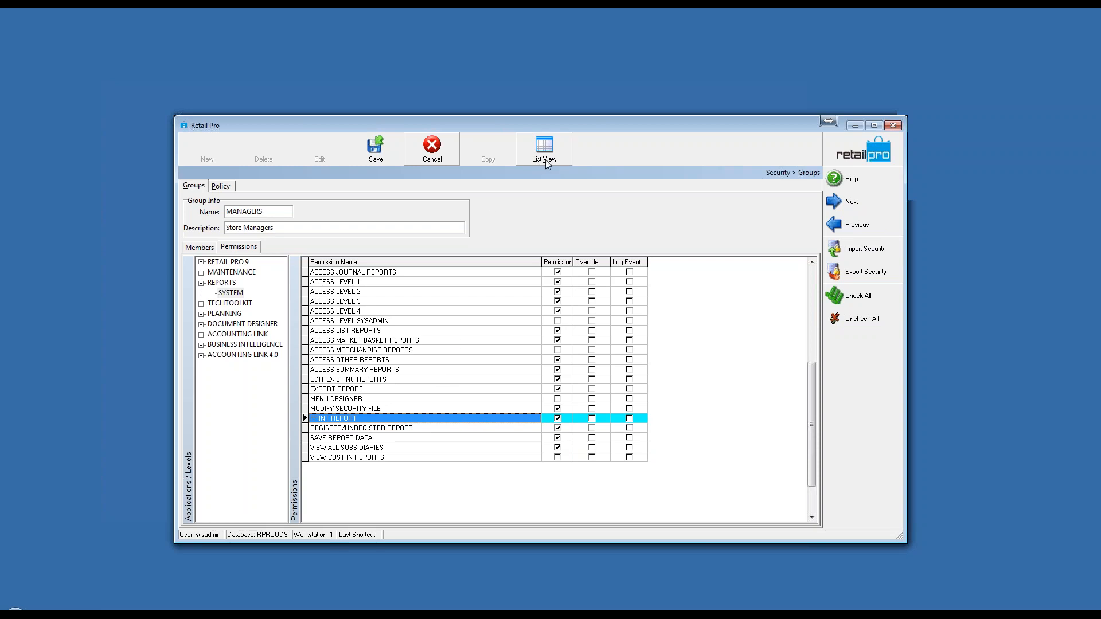
pyautogui.click(432, 150)
pyautogui.click(853, 124)
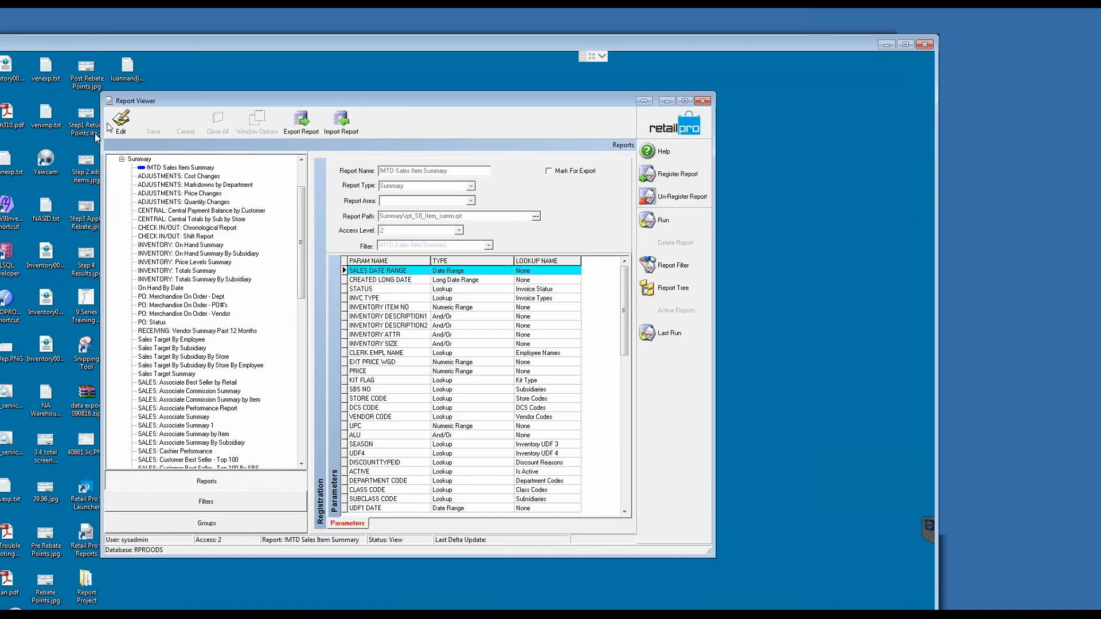
# Step: Collapse the Summary category in the report tree, expand Custom, and look through its list of reports
pyautogui.scroll(3, 301, 226)
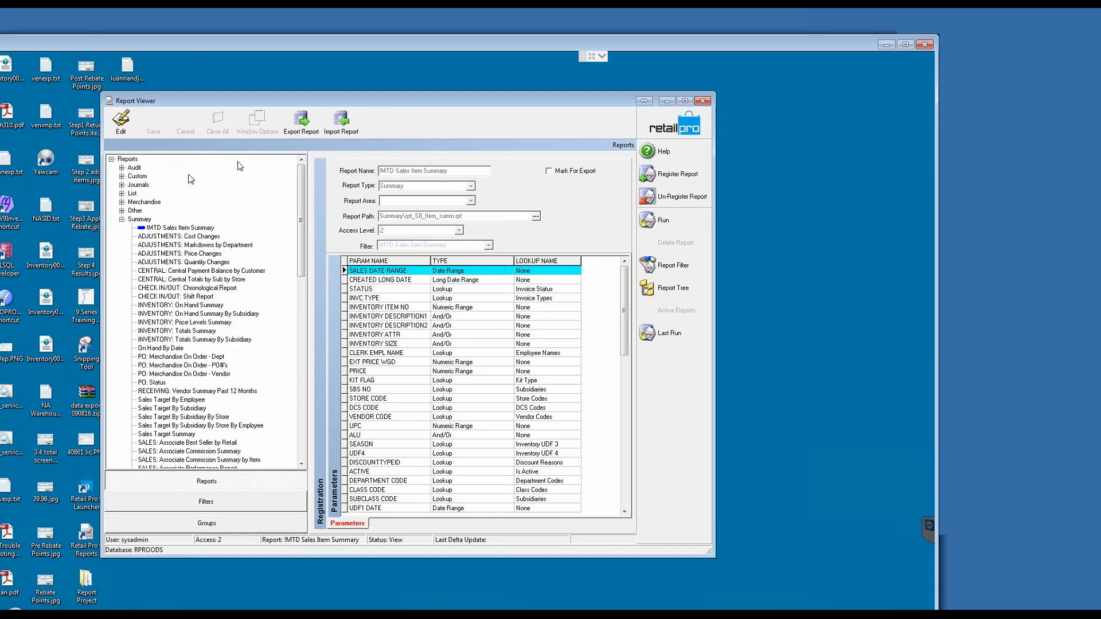
pyautogui.click(122, 219)
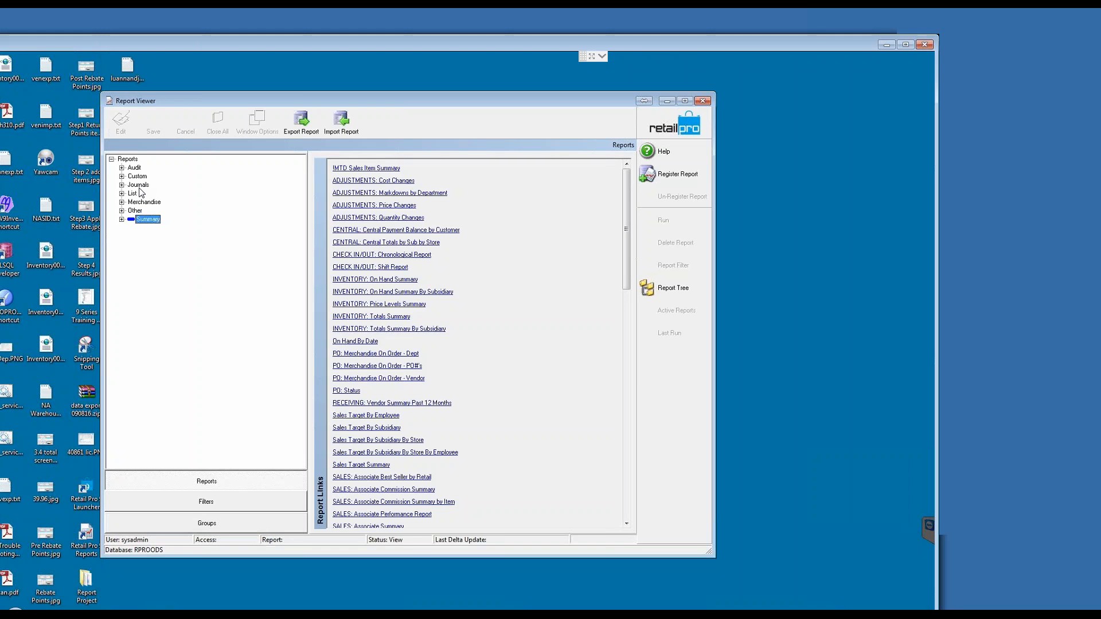
pyautogui.click(122, 177)
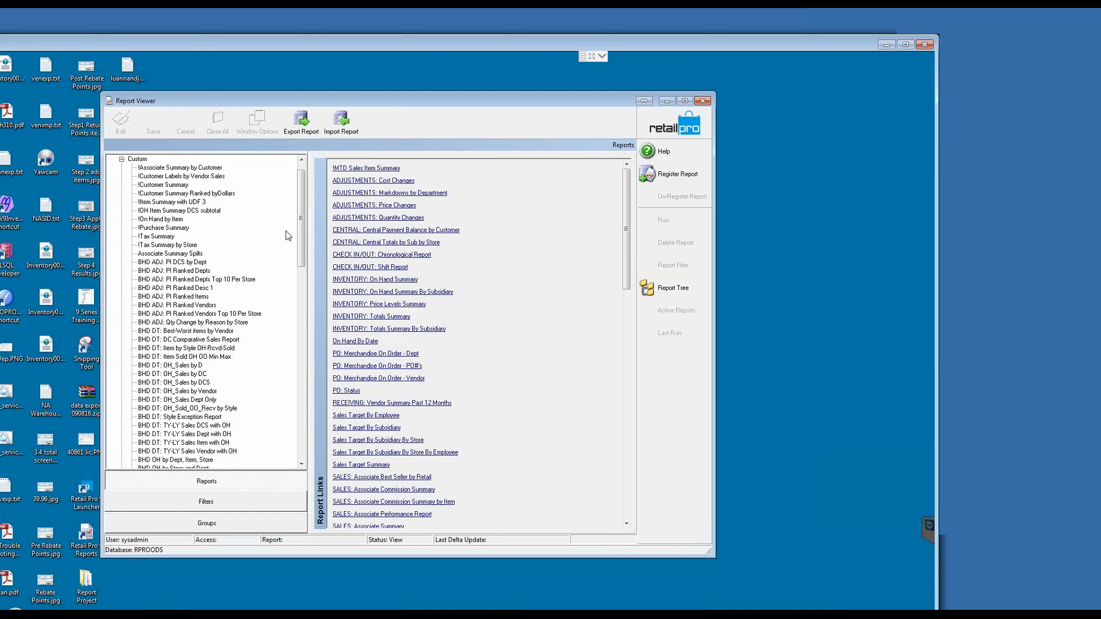
pyautogui.moveTo(301, 228); pyautogui.dragTo(300, 281)
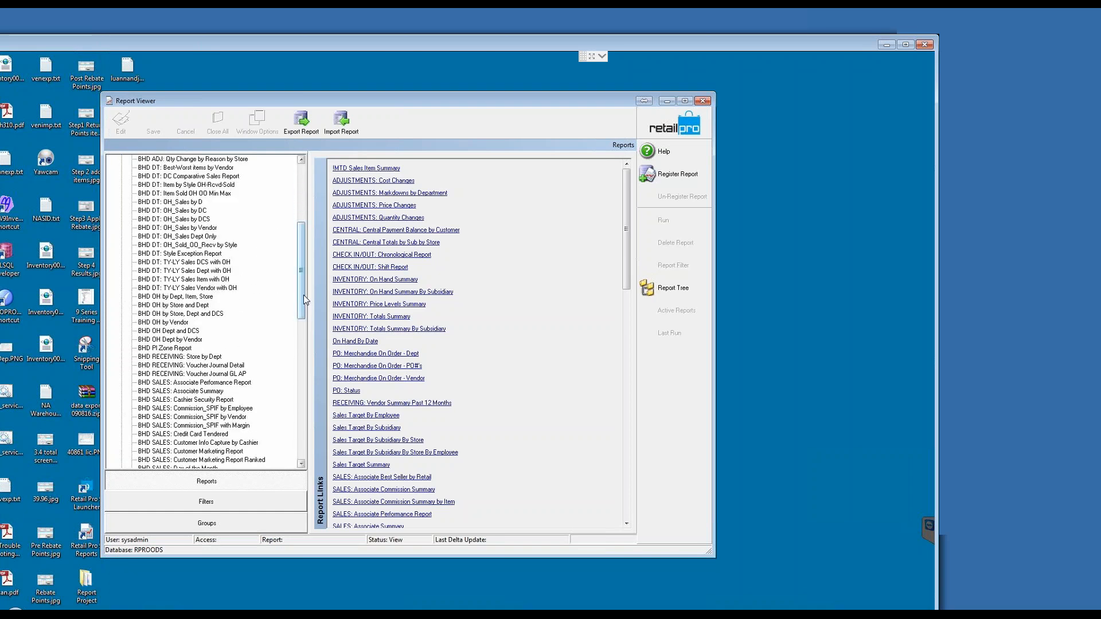
pyautogui.moveTo(303, 291); pyautogui.dragTo(303, 325)
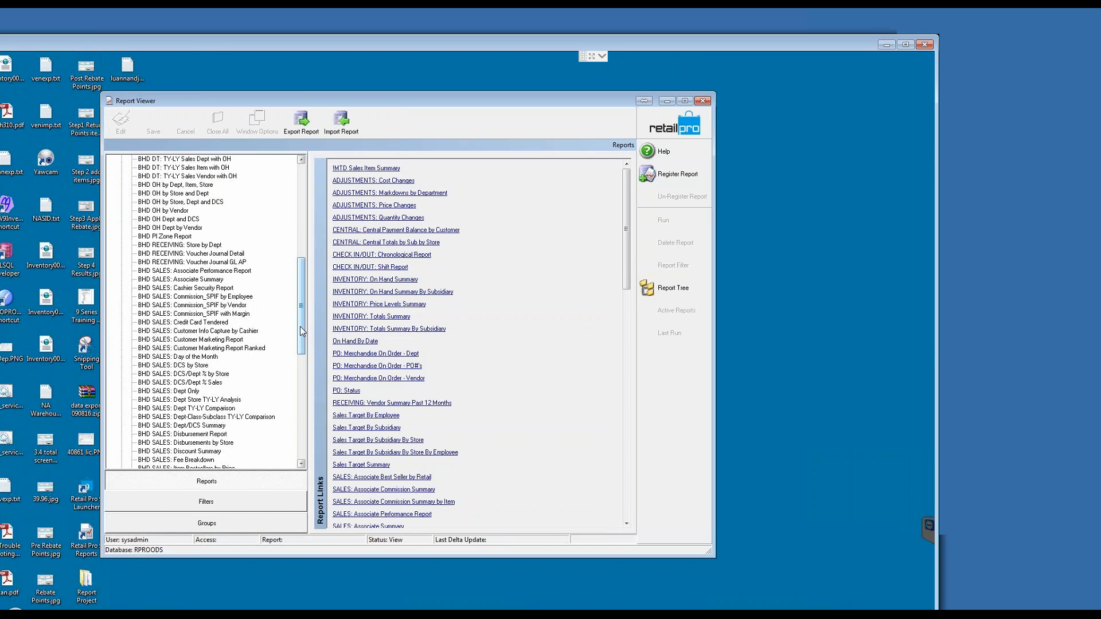
pyautogui.moveTo(300, 326); pyautogui.dragTo(307, 207)
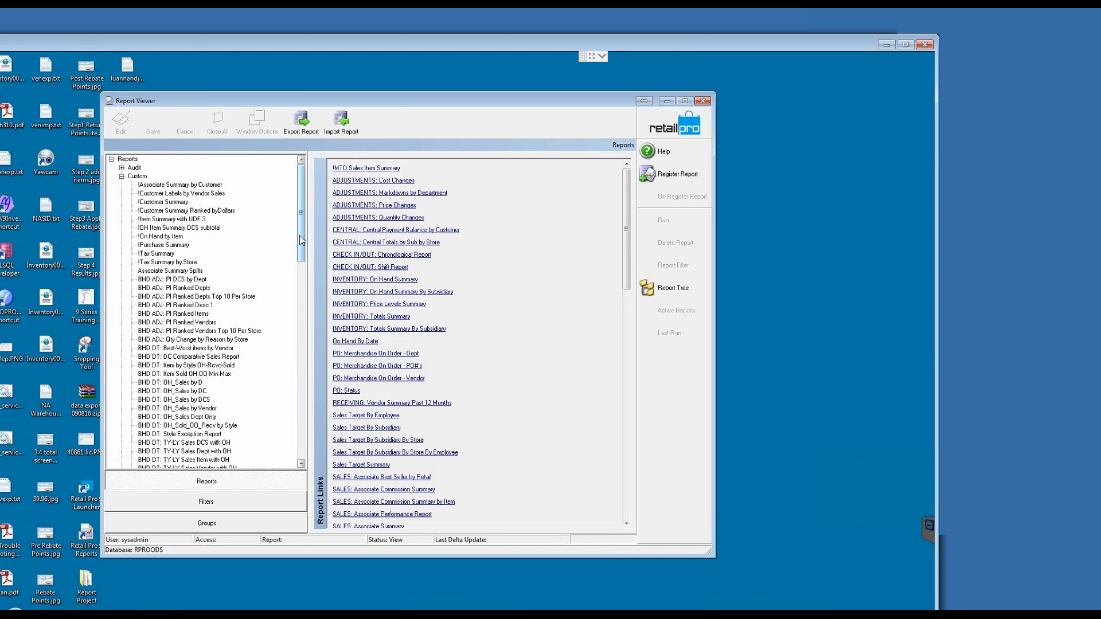
# Step: Look through the rest of the Custom reports in the report tree, then collapse the Custom category
pyautogui.moveTo(300, 235); pyautogui.dragTo(299, 307)
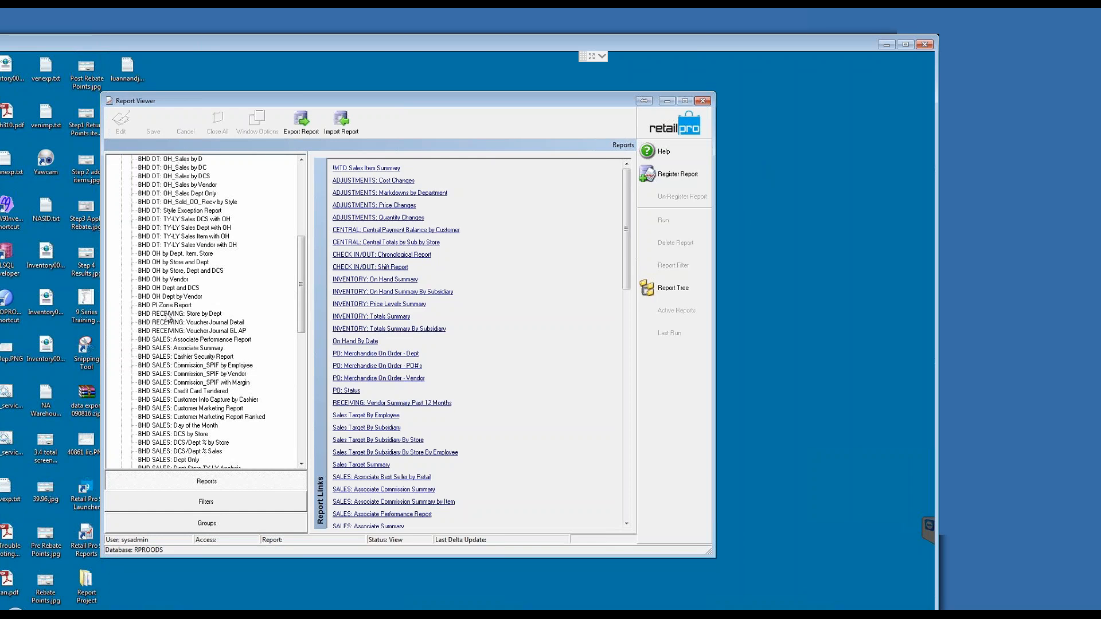
pyautogui.moveTo(459, 40); pyautogui.dragTo(536, 15)
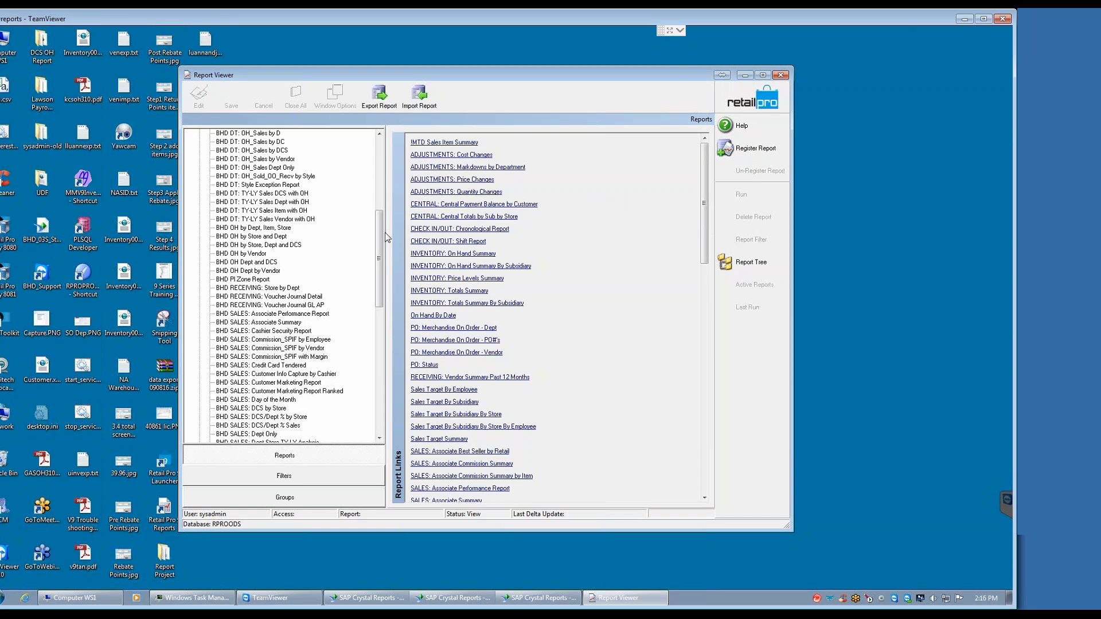
pyautogui.moveTo(379, 234); pyautogui.dragTo(383, 285)
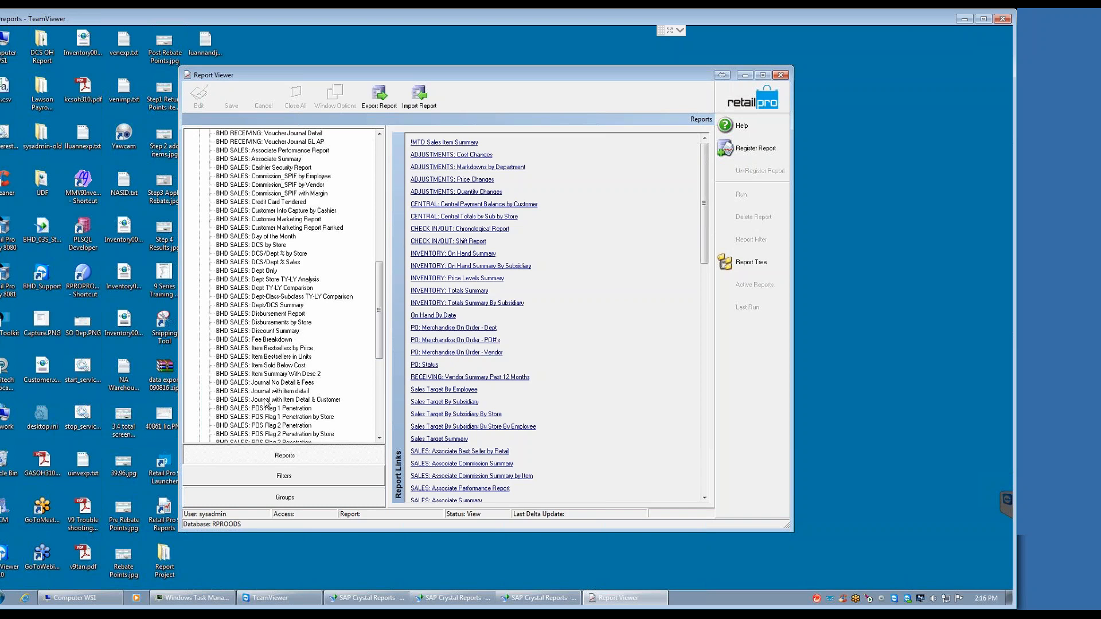
pyautogui.moveTo(378, 335); pyautogui.dragTo(395, 177)
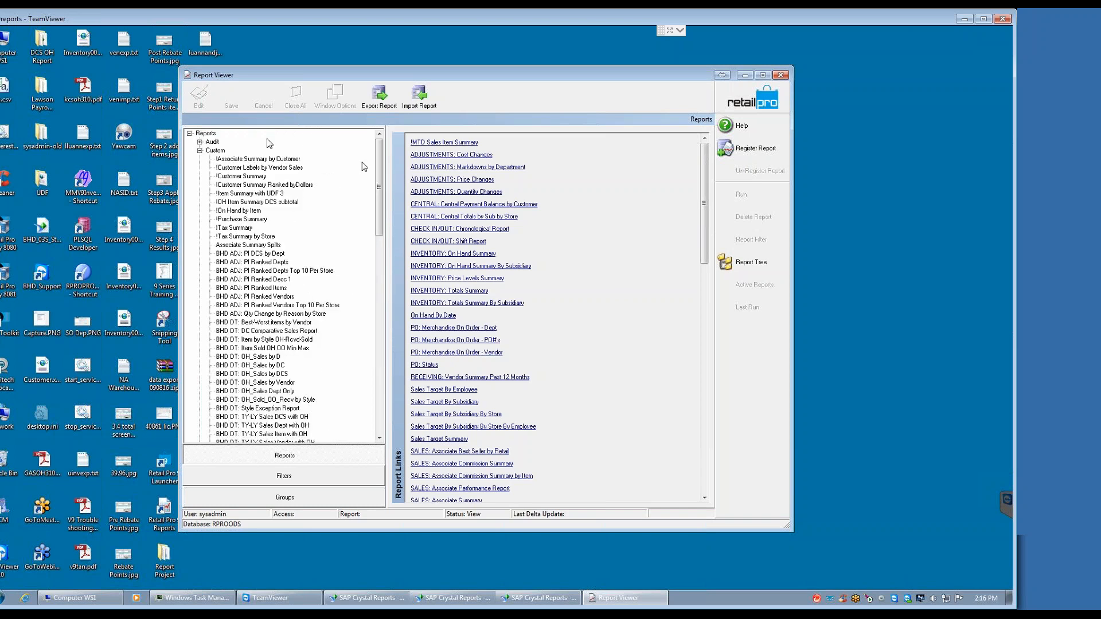
pyautogui.click(200, 150)
# Step: Expand the Summary category in the report tree and select the !MTD Sales Item Summary report
pyautogui.click(225, 194)
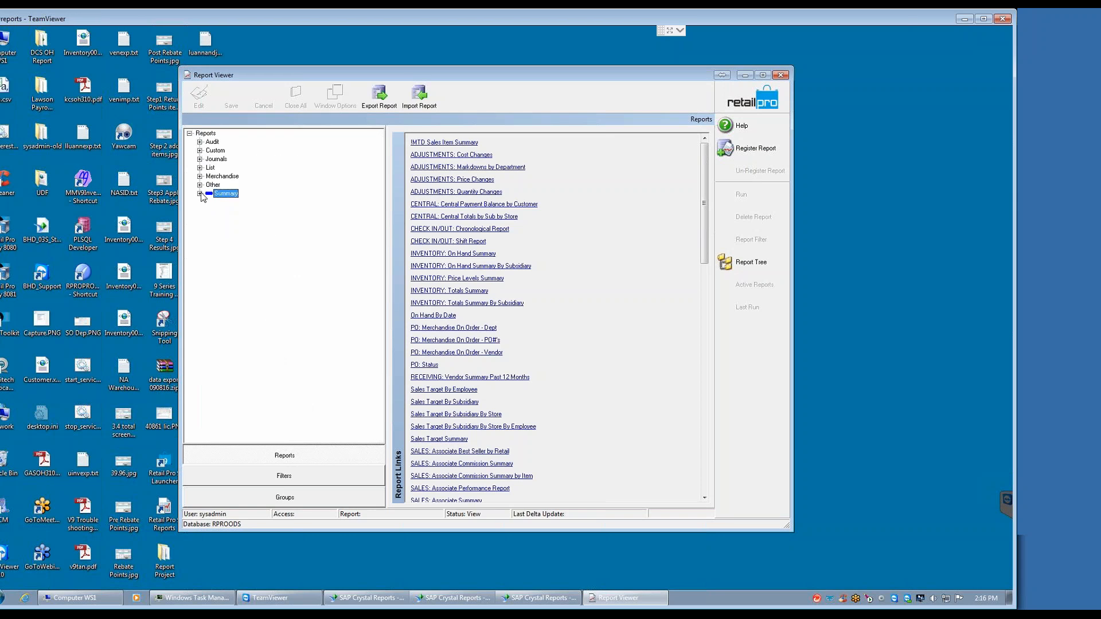
pyautogui.click(199, 194)
pyautogui.click(495, 168)
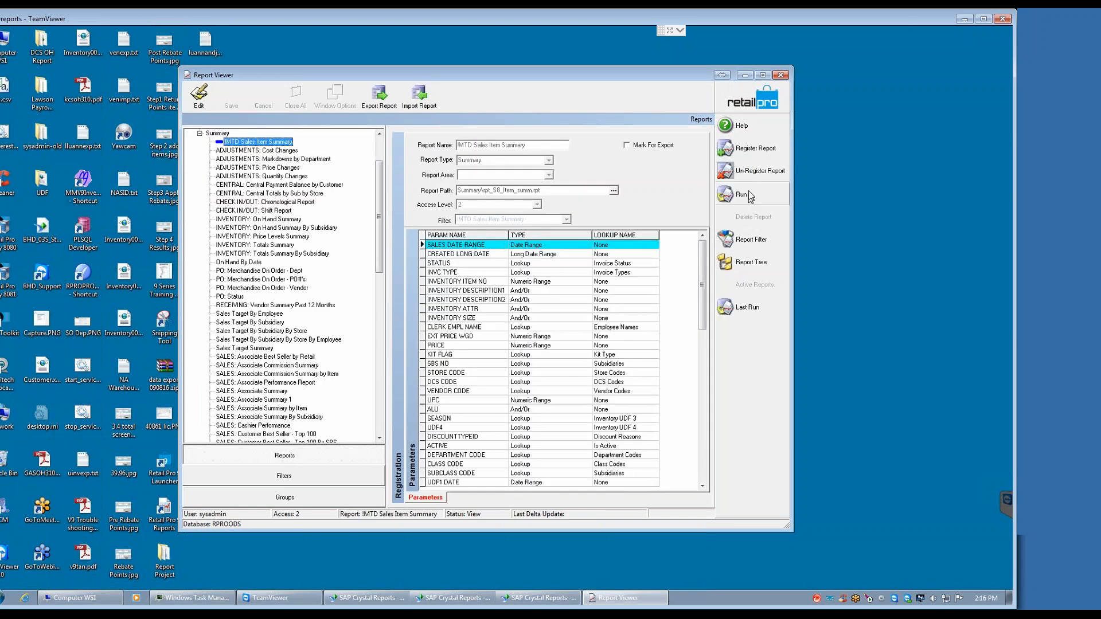
# Step: Run the !MTD Sales Item Summary report with its existing criteria, then close the report output
pyautogui.click(721, 194)
pyautogui.click(653, 219)
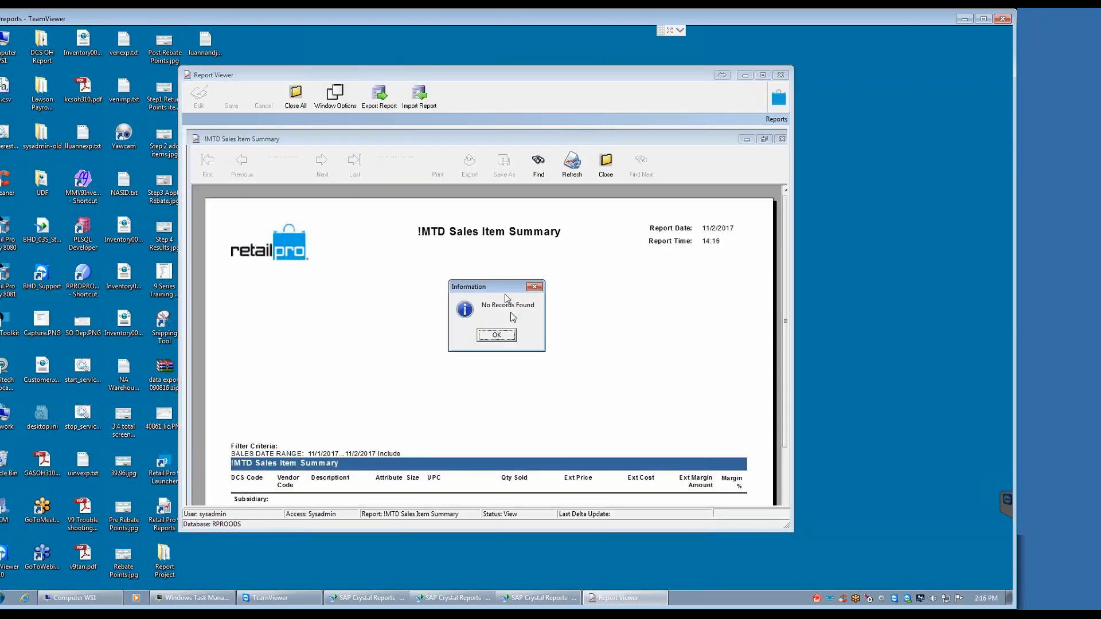
pyautogui.click(496, 335)
pyautogui.click(605, 162)
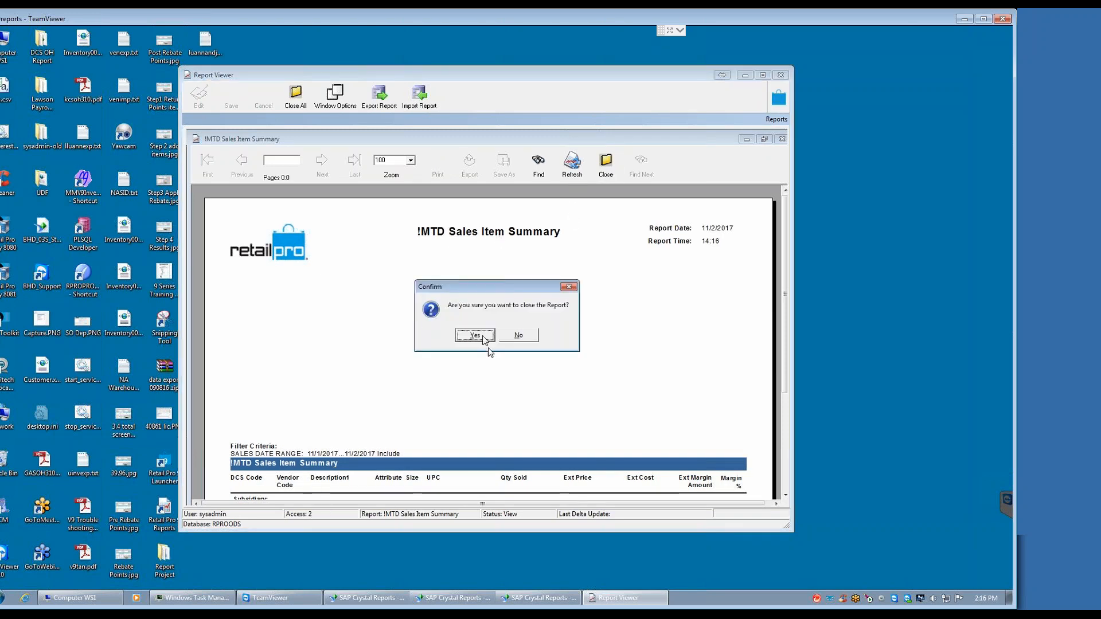
pyautogui.click(476, 336)
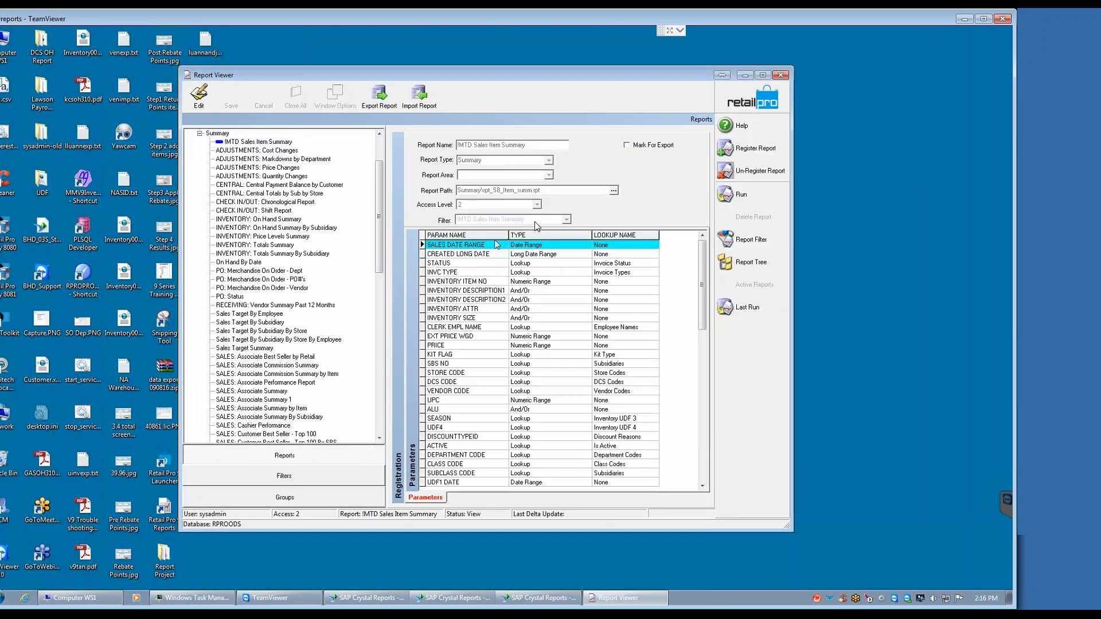
# Step: Run !MTD Sales Item Summary with the SALES DATE RANGE filter type set to YTD (from 1st day of year to today)
pyautogui.click(742, 195)
pyautogui.click(620, 433)
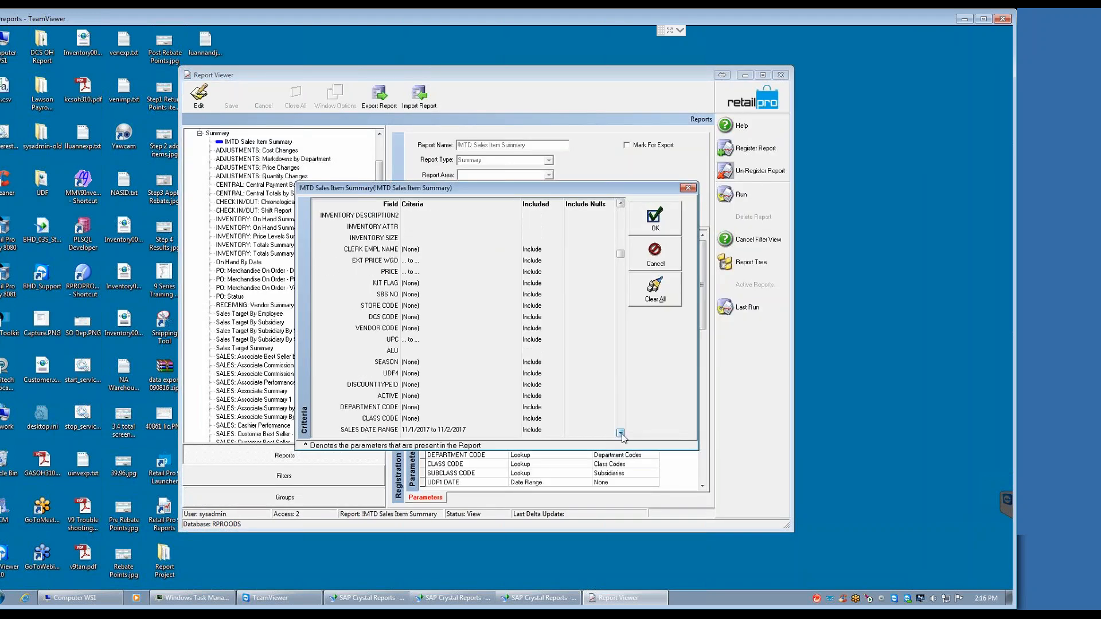
pyautogui.click(620, 433)
pyautogui.click(518, 351)
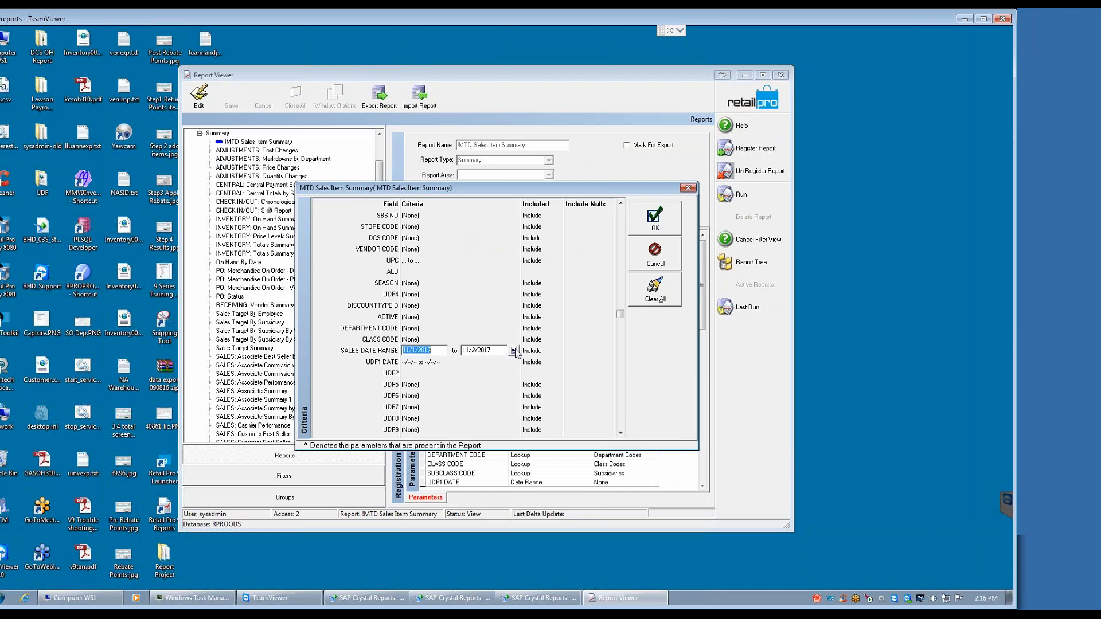
pyautogui.click(516, 351)
pyautogui.click(574, 276)
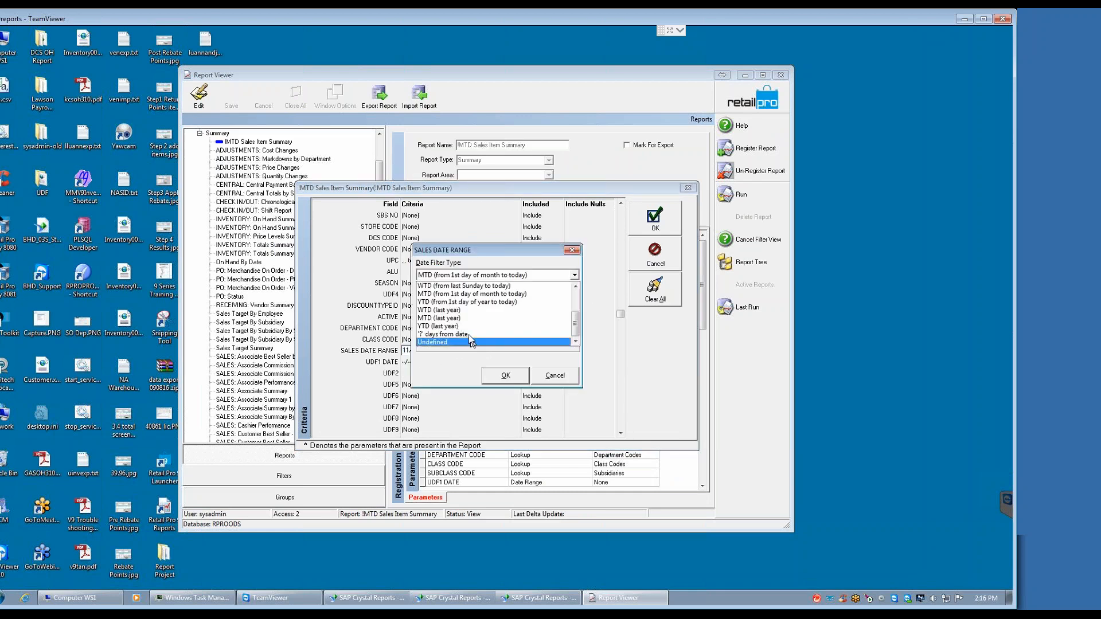
pyautogui.click(450, 302)
pyautogui.click(507, 375)
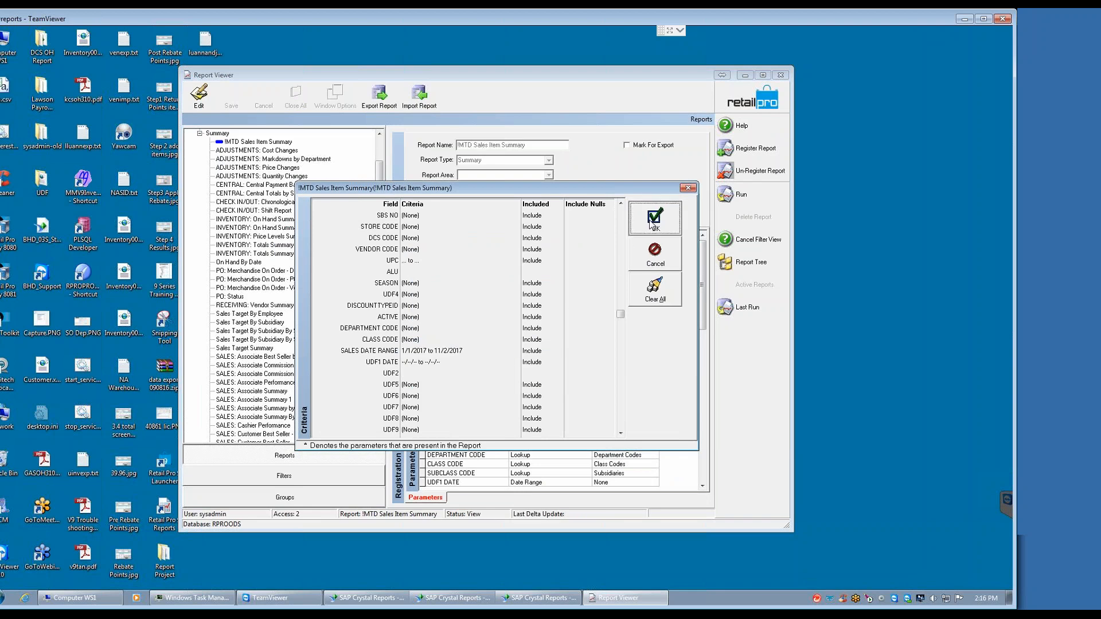
pyautogui.click(654, 221)
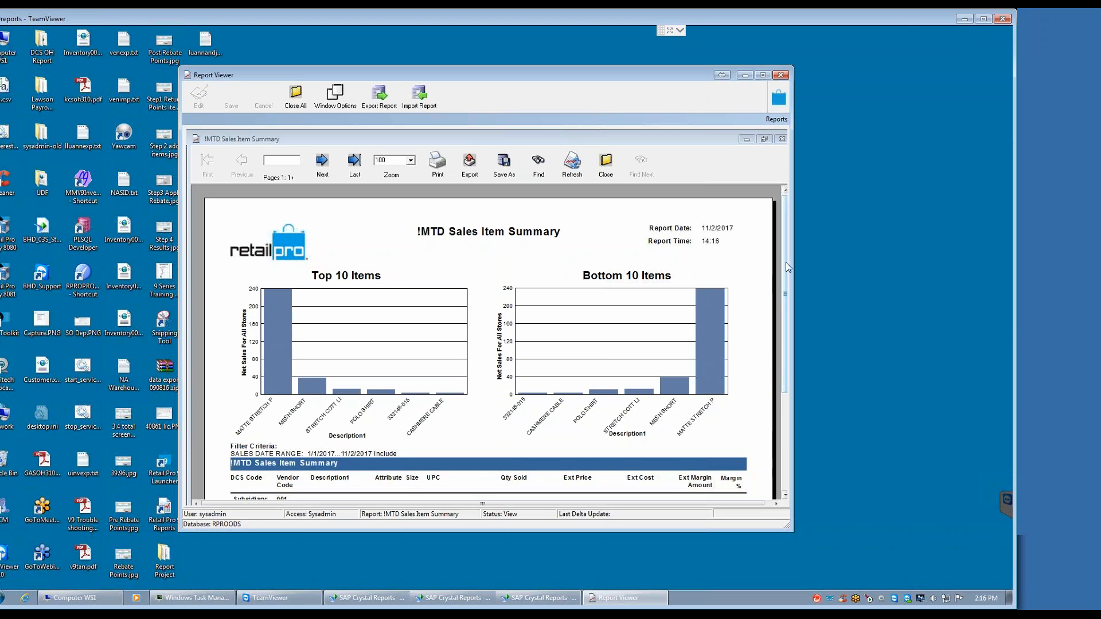
# Step: Review the year-to-date charts and item rows, and try to export the whole report in PDF format
pyautogui.scroll(-1, 786, 262)
pyautogui.scroll(-3, 786, 305)
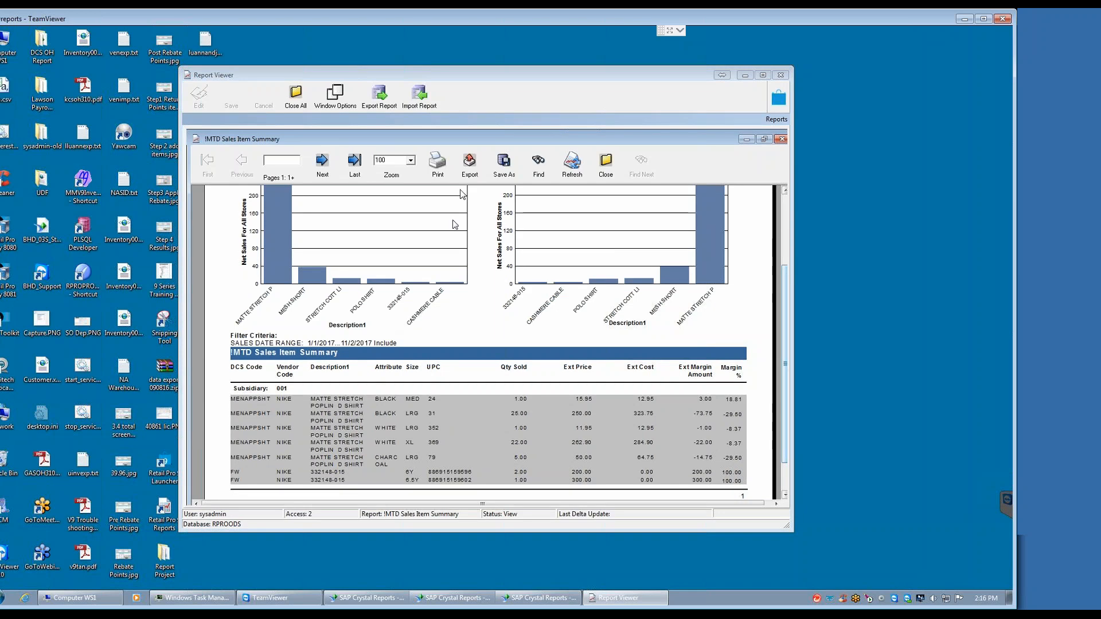
pyautogui.click(473, 175)
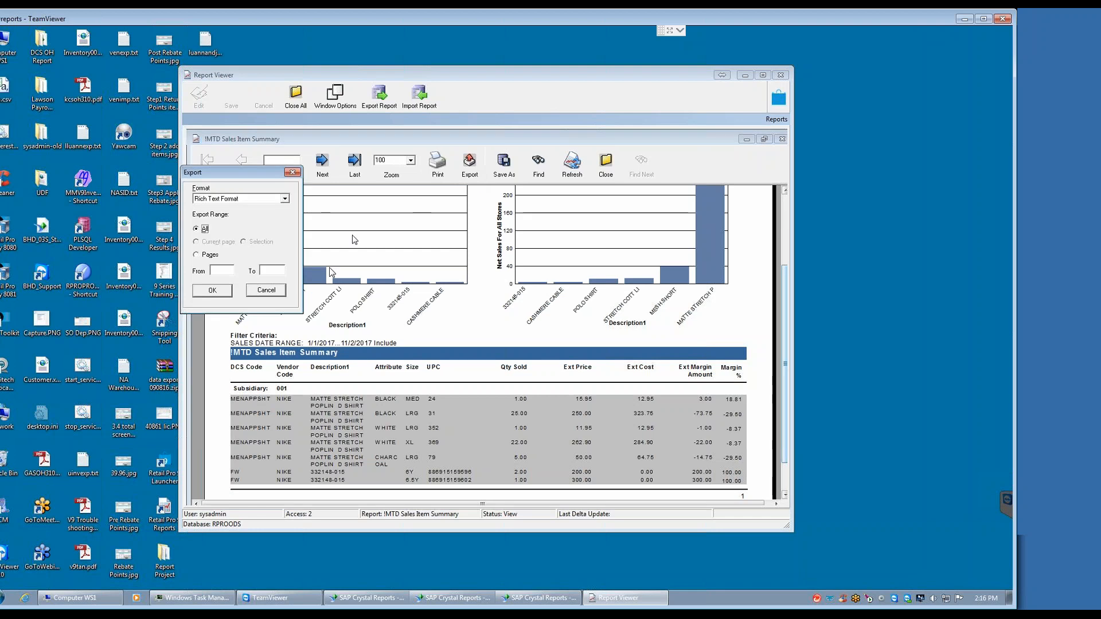
pyautogui.click(284, 198)
pyautogui.click(210, 243)
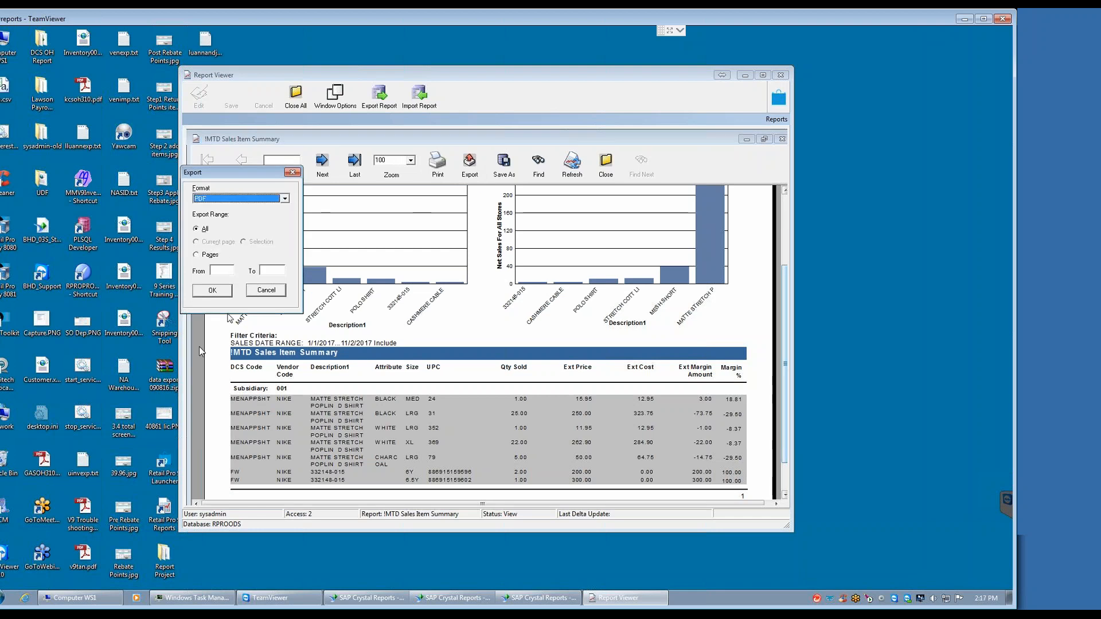
pyautogui.click(211, 294)
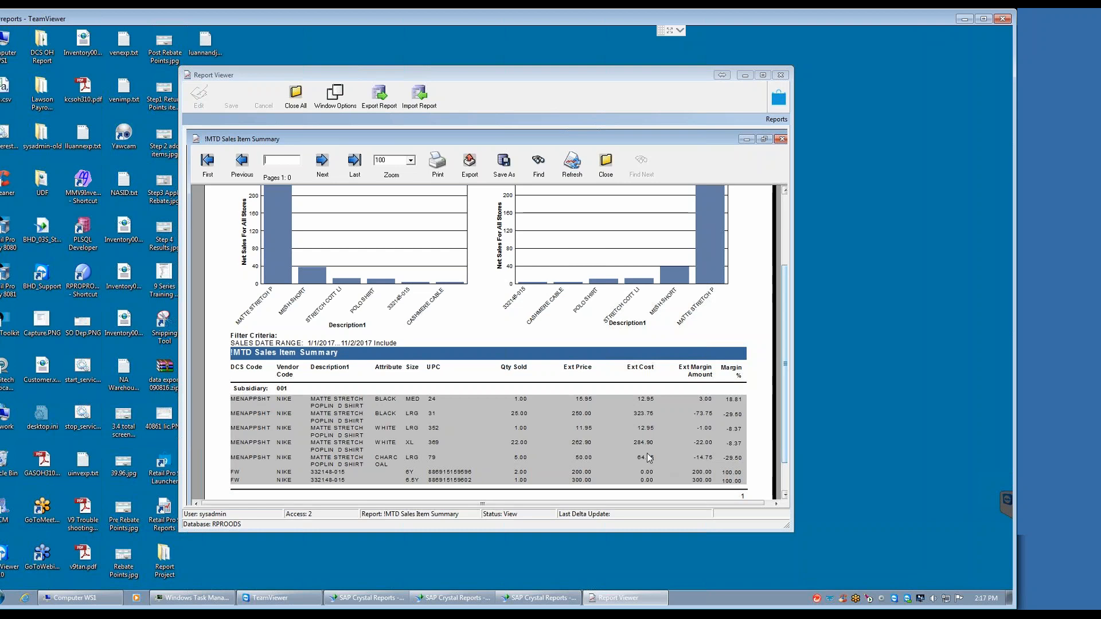
# Step: Move the Report Viewer window clear of the export dialog and repeat the PDF export of all pages
pyautogui.moveTo(595, 73); pyautogui.dragTo(683, 54)
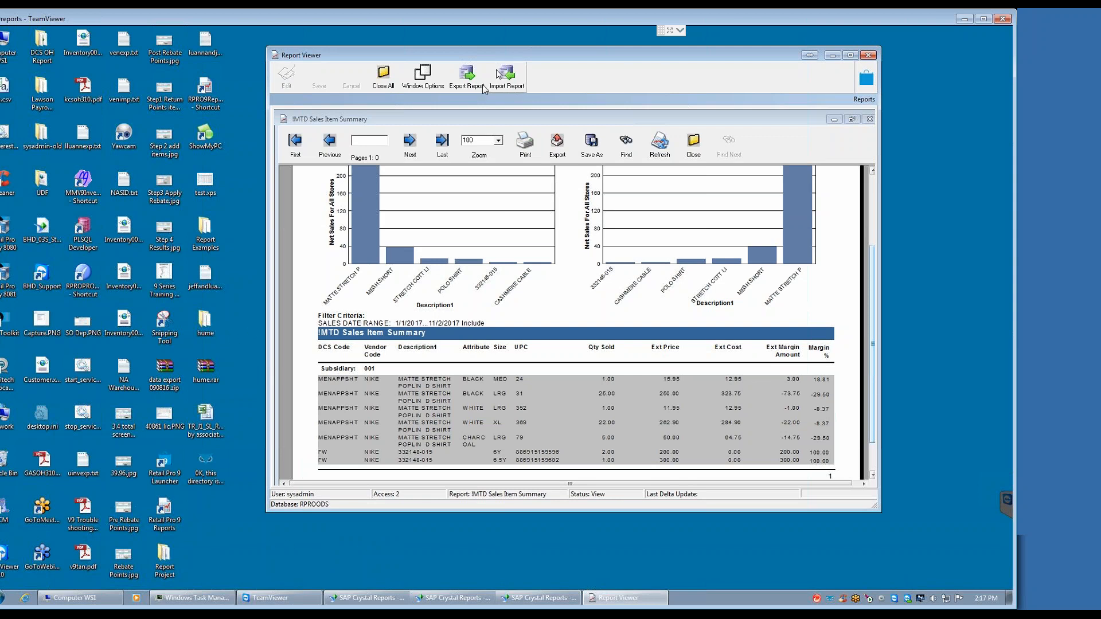
pyautogui.click(556, 150)
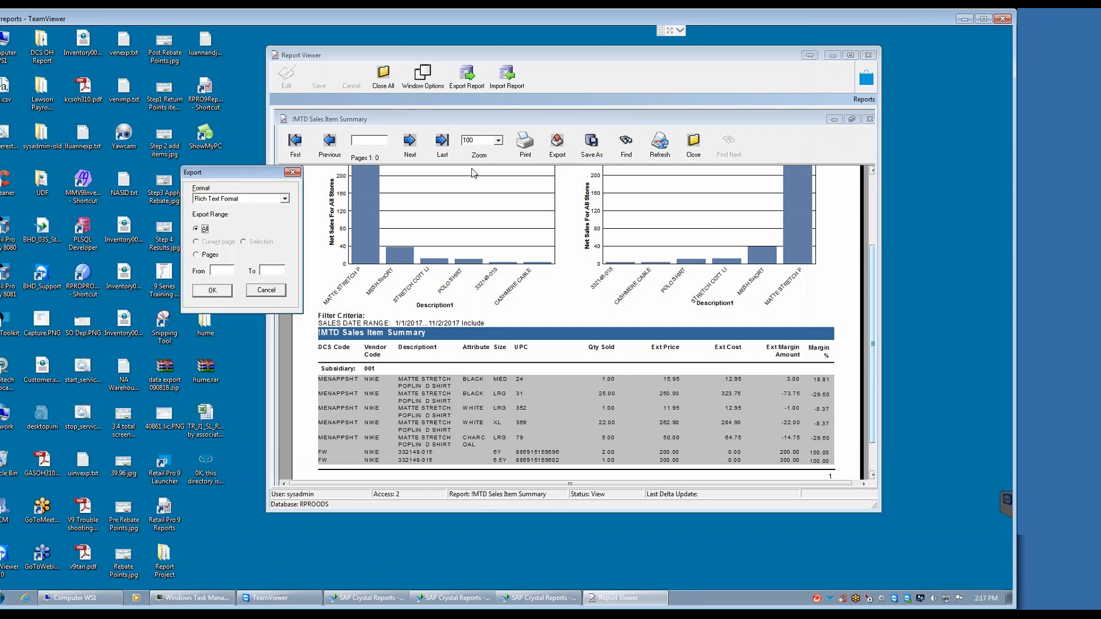
pyautogui.click(284, 199)
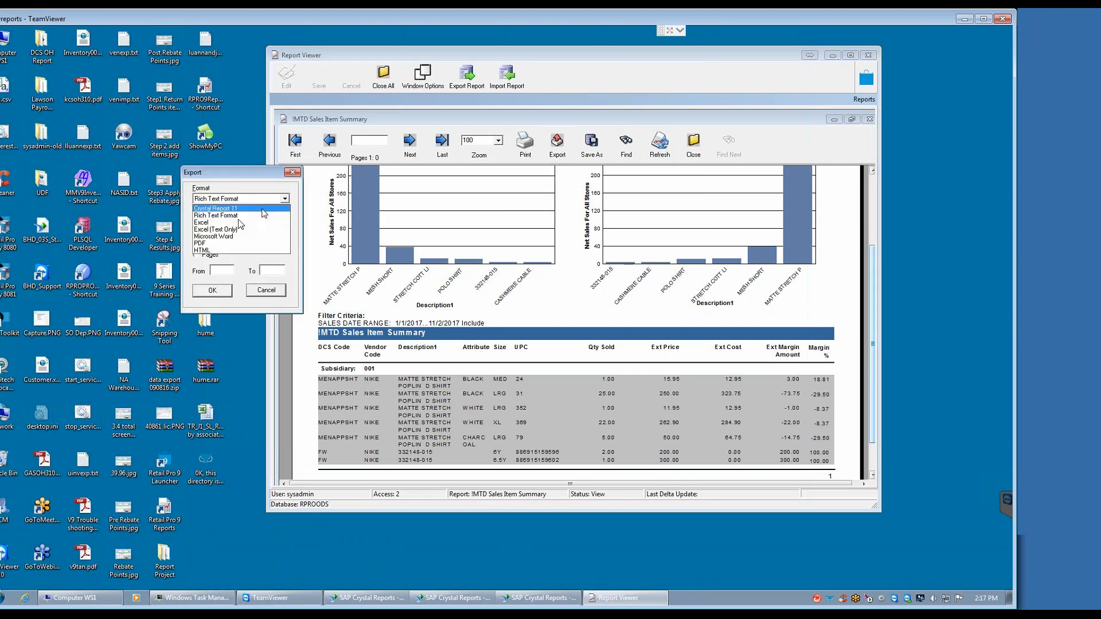
pyautogui.click(204, 243)
pyautogui.click(212, 290)
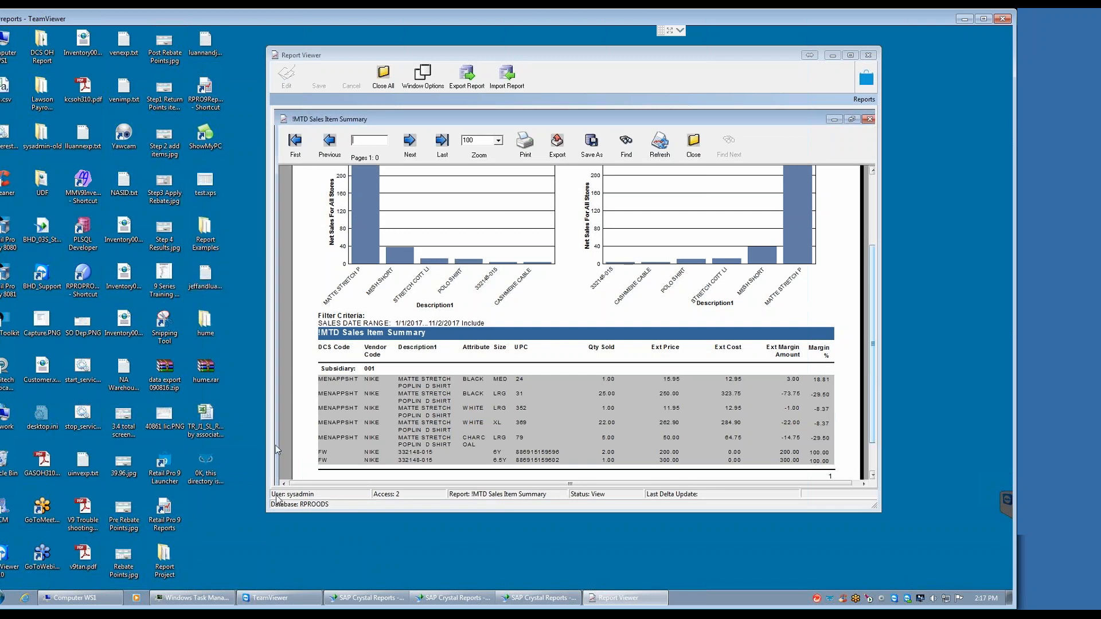
# Step: Close the !MTD Sales Item Summary report output and return to its registration details
pyautogui.moveTo(497, 16); pyautogui.dragTo(516, 16)
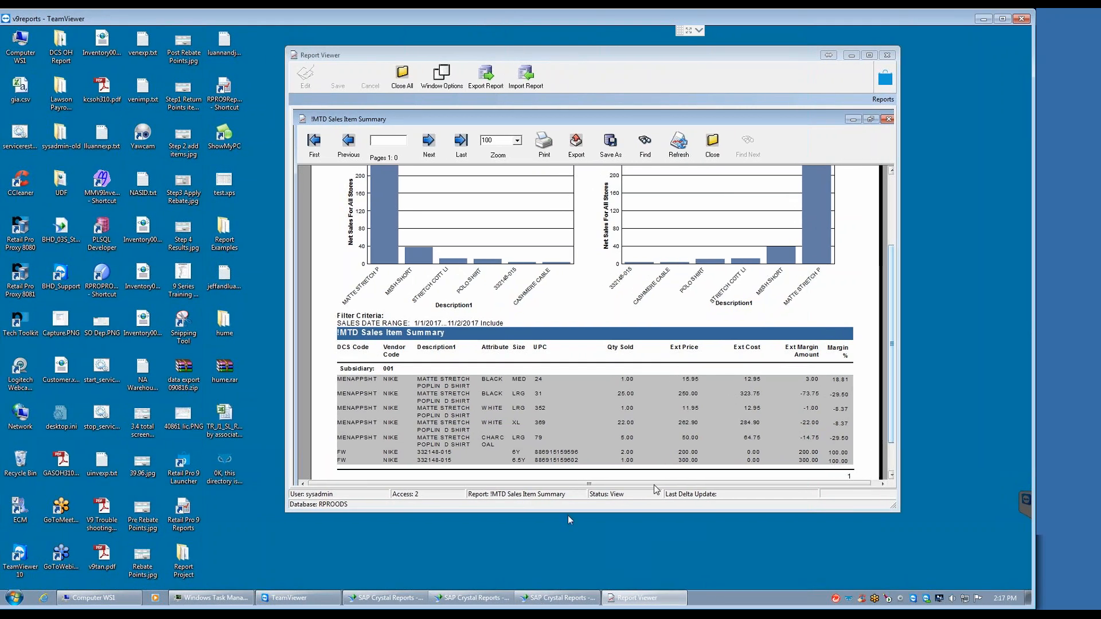
pyautogui.click(712, 145)
pyautogui.click(493, 336)
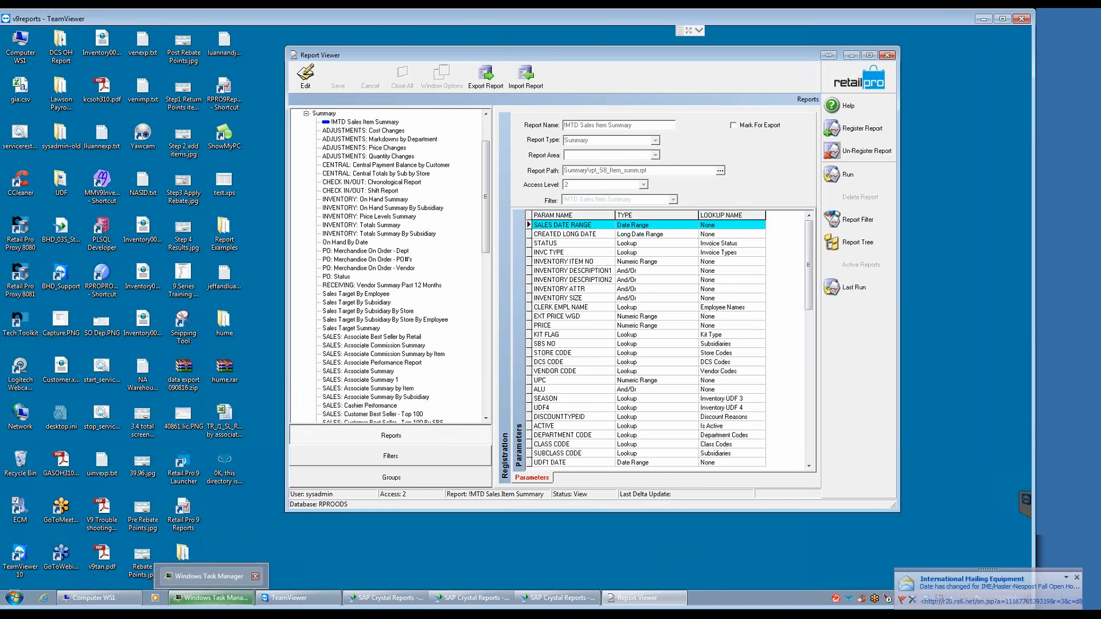
# Step: Switch to SAP Crystal Reports and close the two windows that show only the Start Page
pyautogui.click(389, 598)
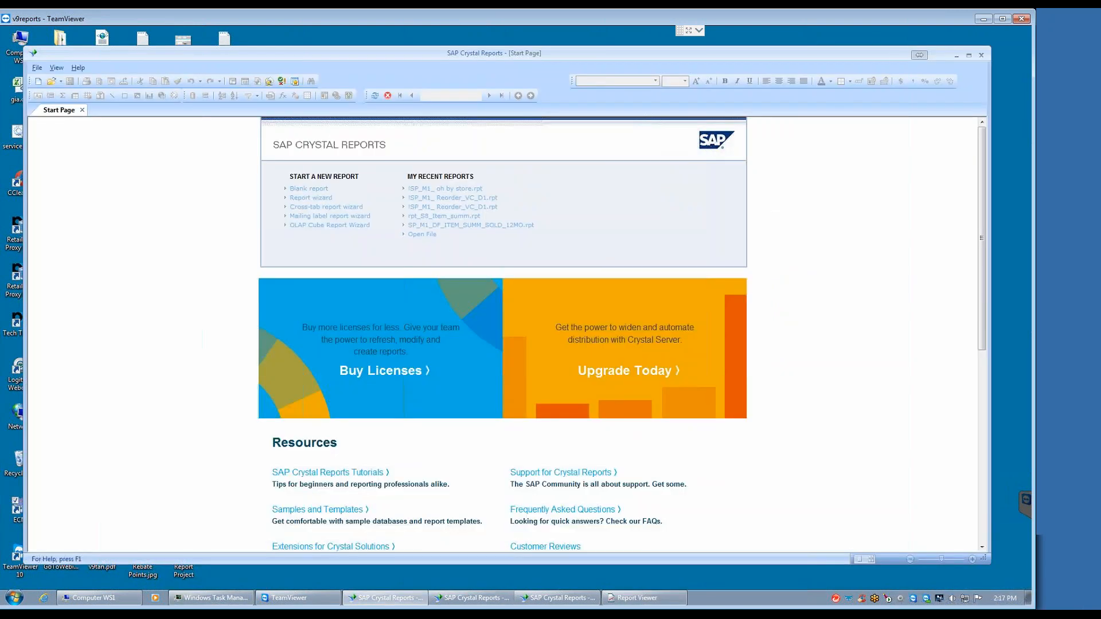
pyautogui.moveTo(807, 68); pyautogui.dragTo(709, 82)
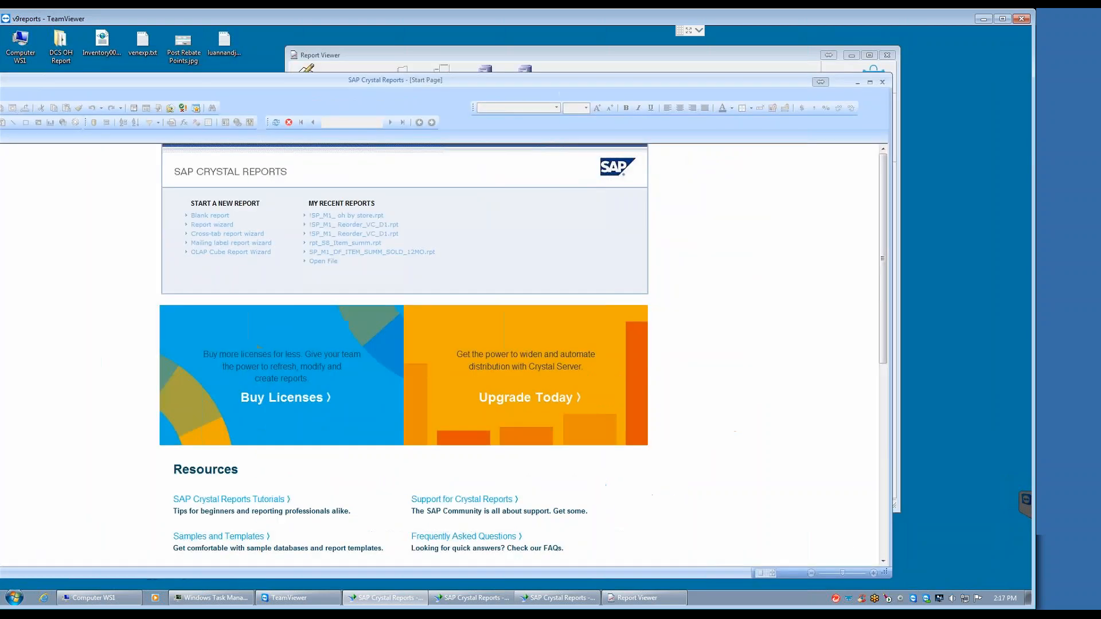
pyautogui.click(882, 82)
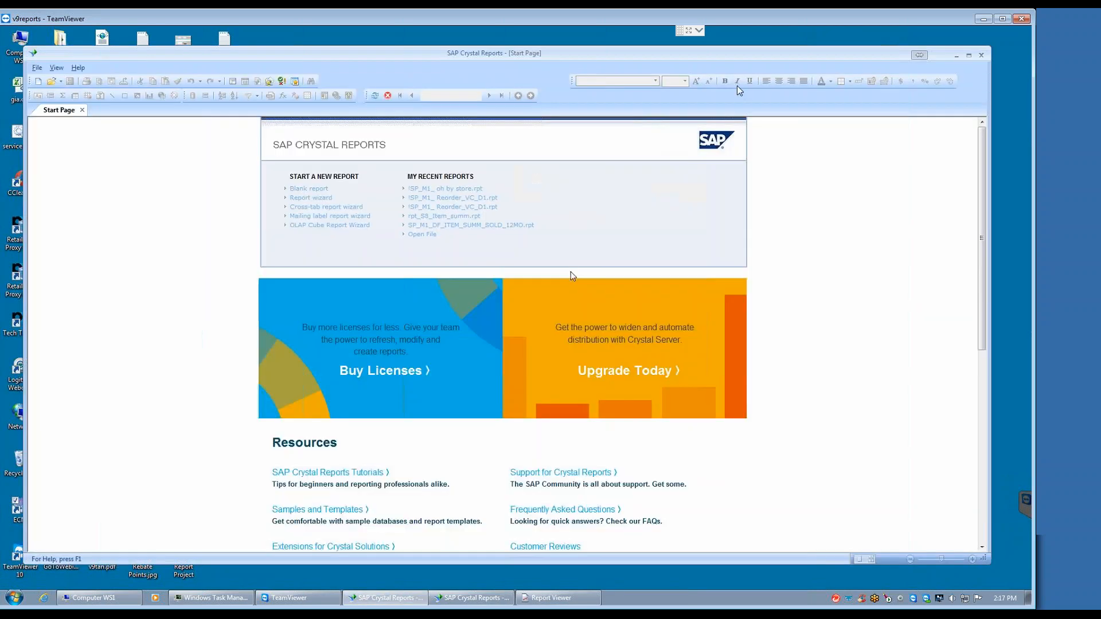
pyautogui.moveTo(841, 57); pyautogui.dragTo(805, 70)
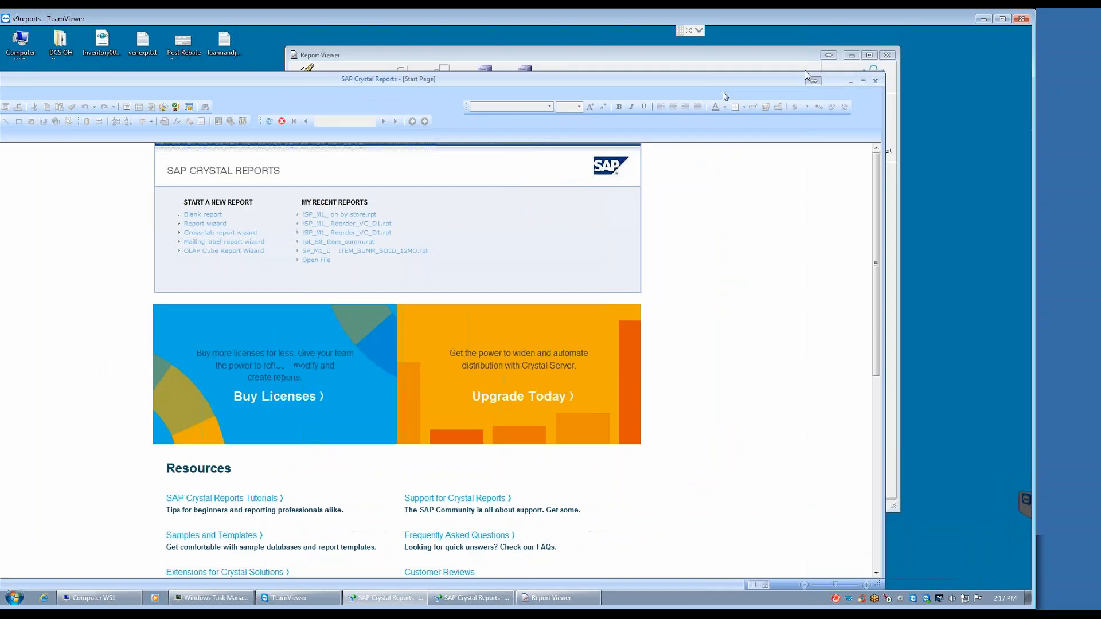
pyautogui.click(876, 83)
# Step: View the SALES: Store Summary report design in the remaining SAP Crystal Reports window, then minimize that window
pyautogui.click(392, 596)
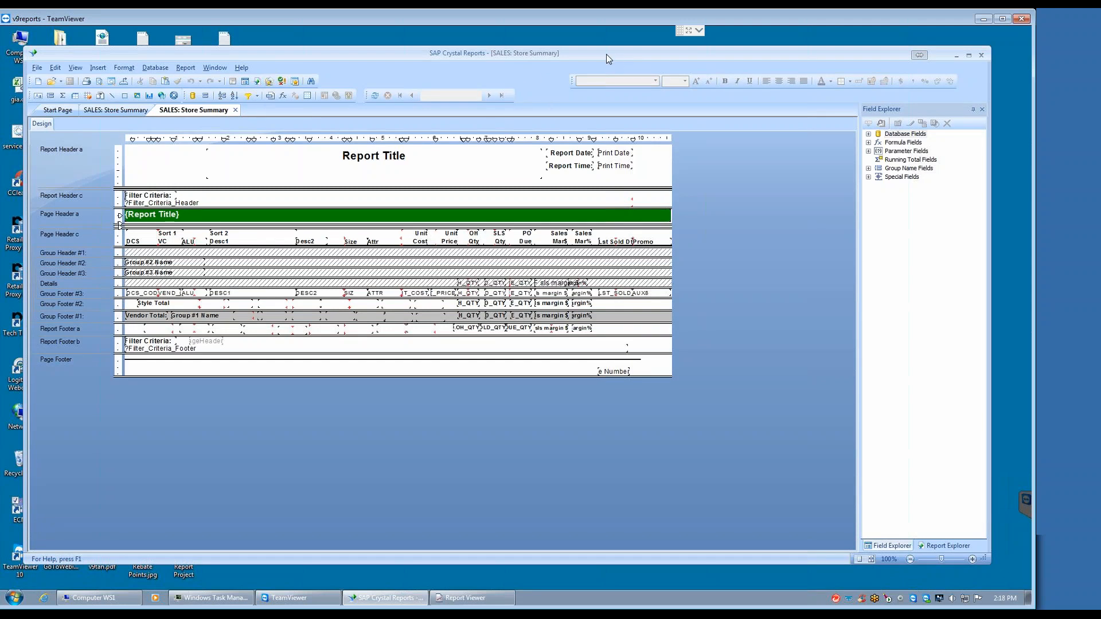
pyautogui.moveTo(602, 56); pyautogui.dragTo(487, 65)
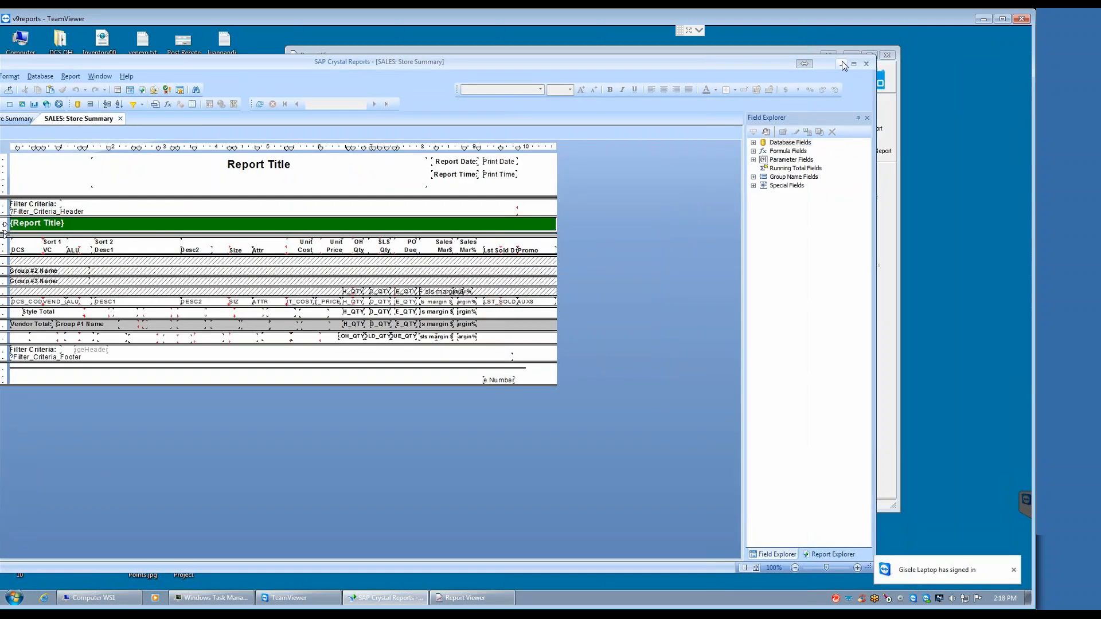
pyautogui.click(840, 64)
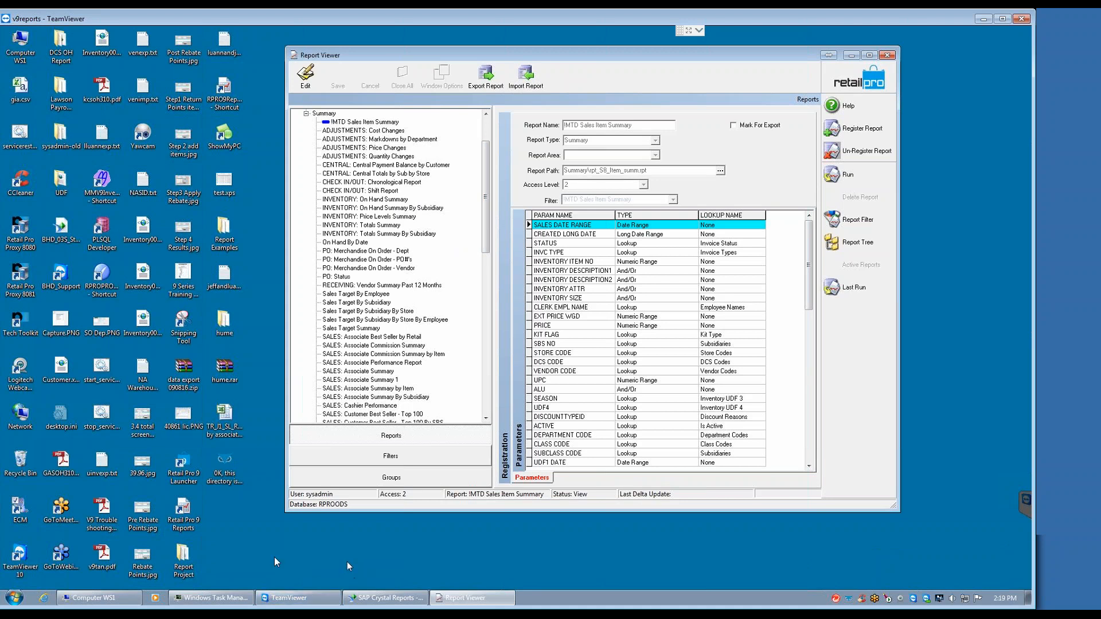
# Step: Locate the Crystal Reports 2011 program entry, return to the open SAP Crystal Reports window and close both SALES: Store Summary reports
pyautogui.click(11, 598)
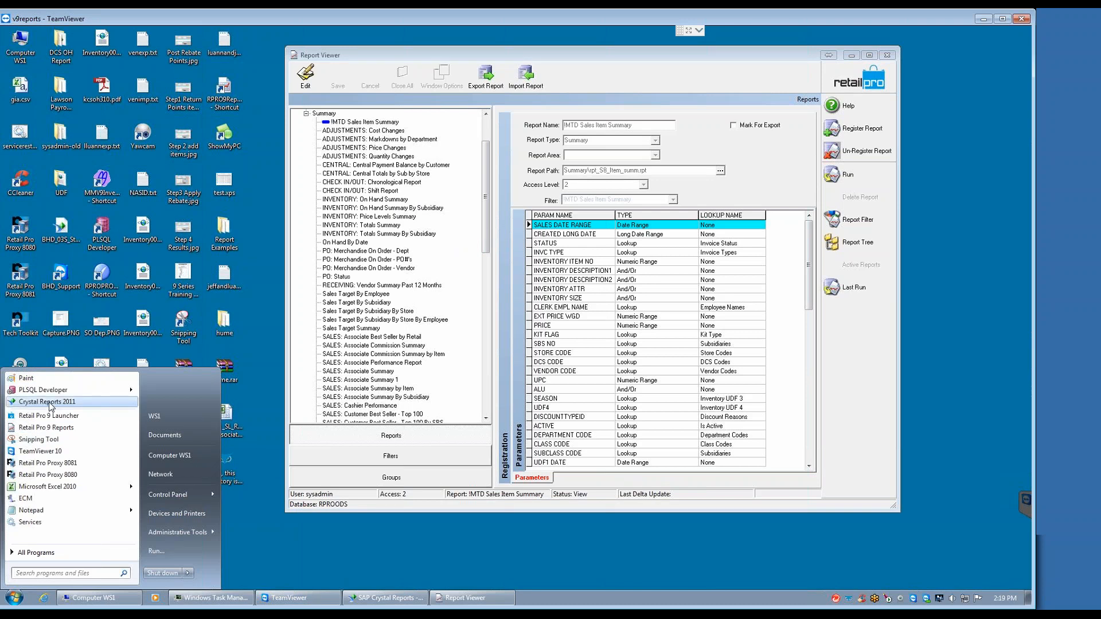
pyautogui.click(386, 597)
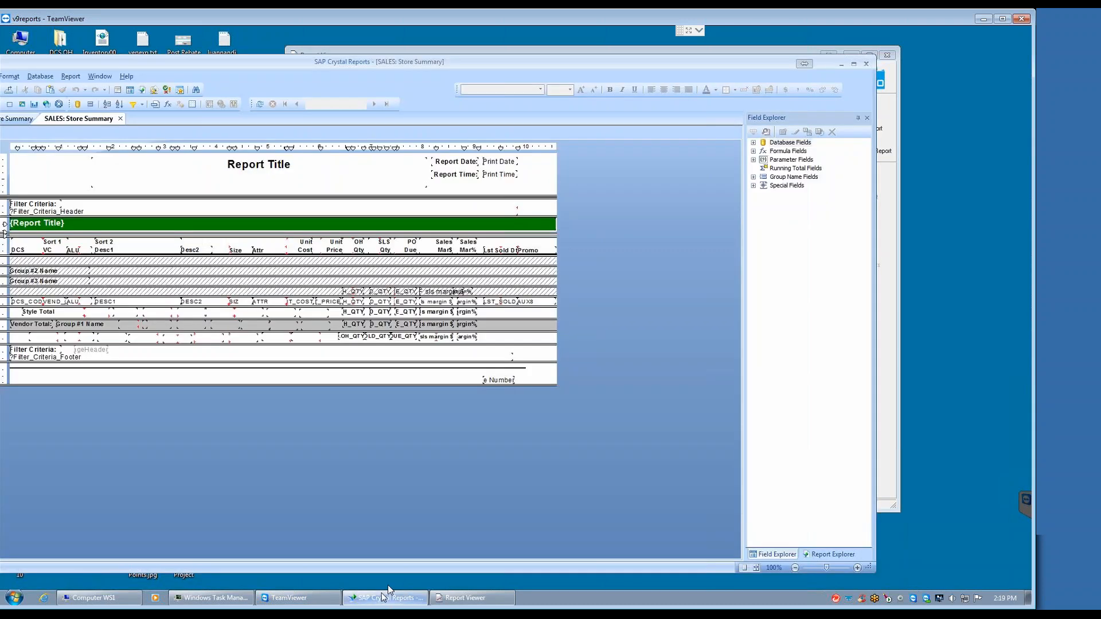
pyautogui.moveTo(294, 62); pyautogui.dragTo(431, 74)
pyautogui.click(274, 124)
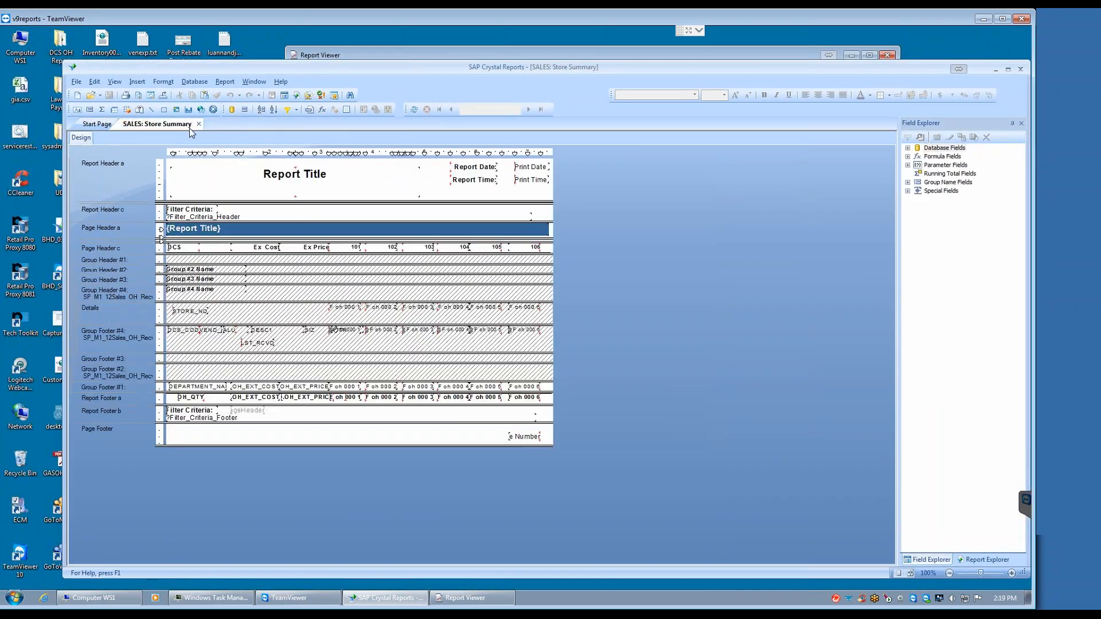
pyautogui.click(199, 124)
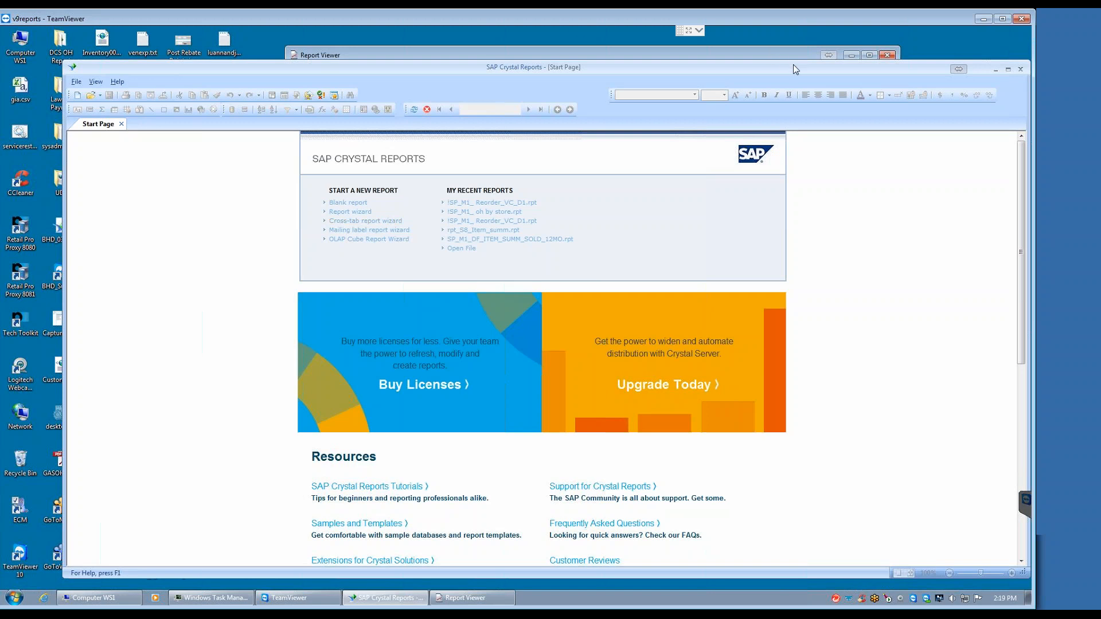
# Step: Minimize SAP Crystal Reports and select the custom report BHD SALES: Item Summary With Desc 2 in the Report Viewer's report tree
pyautogui.moveTo(794, 66); pyautogui.dragTo(710, 76)
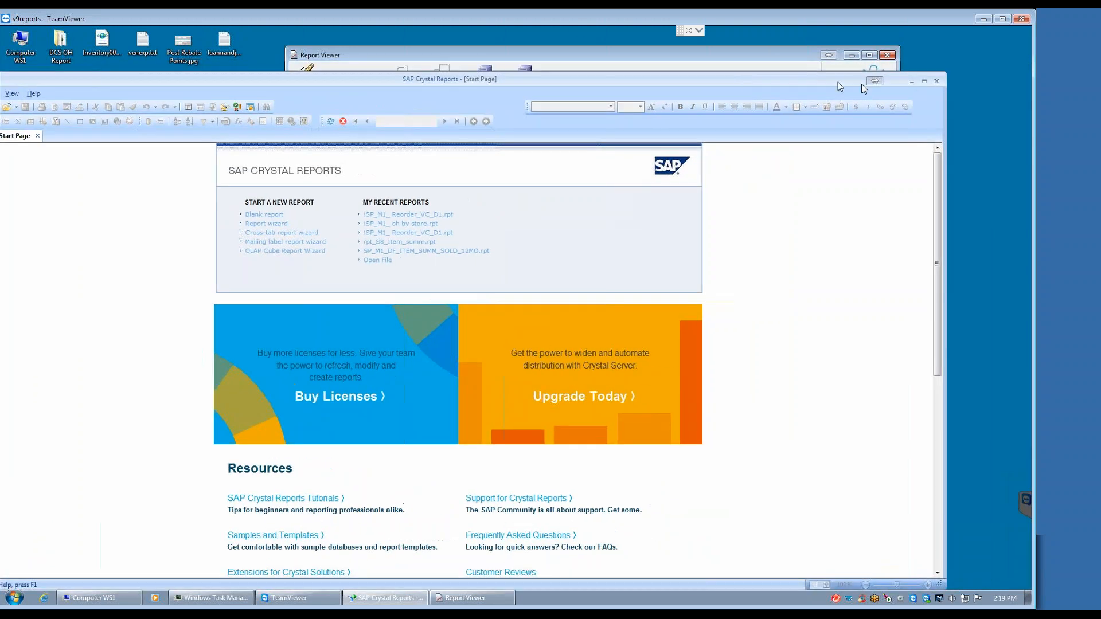
pyautogui.click(911, 82)
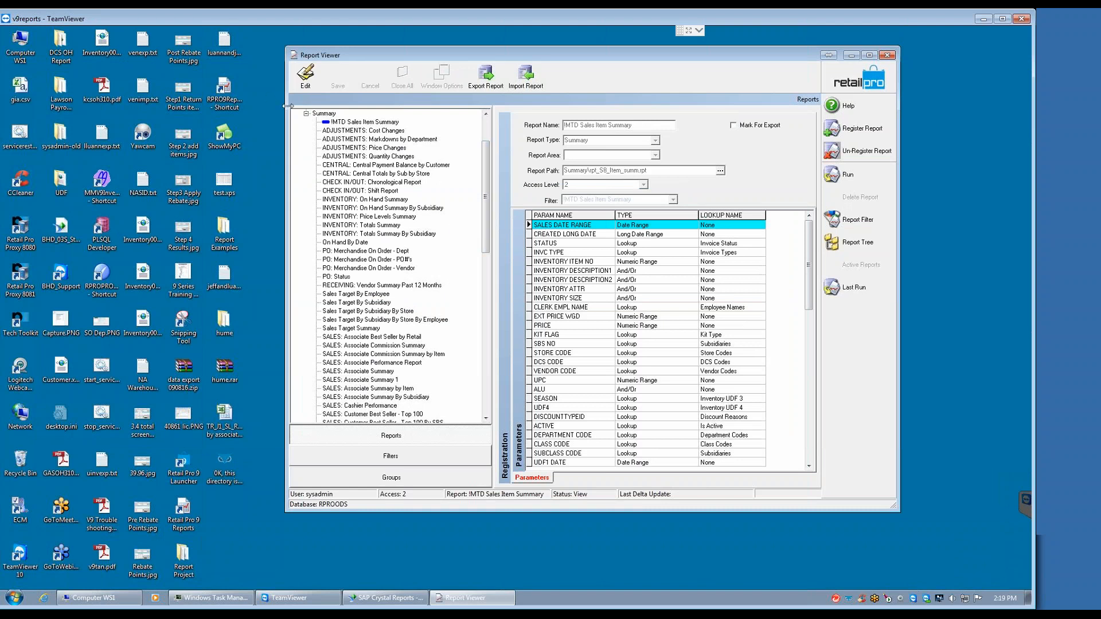
pyautogui.click(307, 114)
pyautogui.click(311, 138)
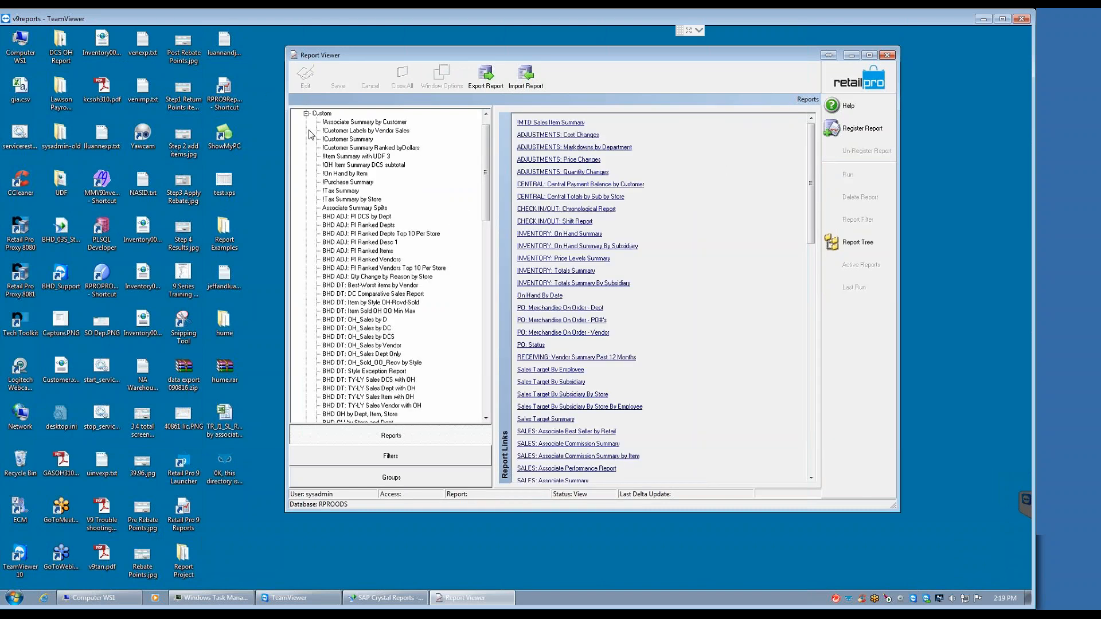
pyautogui.moveTo(486, 195); pyautogui.dragTo(425, 317)
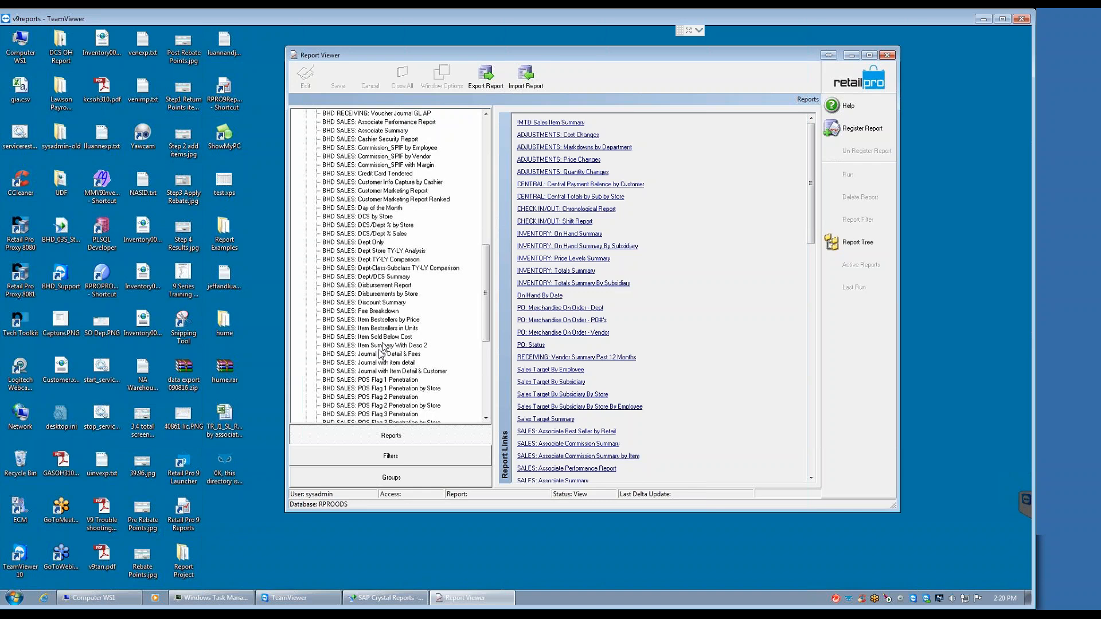
pyautogui.click(374, 346)
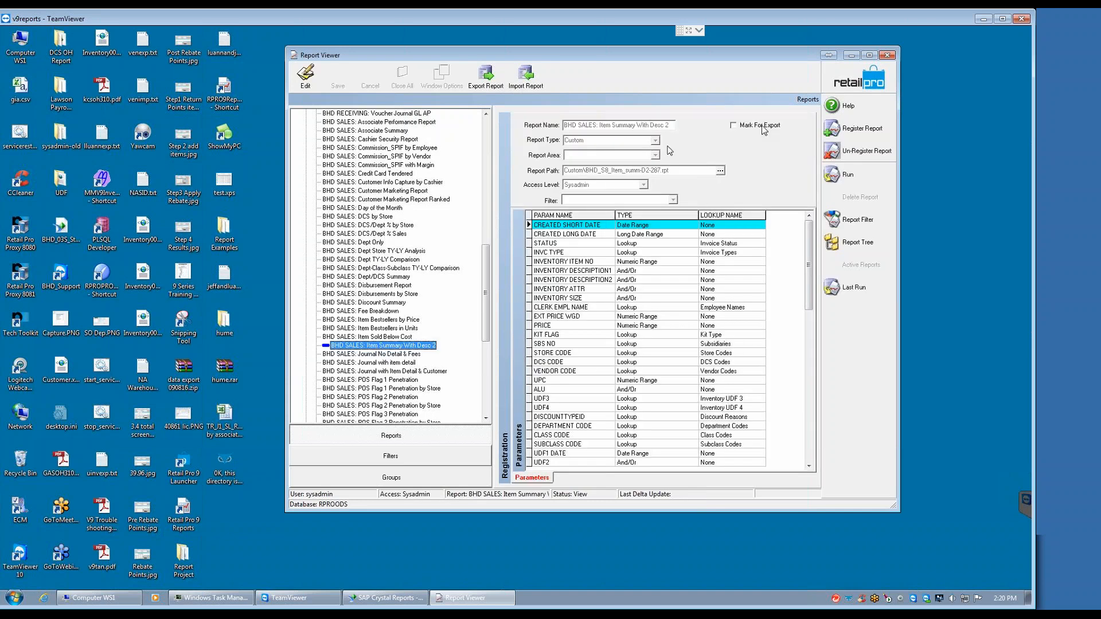
# Step: Set the report's CREATED SHORT DATE criterion to YTD (last year) and run the report
pyautogui.click(854, 220)
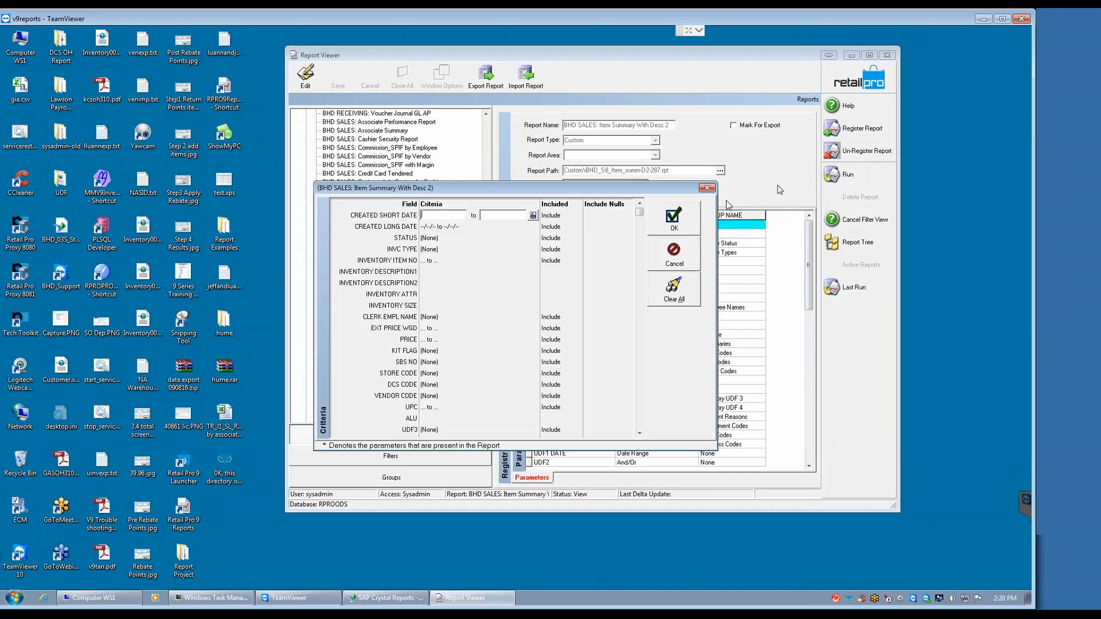
pyautogui.click(533, 215)
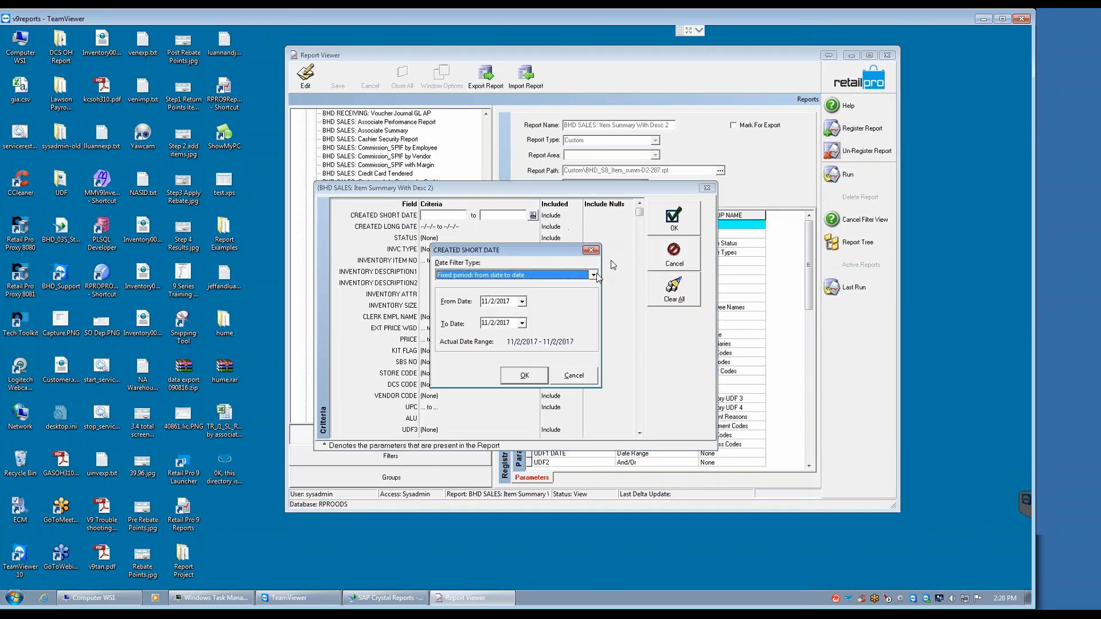
pyautogui.click(592, 276)
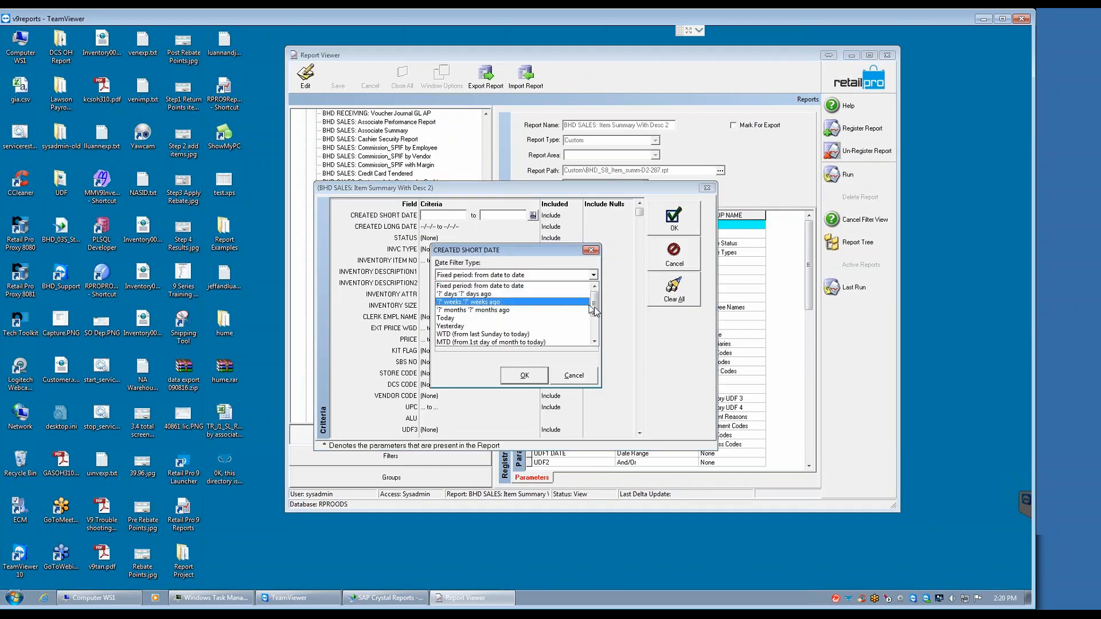
pyautogui.scroll(-3, 596, 324)
pyautogui.click(478, 328)
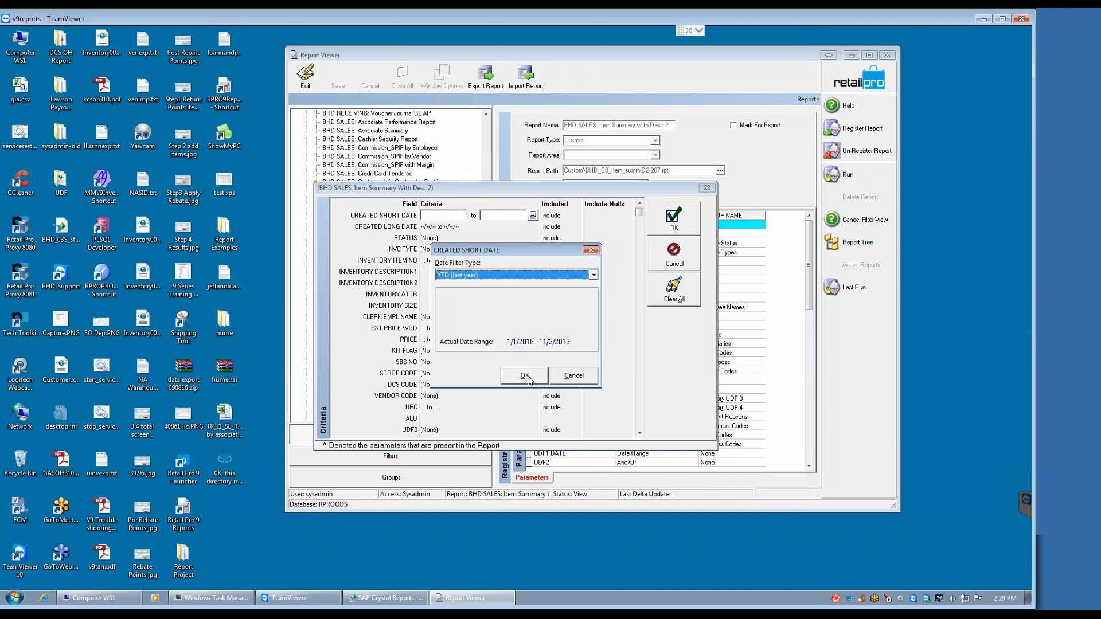
pyautogui.click(510, 376)
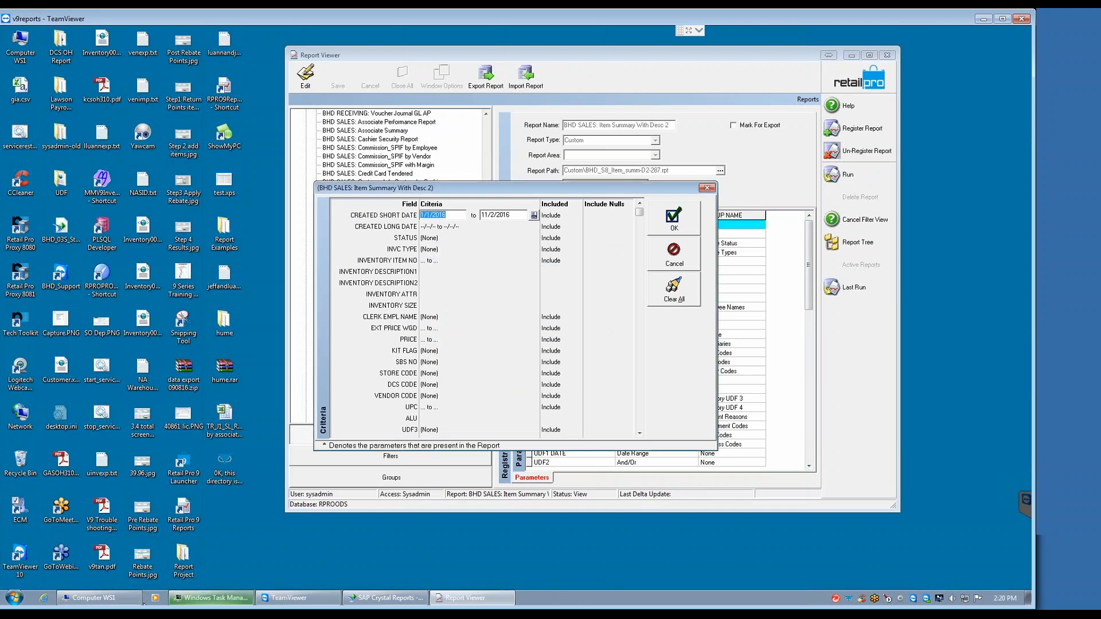
pyautogui.click(685, 227)
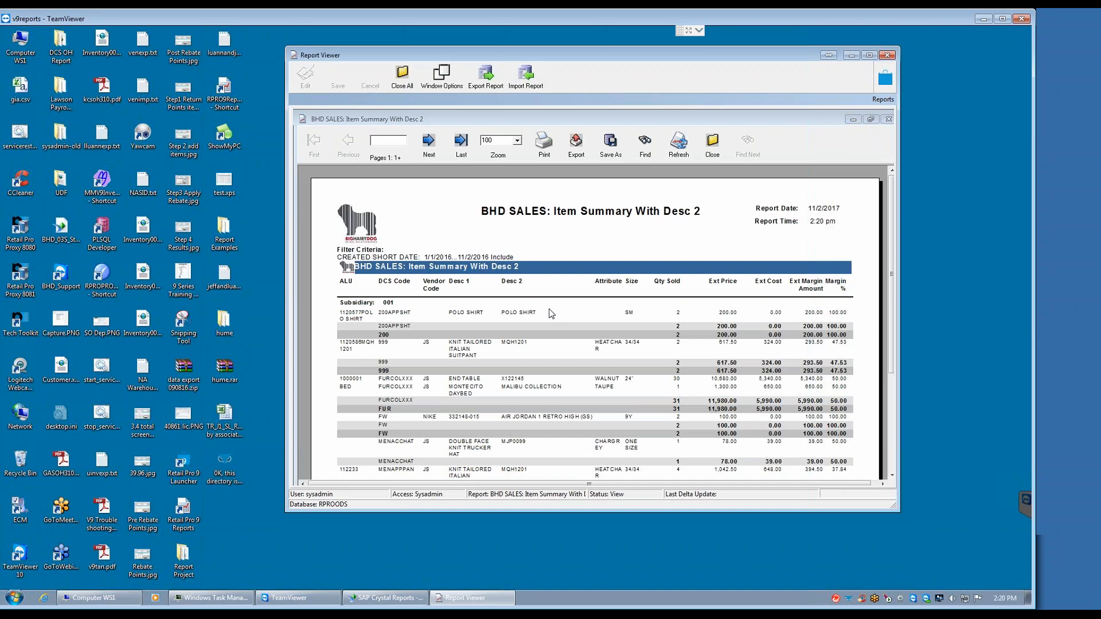
pyautogui.click(453, 317)
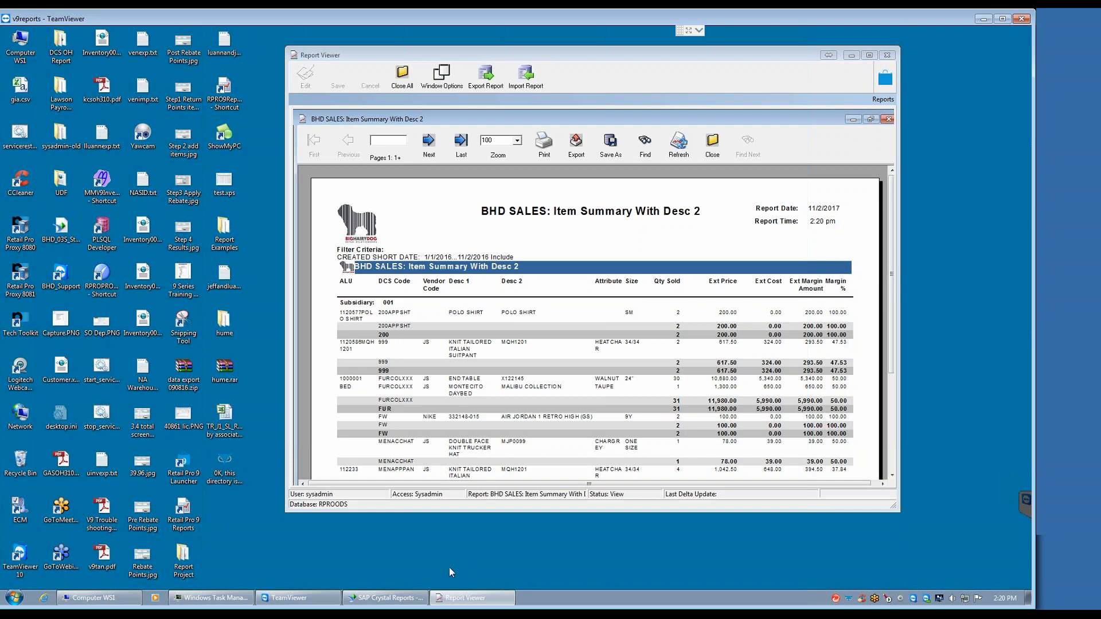
# Step: Switch to SAP Crystal Reports and browse for a report to open in RetailPro9\Reports\Custom on Local Disk (R:)
pyautogui.click(366, 597)
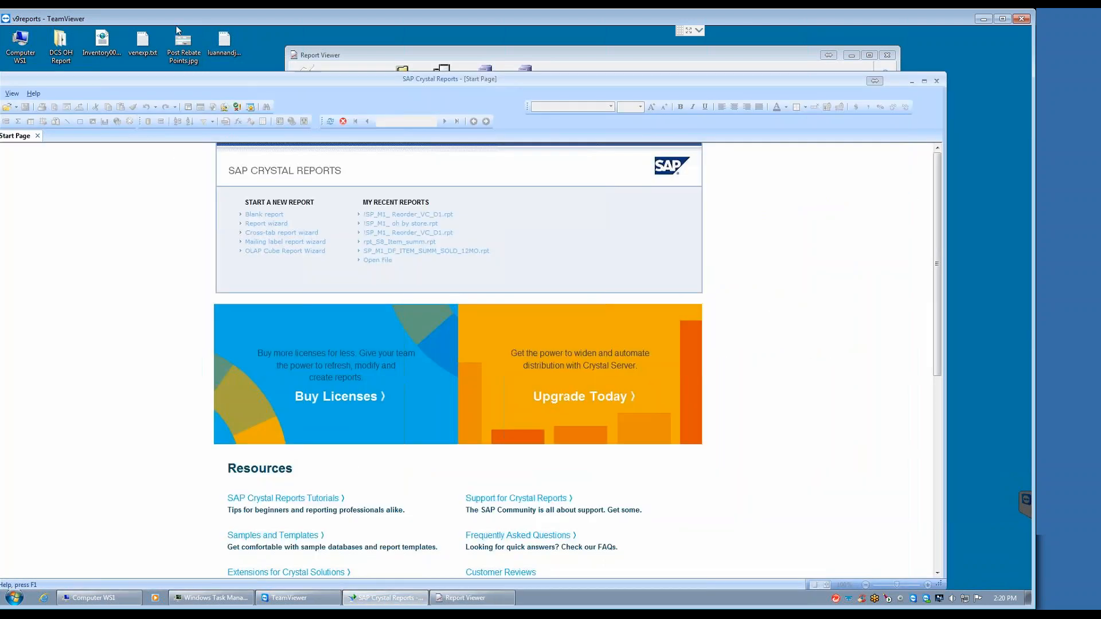
pyautogui.moveTo(202, 78); pyautogui.dragTo(310, 55)
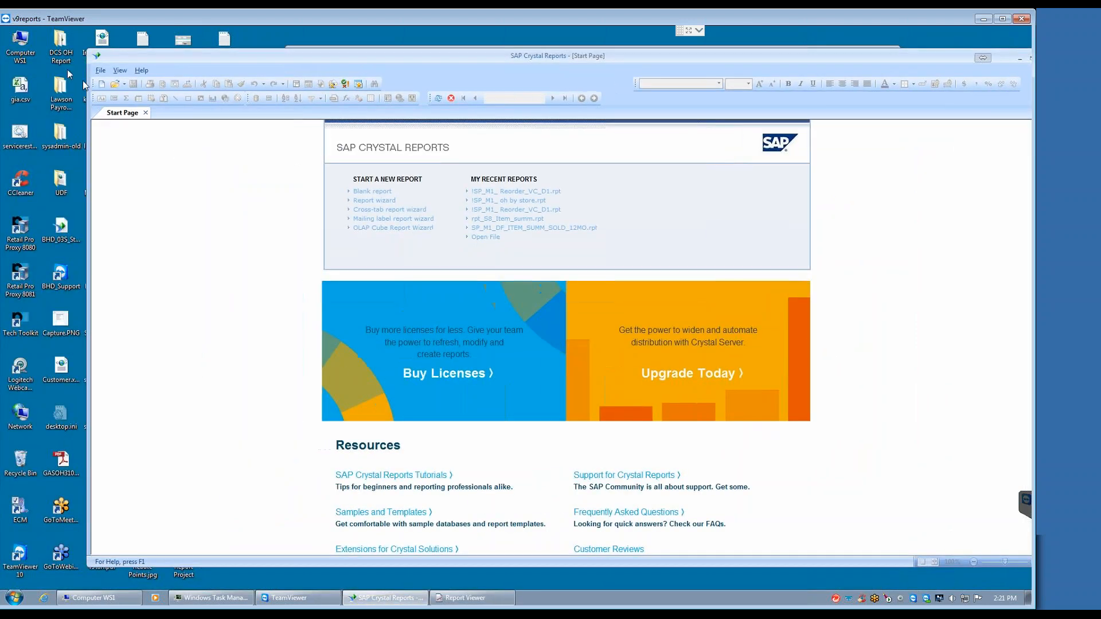
pyautogui.click(116, 84)
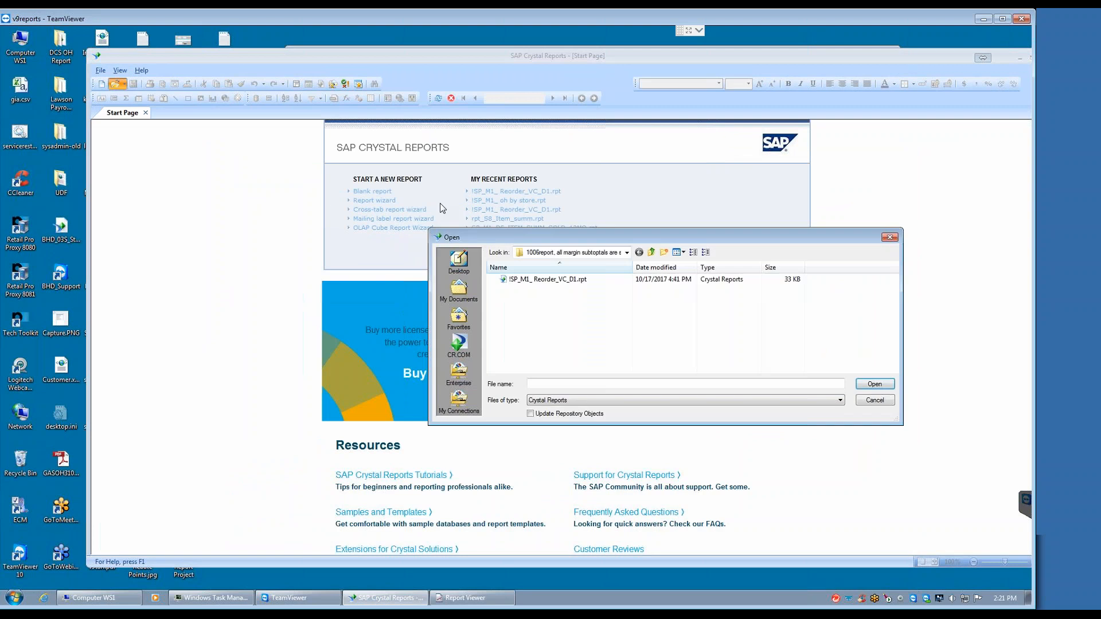
pyautogui.click(627, 253)
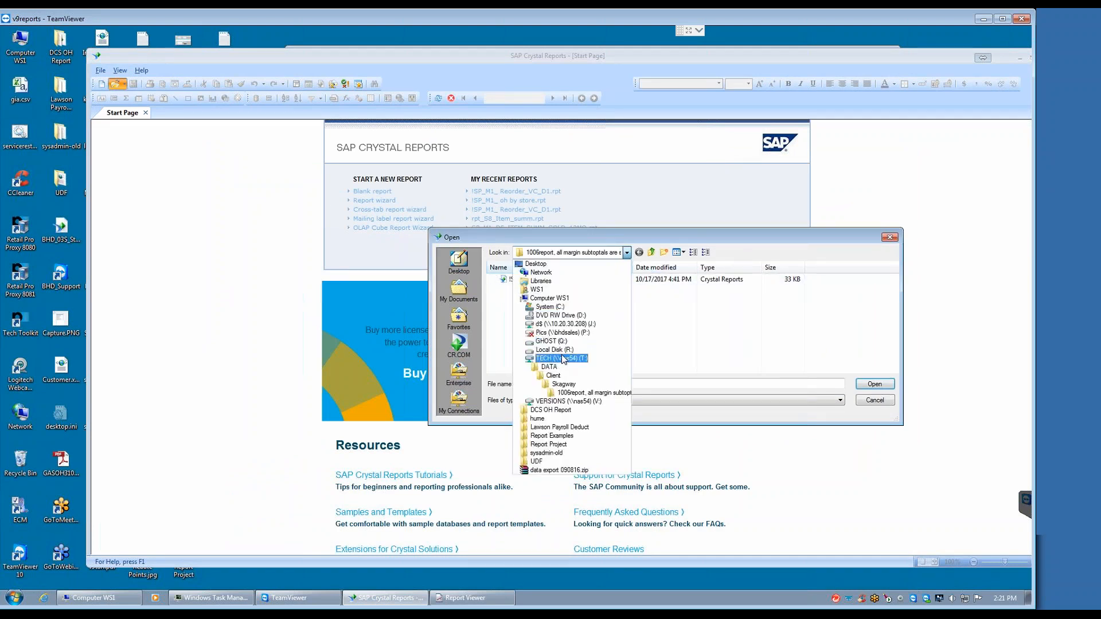
pyautogui.click(557, 349)
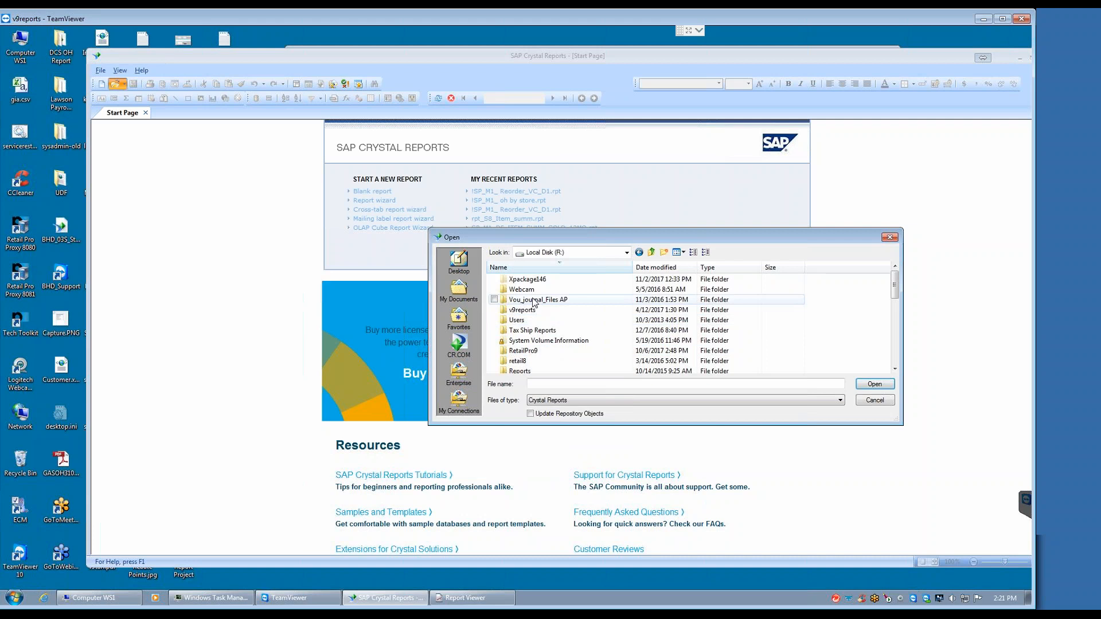
pyautogui.doubleClick(527, 350)
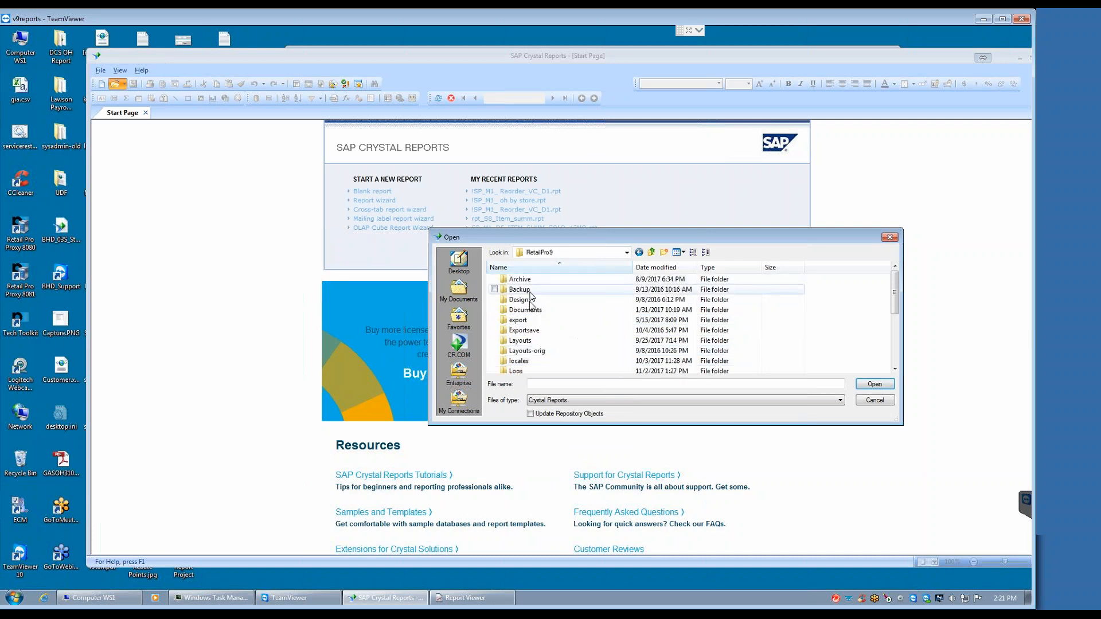
pyautogui.click(521, 342)
pyautogui.press('r')
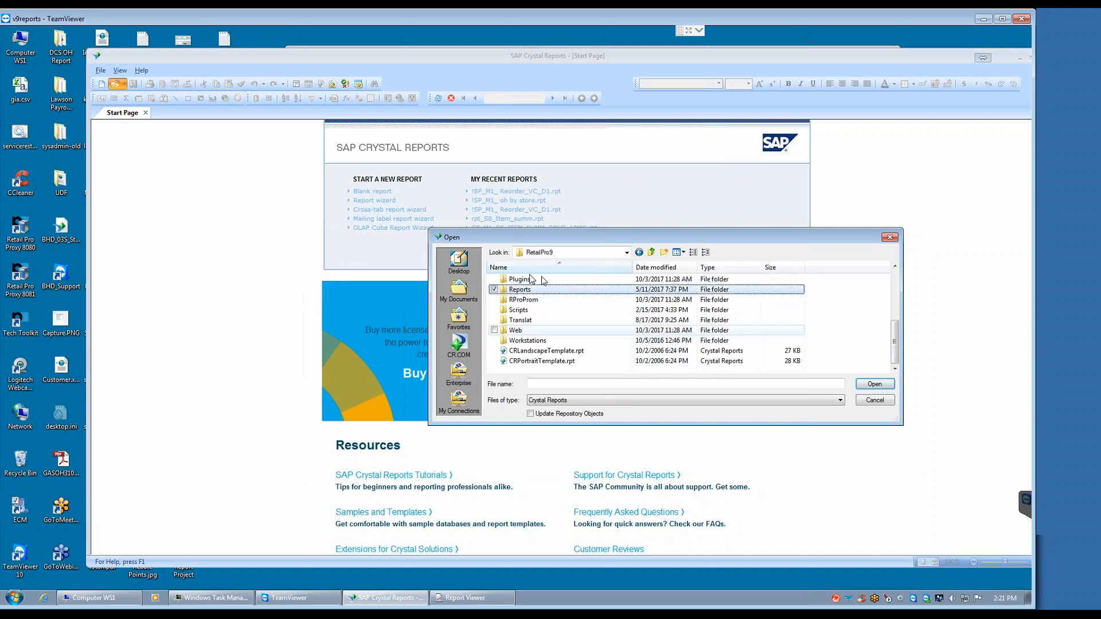
pyautogui.doubleClick(525, 290)
pyautogui.doubleClick(526, 291)
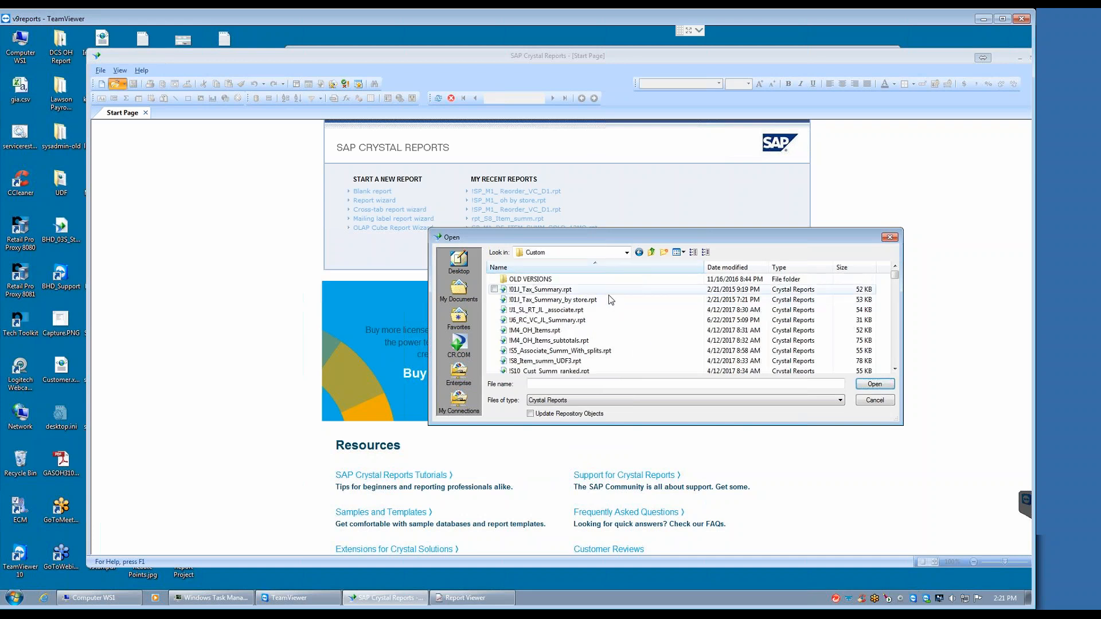
# Step: Find BHD_S8_Item_summ-D2-287.rpt in the Custom folder and open its design
pyautogui.click(894, 369)
pyautogui.click(894, 369)
pyautogui.click(894, 369)
pyautogui.click(894, 368)
pyautogui.click(894, 369)
pyautogui.click(894, 369)
pyautogui.click(895, 368)
pyautogui.click(894, 369)
pyautogui.click(894, 368)
pyautogui.click(894, 368)
pyautogui.click(895, 368)
pyautogui.click(895, 368)
pyautogui.click(894, 369)
pyautogui.click(894, 368)
pyautogui.click(894, 368)
pyautogui.click(894, 369)
pyautogui.click(894, 369)
pyautogui.click(894, 368)
pyautogui.click(894, 368)
pyautogui.click(894, 368)
pyautogui.click(894, 368)
pyautogui.click(895, 368)
pyautogui.click(894, 369)
pyautogui.click(895, 368)
pyautogui.click(894, 369)
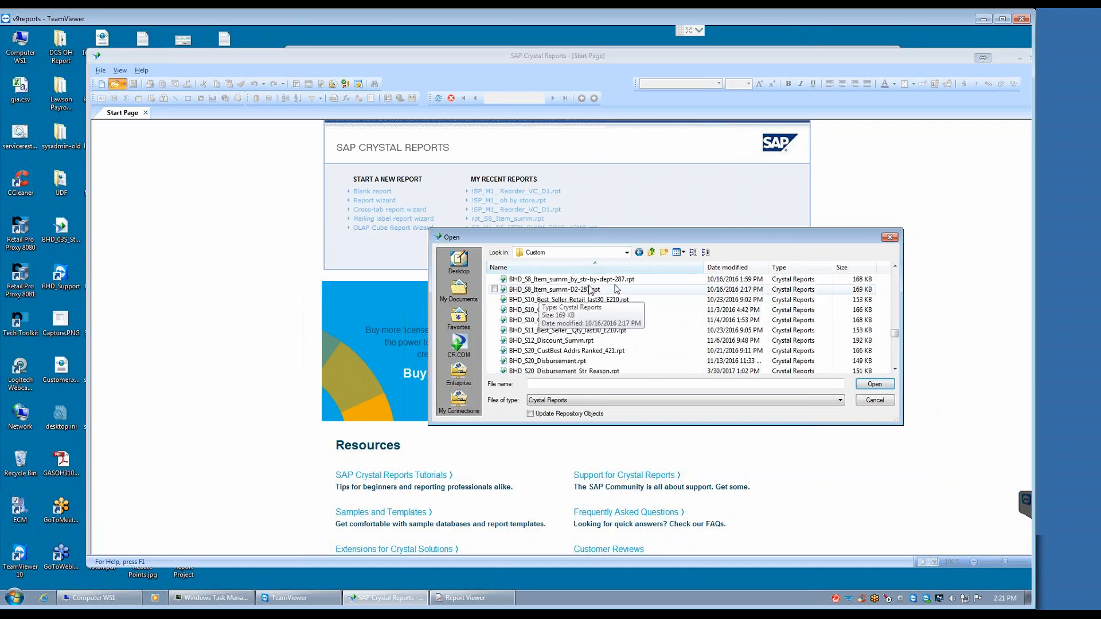
pyautogui.click(565, 289)
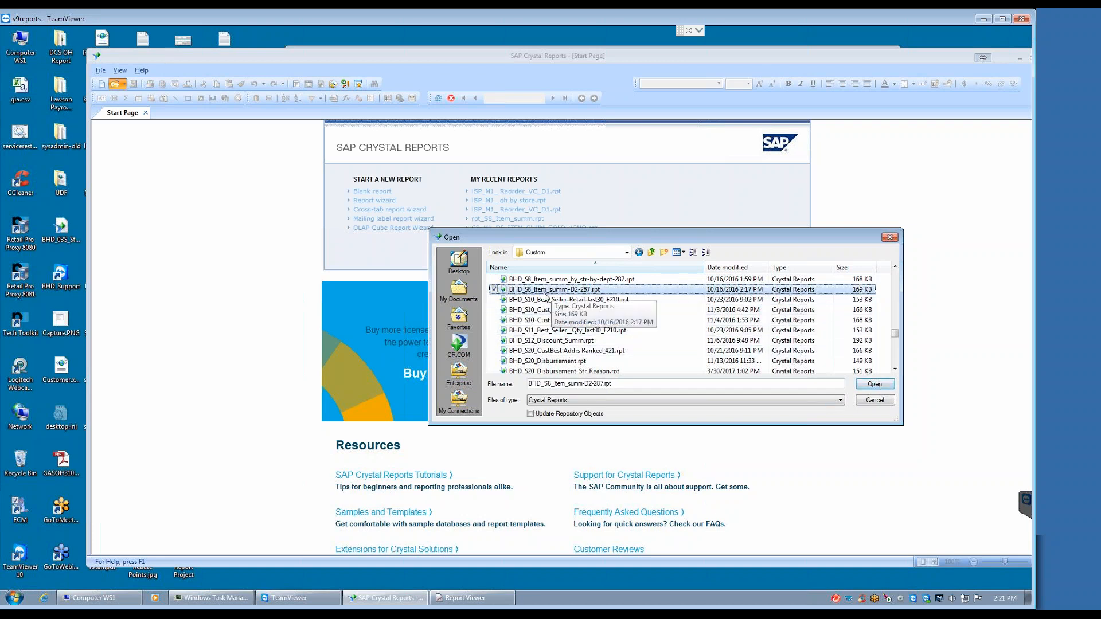
pyautogui.click(874, 384)
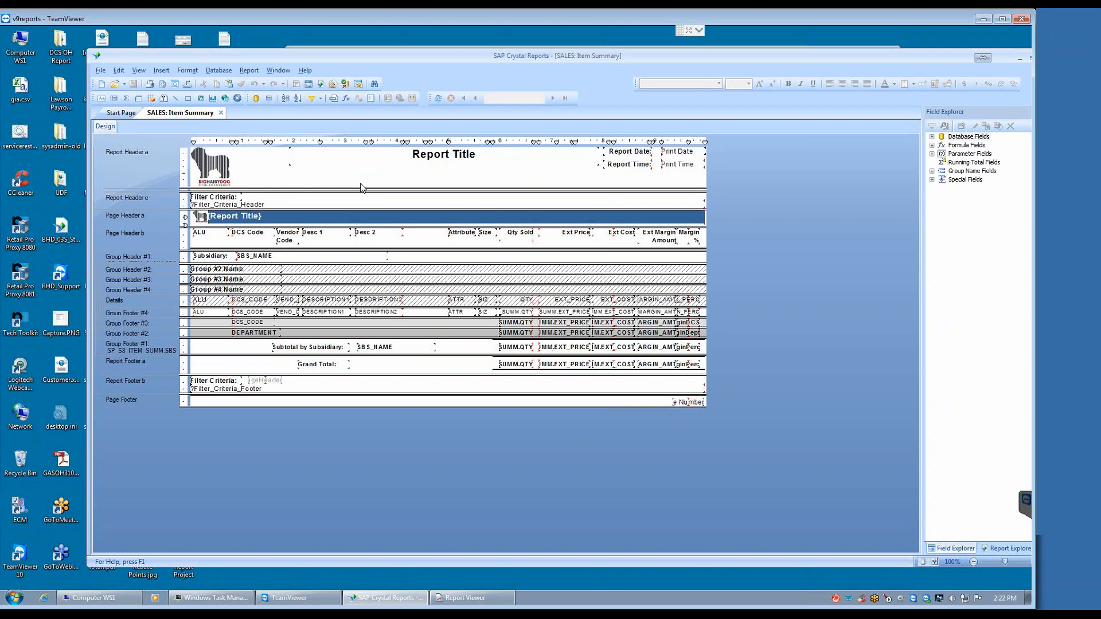
# Step: Start opening another report and browse to the Summary folder under Reports
pyautogui.moveTo(397, 54); pyautogui.dragTo(365, 40)
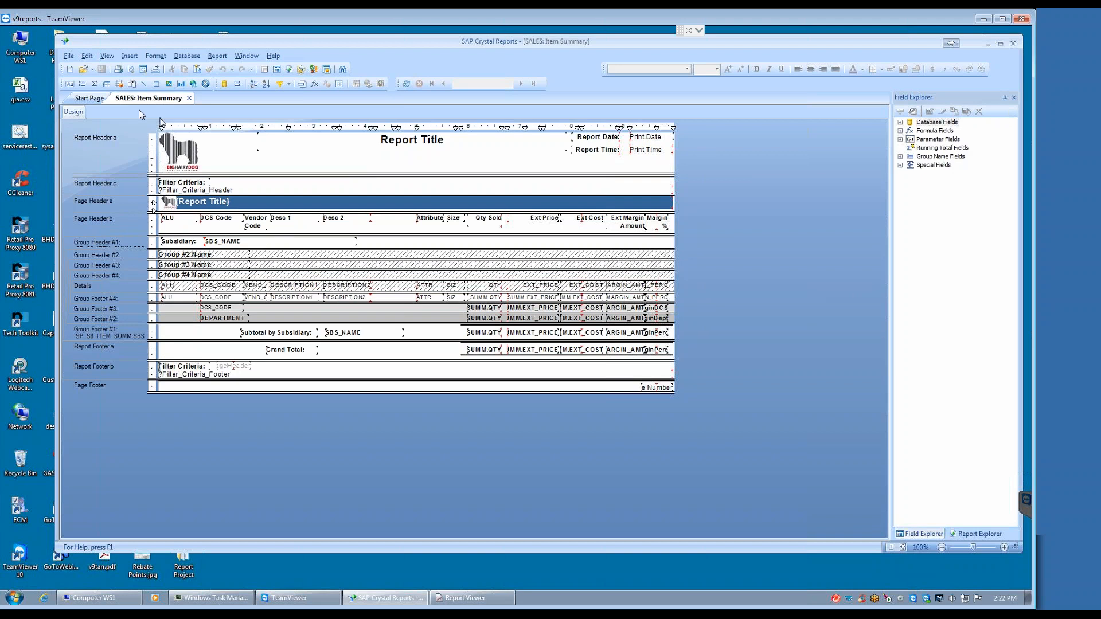
pyautogui.click(68, 55)
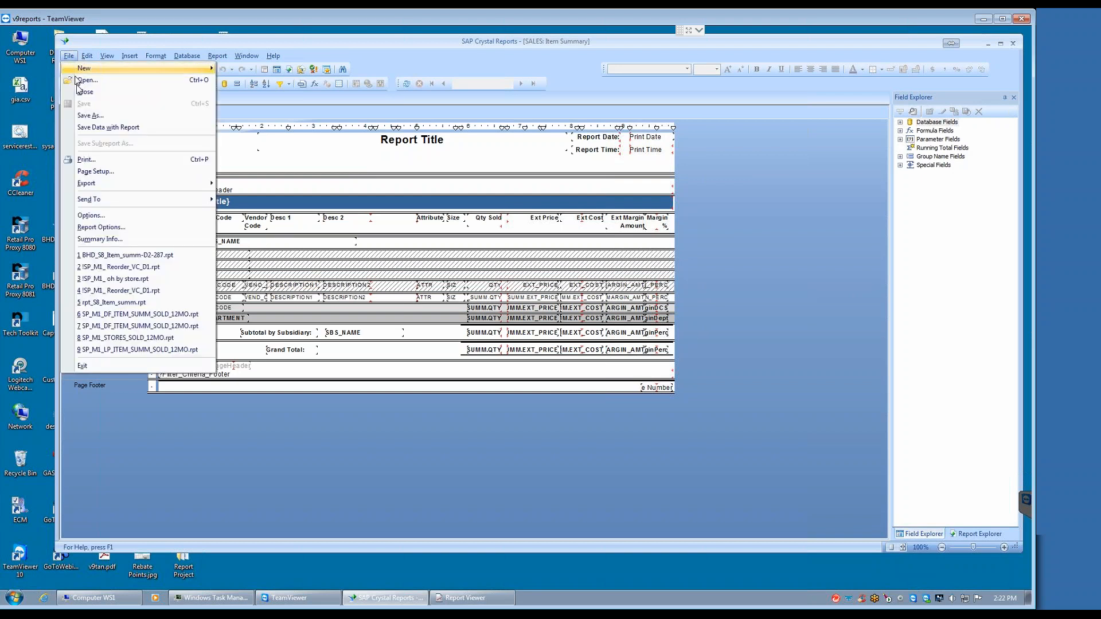
pyautogui.click(90, 82)
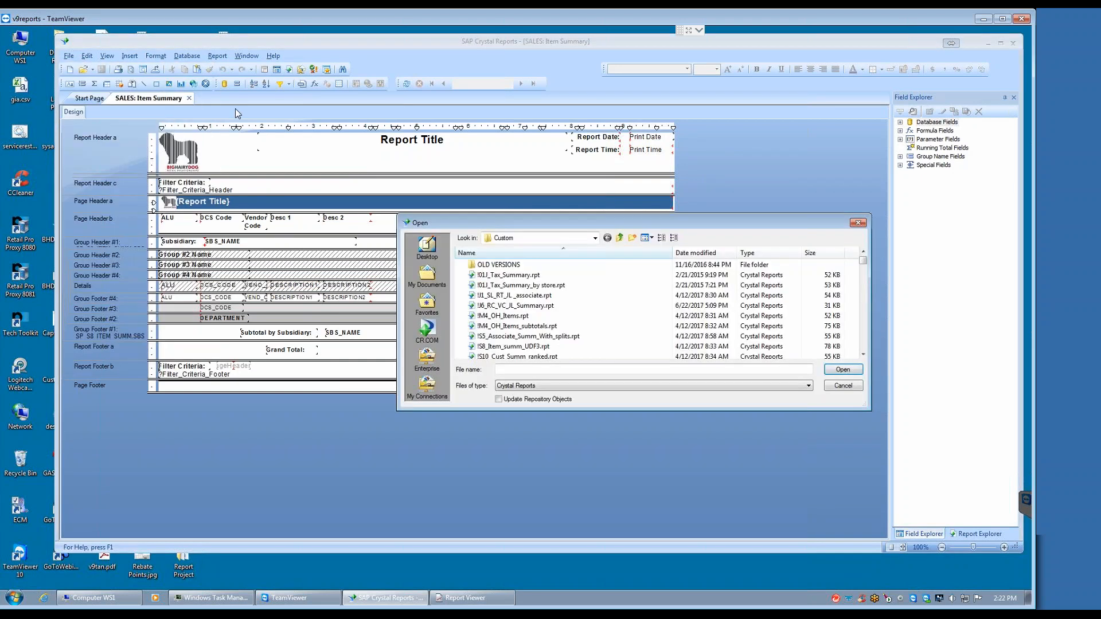
pyautogui.click(592, 238)
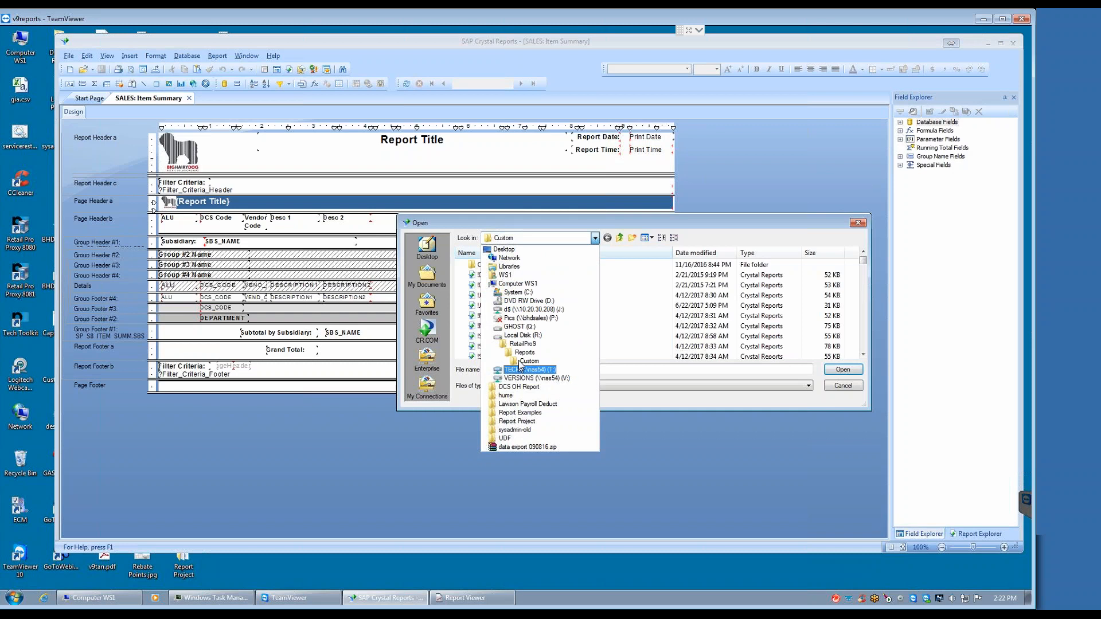
pyautogui.click(523, 353)
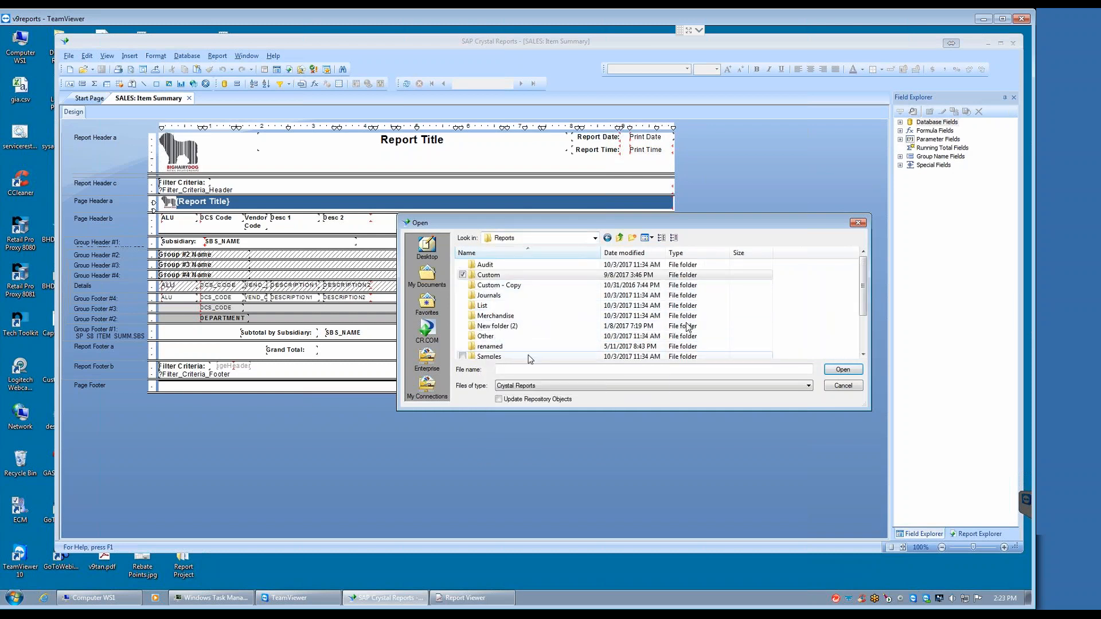
pyautogui.click(863, 355)
pyautogui.click(862, 356)
pyautogui.doubleClick(488, 346)
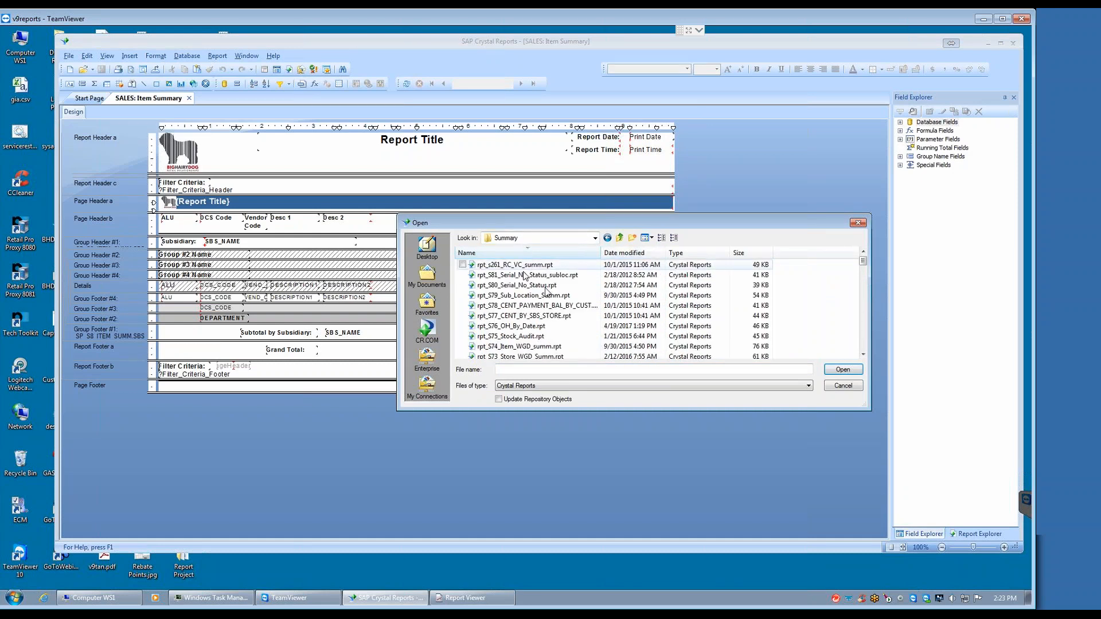
# Step: Find the standard report rpt_S8_Item_summ.rpt in the Summary folder and open its design
pyautogui.scroll(-4, 864, 354)
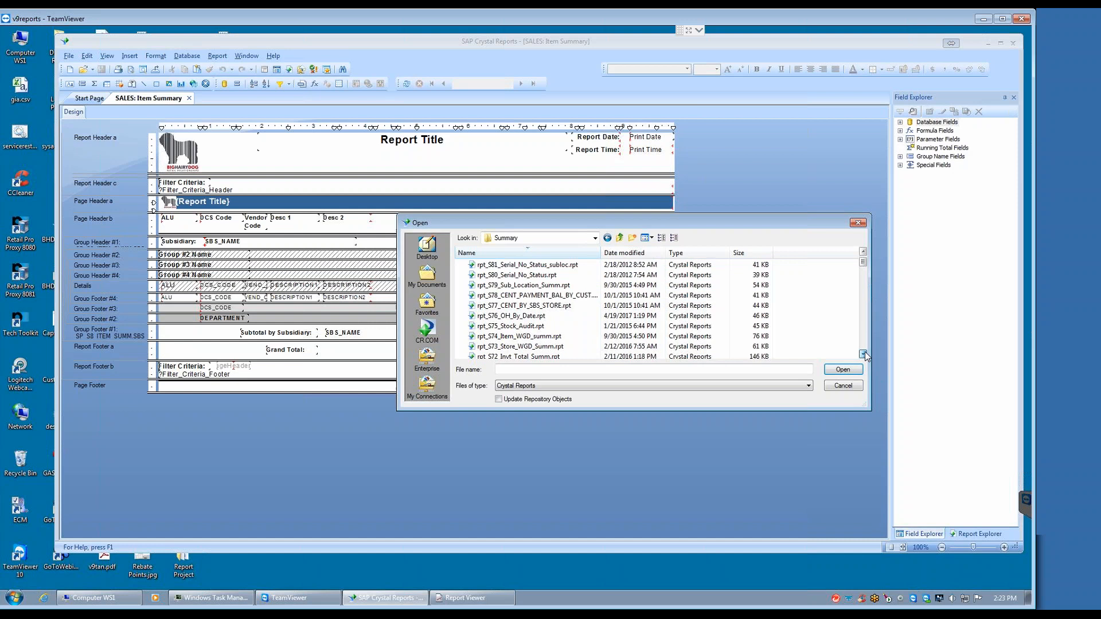
pyautogui.scroll(-12, 864, 354)
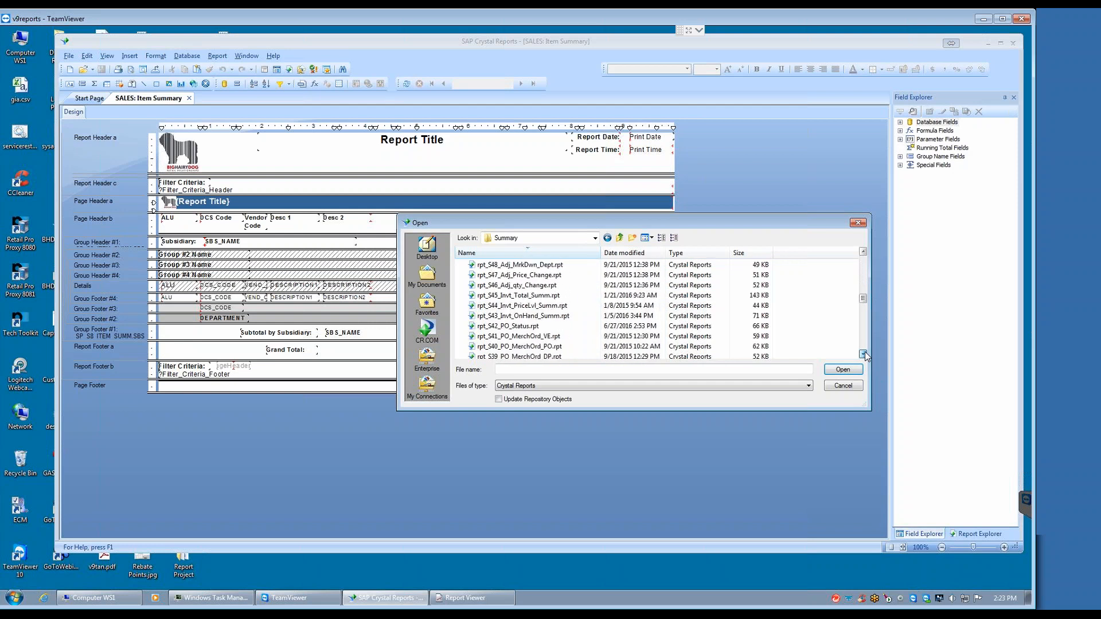
pyautogui.scroll(-8, 864, 354)
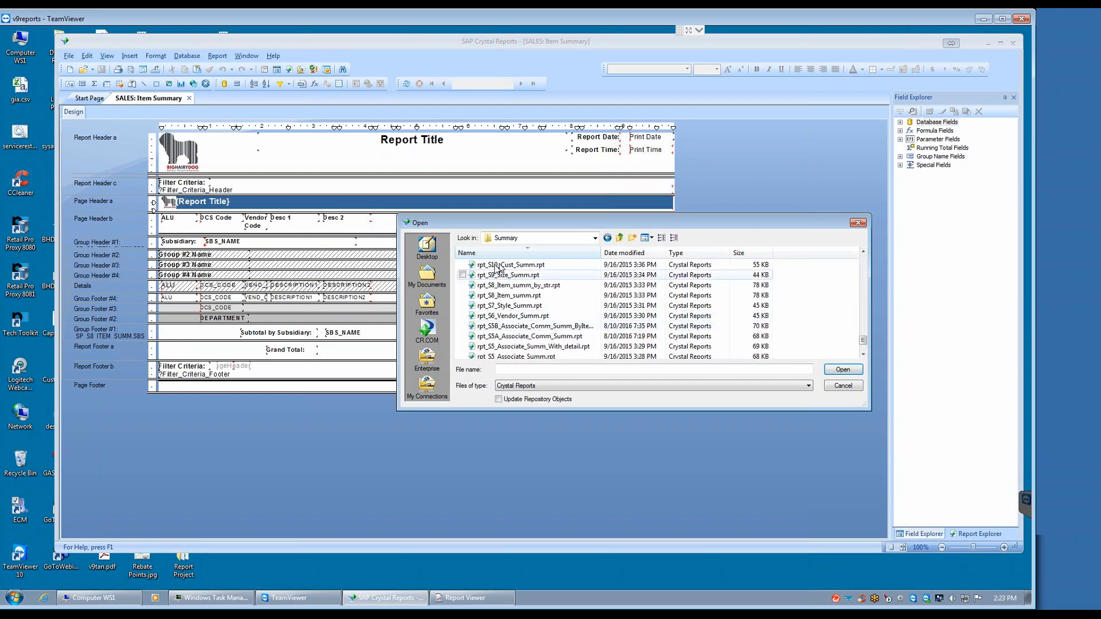
pyautogui.click(509, 295)
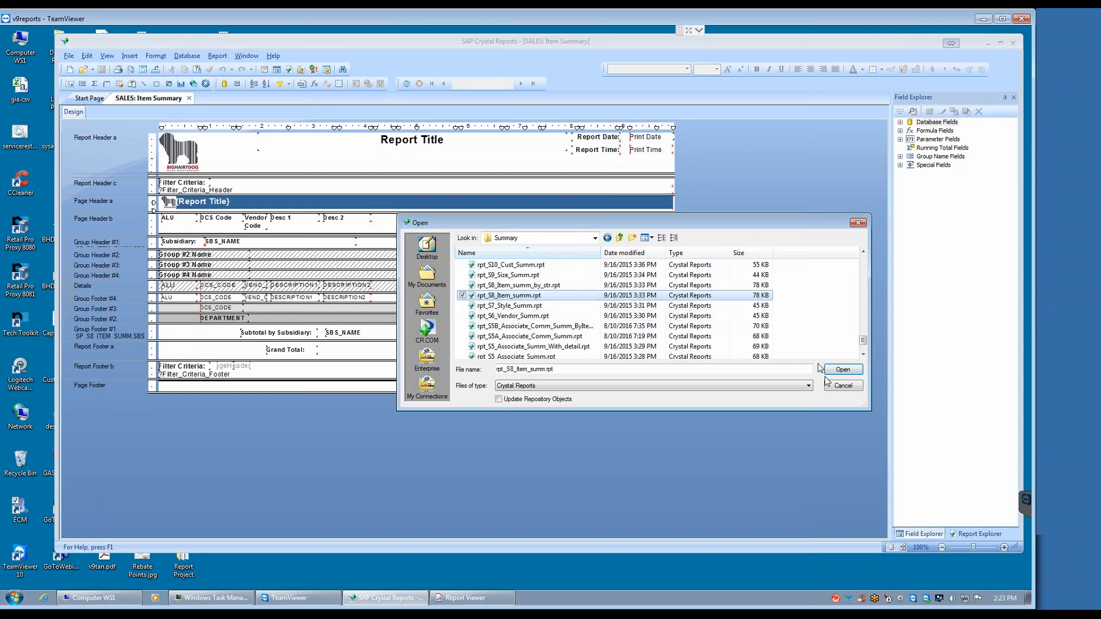
pyautogui.click(842, 370)
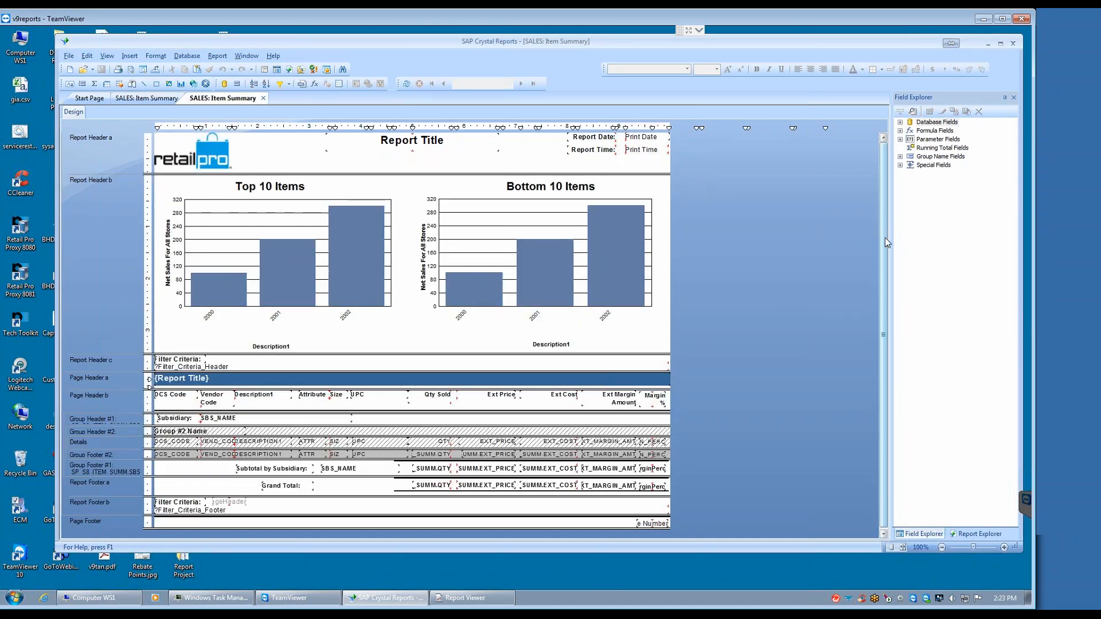
pyautogui.click(326, 222)
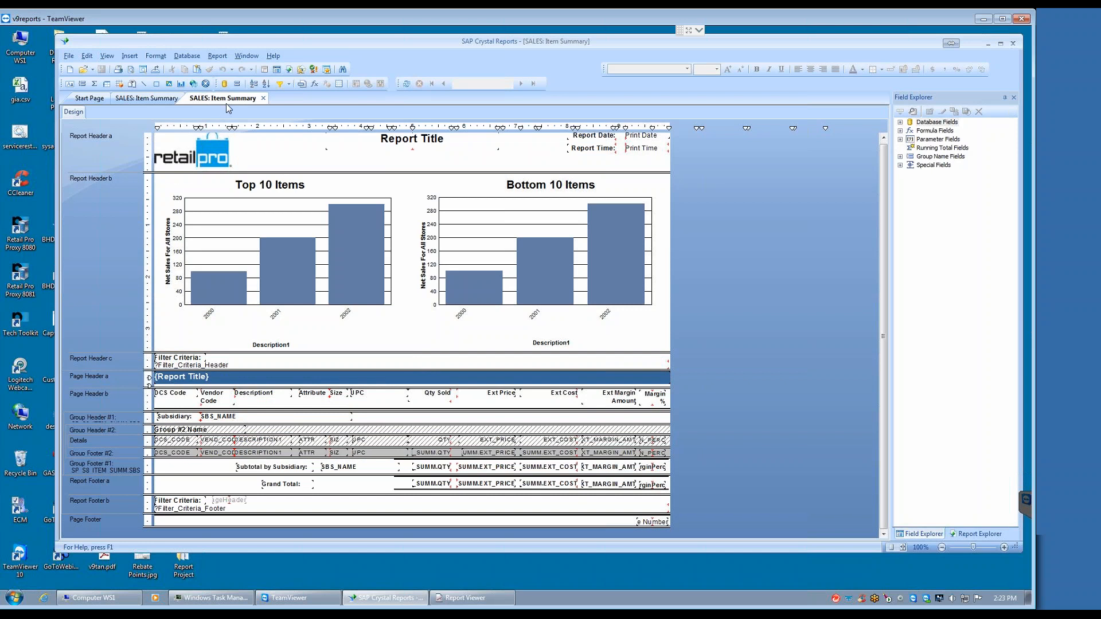
# Step: In the custom Item Summary report, delete the DESCRIPTION2 field from both the Details and Group Footer #4 sections
pyautogui.click(140, 99)
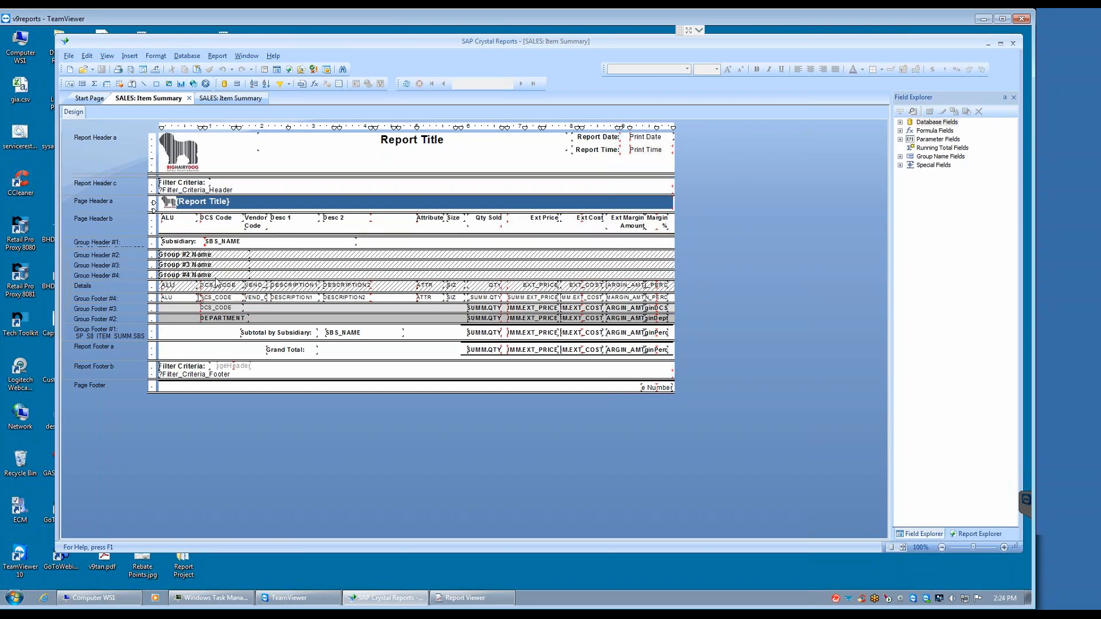
pyautogui.click(348, 287)
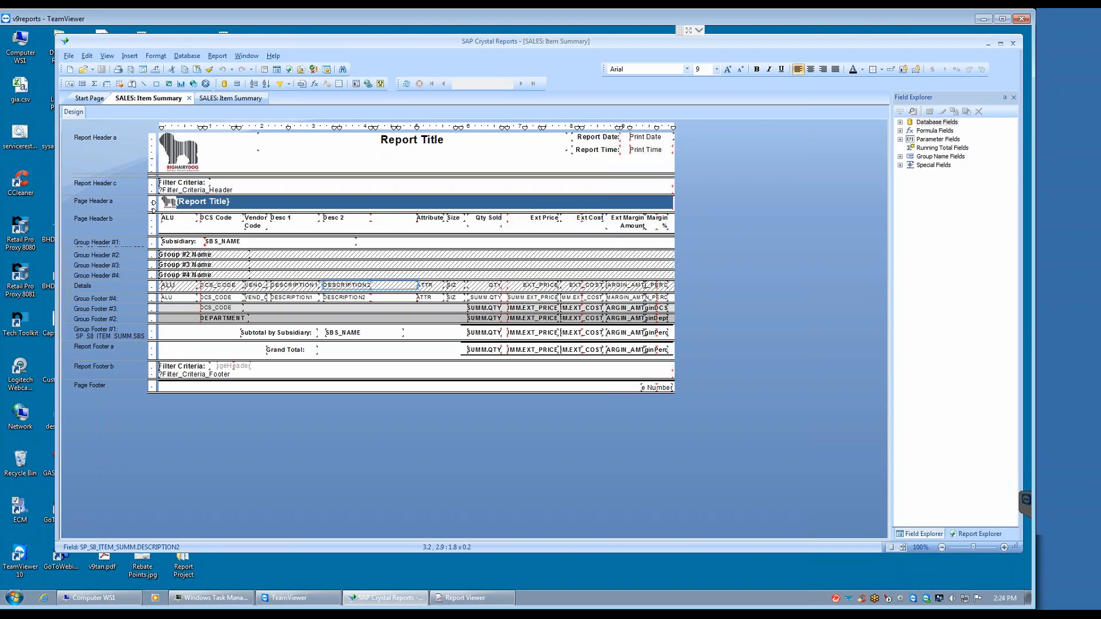
pyautogui.press('Delete')
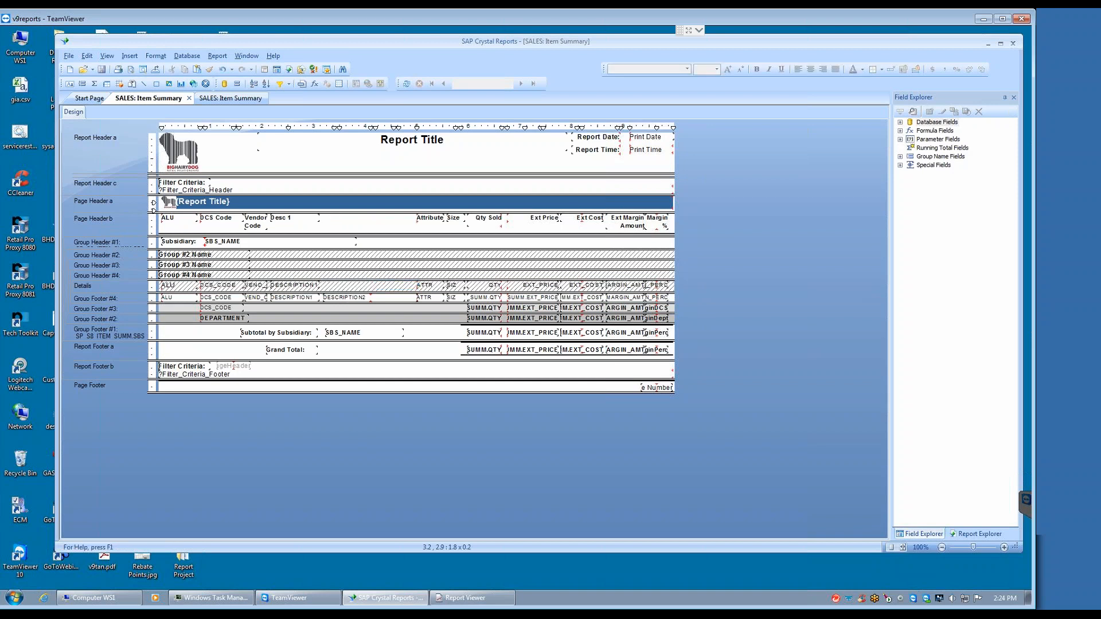
pyautogui.click(344, 298)
pyautogui.press('Delete')
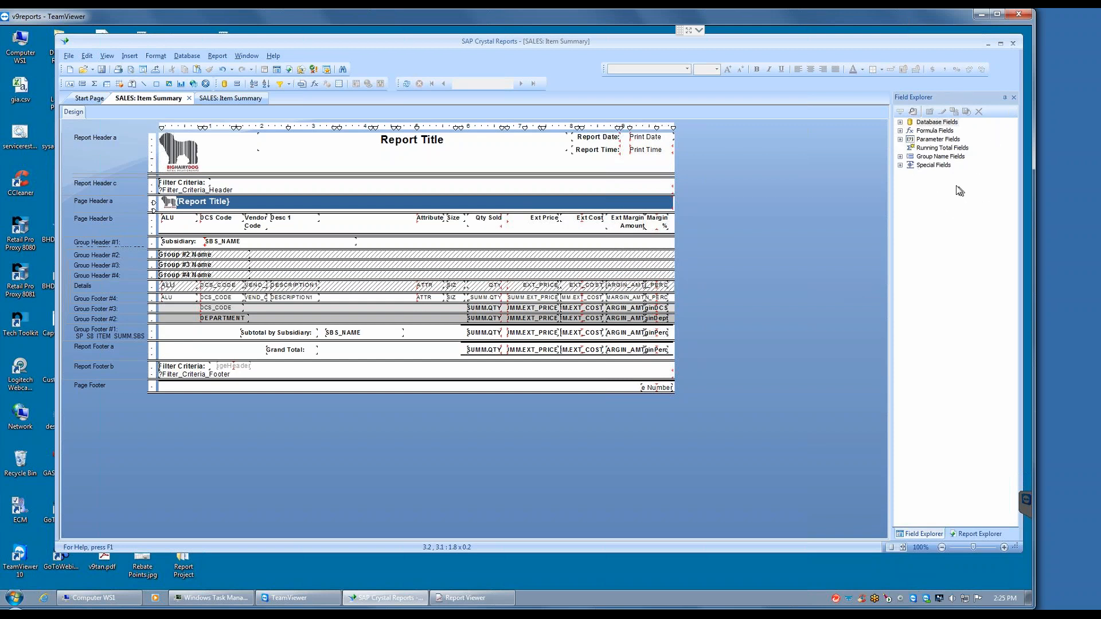
# Step: Expand the SP_S8_ITEM_SUMM database fields and examine which fields are available to add to the report
pyautogui.click(900, 123)
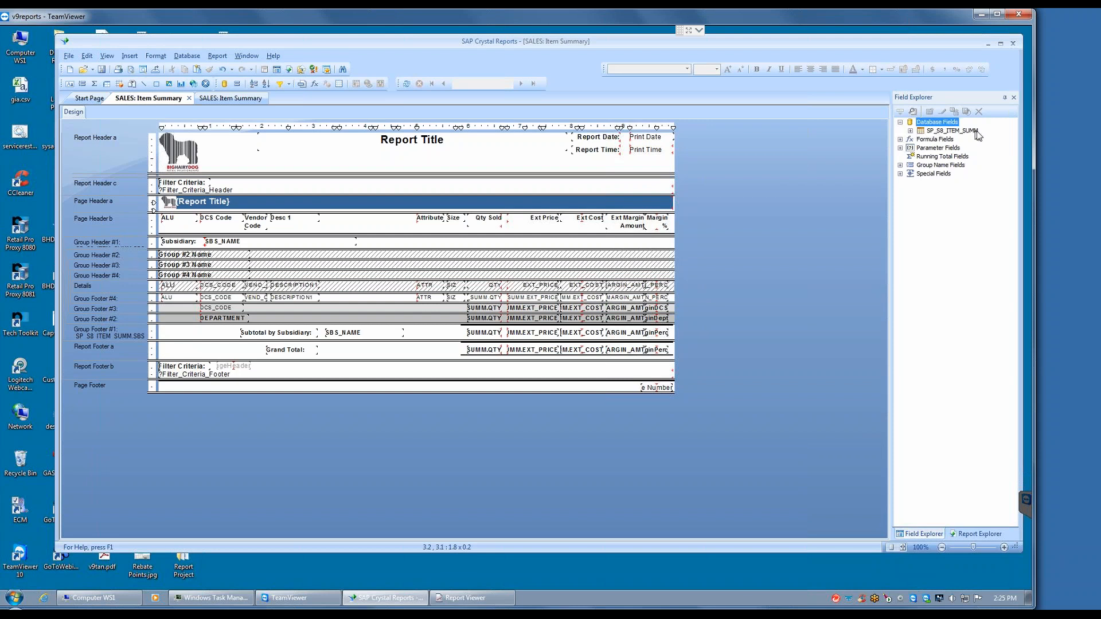
pyautogui.click(910, 131)
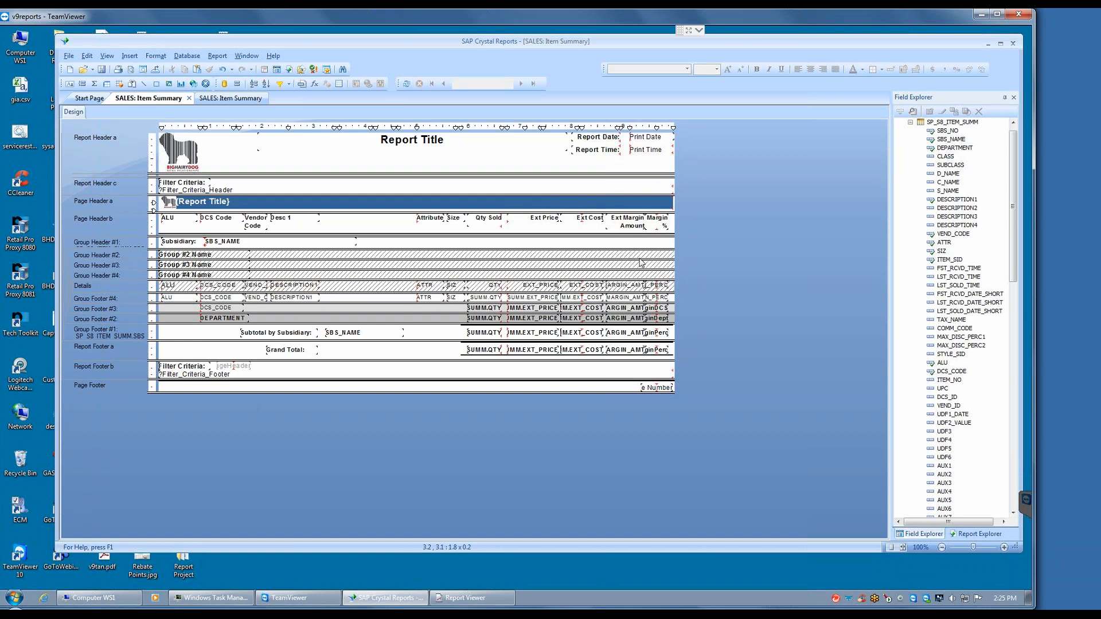
pyautogui.moveTo(1012, 169)
pyautogui.mouseDown()
pyautogui.moveTo(1016, 408)
pyautogui.moveTo(1010, 161)
pyautogui.mouseUp()
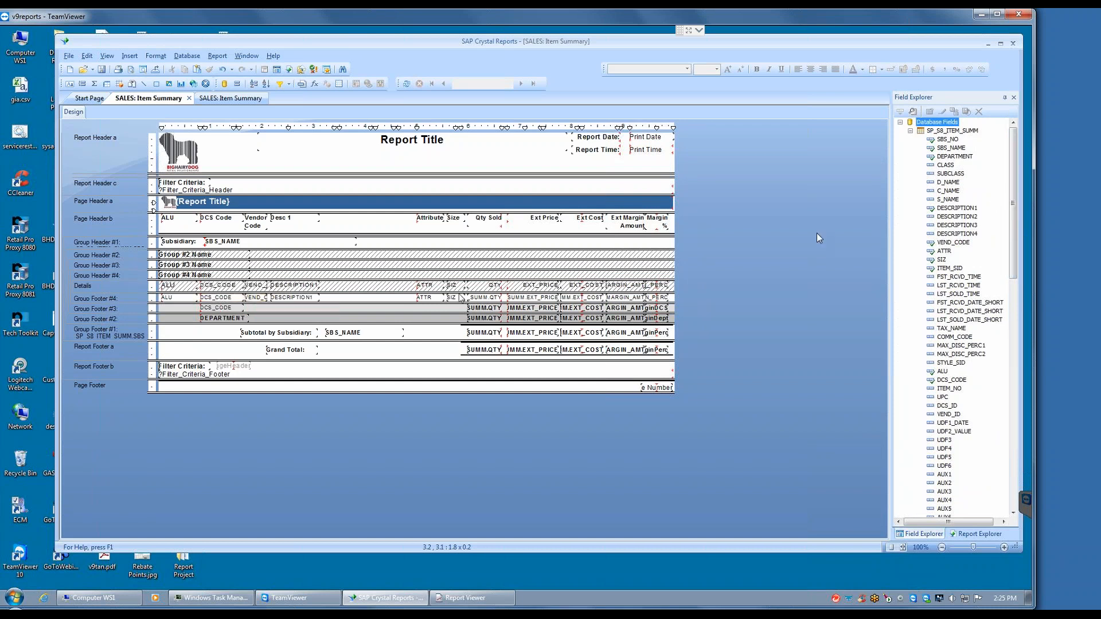
pyautogui.click(949, 190)
pyautogui.click(950, 200)
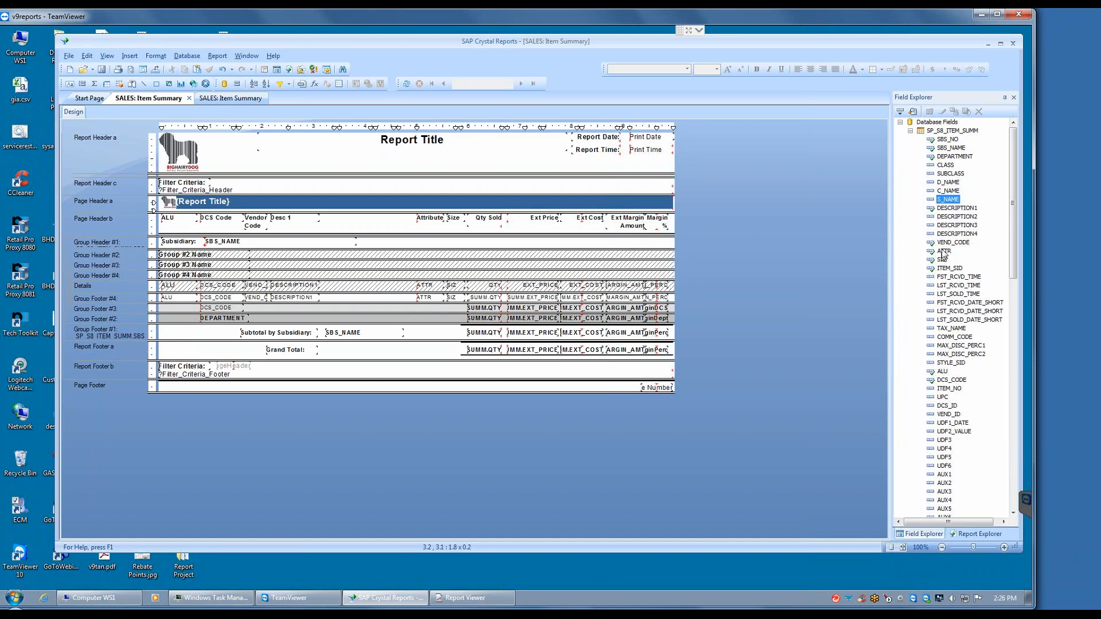
pyautogui.moveTo(1012, 239); pyautogui.dragTo(1012, 262)
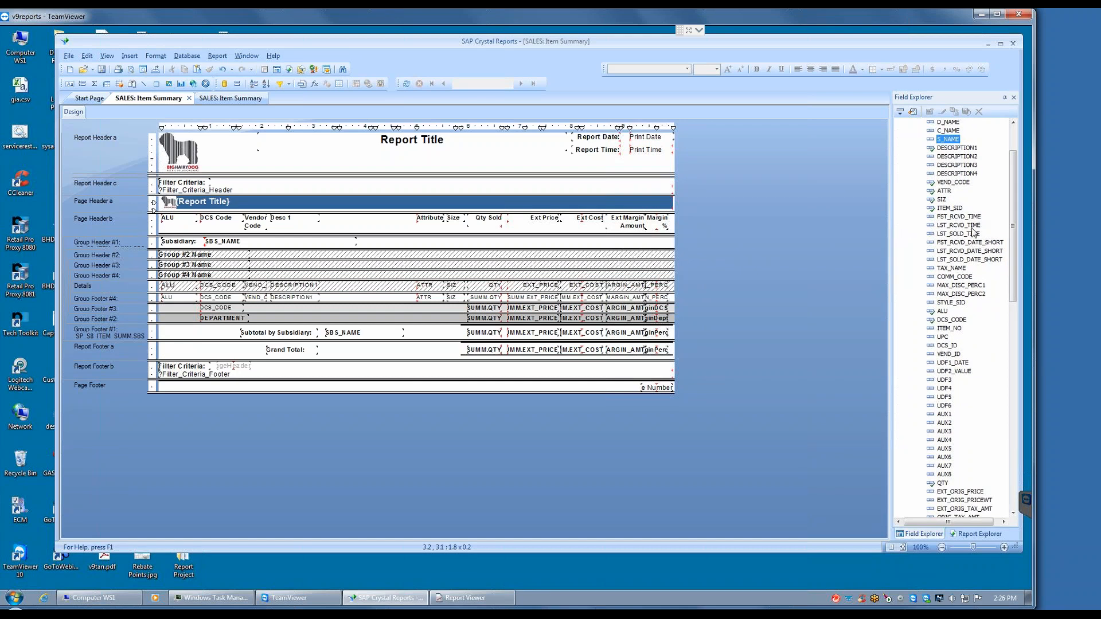
pyautogui.moveTo(1012, 215); pyautogui.dragTo(1016, 246)
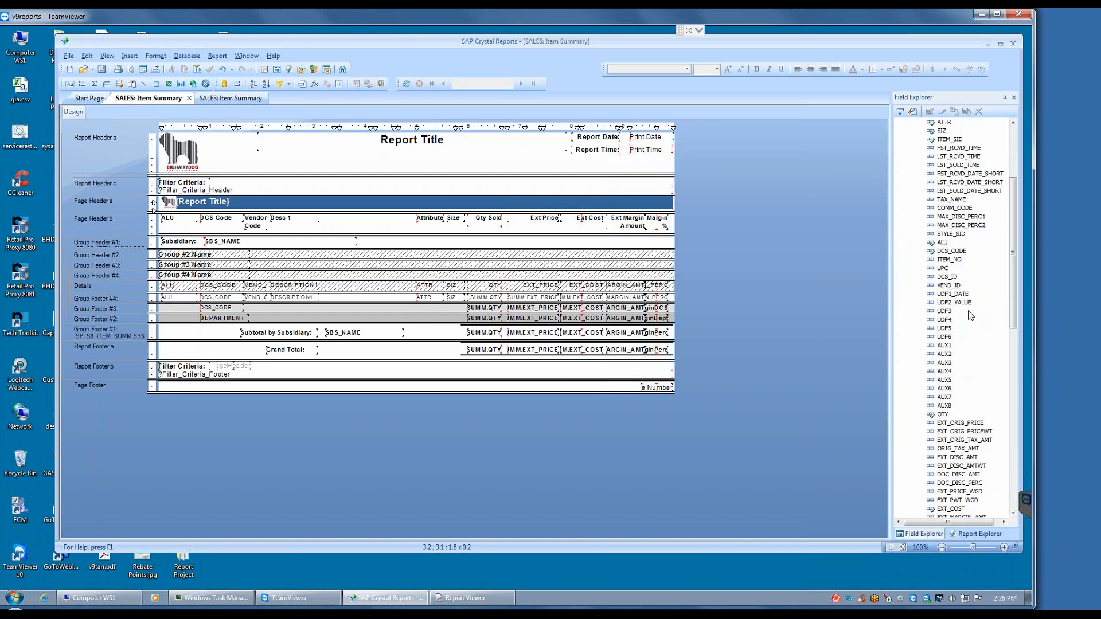
pyautogui.moveTo(1013, 229); pyautogui.dragTo(1016, 147)
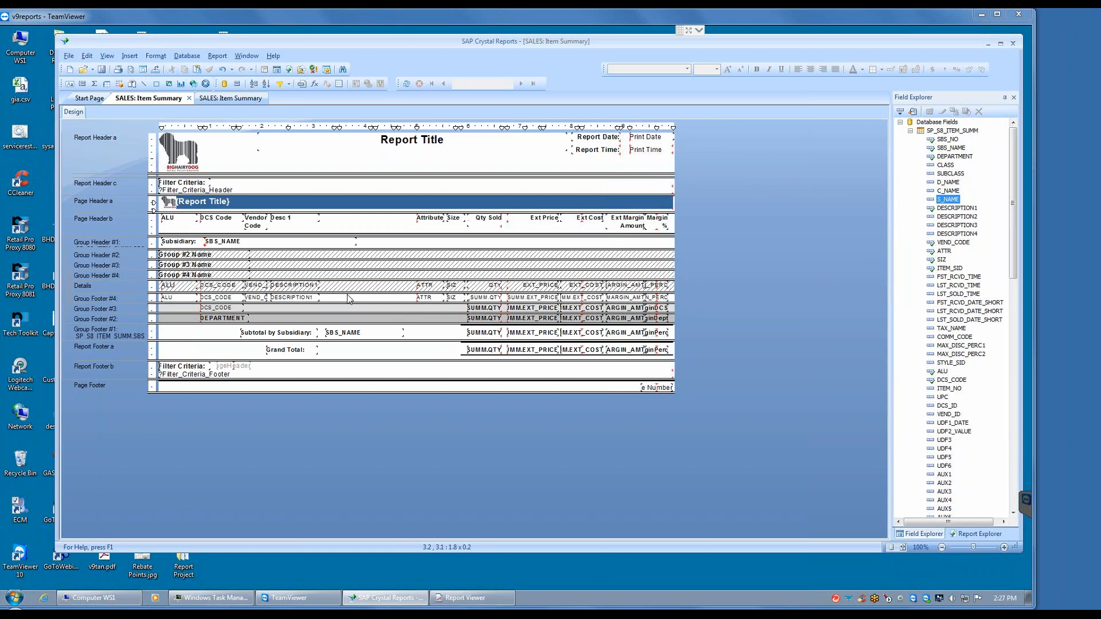
# Step: Widen the DESCRIPTION1 fields in Details and Group Footer #4 together, using part of the space before the ATTR column
pyautogui.click(295, 287)
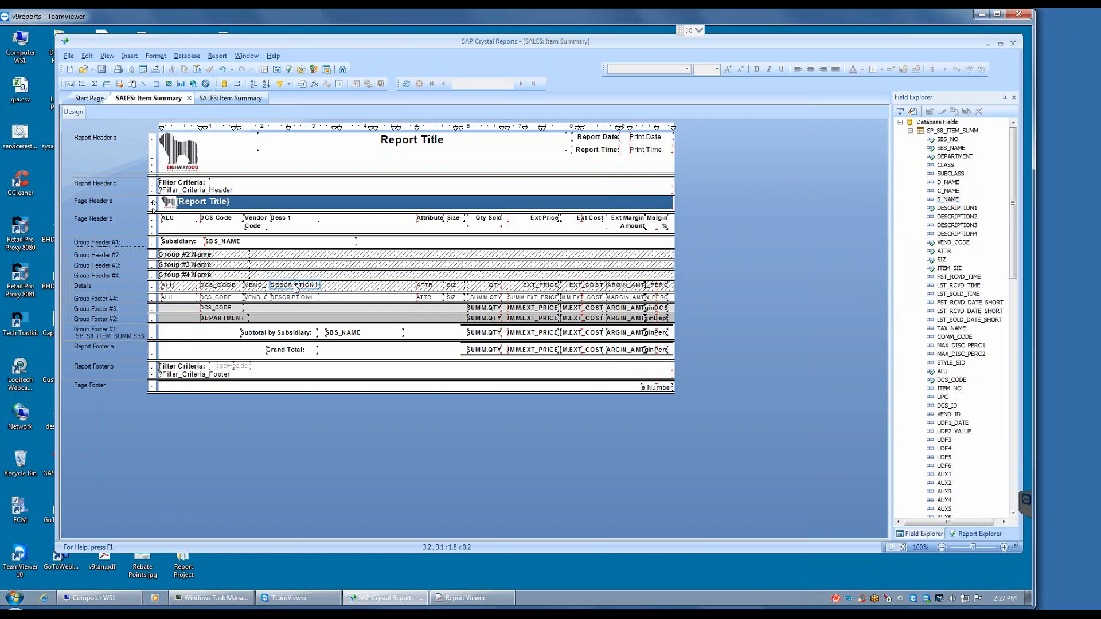
pyautogui.click(294, 297)
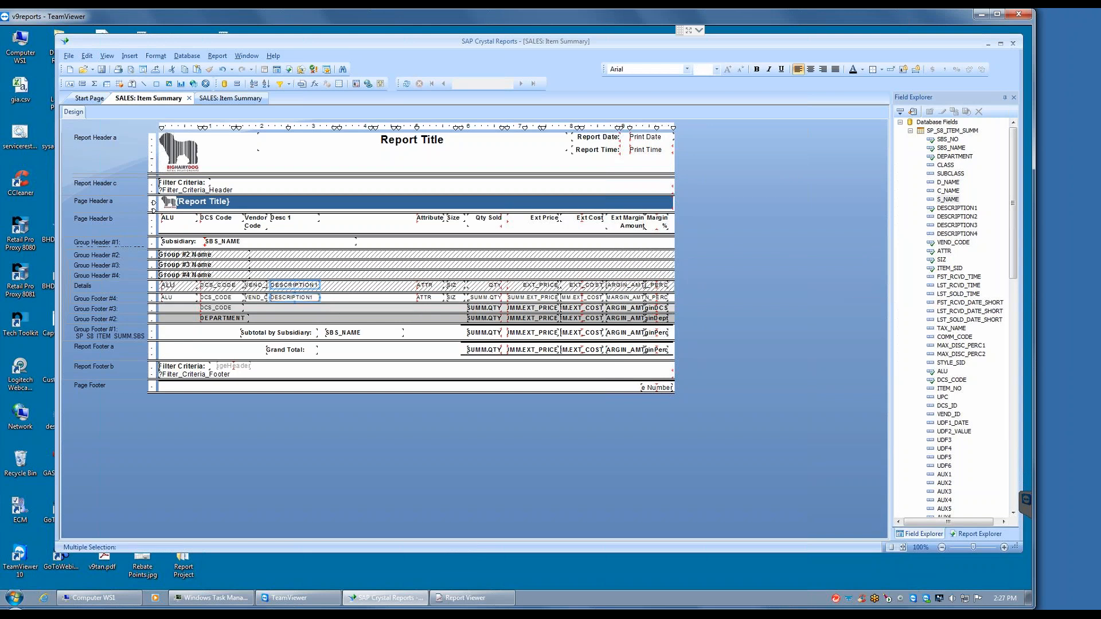
pyautogui.moveTo(319, 285); pyautogui.dragTo(352, 284)
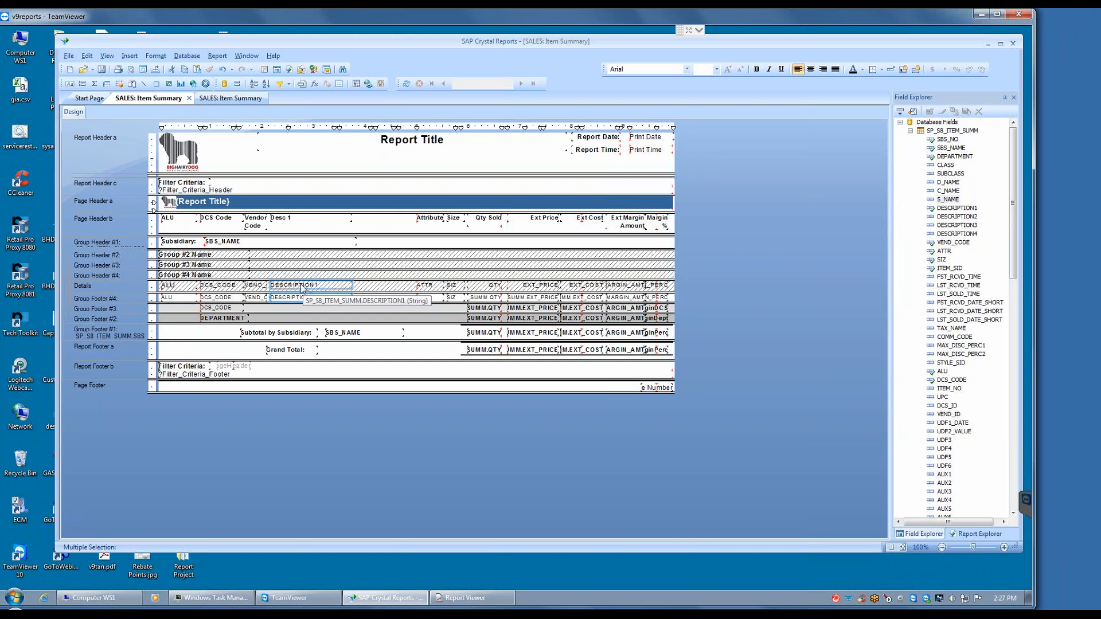
pyautogui.press('Right')
pyautogui.press('Right')
pyautogui.press('Right')
pyautogui.press('Right')
pyautogui.press('Right')
pyautogui.press('Right')
pyautogui.press('Right')
pyautogui.press('Left')
pyautogui.press('Left')
pyautogui.press('Left')
pyautogui.press('Left')
pyautogui.press('Left')
pyautogui.press('Left')
pyautogui.press('Left')
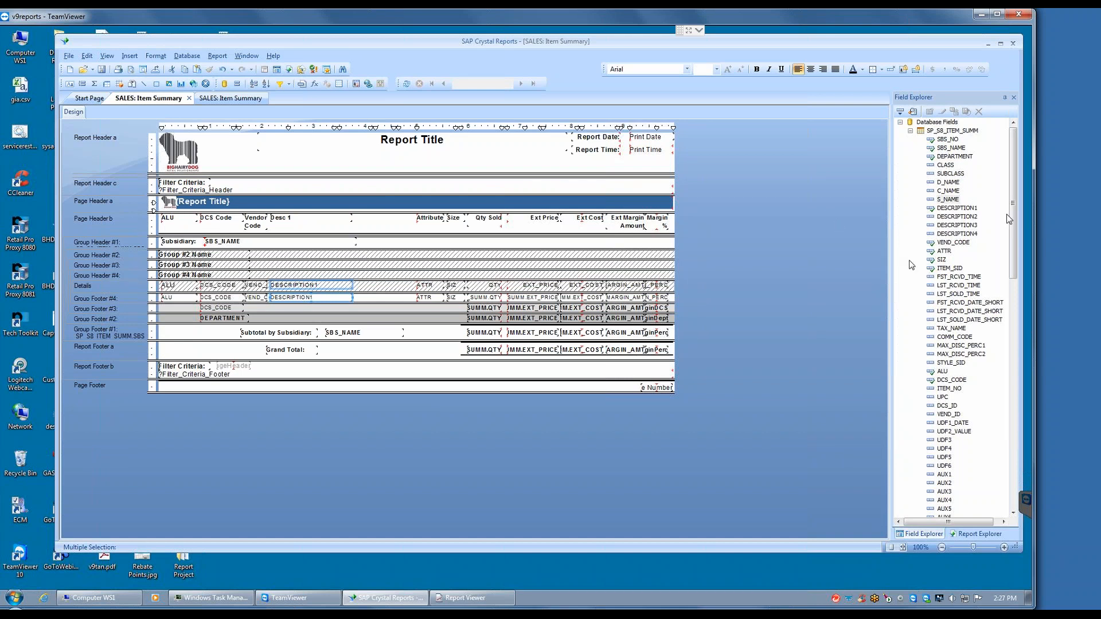
# Step: Place the DESCRIPTION3 database field after DESCRIPTION1 in Group Footer #4 and narrow it to a width of 1.2
pyautogui.click(947, 226)
pyautogui.moveTo(946, 226); pyautogui.dragTo(355, 300)
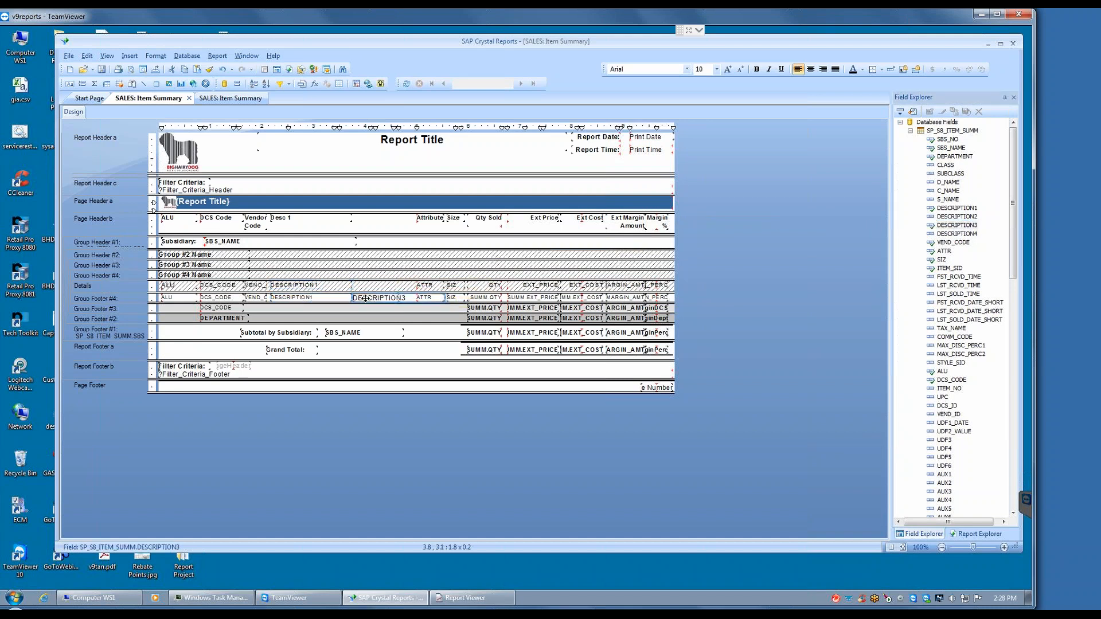
pyautogui.hotkey('shift', 'Left')
pyautogui.hotkey('shift', 'Left')
pyautogui.hotkey('shift', 'Left')
pyautogui.hotkey('shift', 'Left')
pyautogui.hotkey('shift', 'Left')
pyautogui.hotkey('shift', 'Left')
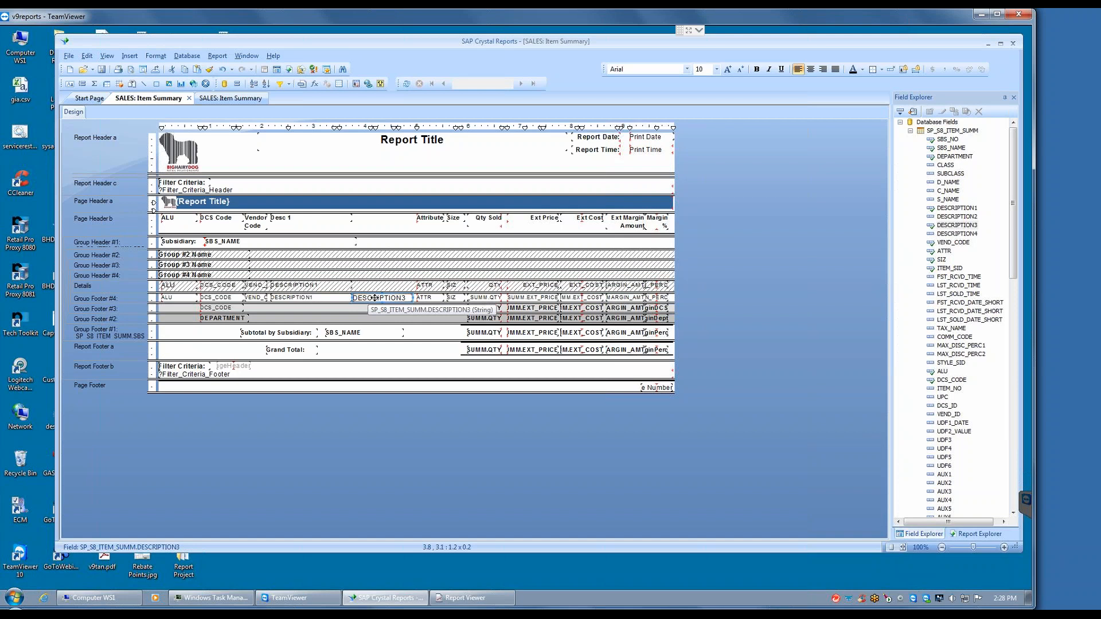
# Step: Copy the formatting of DESCRIPTION1 in Group Footer #4 onto the DESCRIPTION3 field with the Format Painter
pyautogui.rightClick(295, 302)
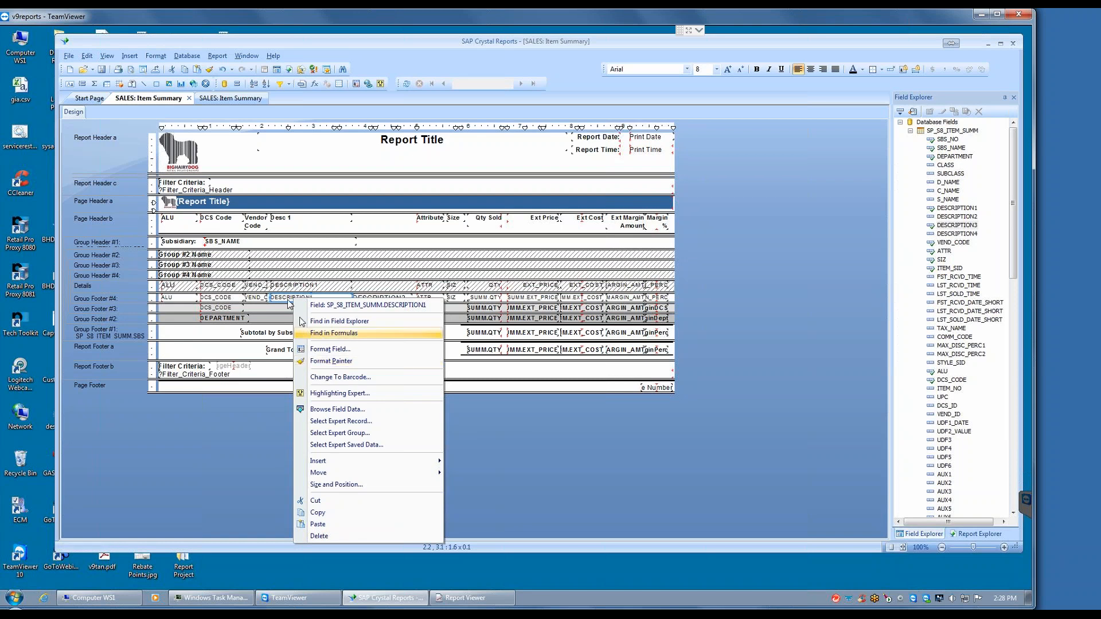
pyautogui.click(330, 361)
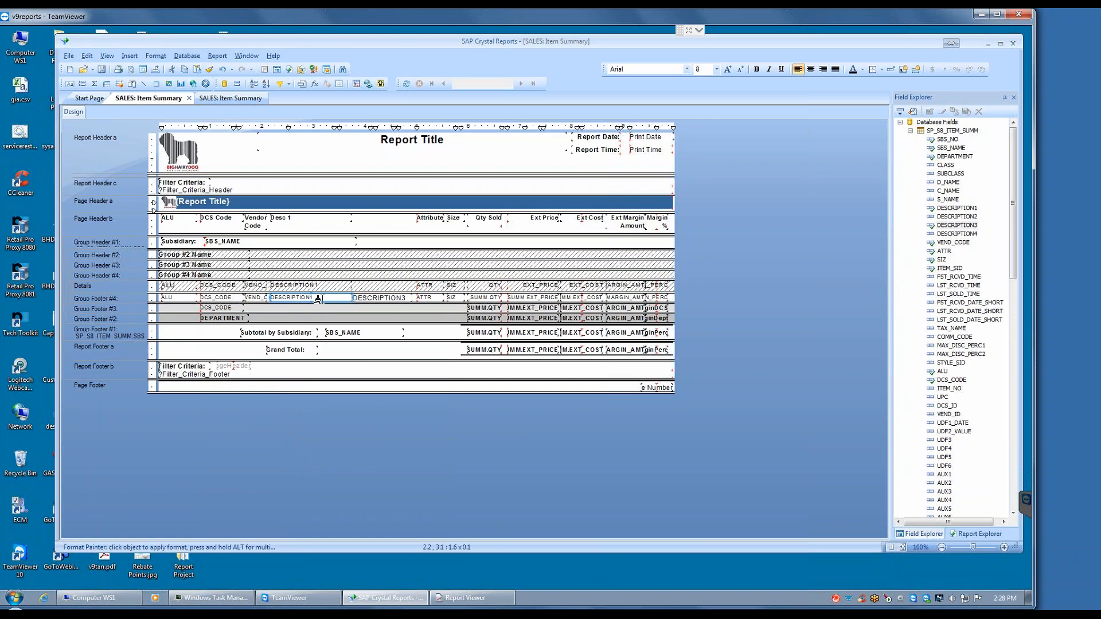
pyautogui.click(375, 295)
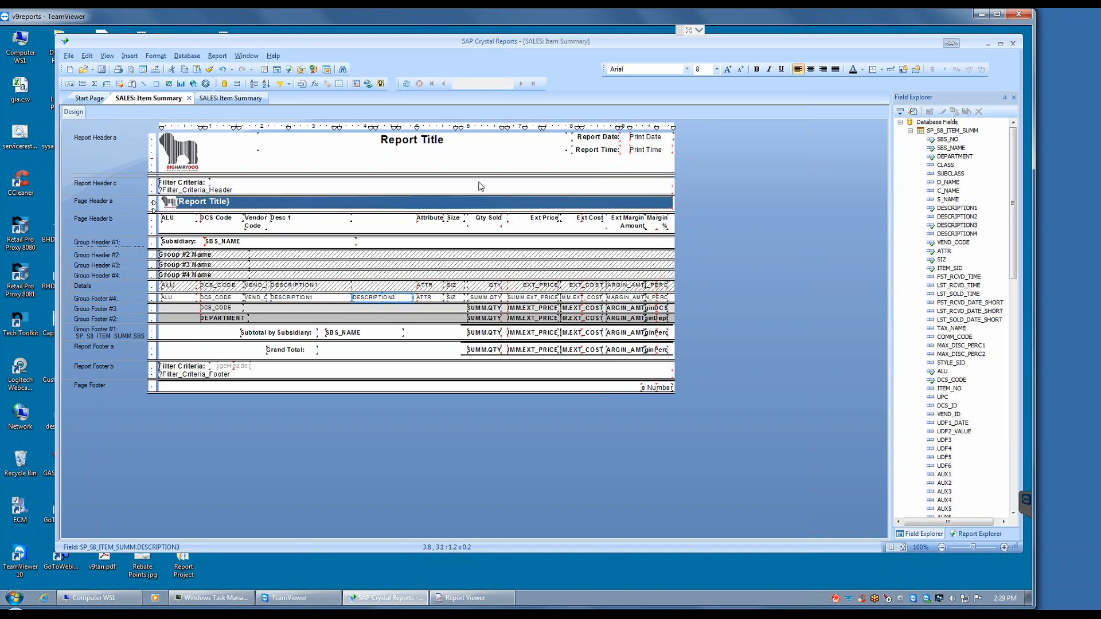
# Step: Save the modified report in the Custom folder under the new name BHD_S8_Item_summ-D3-287.rpt
pyautogui.click(68, 56)
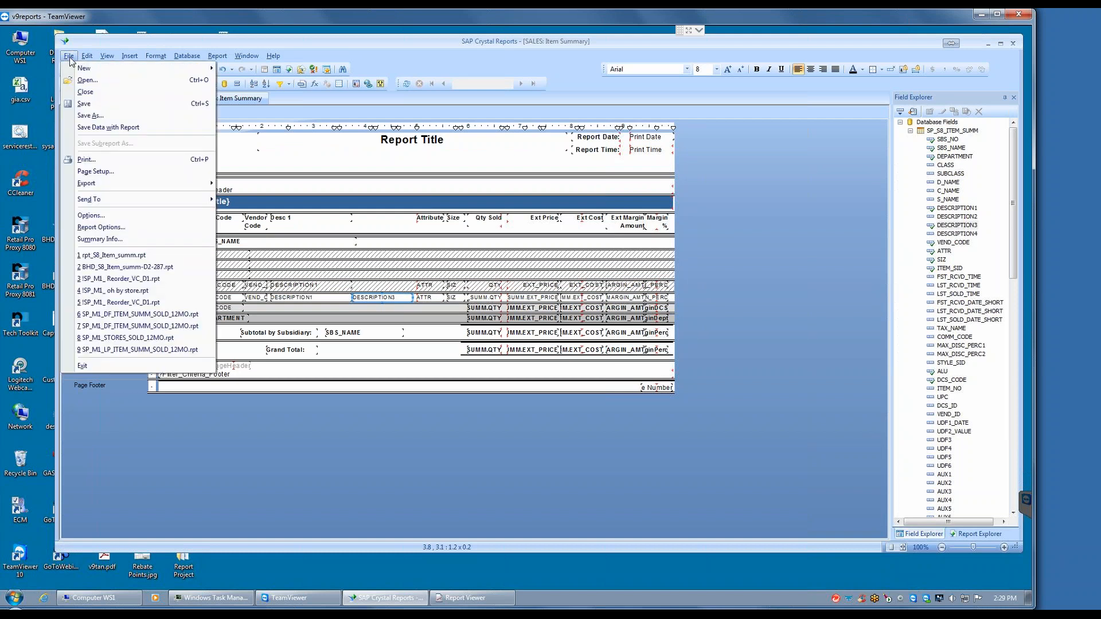
pyautogui.click(87, 115)
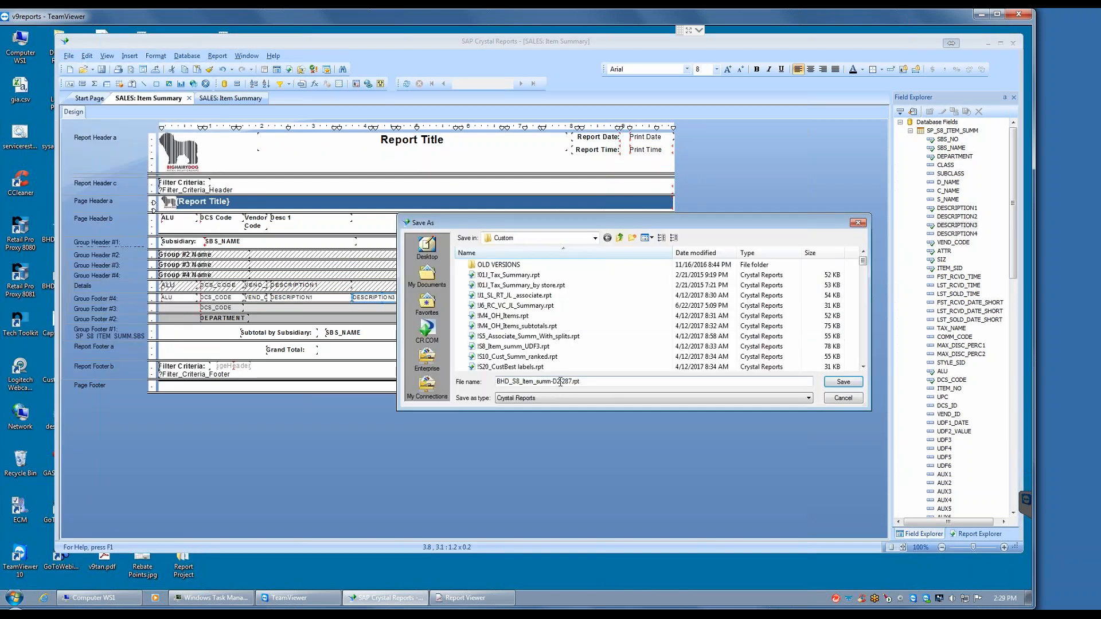
pyautogui.click(559, 381)
pyautogui.press('BackSpace')
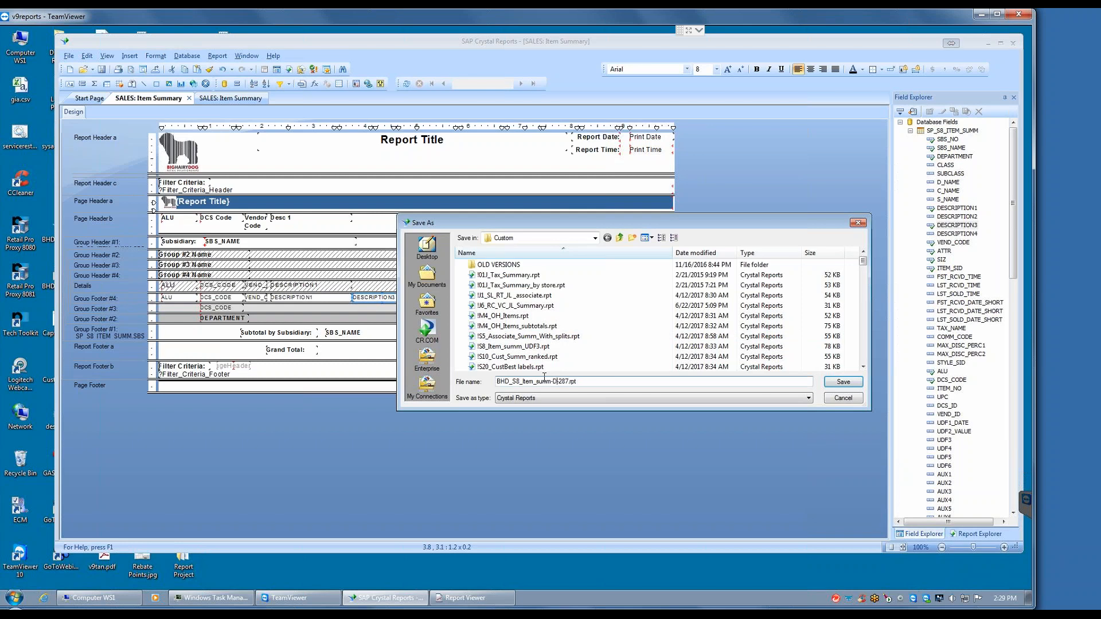
pyautogui.write('3')
pyautogui.click(843, 383)
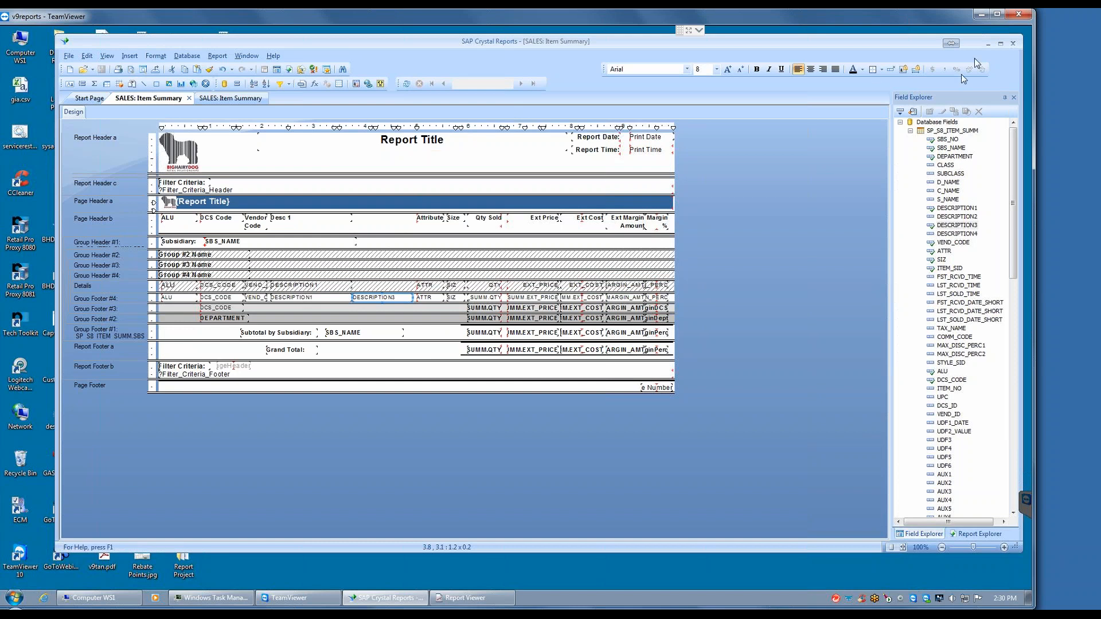
# Step: Switch to Report Viewer and review the item rows and group subtotals through page 3 of BHD SALES: Item Summary With Desc 2
pyautogui.click(987, 44)
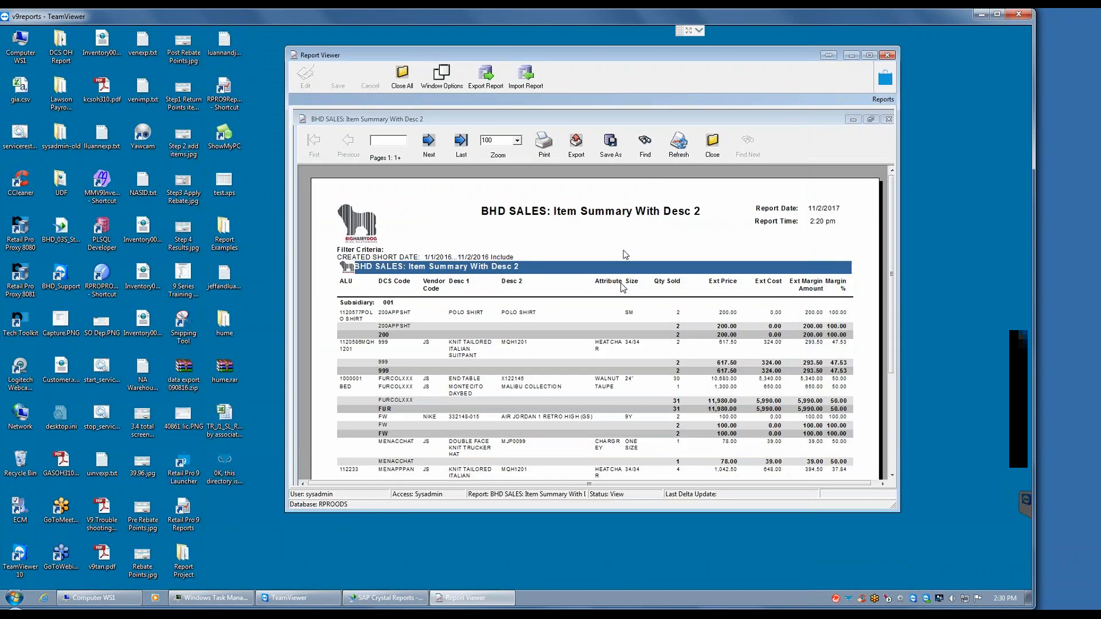
pyautogui.click(423, 332)
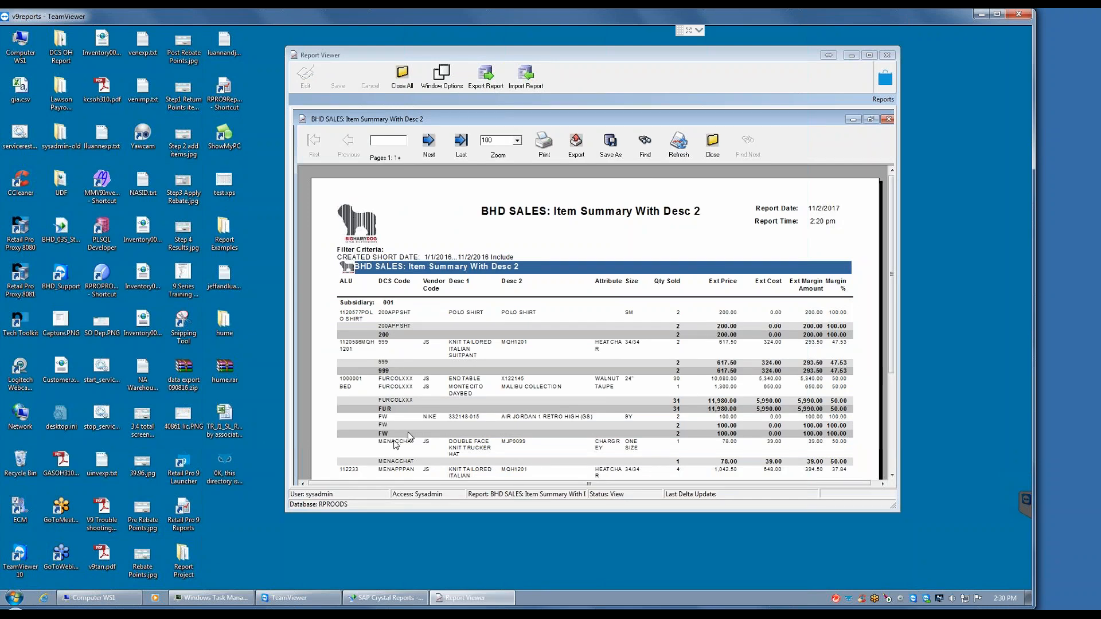
pyautogui.click(428, 144)
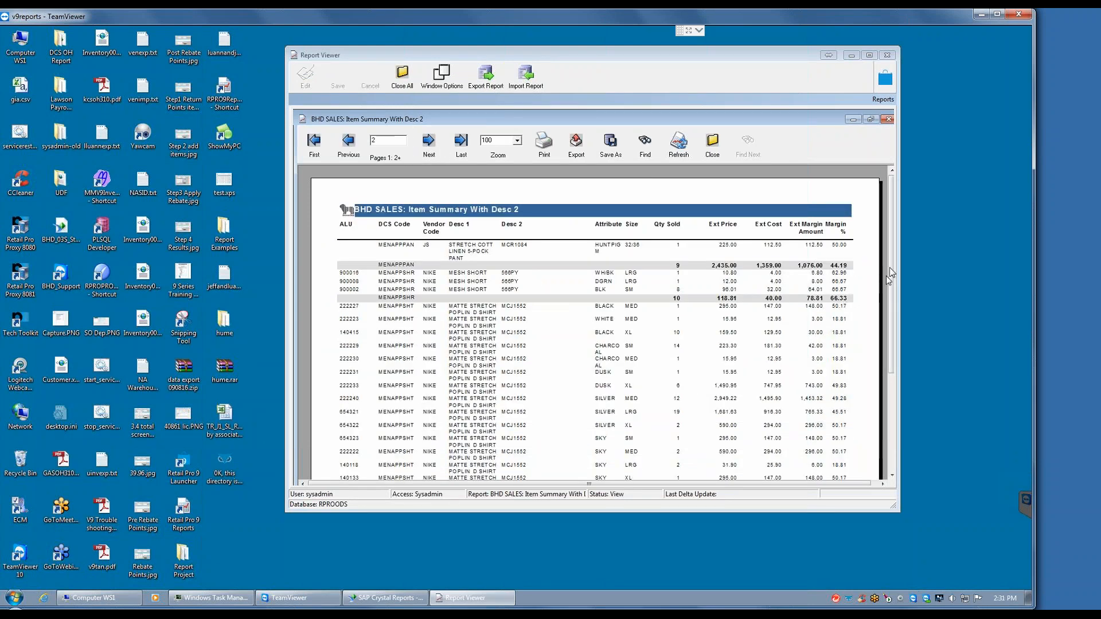
pyautogui.moveTo(891, 270); pyautogui.dragTo(892, 293)
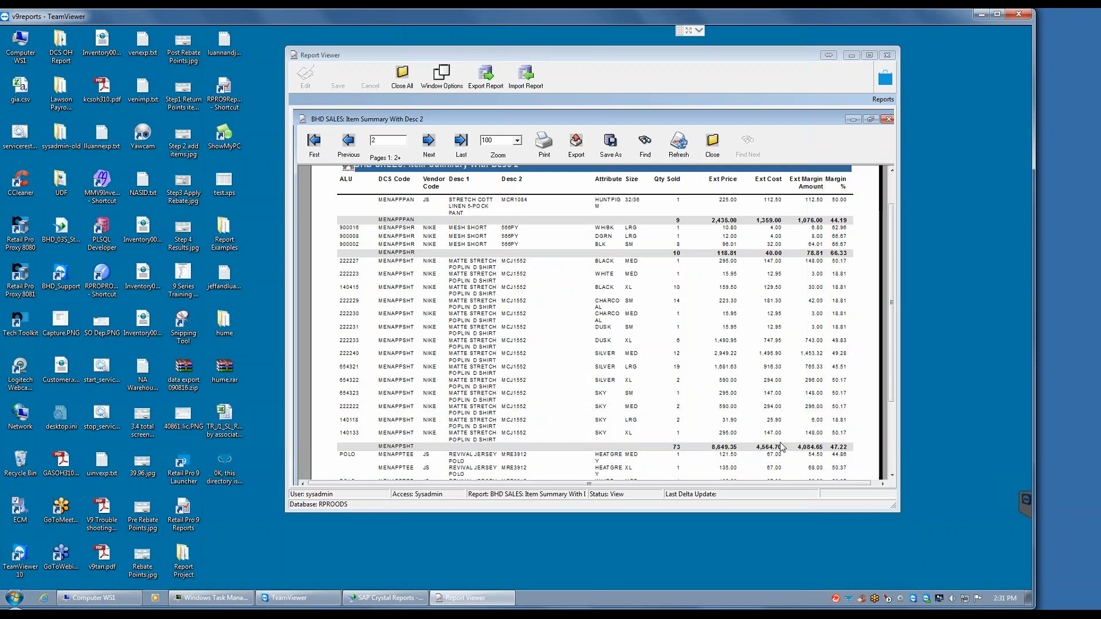
pyautogui.scroll(-4, 591, 321)
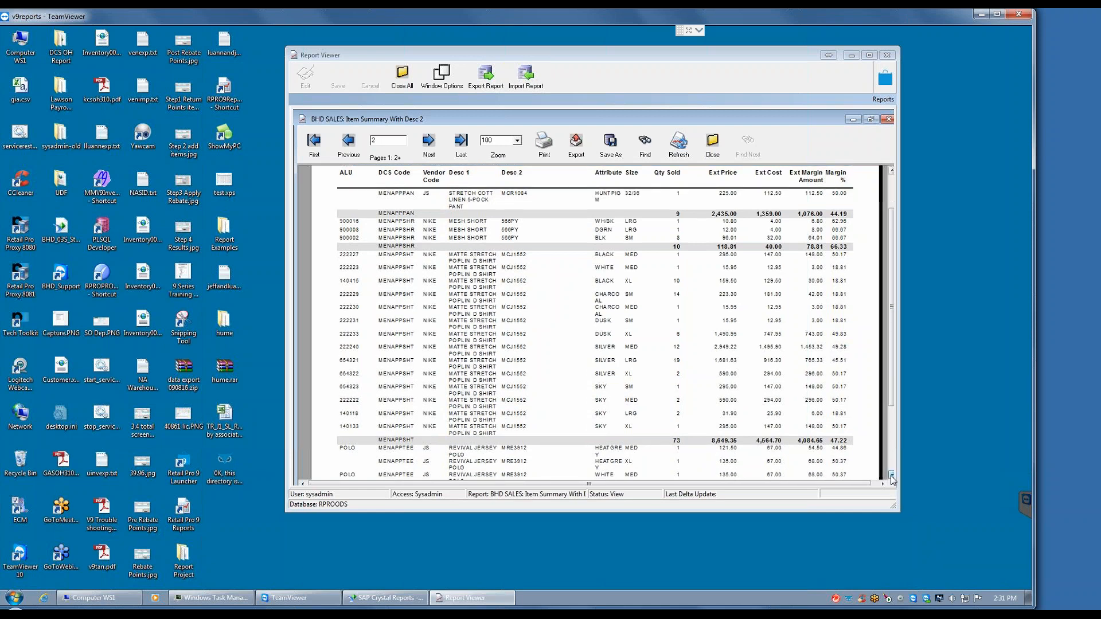
pyautogui.click(429, 150)
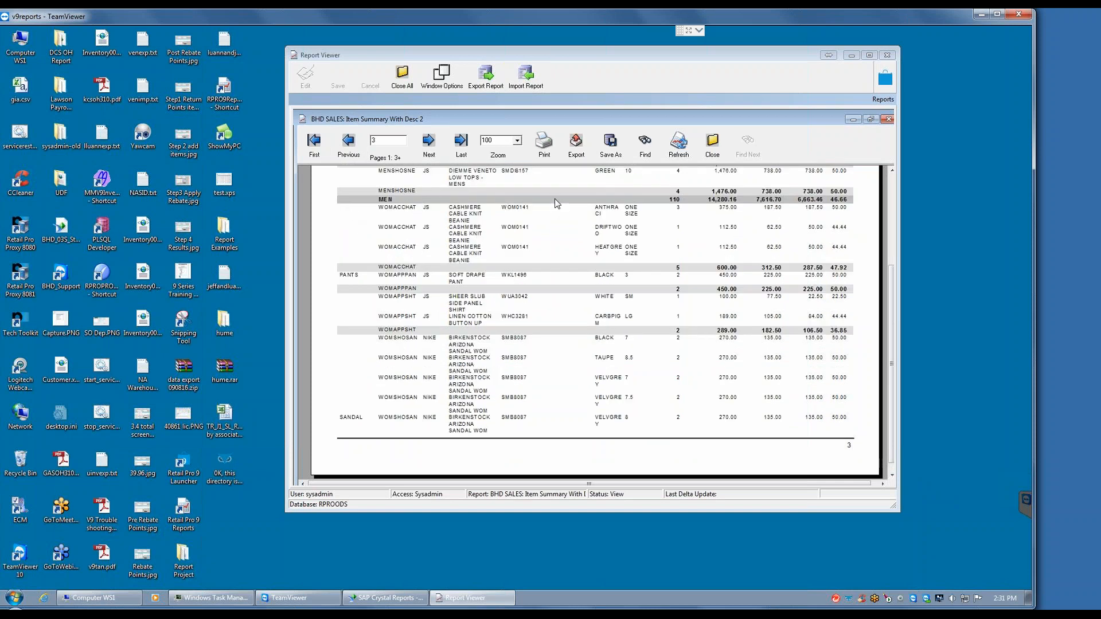
pyautogui.moveTo(893, 270); pyautogui.dragTo(909, 159)
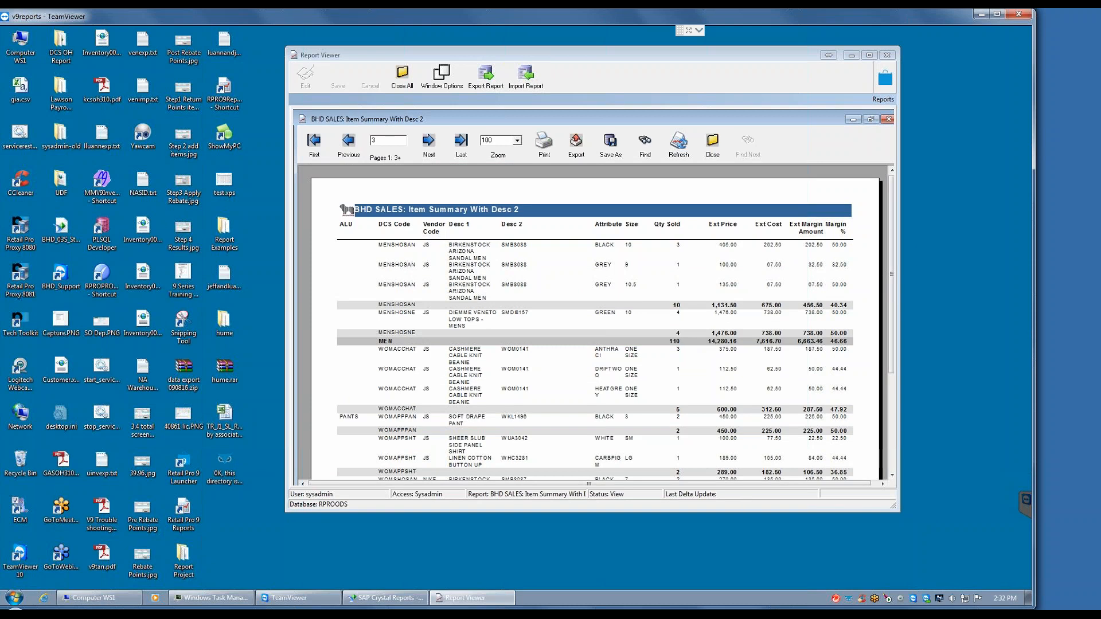
# Step: Switch to SAP Crystal Reports and examine the record sort fields of the original Item Summary report with the retailpro logo
pyautogui.click(384, 598)
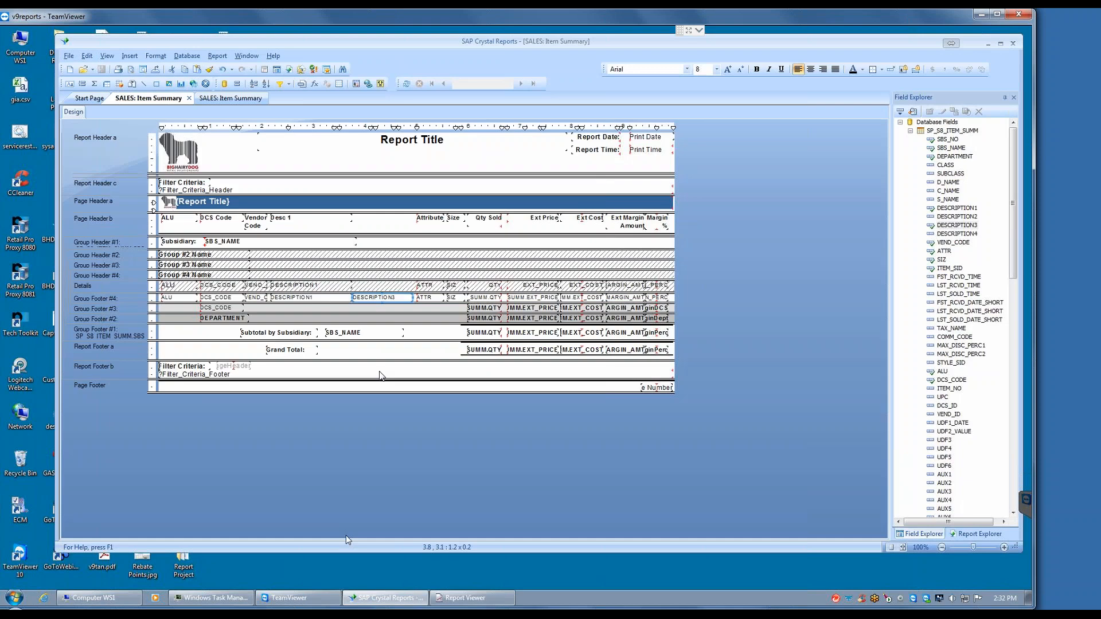
pyautogui.click(245, 98)
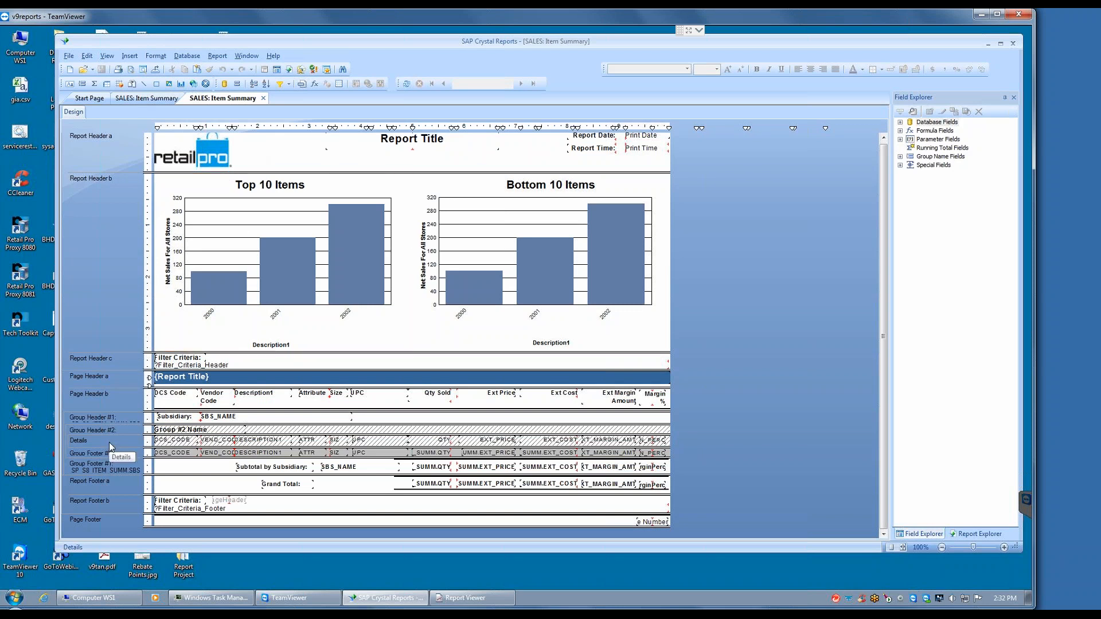
pyautogui.click(218, 56)
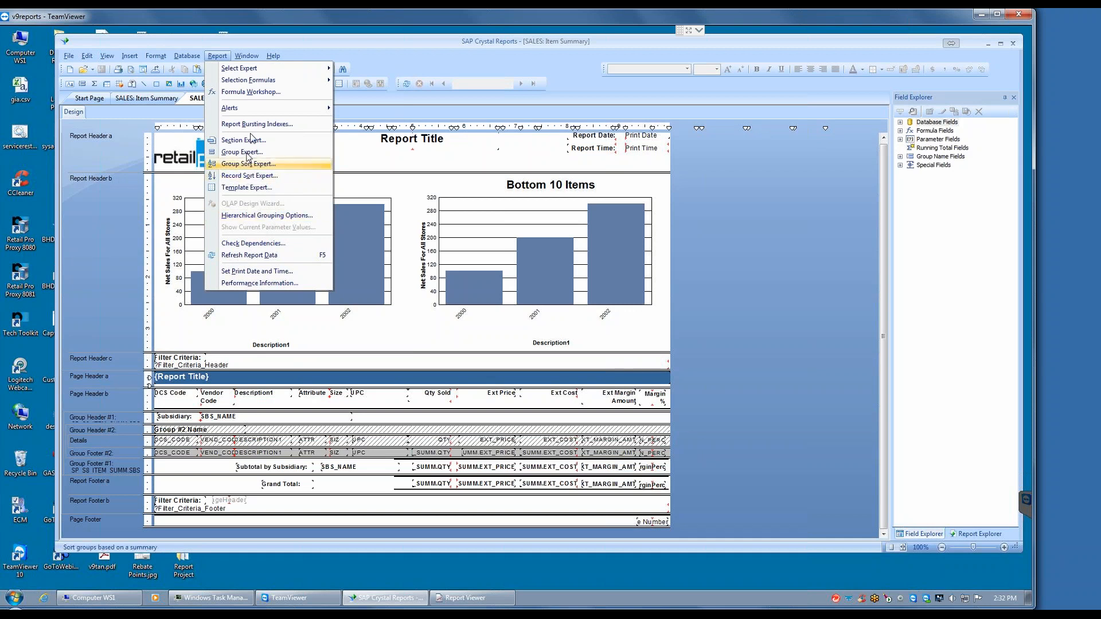
pyautogui.click(250, 175)
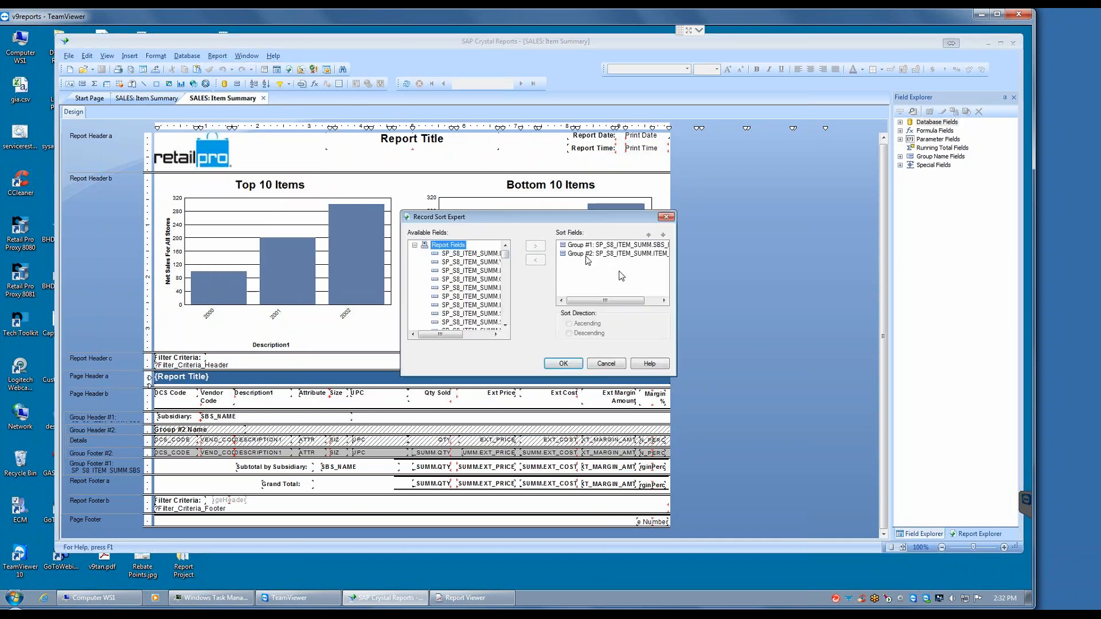
pyautogui.moveTo(622, 300); pyautogui.dragTo(654, 302)
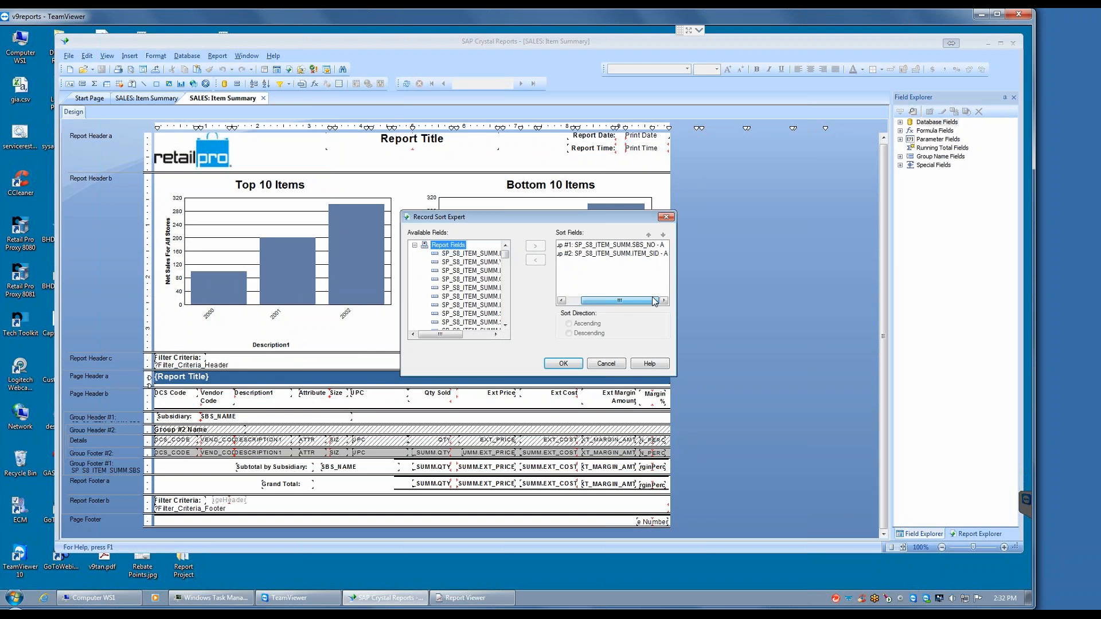
pyautogui.click(603, 365)
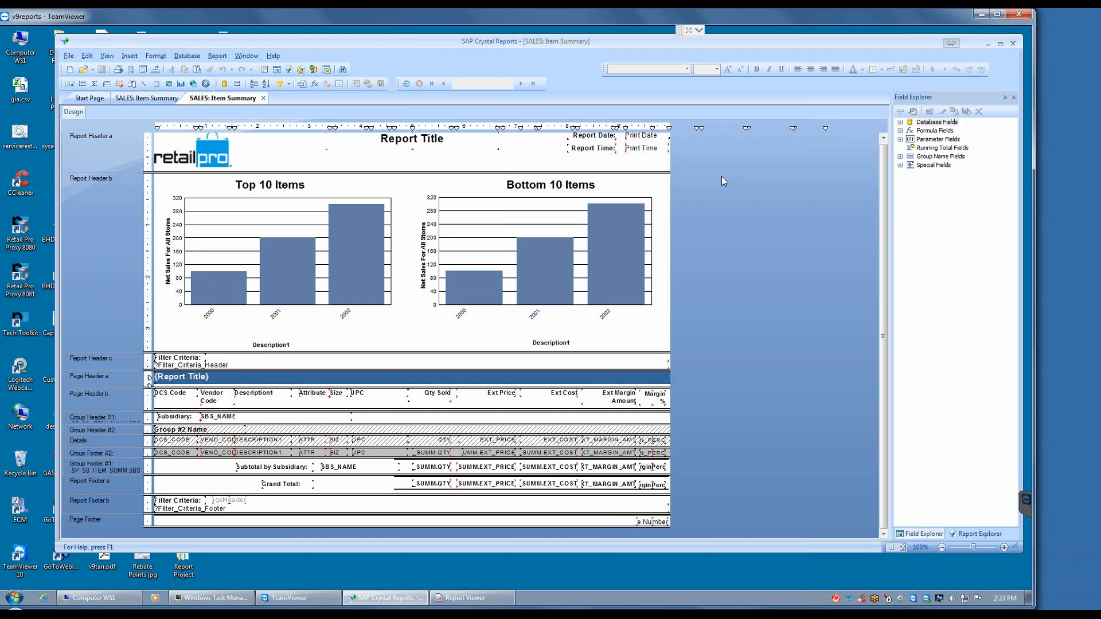
# Step: Examine the record sort fields of the customized Item Summary report, including the DEPARTMENT and DCS_CODE groups
pyautogui.click(147, 98)
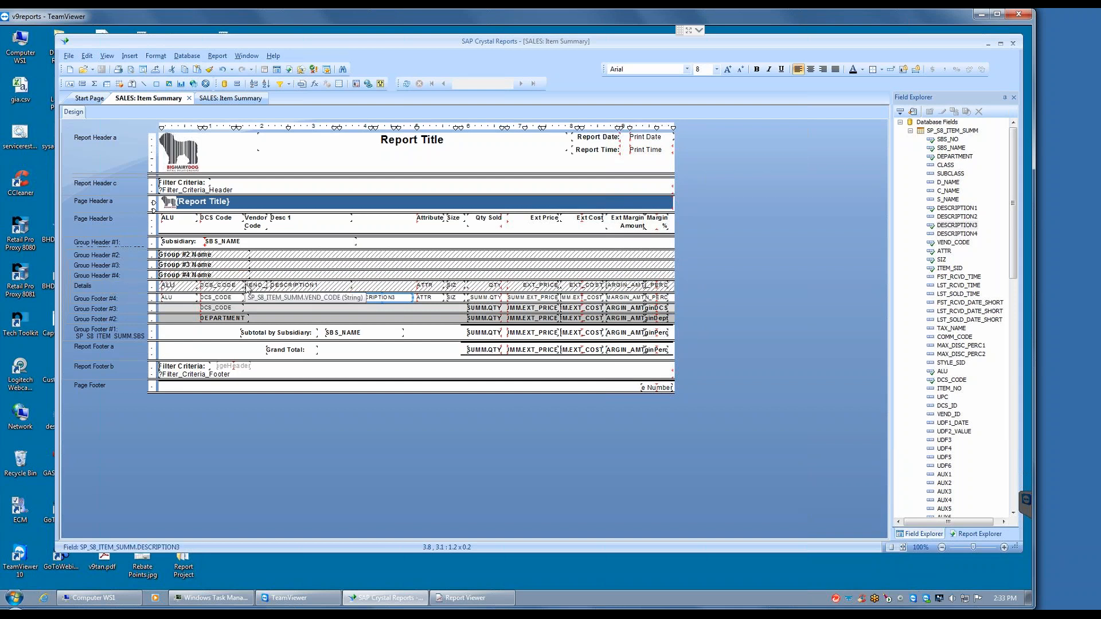
pyautogui.click(217, 55)
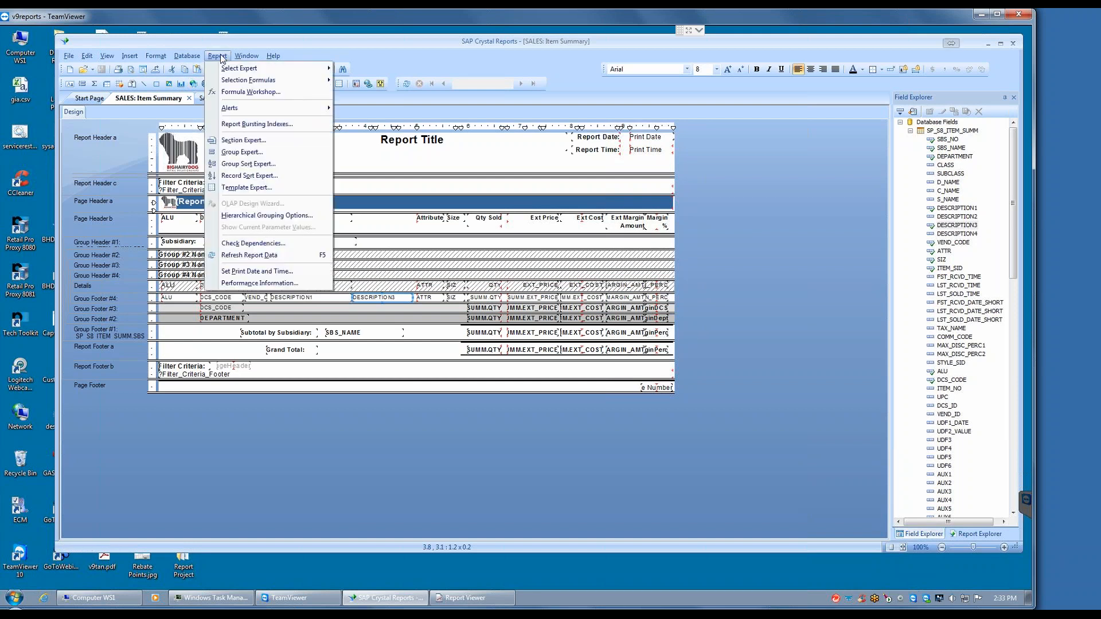
pyautogui.click(259, 176)
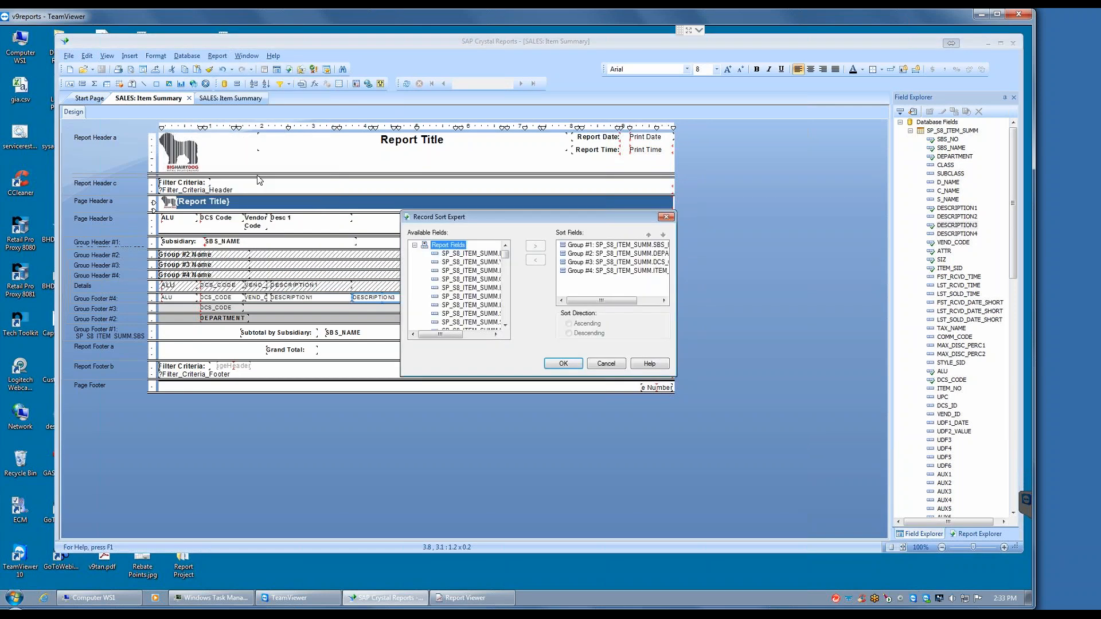
pyautogui.moveTo(601, 304); pyautogui.dragTo(626, 304)
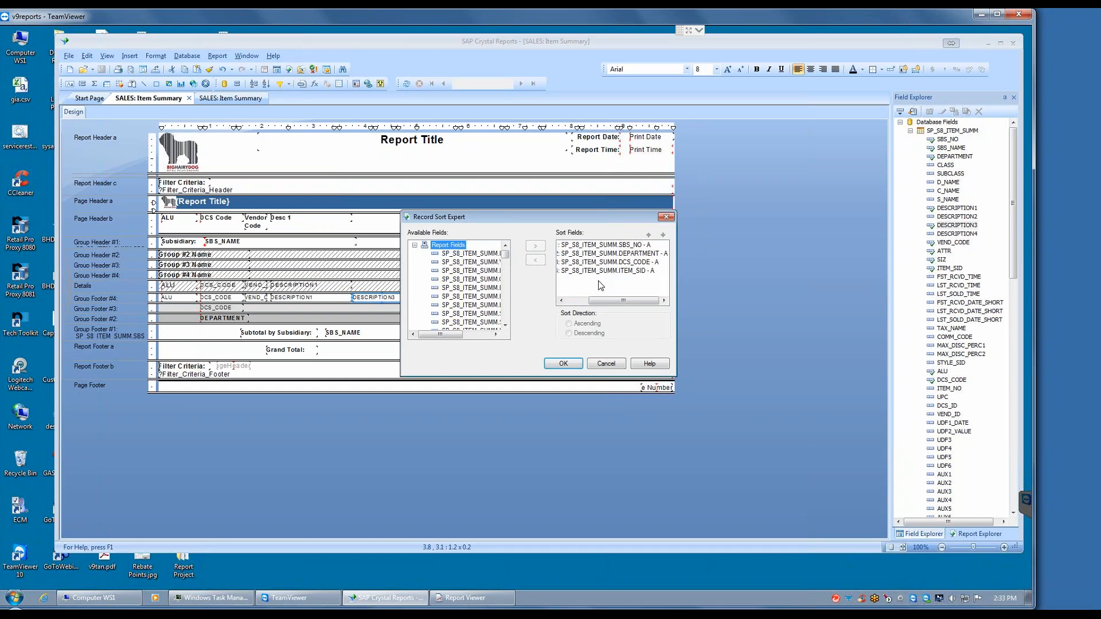
pyautogui.click(625, 264)
pyautogui.click(619, 253)
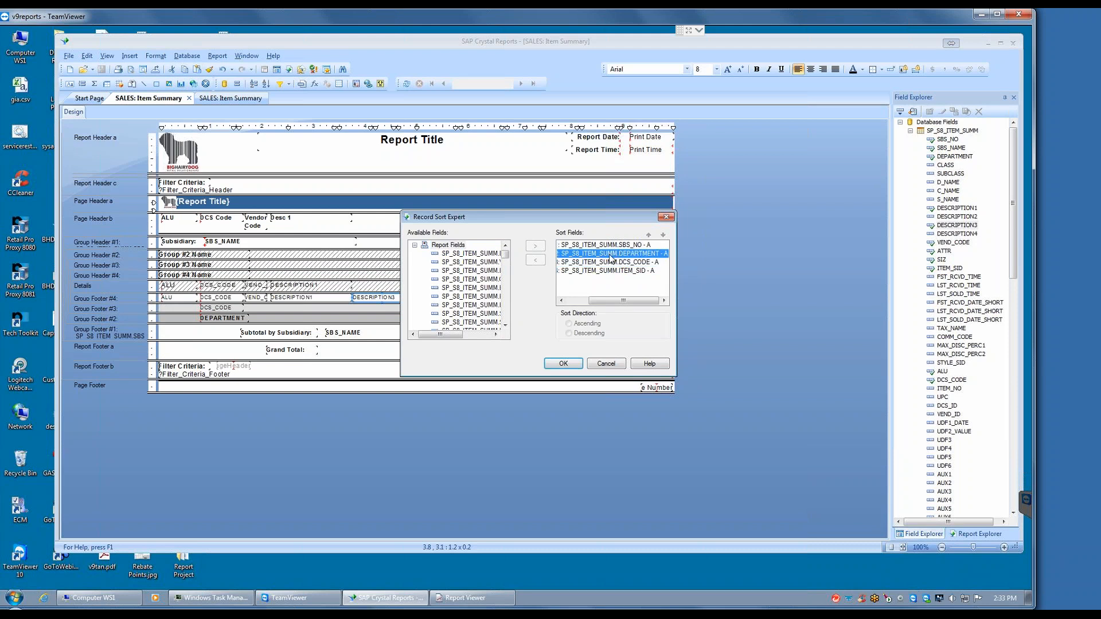
pyautogui.click(606, 363)
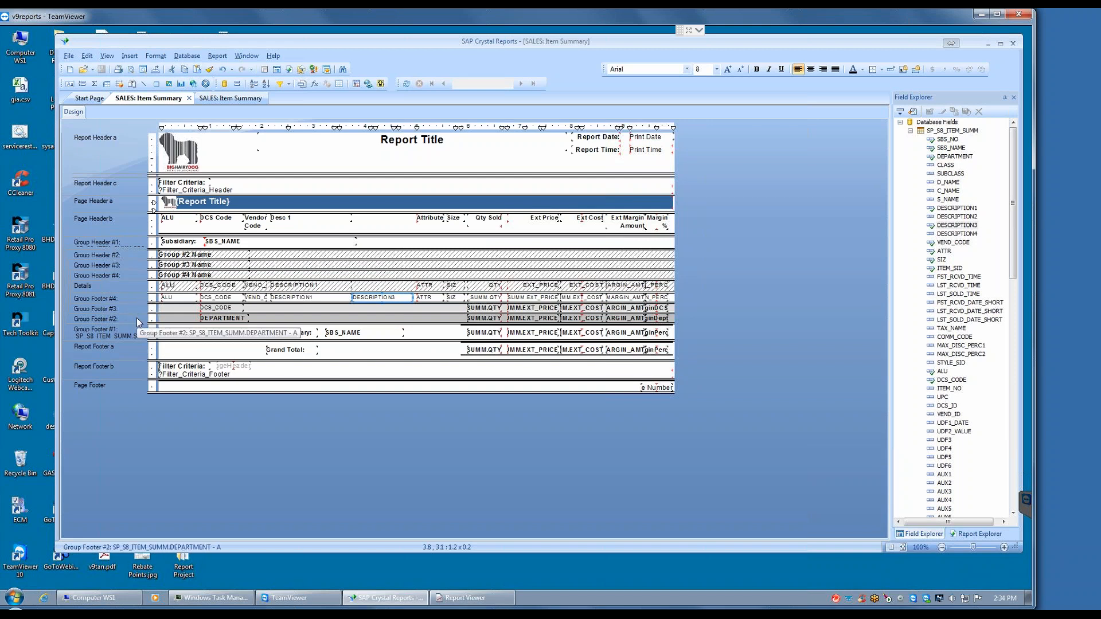
# Step: Examine the grouping hierarchy of the customized report in the Group Expert, from ITEM_SID up to SBS_NO
pyautogui.click(217, 57)
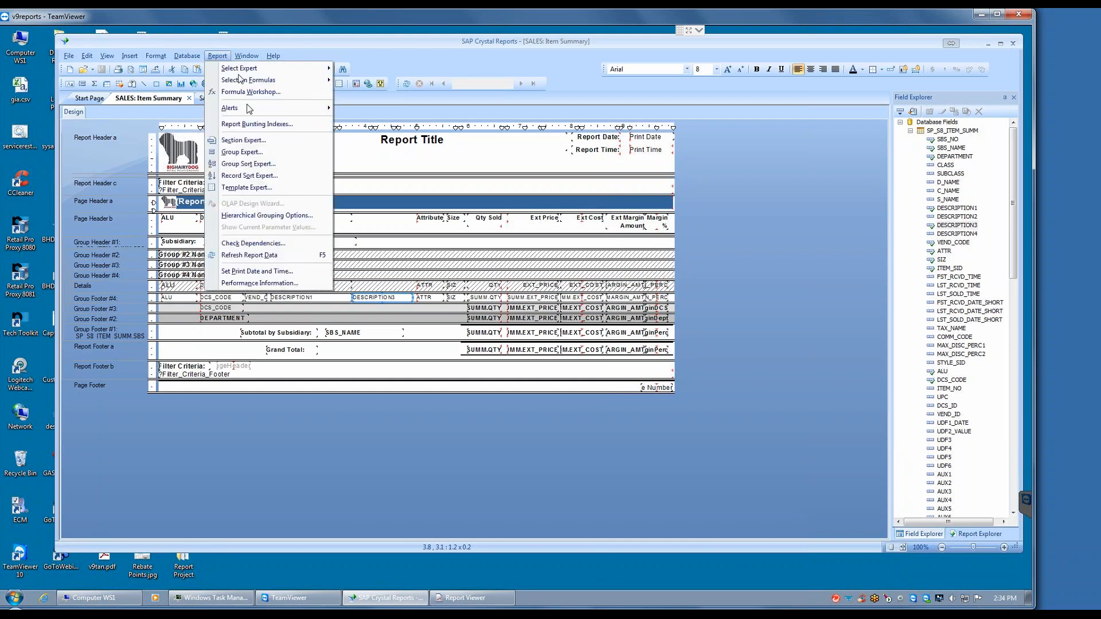
pyautogui.click(246, 153)
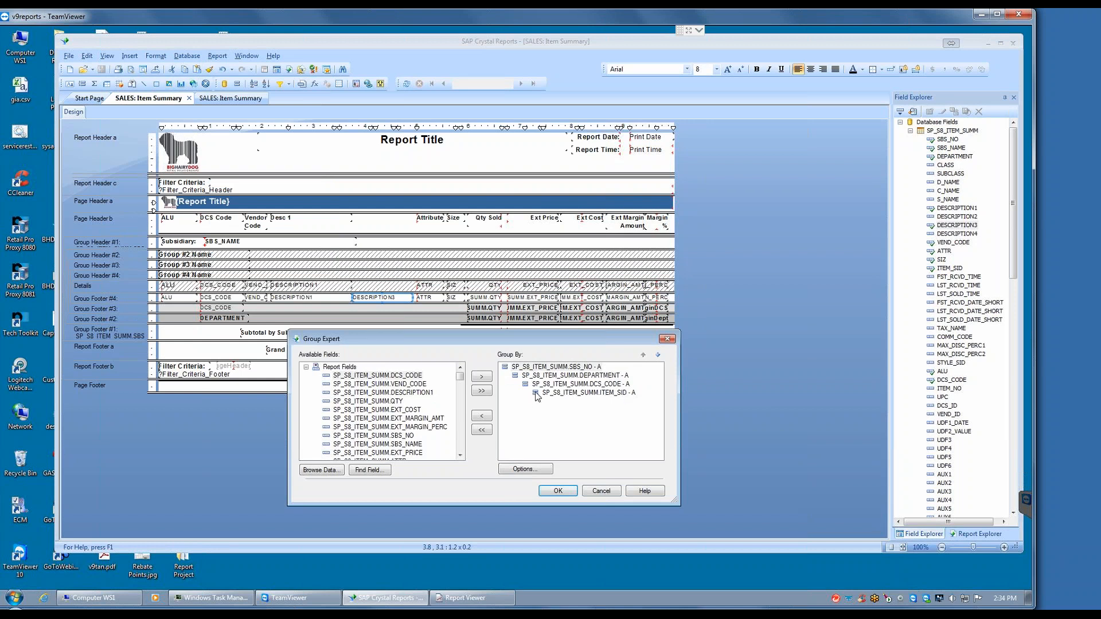
pyautogui.click(569, 394)
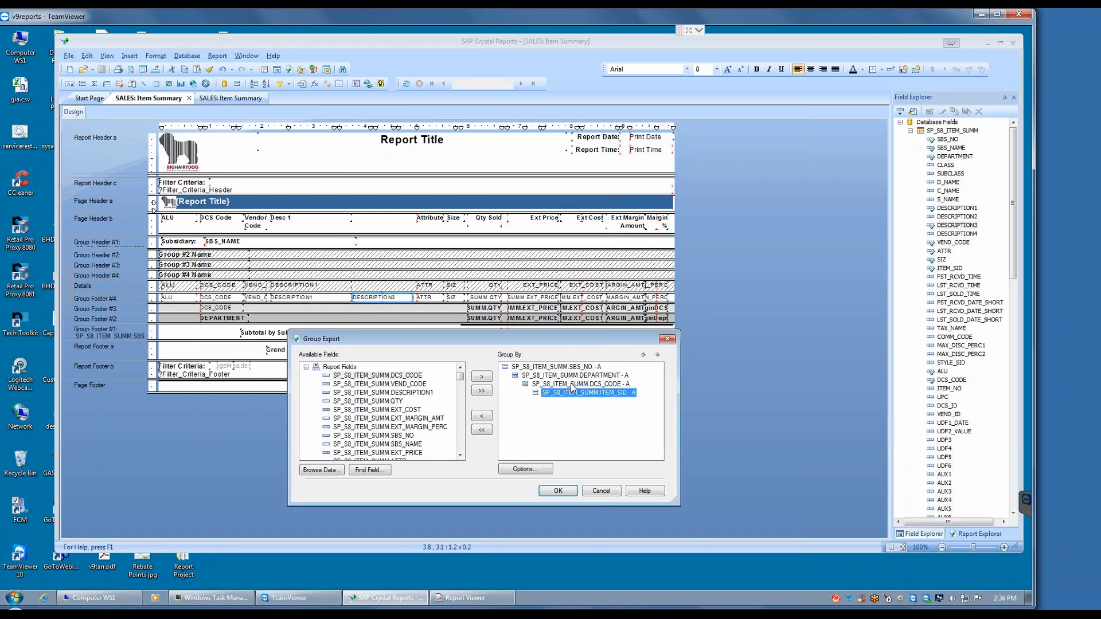
pyautogui.click(571, 385)
pyautogui.click(566, 376)
pyautogui.click(554, 367)
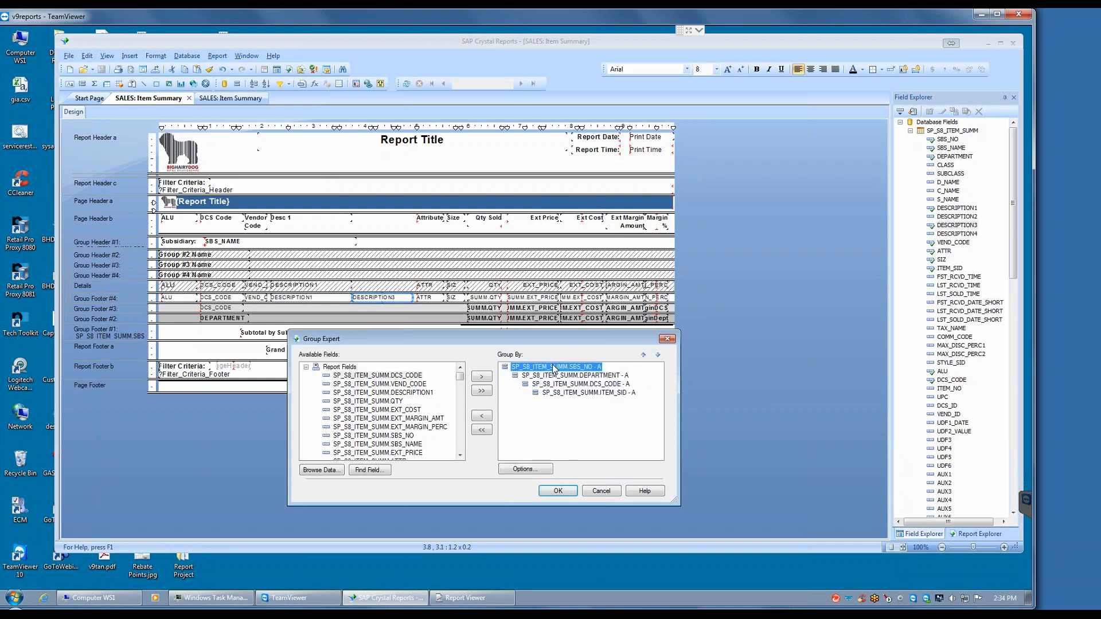
pyautogui.click(601, 492)
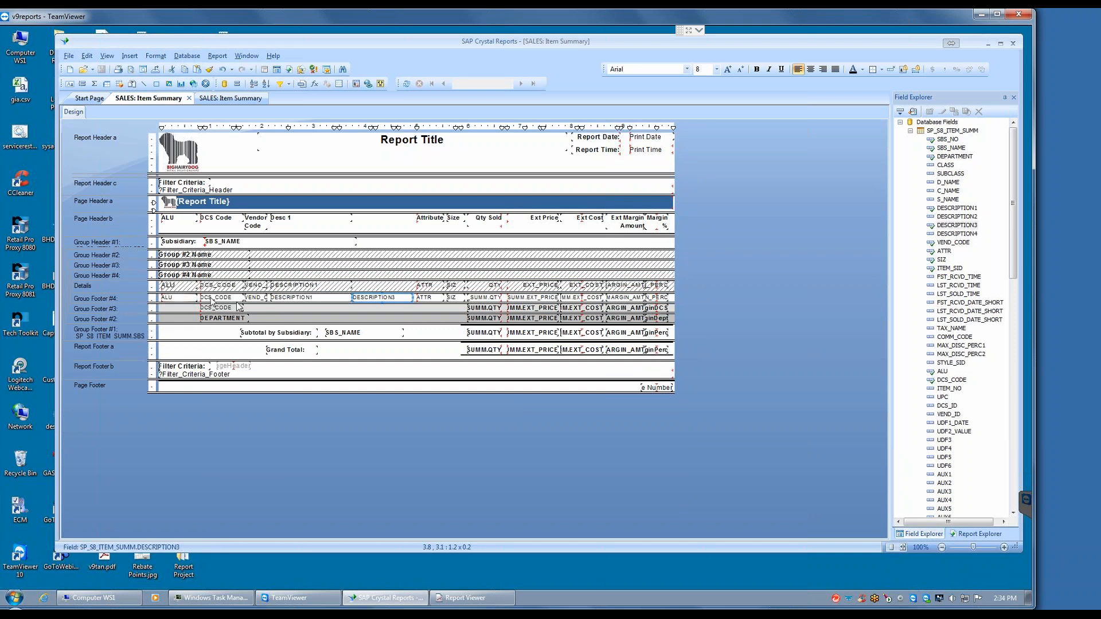
# Step: Hide the Group Footer #3 (DCS_CODE) and Group Footer #2 (DEPARTMENT) sections with drill-down allowed
pyautogui.rightClick(123, 310)
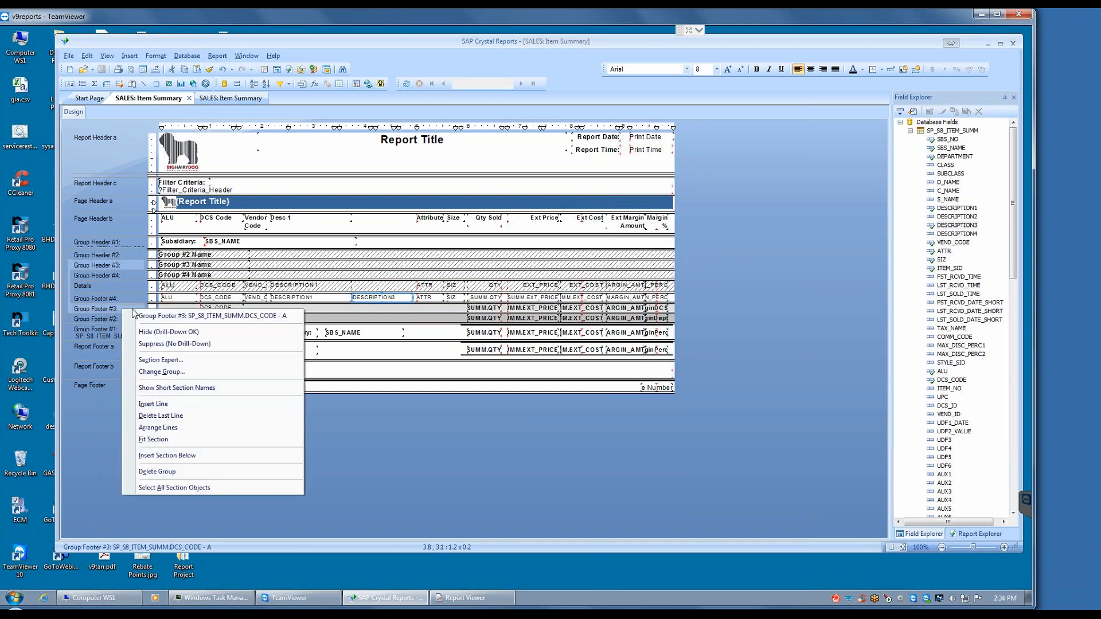
pyautogui.click(159, 333)
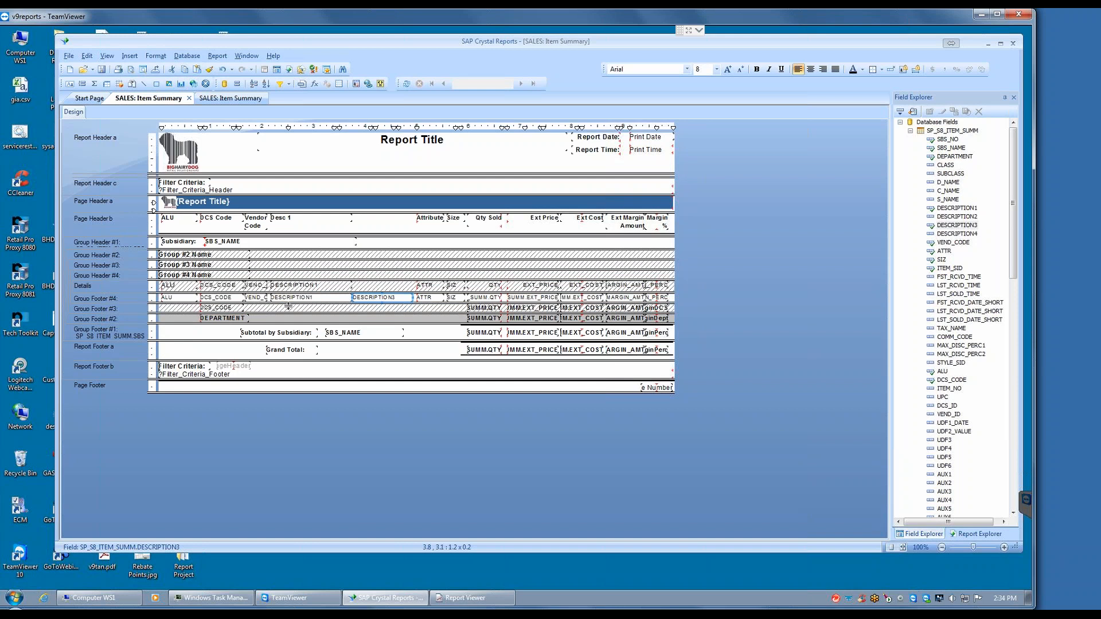
pyautogui.click(138, 301)
pyautogui.click(183, 323)
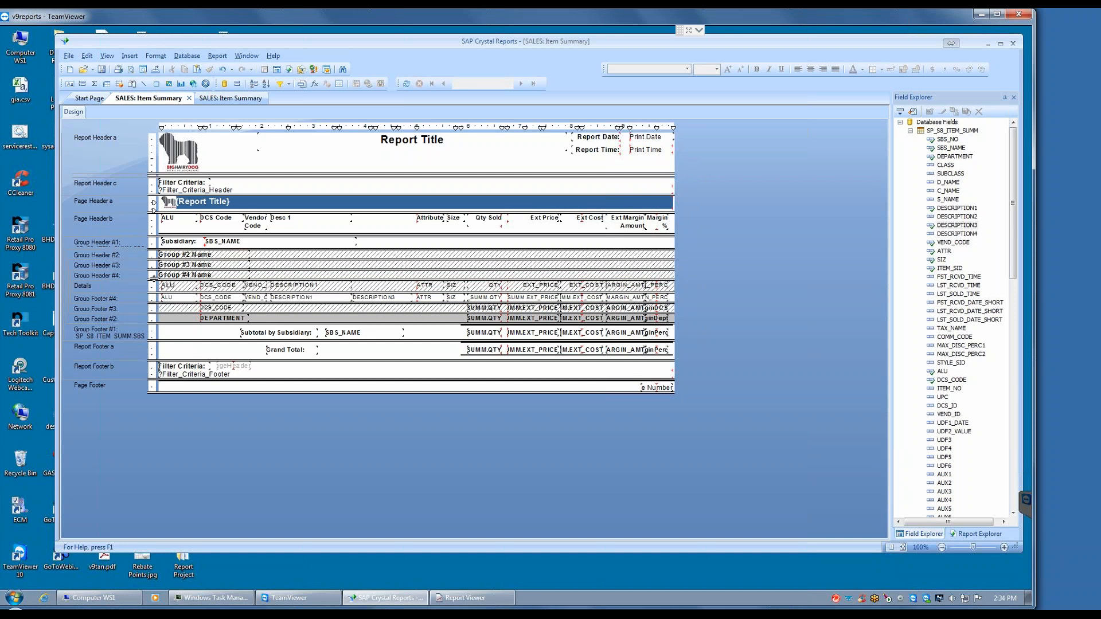
pyautogui.rightClick(126, 318)
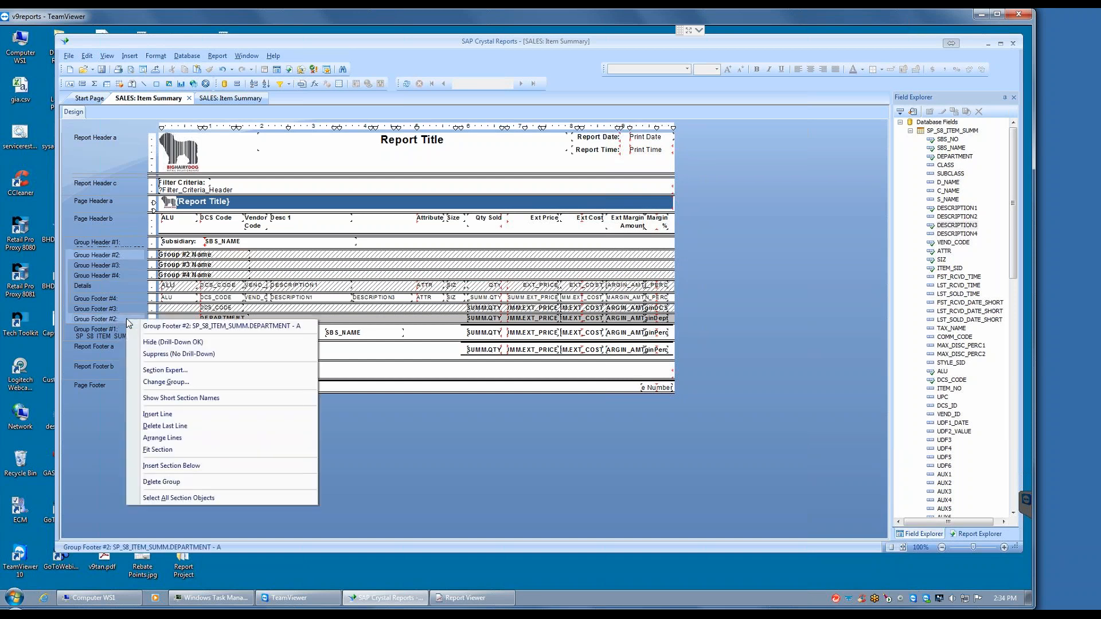
pyautogui.click(158, 341)
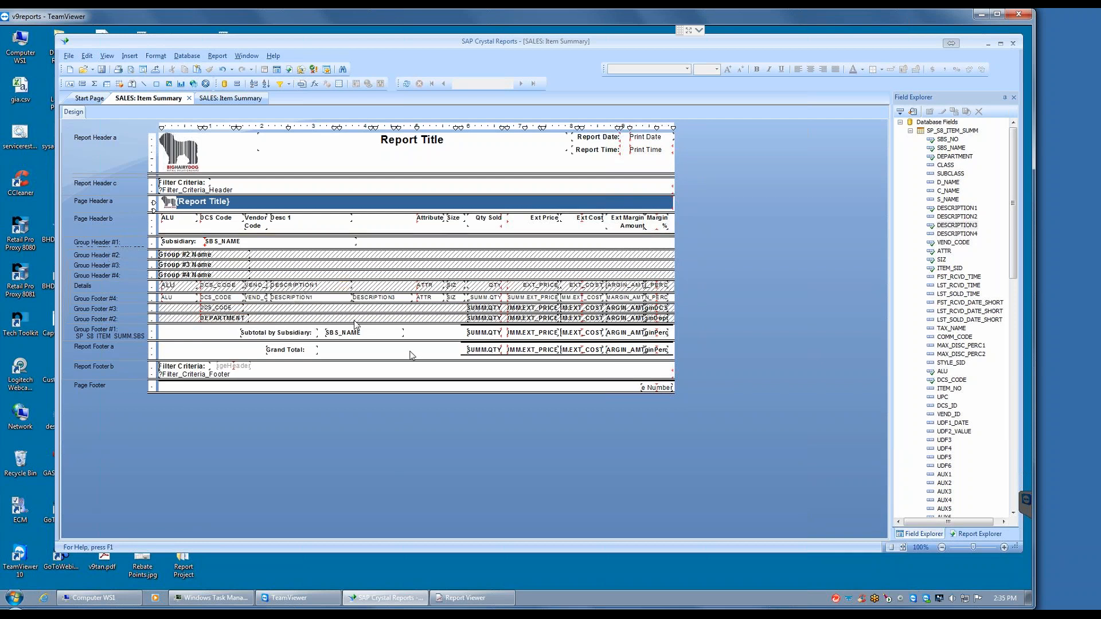
# Step: Hide the Group Footer #1 and Group Header #1 sections of the SBS_NO group with drill-down allowed
pyautogui.rightClick(127, 331)
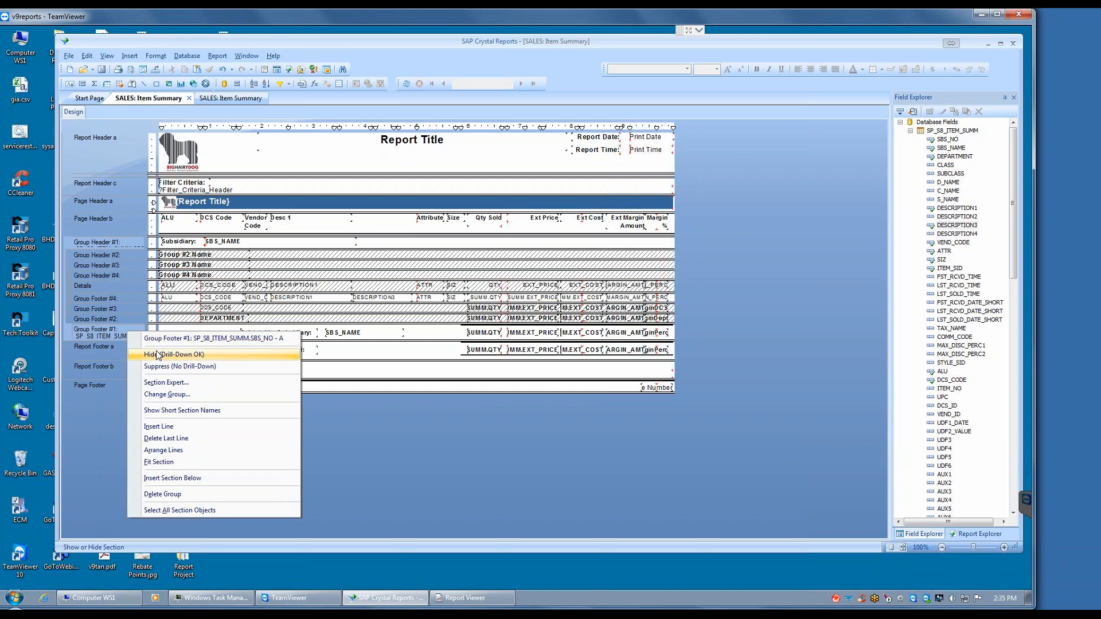
pyautogui.click(159, 358)
pyautogui.rightClick(129, 242)
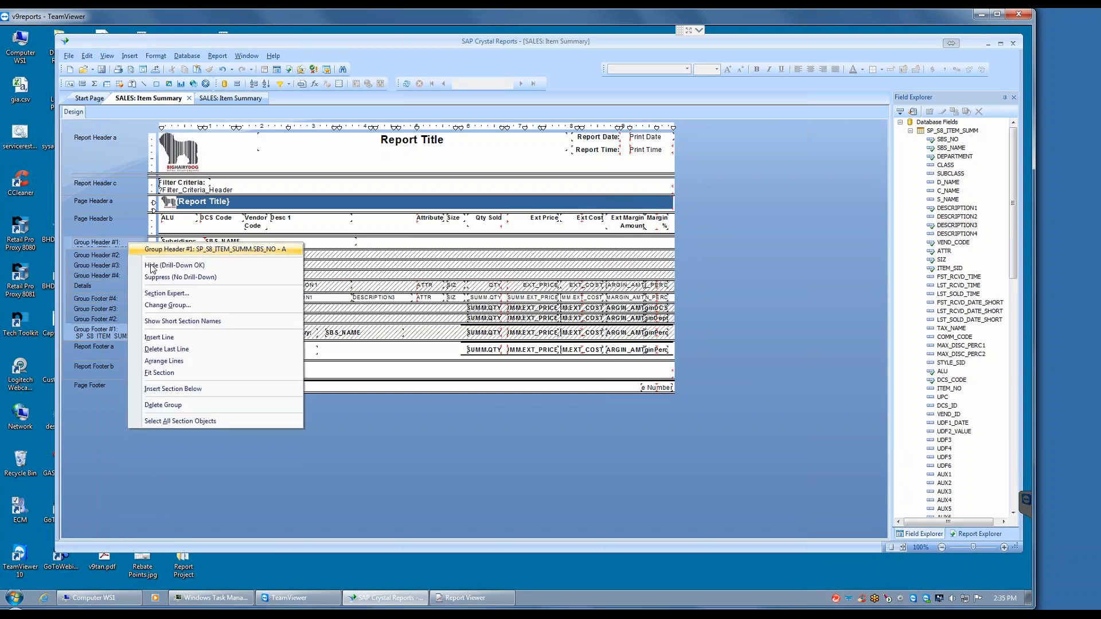
pyautogui.click(160, 267)
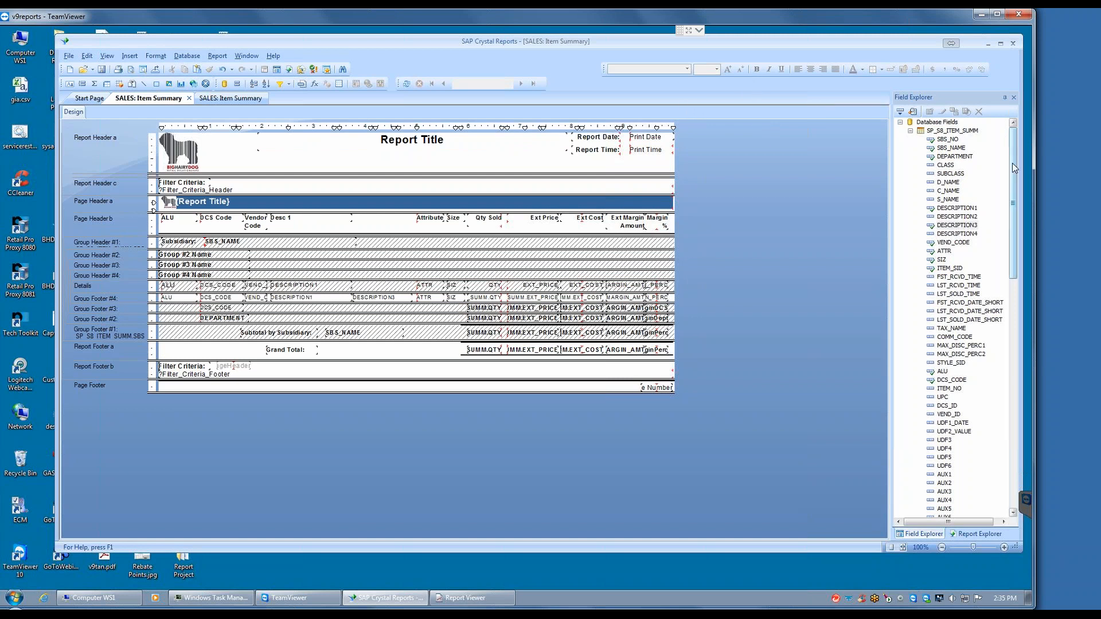
# Step: Reorder the report's parameters so V_CREATED_LONG_DATE_LRG follows v_EMPL_ID and V_INSTALLATION_NO comes directly before Filter_Criteria_Header
pyautogui.click(911, 132)
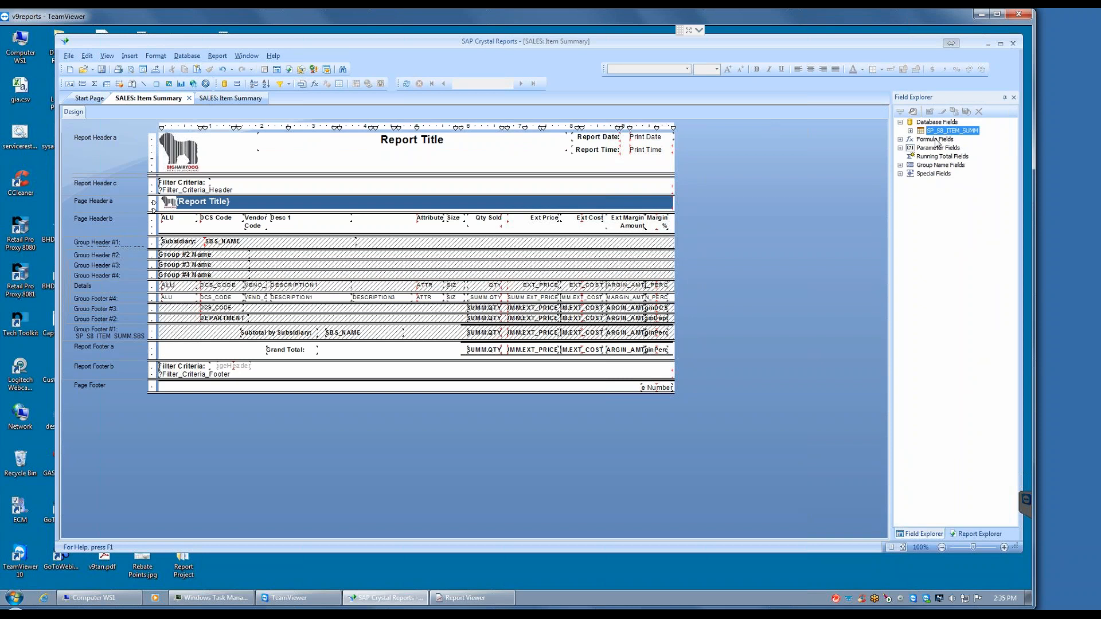
pyautogui.click(899, 148)
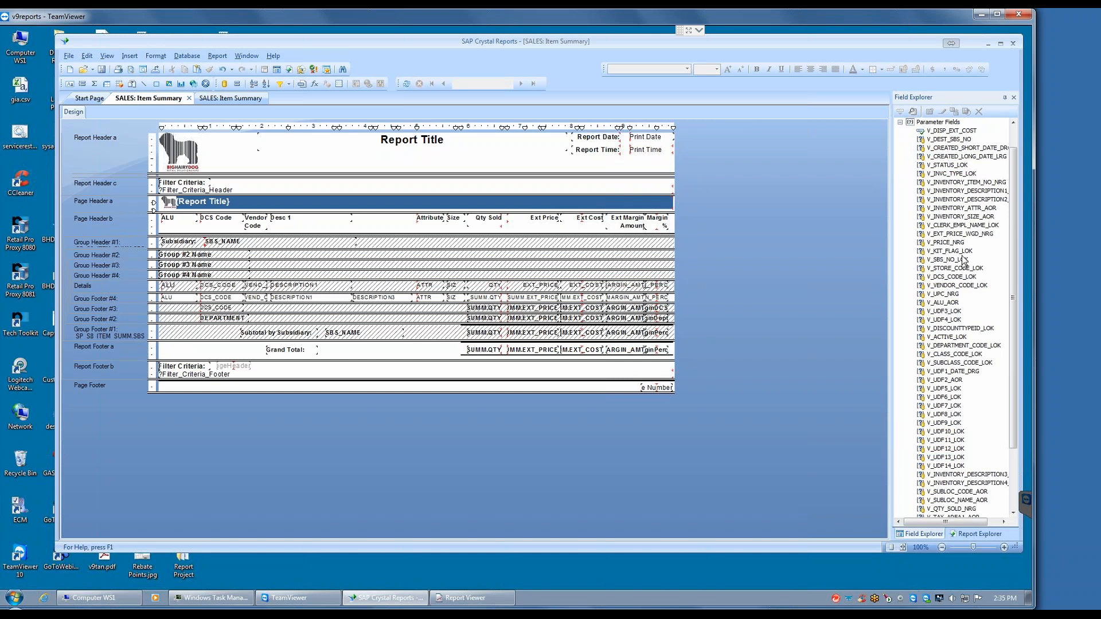
pyautogui.moveTo(1013, 254); pyautogui.dragTo(1016, 321)
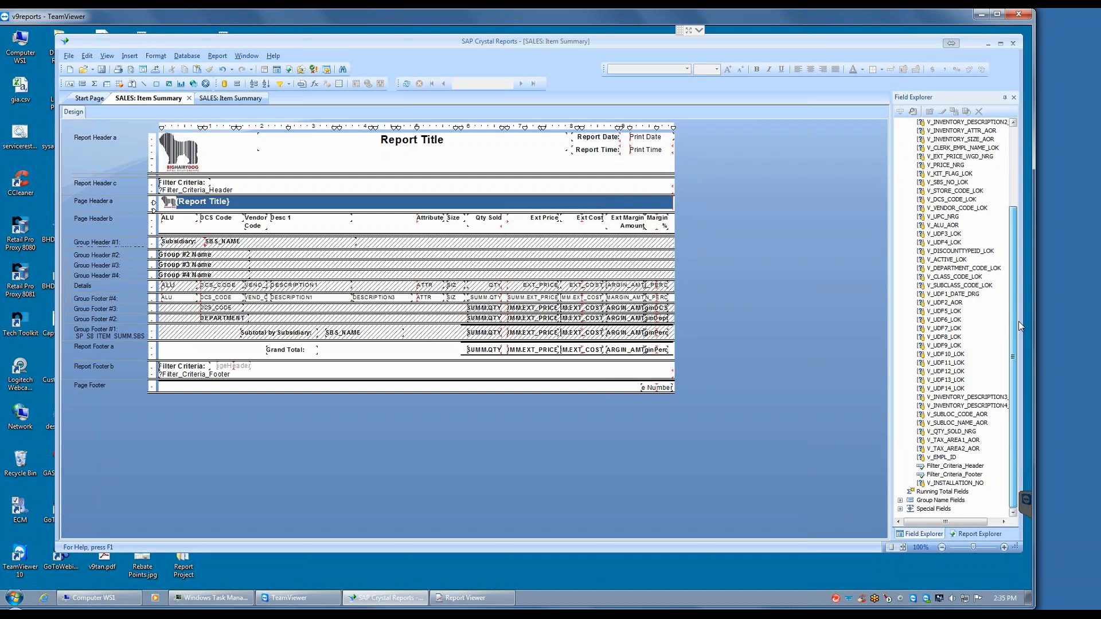
pyautogui.moveTo(1019, 310); pyautogui.dragTo(1023, 206)
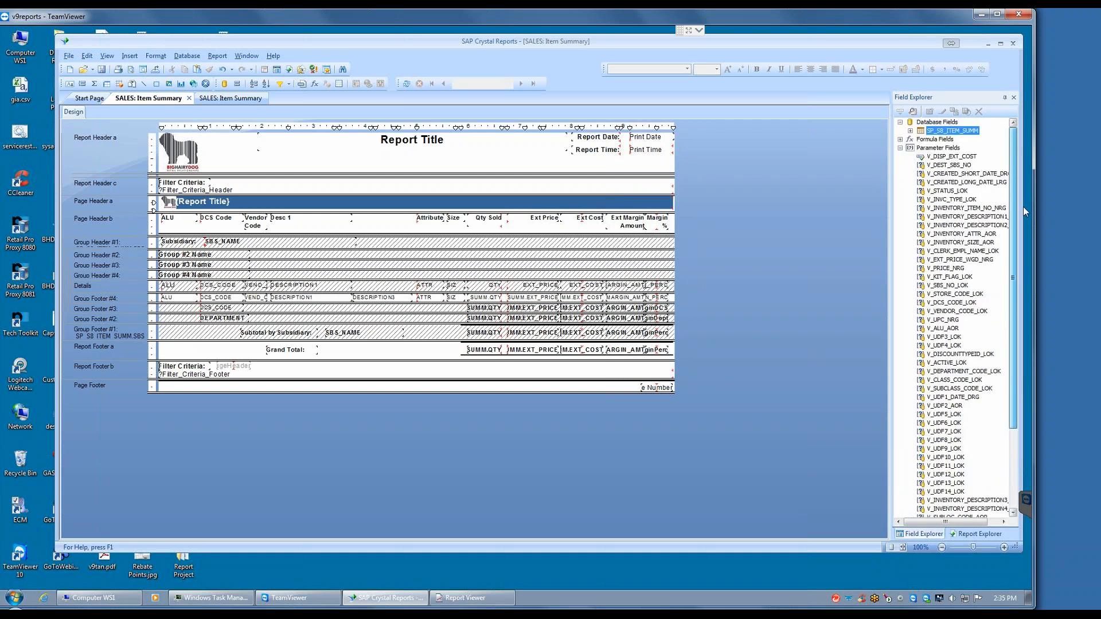
pyautogui.rightClick(946, 148)
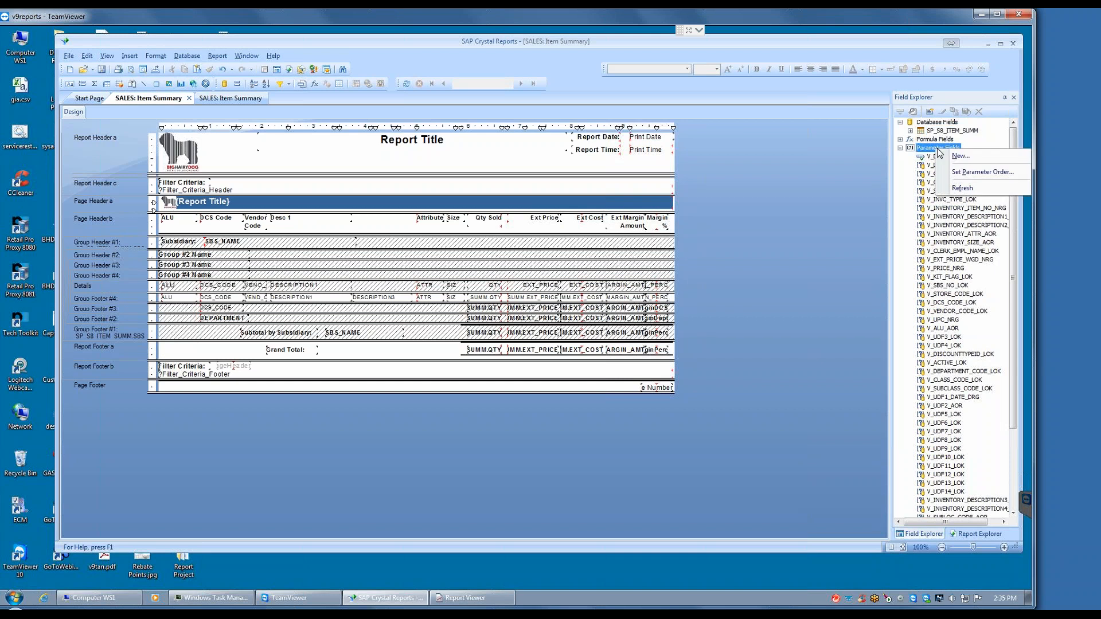
pyautogui.click(974, 172)
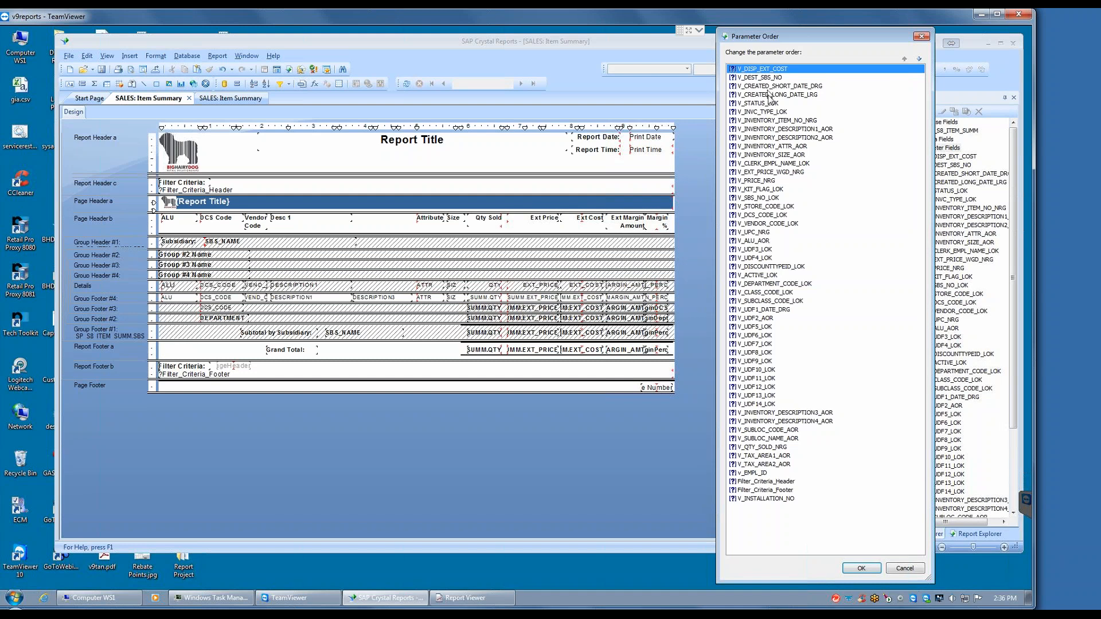
pyautogui.moveTo(768, 95); pyautogui.dragTo(778, 473)
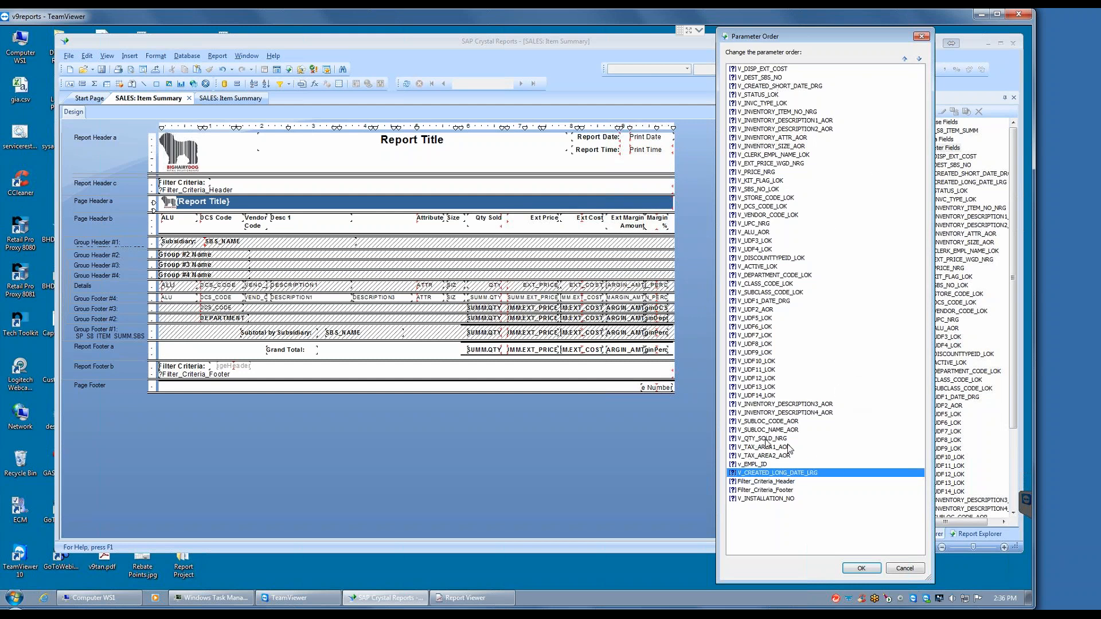
pyautogui.click(757, 490)
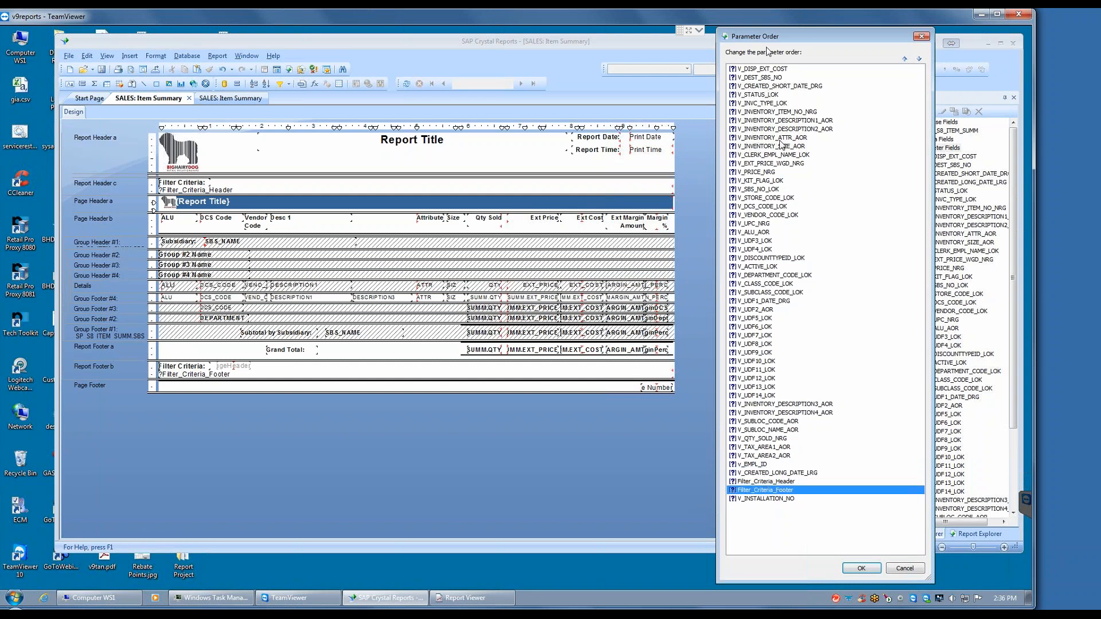
pyautogui.moveTo(762, 492)
pyautogui.mouseDown()
pyautogui.moveTo(763, 506)
pyautogui.moveTo(771, 497)
pyautogui.mouseUp()
pyautogui.click(763, 482)
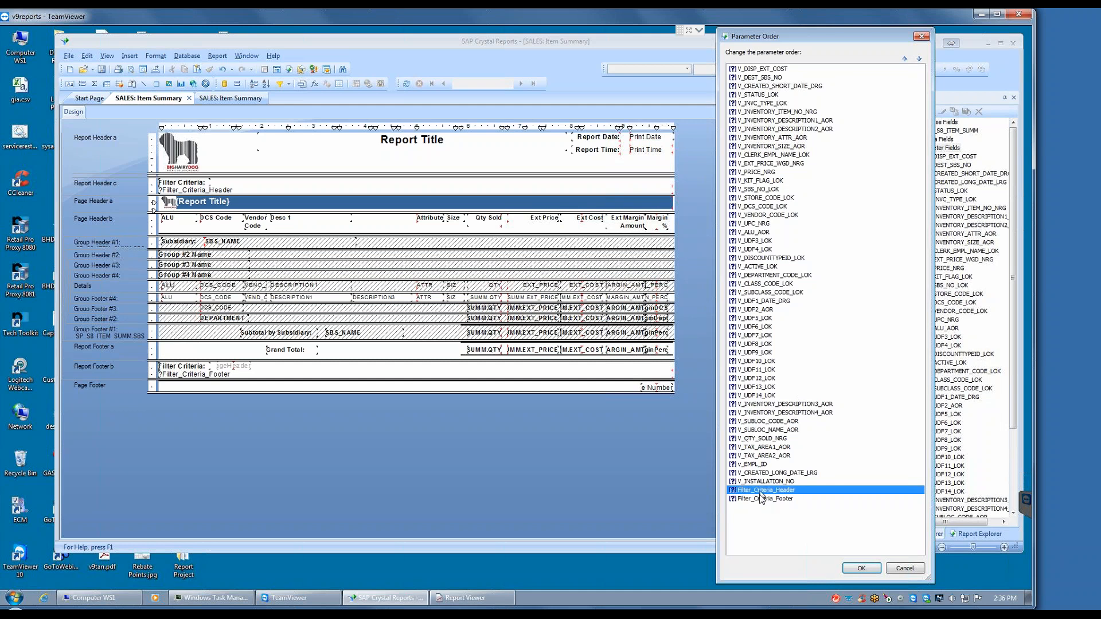
pyautogui.click(861, 568)
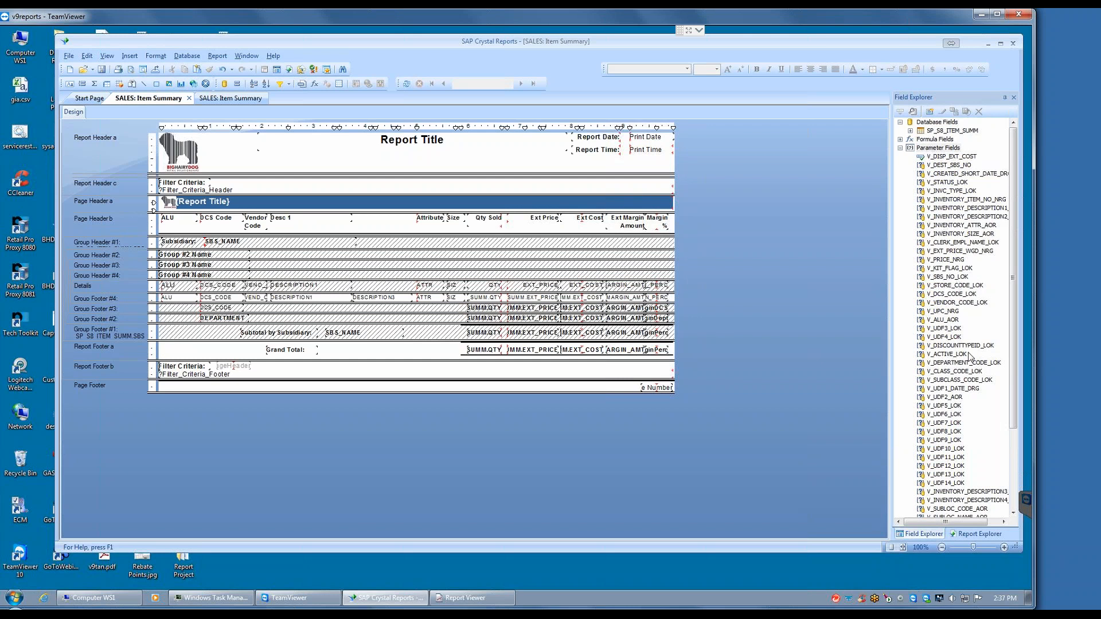
# Step: Check the order of the report's parameters again
pyautogui.rightClick(932, 149)
pyautogui.click(966, 172)
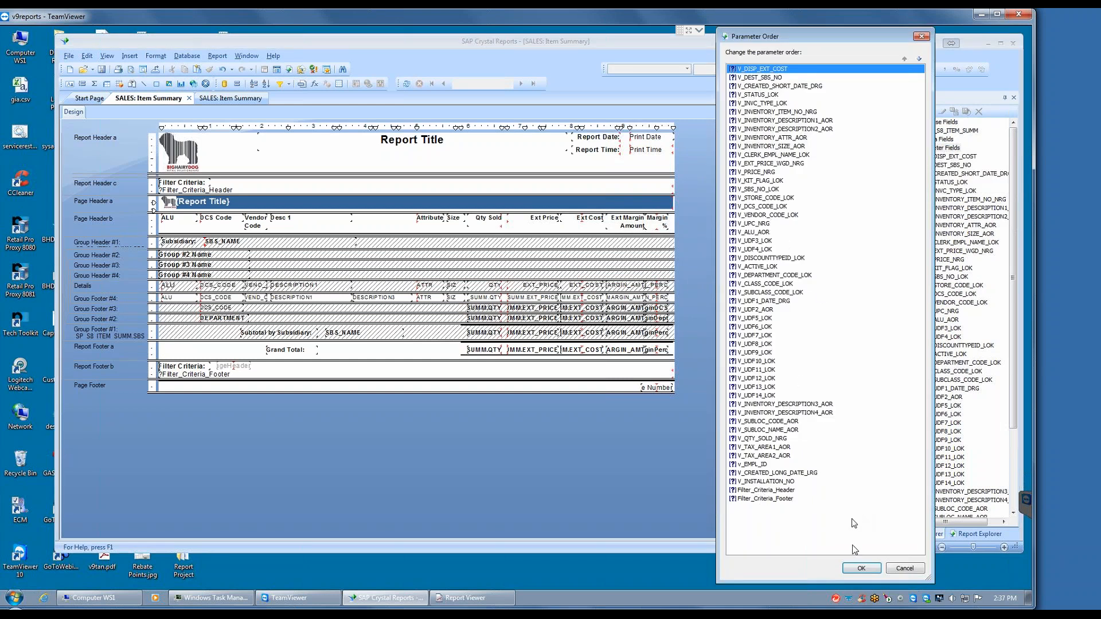
pyautogui.click(869, 570)
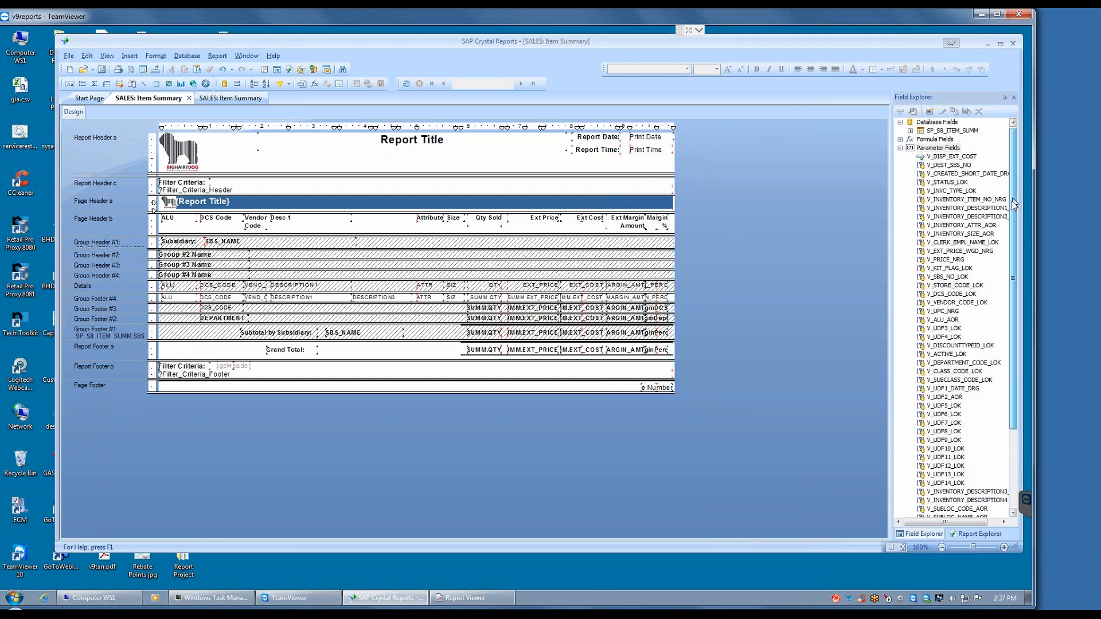
# Step: Collapse the parameter fields and list the report's formula fields
pyautogui.click(900, 148)
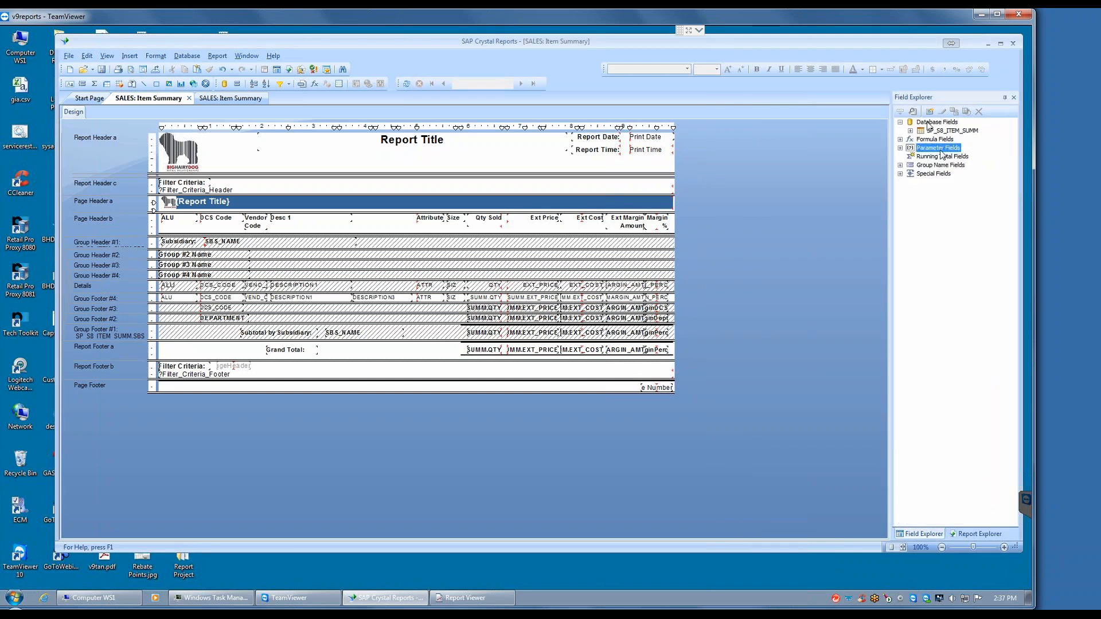
pyautogui.click(900, 140)
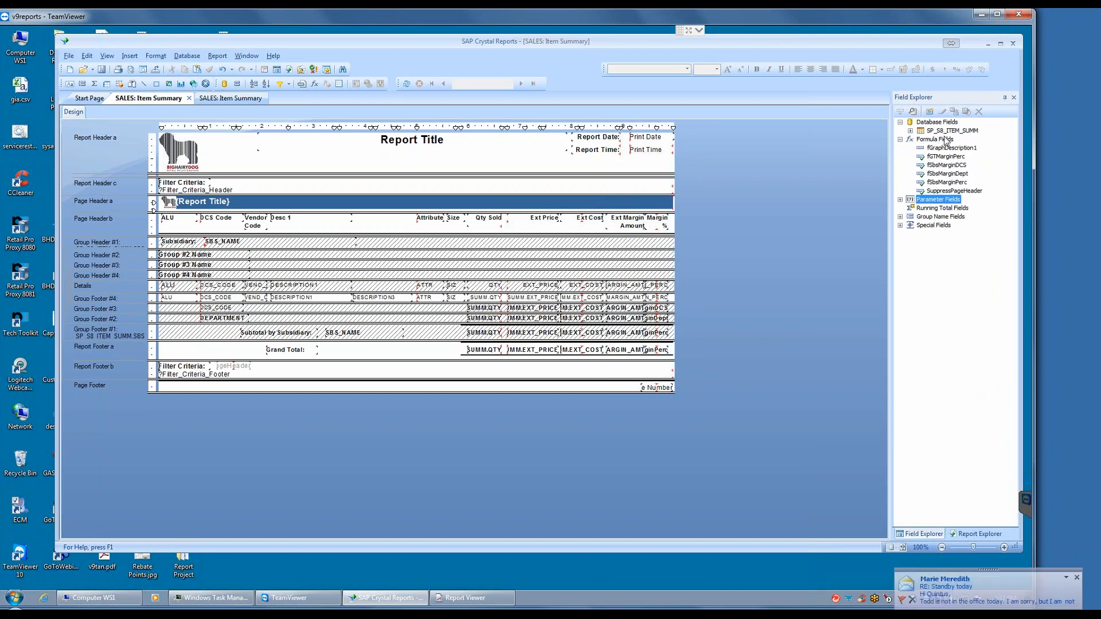
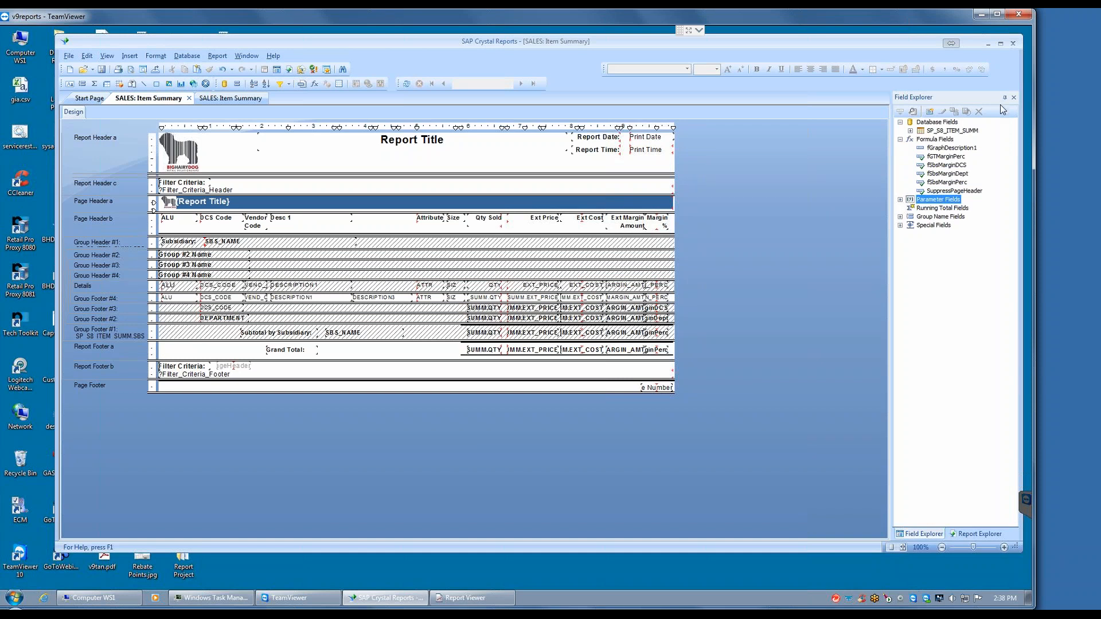
# Step: Look through the database fields of the SP_S8_ITEM_SUMM procedure and collapse the list again
pyautogui.click(910, 131)
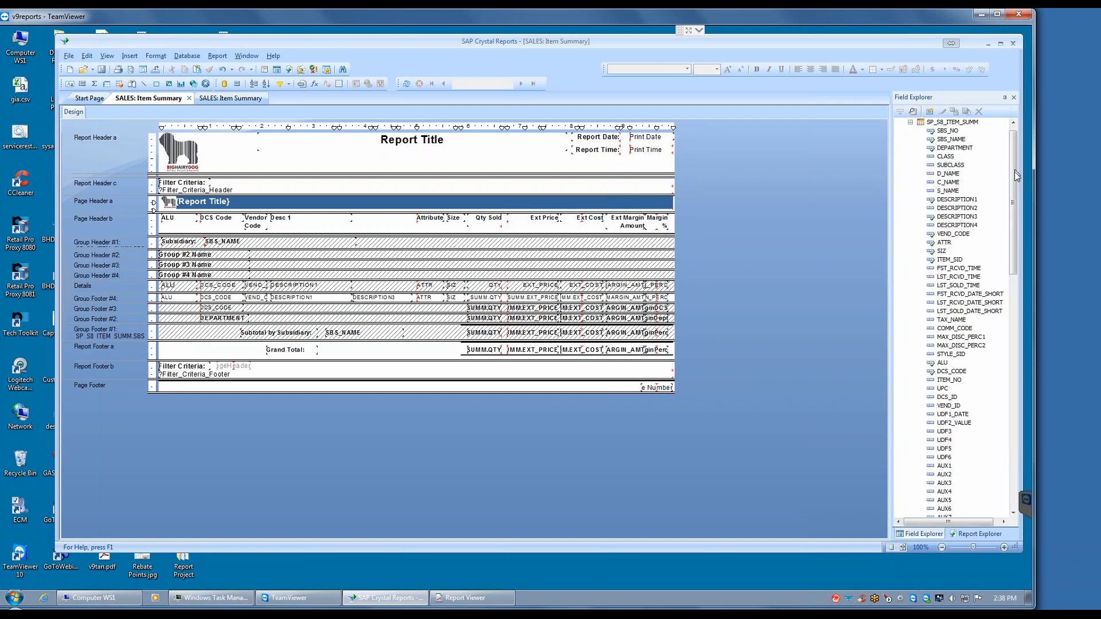
pyautogui.moveTo(1014, 169)
pyautogui.mouseDown()
pyautogui.moveTo(1000, 421)
pyautogui.moveTo(1023, 164)
pyautogui.moveTo(1010, 299)
pyautogui.moveTo(1019, 384)
pyautogui.moveTo(1012, 156)
pyautogui.mouseUp()
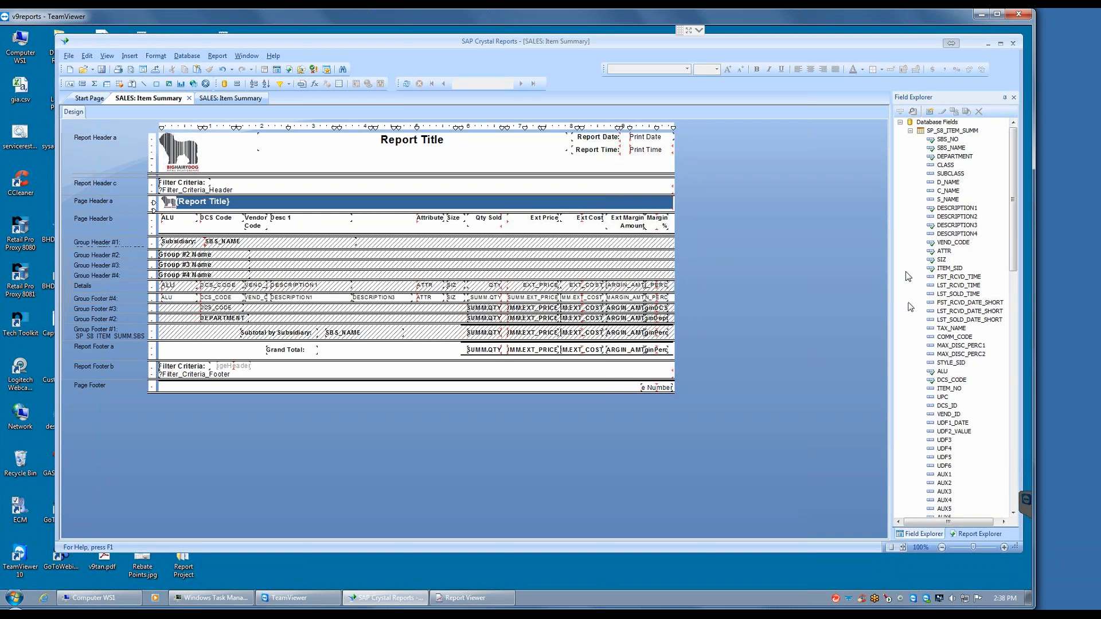
pyautogui.moveTo(1011, 215); pyautogui.dragTo(1008, 174)
pyautogui.click(910, 132)
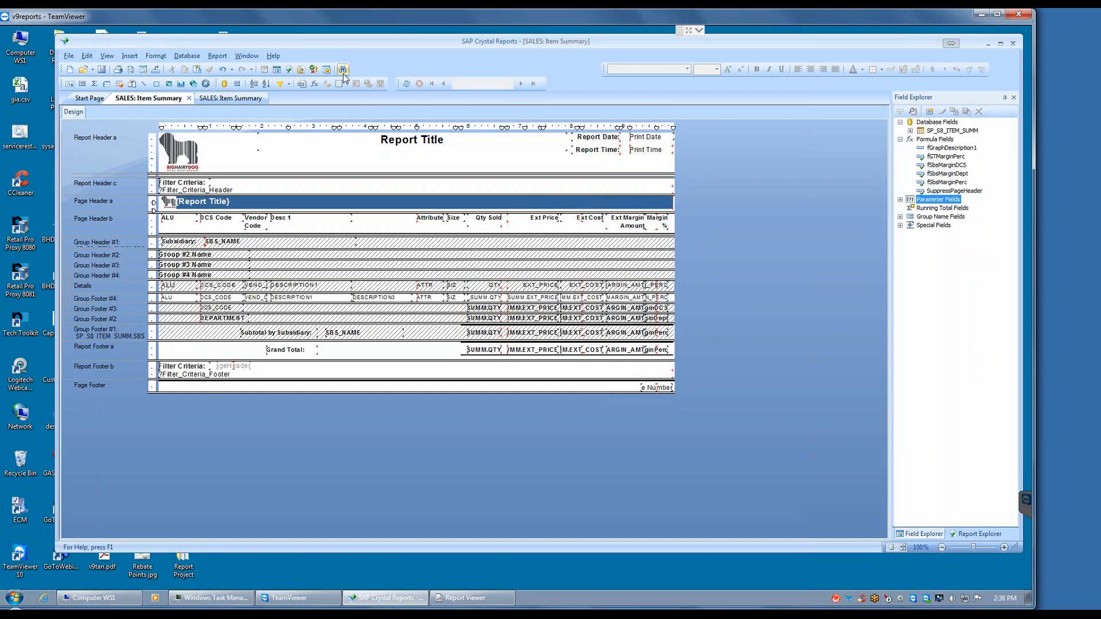
# Step: Examine the SP_S8_ITEM_SUMM properties in Set Datasource Location, including the package that owns the stored procedure
pyautogui.click(186, 57)
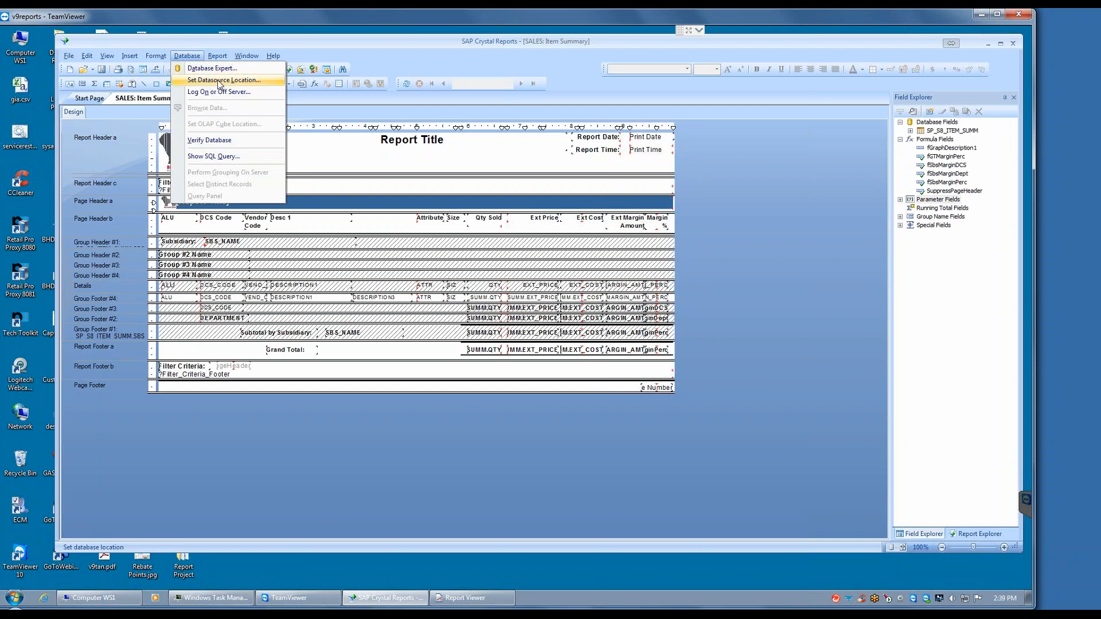
pyautogui.click(220, 84)
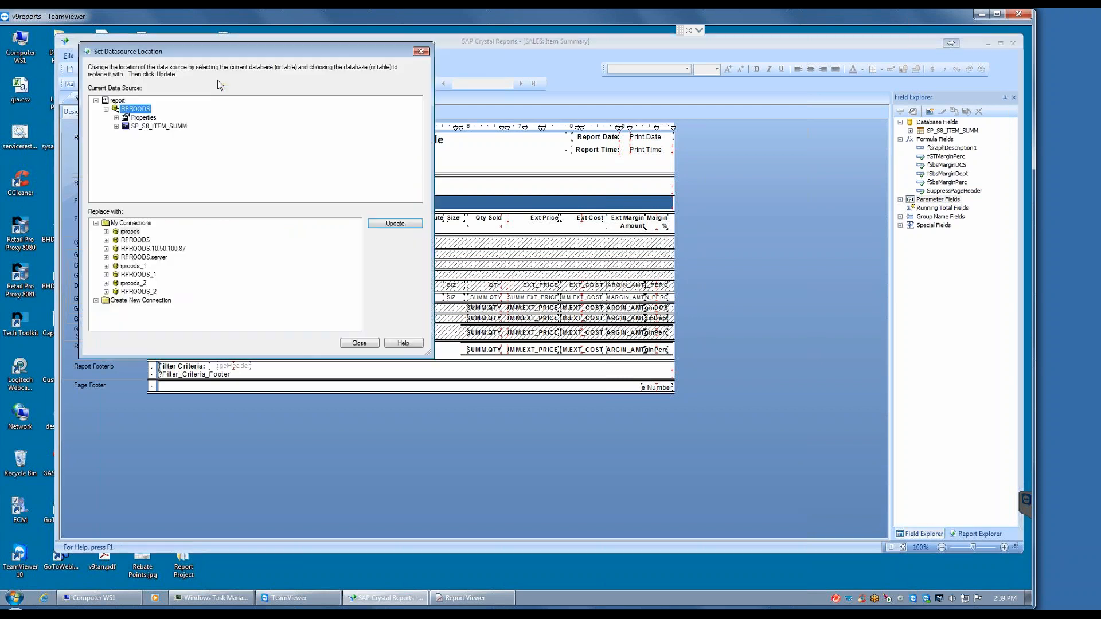
pyautogui.click(150, 128)
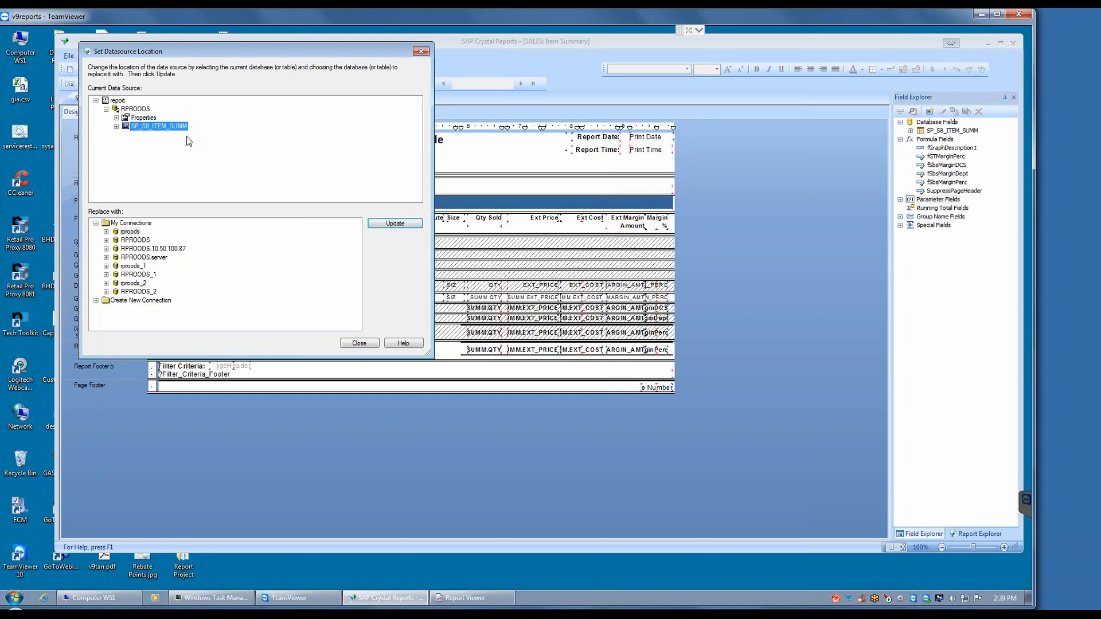
pyautogui.click(116, 126)
pyautogui.click(126, 136)
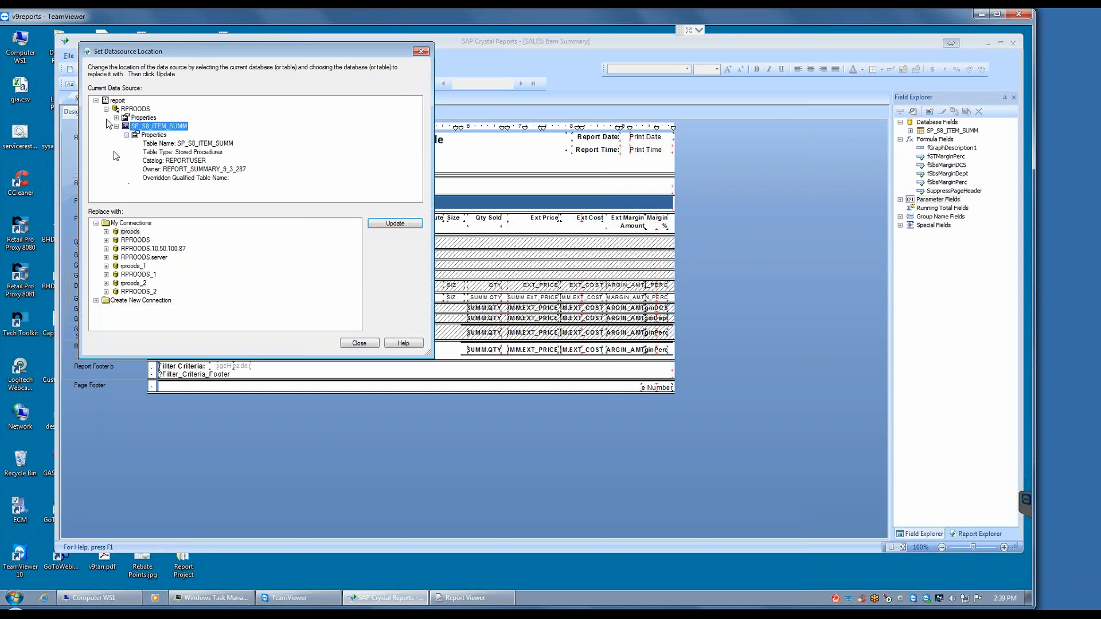
pyautogui.click(173, 170)
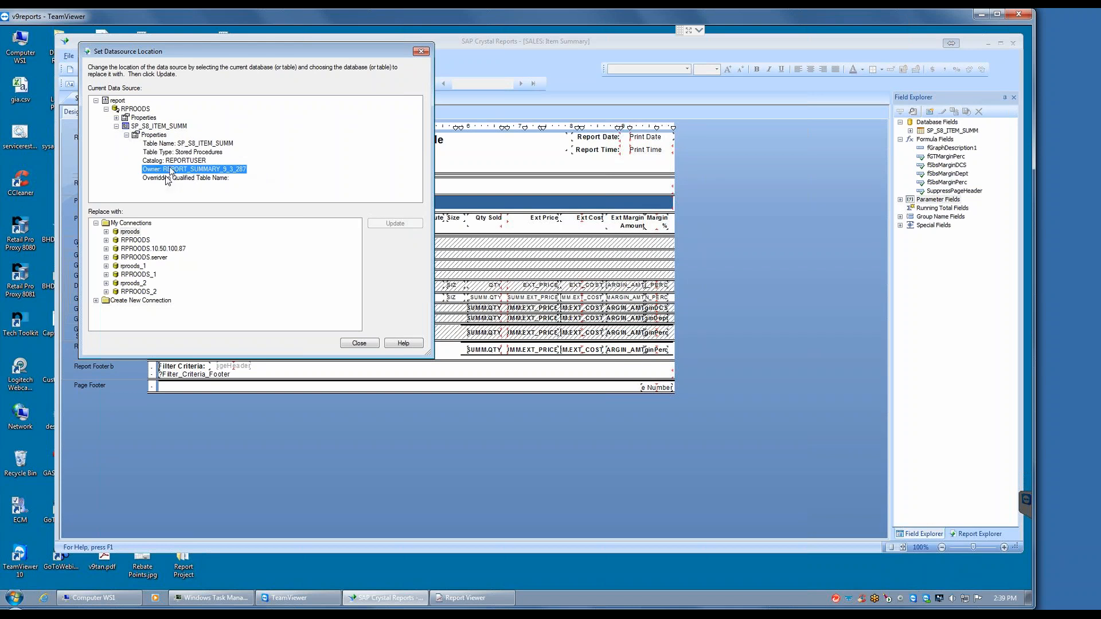
# Step: Connect to the rproods data source among the replacement connections by entering the database password
pyautogui.click(131, 233)
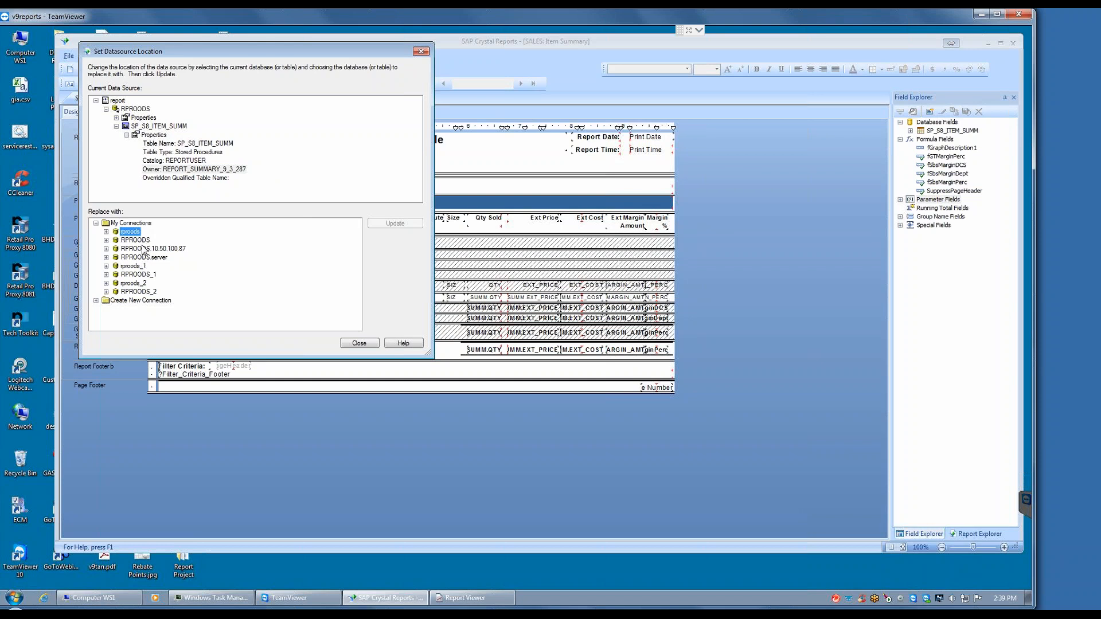
pyautogui.click(106, 233)
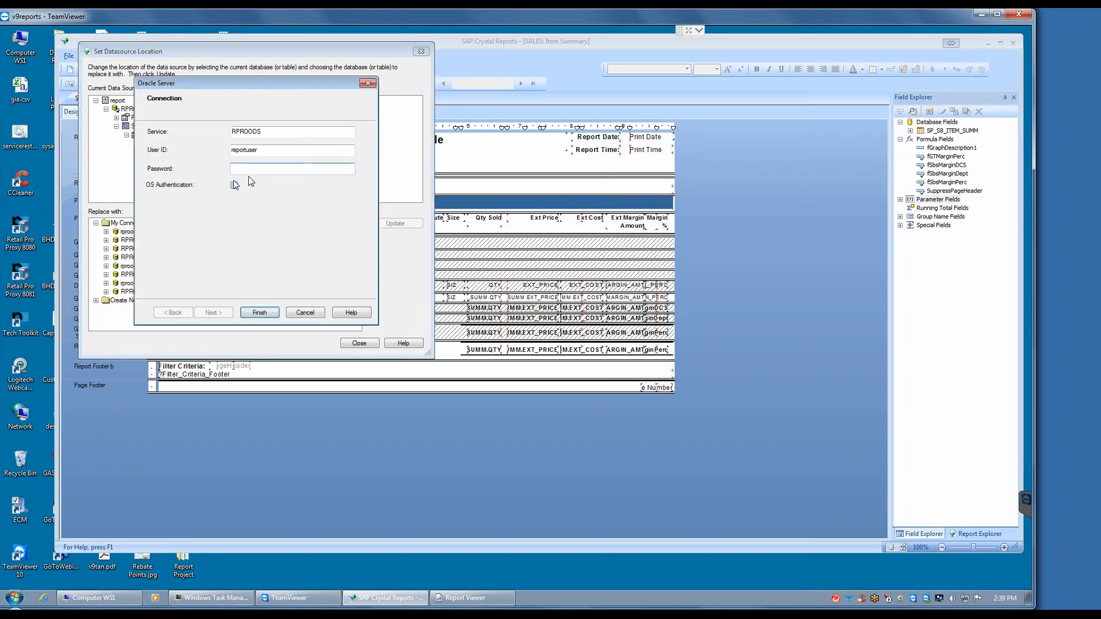
pyautogui.write('••••••')
pyautogui.press('Return')
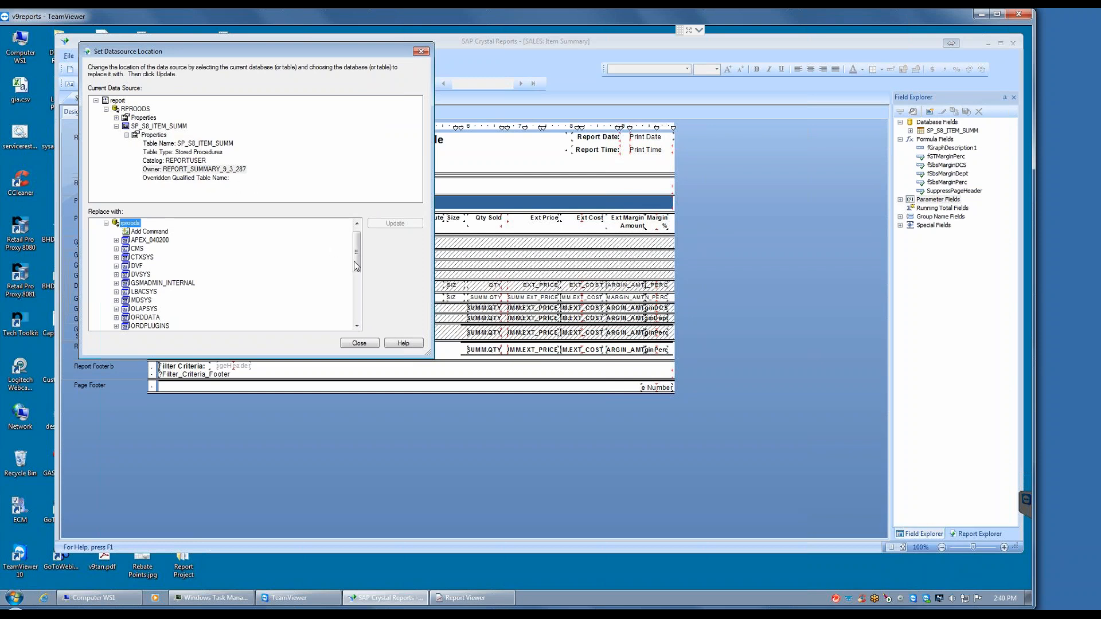
# Step: Find the REPORT_SUMMARY_9_3_287 package under the REPORTUSER schema of rproods and list its stored procedures
pyautogui.moveTo(358, 258); pyautogui.dragTo(357, 277)
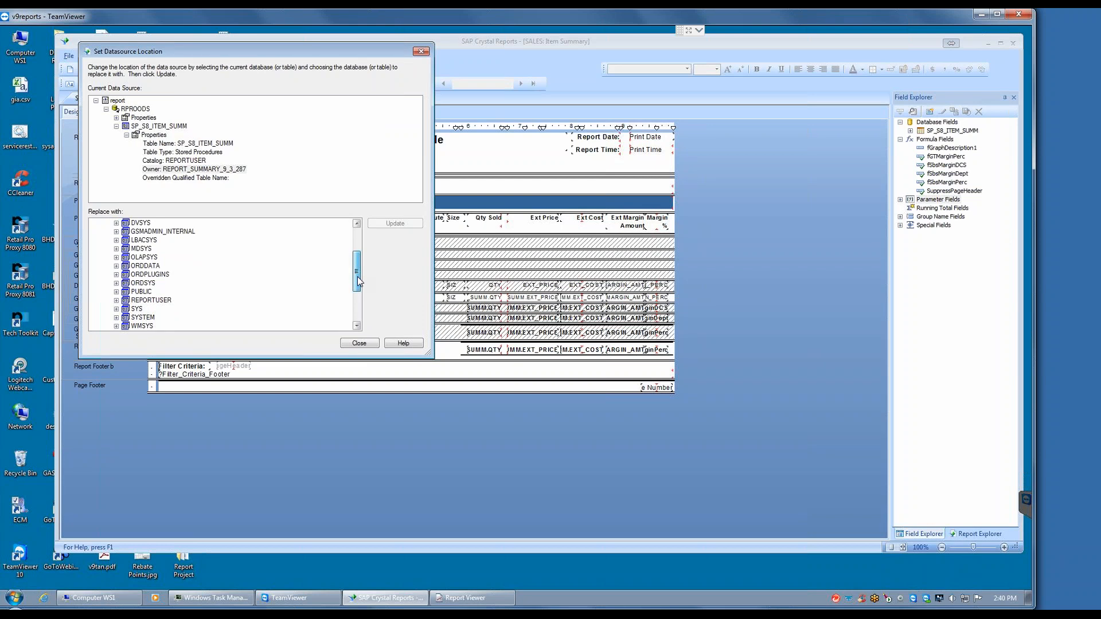
pyautogui.moveTo(357, 276); pyautogui.dragTo(357, 289)
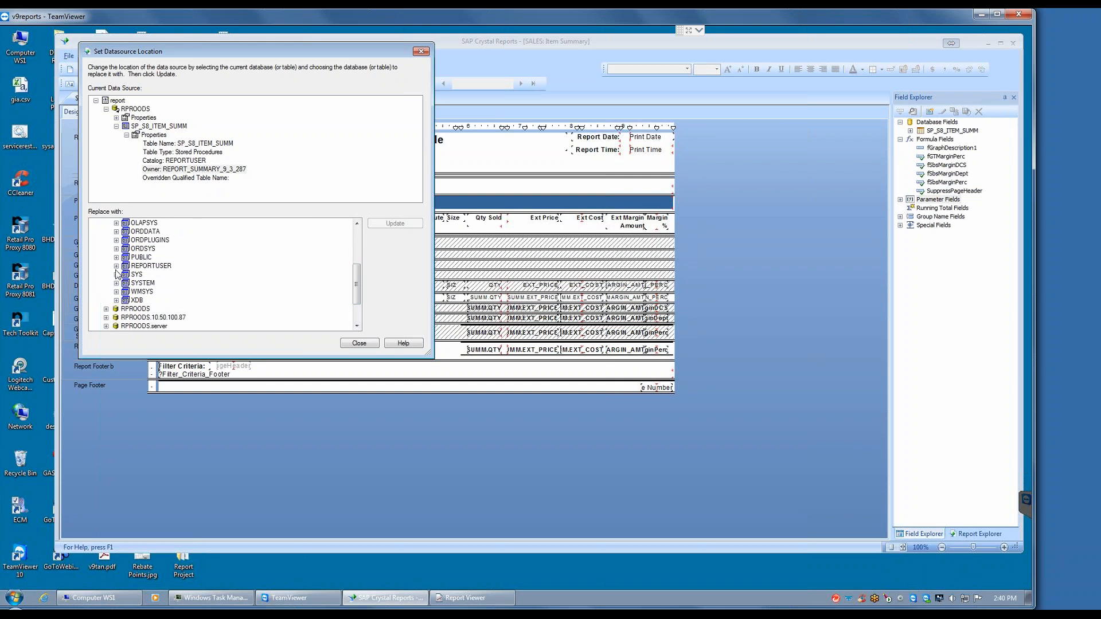
pyautogui.moveTo(357, 279)
pyautogui.mouseDown()
pyautogui.moveTo(360, 240)
pyautogui.moveTo(356, 261)
pyautogui.mouseUp()
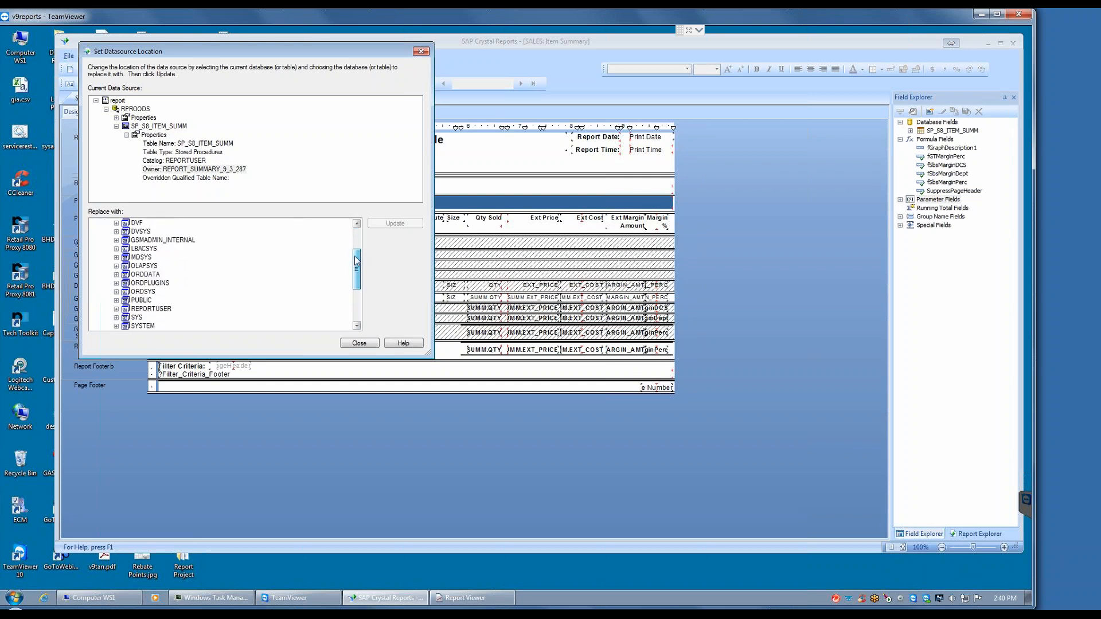
pyautogui.click(116, 309)
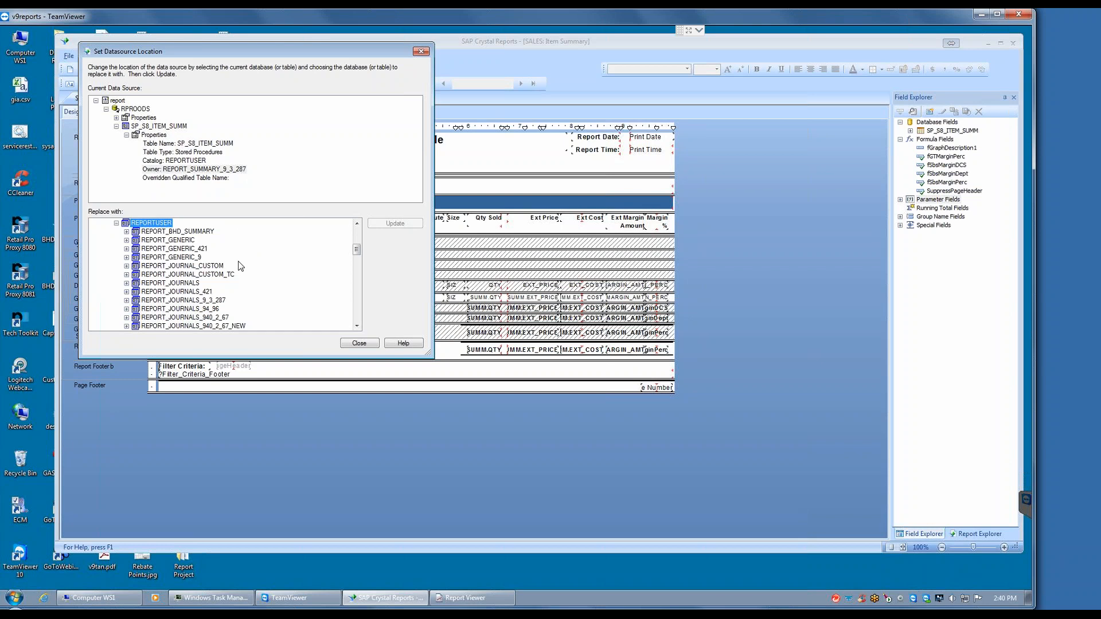
pyautogui.click(357, 327)
pyautogui.click(357, 327)
pyautogui.click(357, 327)
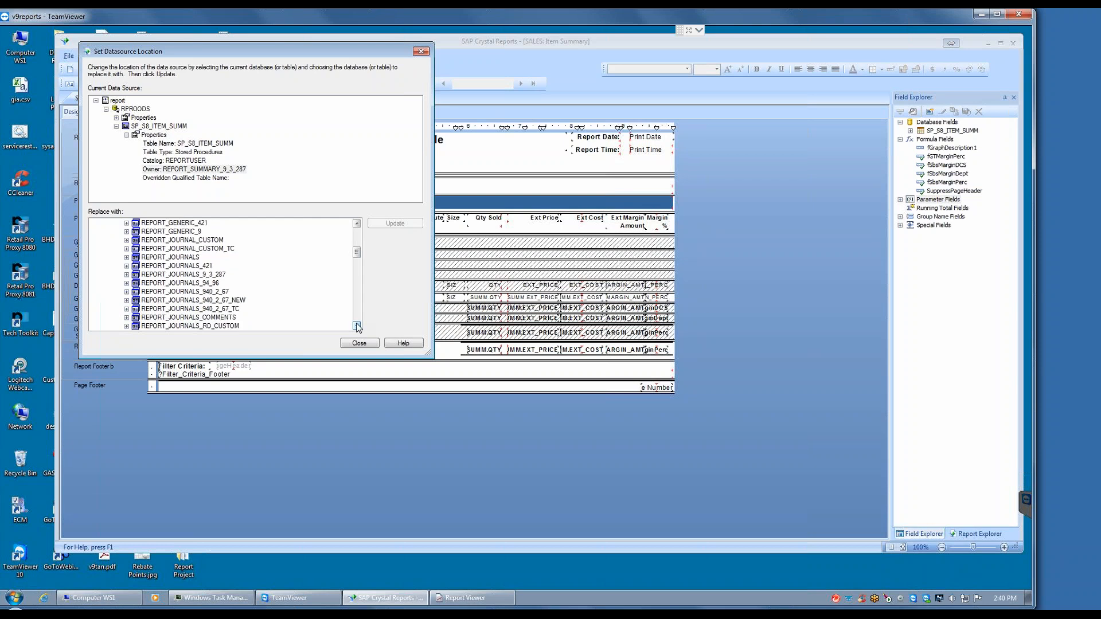
pyautogui.tripleClick(356, 326)
pyautogui.tripleClick(357, 327)
pyautogui.tripleClick(357, 327)
pyautogui.doubleClick(357, 327)
pyautogui.doubleClick(357, 327)
pyautogui.click(356, 326)
pyautogui.tripleClick(357, 326)
pyautogui.doubleClick(356, 326)
pyautogui.doubleClick(356, 327)
pyautogui.click(356, 327)
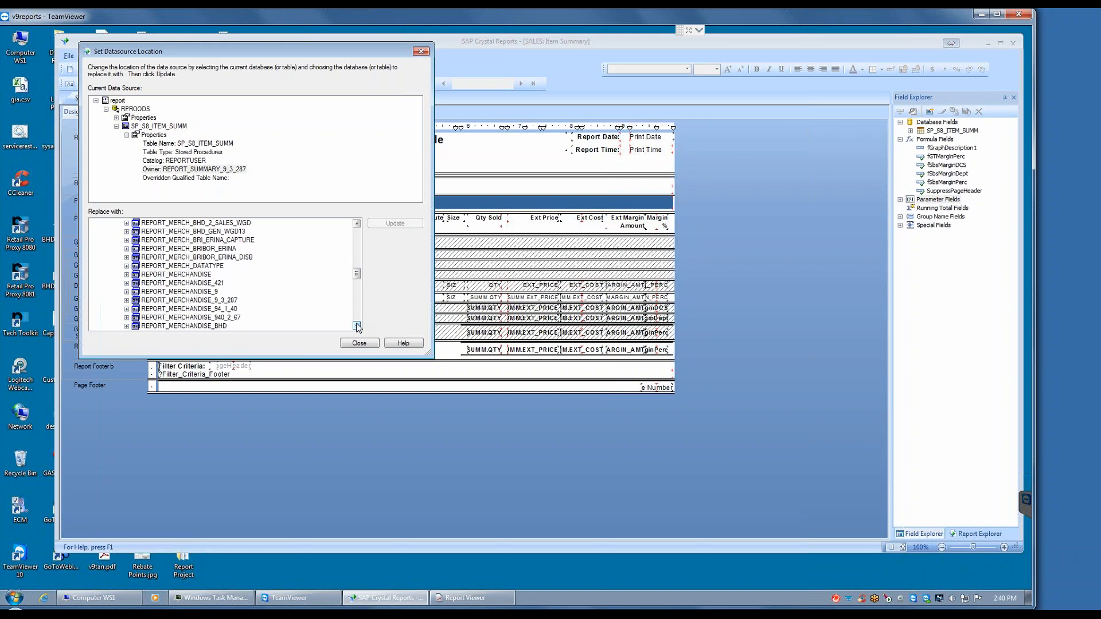
pyautogui.doubleClick(356, 326)
pyautogui.click(357, 326)
pyautogui.doubleClick(357, 326)
pyautogui.doubleClick(357, 327)
pyautogui.doubleClick(357, 327)
pyautogui.tripleClick(357, 326)
pyautogui.doubleClick(357, 327)
pyautogui.doubleClick(357, 327)
pyautogui.doubleClick(357, 327)
pyautogui.doubleClick(357, 327)
pyautogui.doubleClick(357, 327)
pyautogui.doubleClick(357, 326)
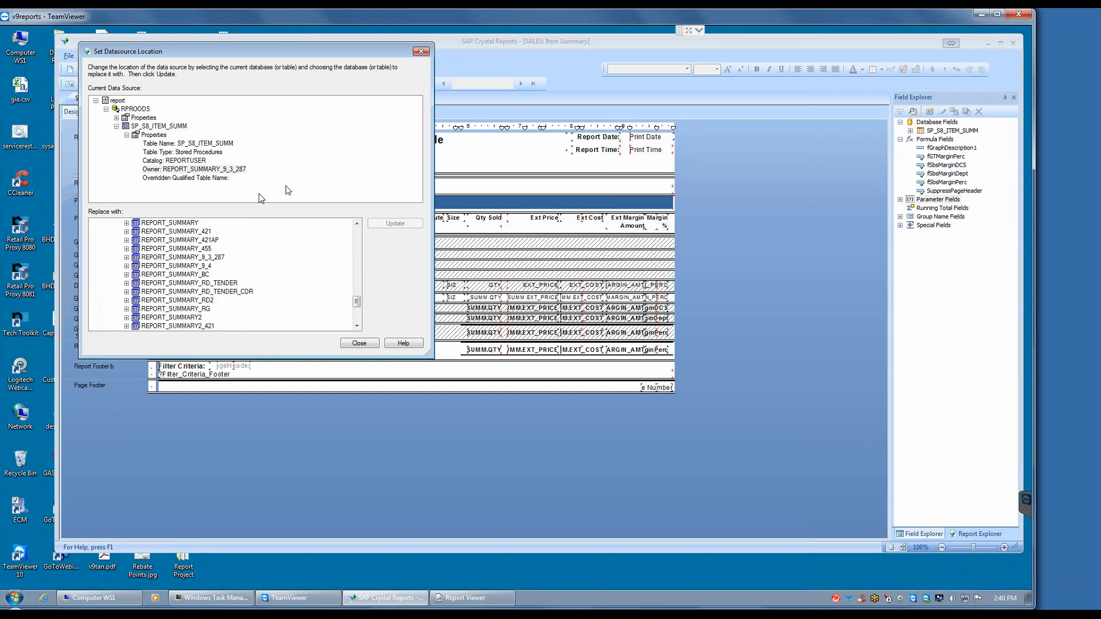
pyautogui.click(126, 257)
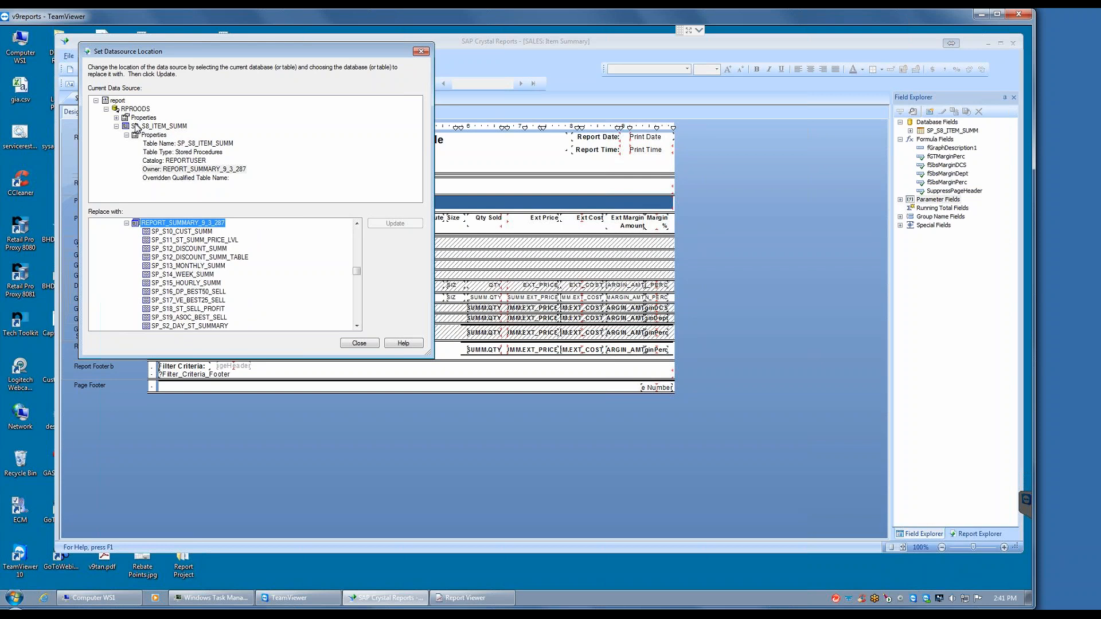
# Step: Locate SP_S8_ITEM_SUMM in the package, compare it with the current source's owner, and close the datasource settings without updating
pyautogui.click(357, 325)
pyautogui.click(356, 326)
pyautogui.click(357, 325)
pyautogui.click(356, 326)
pyautogui.click(357, 325)
pyautogui.click(356, 325)
pyautogui.click(356, 326)
pyautogui.click(357, 325)
pyautogui.click(357, 326)
pyautogui.click(356, 326)
pyautogui.click(357, 326)
pyautogui.click(356, 326)
pyautogui.click(357, 326)
pyautogui.click(357, 326)
pyautogui.click(357, 325)
pyautogui.click(357, 326)
pyautogui.click(356, 326)
pyautogui.click(357, 325)
pyautogui.click(356, 325)
pyautogui.click(357, 325)
pyautogui.click(356, 325)
pyautogui.click(357, 325)
pyautogui.click(356, 326)
pyautogui.click(357, 326)
pyautogui.click(356, 325)
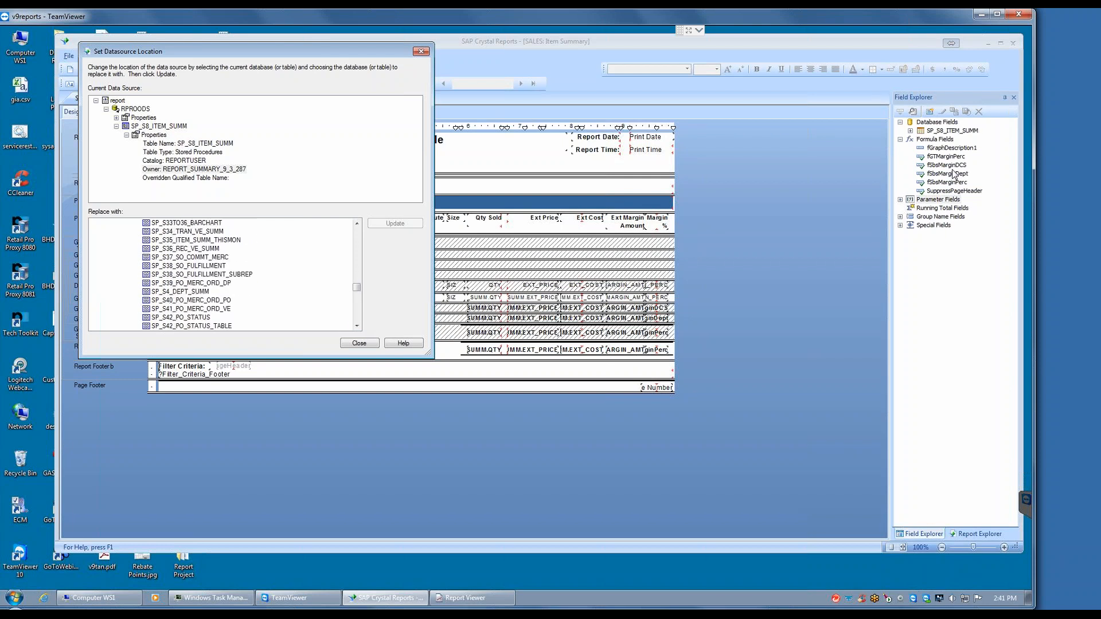
pyautogui.click(357, 326)
pyautogui.click(357, 325)
pyautogui.click(356, 326)
pyautogui.click(357, 326)
pyautogui.click(358, 328)
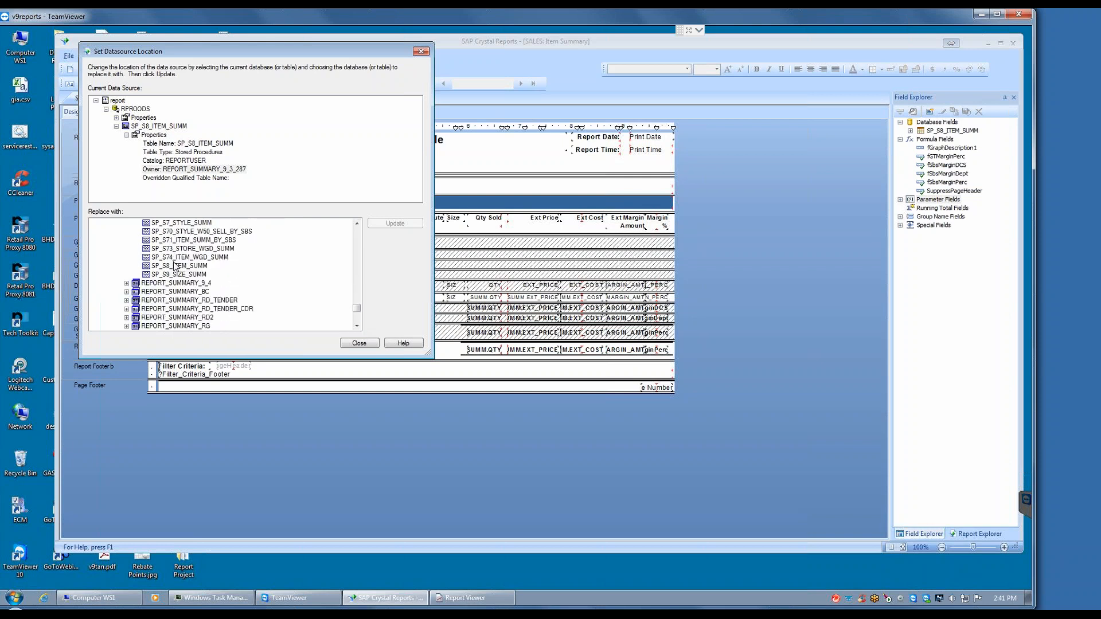
pyautogui.click(167, 265)
pyautogui.click(209, 171)
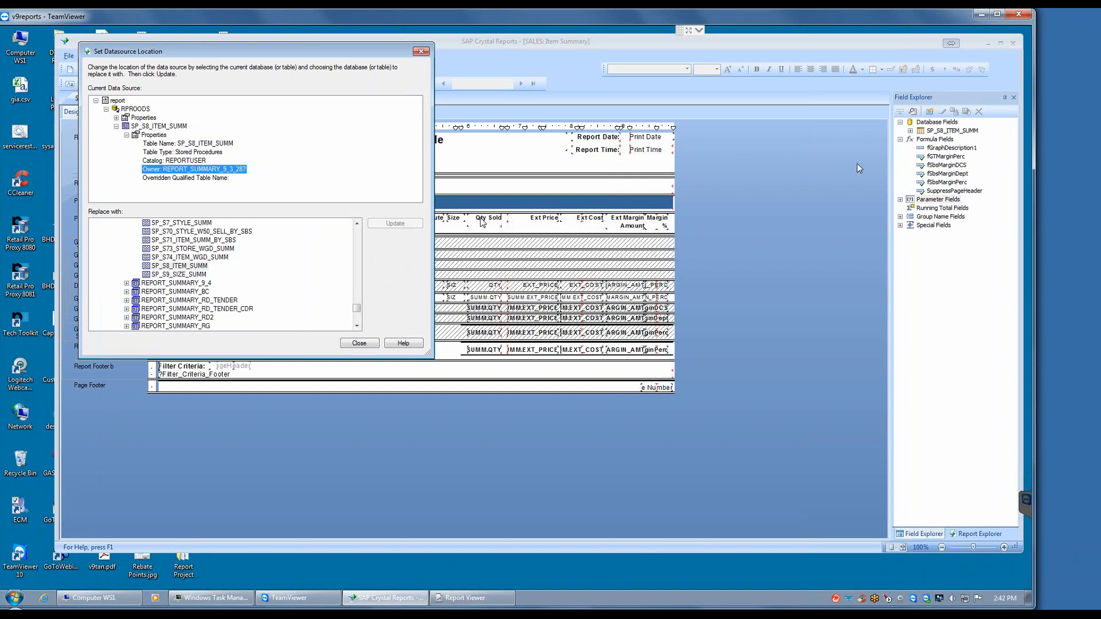
pyautogui.click(360, 343)
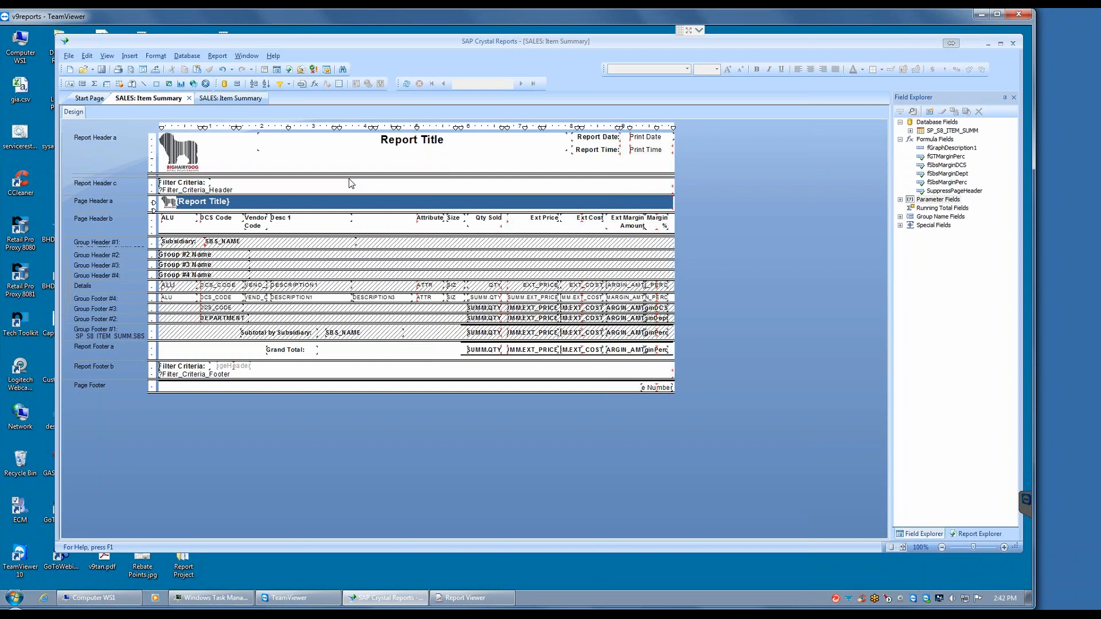
# Step: Slightly reduce the height of the Report Header a section and list the SP_S8_ITEM_SUMM database fields again
pyautogui.moveTo(347, 177); pyautogui.dragTo(346, 174)
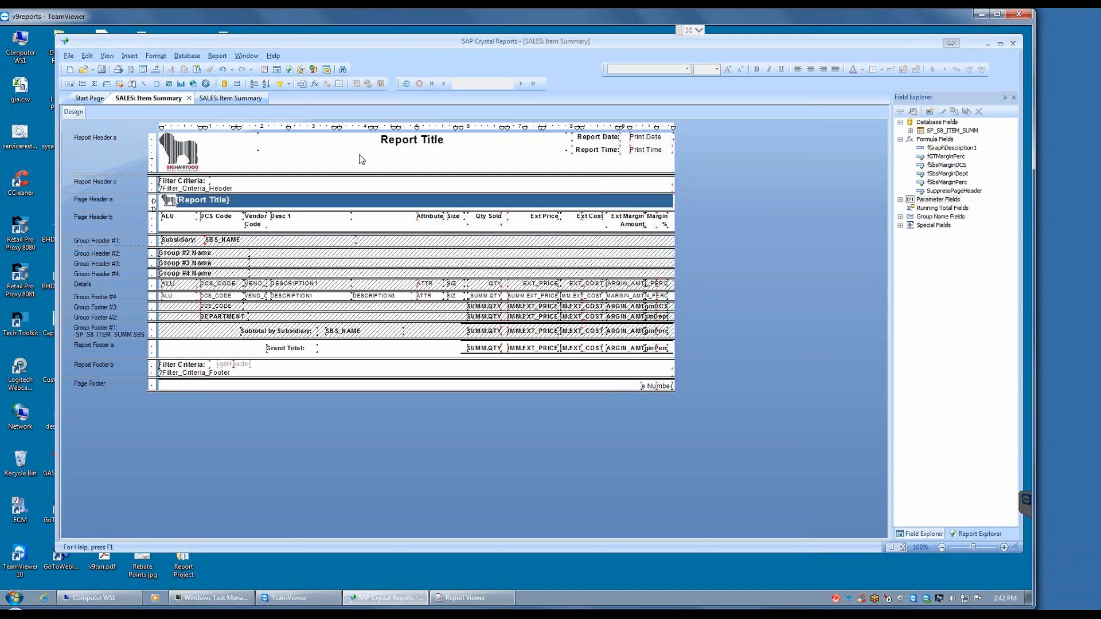
pyautogui.click(910, 131)
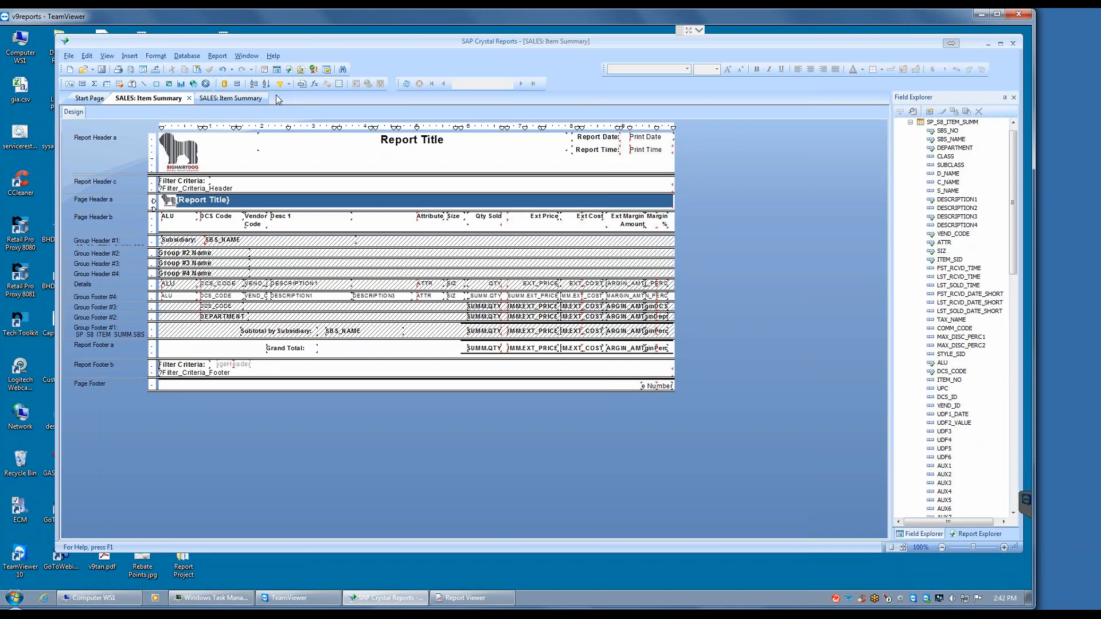
# Step: Minimize Crystal Reports and close the BHD SALES: Item Summary With Desc 2 report in the Retail Pro Report Viewer
pyautogui.click(986, 43)
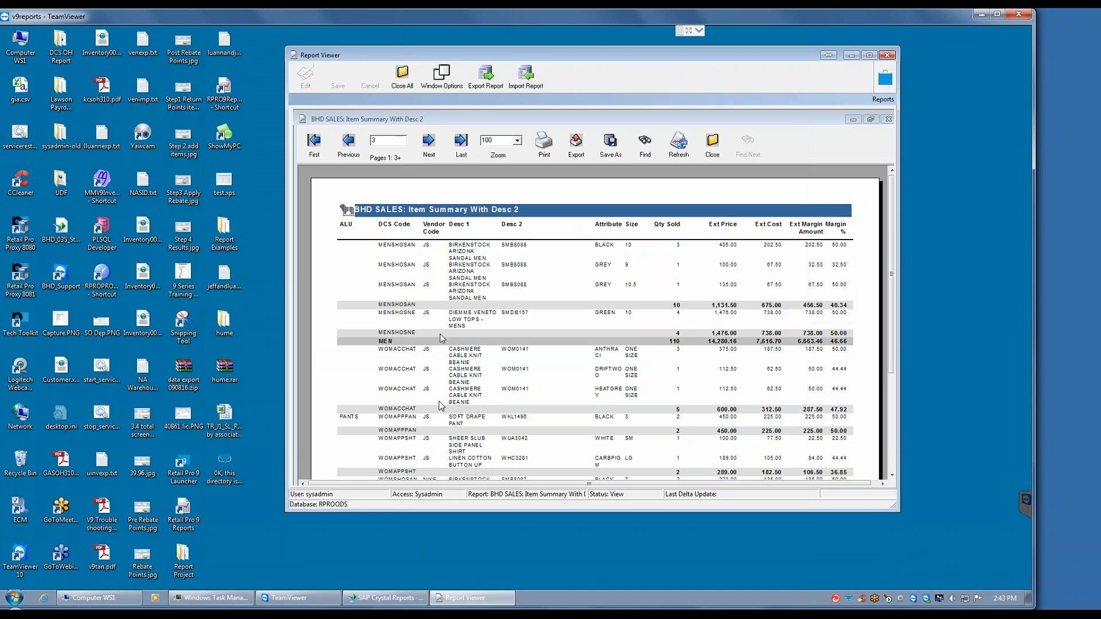
pyautogui.click(713, 148)
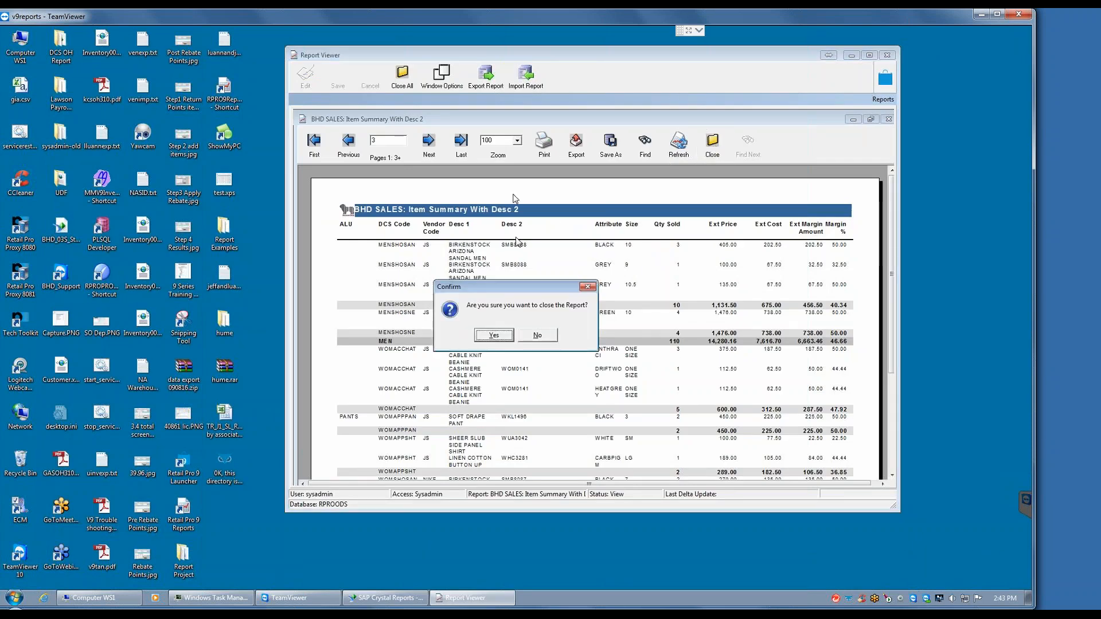
pyautogui.click(494, 336)
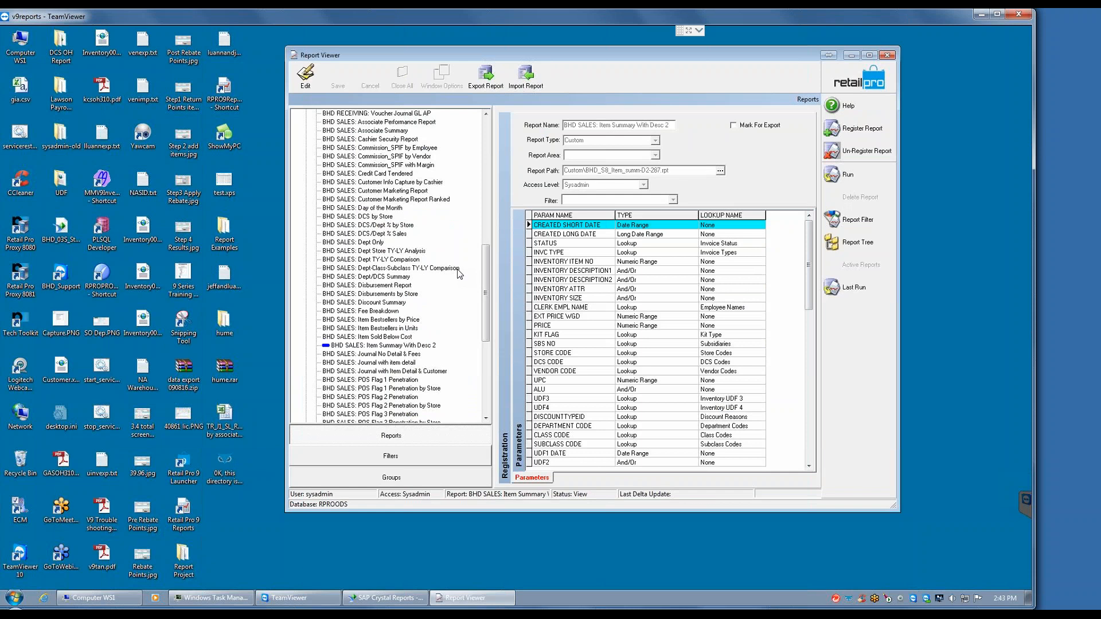
# Step: Collapse the Custom reports and select !MTD Sales Item Summary in the Summary group to show its registration and parameters
pyautogui.moveTo(484, 274); pyautogui.dragTo(480, 138)
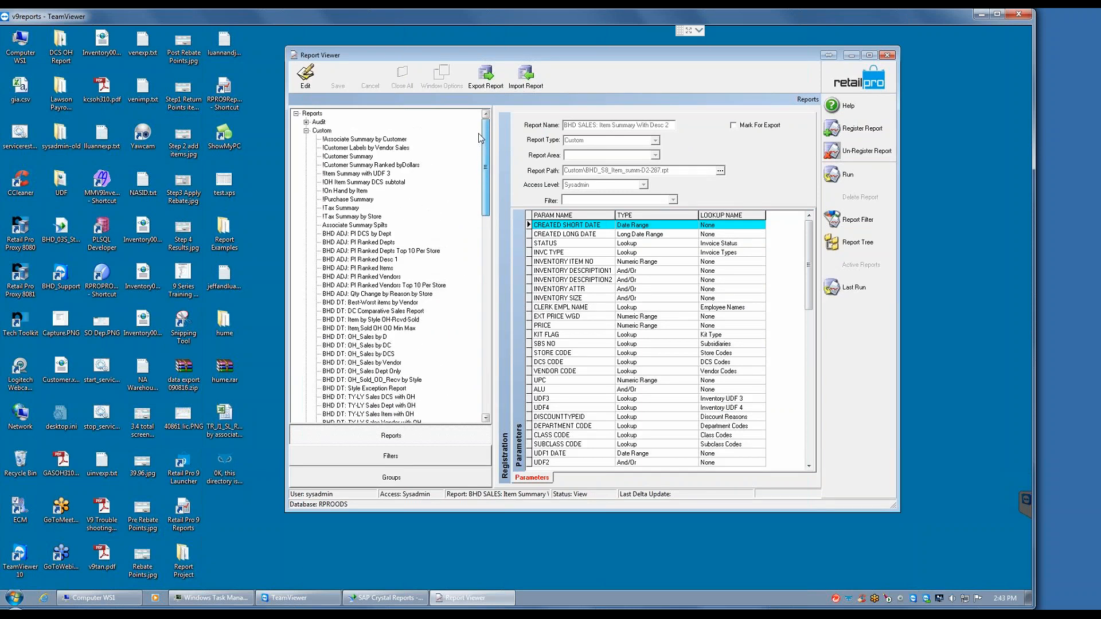
pyautogui.click(306, 131)
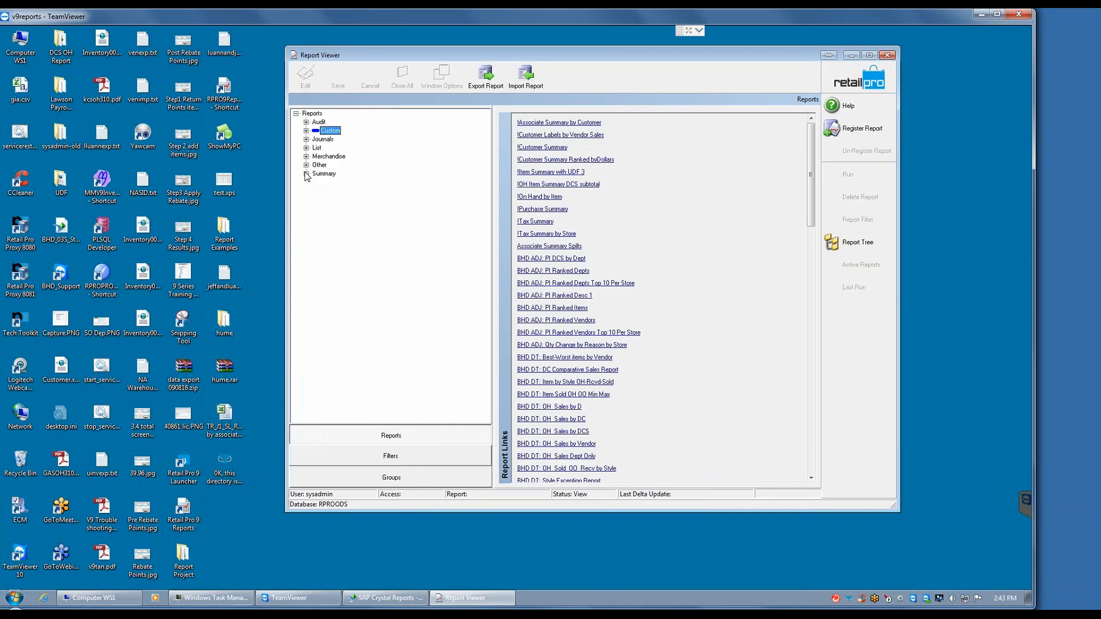
pyautogui.click(307, 176)
pyautogui.click(355, 122)
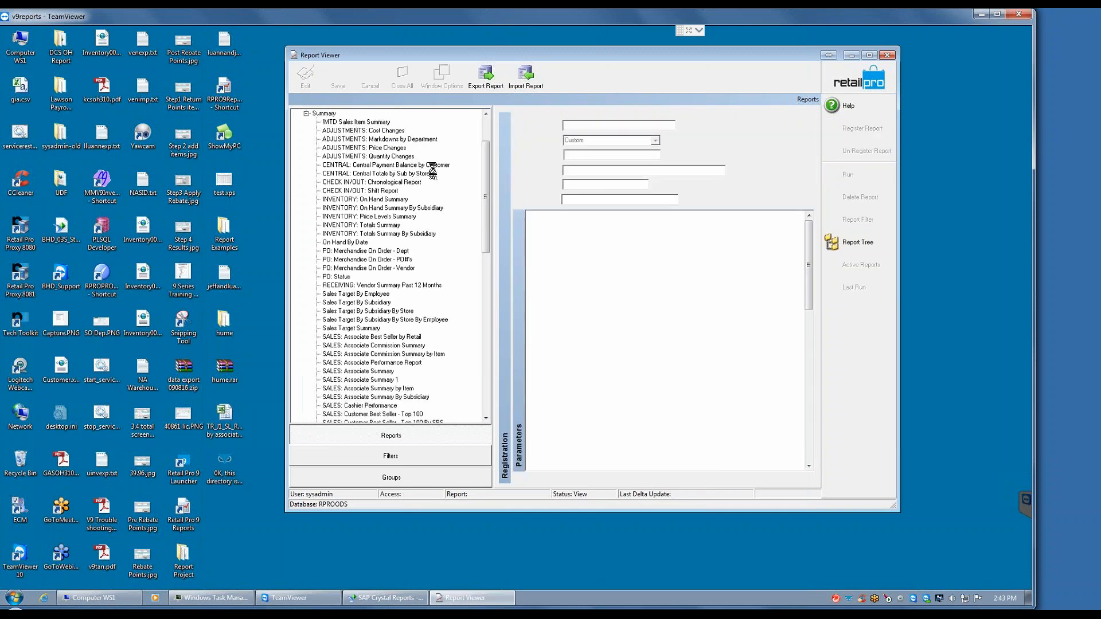
pyautogui.click(379, 123)
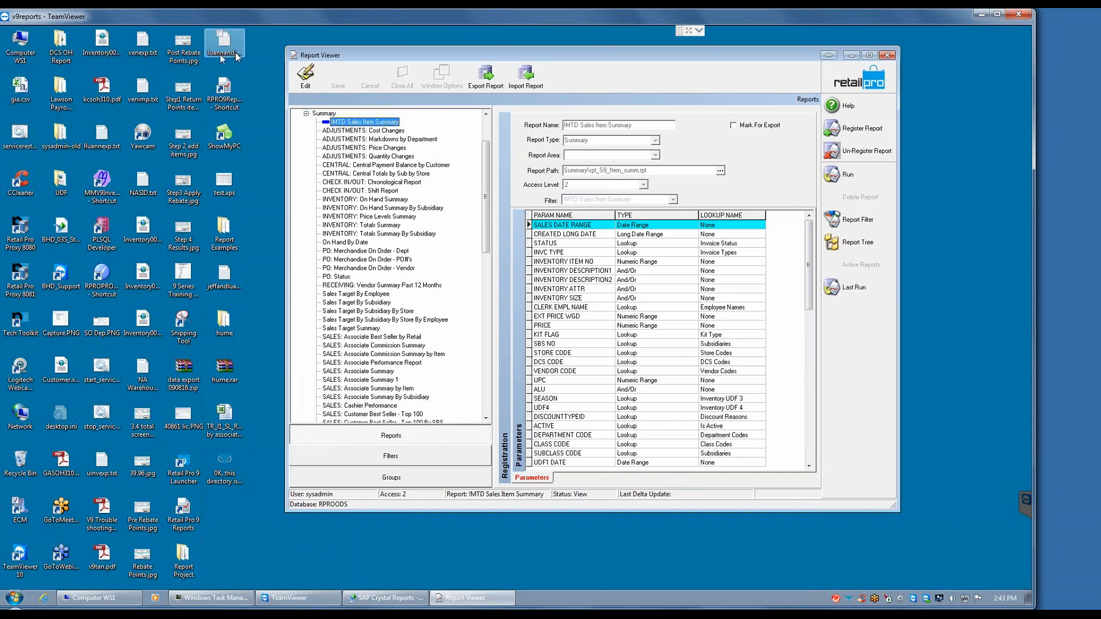
# Step: Open the computer's drive list in Windows Explorer and go to Local Disk (R:)
pyautogui.click(19, 53)
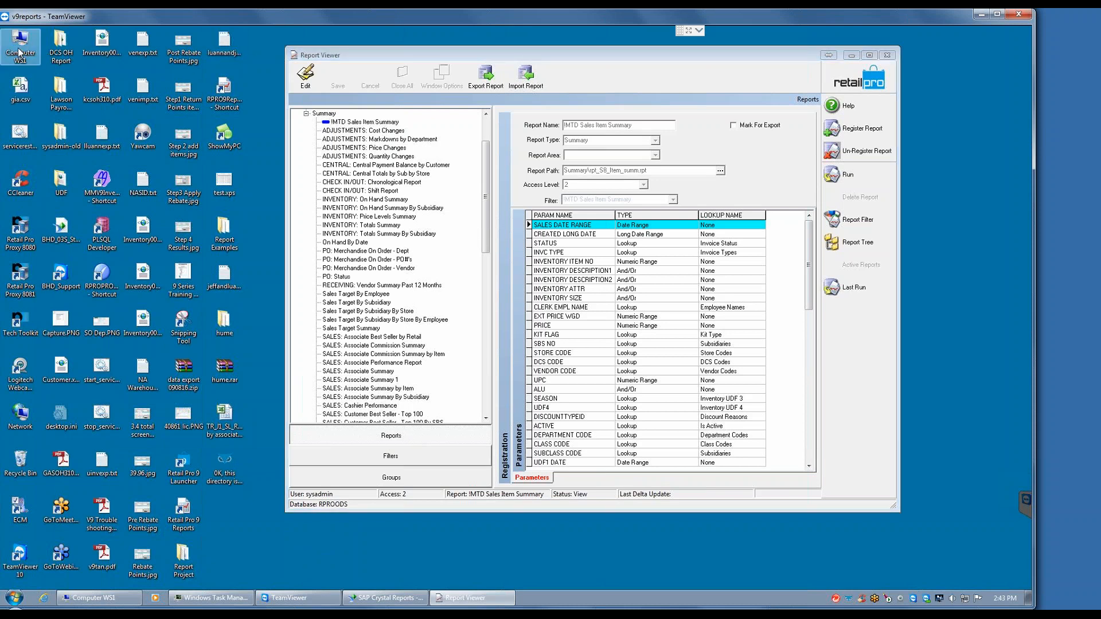
pyautogui.doubleClick(19, 52)
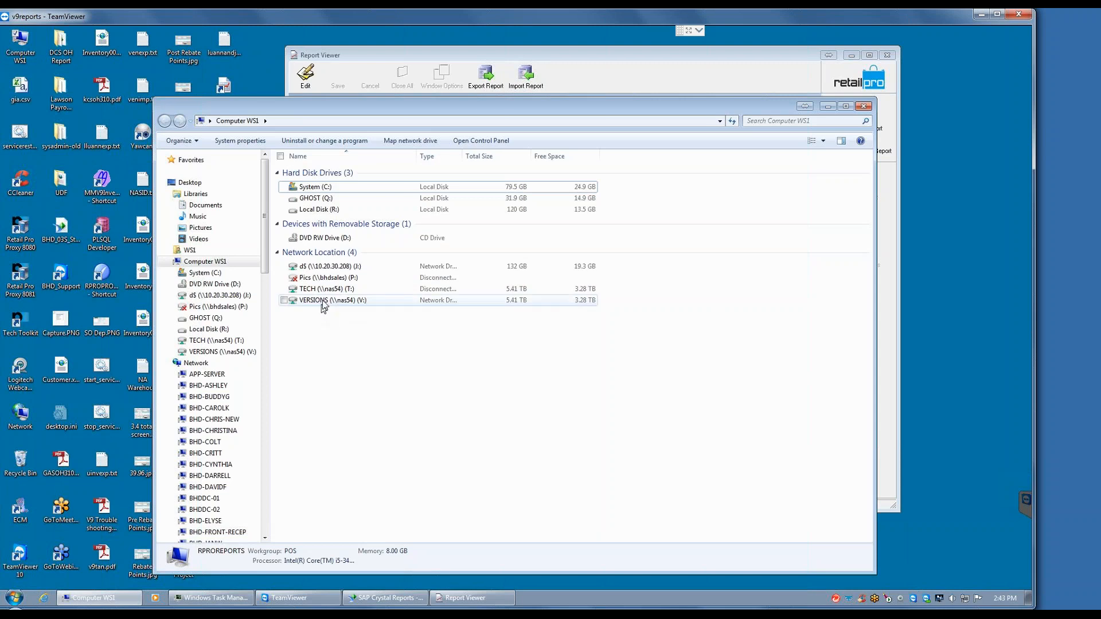
pyautogui.doubleClick(316, 210)
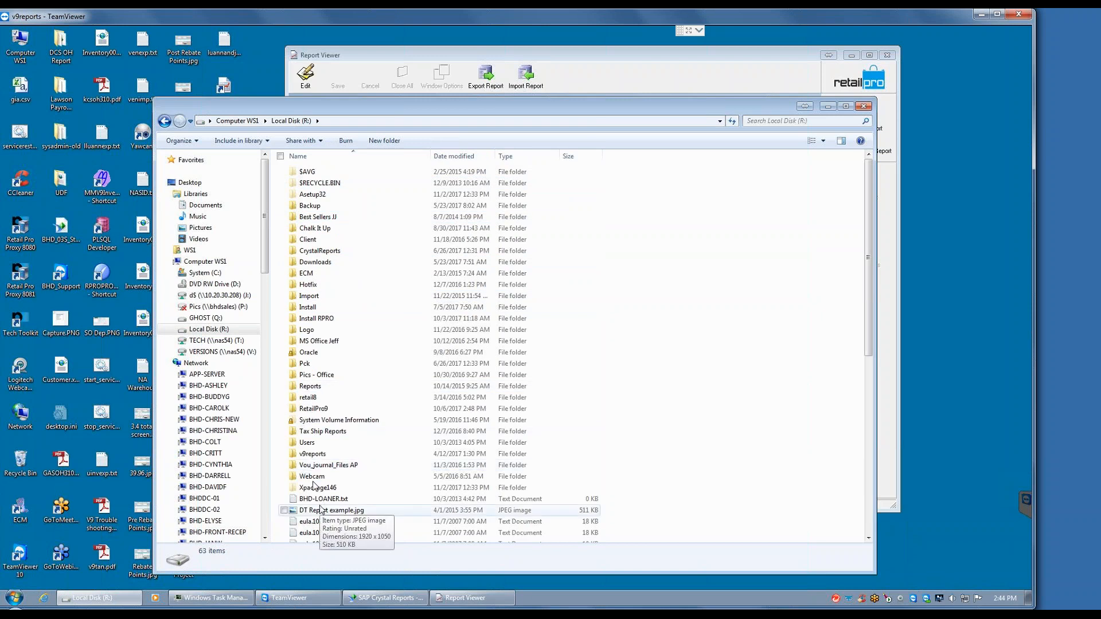
# Step: Look through the v9reports folder on Local Disk (R:) and return to the computer's drive list
pyautogui.click(318, 457)
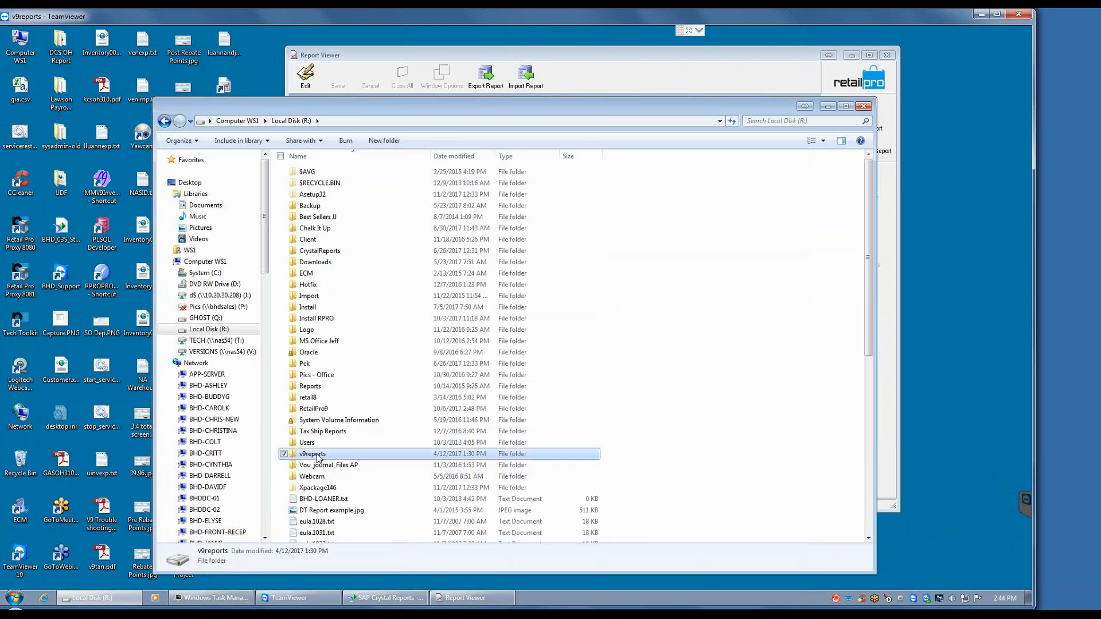
pyautogui.doubleClick(318, 457)
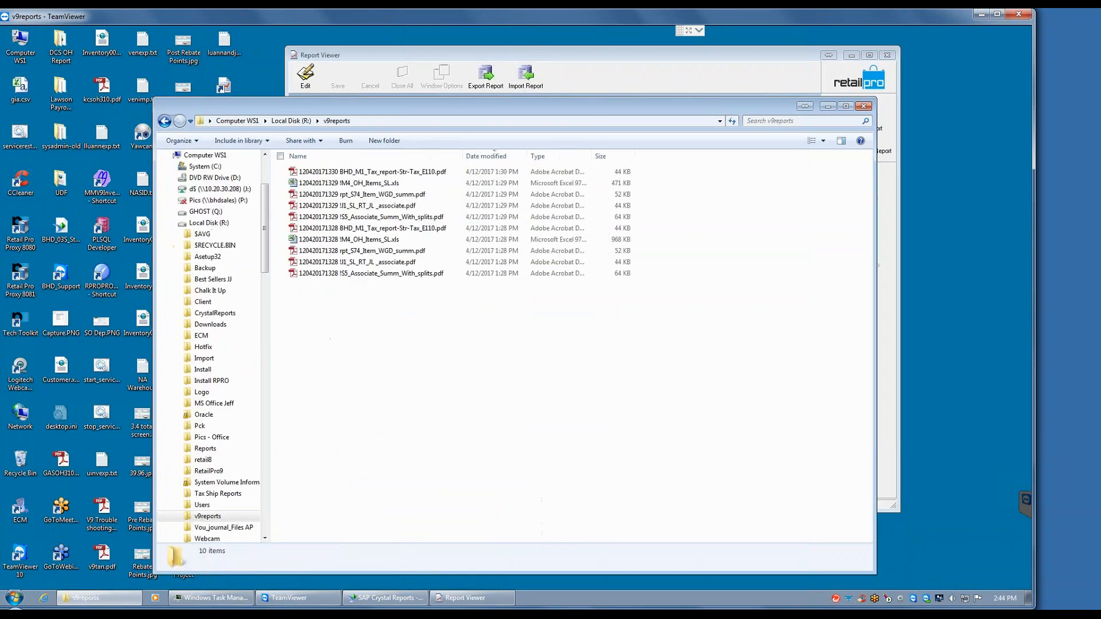
pyautogui.click(293, 121)
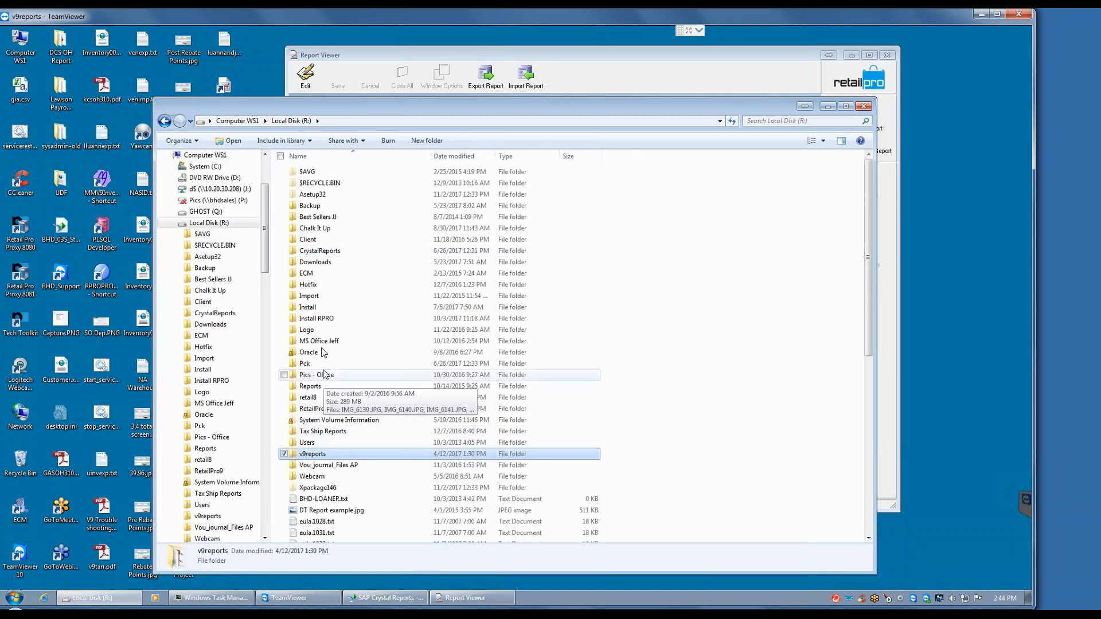
pyautogui.click(237, 120)
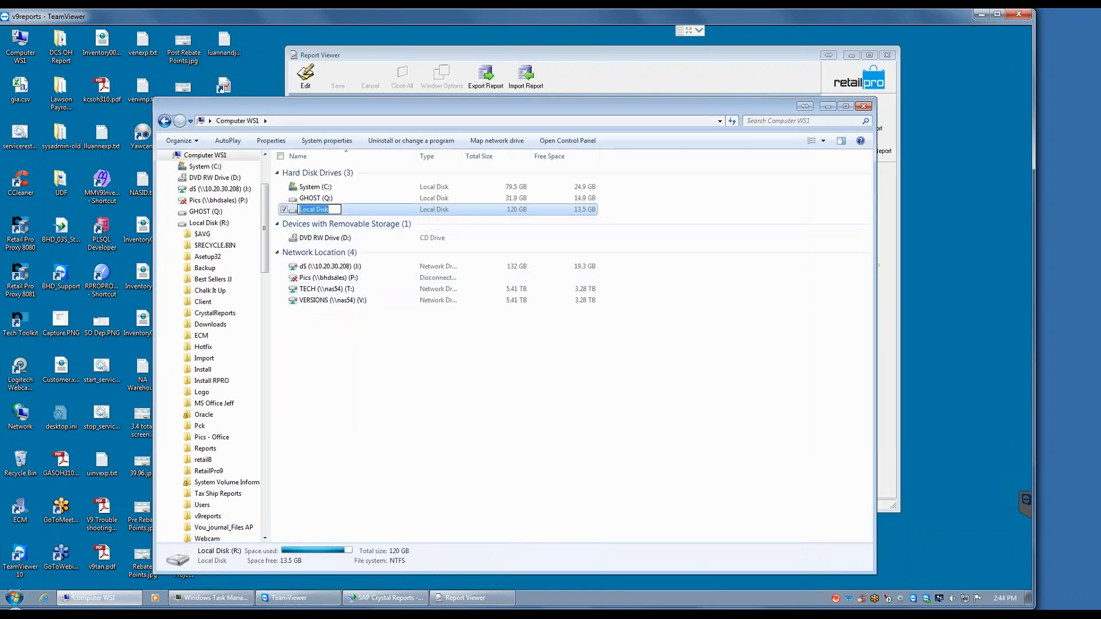
# Step: Look through the RetailPro9 folder on Local Disk (R:) and go back to the drive list
pyautogui.doubleClick(321, 210)
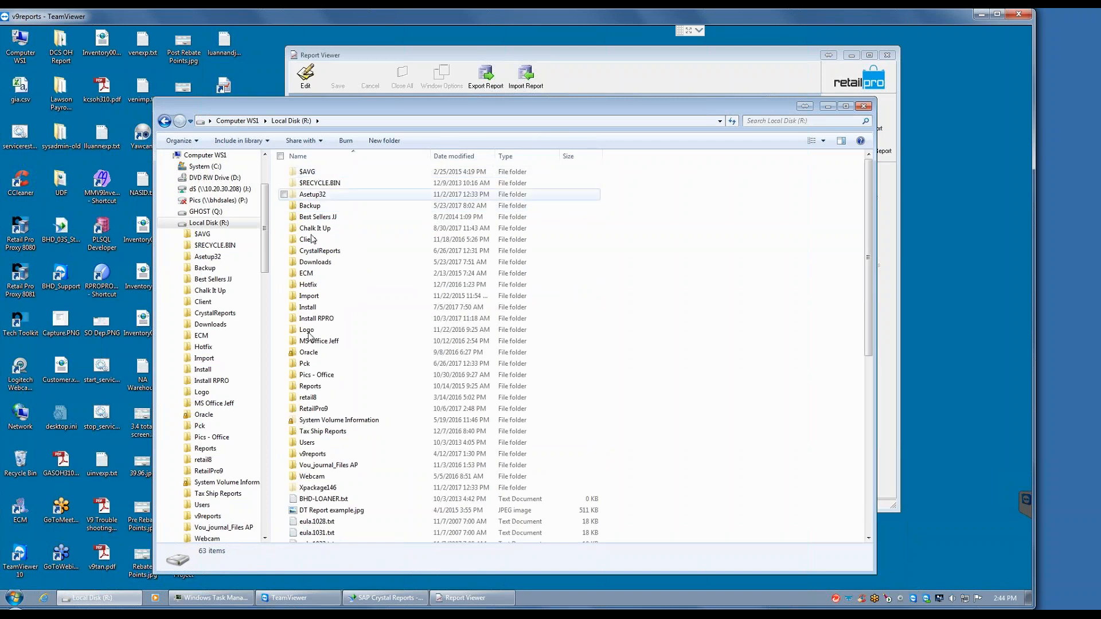
pyautogui.click(314, 409)
pyautogui.doubleClick(315, 409)
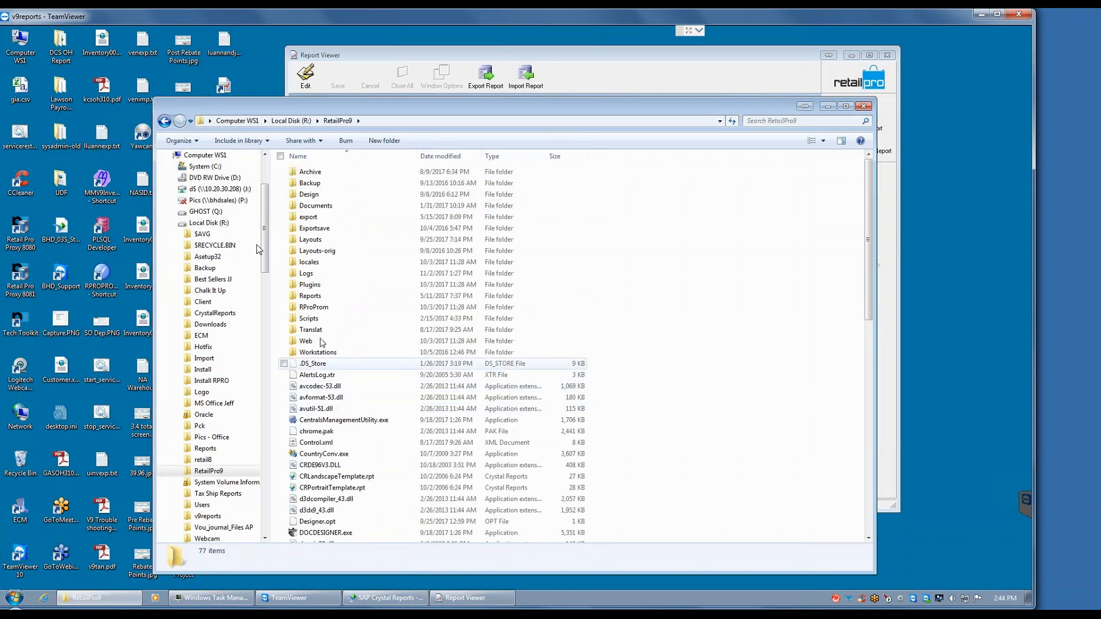
pyautogui.click(325, 424)
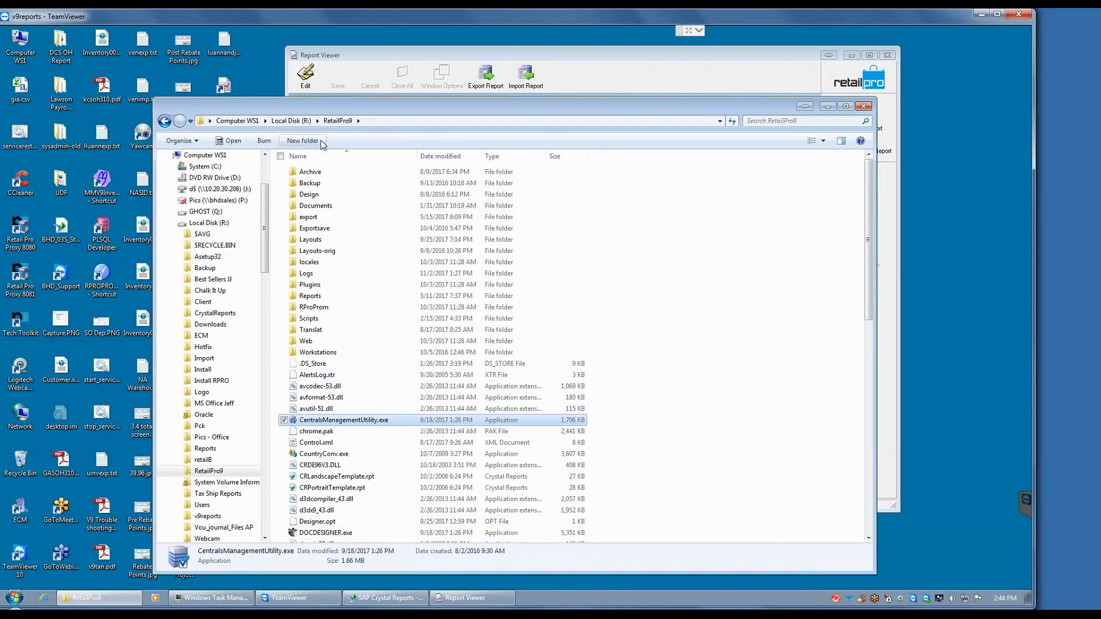
pyautogui.click(240, 123)
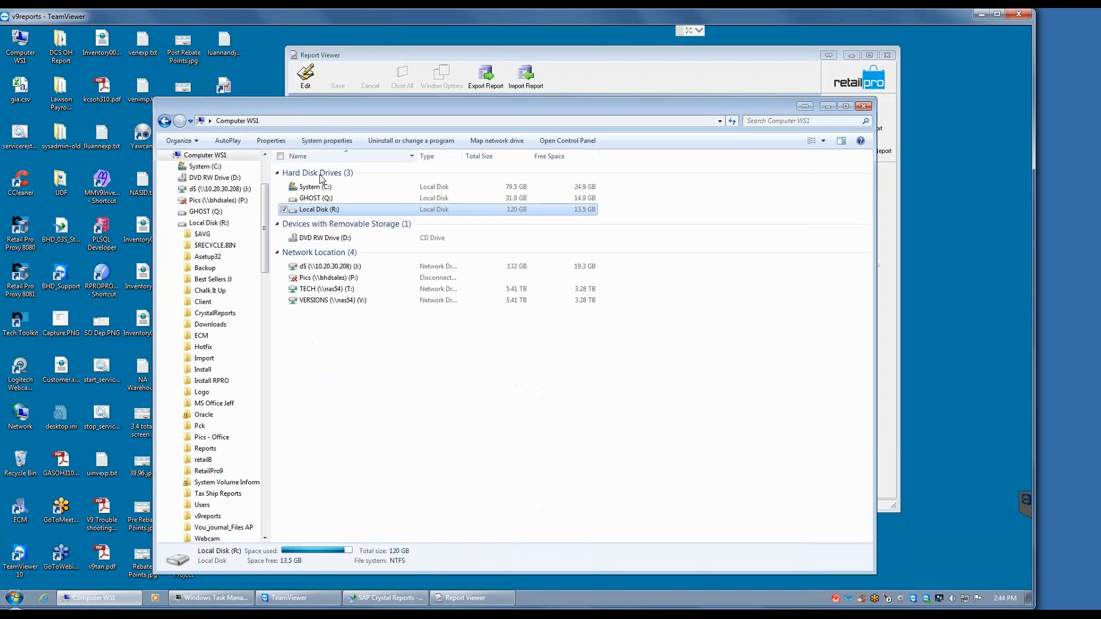
# Step: Open the Client folder inside DATA on the TECH (T:) network drive
pyautogui.doubleClick(331, 289)
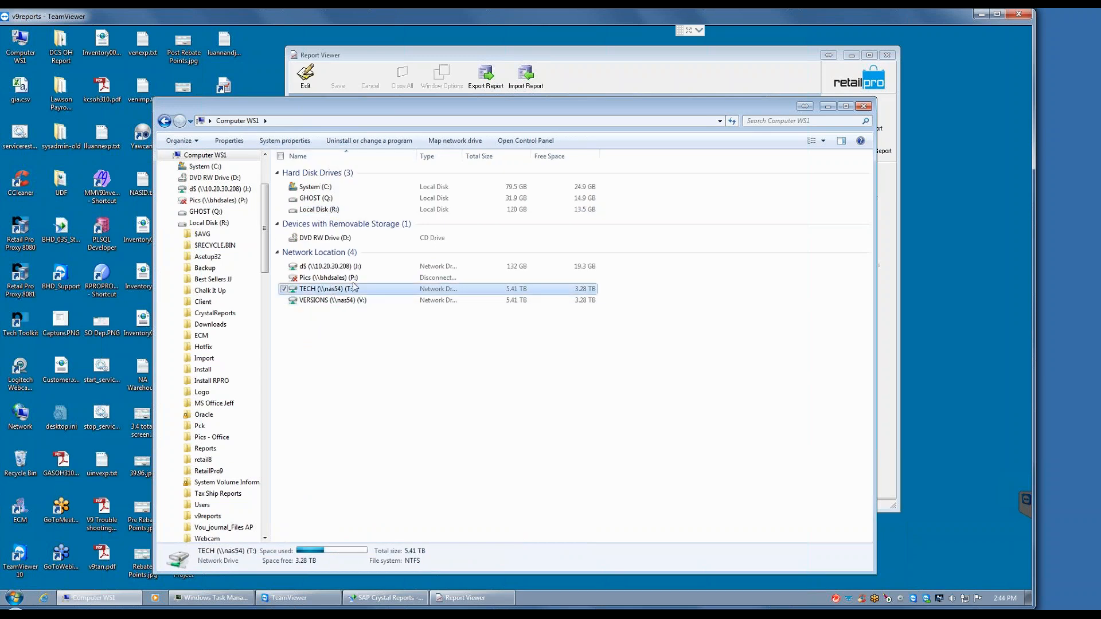
pyautogui.click(320, 342)
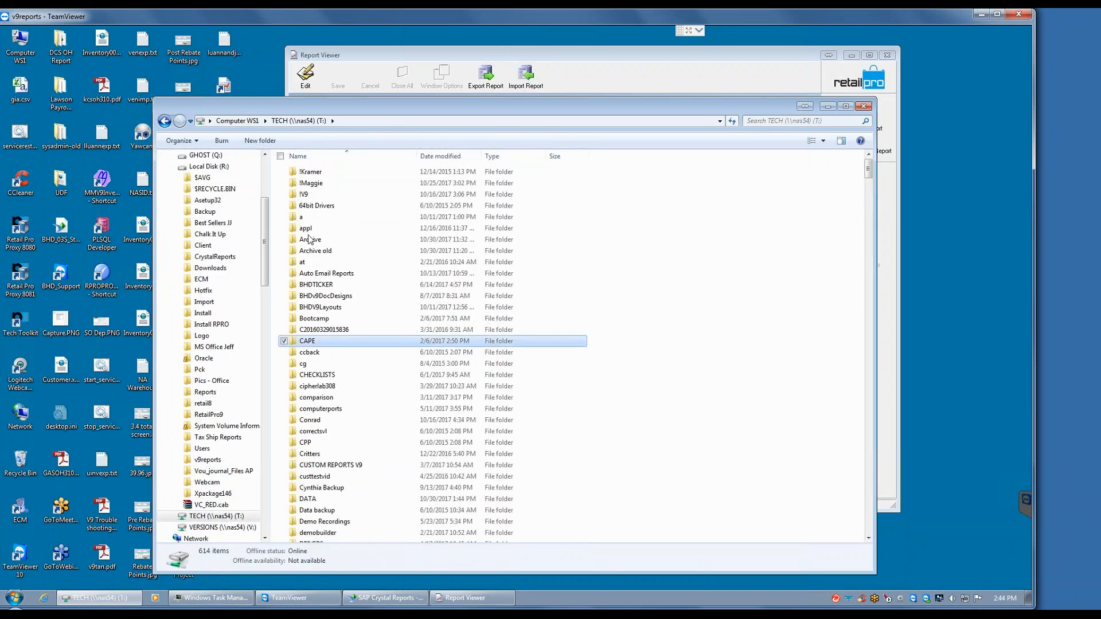
pyautogui.doubleClick(313, 499)
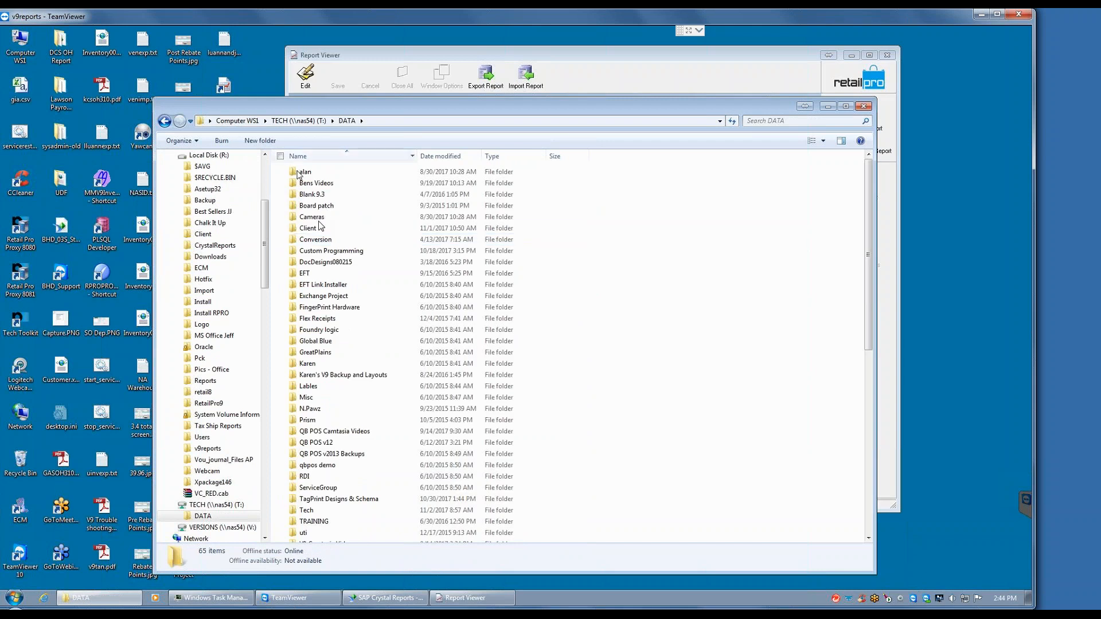
pyautogui.click(316, 228)
pyautogui.press('Return')
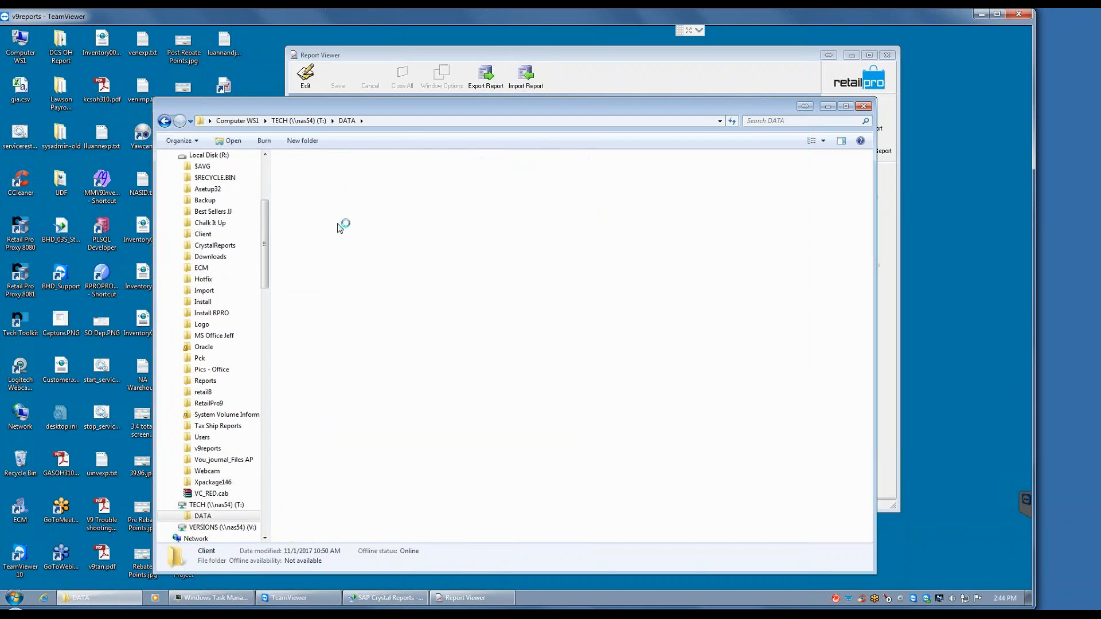
# Step: Find the client folder starting with "ph" and view its v9report subfolder
pyautogui.click(321, 217)
pyautogui.write('ph')
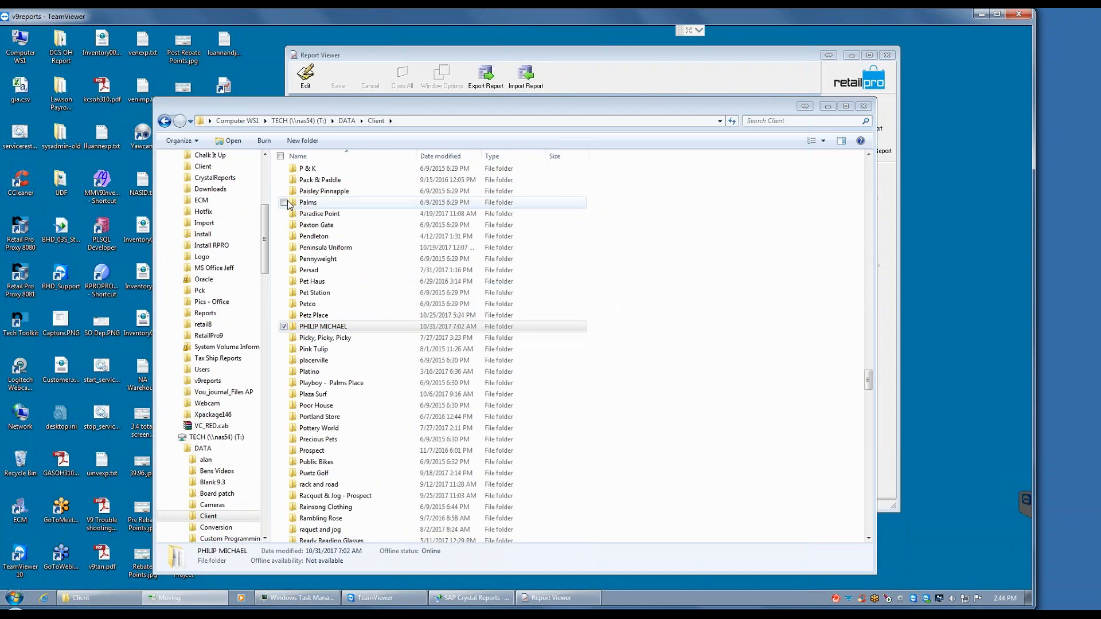
pyautogui.click(556, 419)
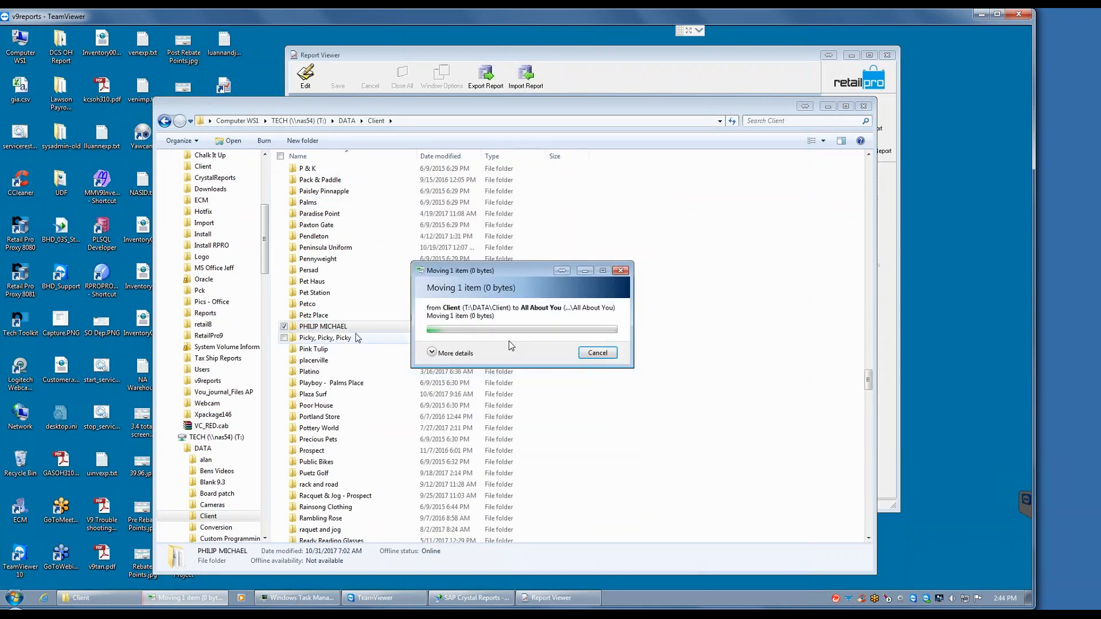
pyautogui.doubleClick(341, 328)
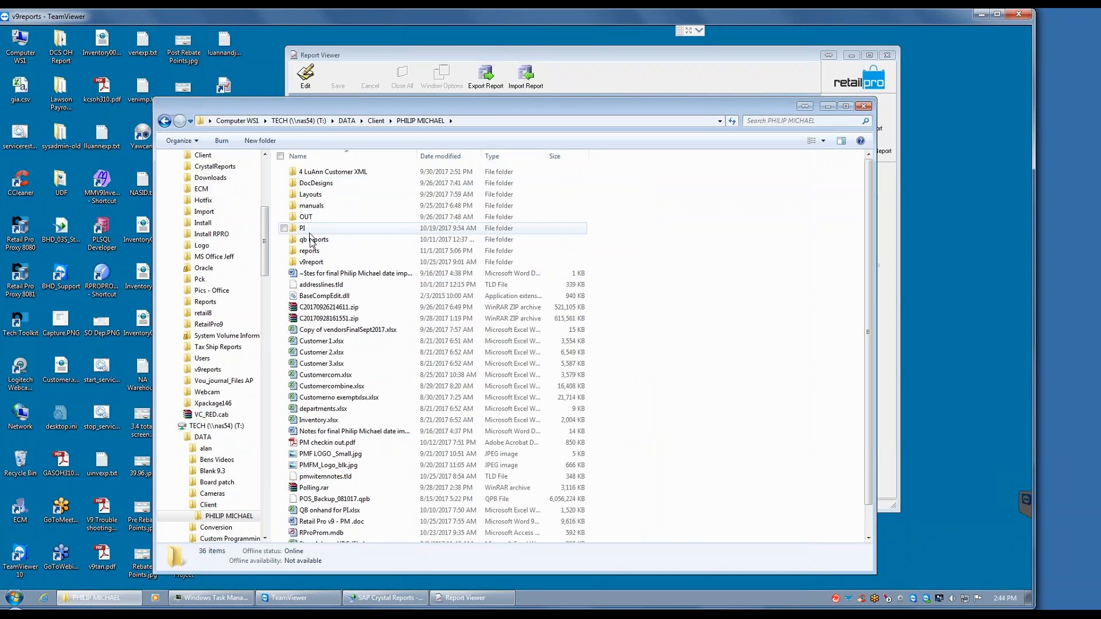
pyautogui.doubleClick(319, 262)
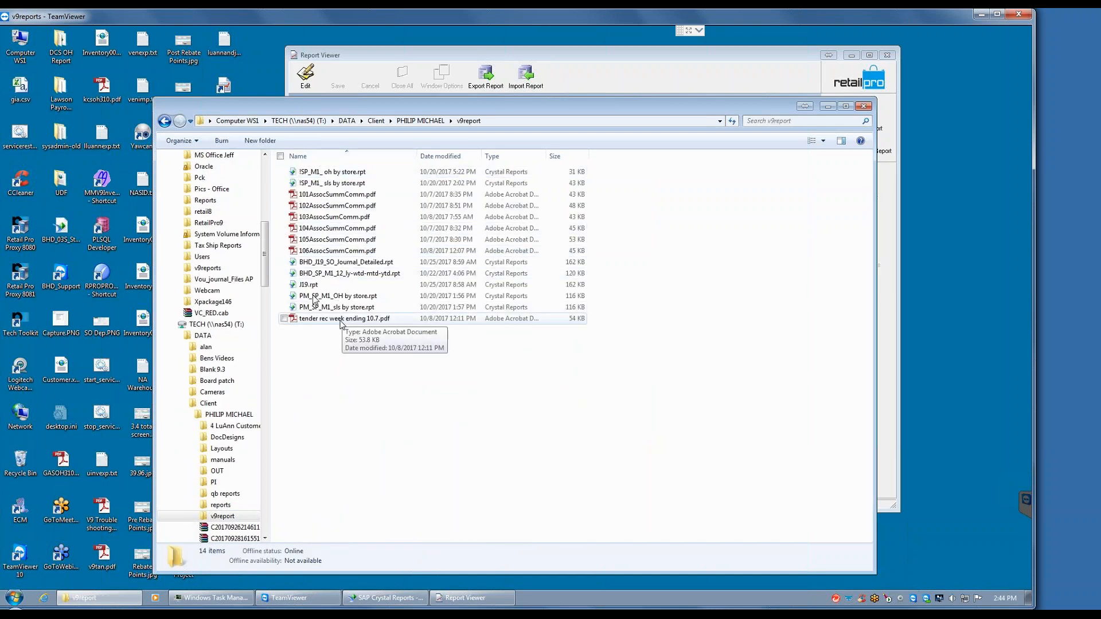
# Step: Return to the DATA folder and view the contents of its V9 Reports info folder
pyautogui.click(419, 122)
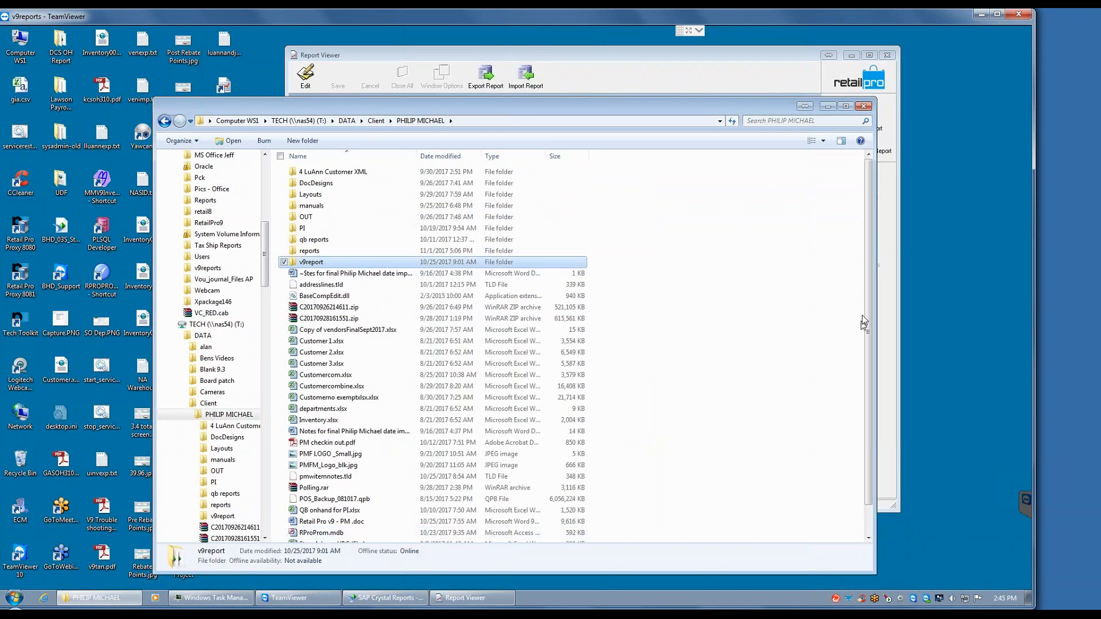
pyautogui.scroll(-1, 872, 352)
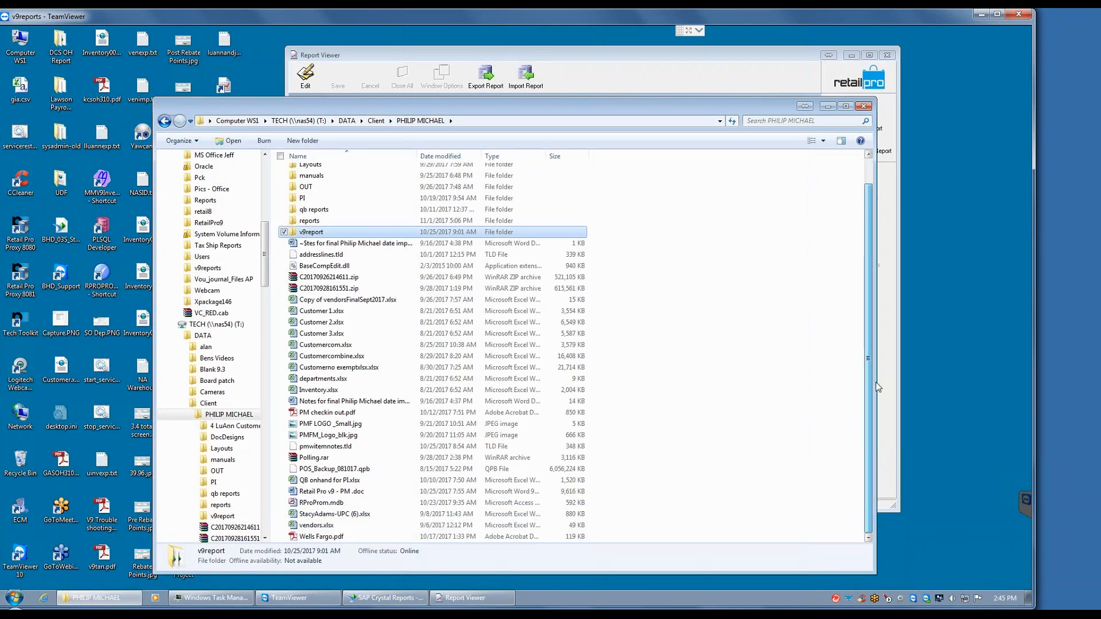
pyautogui.click(347, 121)
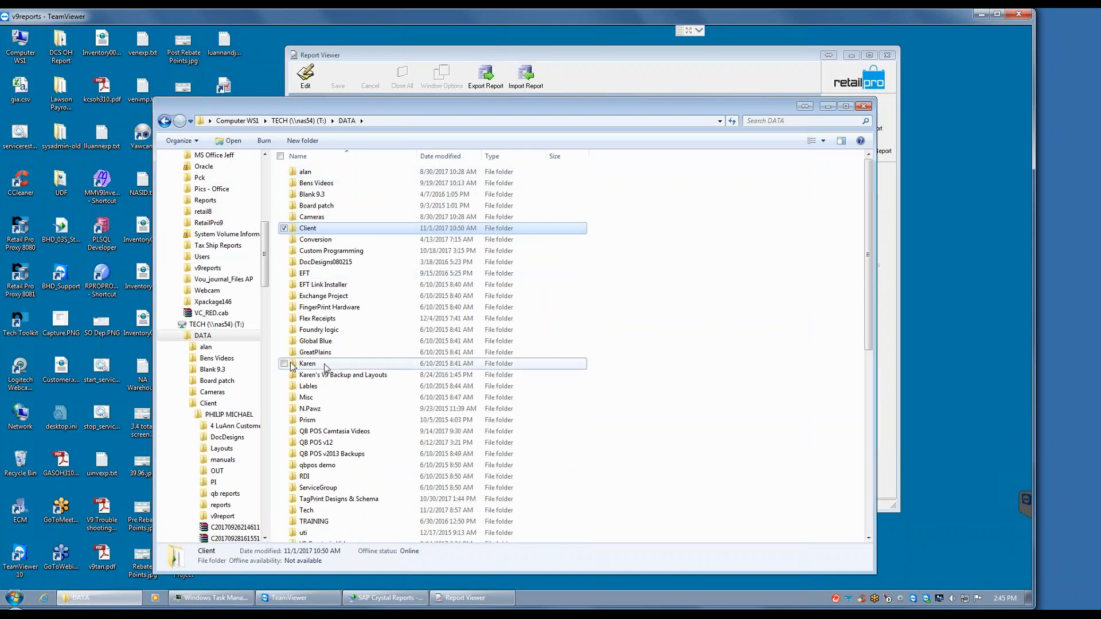
pyautogui.click(291, 364)
pyautogui.scroll(-10, 291, 364)
pyautogui.click(335, 197)
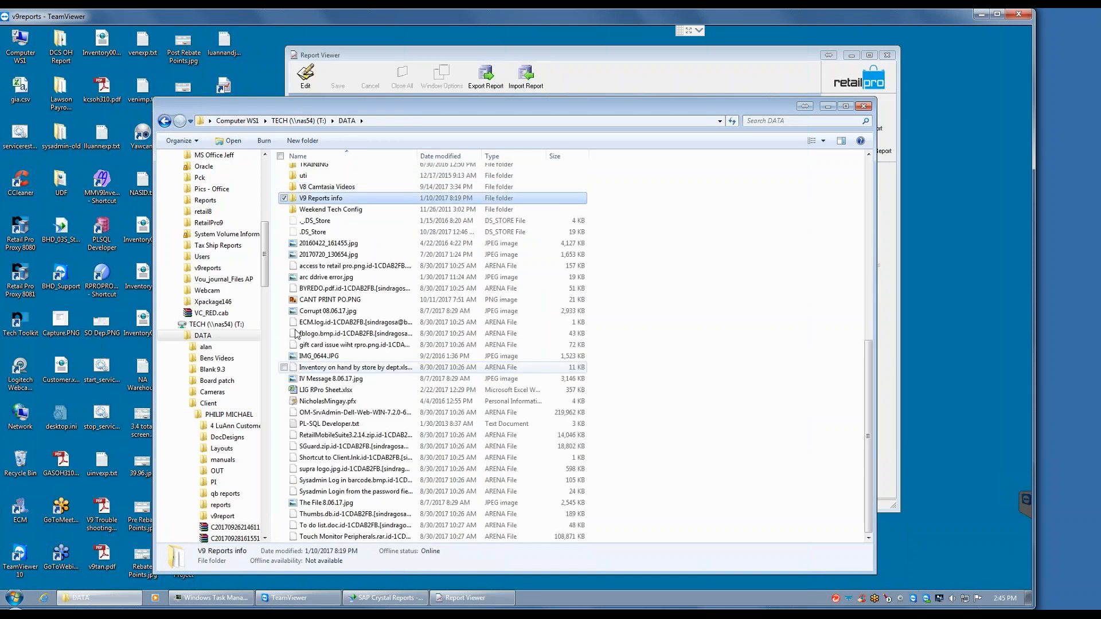
pyautogui.doubleClick(336, 199)
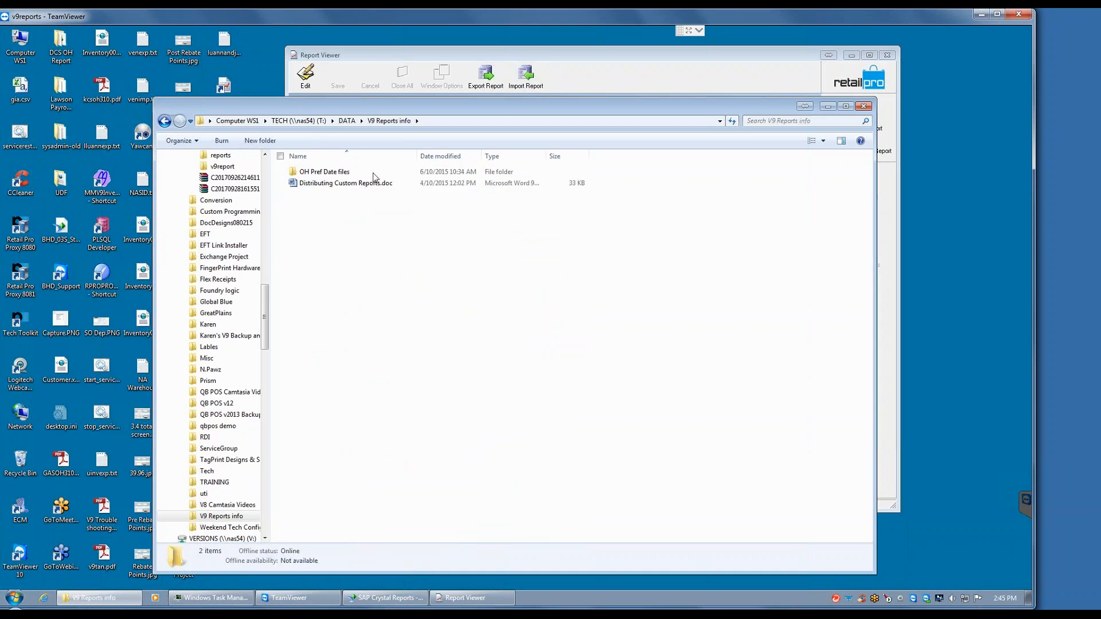
# Step: Go back to the TECH (T:) drive and open its v9reports folder
pyautogui.click(347, 120)
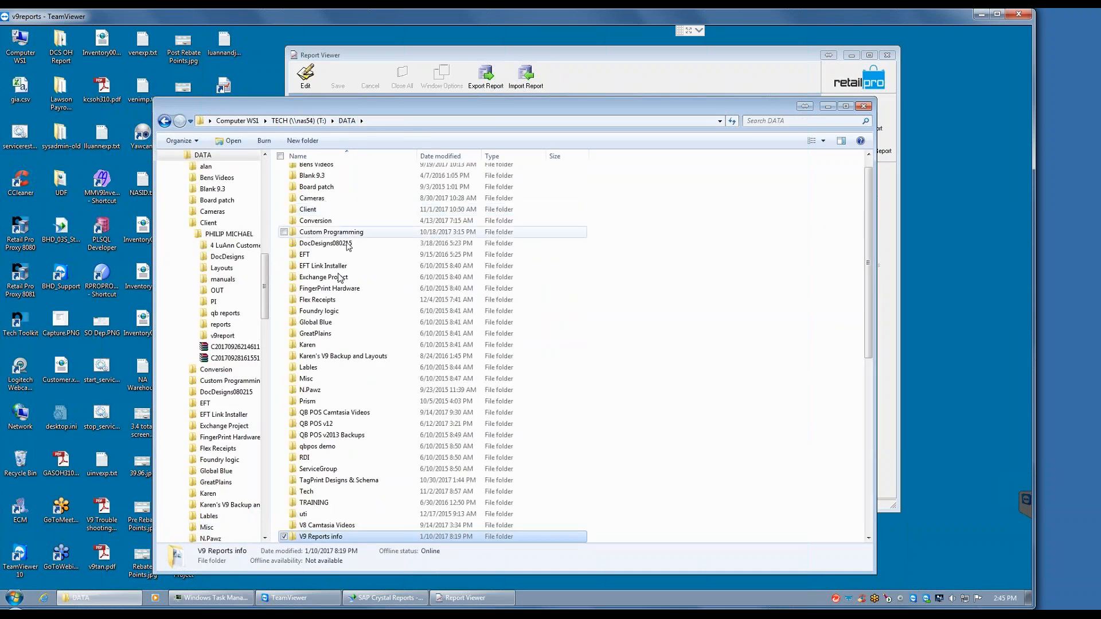
pyautogui.click(324, 277)
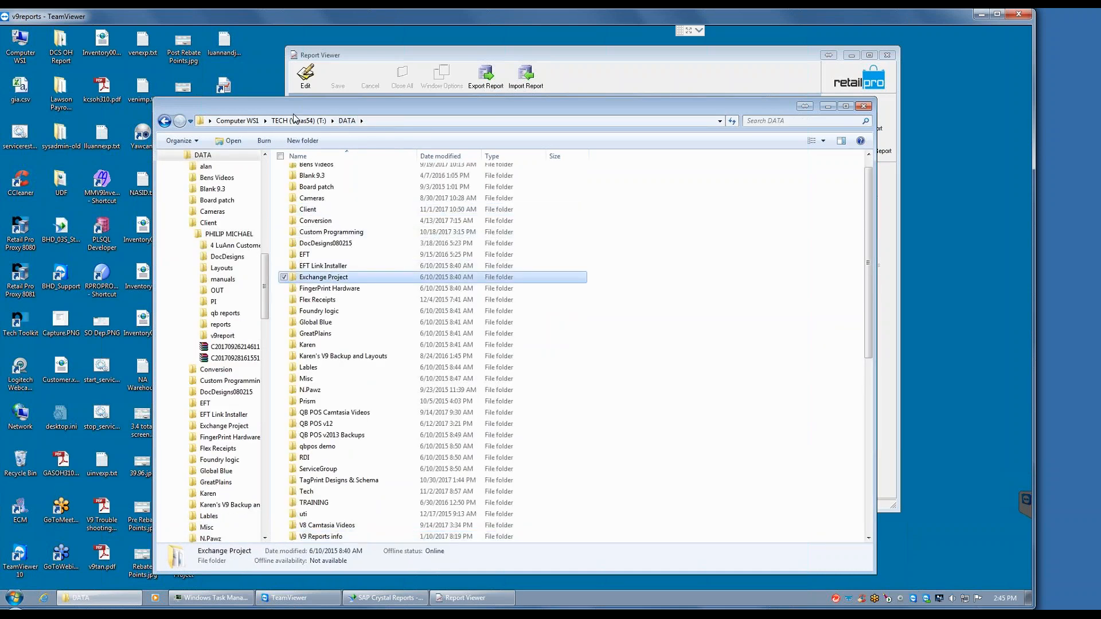
pyautogui.click(296, 120)
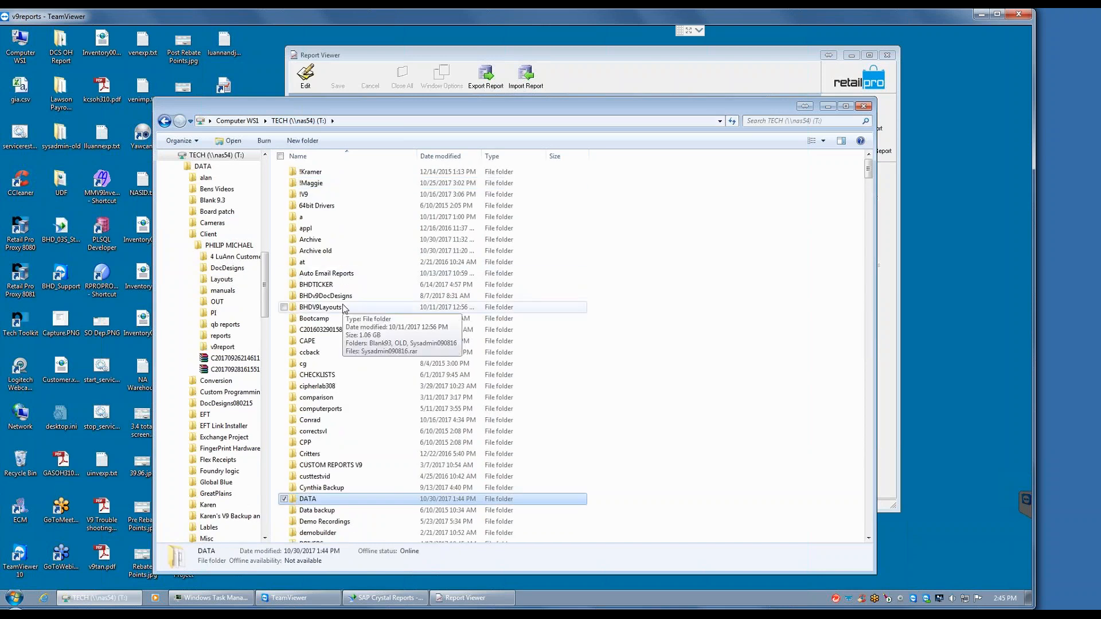
pyautogui.click(330, 296)
pyautogui.write('v9')
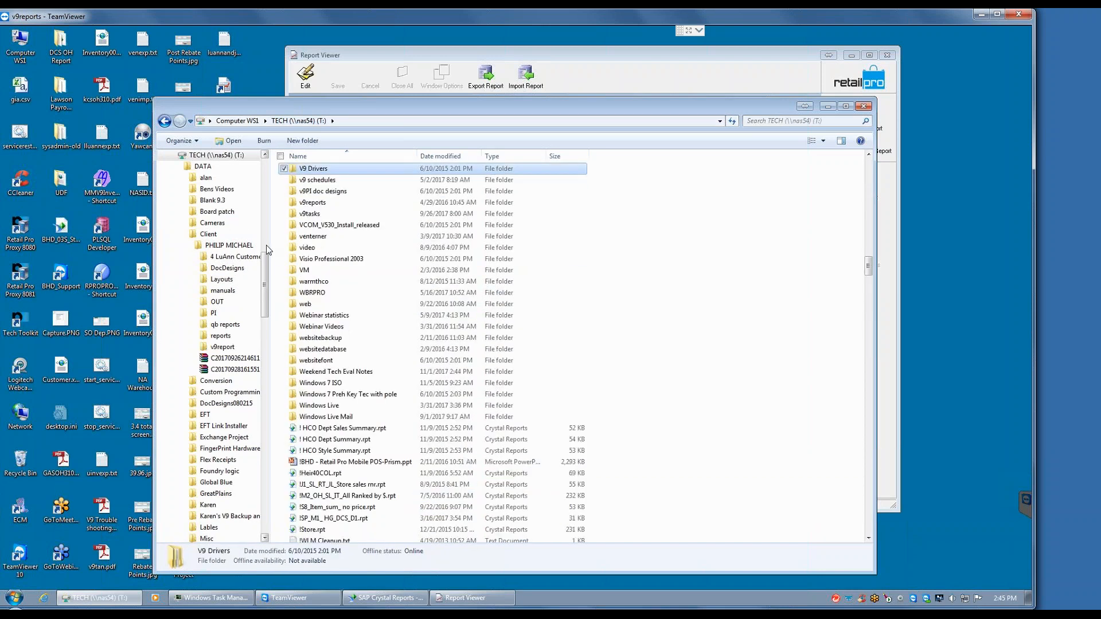
pyautogui.click(313, 204)
pyautogui.doubleClick(313, 204)
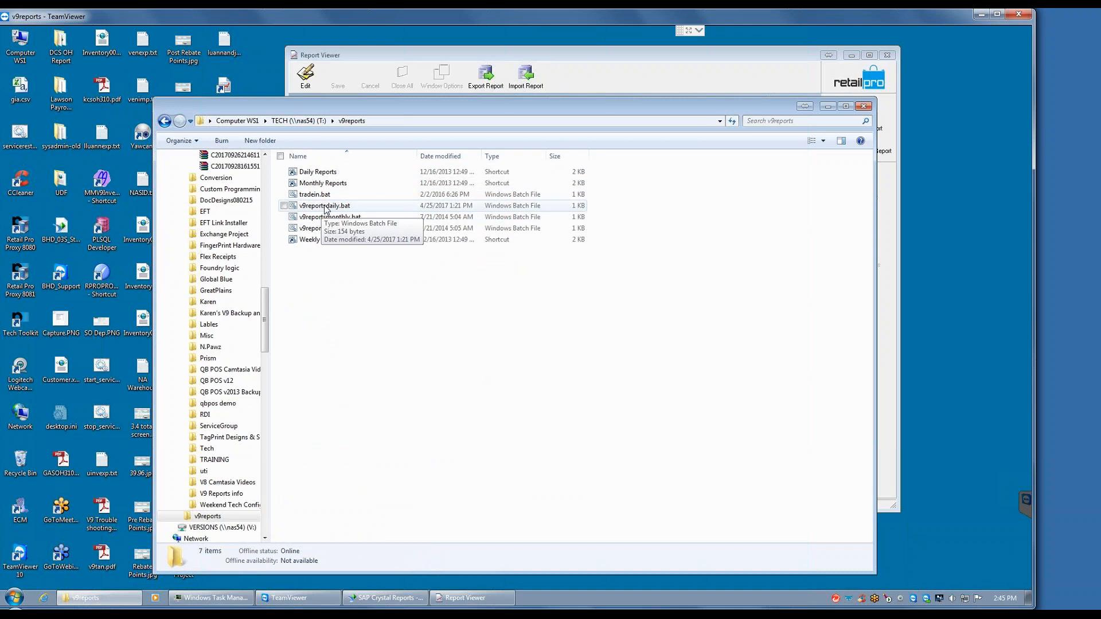
# Step: Open the v9reportsdaily.bat batch file for editing in Notepad and move its window clear
pyautogui.rightClick(324, 207)
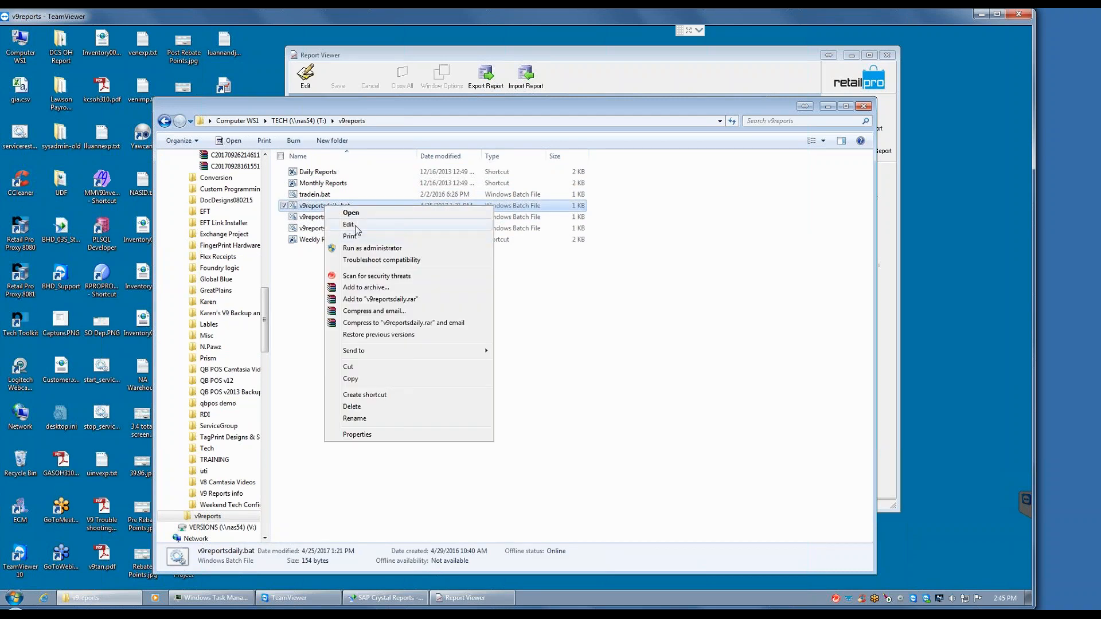
pyautogui.click(349, 224)
pyautogui.moveTo(365, 202); pyautogui.dragTo(462, 139)
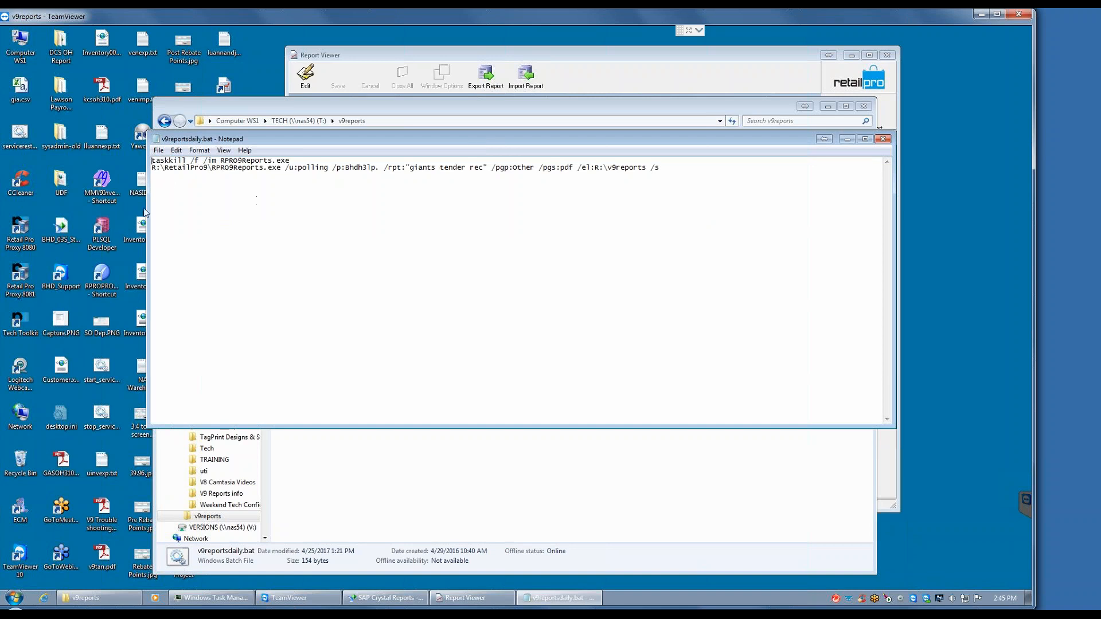
# Step: Highlight in turn the taskkill line, the RPRO9Reports.exe path, the user name and the password in the batch file
pyautogui.moveTo(291, 161); pyautogui.dragTo(151, 161)
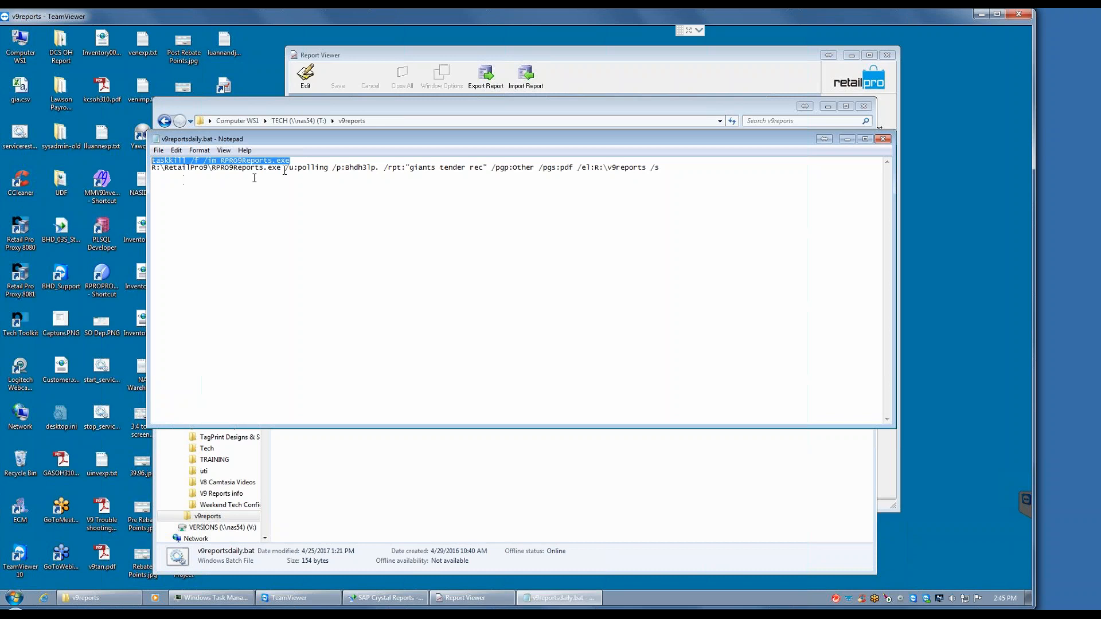
pyautogui.moveTo(284, 168); pyautogui.dragTo(148, 169)
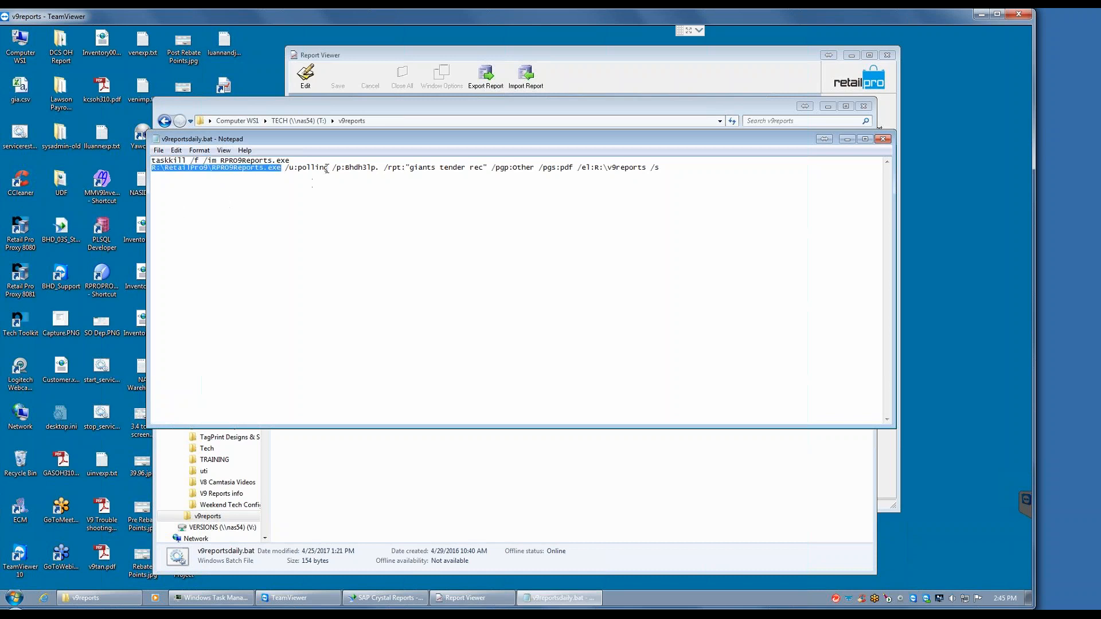
pyautogui.moveTo(327, 168); pyautogui.dragTo(301, 168)
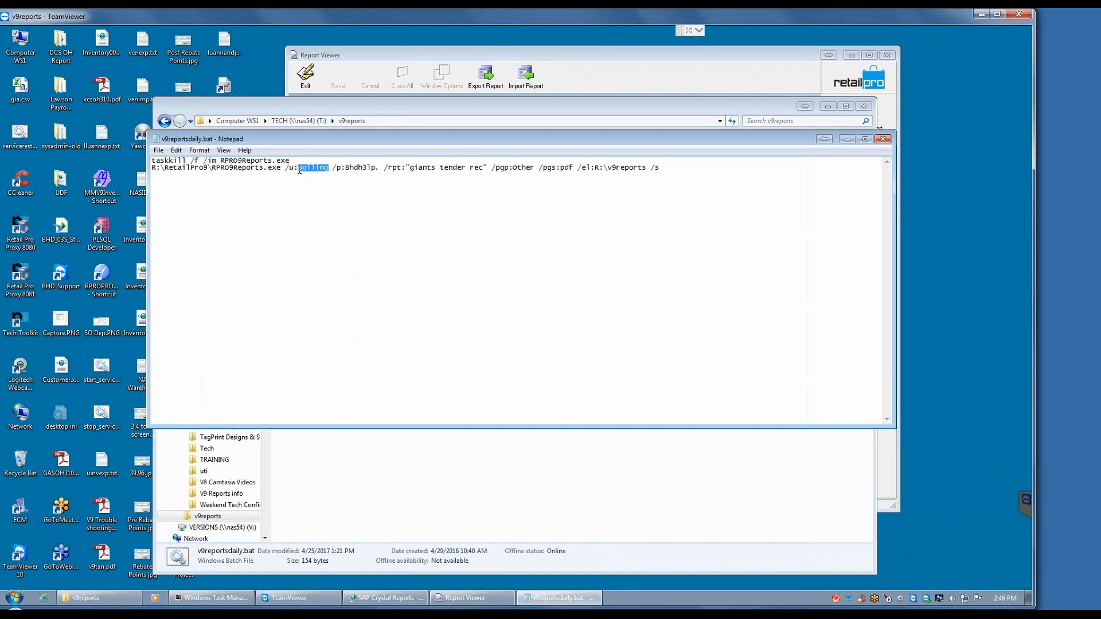
pyautogui.moveTo(378, 168); pyautogui.dragTo(346, 168)
pyautogui.click(405, 173)
# Step: Copy the report name !MTD Sales Item Summary from the Report Viewer and paste it as the batch file's /rpt value
pyautogui.click(470, 592)
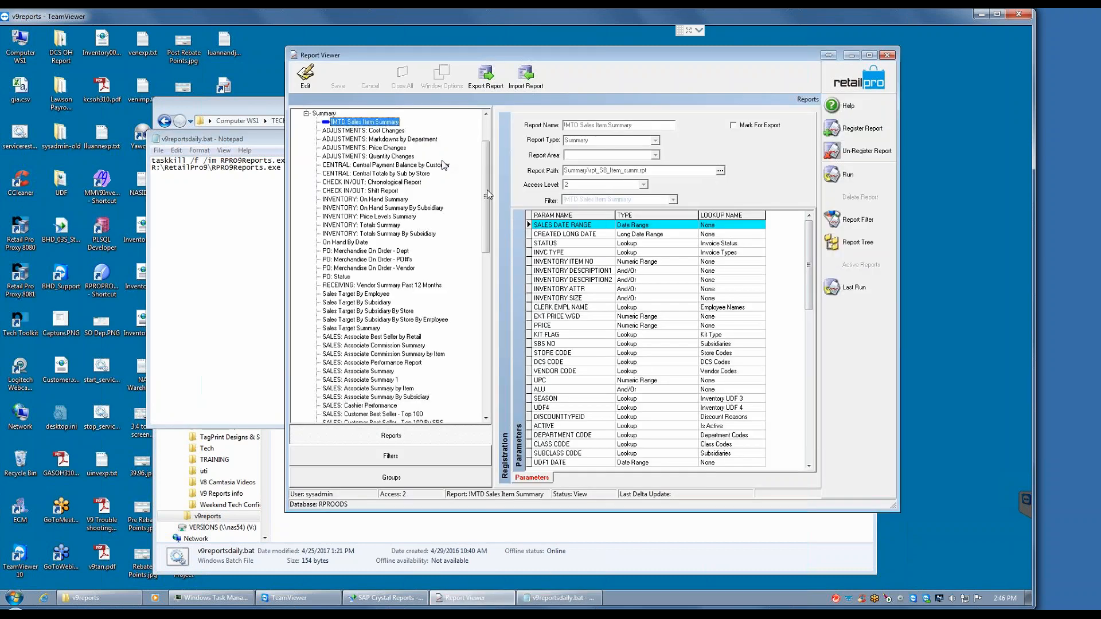
pyautogui.click(305, 74)
pyautogui.moveTo(631, 124); pyautogui.dragTo(537, 123)
pyautogui.hotkey('ctrl', 'c')
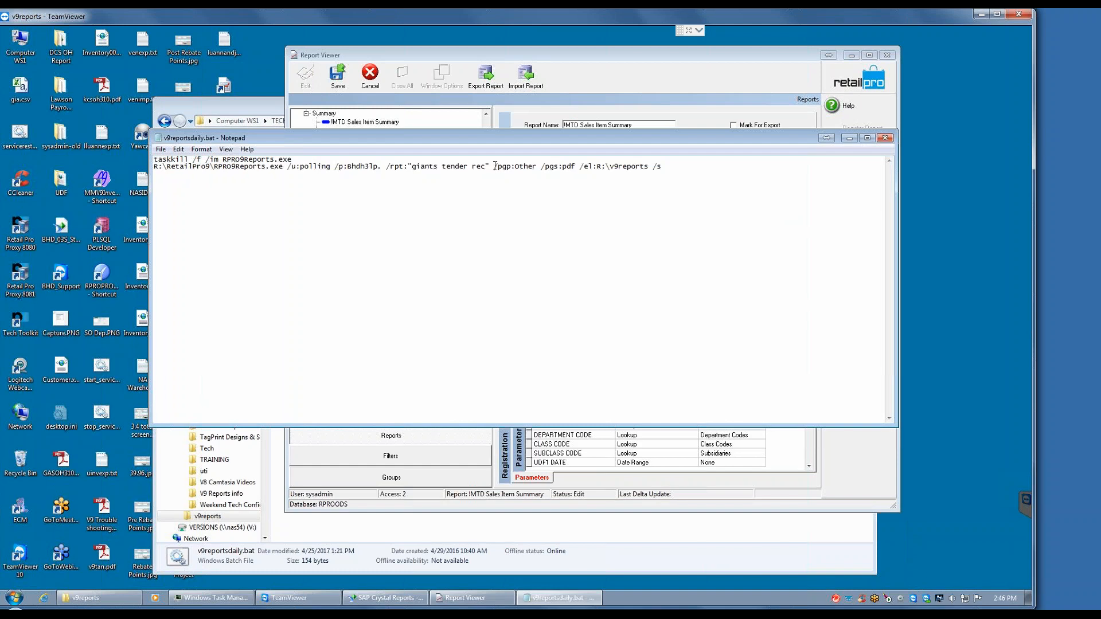
pyautogui.moveTo(486, 166); pyautogui.dragTo(413, 167)
pyautogui.hotkey('ctrl', 'v')
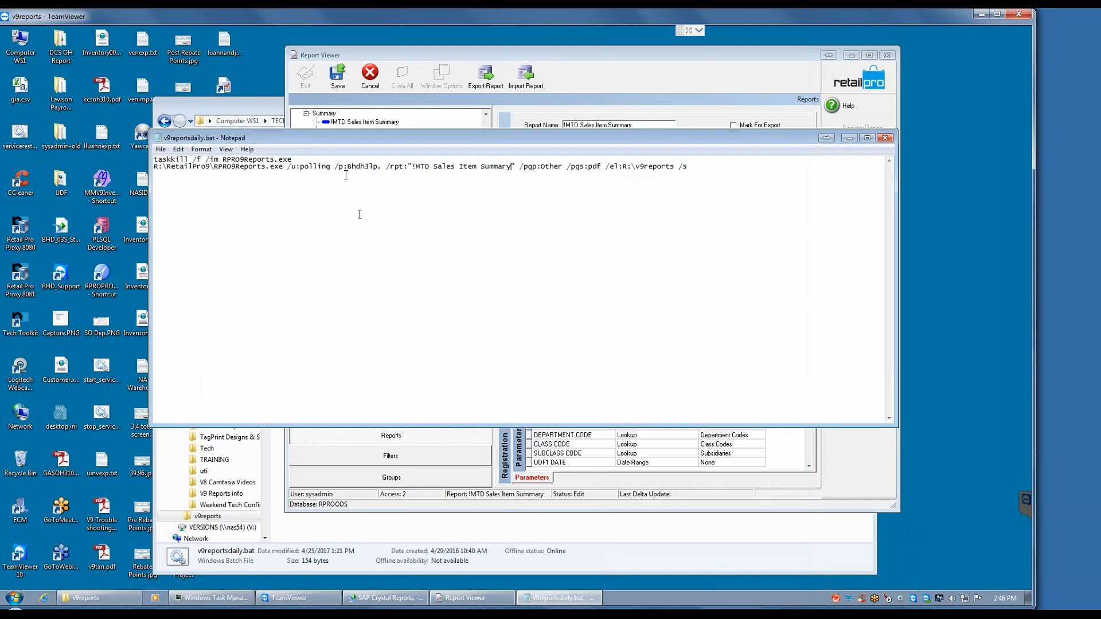
# Step: Change the /pgp report group in the batch command to SUMMARY
pyautogui.click(562, 166)
pyautogui.press('BackSpace')
pyautogui.press('BackSpace')
pyautogui.press('BackSpace')
pyautogui.press('BackSpace')
pyautogui.press('BackSpace')
pyautogui.write('SUMMARY')
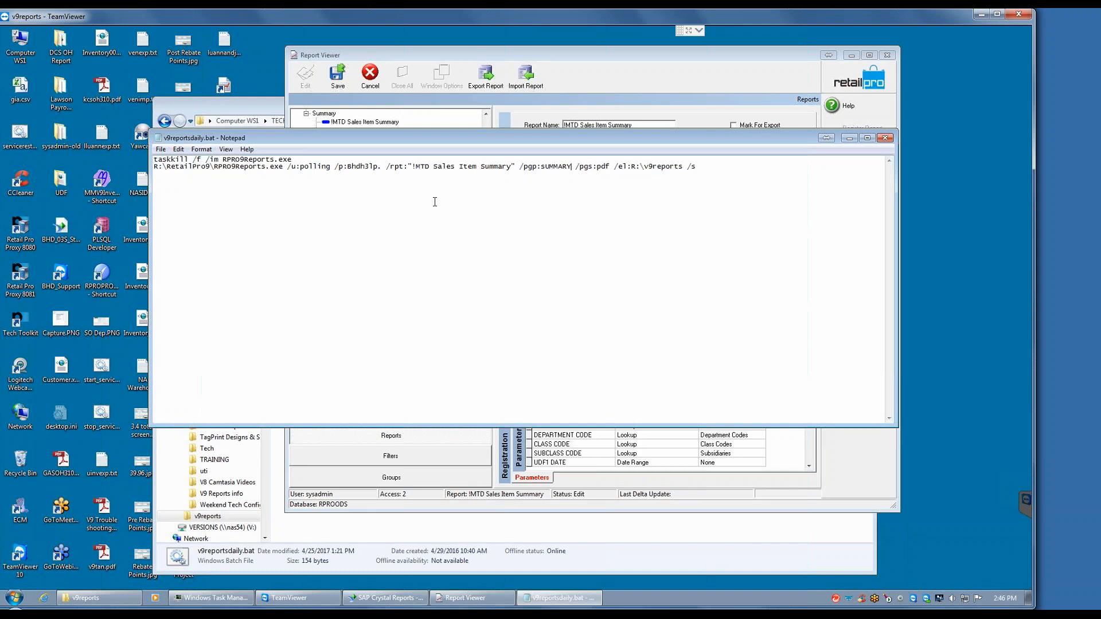
# Step: Highlight the pdf value in the batch command, save v9reportsdaily.bat into R:\RetailPro9, and minimize its Notepad window
pyautogui.moveTo(609, 166); pyautogui.dragTo(597, 167)
pyautogui.click(160, 149)
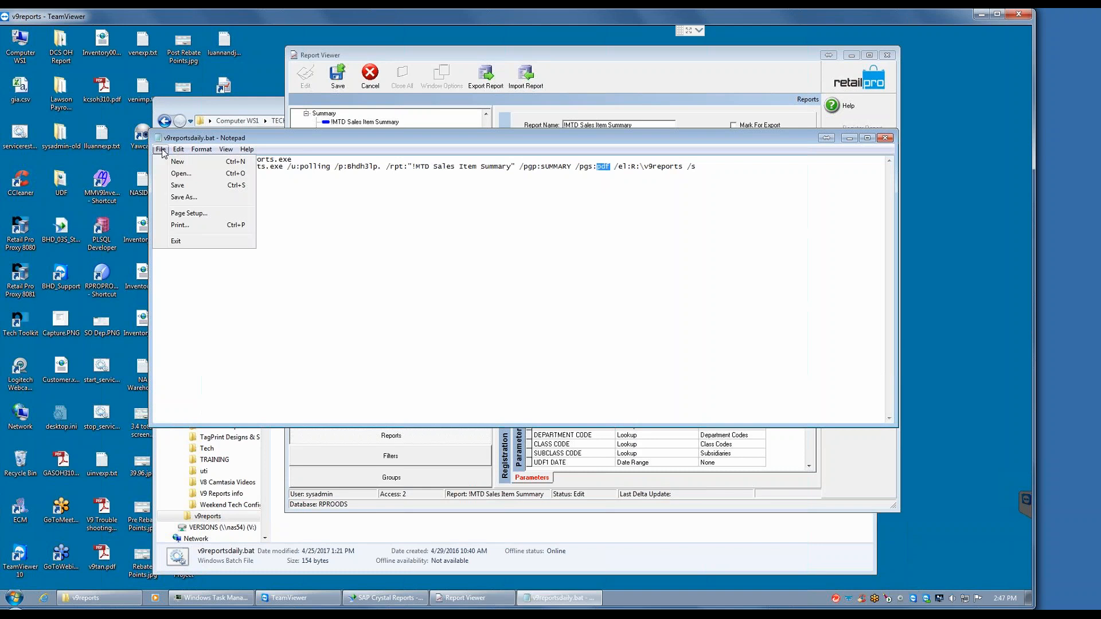
pyautogui.click(184, 188)
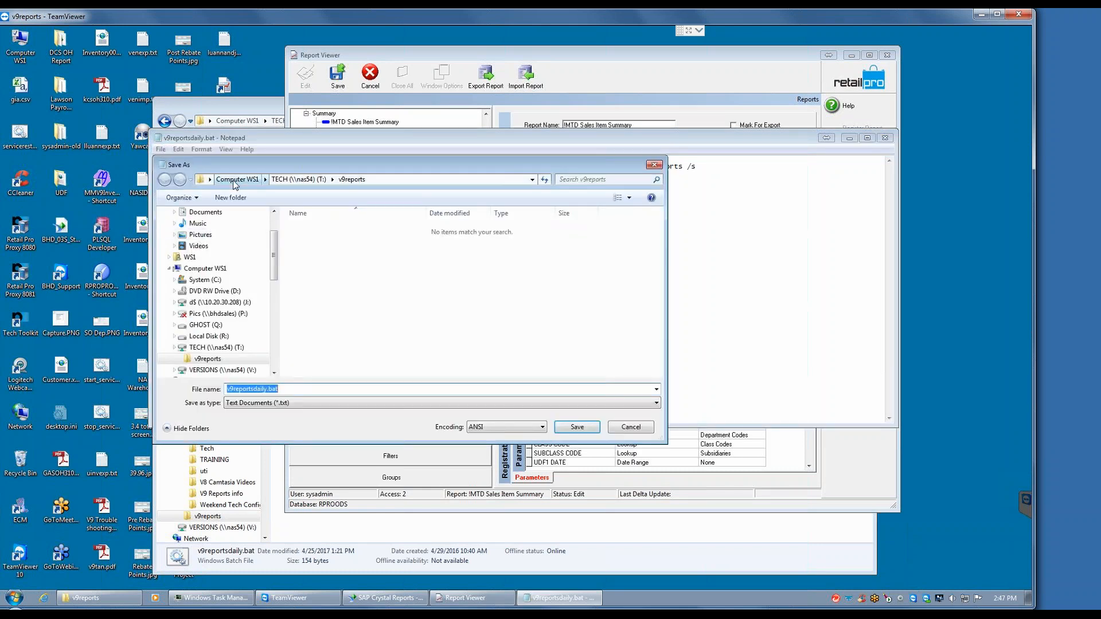
pyautogui.click(236, 180)
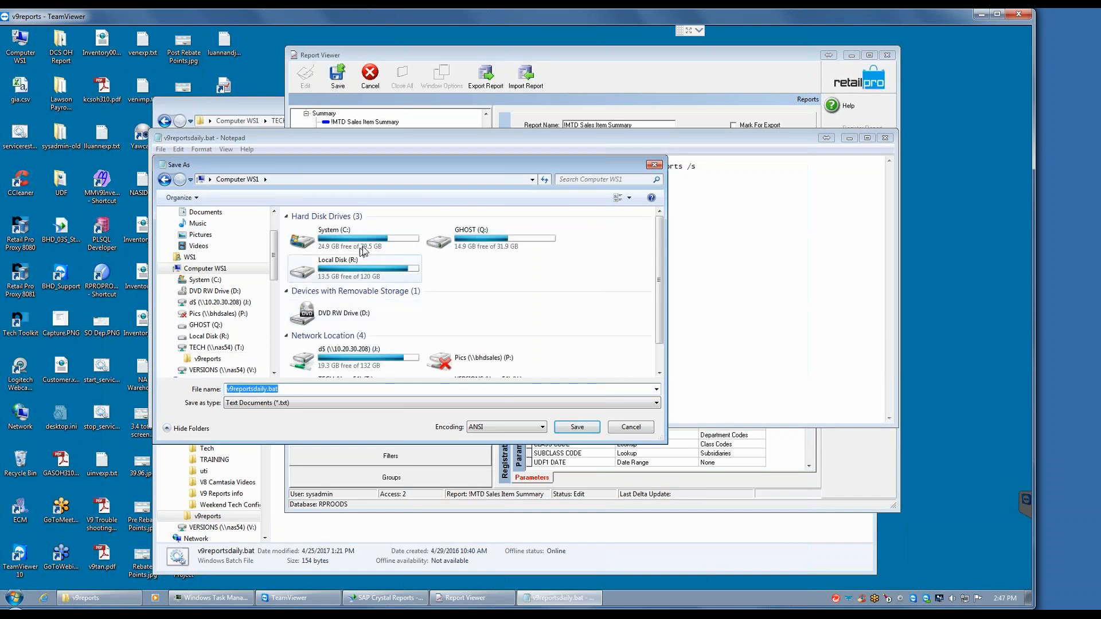
pyautogui.doubleClick(366, 263)
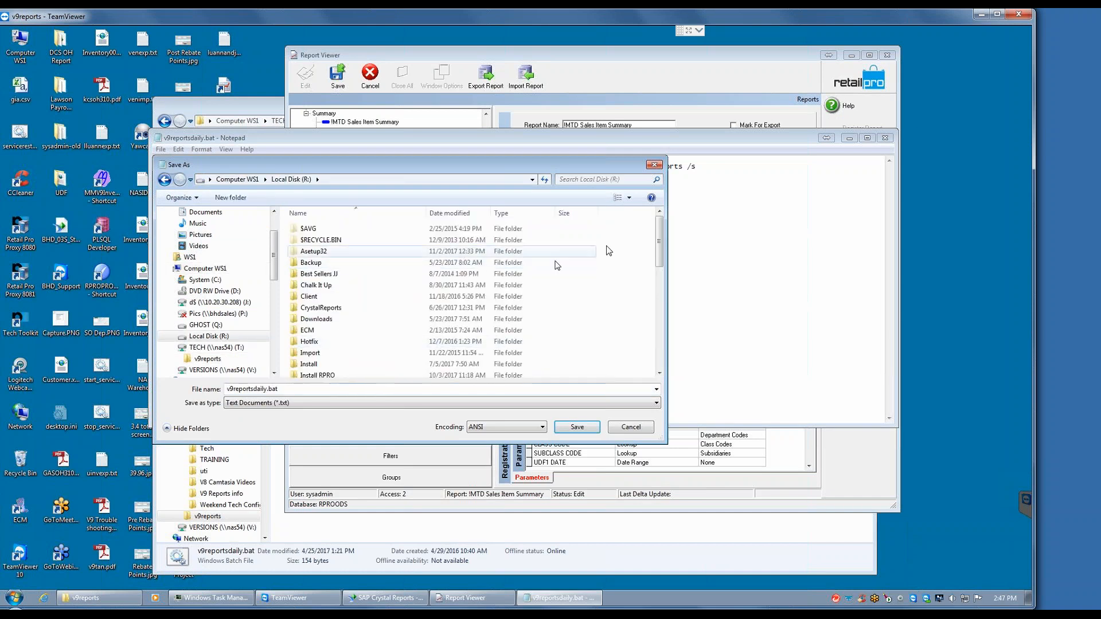
pyautogui.scroll(-10, 532, 270)
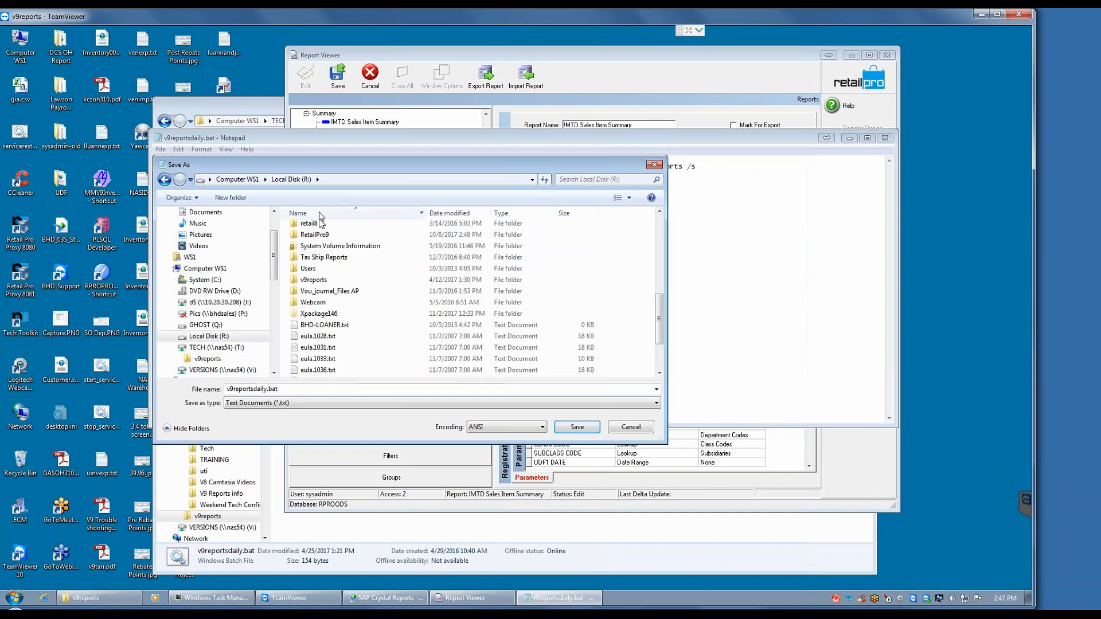
pyautogui.doubleClick(314, 235)
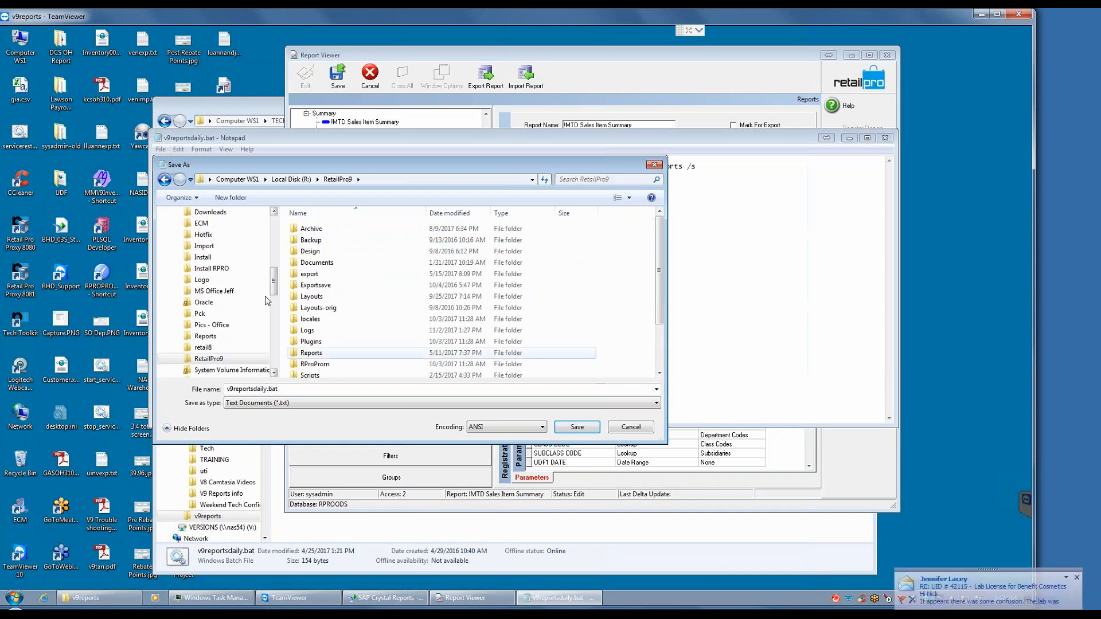
pyautogui.click(572, 434)
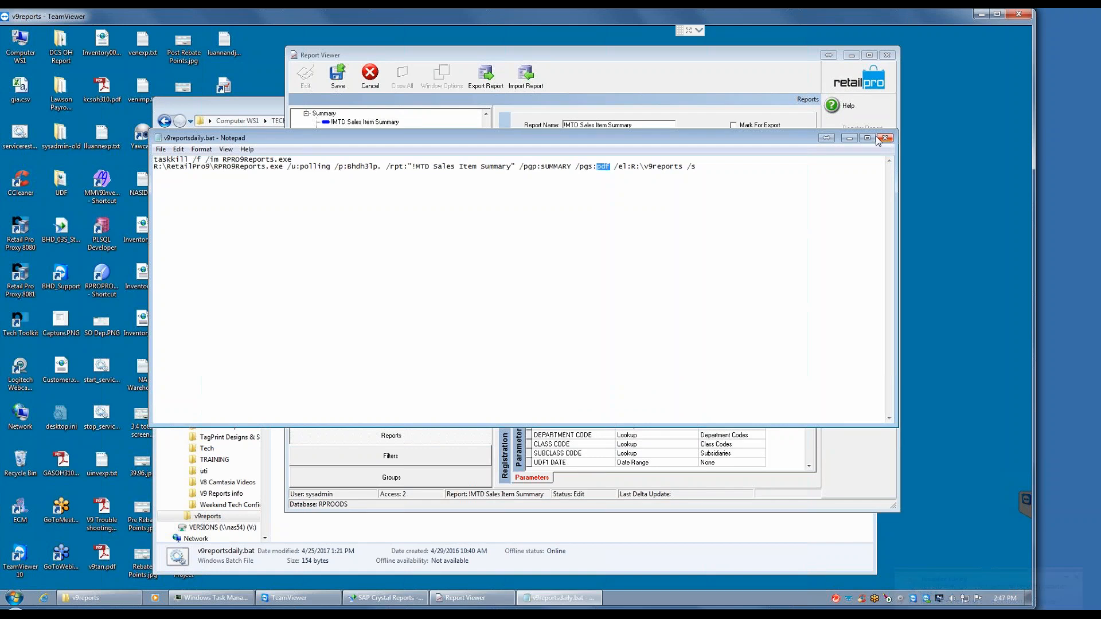
pyautogui.click(849, 138)
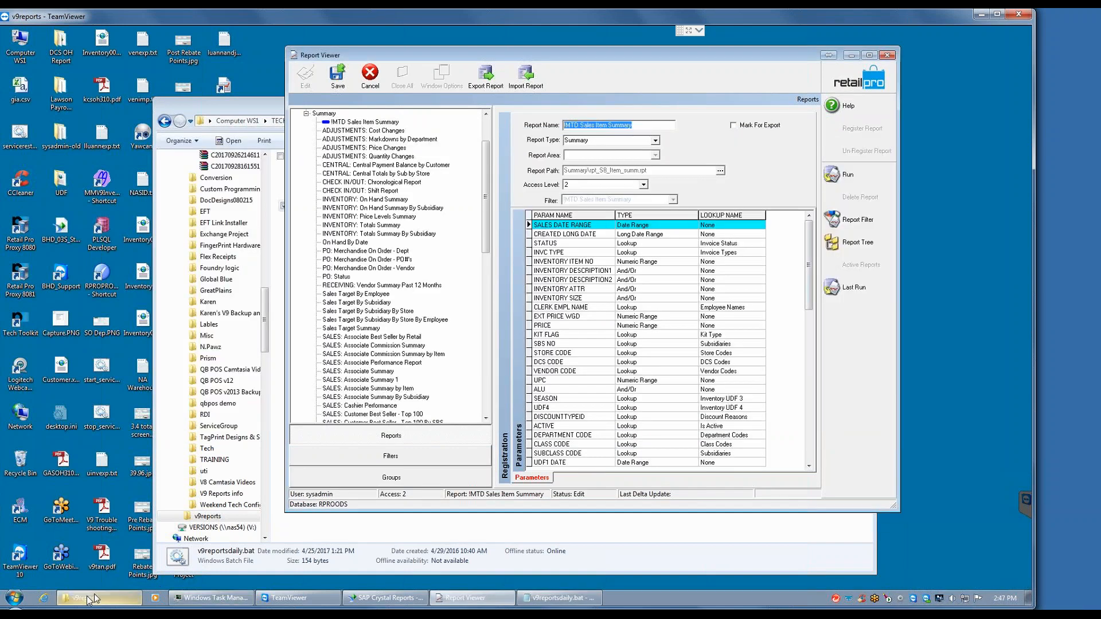
# Step: Cancel editing of the !MTD Sales Item Summary report in the Report Viewer and discard its changes
pyautogui.moveTo(90, 599)
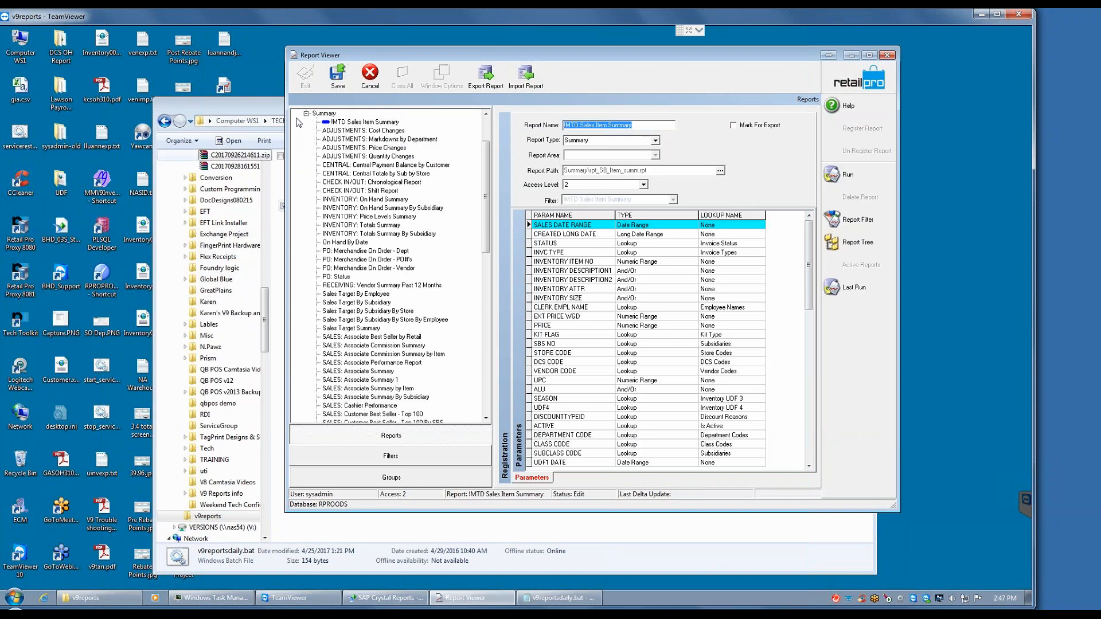
pyautogui.click(368, 91)
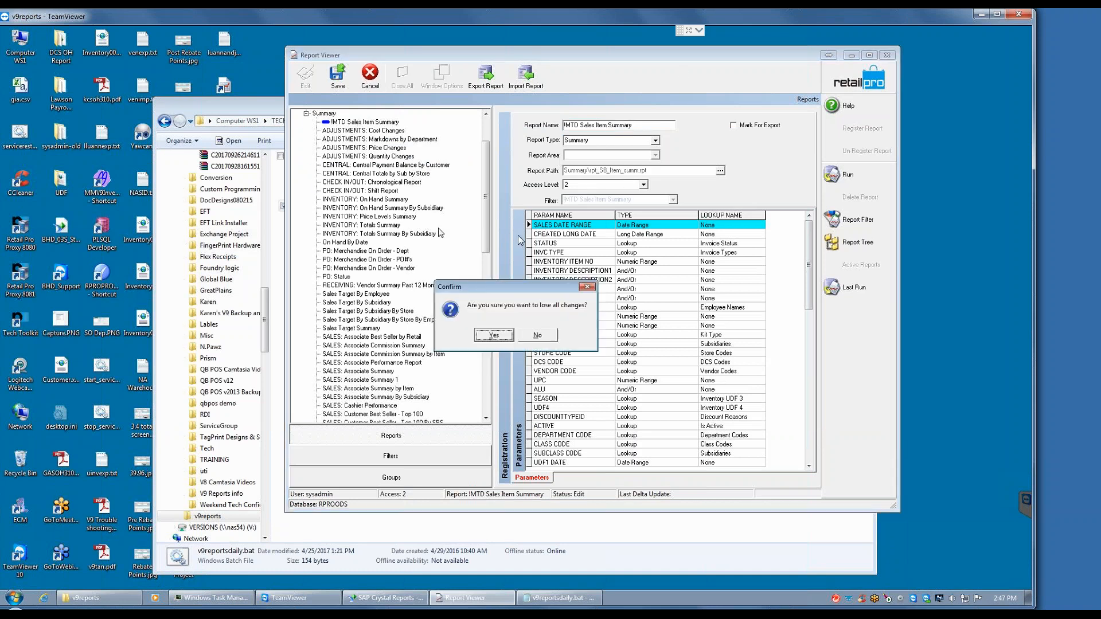
pyautogui.click(494, 336)
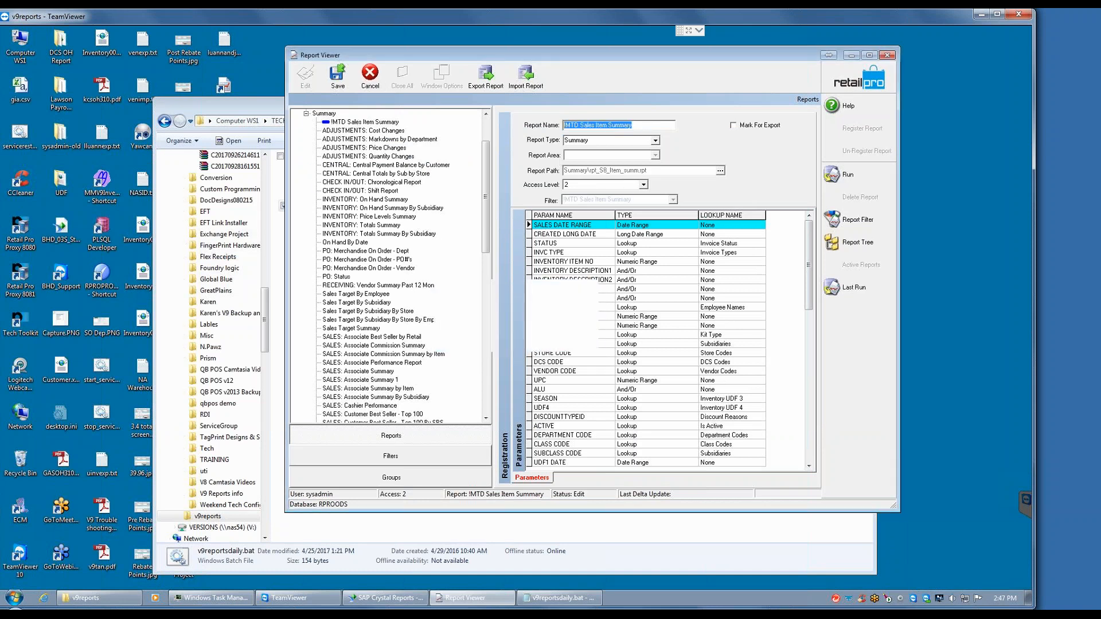
# Step: Browse to the RetailPro9 folder on Local Disk (R:) in the file explorer and select v9reportsdaily.bat
pyautogui.click(95, 598)
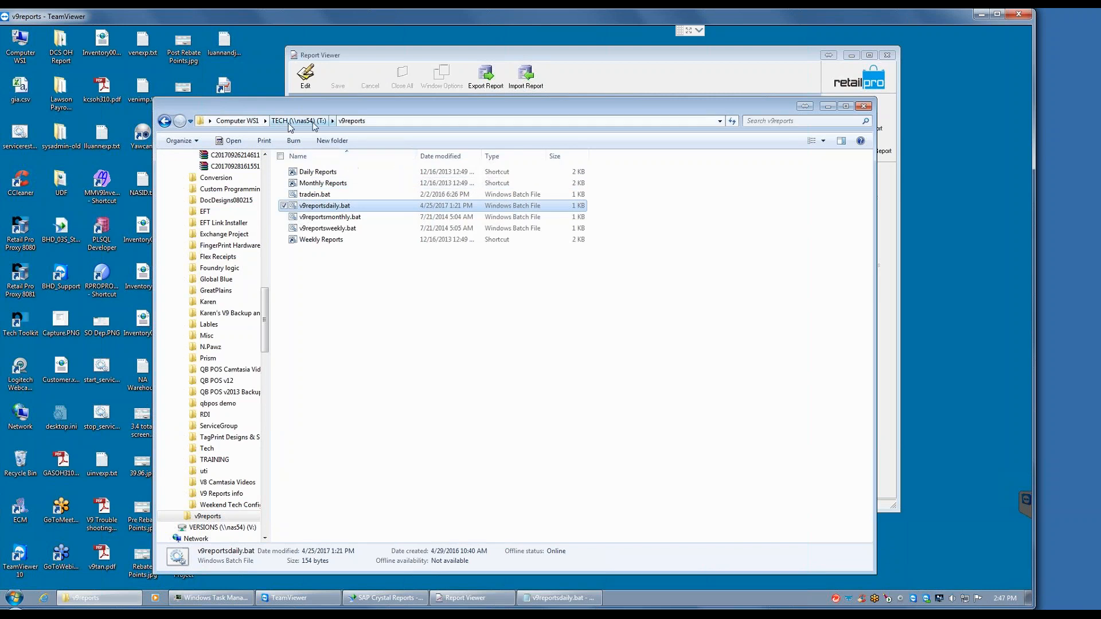
pyautogui.click(237, 120)
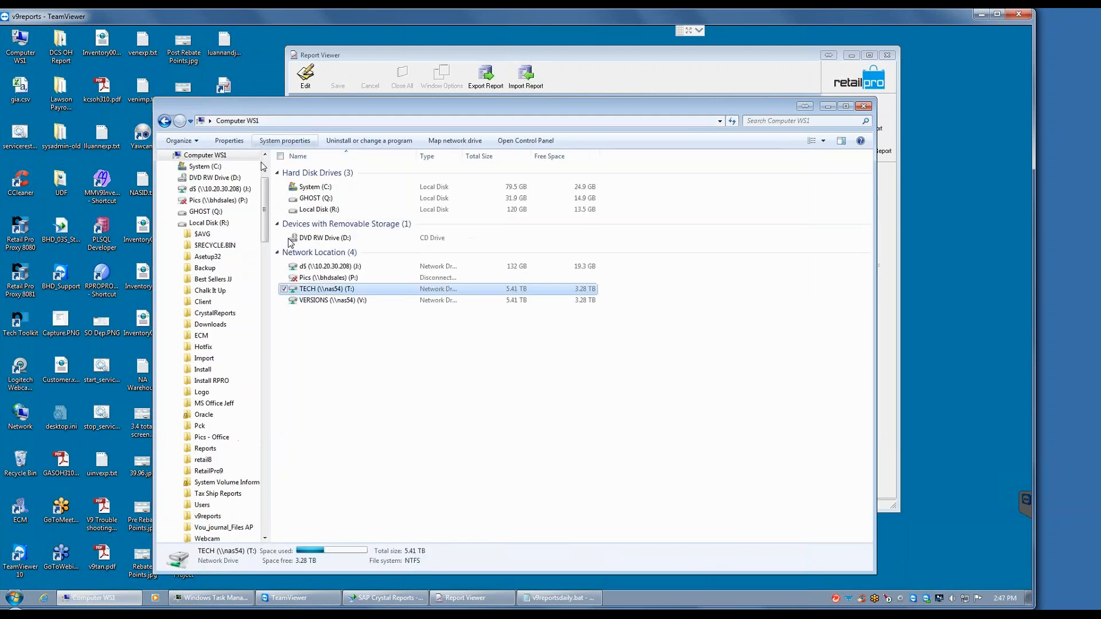
pyautogui.doubleClick(324, 209)
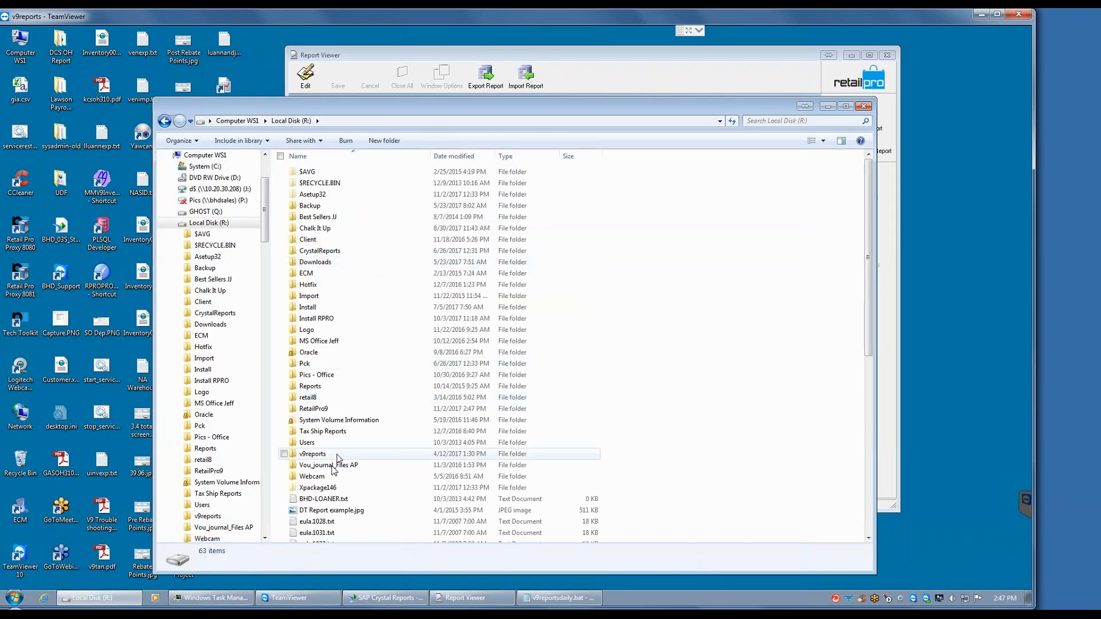
pyautogui.doubleClick(324, 408)
pyautogui.click(332, 453)
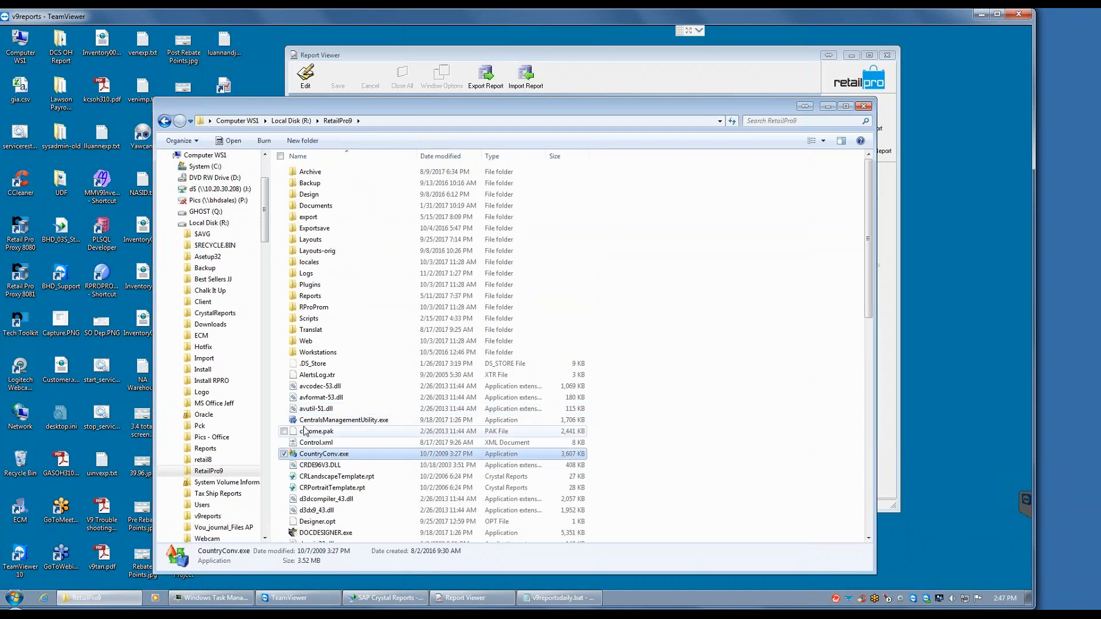
pyautogui.press('v')
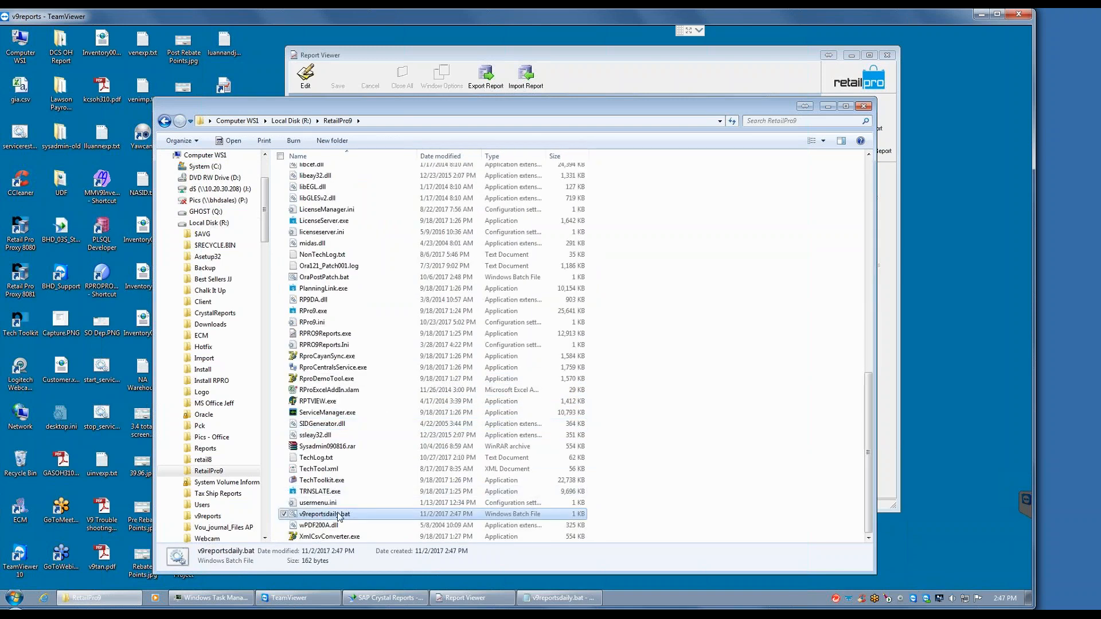
# Step: Create a desktop shortcut to v9reportsdaily.bat and minimize the explorer and Report Viewer windows to reveal the desktop
pyautogui.rightClick(341, 516)
pyautogui.moveTo(427, 430)
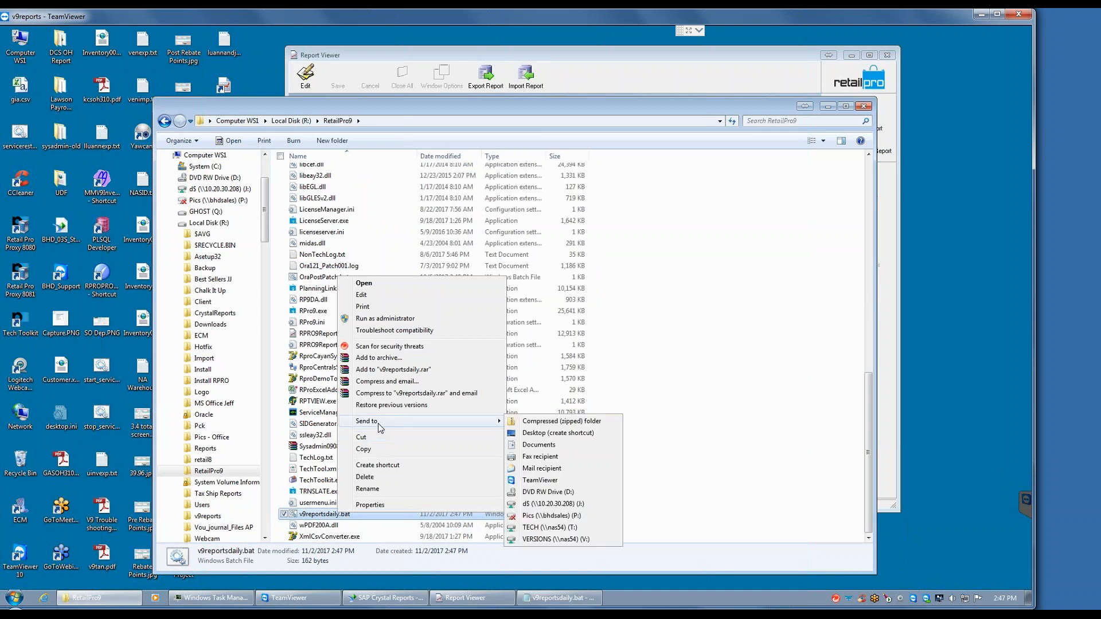
pyautogui.press('Escape')
pyautogui.press('Escape')
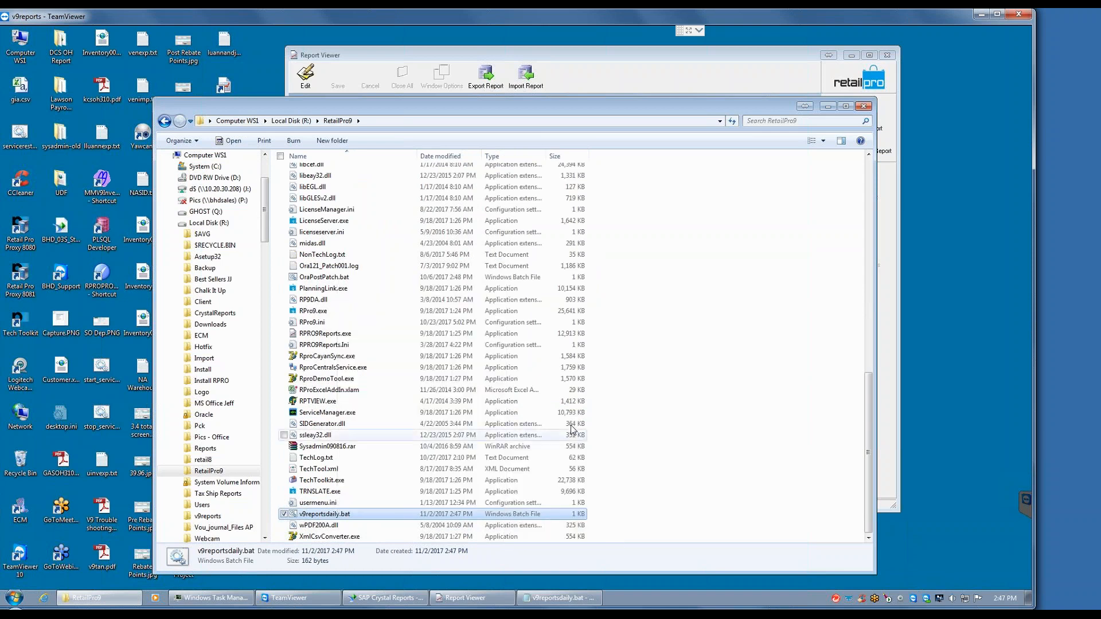
pyautogui.click(828, 107)
pyautogui.click(853, 55)
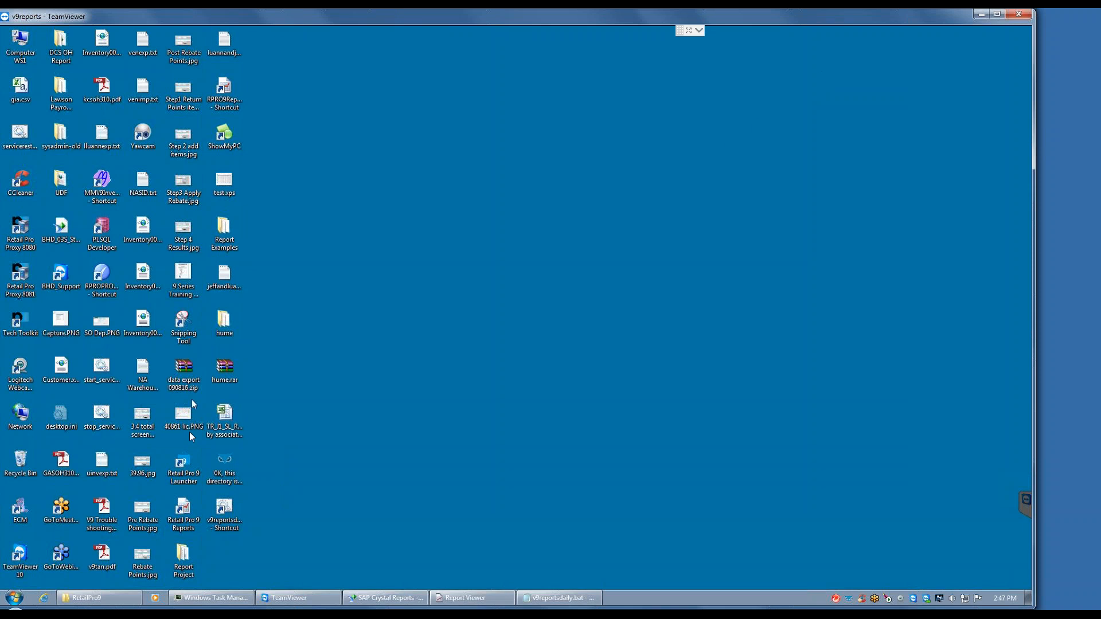
# Step: Try to run the report export from the v9reportsdaily.bat desktop shortcut and dismiss the error dialog
pyautogui.click(223, 513)
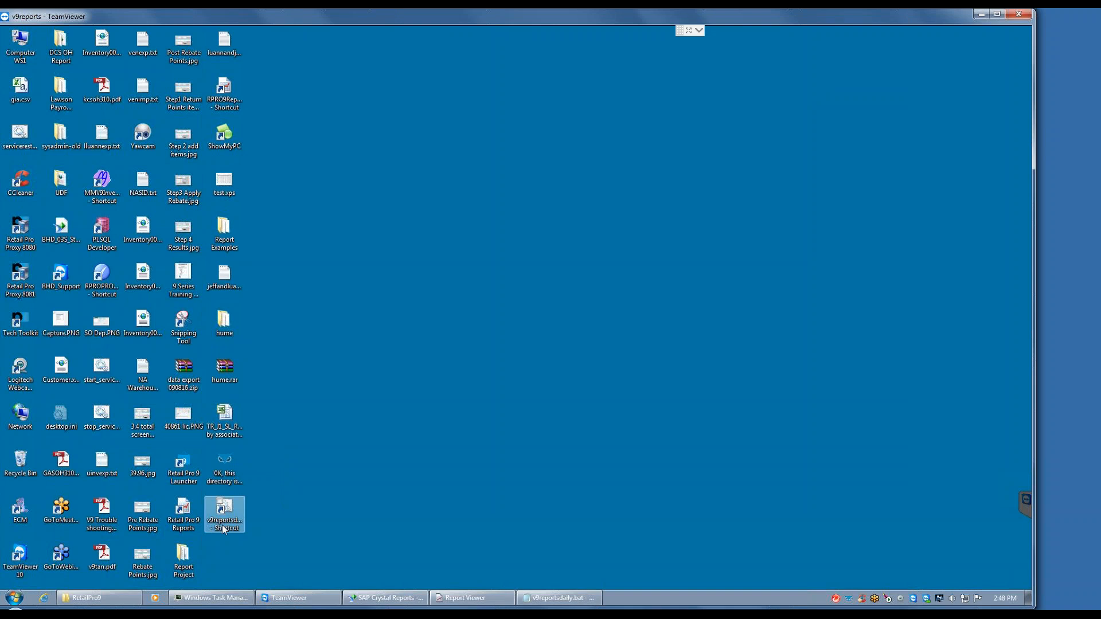
pyautogui.doubleClick(225, 512)
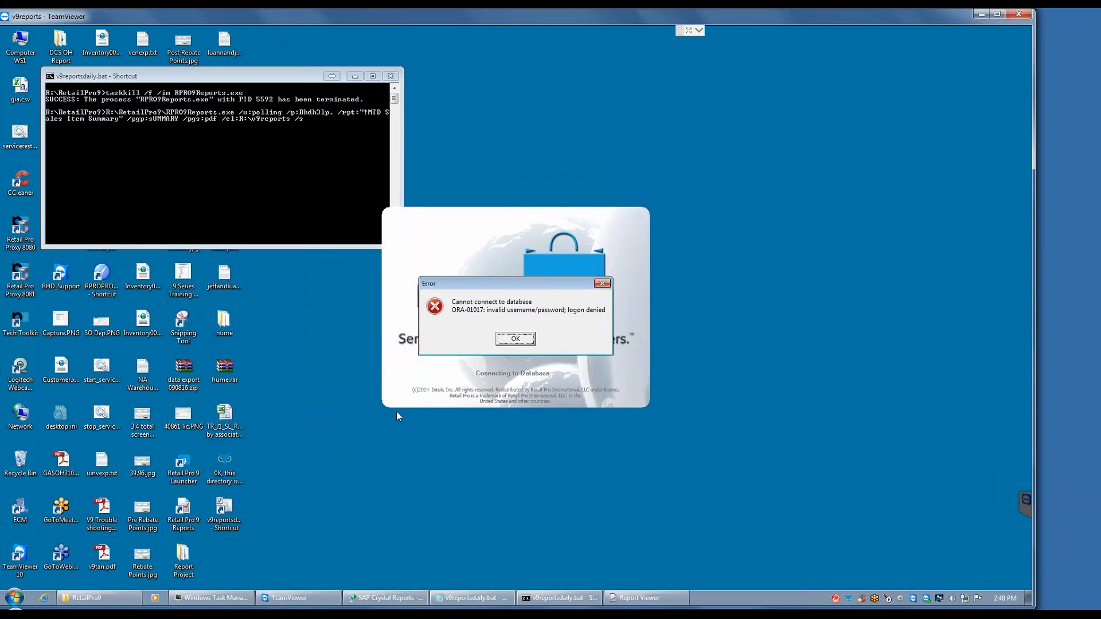
pyautogui.click(516, 340)
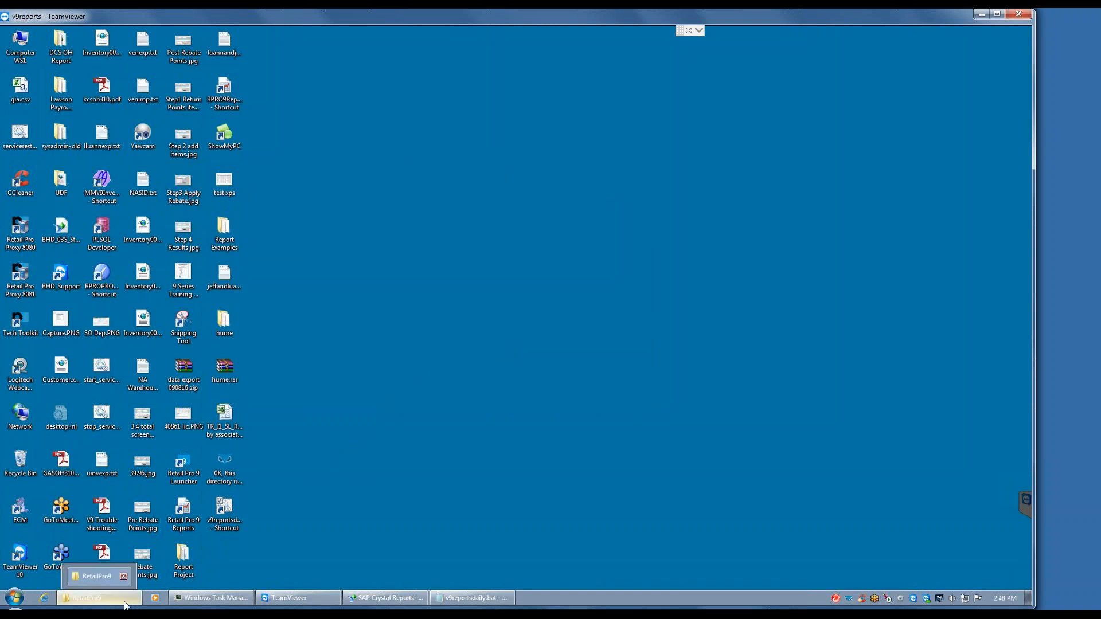
pyautogui.rightClick(469, 599)
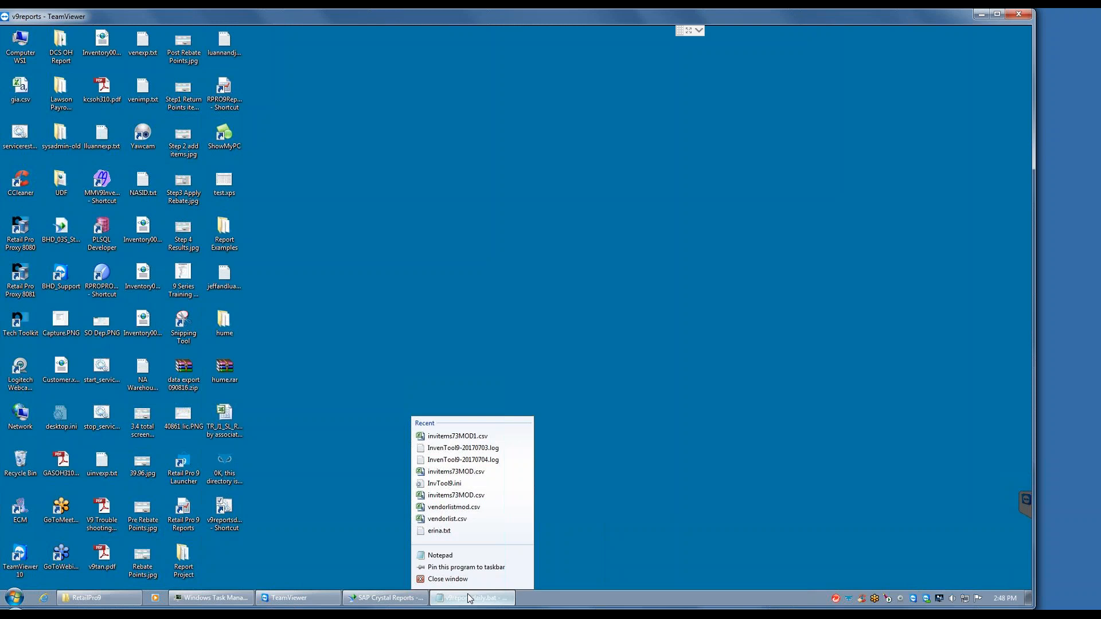
pyautogui.click(465, 597)
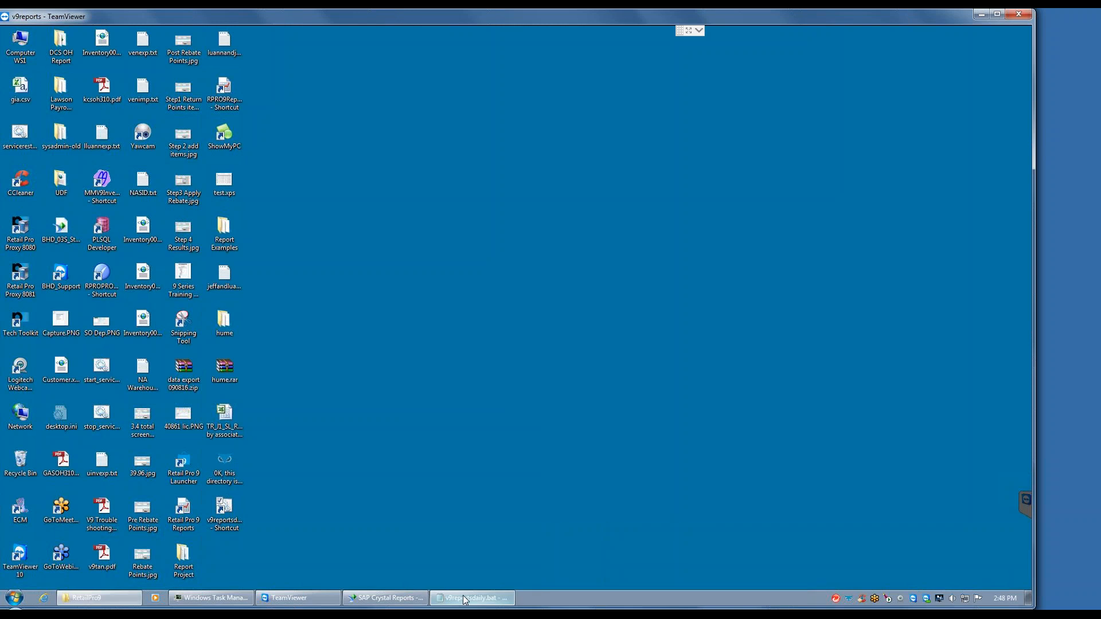
pyautogui.rightClick(465, 600)
pyautogui.click(452, 554)
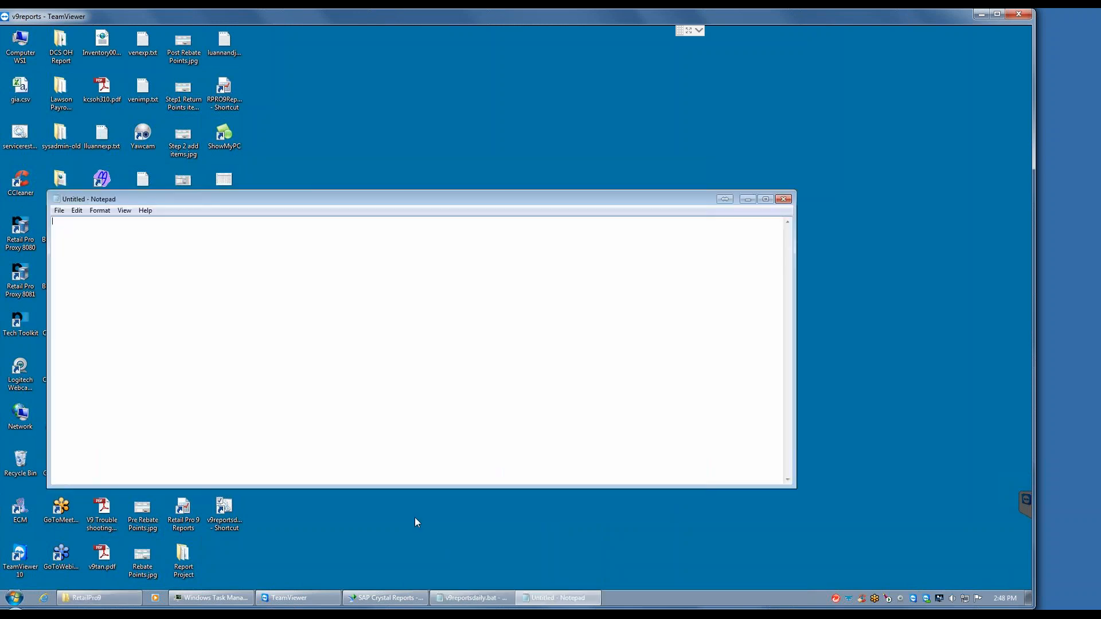
pyautogui.click(783, 199)
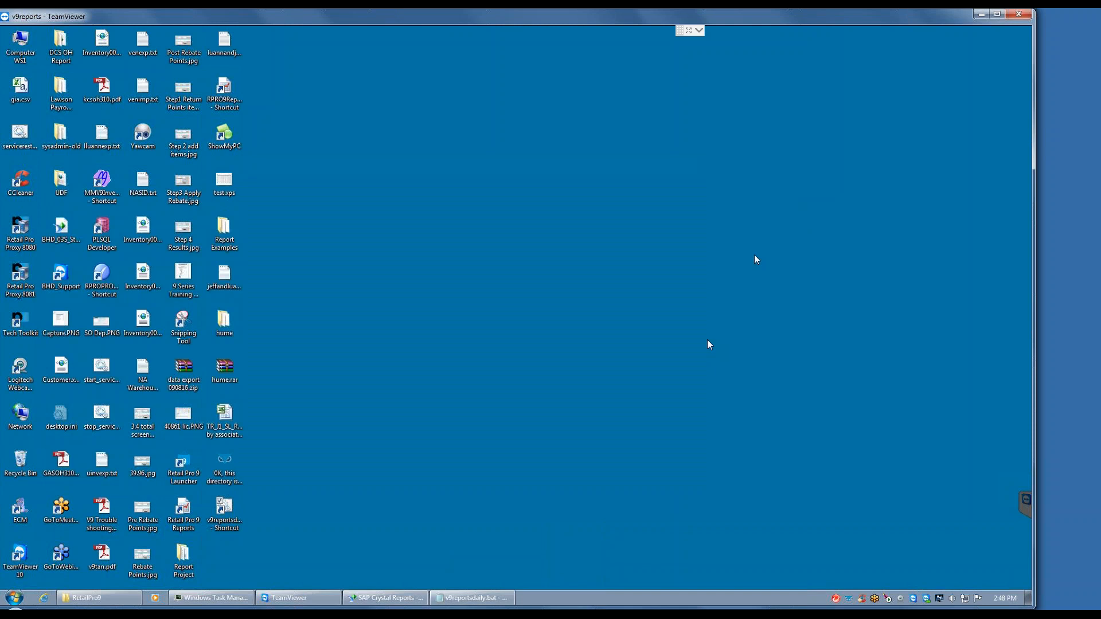
# Step: Return to the RetailPro9 folder and open v9reportsdaily.bat for editing in Notepad
pyautogui.click(118, 594)
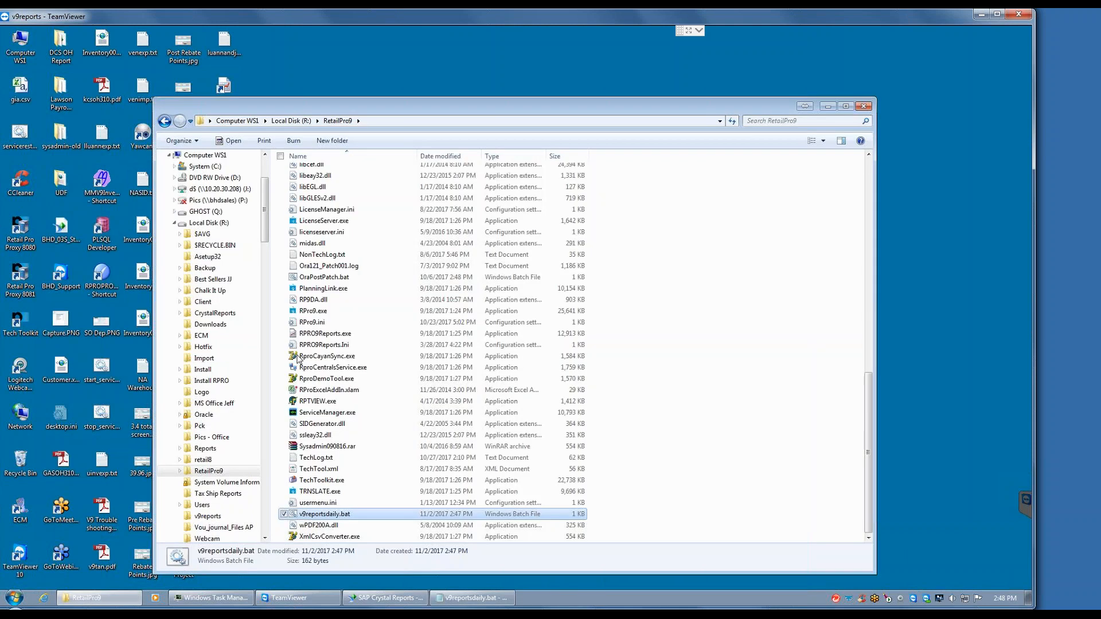
pyautogui.rightClick(337, 516)
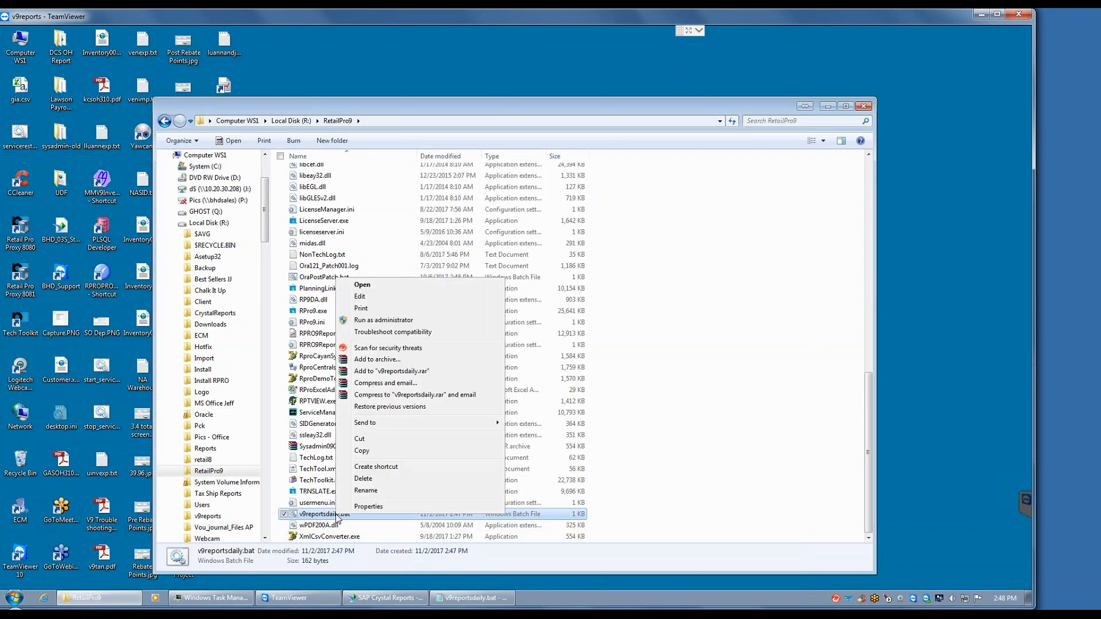
pyautogui.click(367, 297)
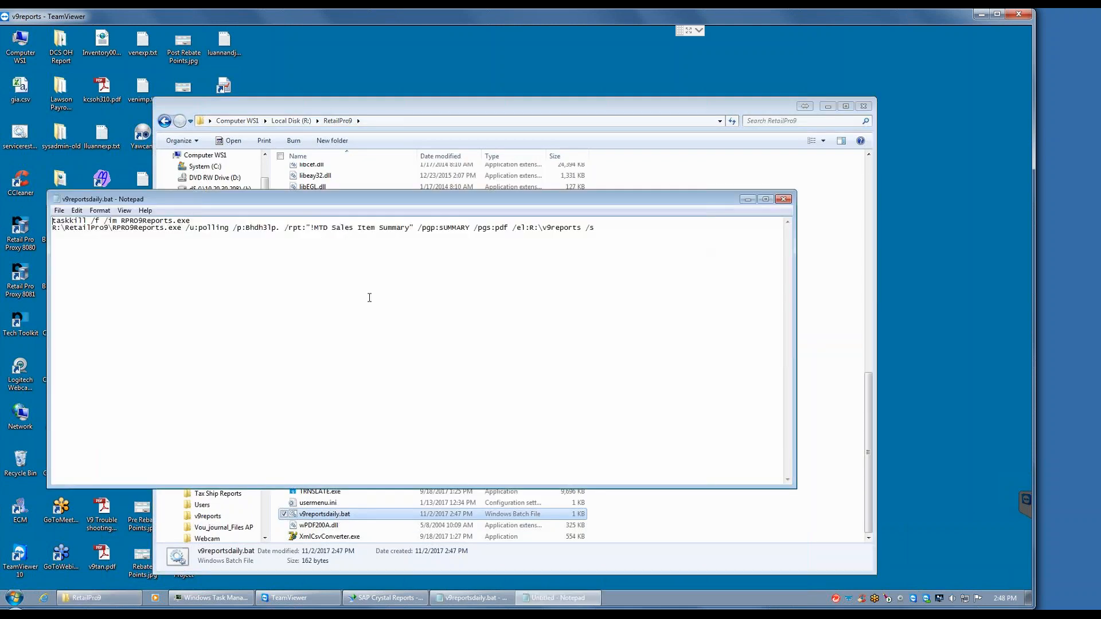
# Step: Replace the password in the /p: parameter of the RPRO9Reports.exe line in v9reportsdaily.bat with the sysadmin account's password
pyautogui.click(285, 227)
pyautogui.press('BackSpace')
pyautogui.press('BackSpace')
pyautogui.press('BackSpace')
pyautogui.press('BackSpace')
pyautogui.press('BackSpace')
pyautogui.press('BackSpace')
pyautogui.press('BackSpace')
pyautogui.press('BackSpace')
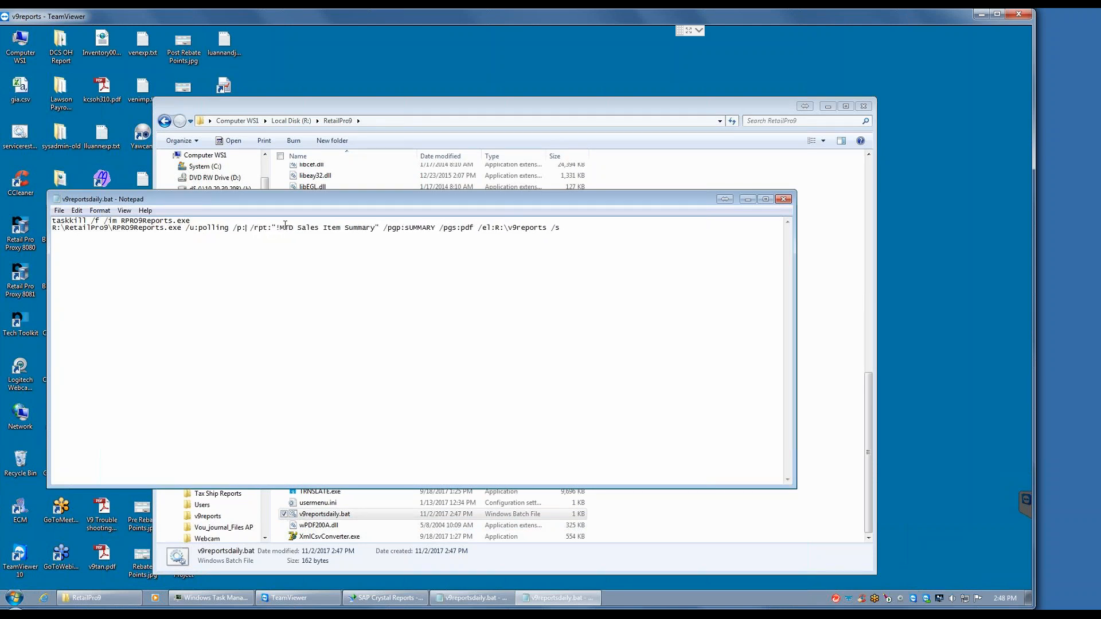
pyautogui.write('SYSADMIN')
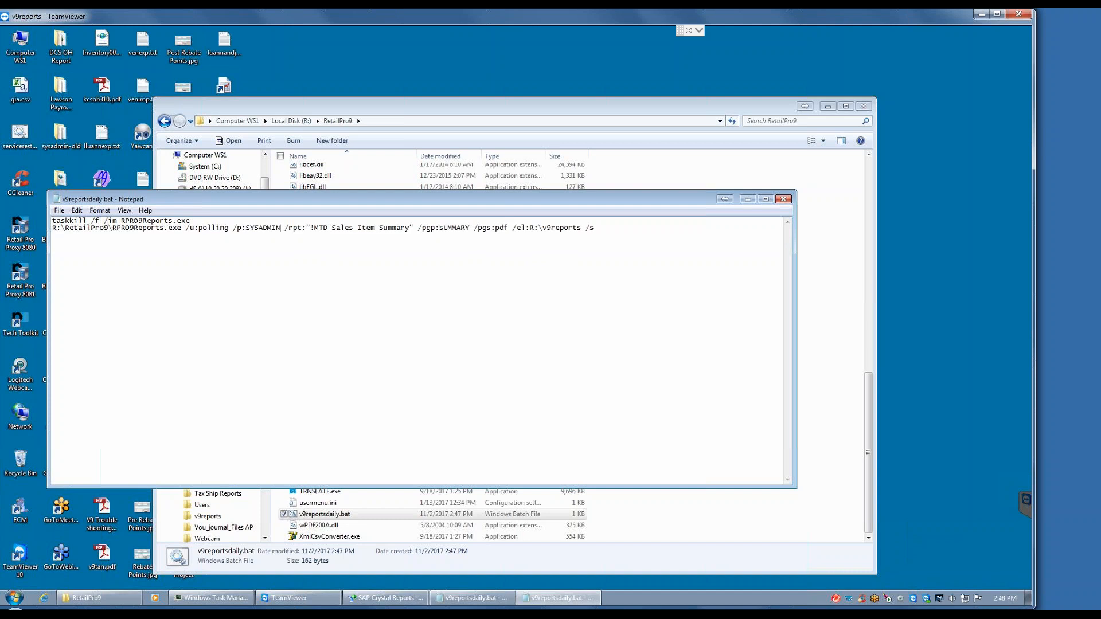
pyautogui.press('BackSpace')
pyautogui.press('BackSpace')
pyautogui.press('BackSpace')
pyautogui.press('BackSpace')
pyautogui.press('BackSpace')
pyautogui.press('BackSpace')
pyautogui.press('BackSpace')
pyautogui.press('BackSpace')
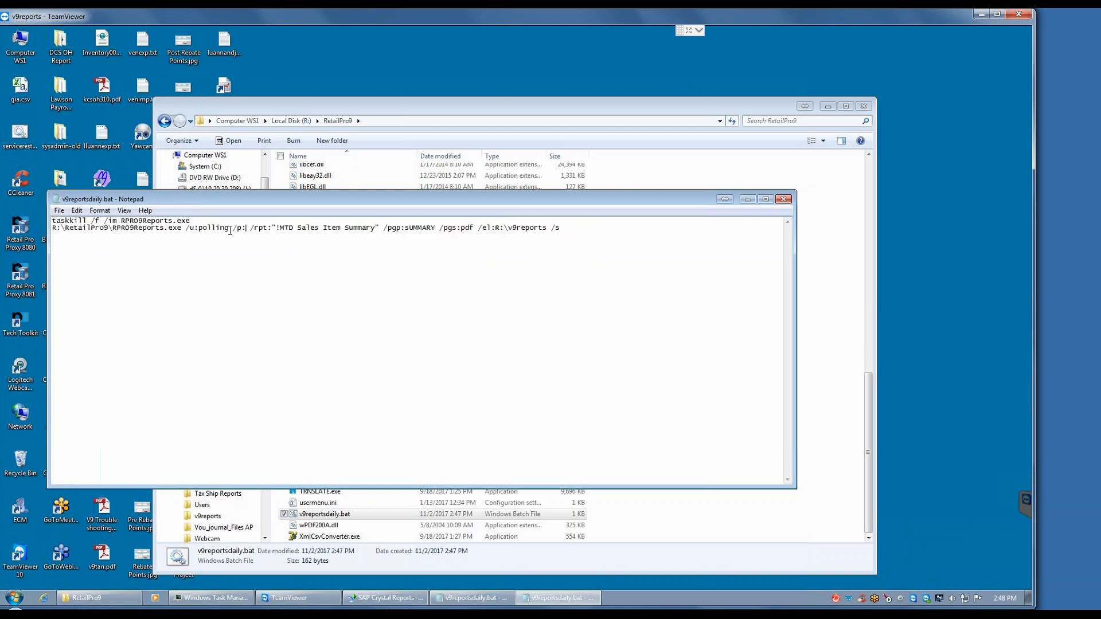
pyautogui.write('sts')
pyautogui.press('BackSpace')
pyautogui.press('BackSpace')
pyautogui.press('BackSpace')
pyautogui.write('stsadmin')
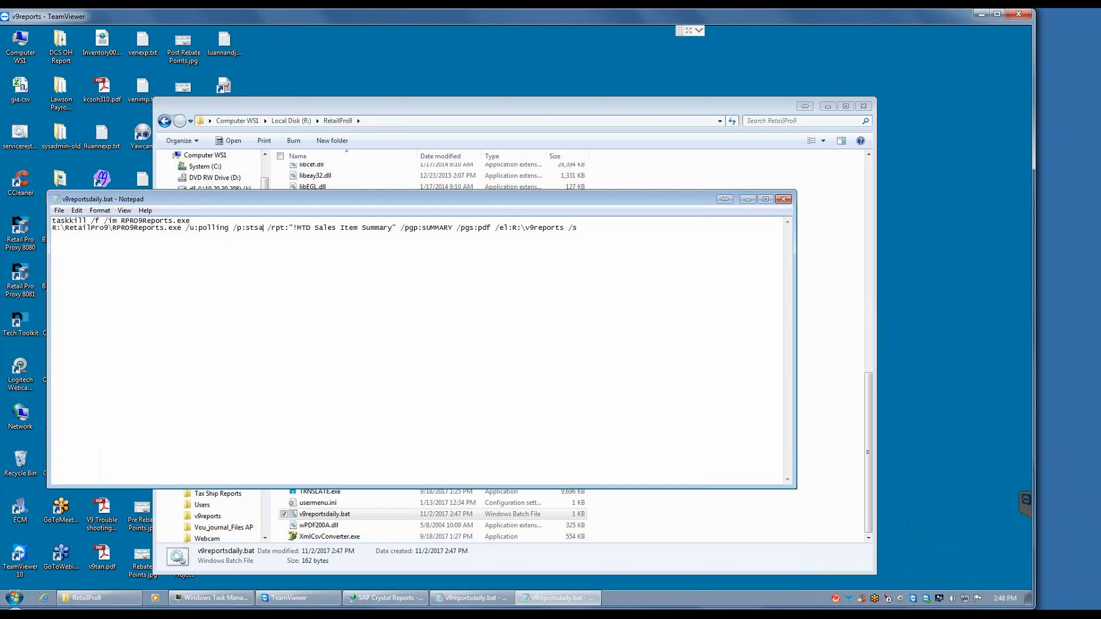
pyautogui.press('BackSpace')
pyautogui.press('BackSpace')
pyautogui.press('BackSpace')
pyautogui.press('BackSpace')
pyautogui.press('BackSpace')
pyautogui.press('BackSpace')
pyautogui.press('BackSpace')
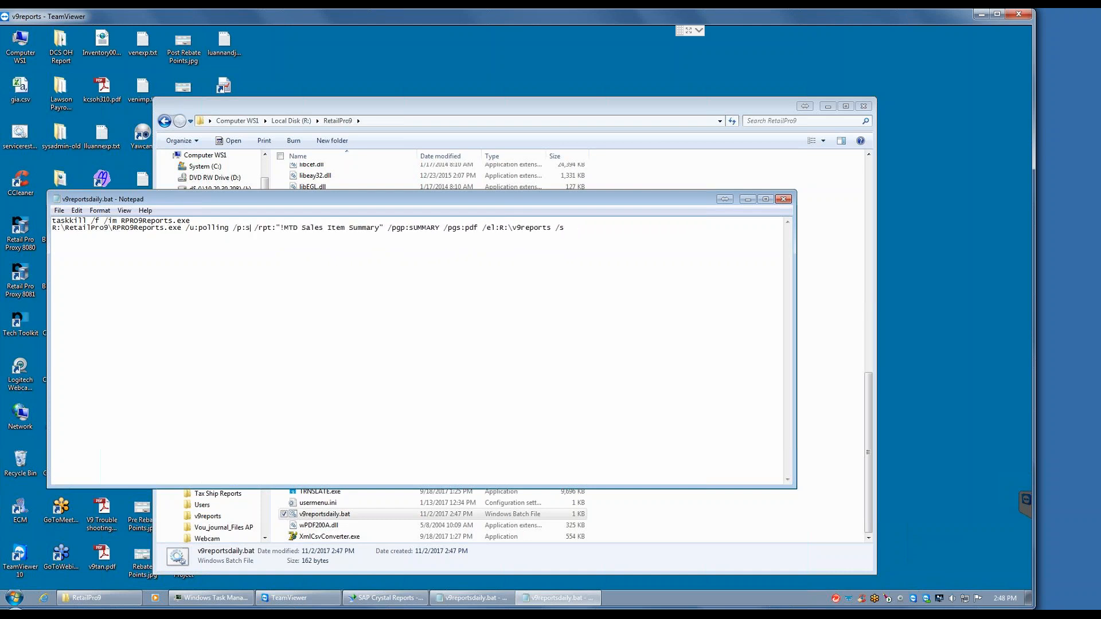
pyautogui.write('ysyadmin')
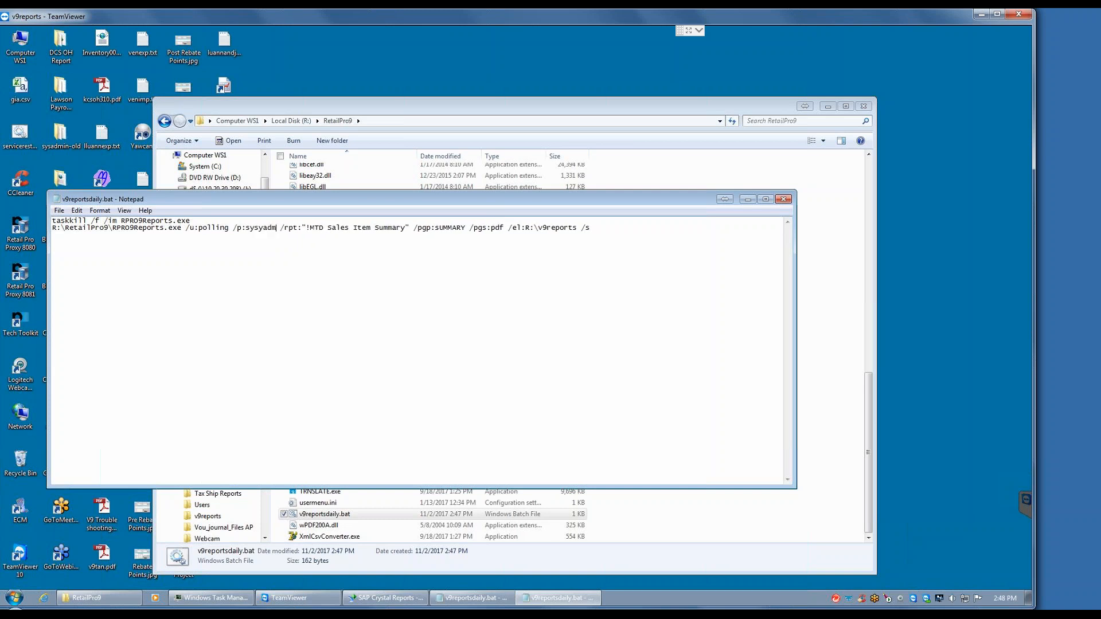
pyautogui.press('BackSpace')
pyautogui.press('BackSpace')
pyautogui.press('BackSpace')
pyautogui.press('BackSpace')
pyautogui.press('BackSpace')
pyautogui.press('BackSpace')
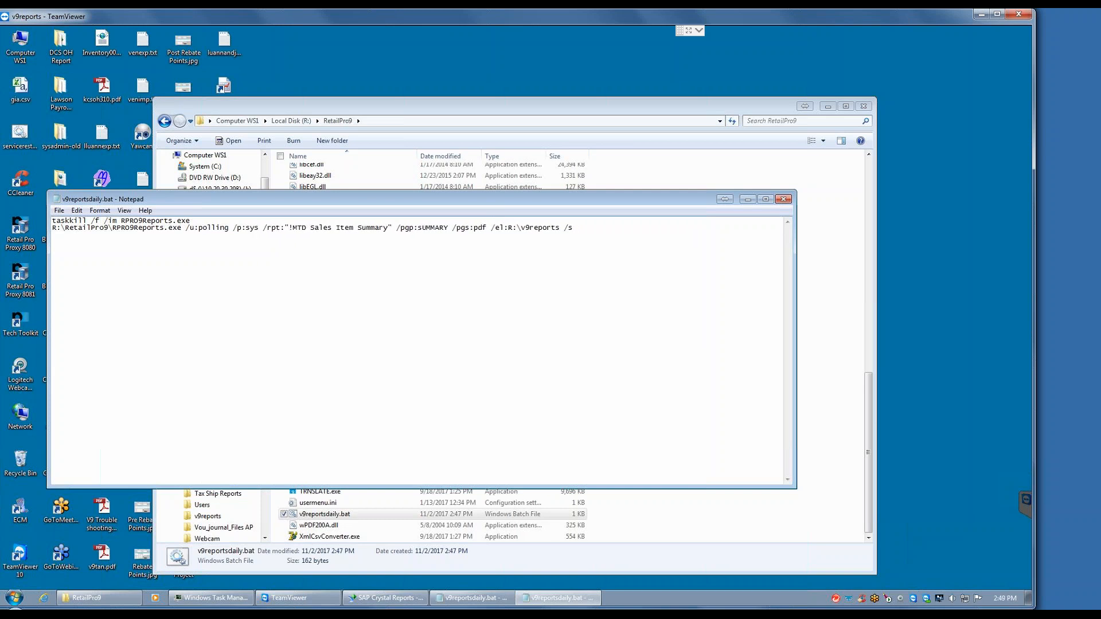
pyautogui.write('admi')
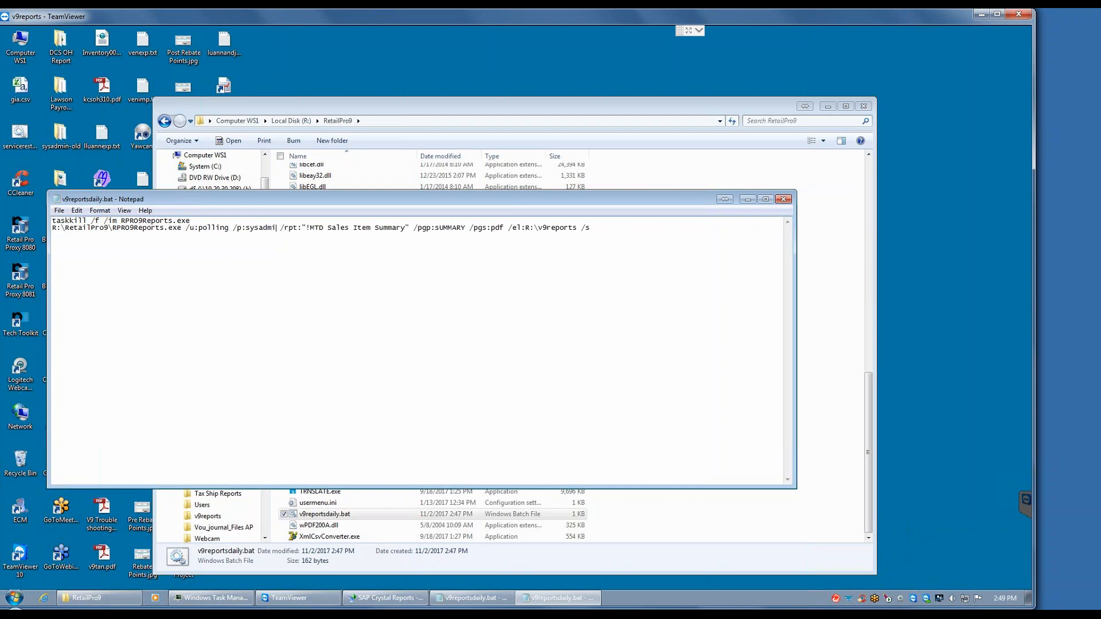
pyautogui.write('n')
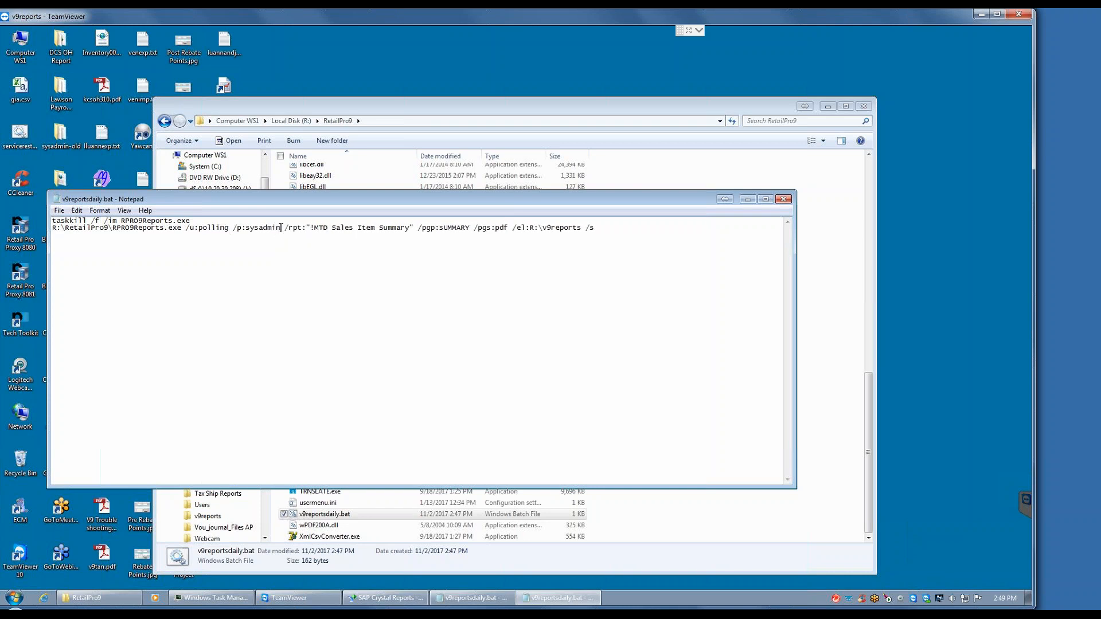
# Step: Try pasting the clipboard text over the /p: password, and enter the account password there again
pyautogui.doubleClick(247, 228)
pyautogui.write('!MTD Sales Item Summary')
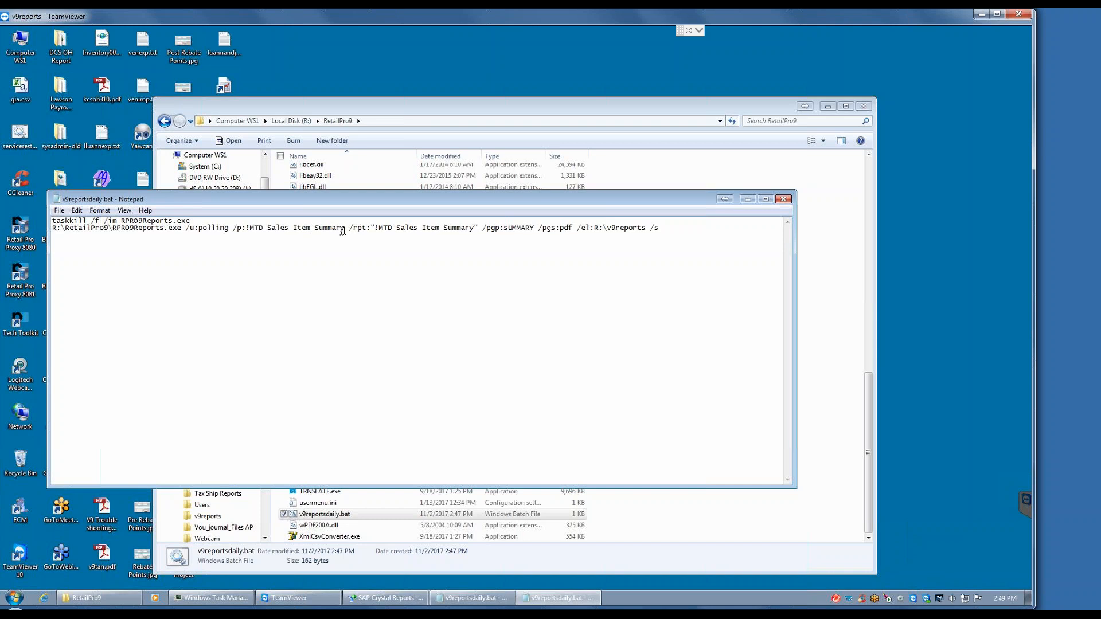
pyautogui.press('BackSpace')
pyautogui.press('BackSpace')
pyautogui.press('BackSpace')
pyautogui.press('BackSpace')
pyautogui.press('BackSpace')
pyautogui.press('BackSpace')
pyautogui.press('BackSpace')
pyautogui.press('BackSpace')
pyautogui.press('BackSpace')
pyautogui.press('BackSpace')
pyautogui.press('BackSpace')
pyautogui.press('BackSpace')
pyautogui.press('BackSpace')
pyautogui.press('BackSpace')
pyautogui.press('BackSpace')
pyautogui.press('BackSpace')
pyautogui.press('BackSpace')
pyautogui.press('BackSpace')
pyautogui.press('BackSpace')
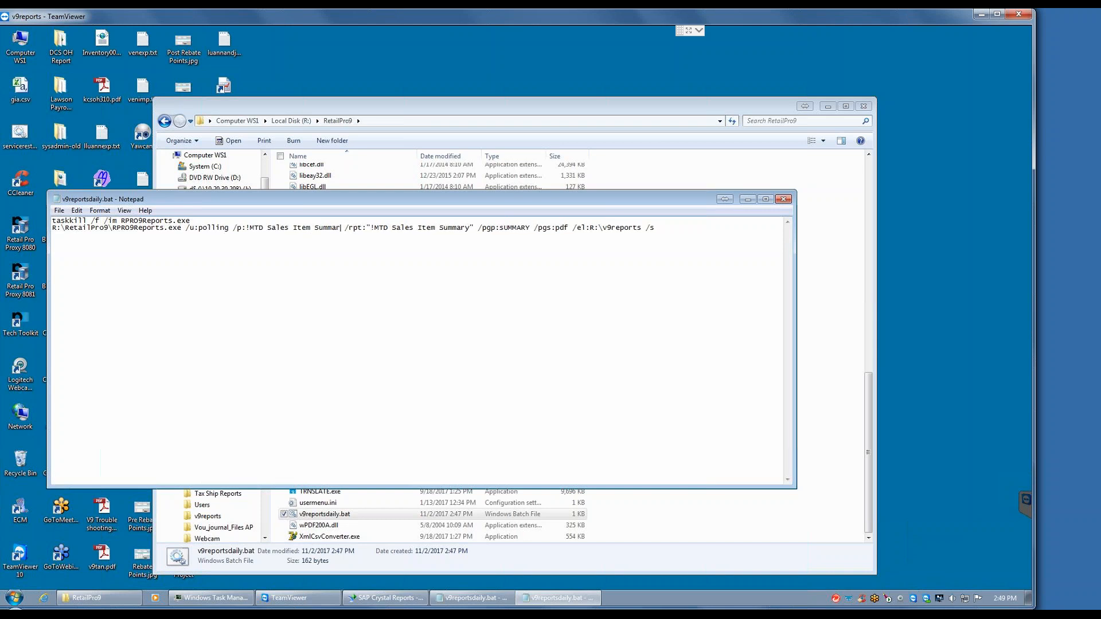
pyautogui.press('BackSpace')
pyautogui.press('BackSpace')
pyautogui.press('BackSpace')
pyautogui.press('BackSpace')
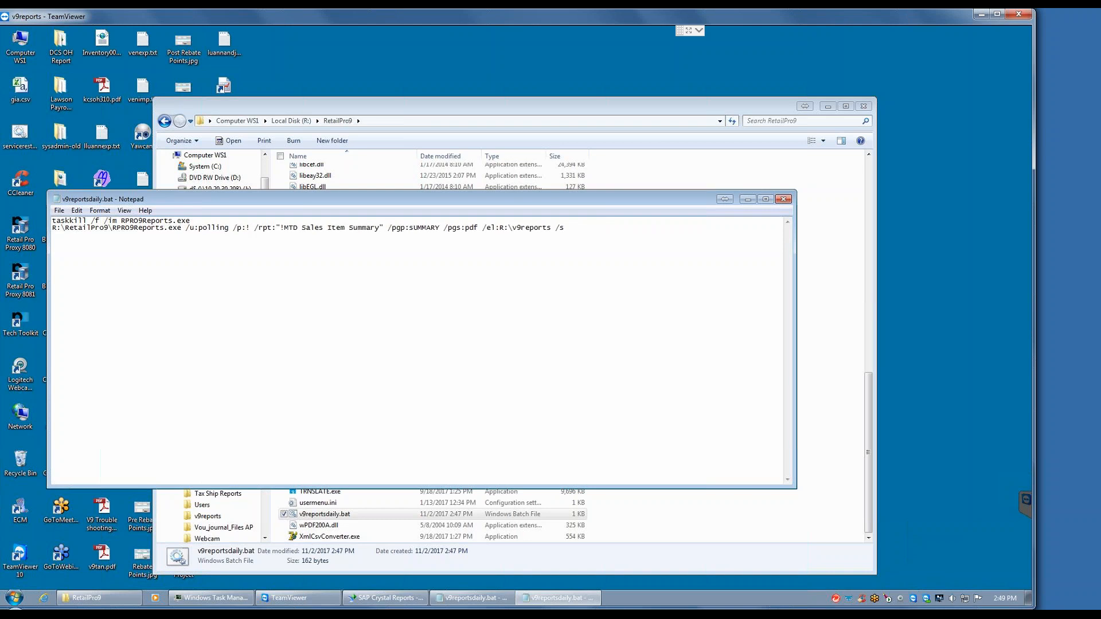
pyautogui.write('sysadmin')
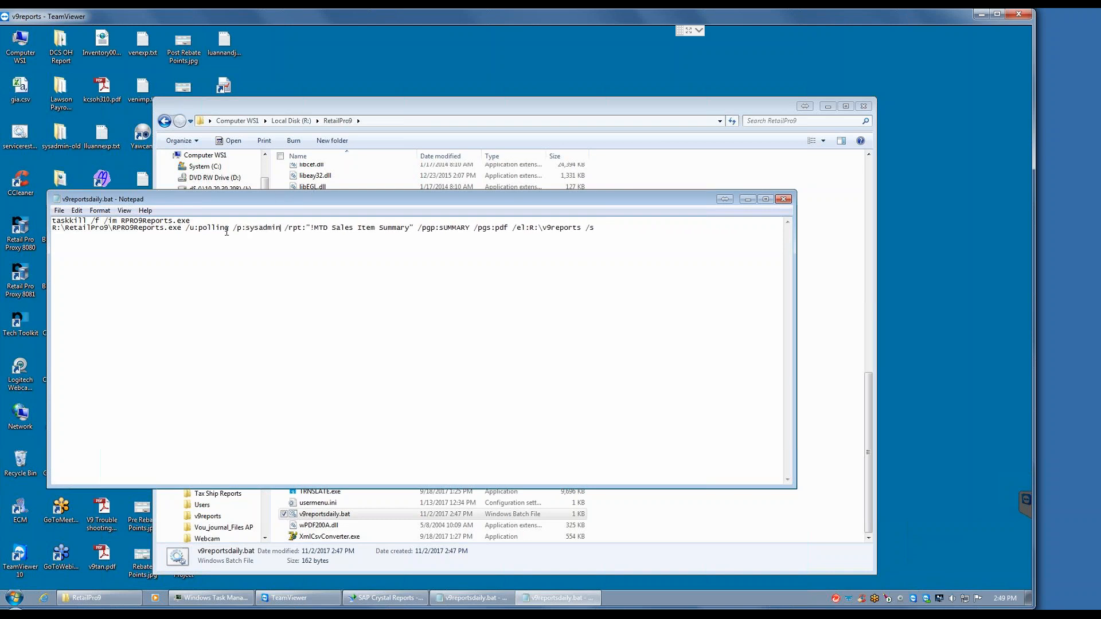
# Step: Set the /u: parameter of the RPRO9Reports.exe line to sysadmin and save v9reportsdaily.bat
pyautogui.click(230, 228)
pyautogui.press('BackSpace')
pyautogui.press('BackSpace')
pyautogui.press('BackSpace')
pyautogui.press('BackSpace')
pyautogui.press('BackSpace')
pyautogui.press('BackSpace')
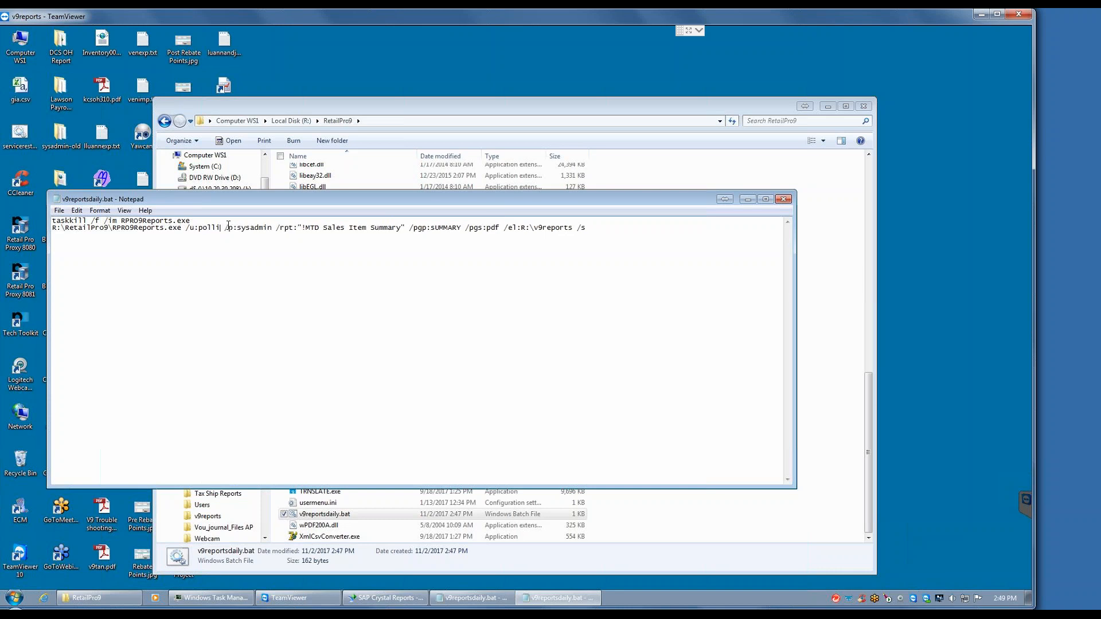
pyautogui.press('BackSpace')
pyautogui.write('sysadmin')
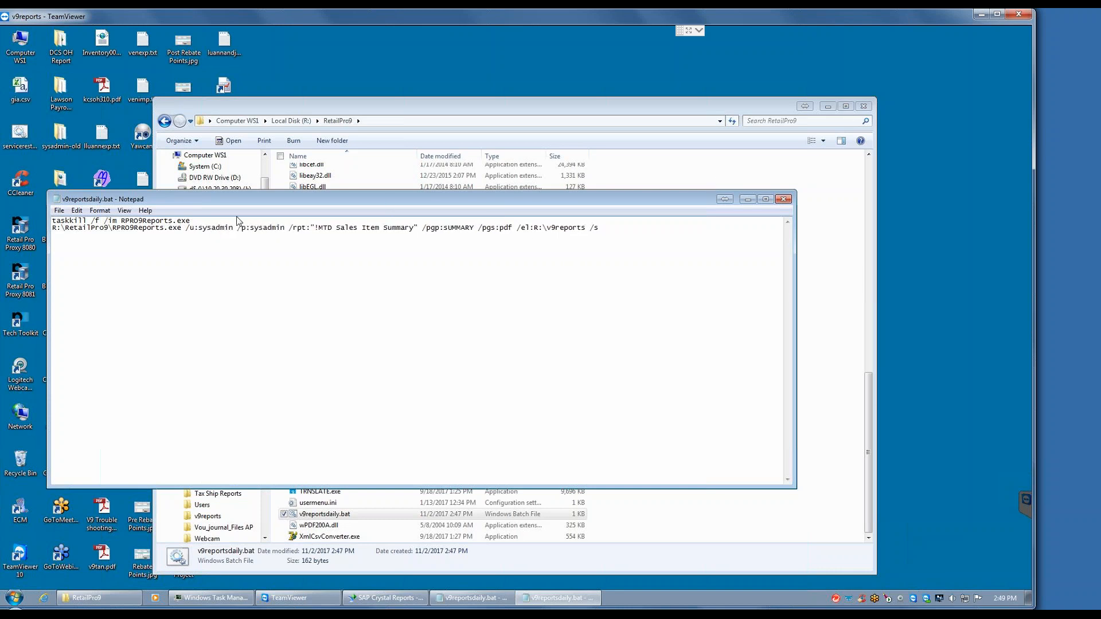
pyautogui.click(59, 211)
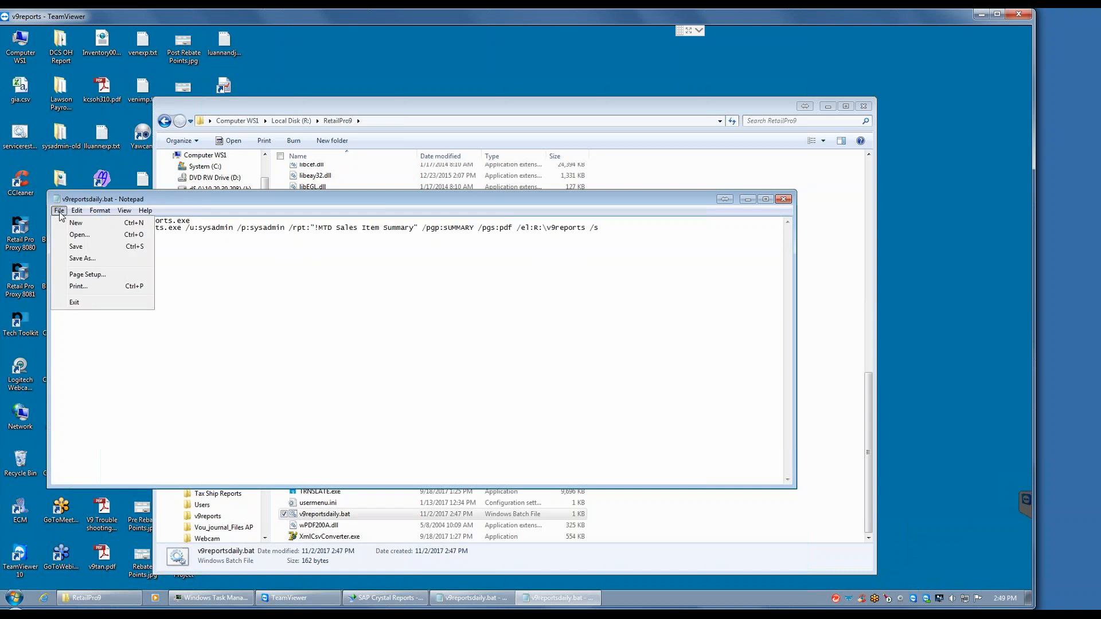
pyautogui.click(75, 246)
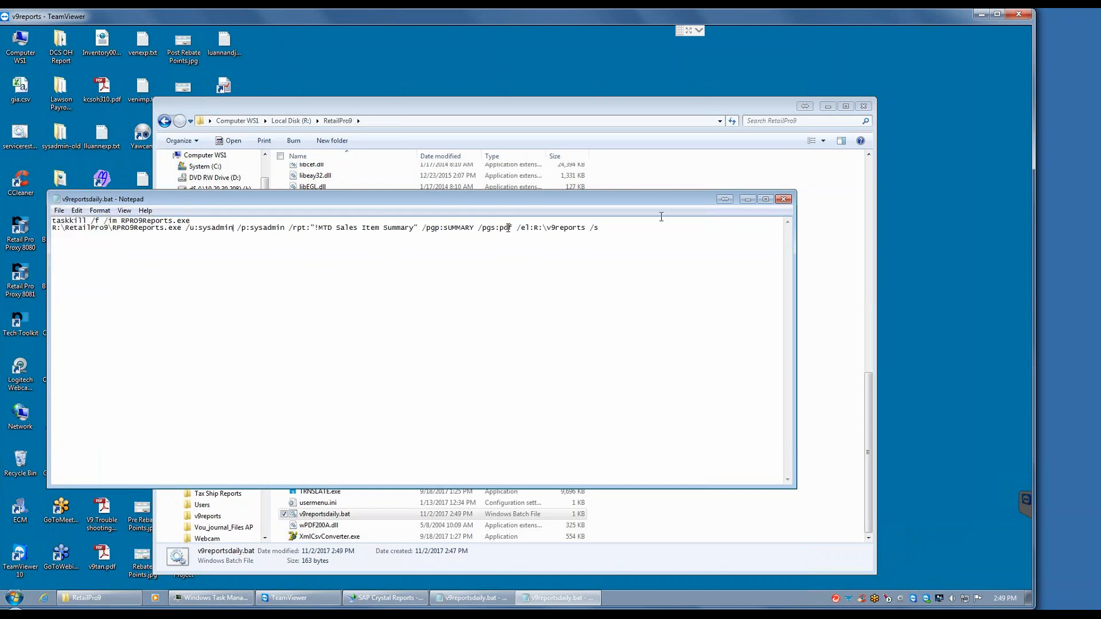
# Step: Minimize Notepad, run v9reportsdaily.bat from the RetailPro9 folder and dismiss the information dialog
pyautogui.click(747, 199)
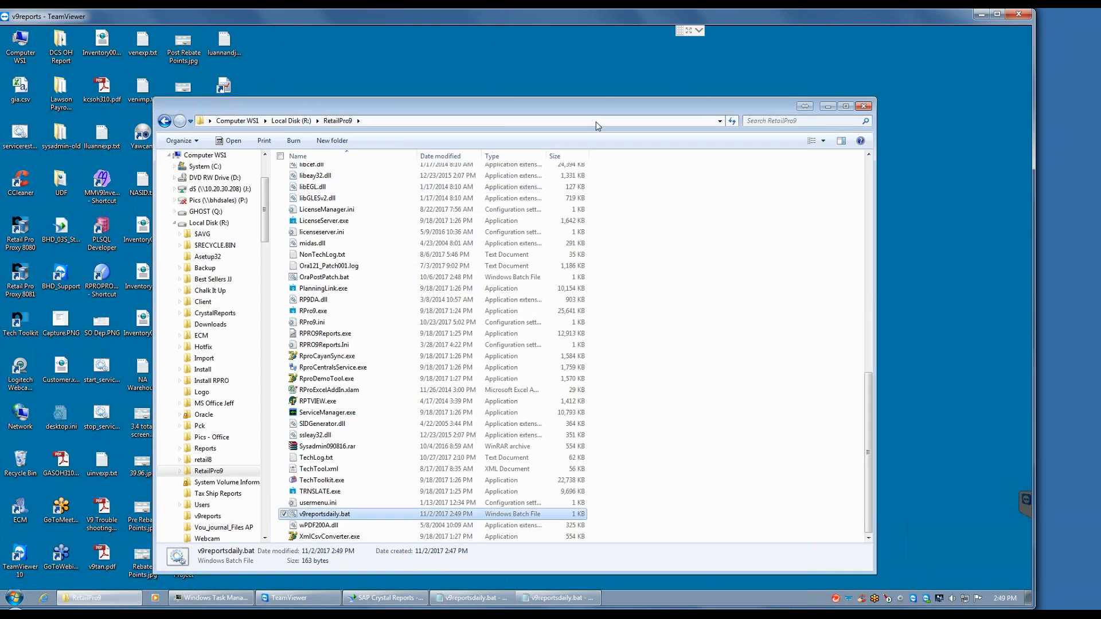
pyautogui.doubleClick(335, 516)
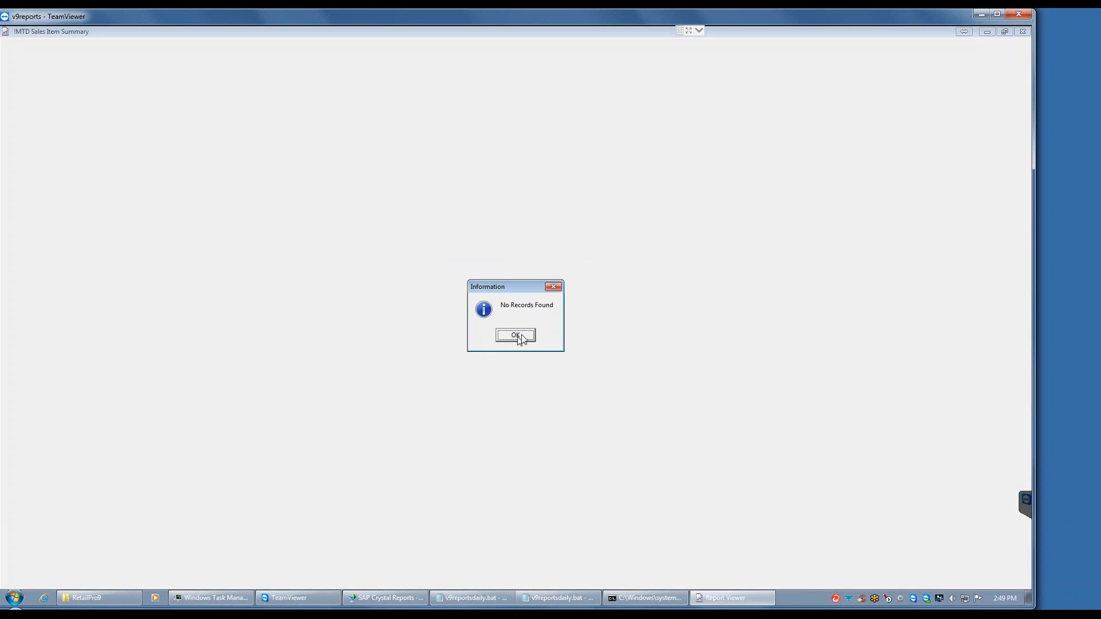
pyautogui.click(518, 337)
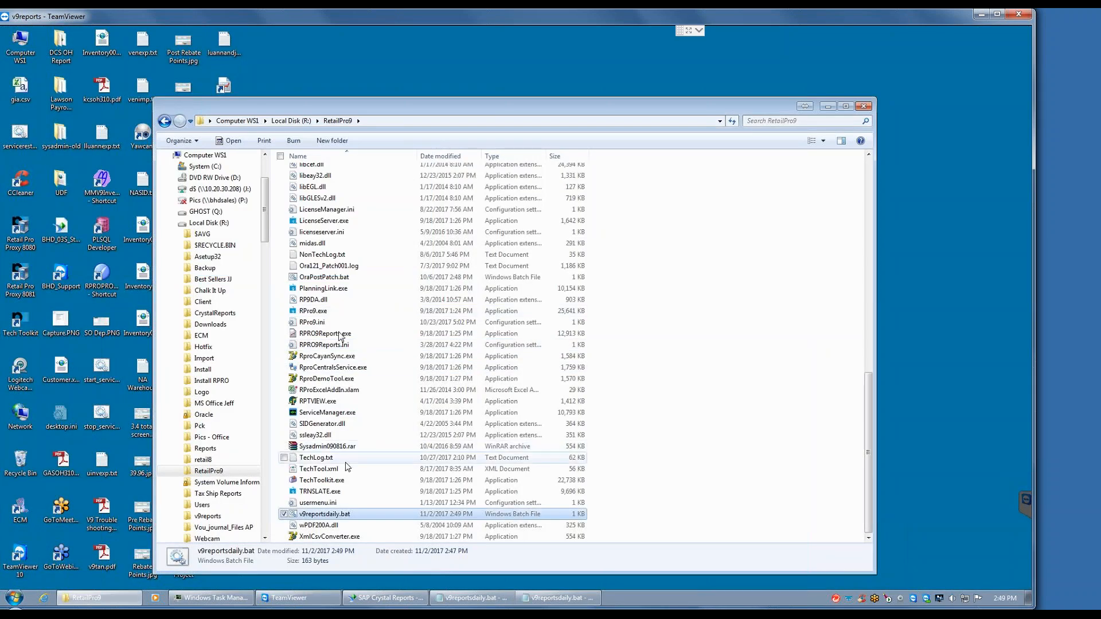
# Step: Create a desktop shortcut to the v9reports folder on Local Disk (R:) and minimize the explorer window
pyautogui.click(291, 120)
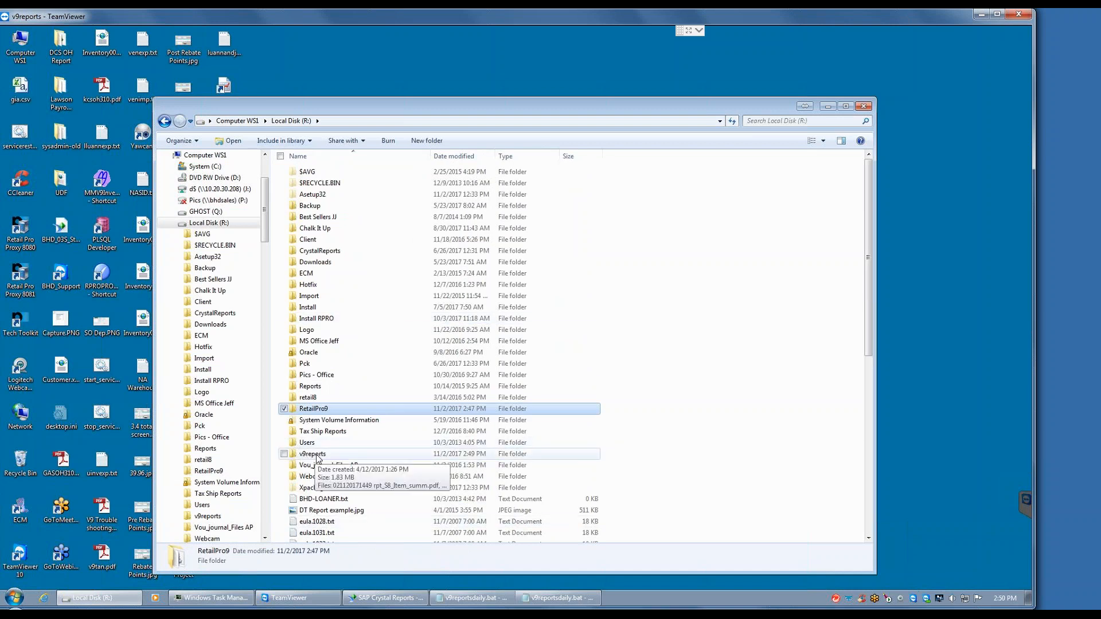
pyautogui.rightClick(317, 456)
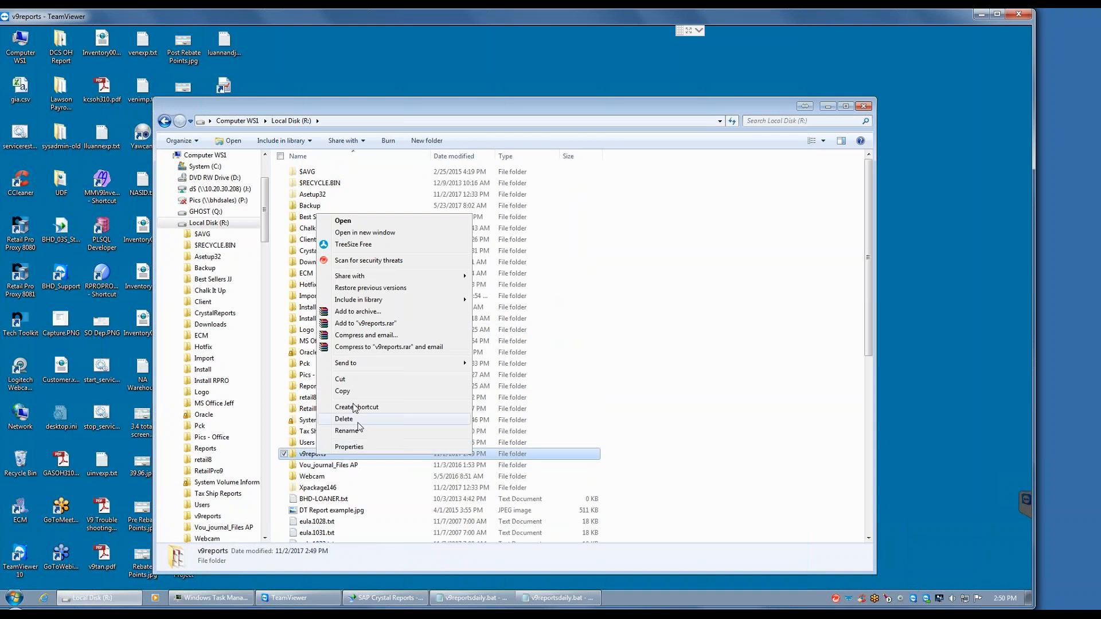
pyautogui.moveTo(364, 364)
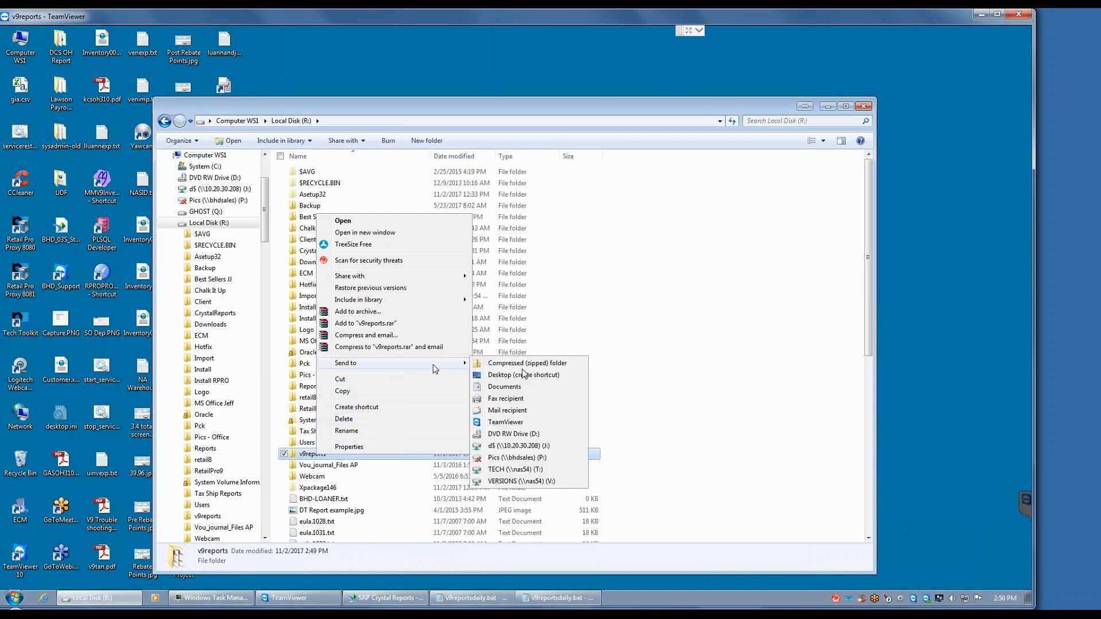
pyautogui.click(525, 374)
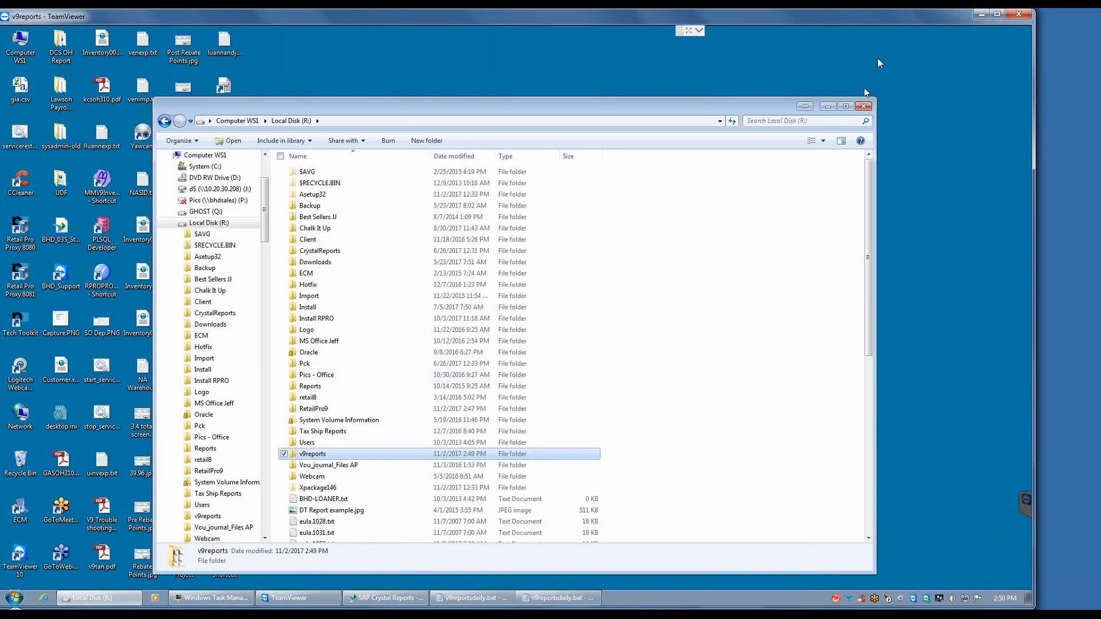
pyautogui.click(827, 106)
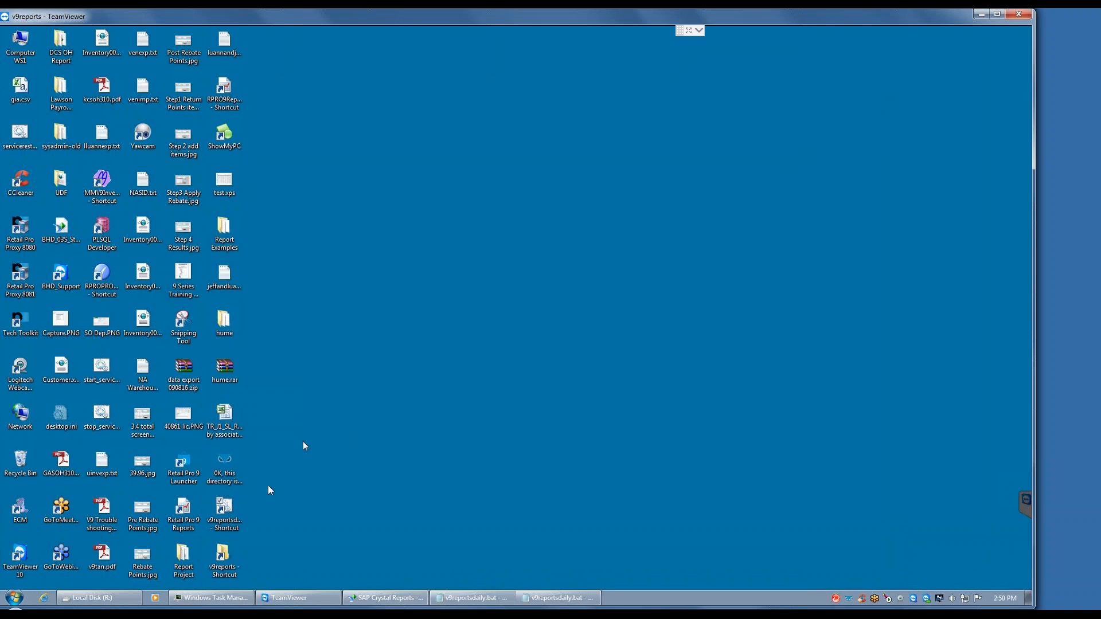
pyautogui.doubleClick(225, 565)
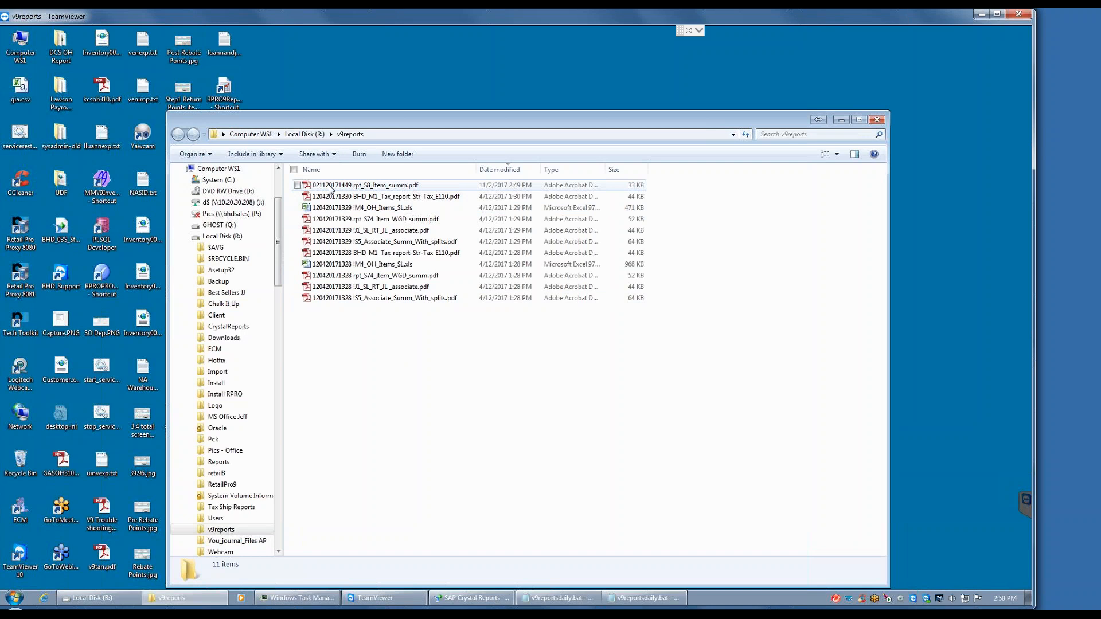
pyautogui.click(376, 187)
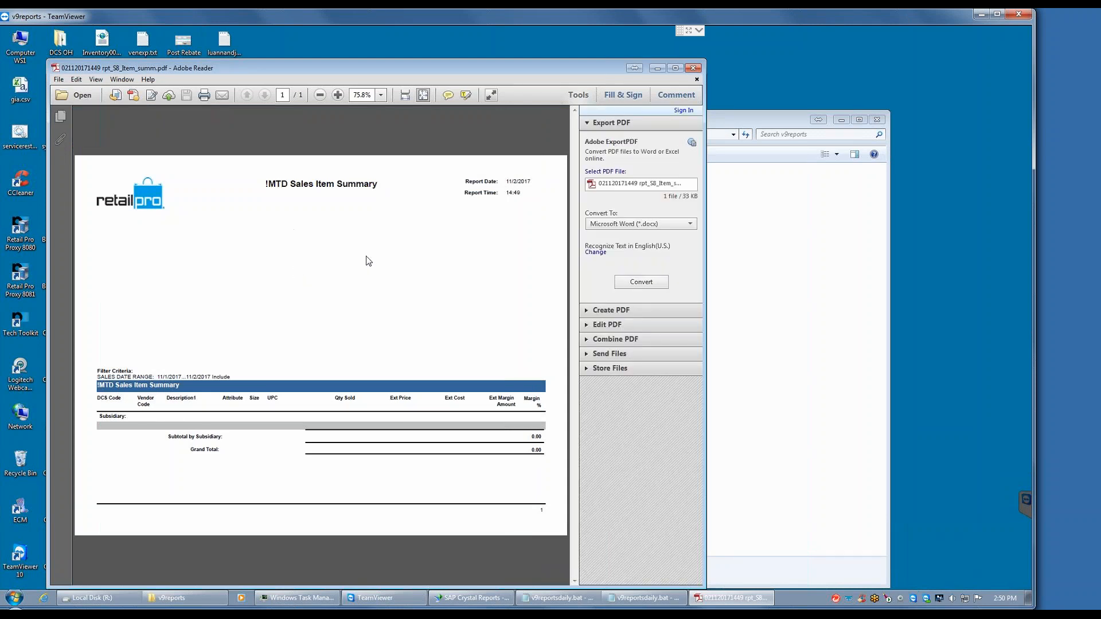
pyautogui.click(657, 68)
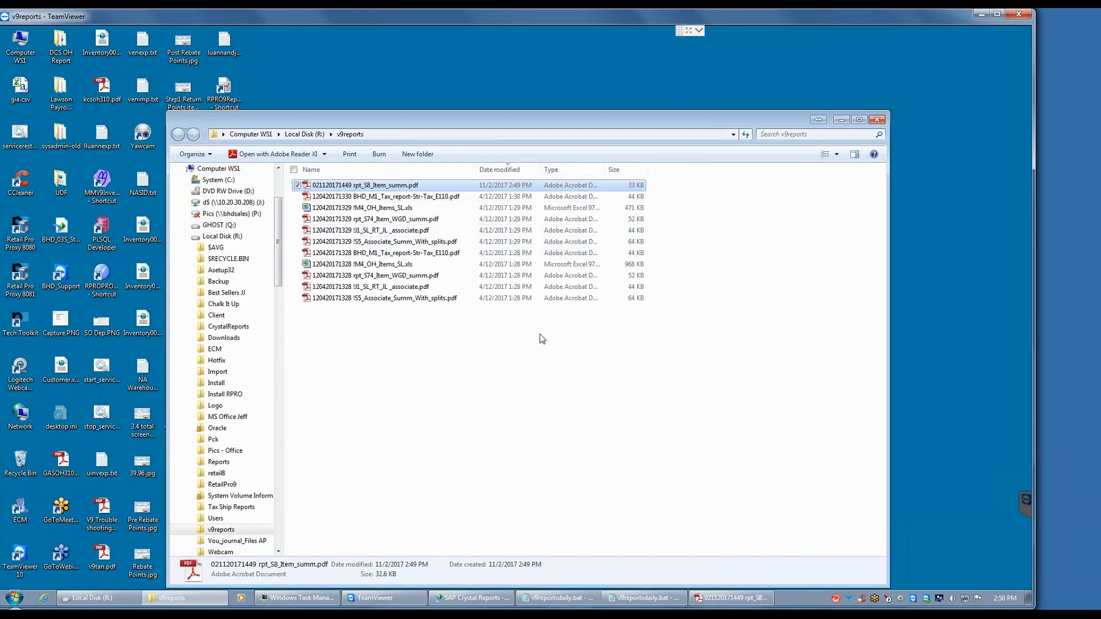
# Step: Reposition the explorer window, look through the System (C:) drive and return to the drive overview
pyautogui.moveTo(550, 121); pyautogui.dragTo(617, 90)
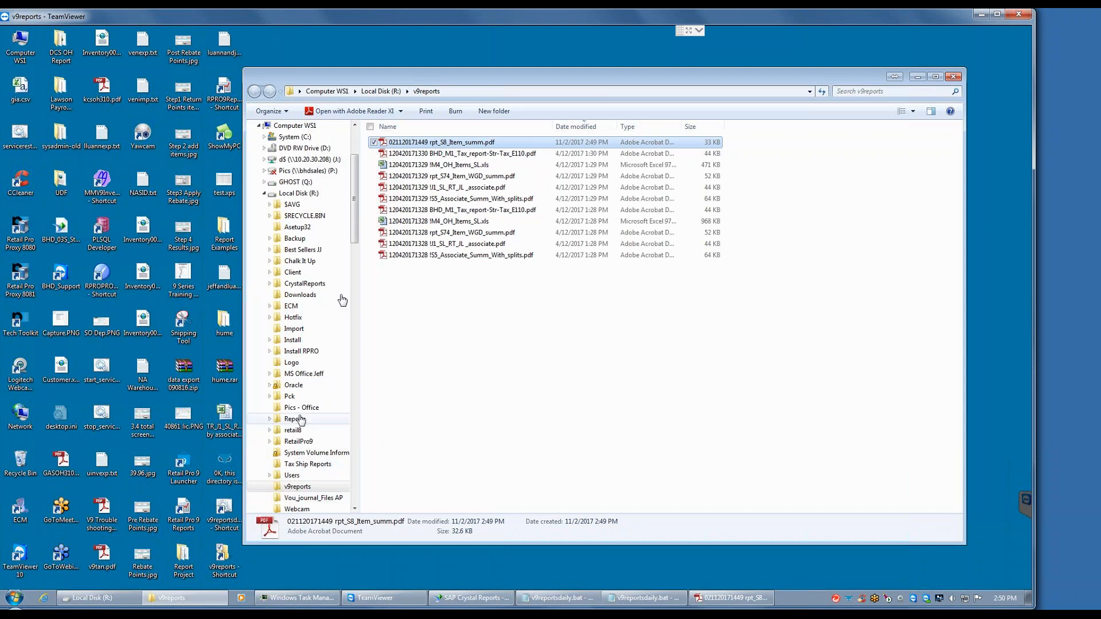
pyautogui.click(325, 91)
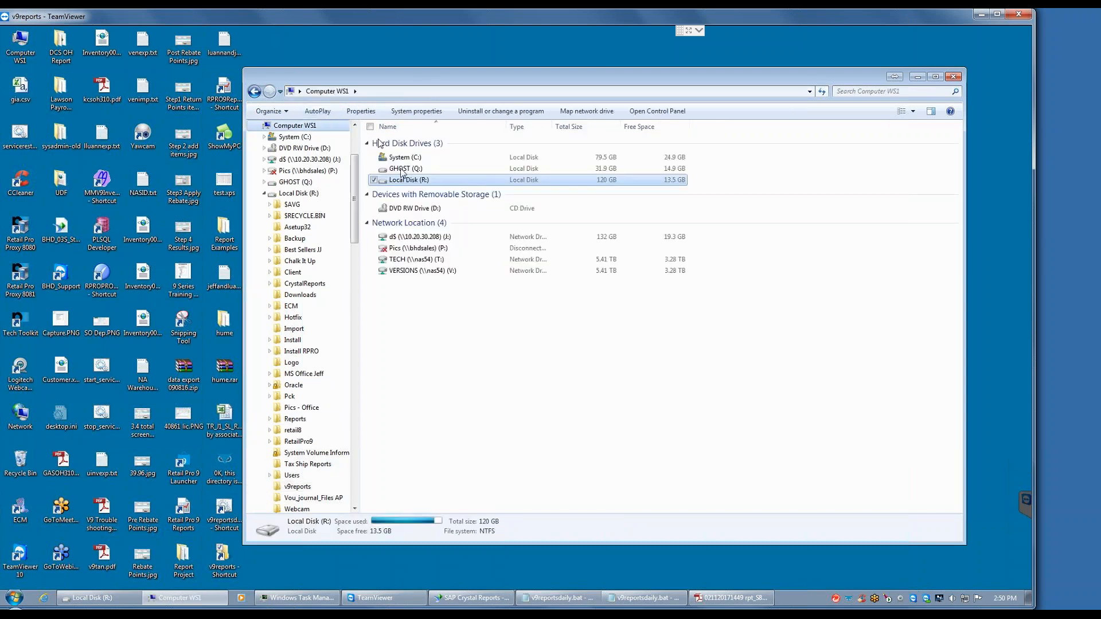
pyautogui.doubleClick(404, 158)
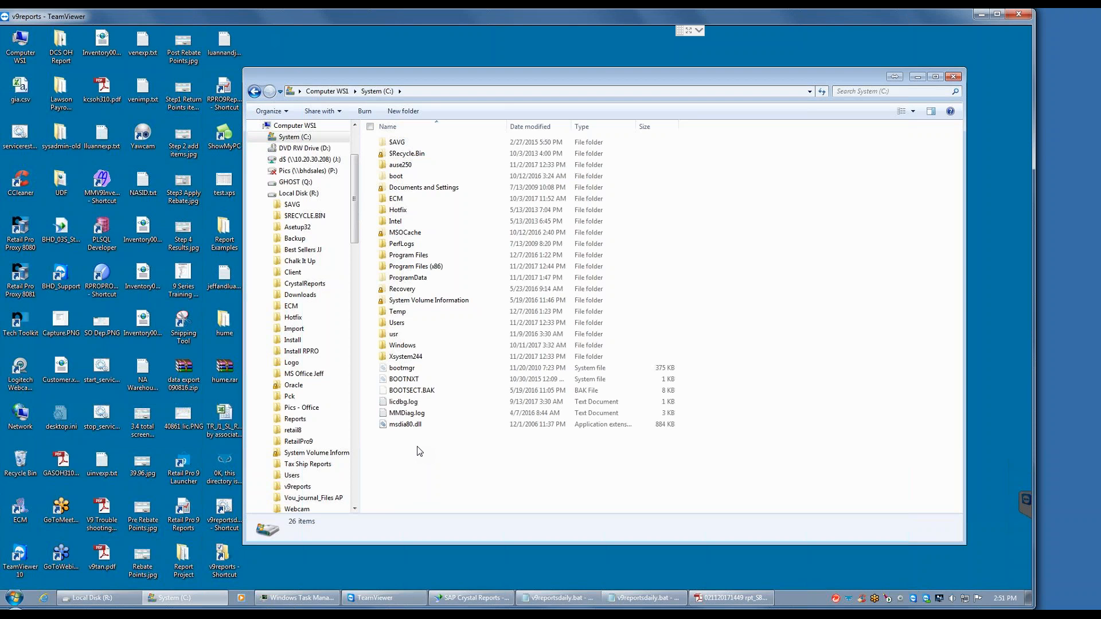
pyautogui.click(331, 92)
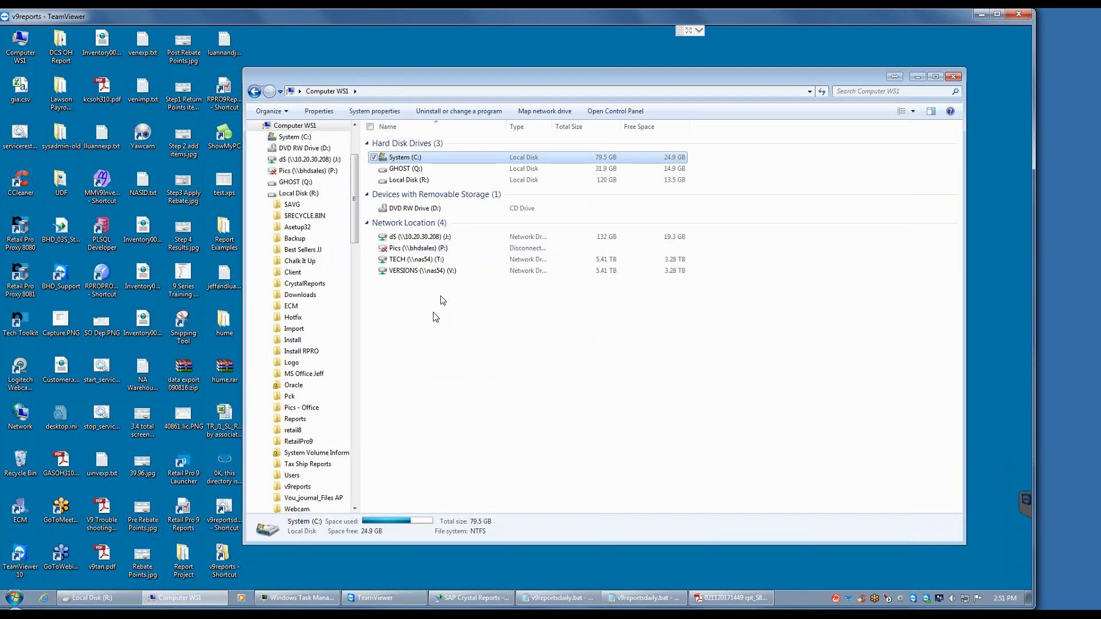
pyautogui.doubleClick(411, 180)
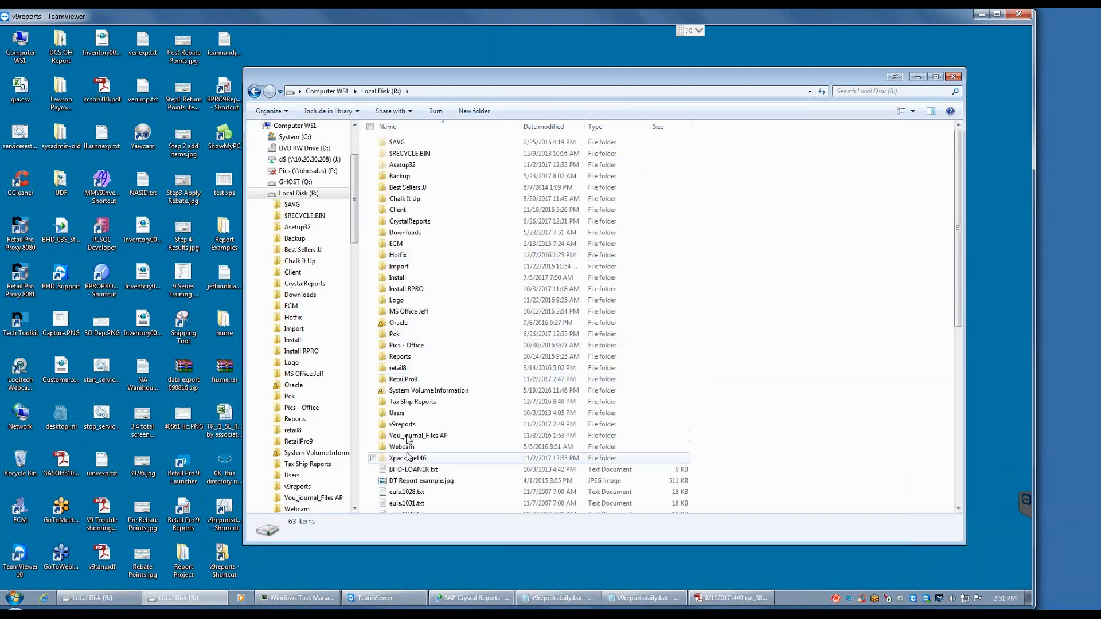
pyautogui.doubleClick(403, 424)
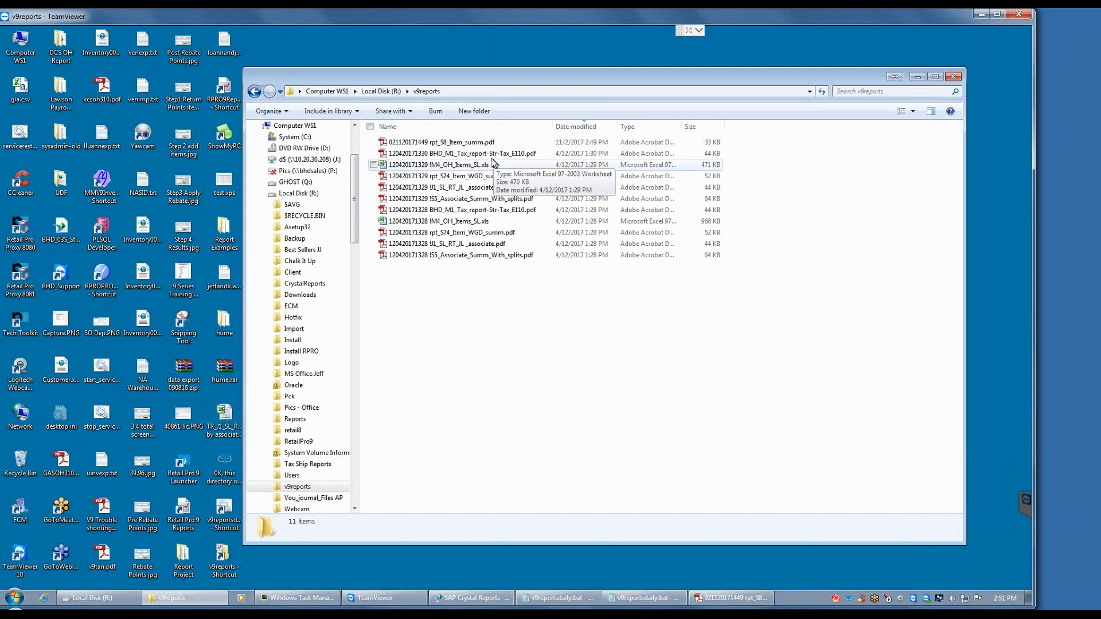
pyautogui.click(413, 166)
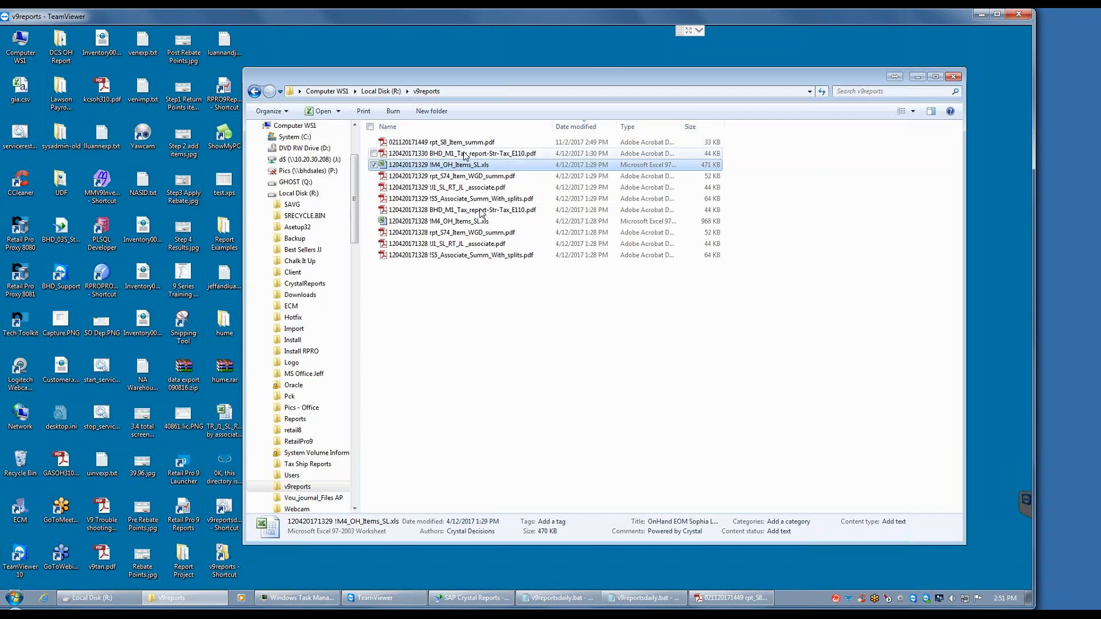
# Step: Minimize the v9reports explorer and TeamViewer windows, then return the local Retail Pro window from group security to its home screen
pyautogui.click(916, 78)
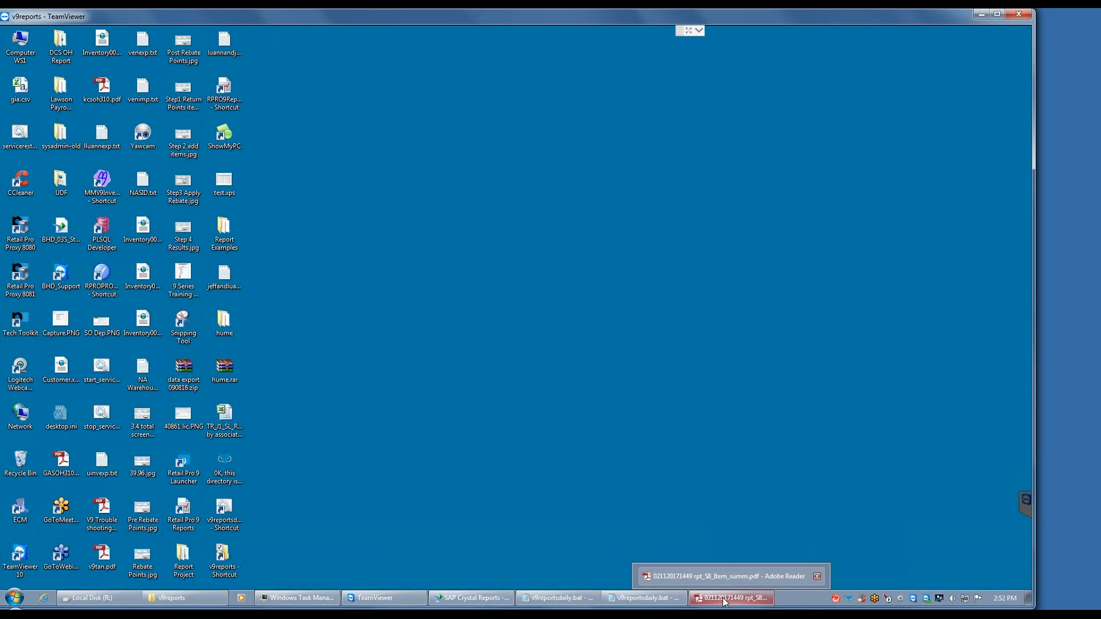
pyautogui.moveTo(545, 599)
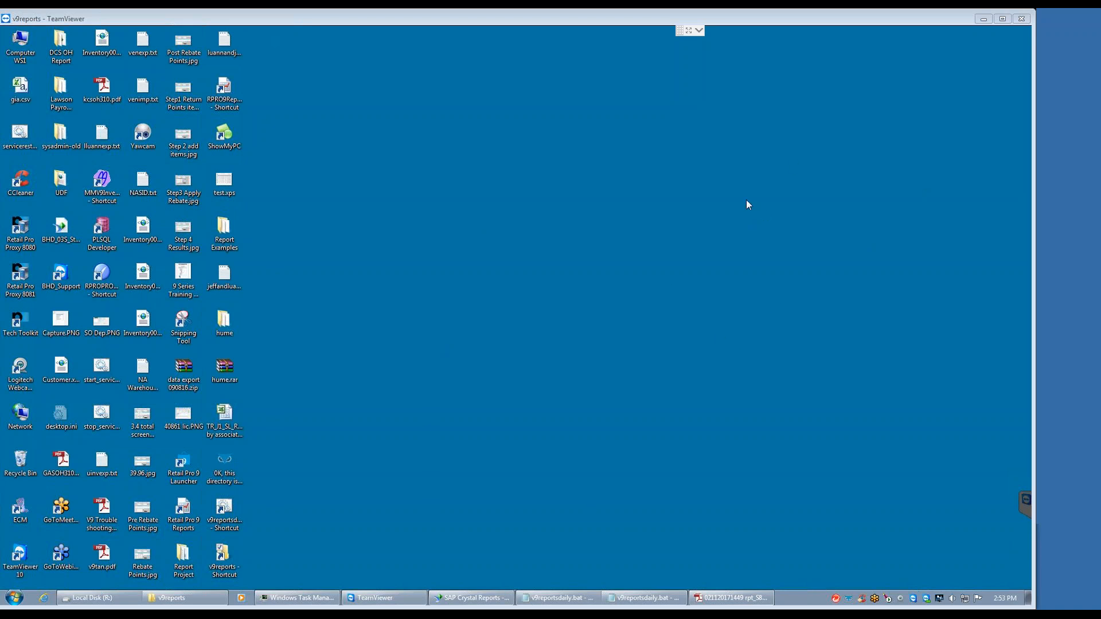
pyautogui.moveTo(853, 19); pyautogui.dragTo(827, 102)
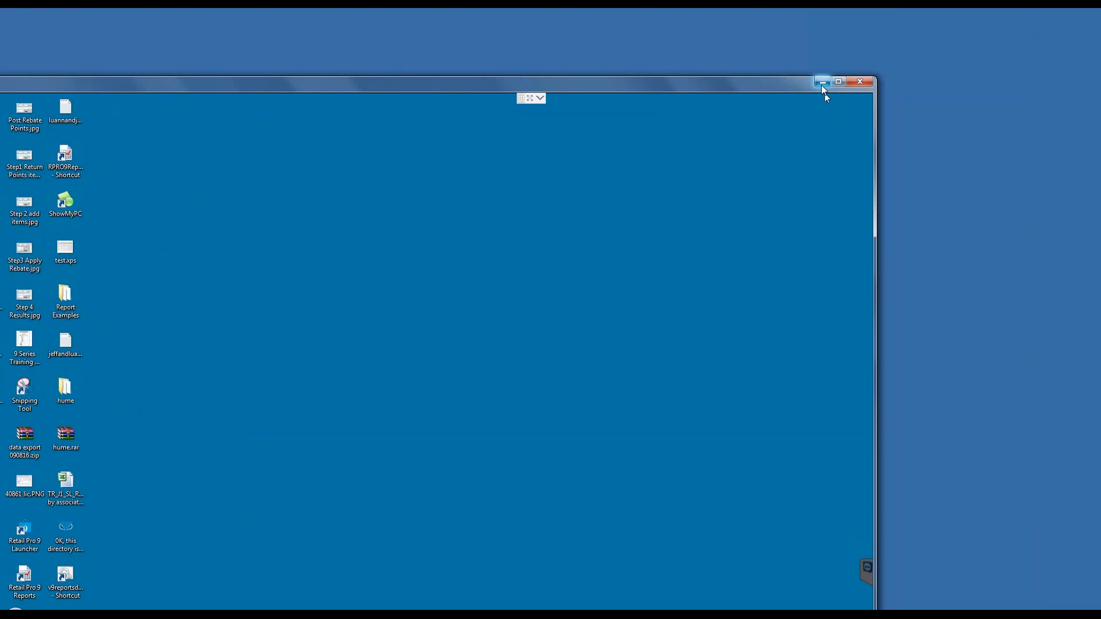
pyautogui.click(823, 85)
pyautogui.click(787, 611)
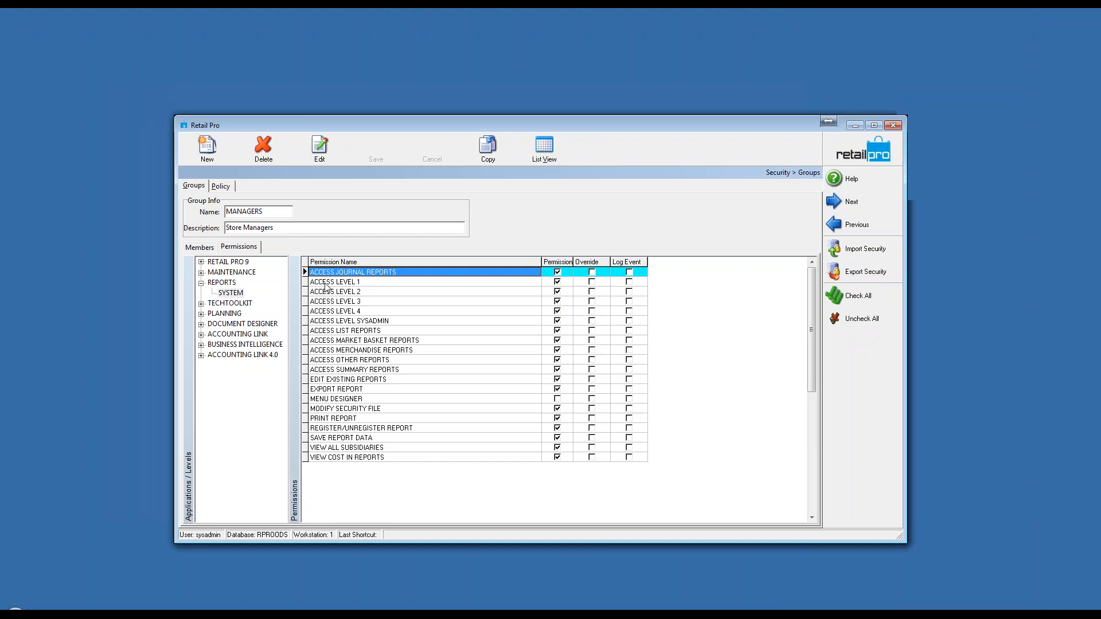
pyautogui.click(855, 155)
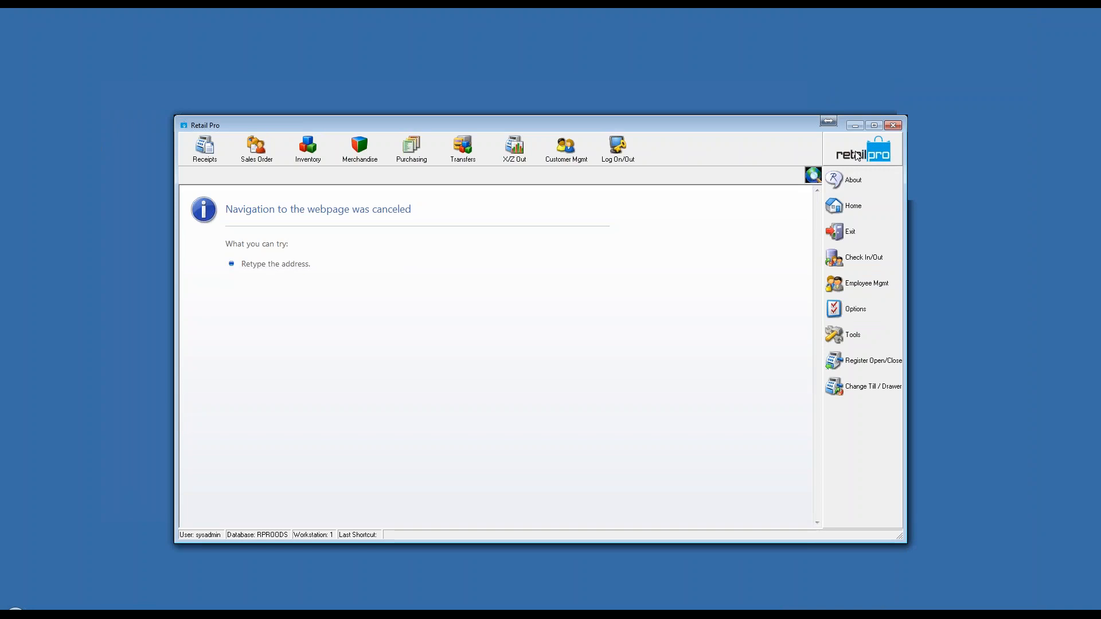
# Step: Open the User-defined/Auxiliary page of the Merchandise local preferences in System Preferences
pyautogui.click(860, 312)
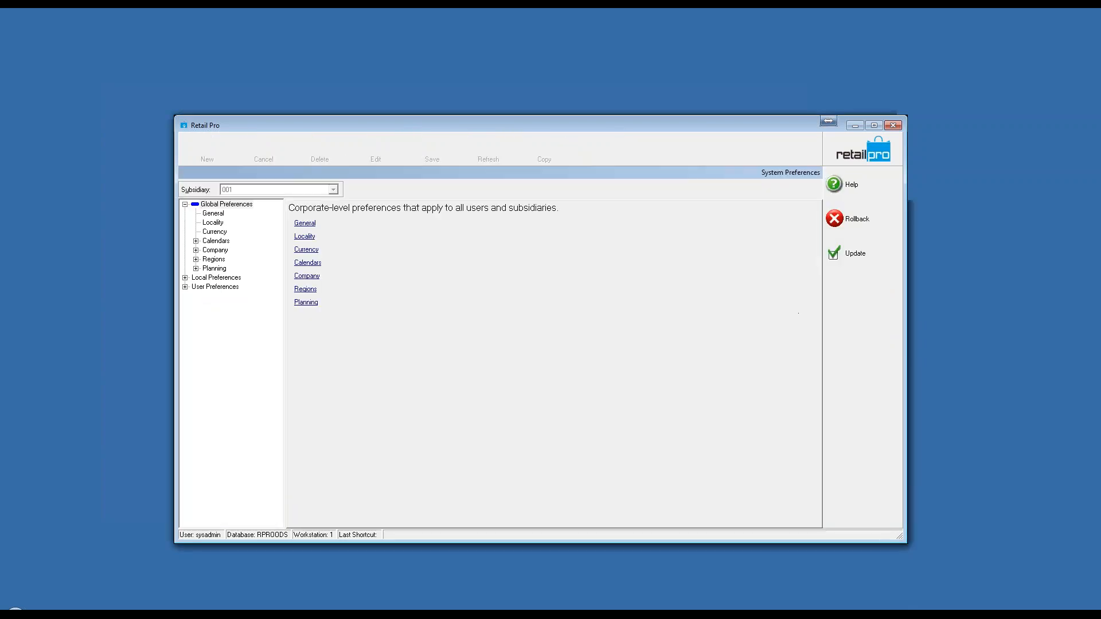
pyautogui.click(185, 277)
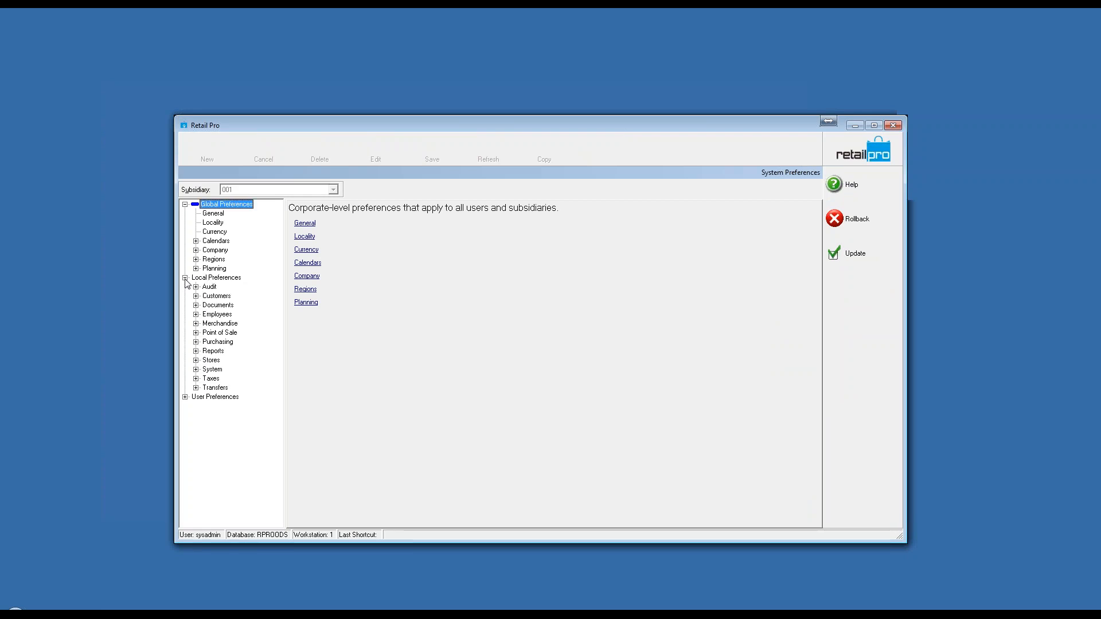
pyautogui.click(196, 324)
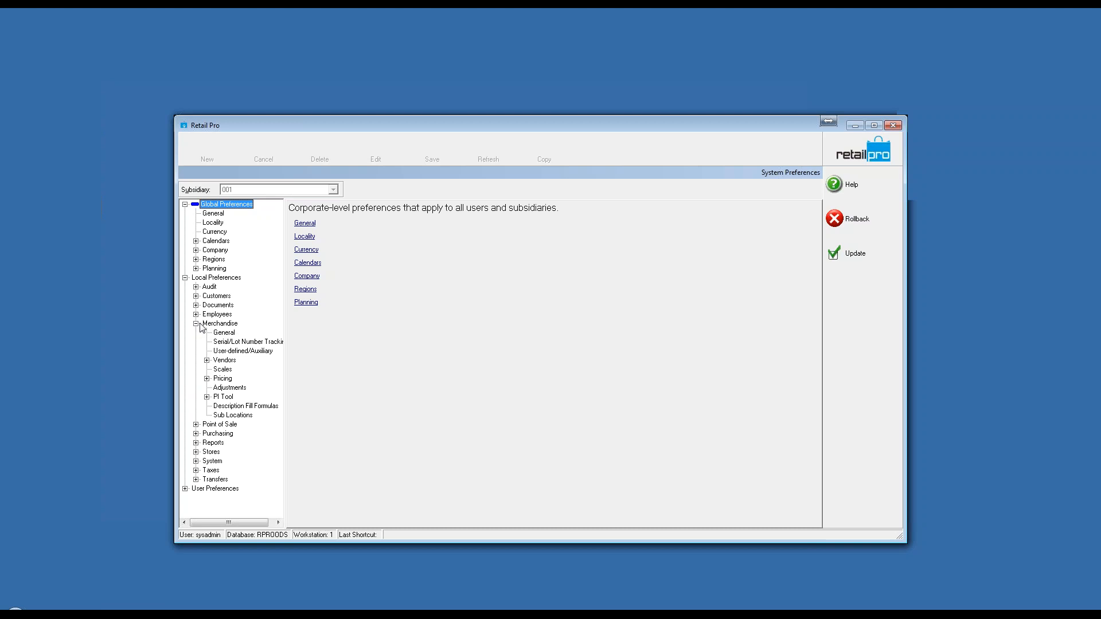
pyautogui.click(241, 350)
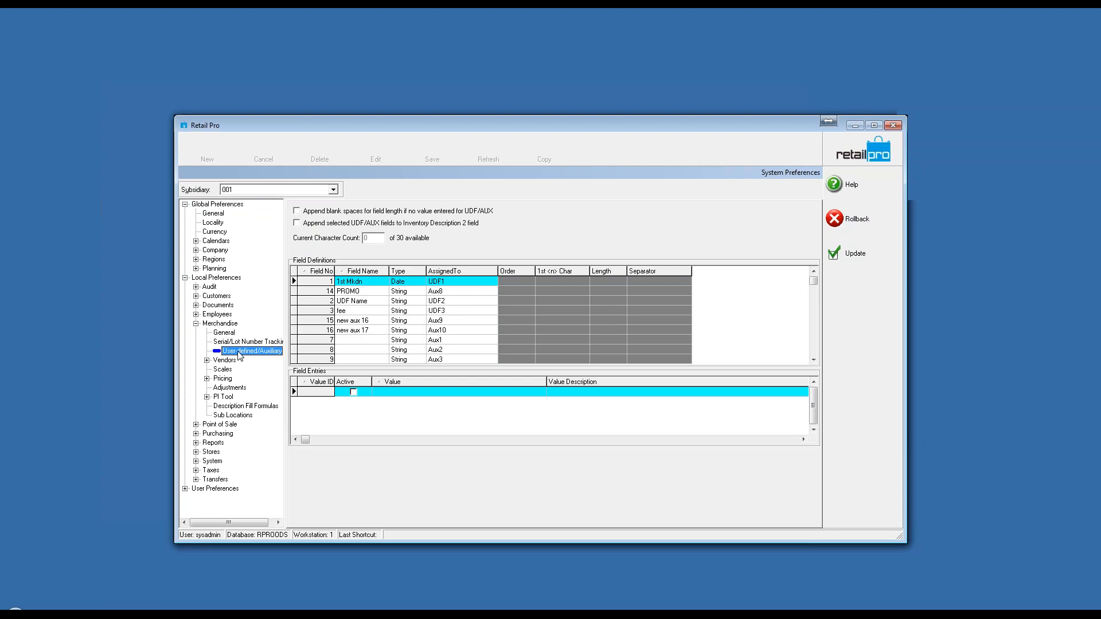
# Step: Sort the field definitions by name and by number, and examine the field entries of UDF3 and UDF4
pyautogui.click(353, 271)
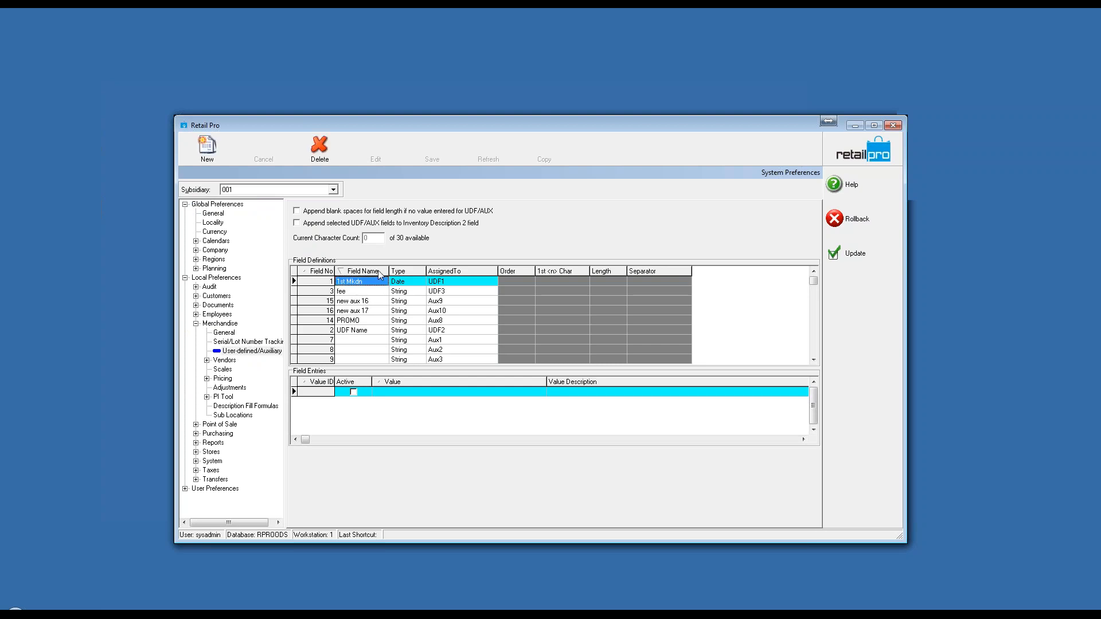
pyautogui.click(313, 272)
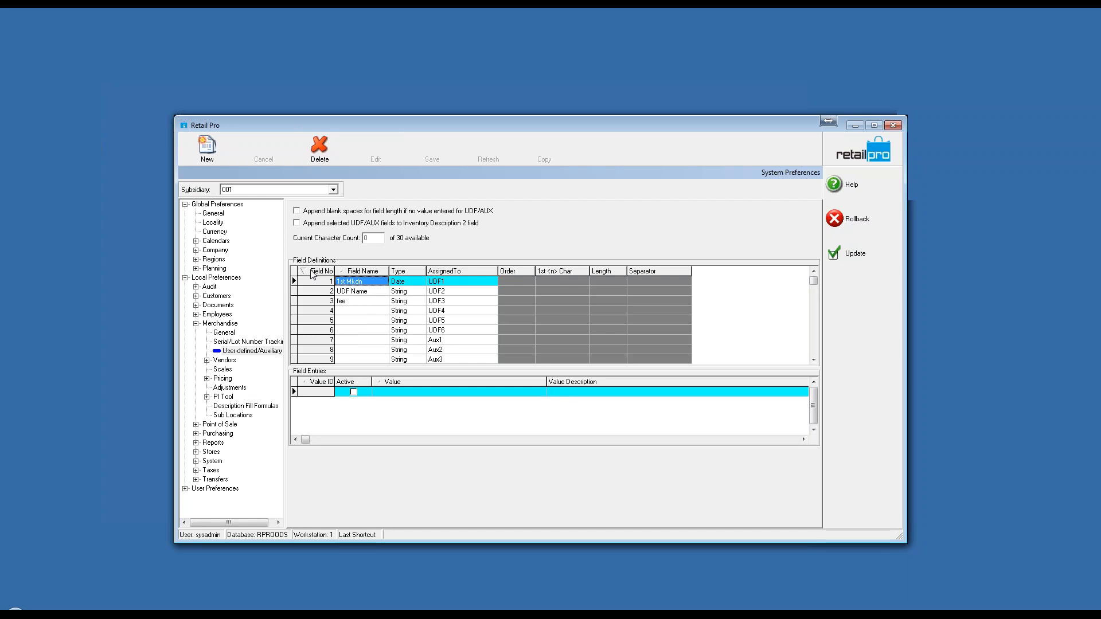
pyautogui.click(358, 301)
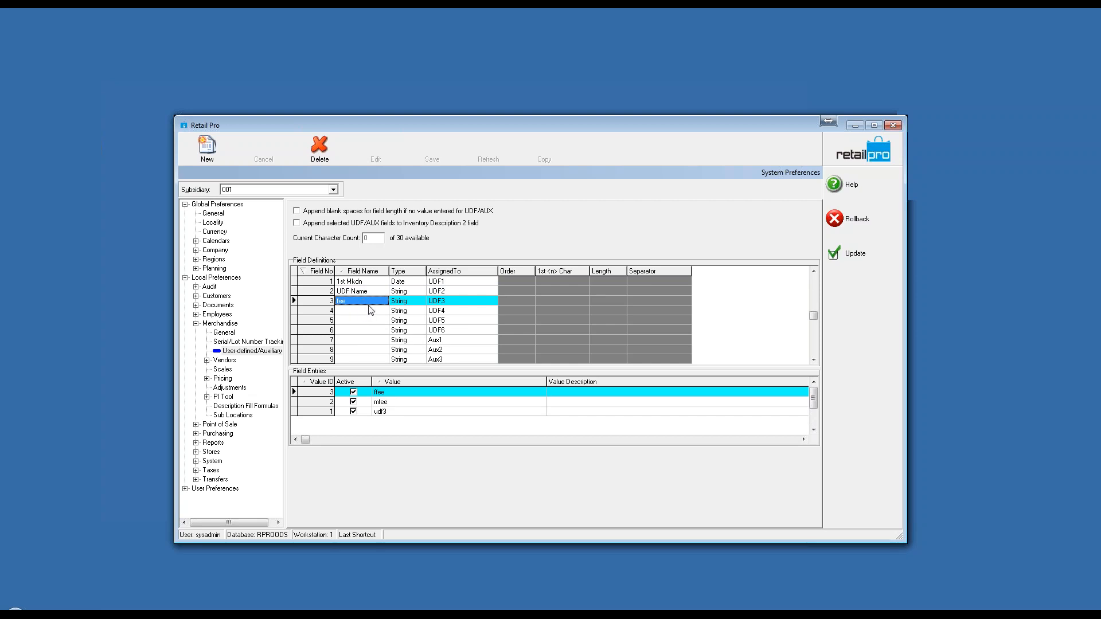
pyautogui.click(361, 302)
pyautogui.click(353, 312)
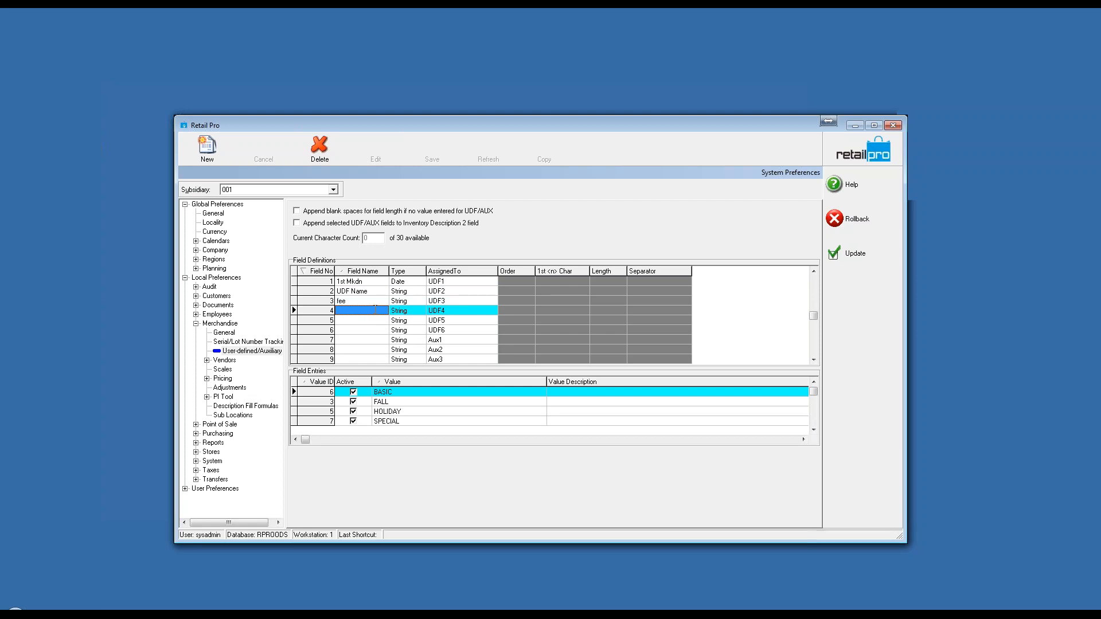
pyautogui.click(395, 404)
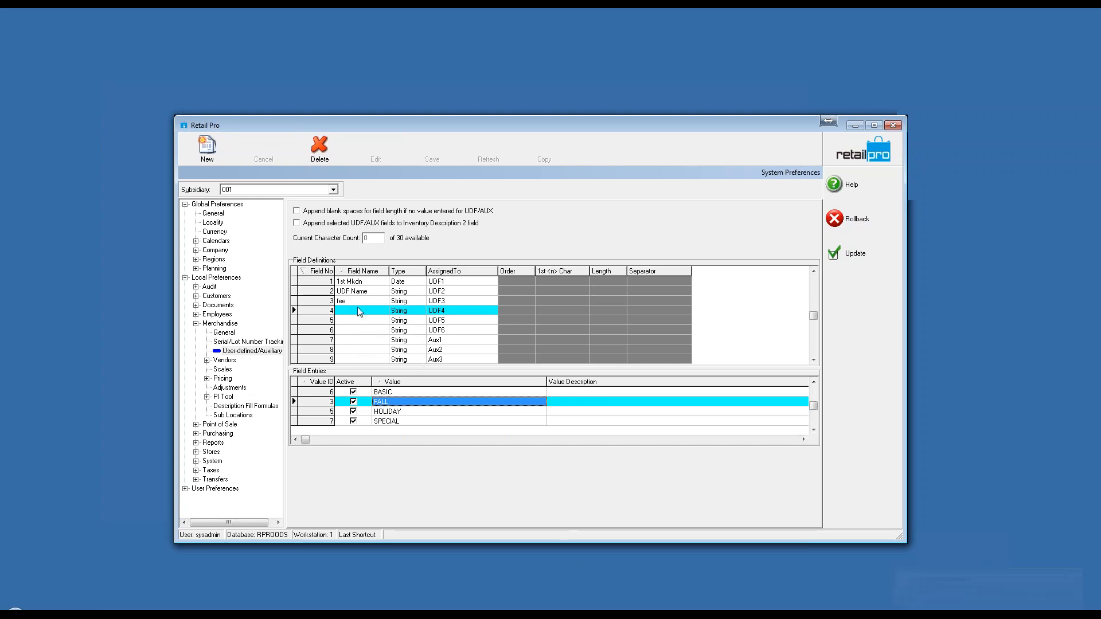
pyautogui.click(343, 301)
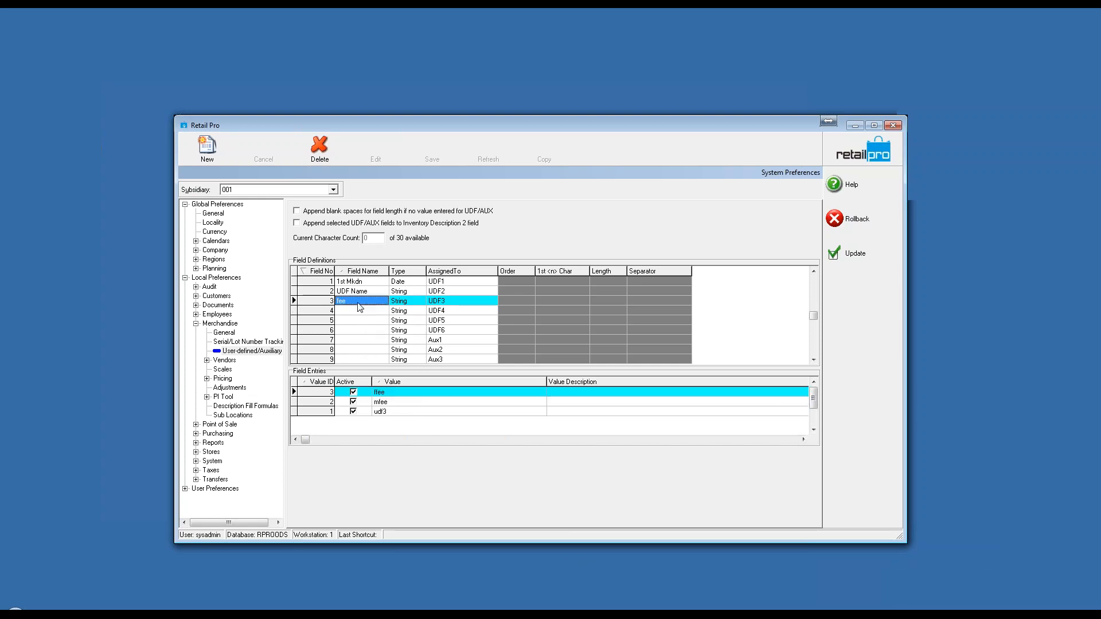
pyautogui.click(350, 305)
pyautogui.click(1096, 363)
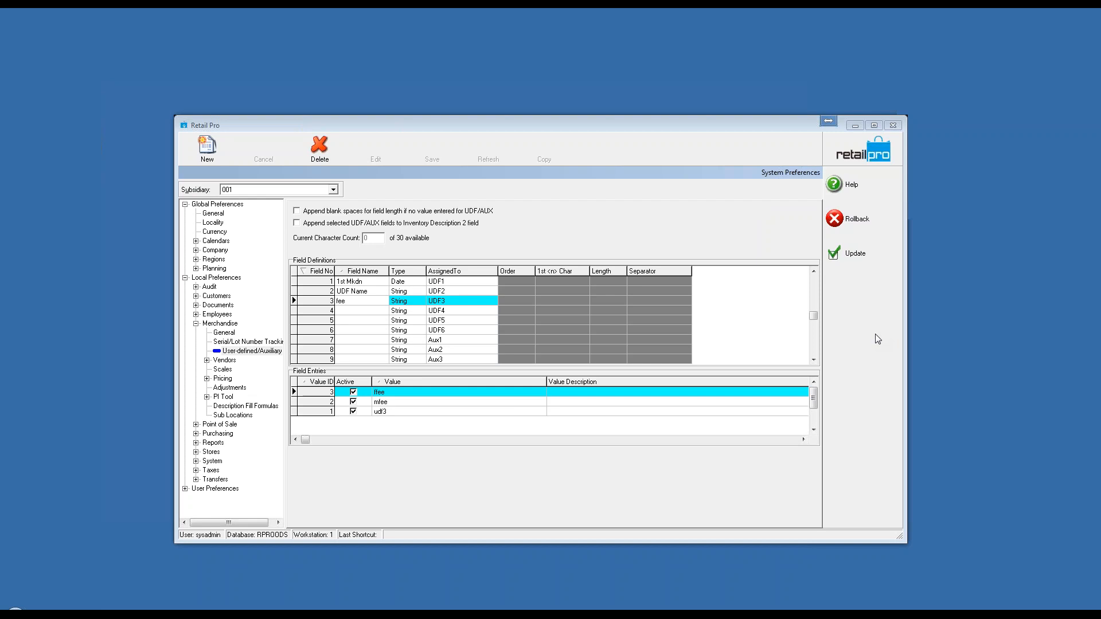
# Step: Roll back out of System Preferences and switch to the SALES: Item Summary report in SAP Crystal Reports within TeamViewer
pyautogui.click(836, 222)
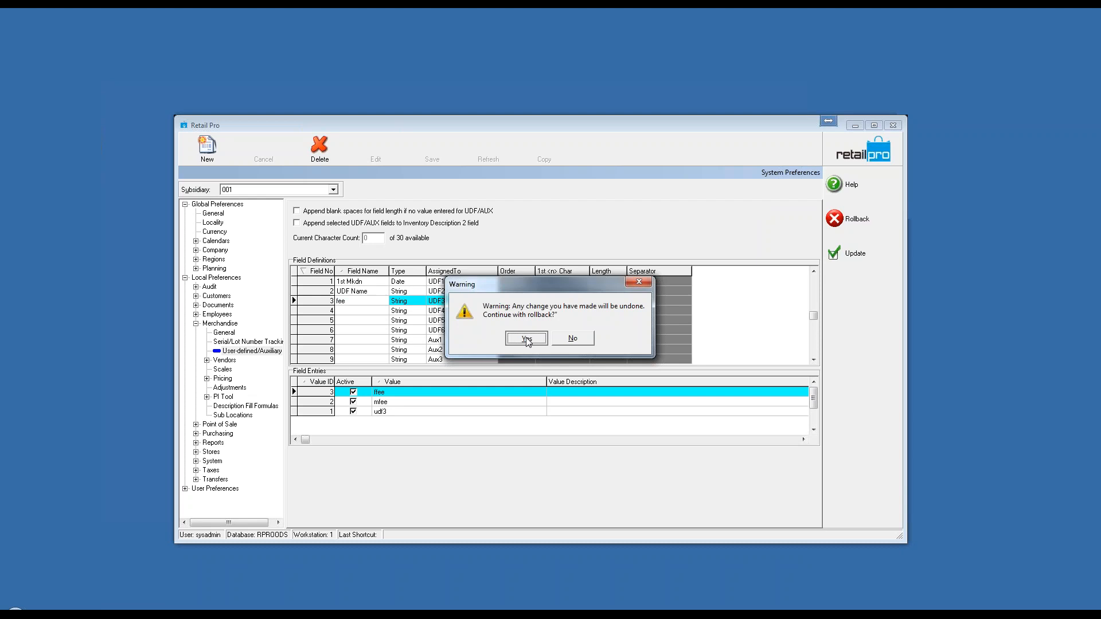
pyautogui.click(528, 340)
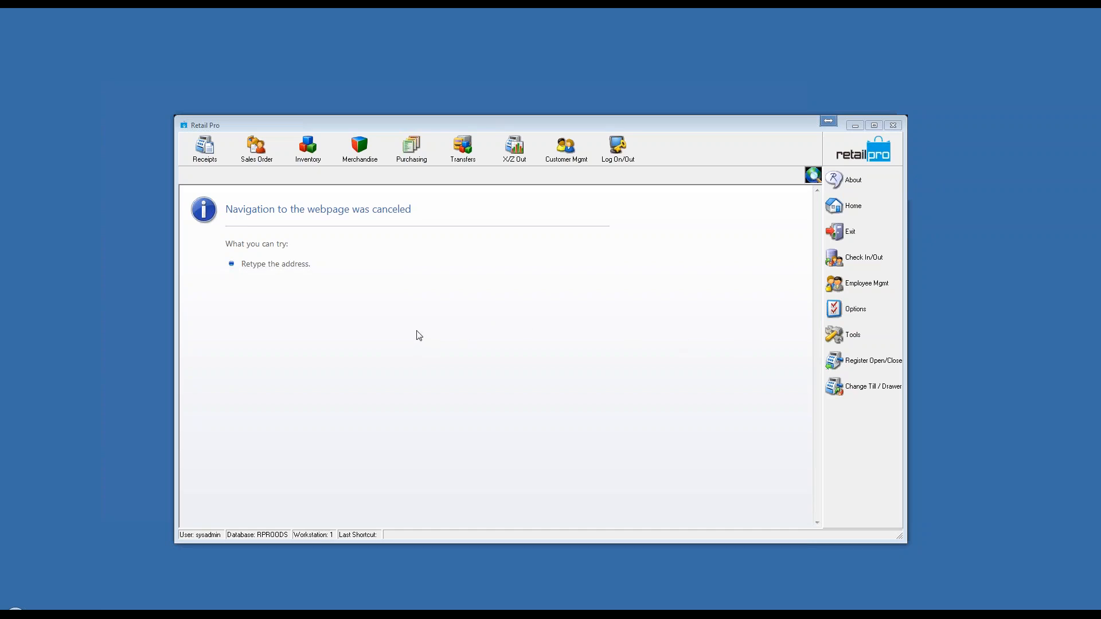
pyautogui.click(313, 610)
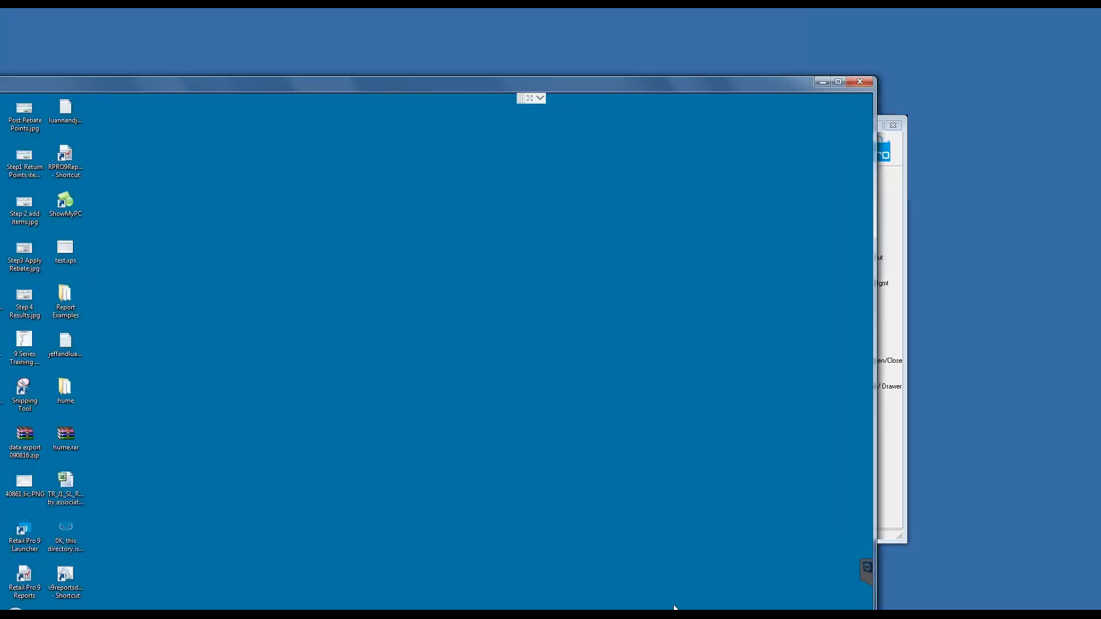
pyautogui.moveTo(468, 84); pyautogui.dragTo(480, 25)
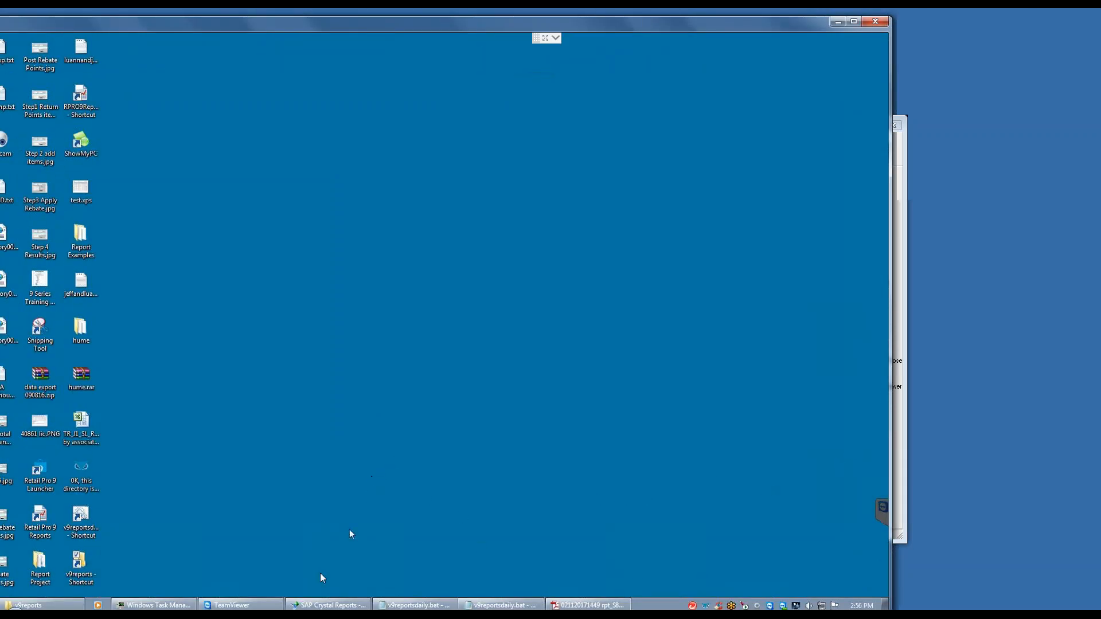
pyautogui.moveTo(322, 608)
pyautogui.click(327, 606)
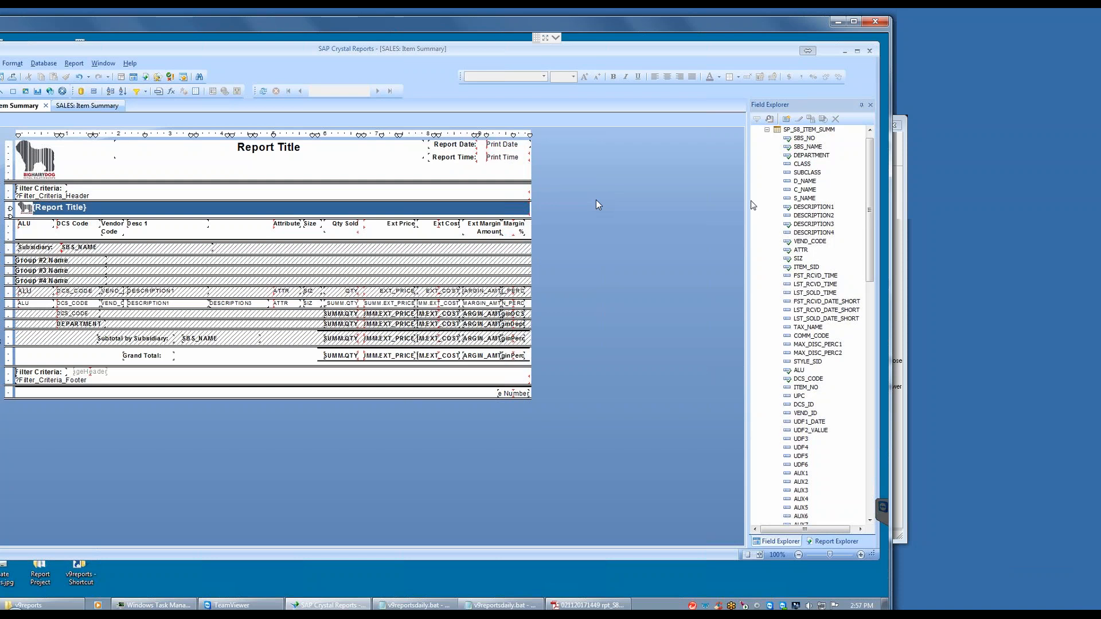
# Step: Move the V_DEST_SBS_NO parameter directly below V_INSTALLATION_NO in the report's parameter order
pyautogui.moveTo(868, 177); pyautogui.dragTo(867, 165)
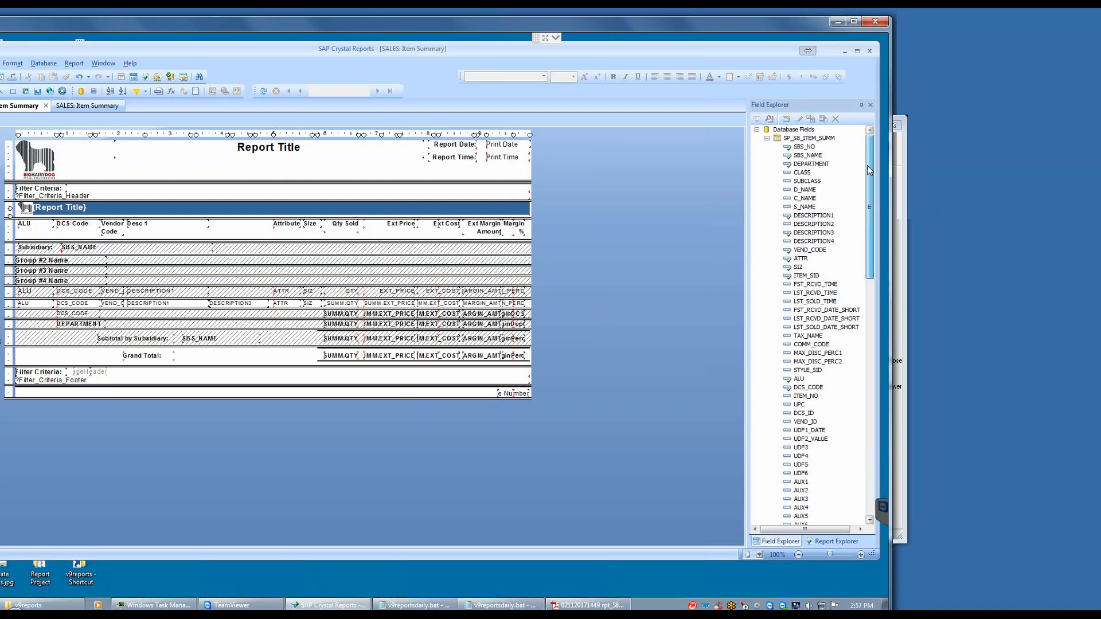
pyautogui.click(767, 138)
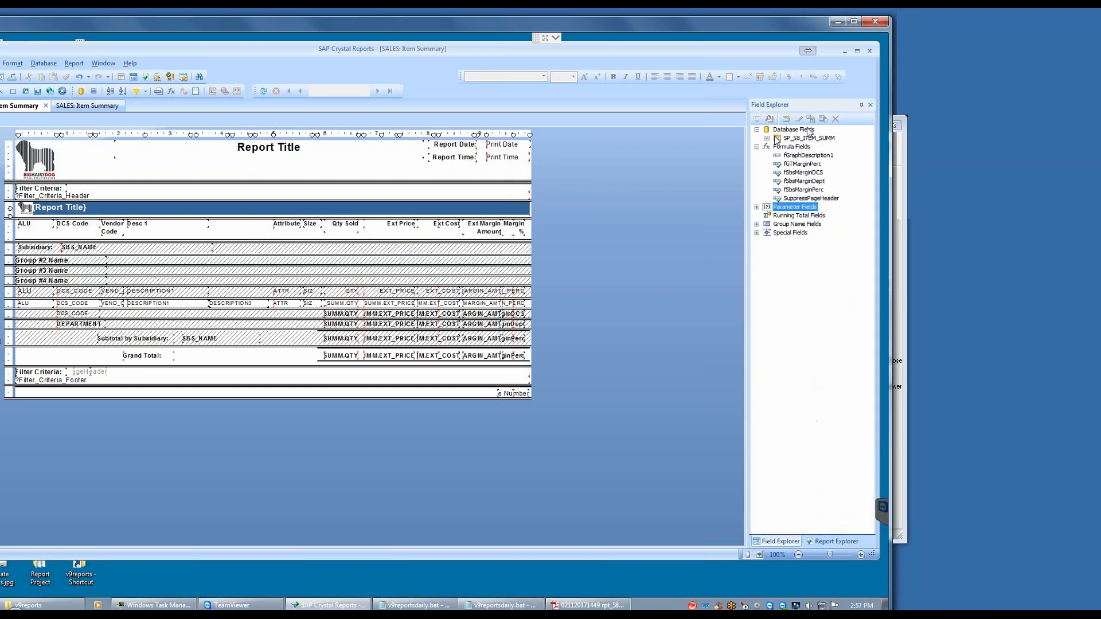
pyautogui.rightClick(792, 207)
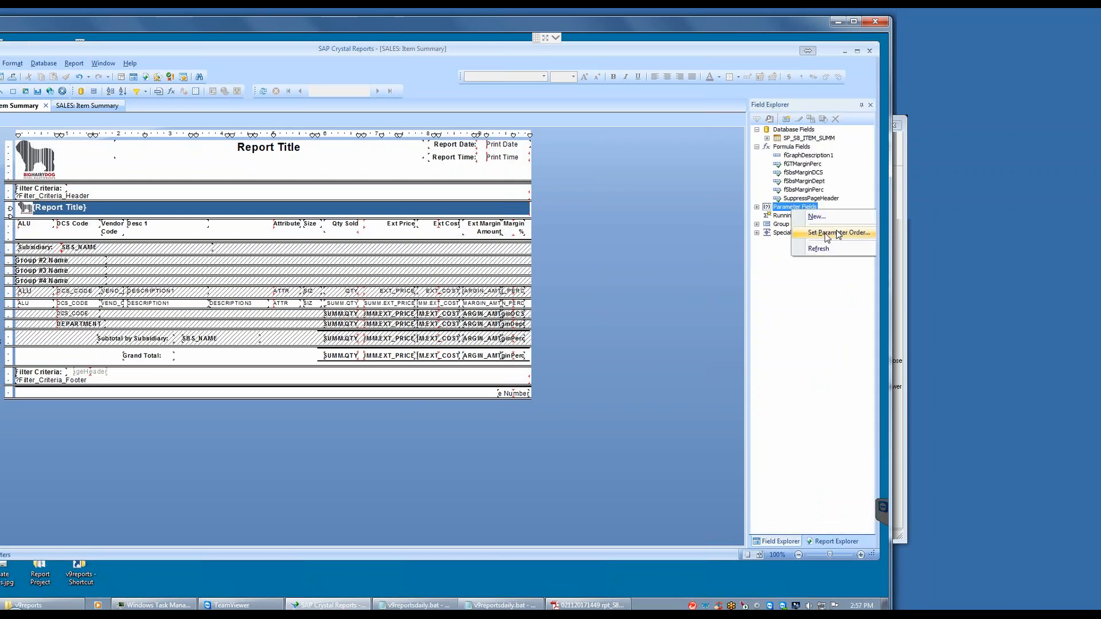
pyautogui.click(825, 232)
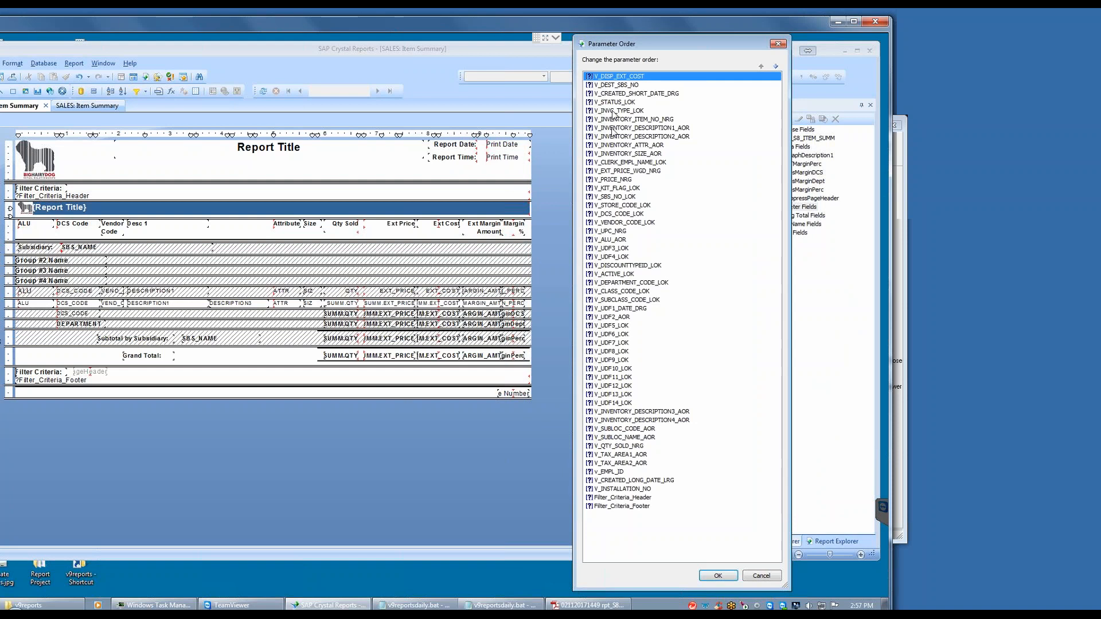
pyautogui.click(613, 85)
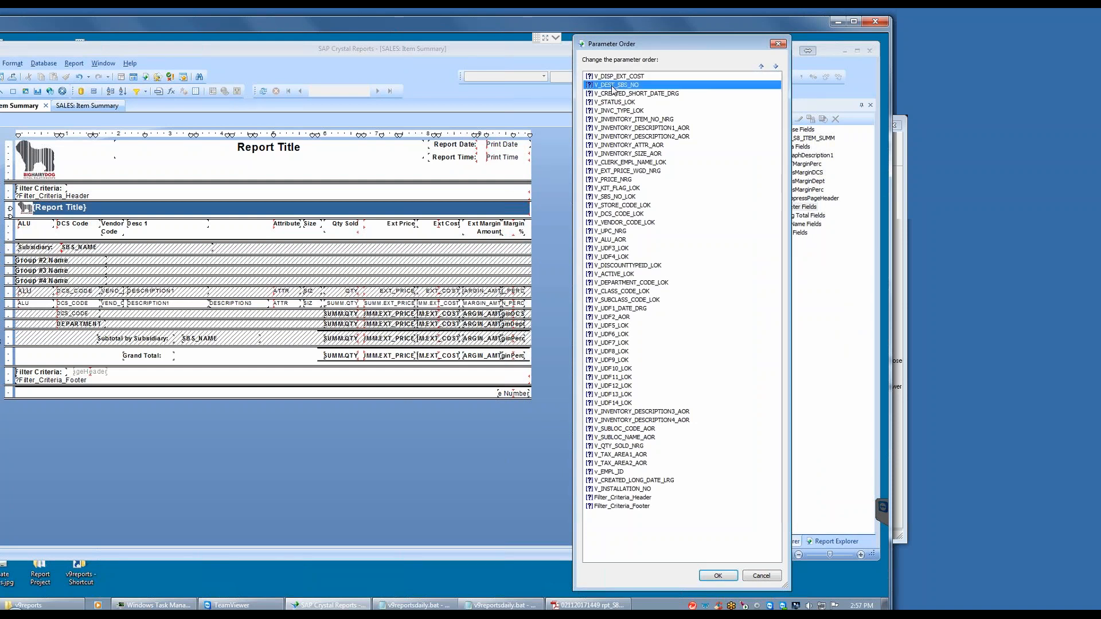
pyautogui.click(775, 66)
pyautogui.moveTo(638, 94); pyautogui.dragTo(628, 497)
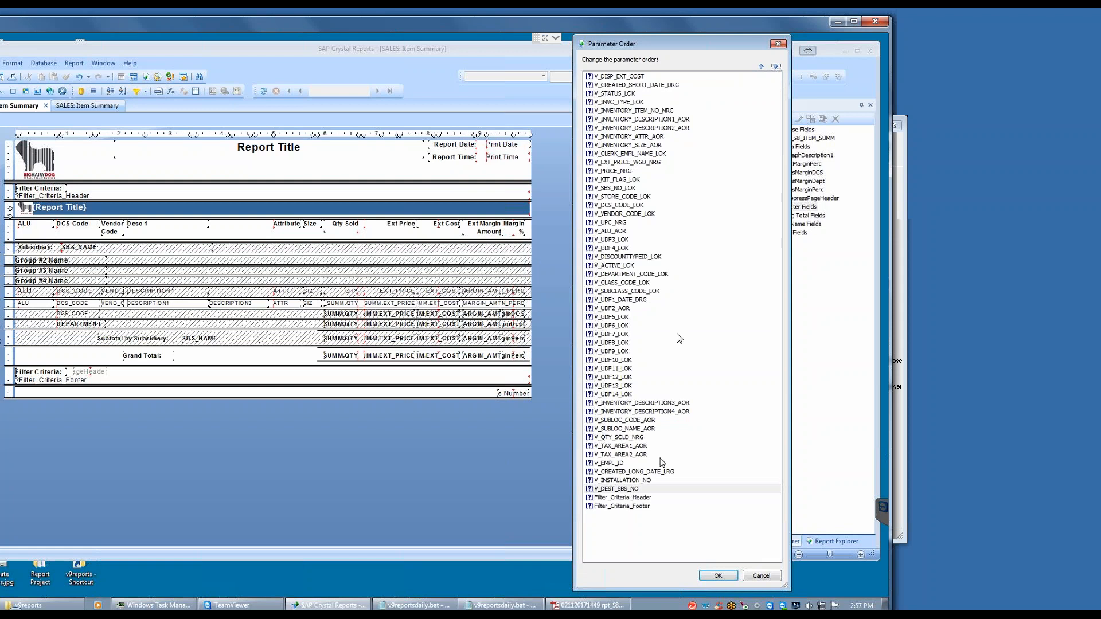
pyautogui.click(715, 575)
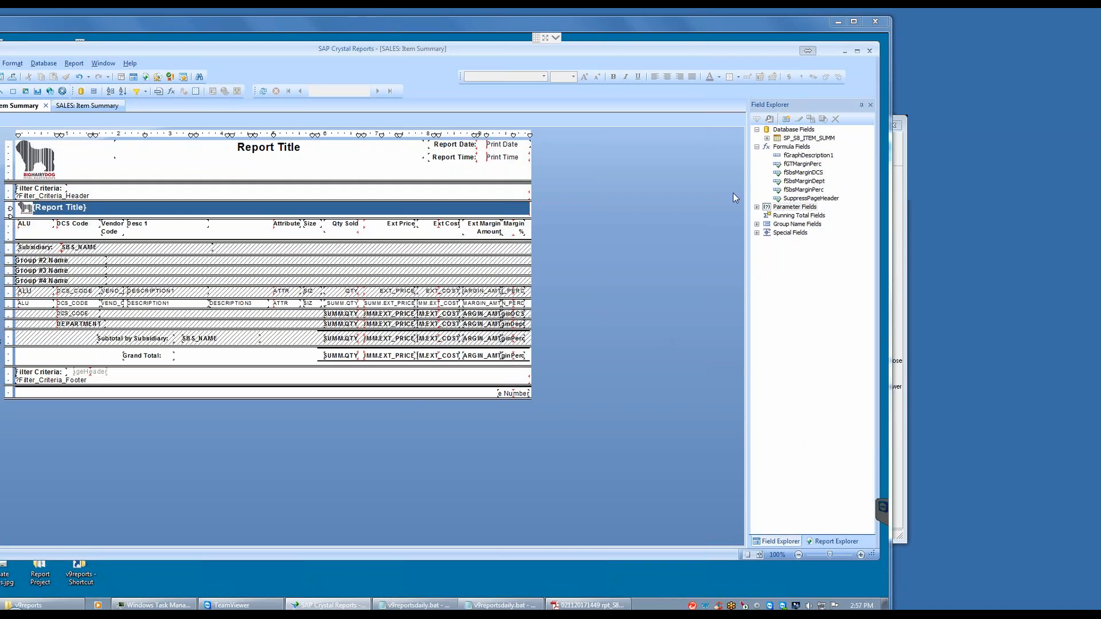
# Step: Minimize Crystal Reports, open Retail Pro 9 Reports and log on with the username and account password
pyautogui.click(844, 53)
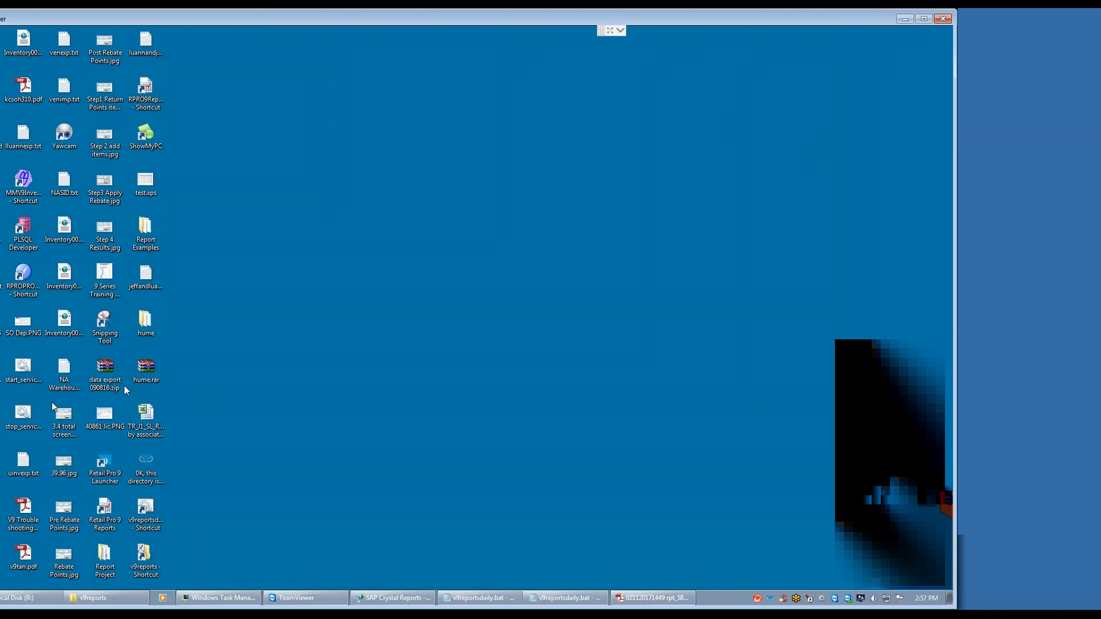
pyautogui.doubleClick(104, 512)
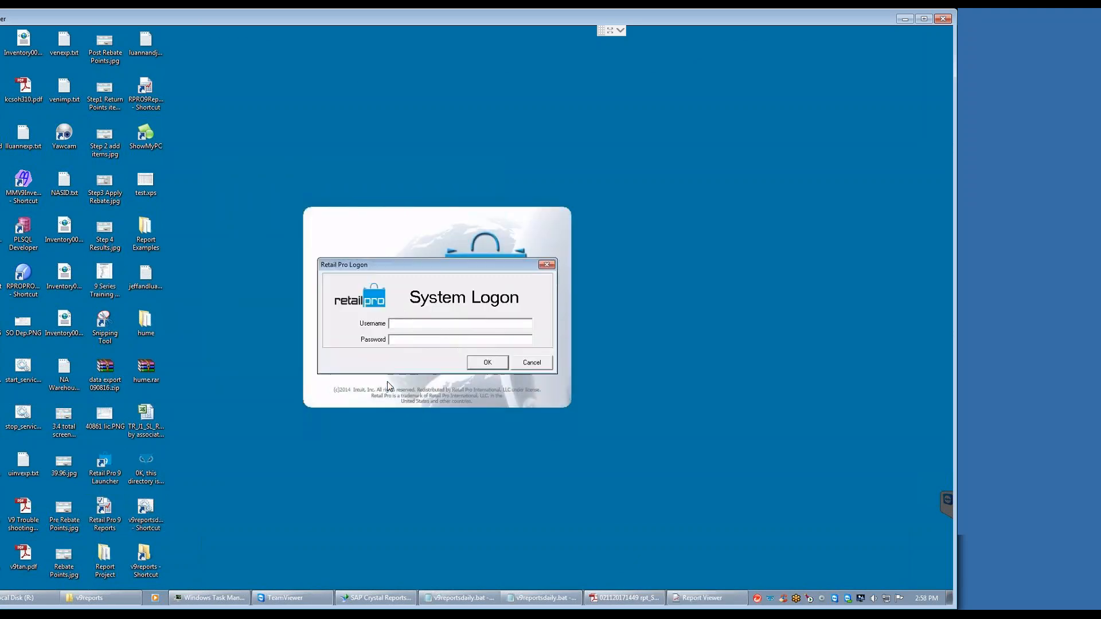
pyautogui.write('syas')
pyautogui.press('Return')
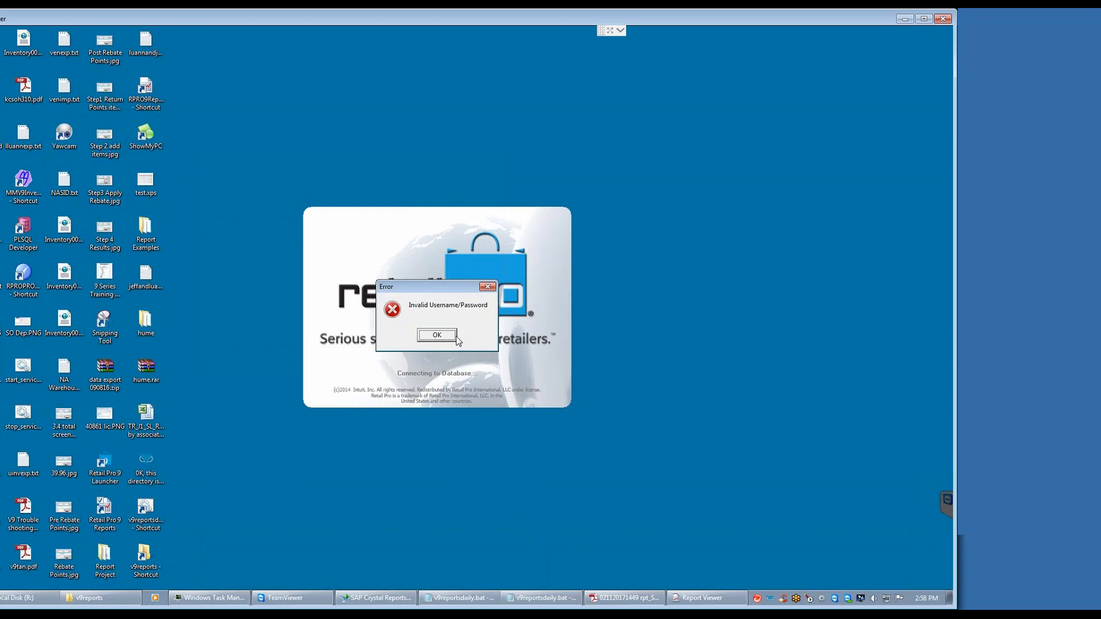
pyautogui.click(437, 336)
pyautogui.moveTo(427, 322); pyautogui.dragTo(313, 330)
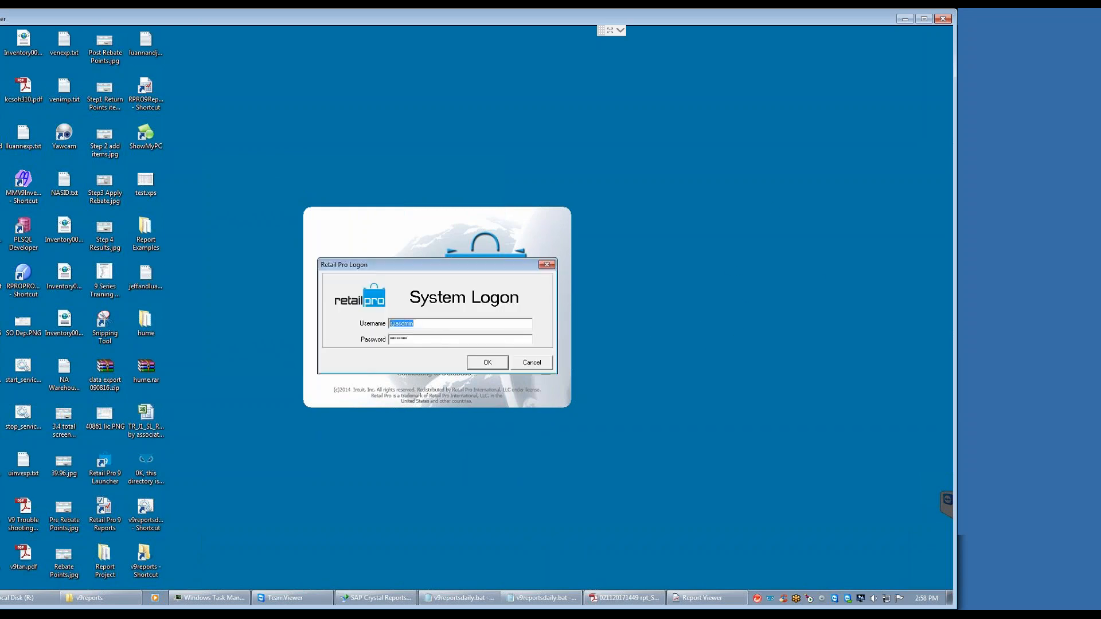
pyautogui.write('sysadn')
pyautogui.write('ysad')
pyautogui.write('min')
pyautogui.press('Return')
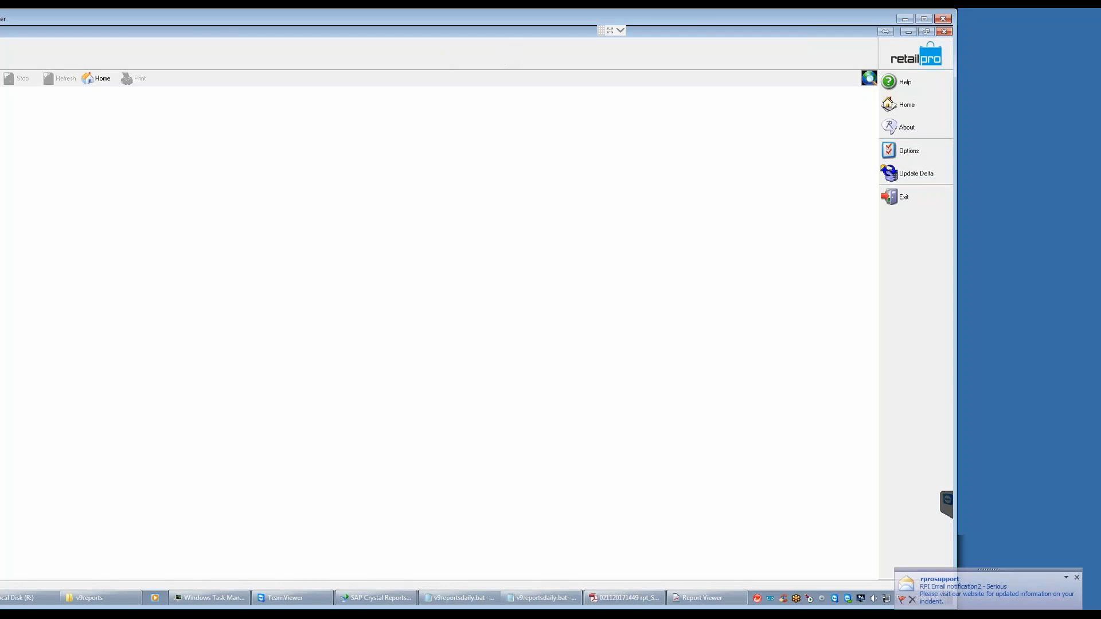
# Step: Maximize the TeamViewer window and open the !MTD Sales Item Summary report from the Summary report group
pyautogui.doubleClick(573, 18)
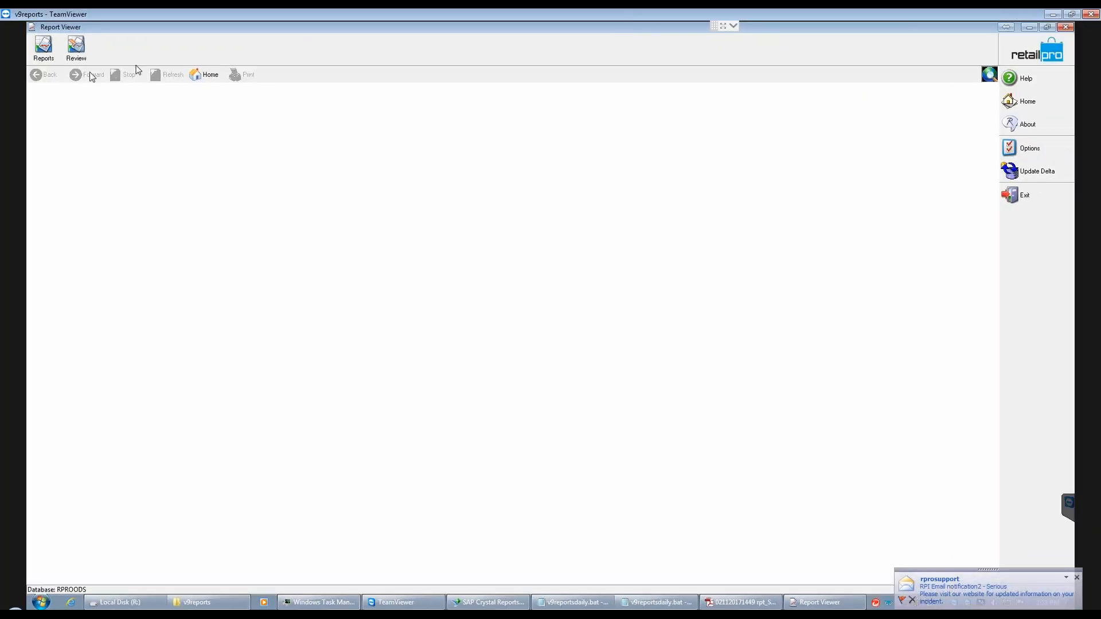
pyautogui.click(43, 47)
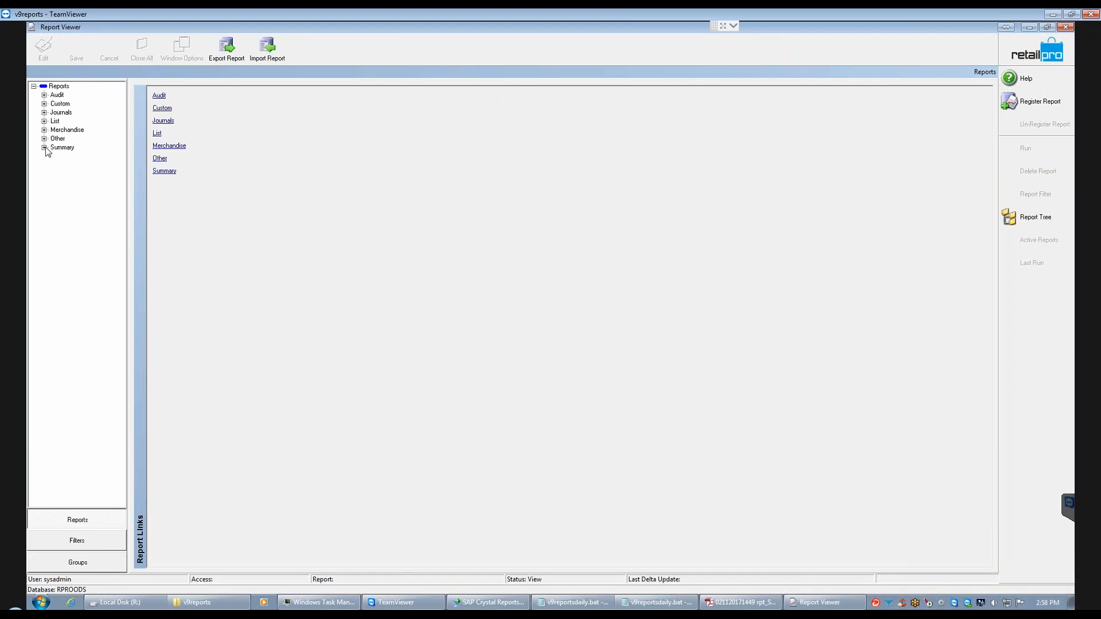
pyautogui.click(44, 147)
pyautogui.click(86, 94)
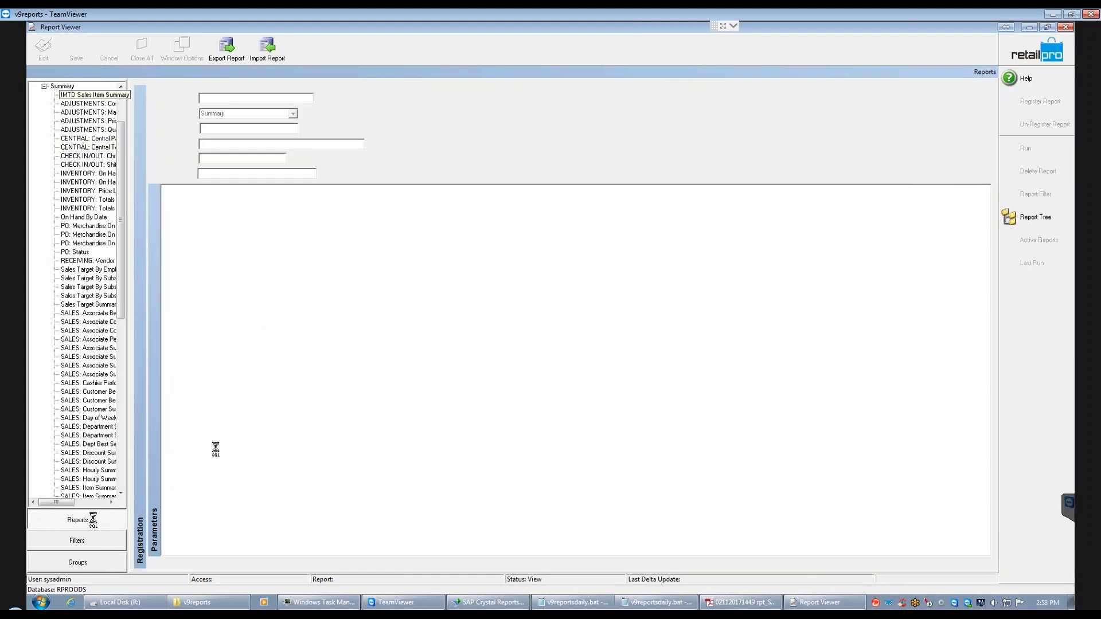
# Step: Show the filter criteria of !MTD Sales Item Summary and open the SBS NO label for editing
pyautogui.click(74, 540)
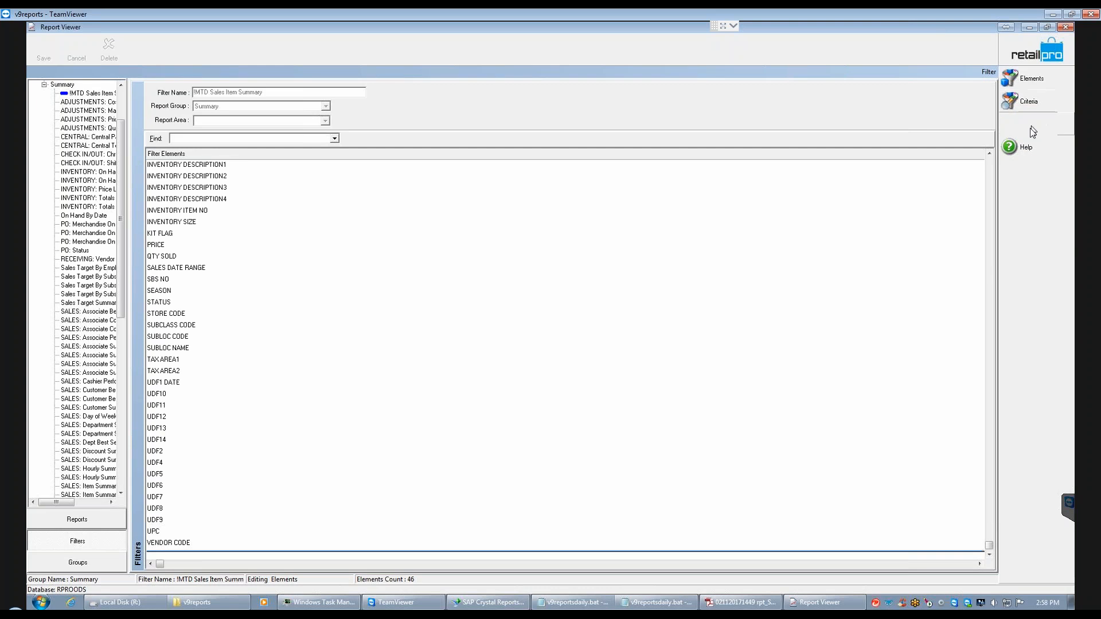
pyautogui.click(1027, 102)
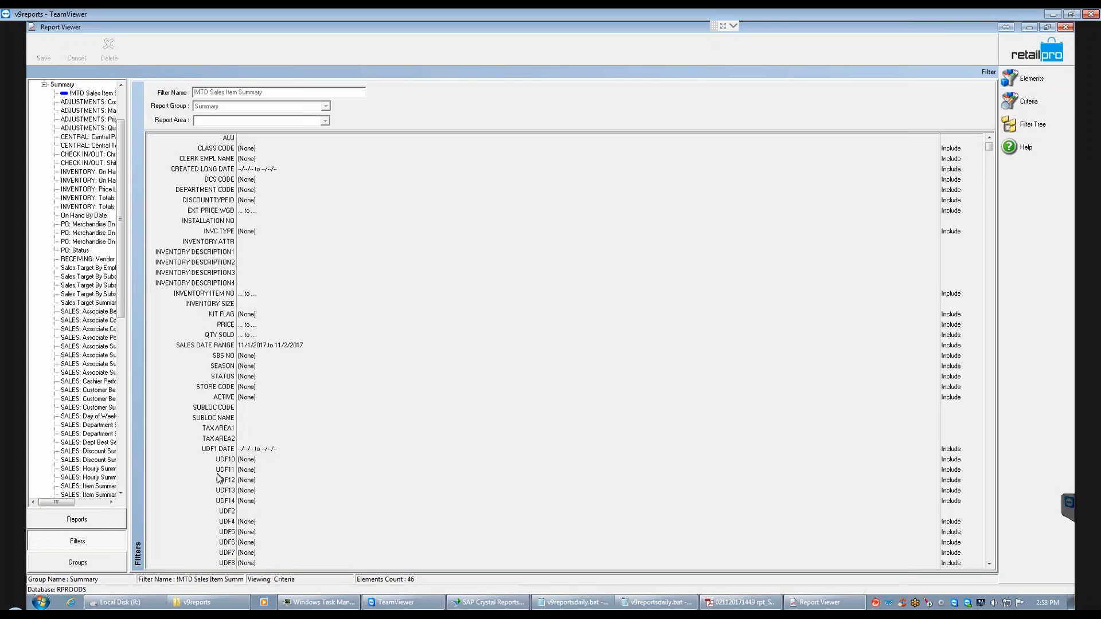
pyautogui.click(213, 358)
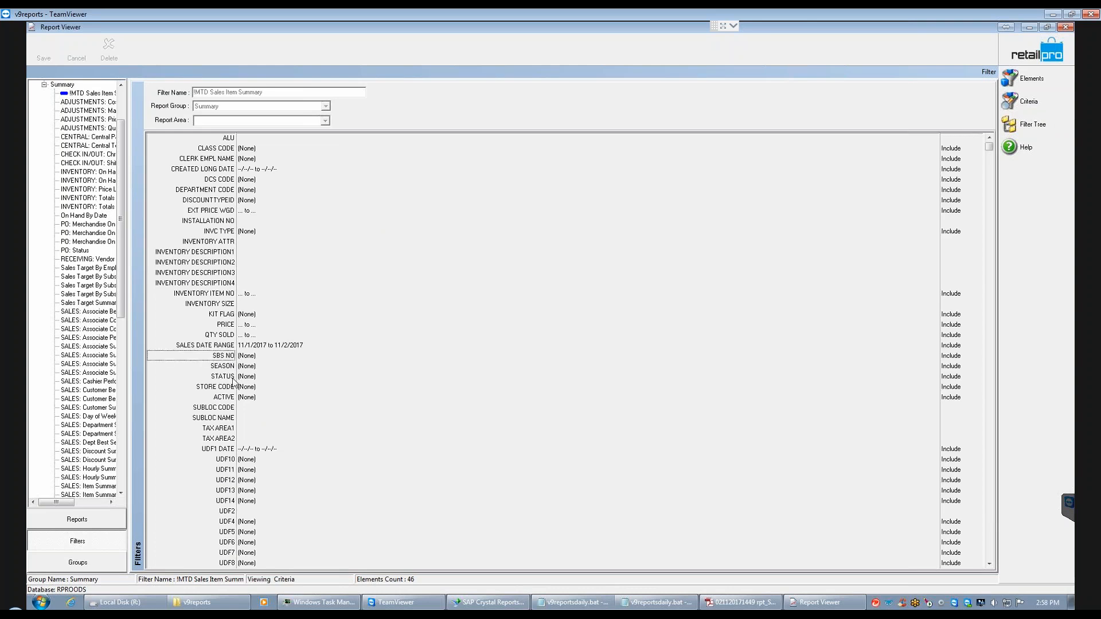
pyautogui.click(210, 359)
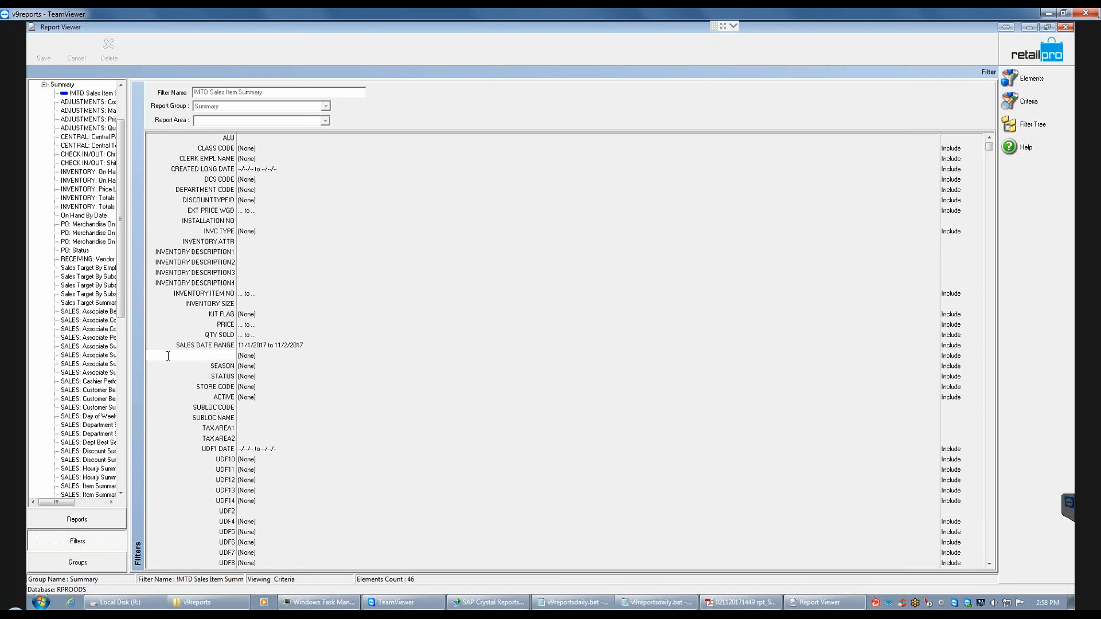